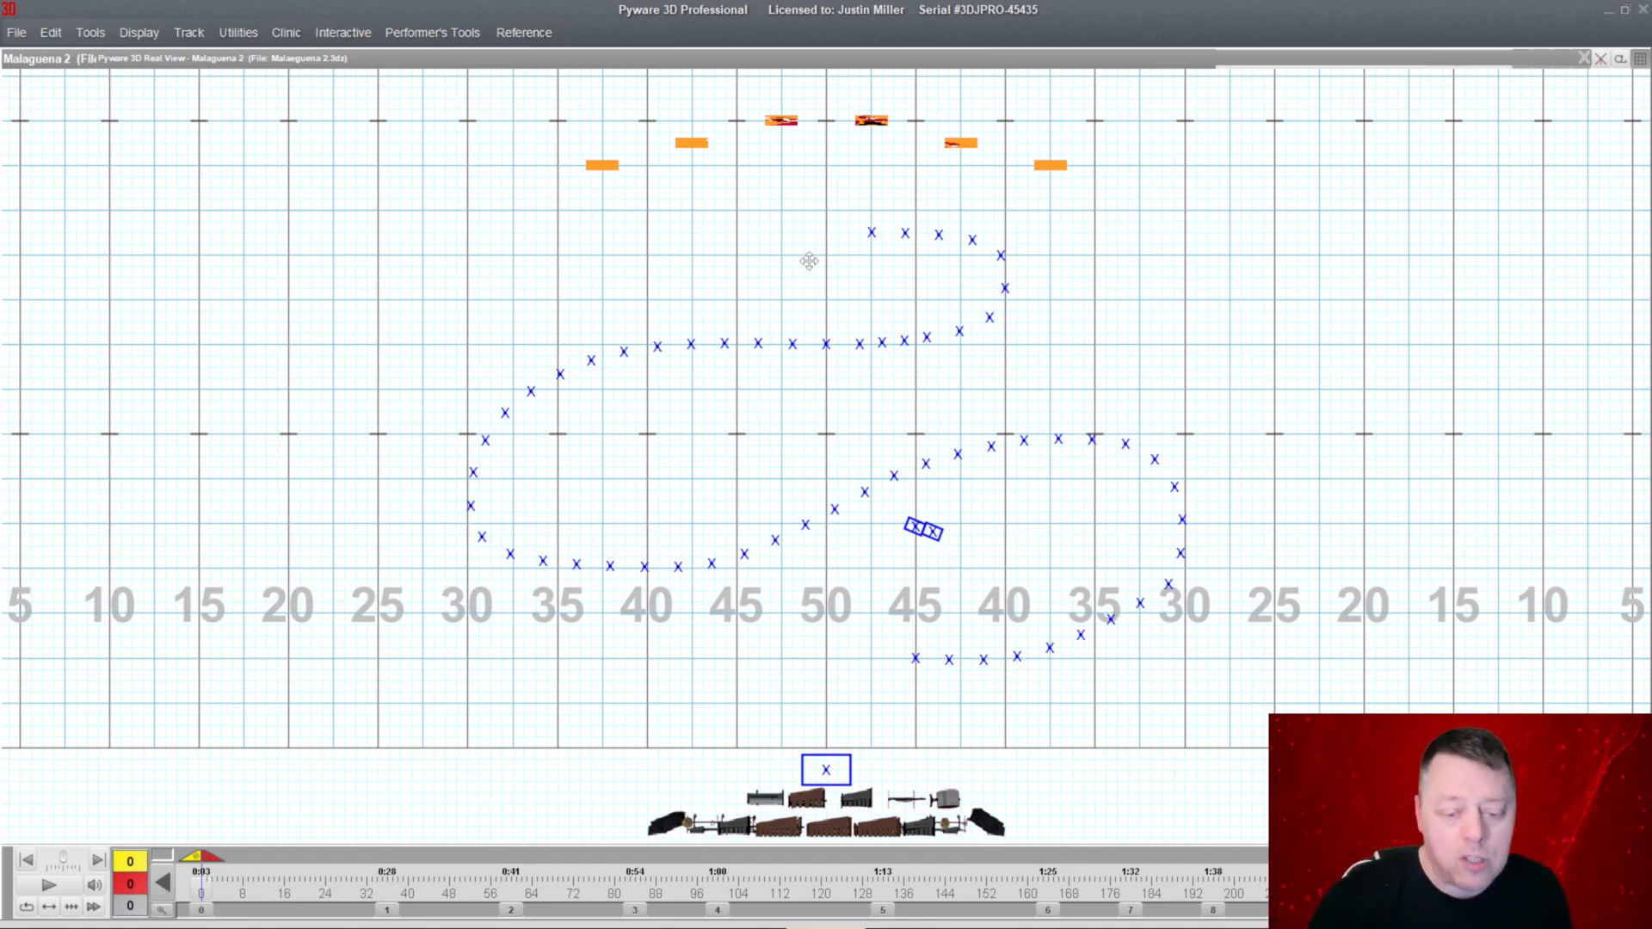
Show the drawing tool palettes and move the podium clear of the pit to about the 32-yard line.
left_click(1637, 60)
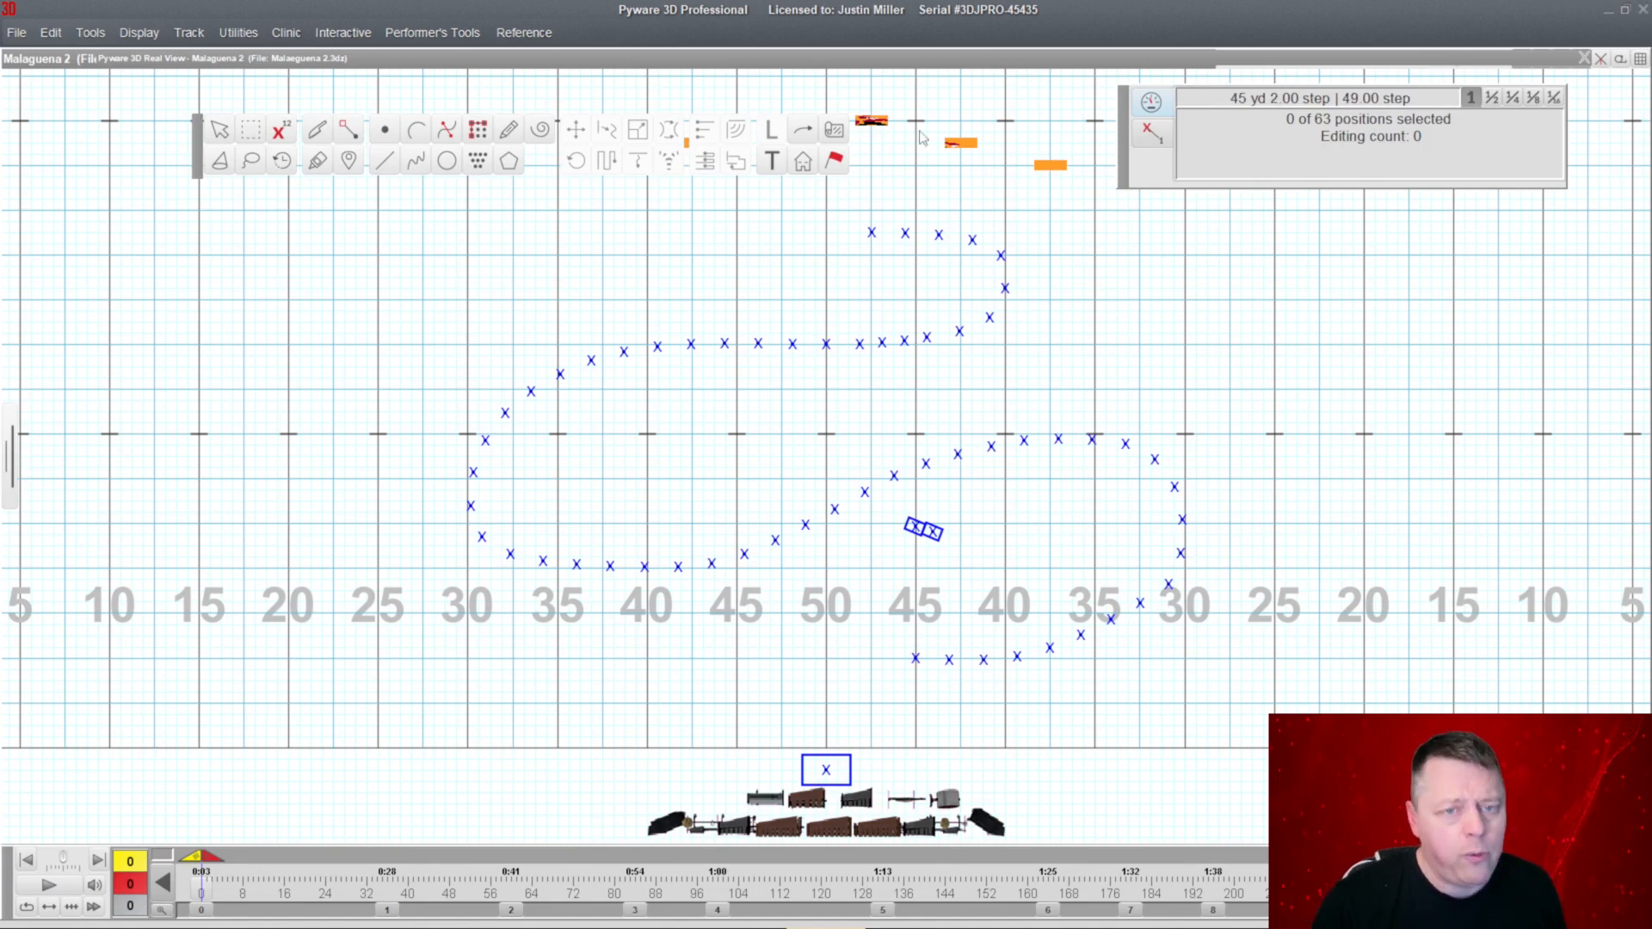
left_click(219, 131)
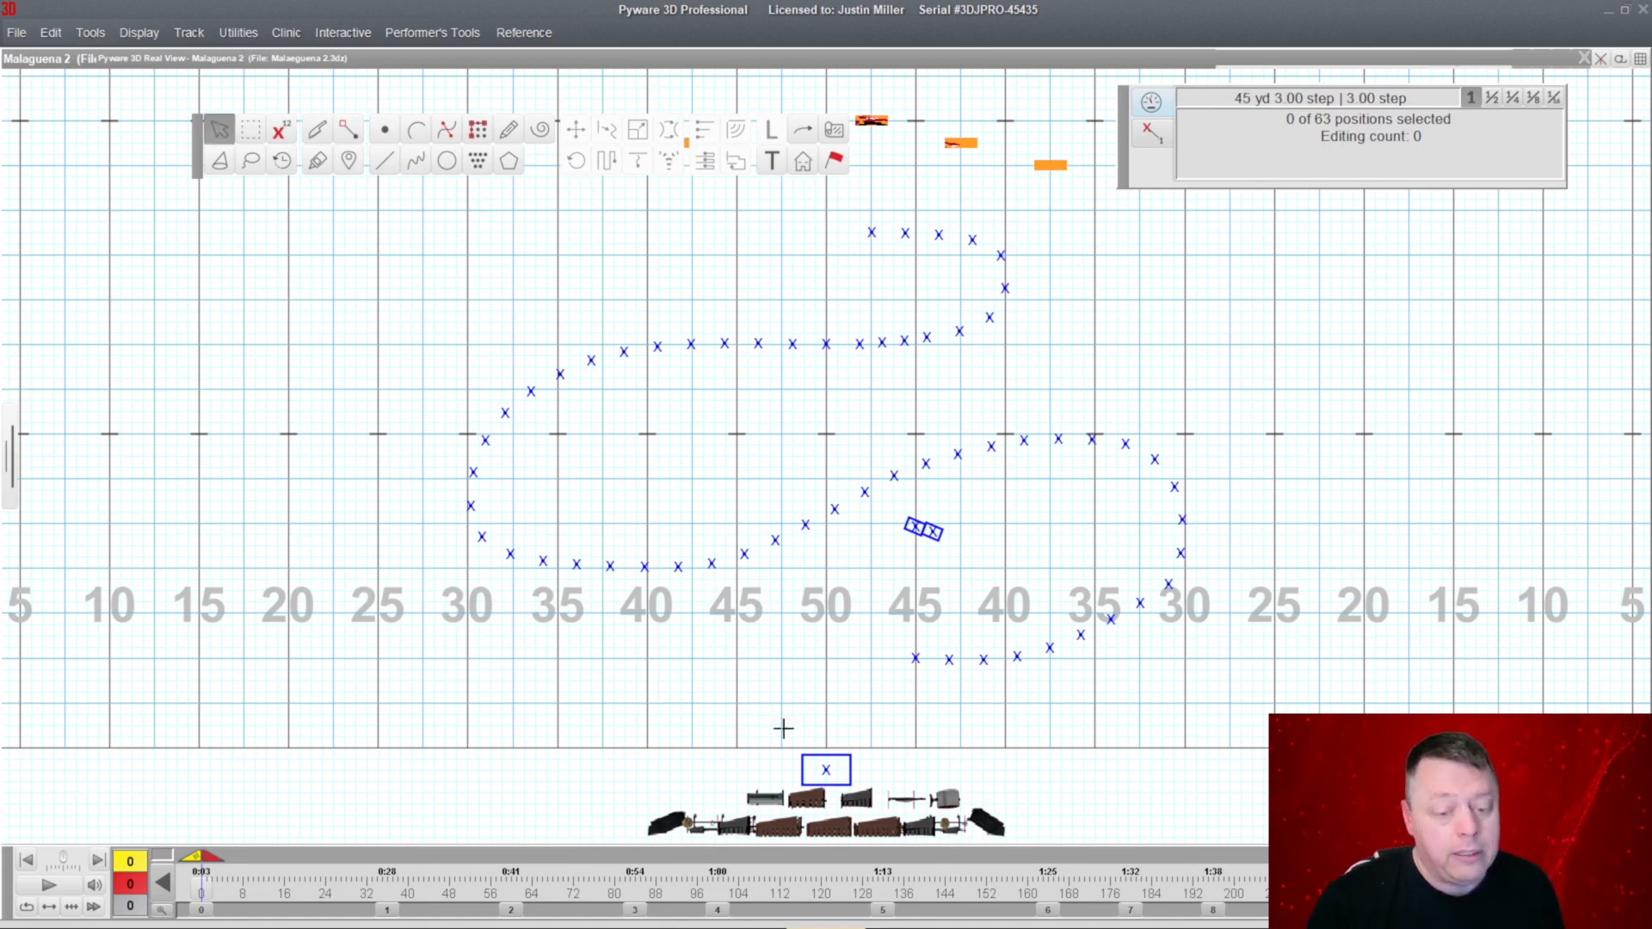
left_click(828, 770)
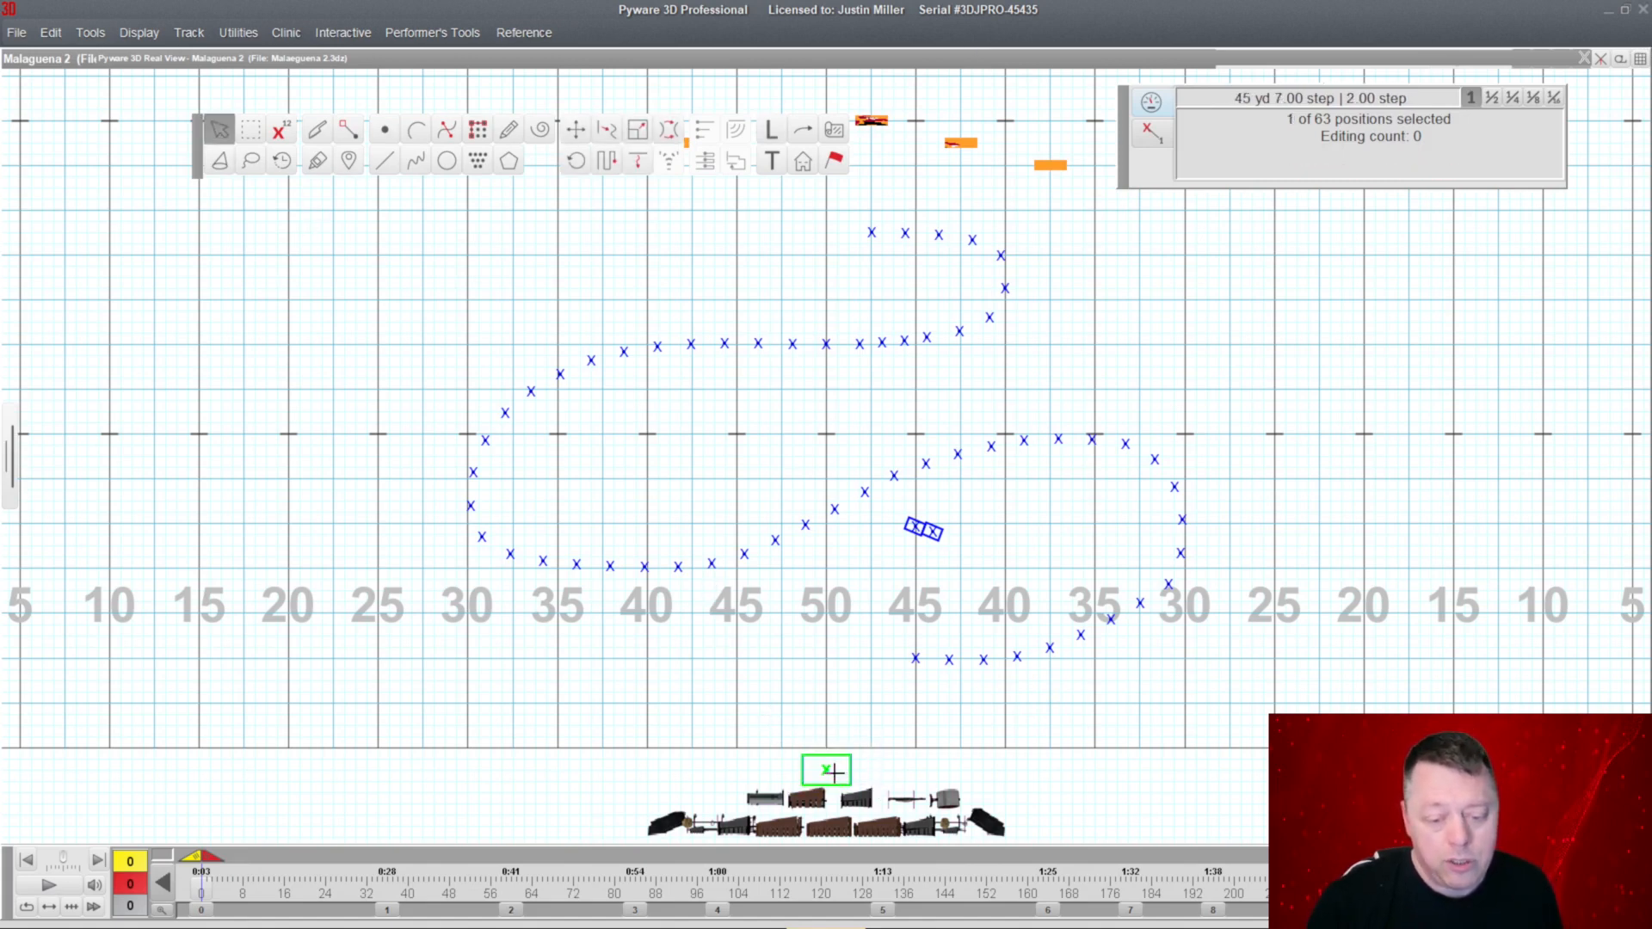
left_click(576, 130)
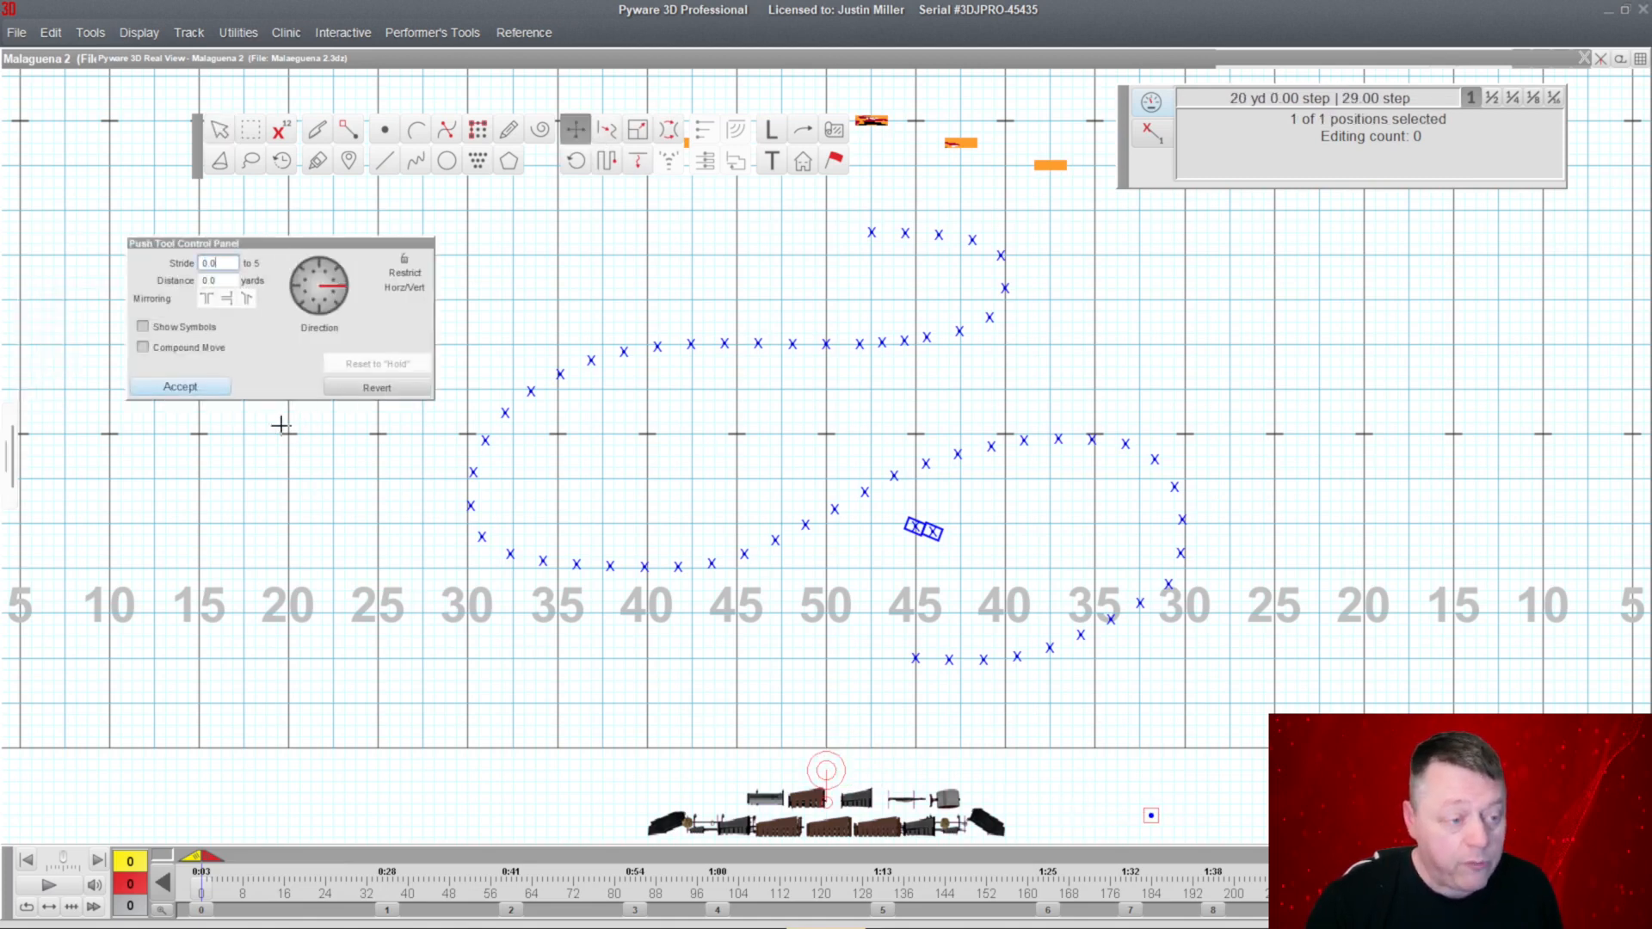
left_click(203, 389)
Move the front-ensemble pit prop closer to the front sideline, keeping it centred on the 50-yard line.
left_click(803, 161)
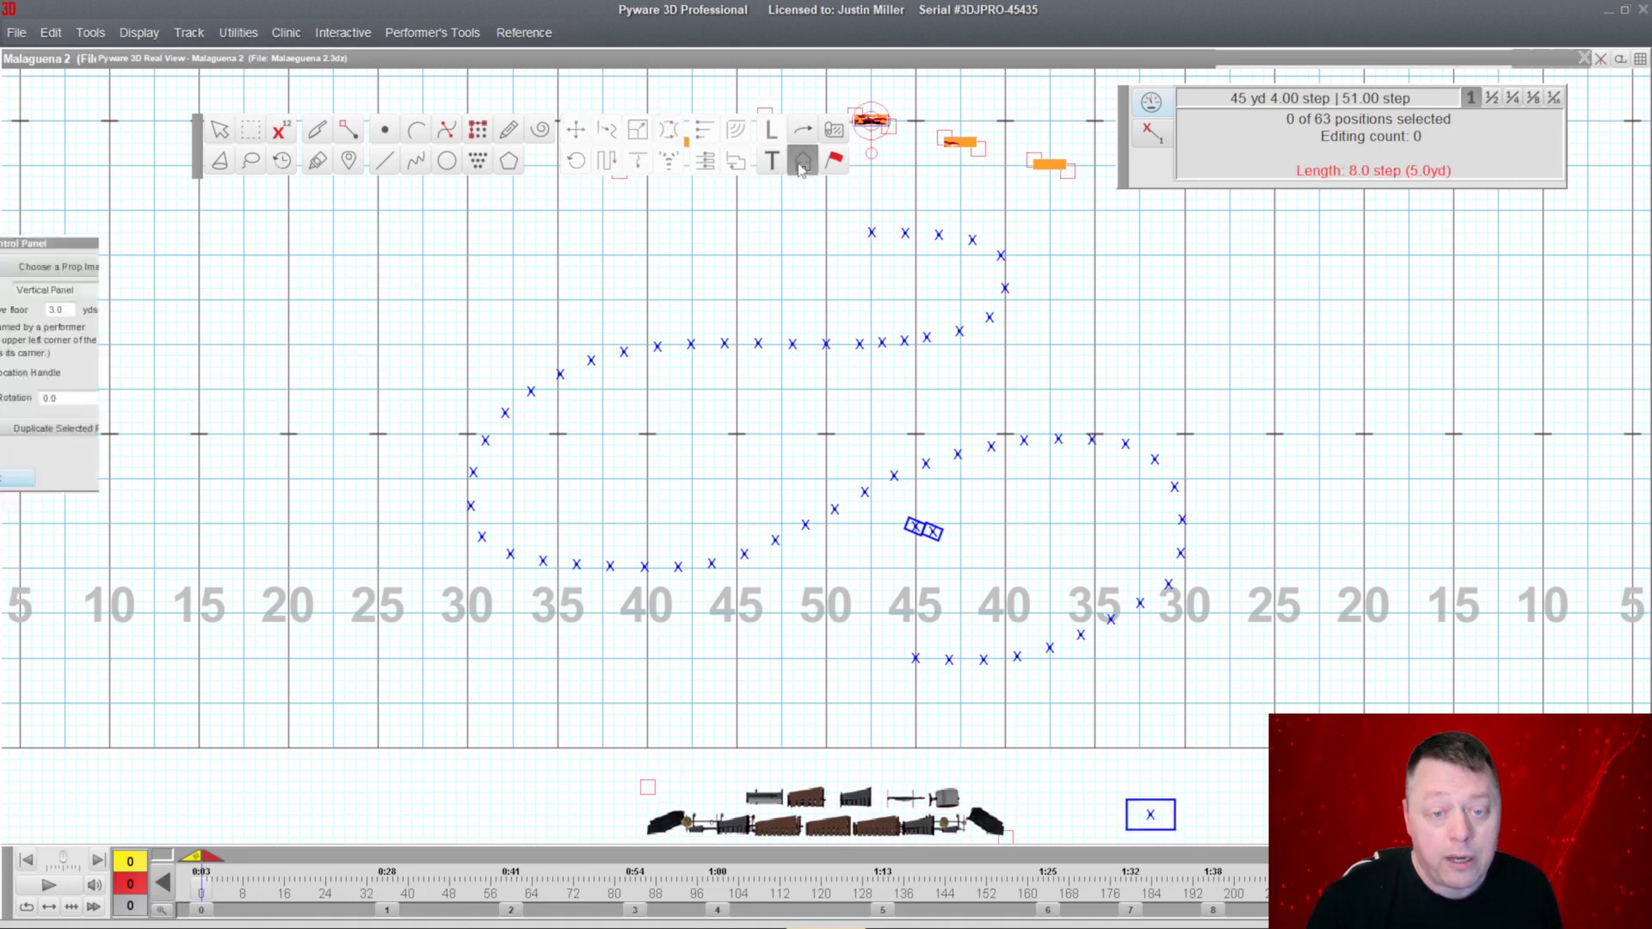
left_click(762, 805)
left_click_drag(826, 807, 826, 779)
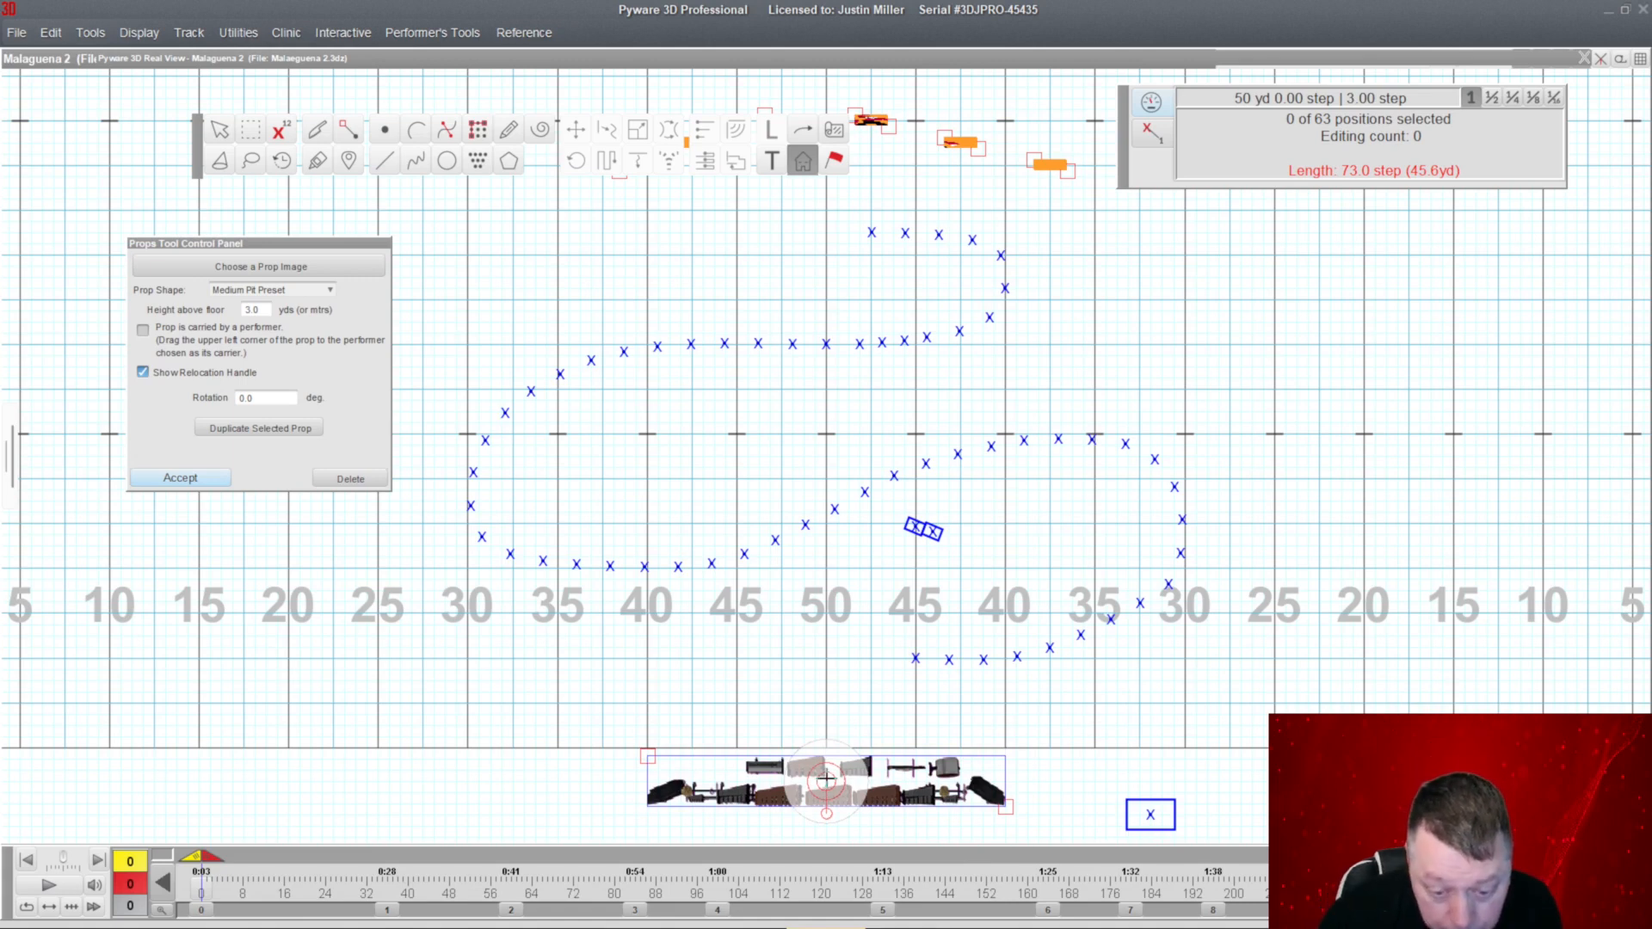
left_click(173, 479)
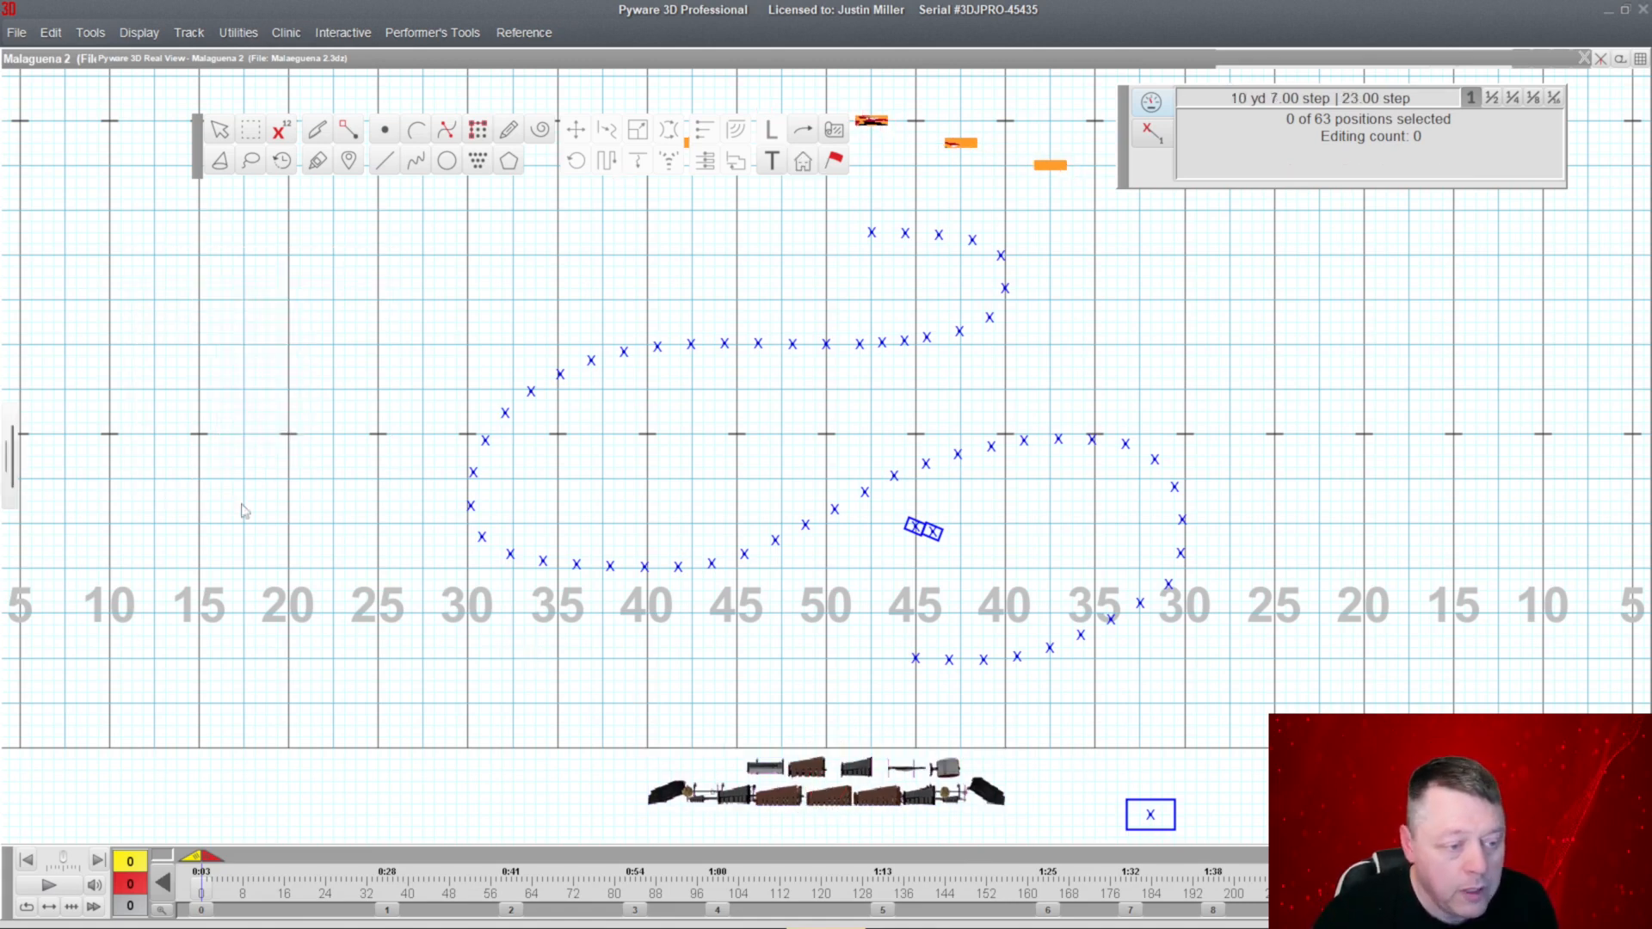
Move the podium to the 50-yard line in front of the pit and check the placement in the 3D view.
left_click(258, 138)
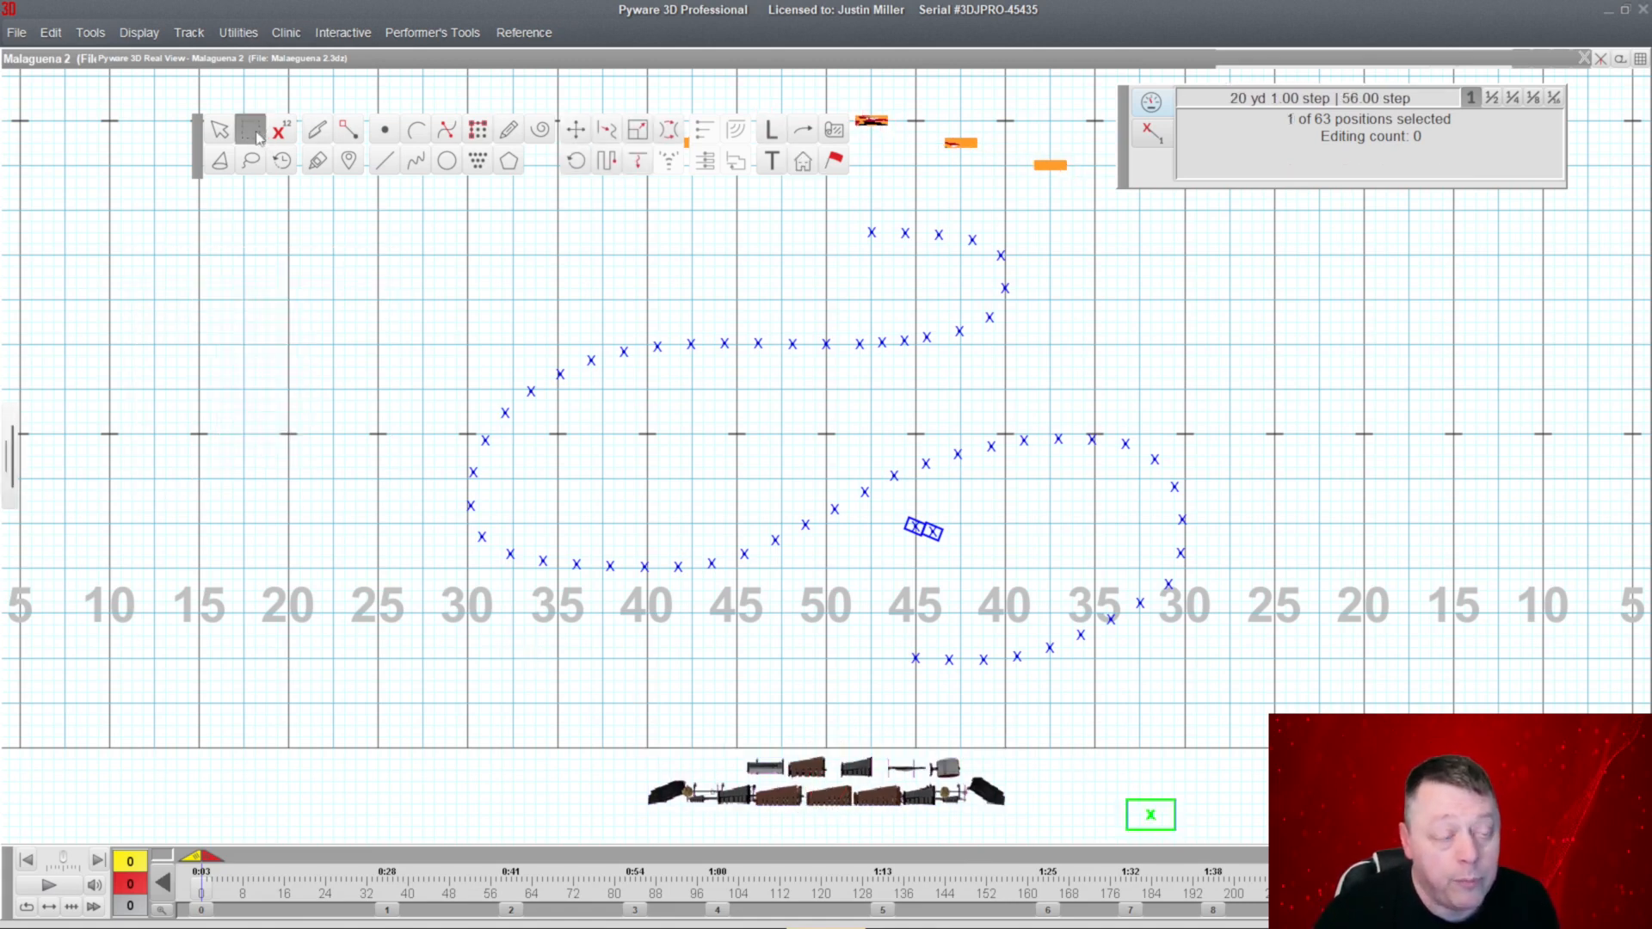
left_click_drag(1108, 752, 1221, 835)
left_click(576, 129)
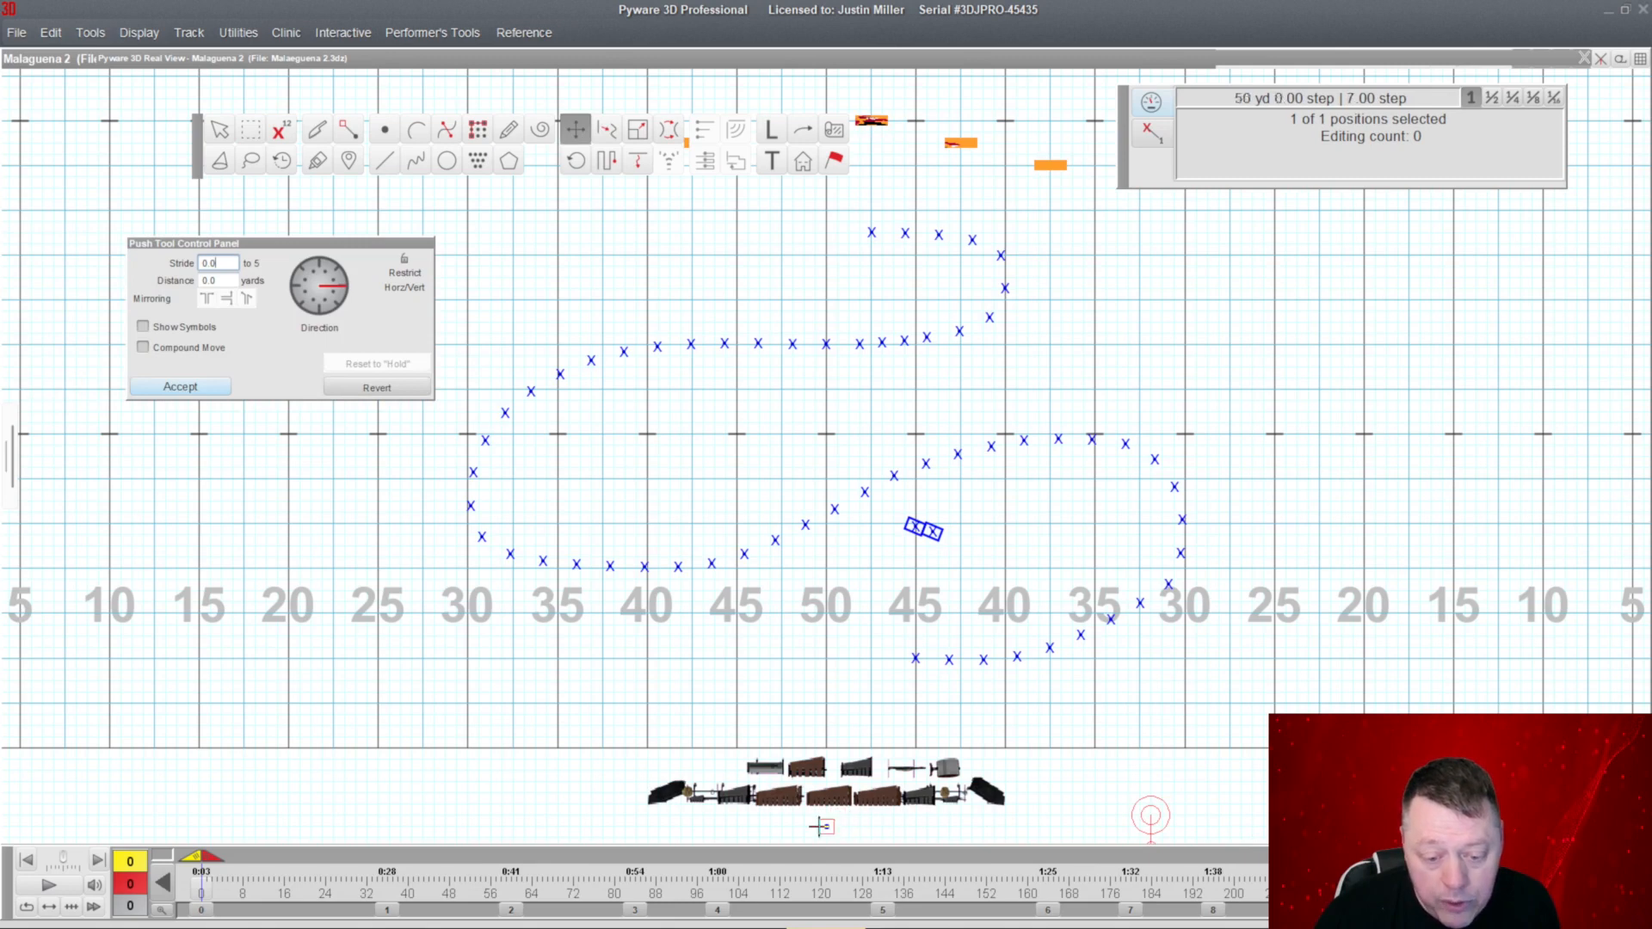
left_click(208, 388)
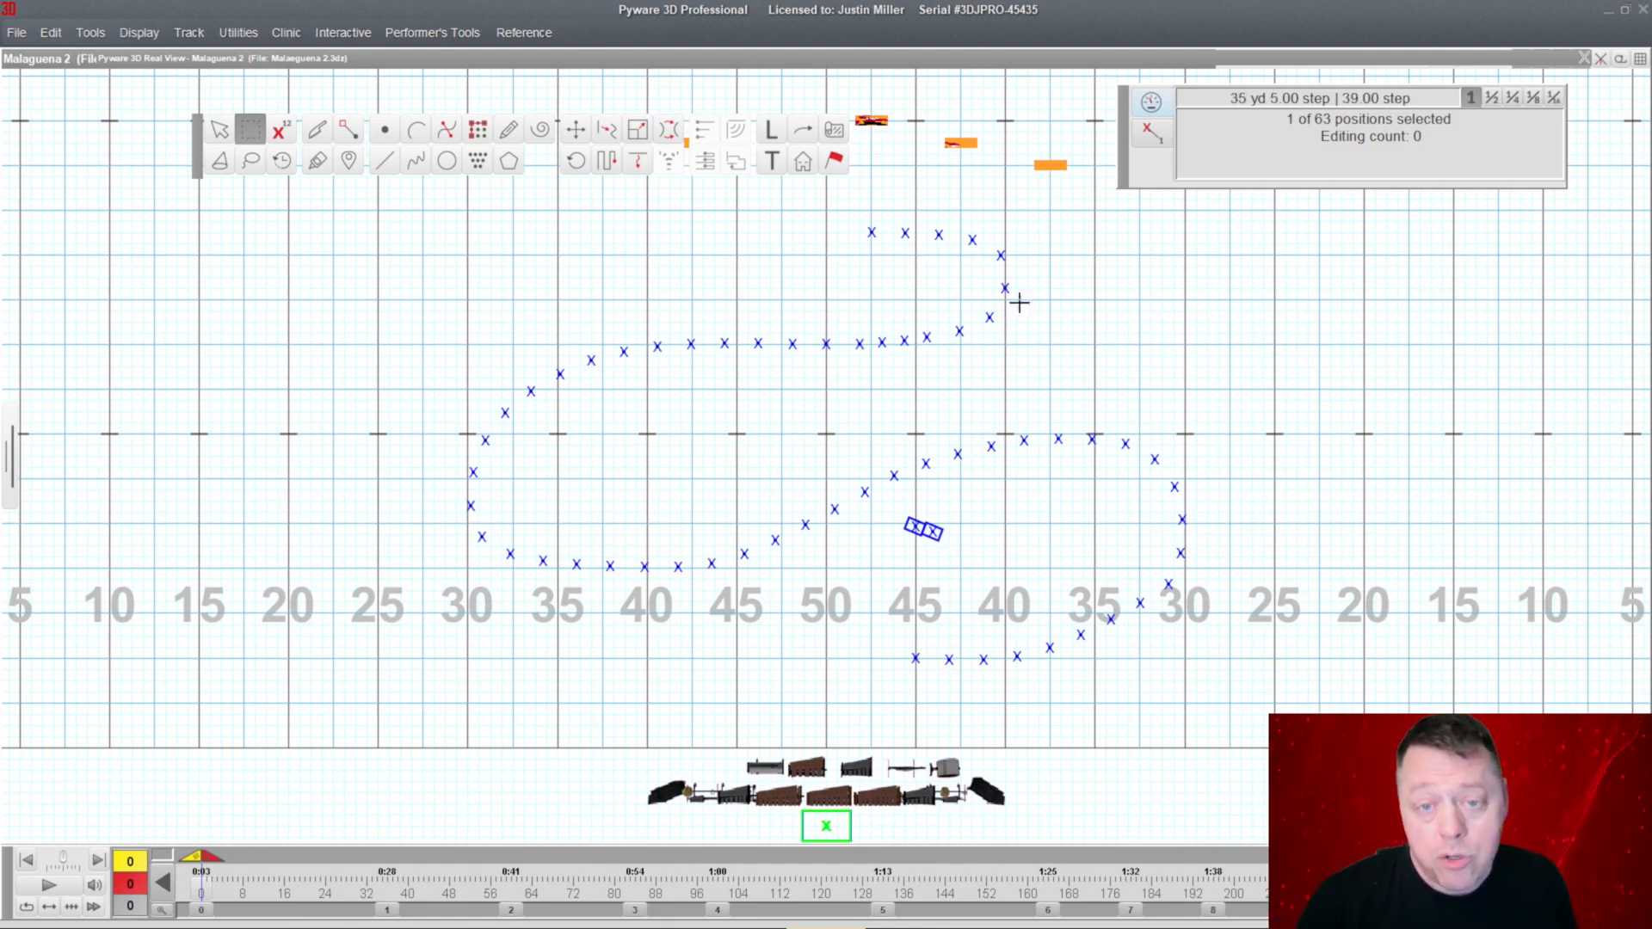
double_click(958, 62)
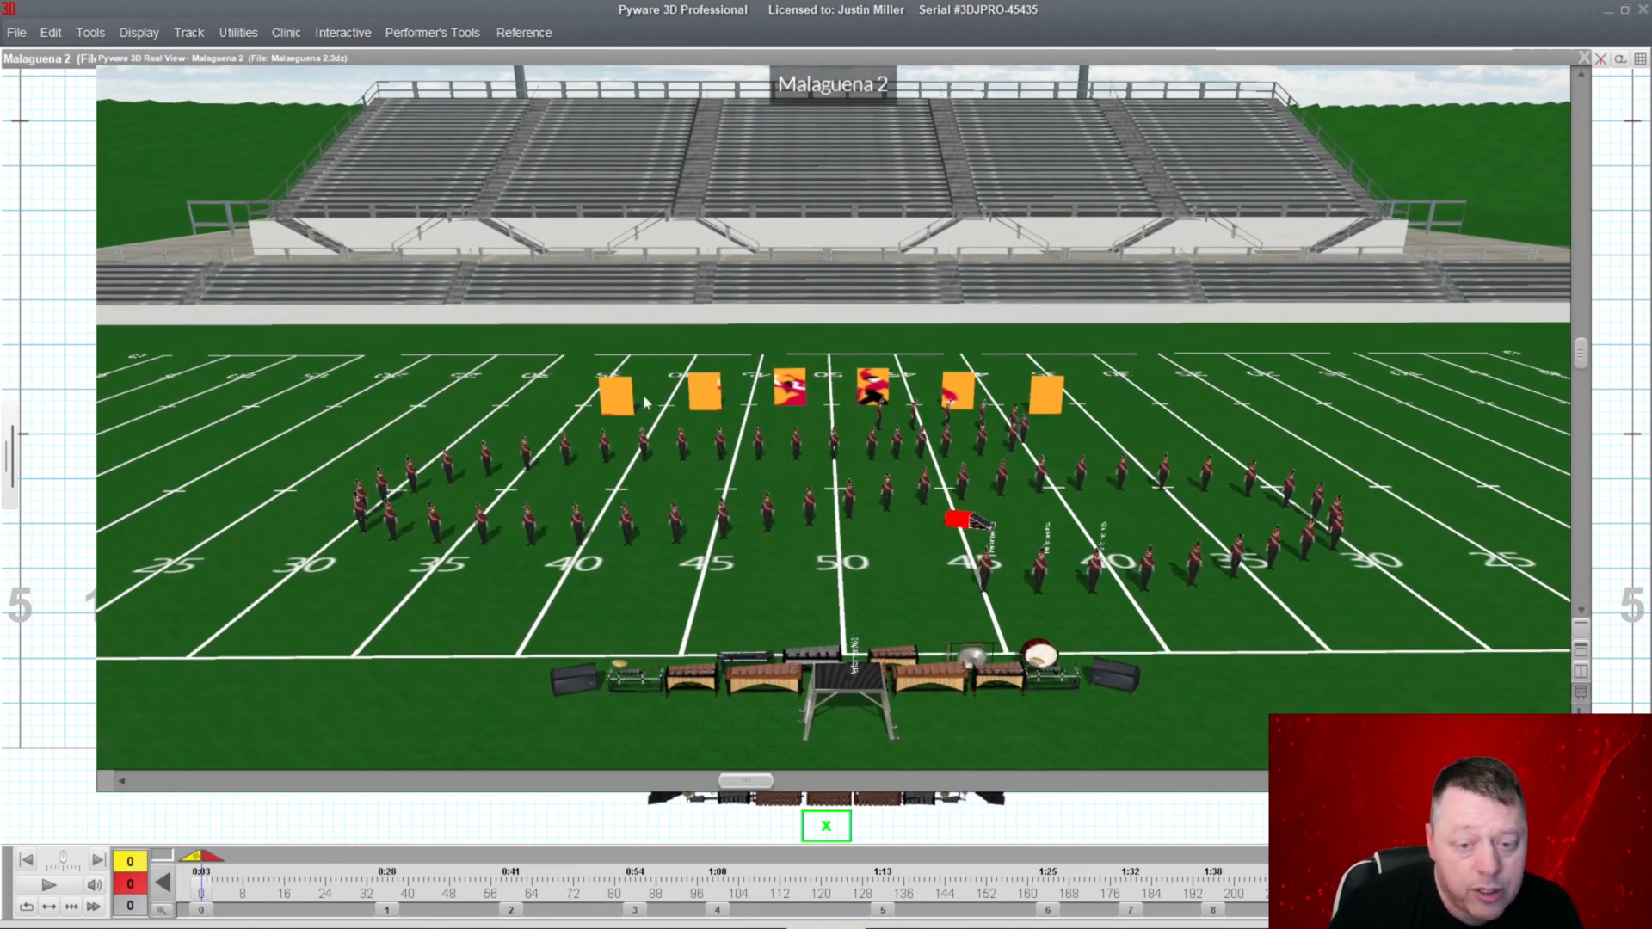
double_click(870, 56)
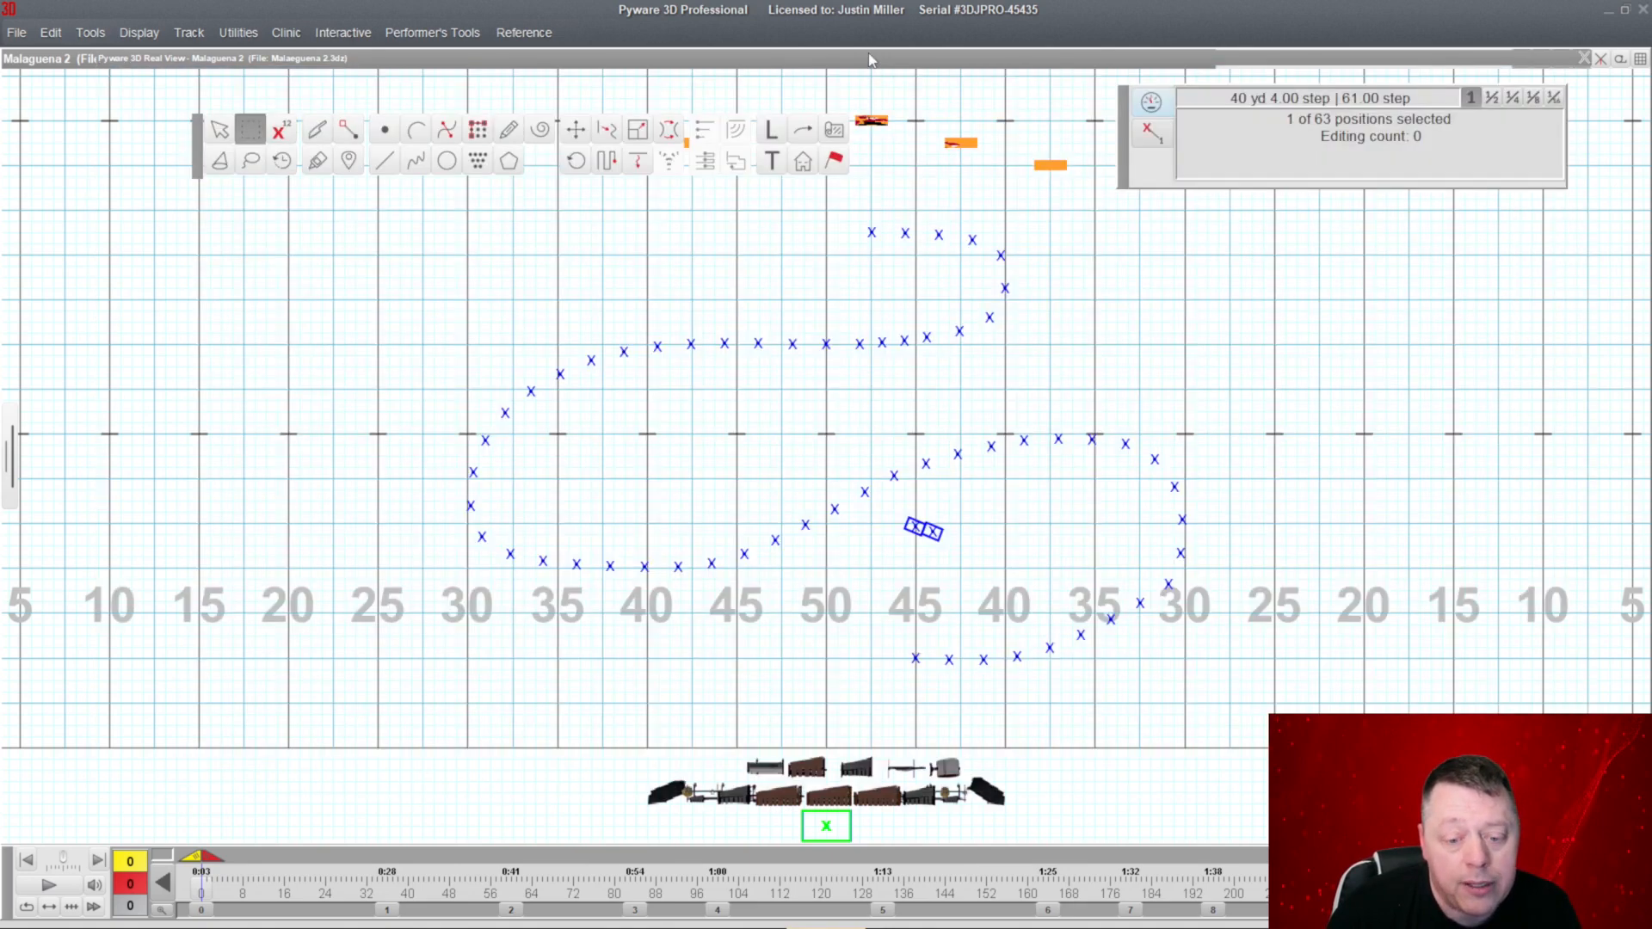
left_click(791, 676)
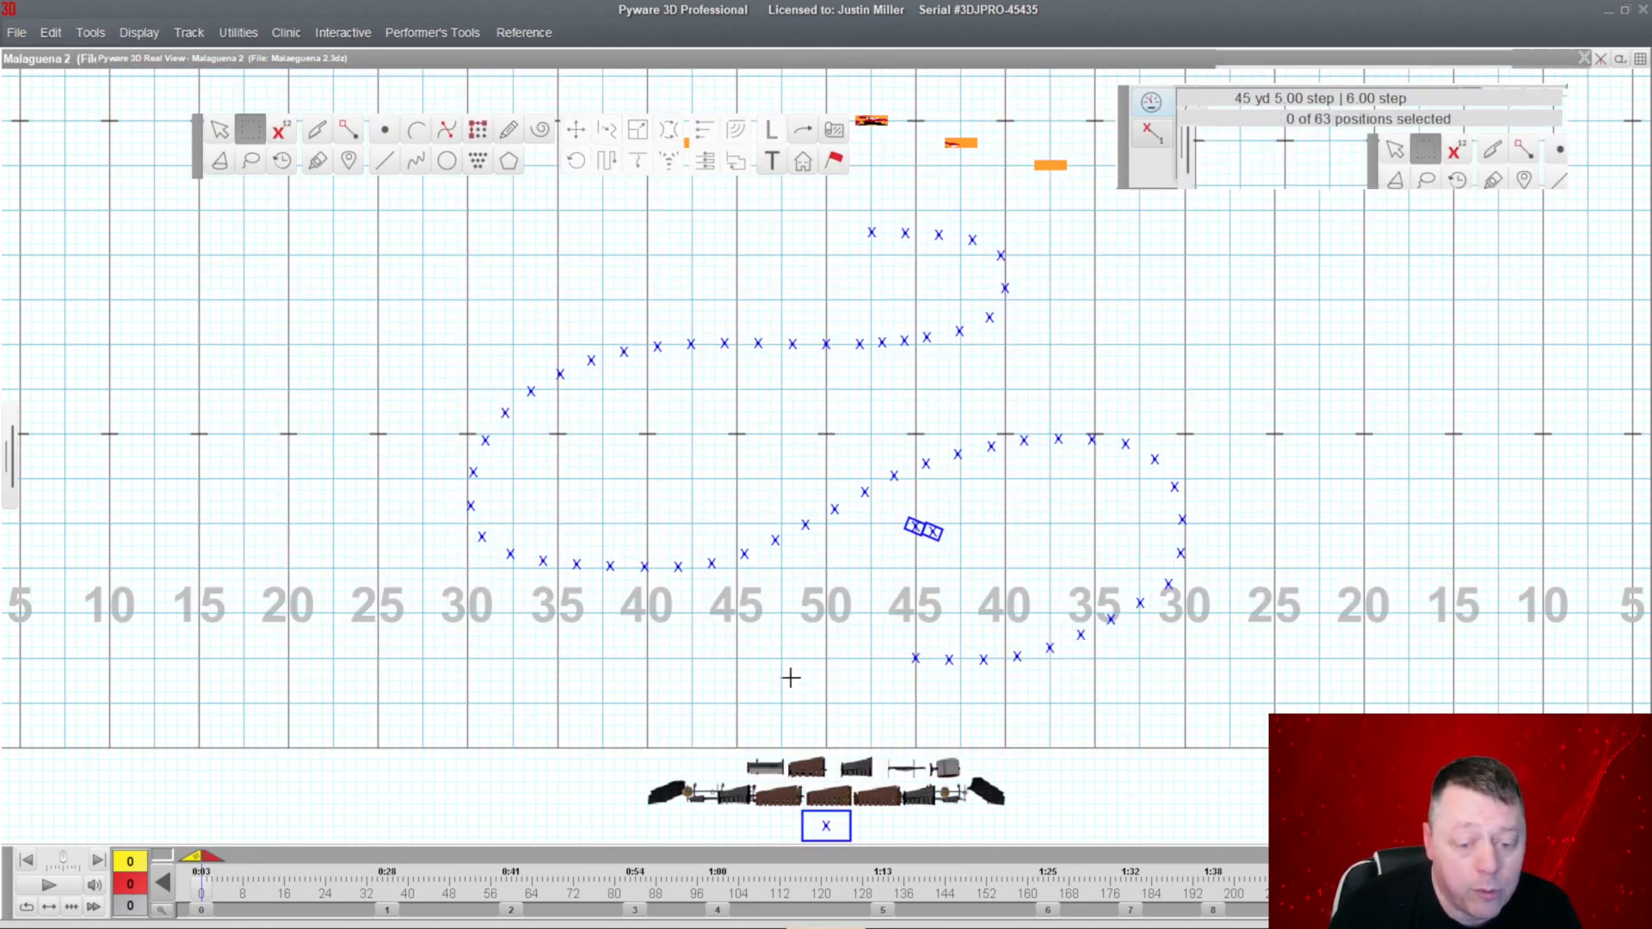
left_click(385, 133)
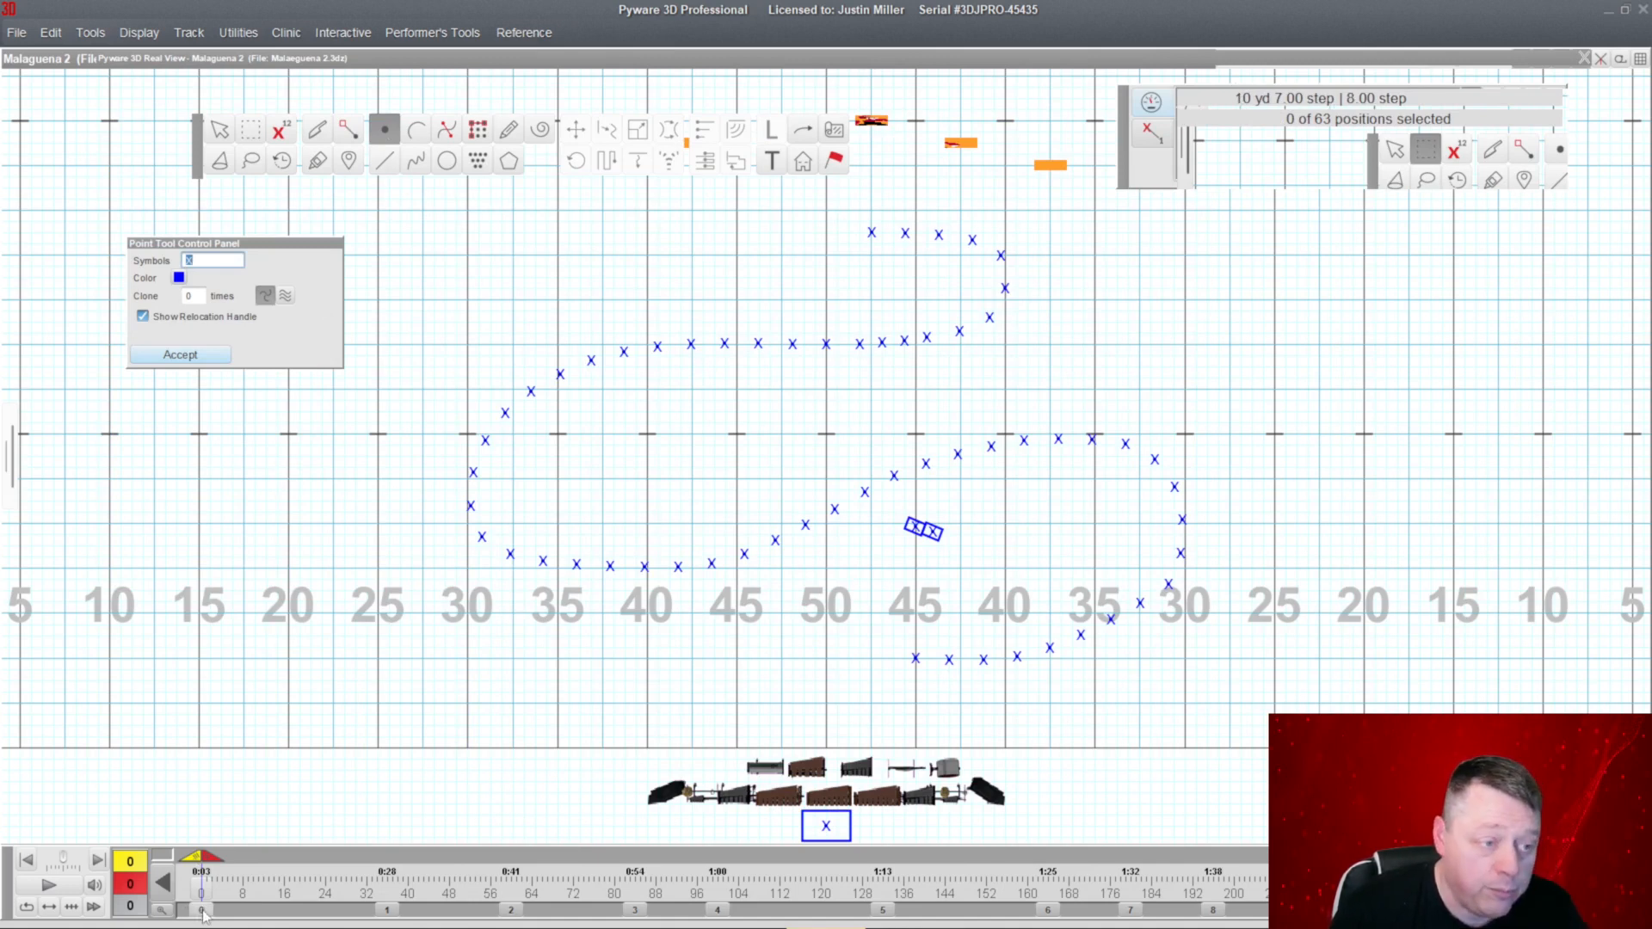
left_click(258, 141)
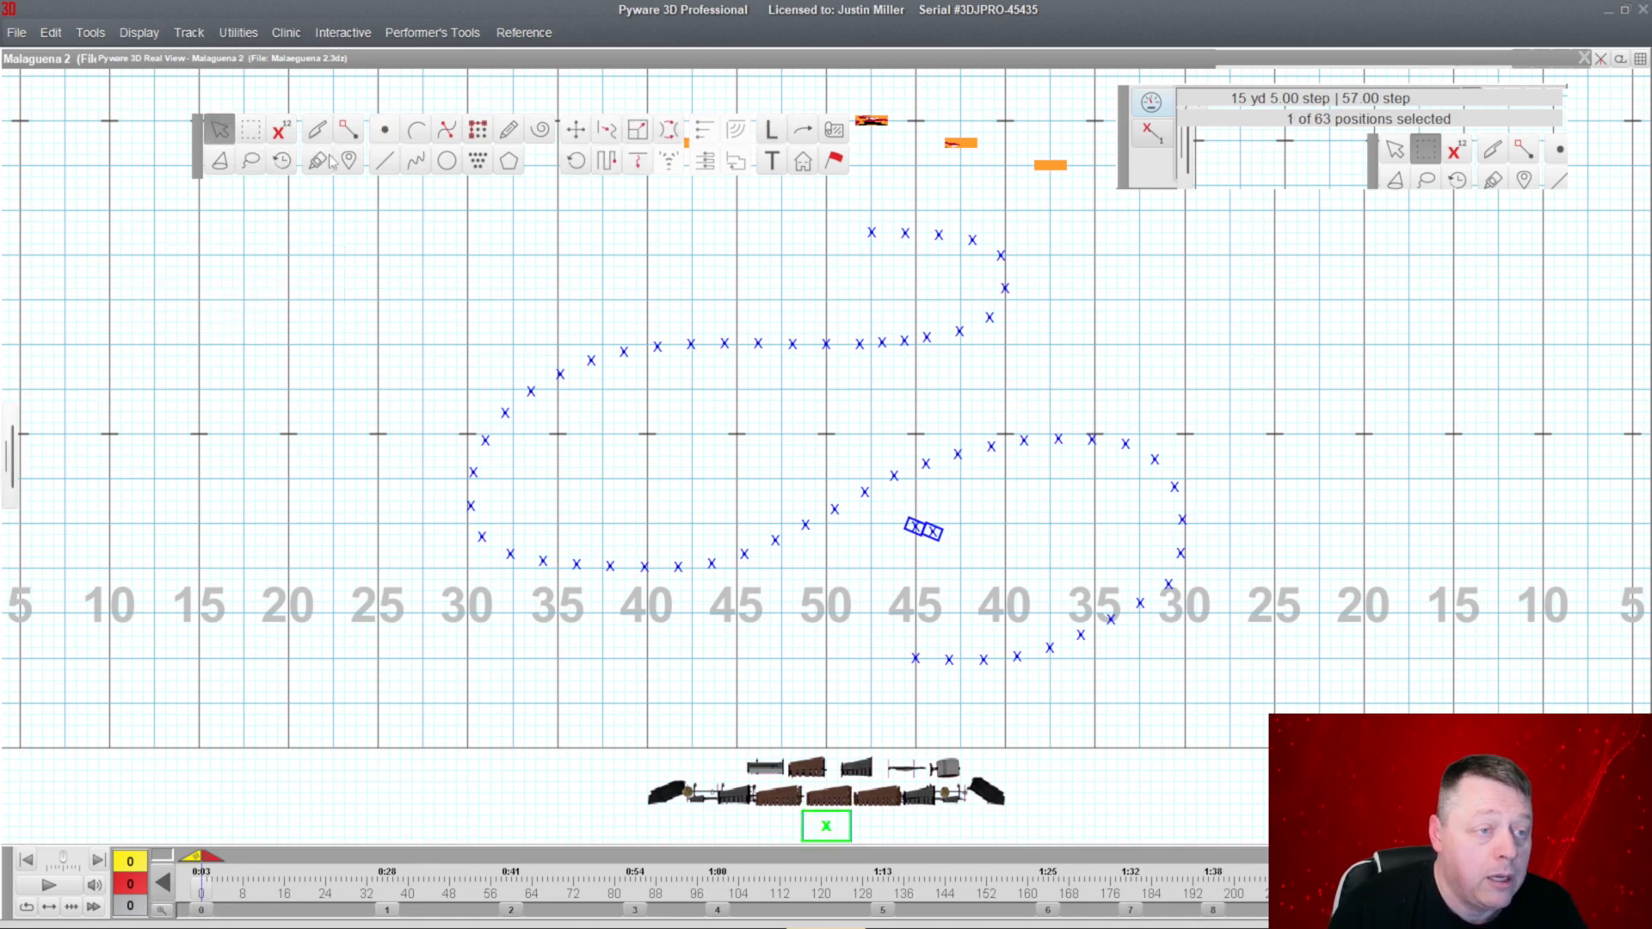
left_click(386, 133)
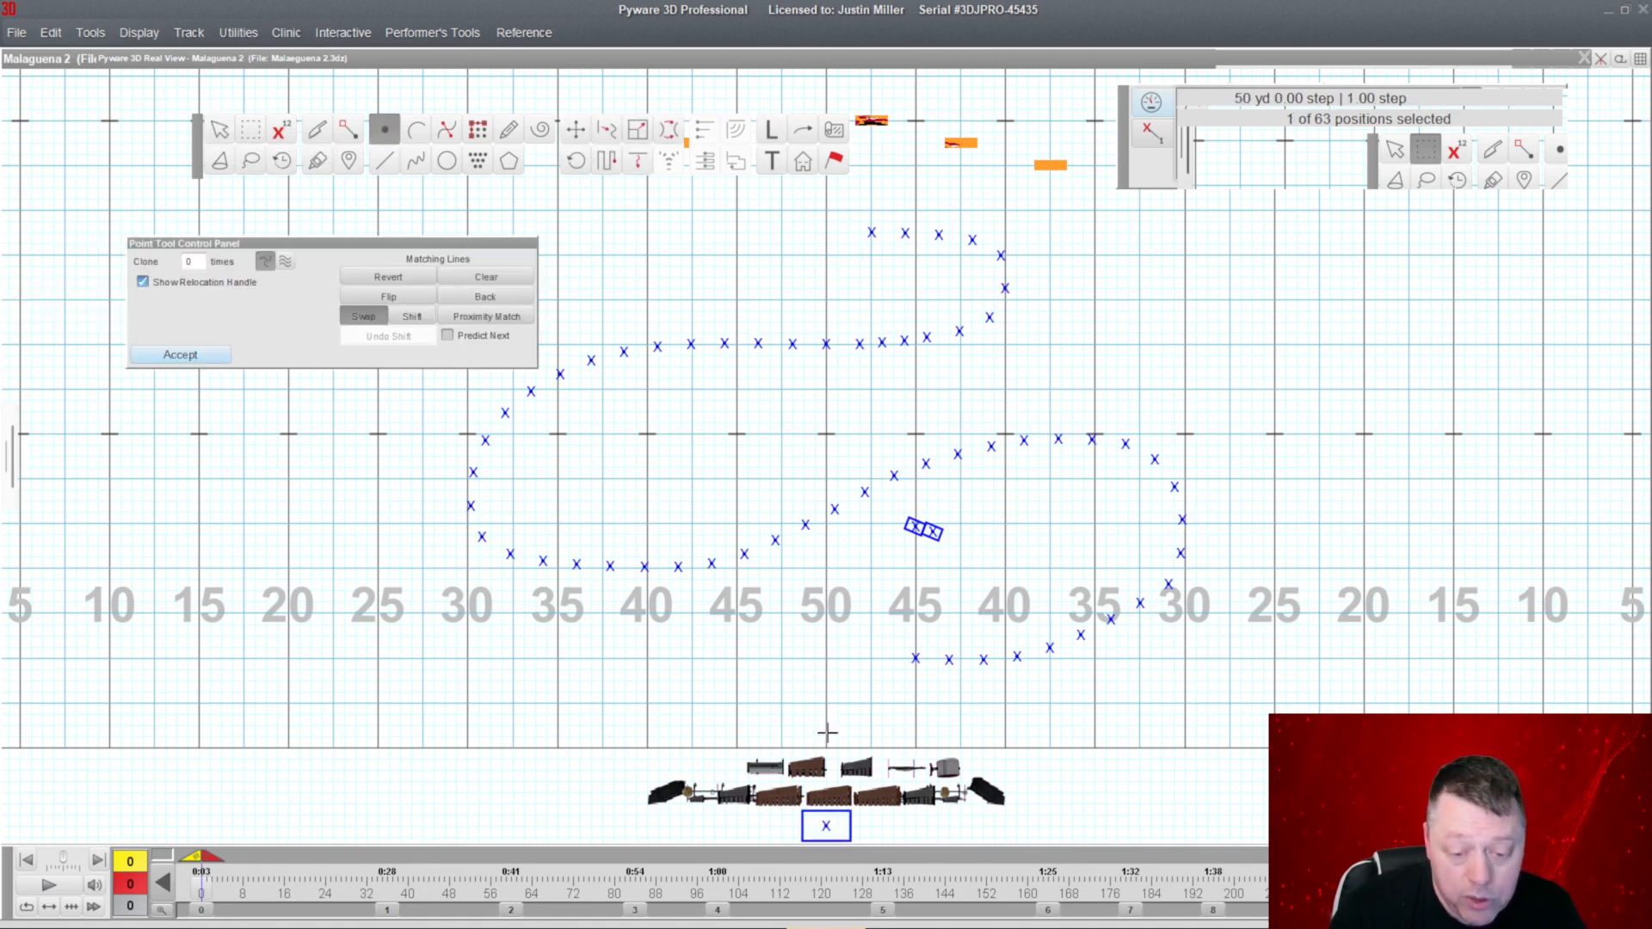
left_click(825, 729)
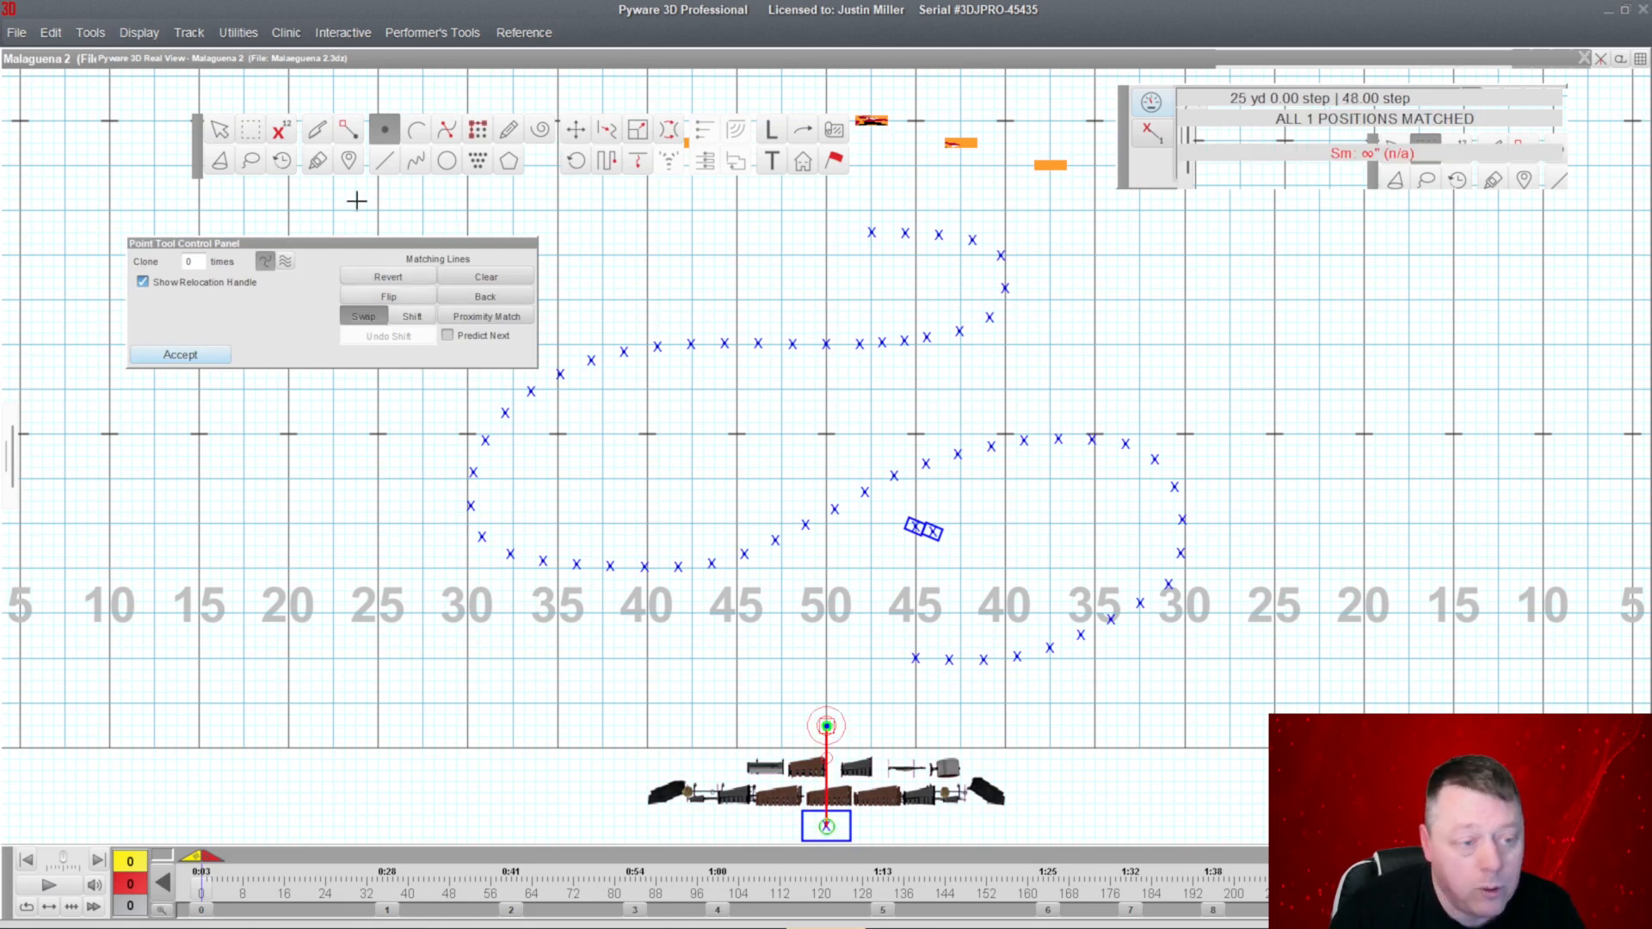
left_click(222, 131)
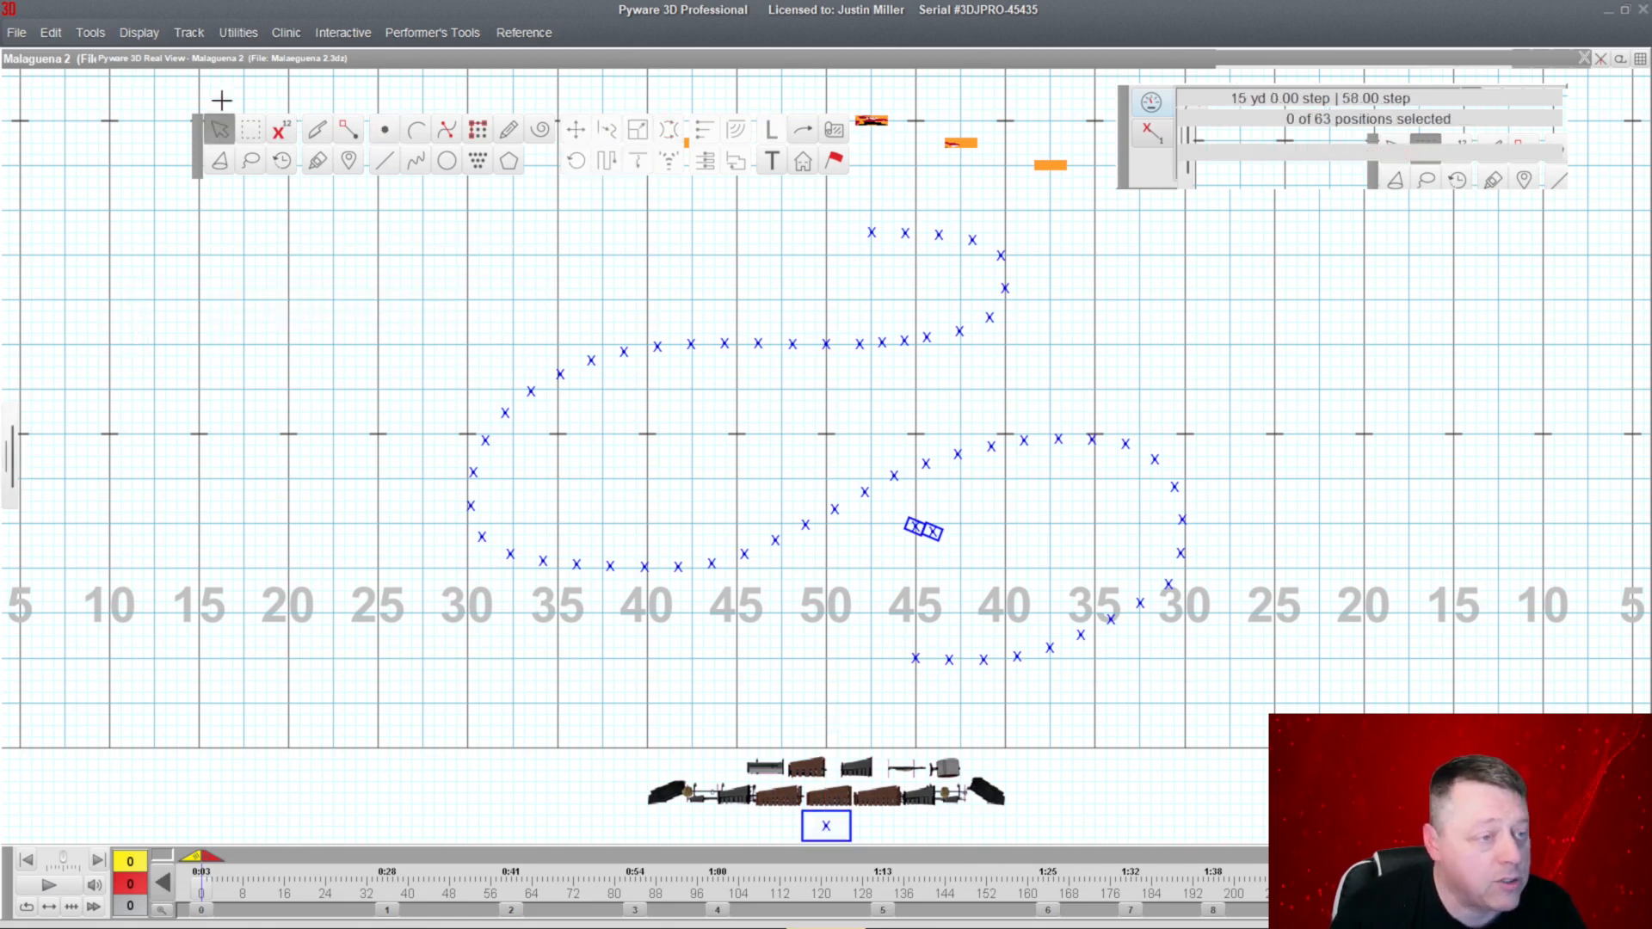
Add a new green performer about 4 steps off the 50-yard line and 2 steps behind the front sideline.
left_click(385, 130)
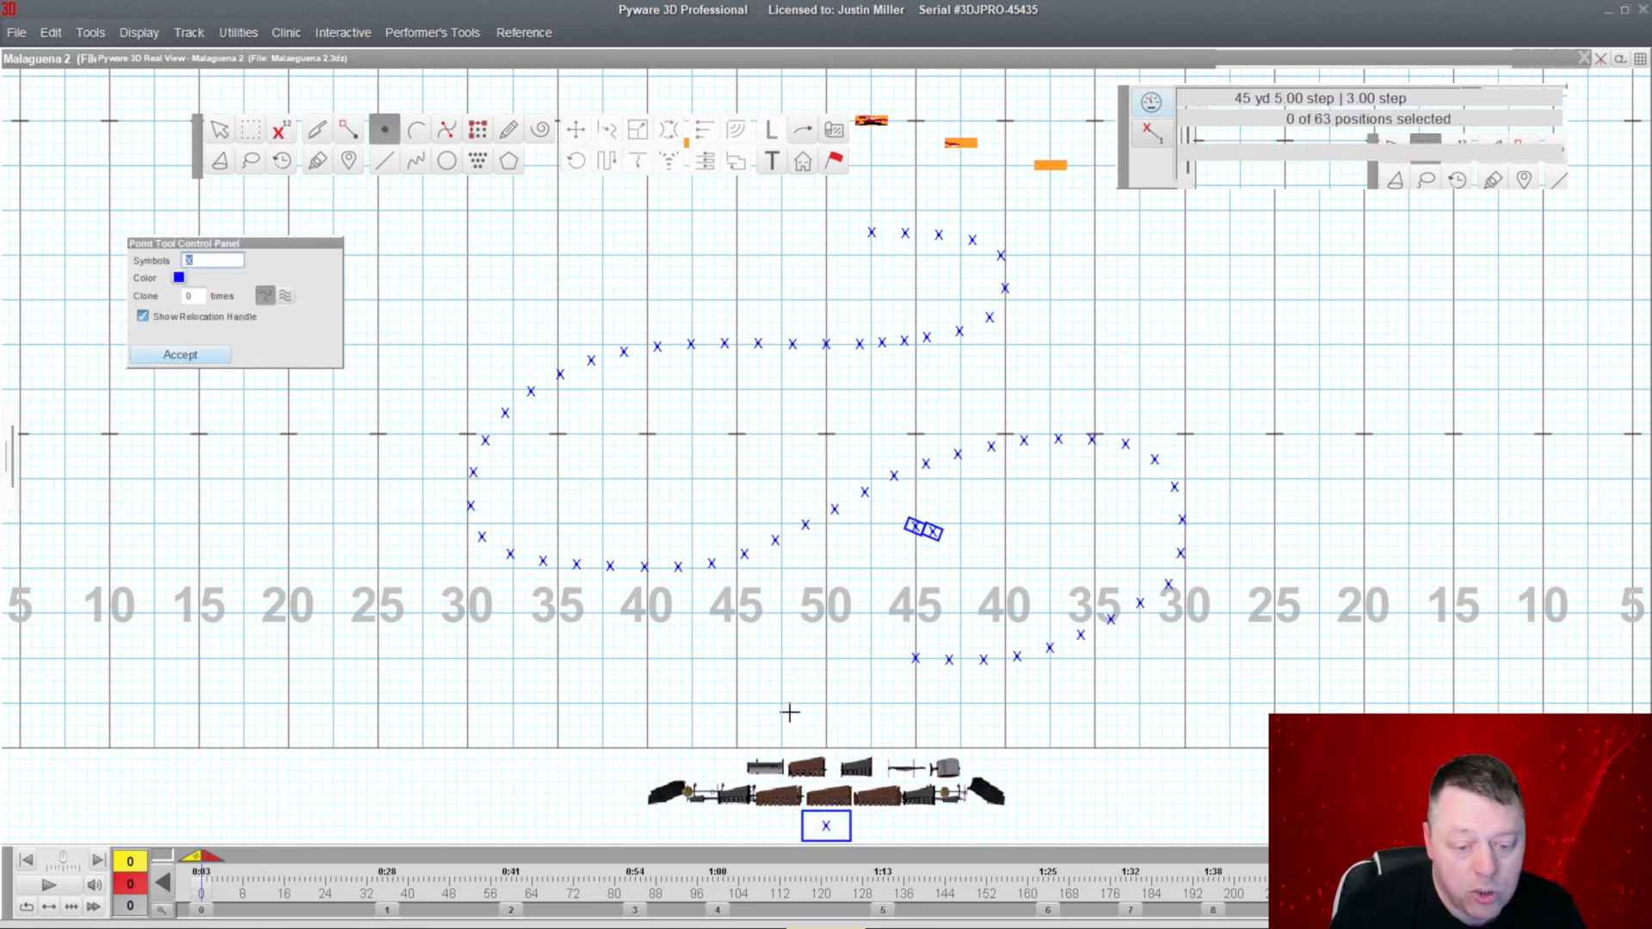
left_click(782, 725)
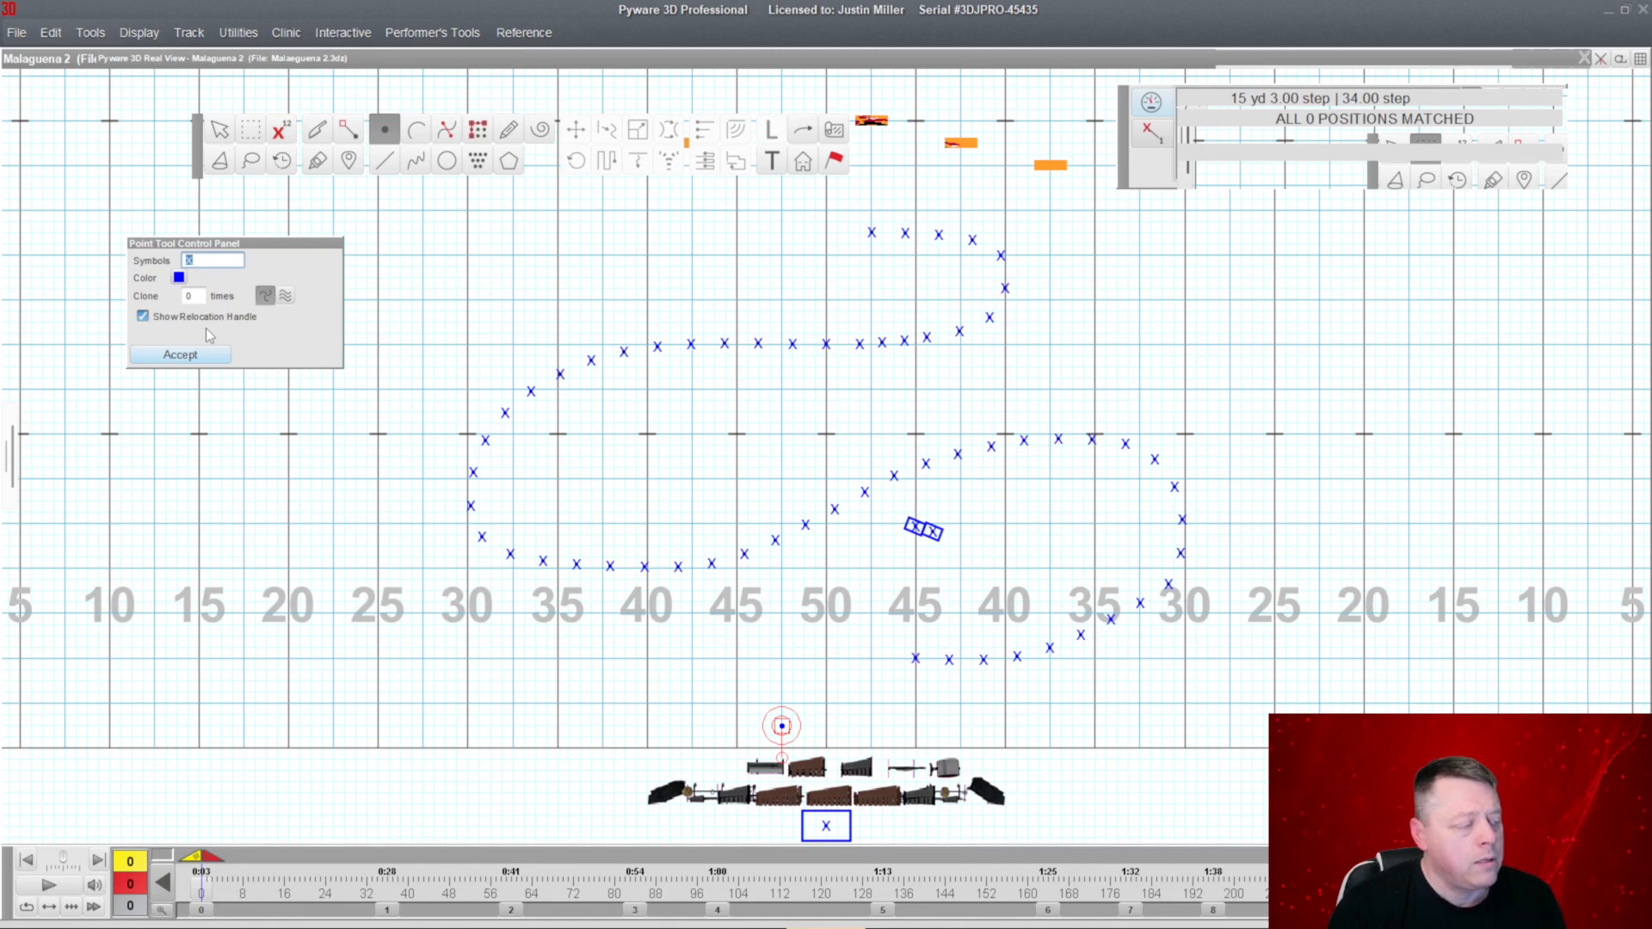
left_click(179, 278)
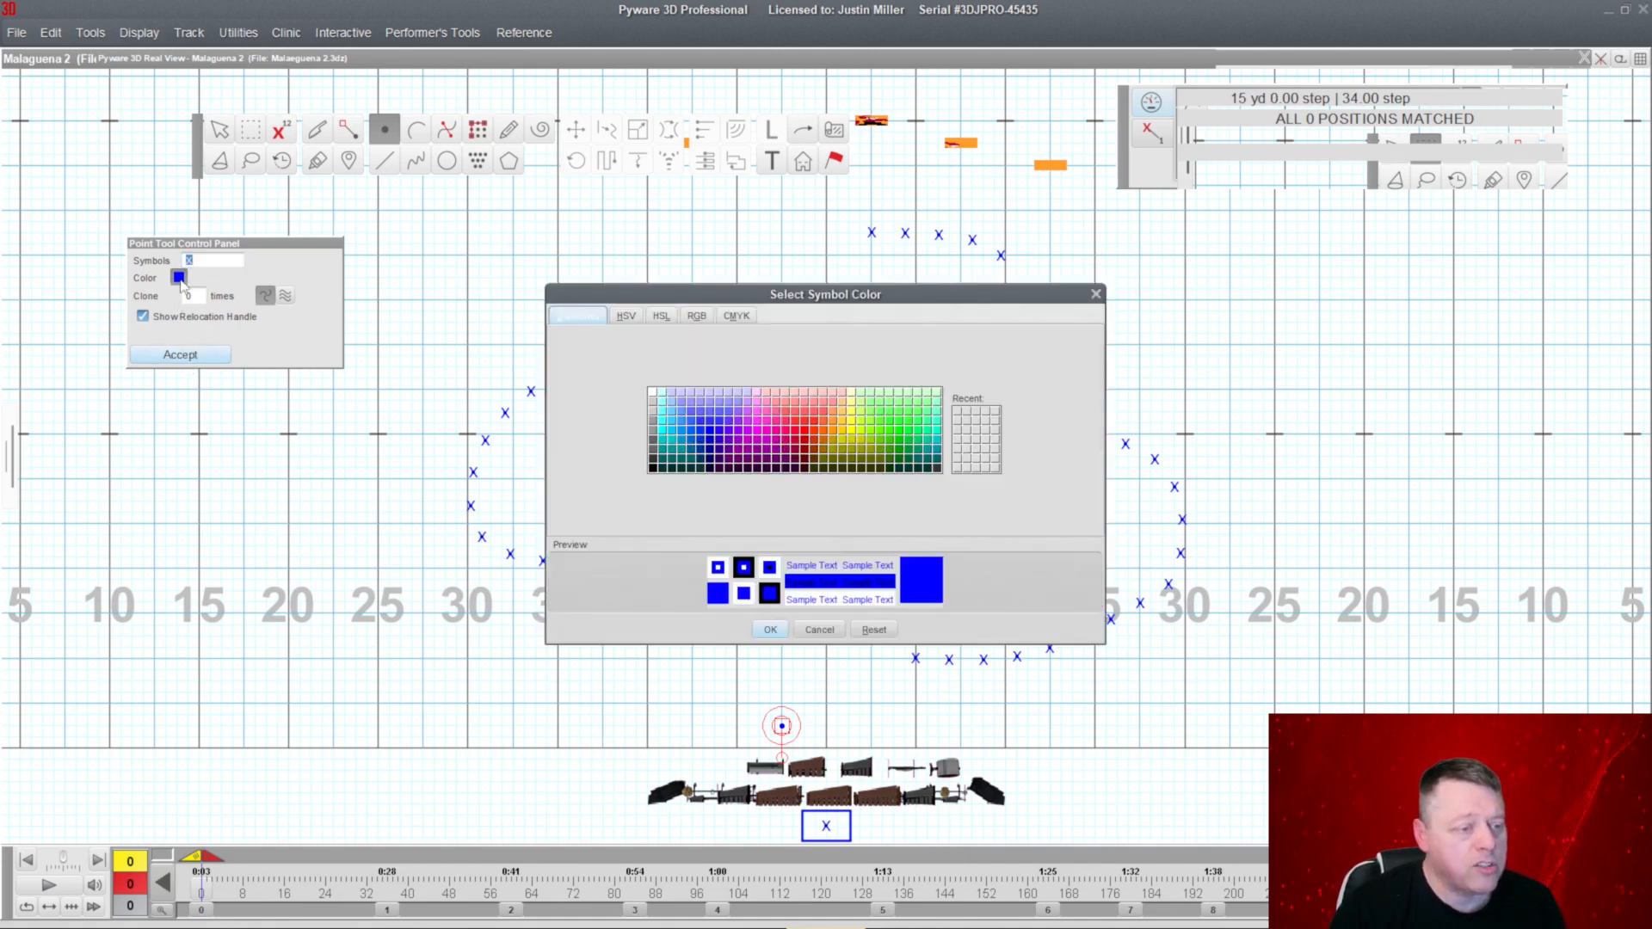
left_click(796, 434)
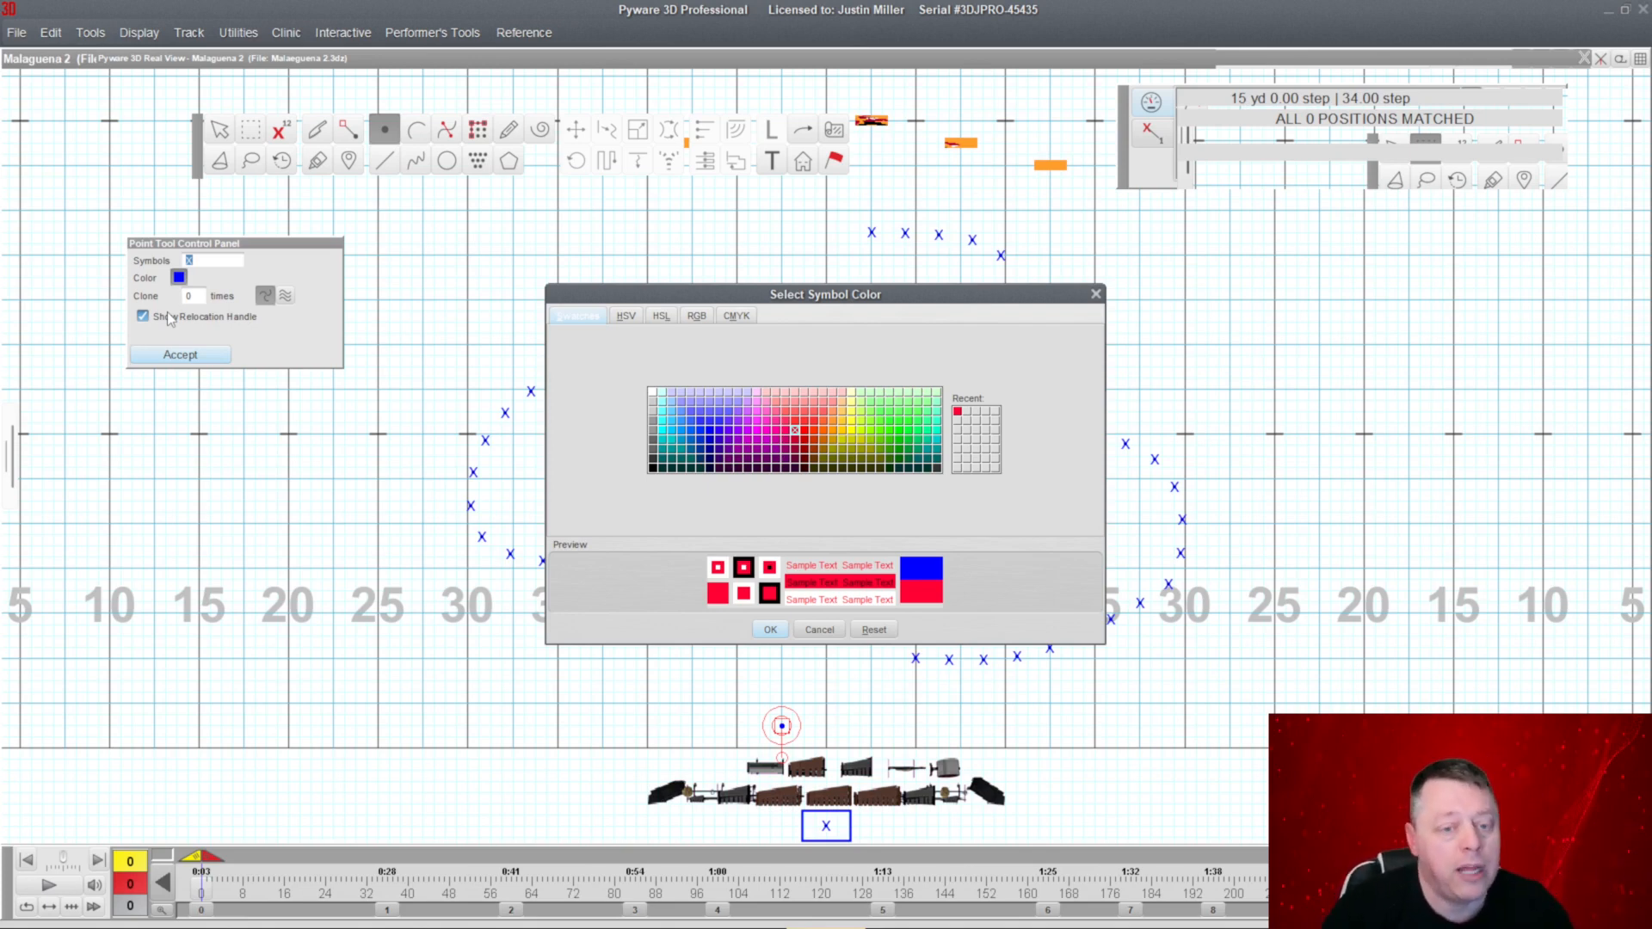
left_click(892, 440)
left_click(770, 630)
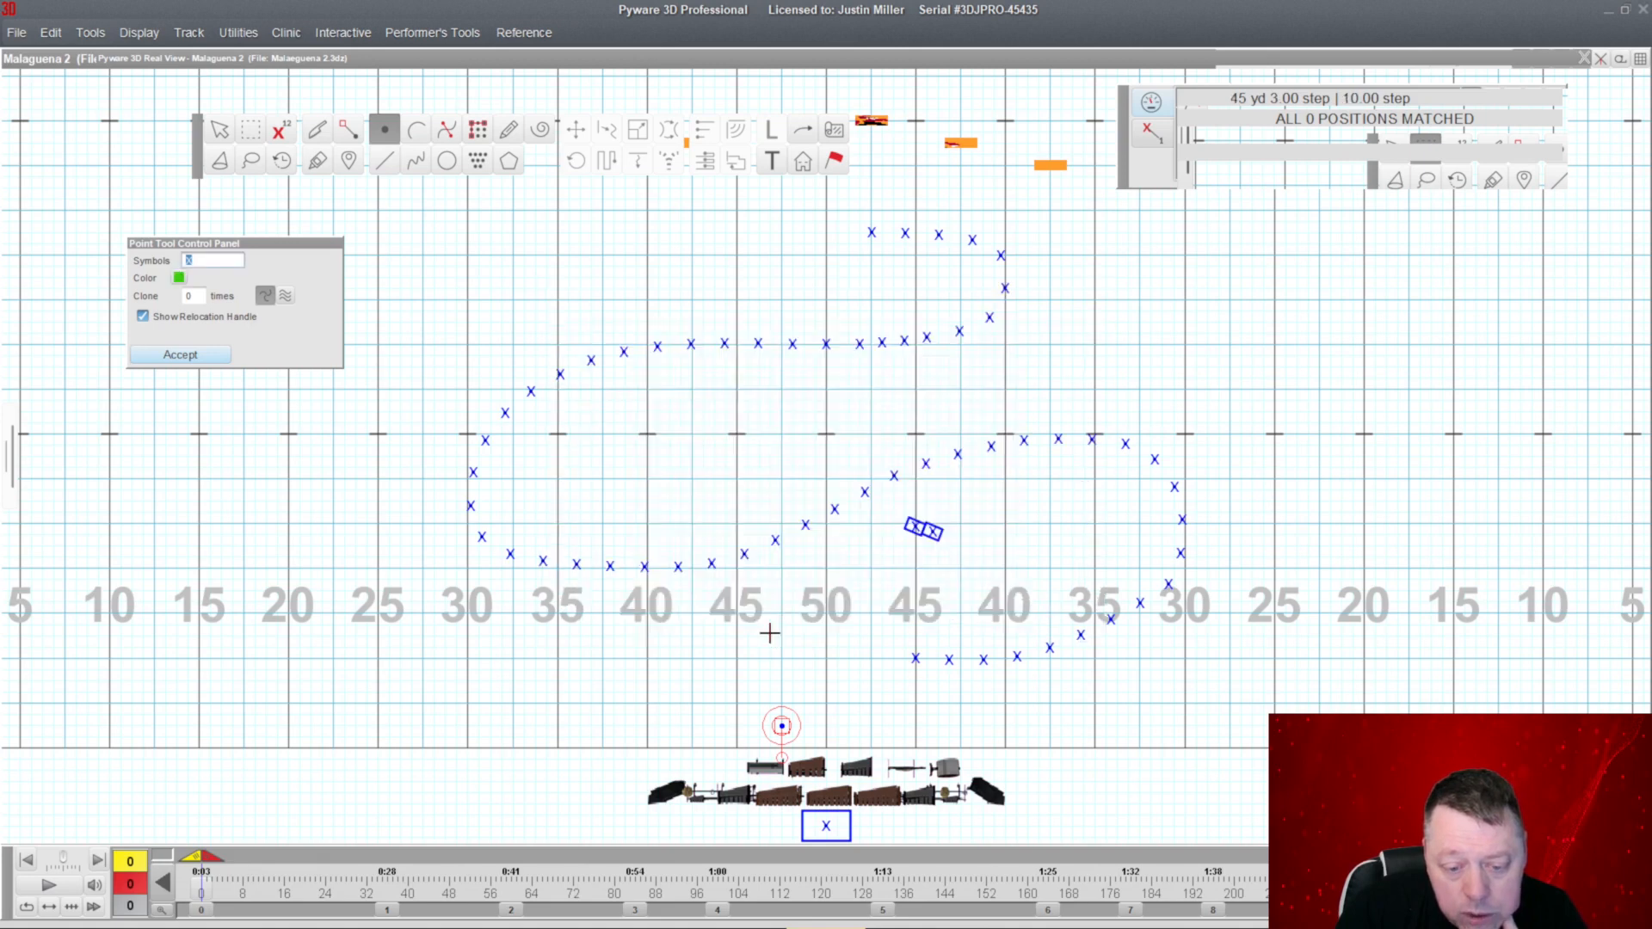
left_click(208, 356)
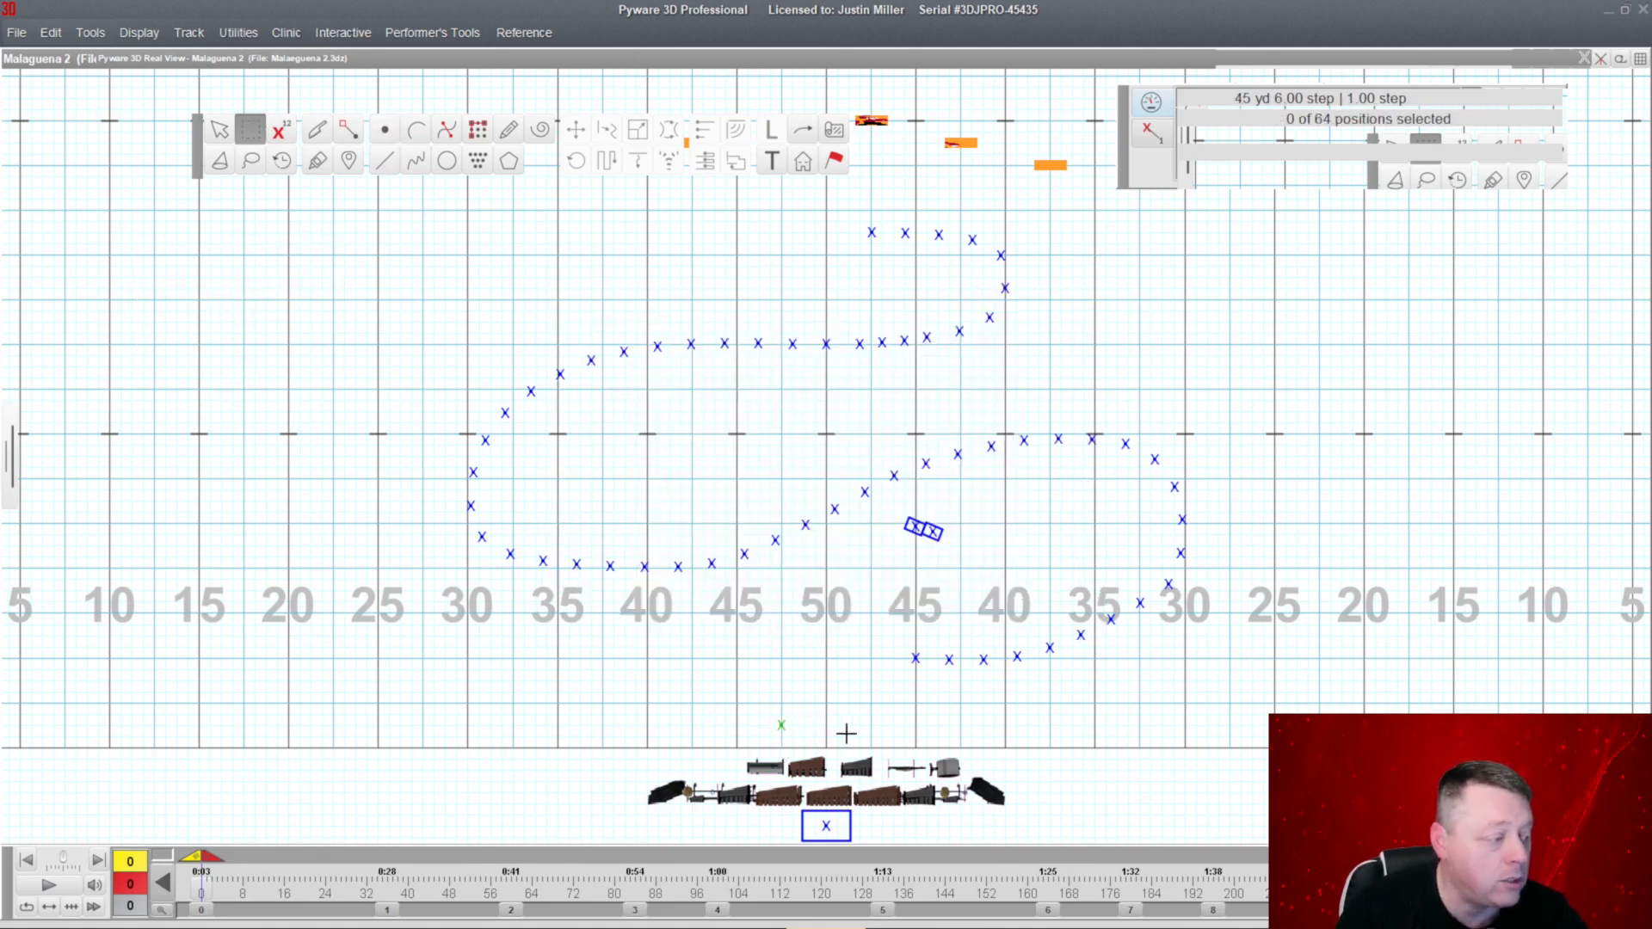
Set the podium's performer and prop collision to Can walk on Performer Props and apply the change.
left_click_drag(736, 686, 824, 762)
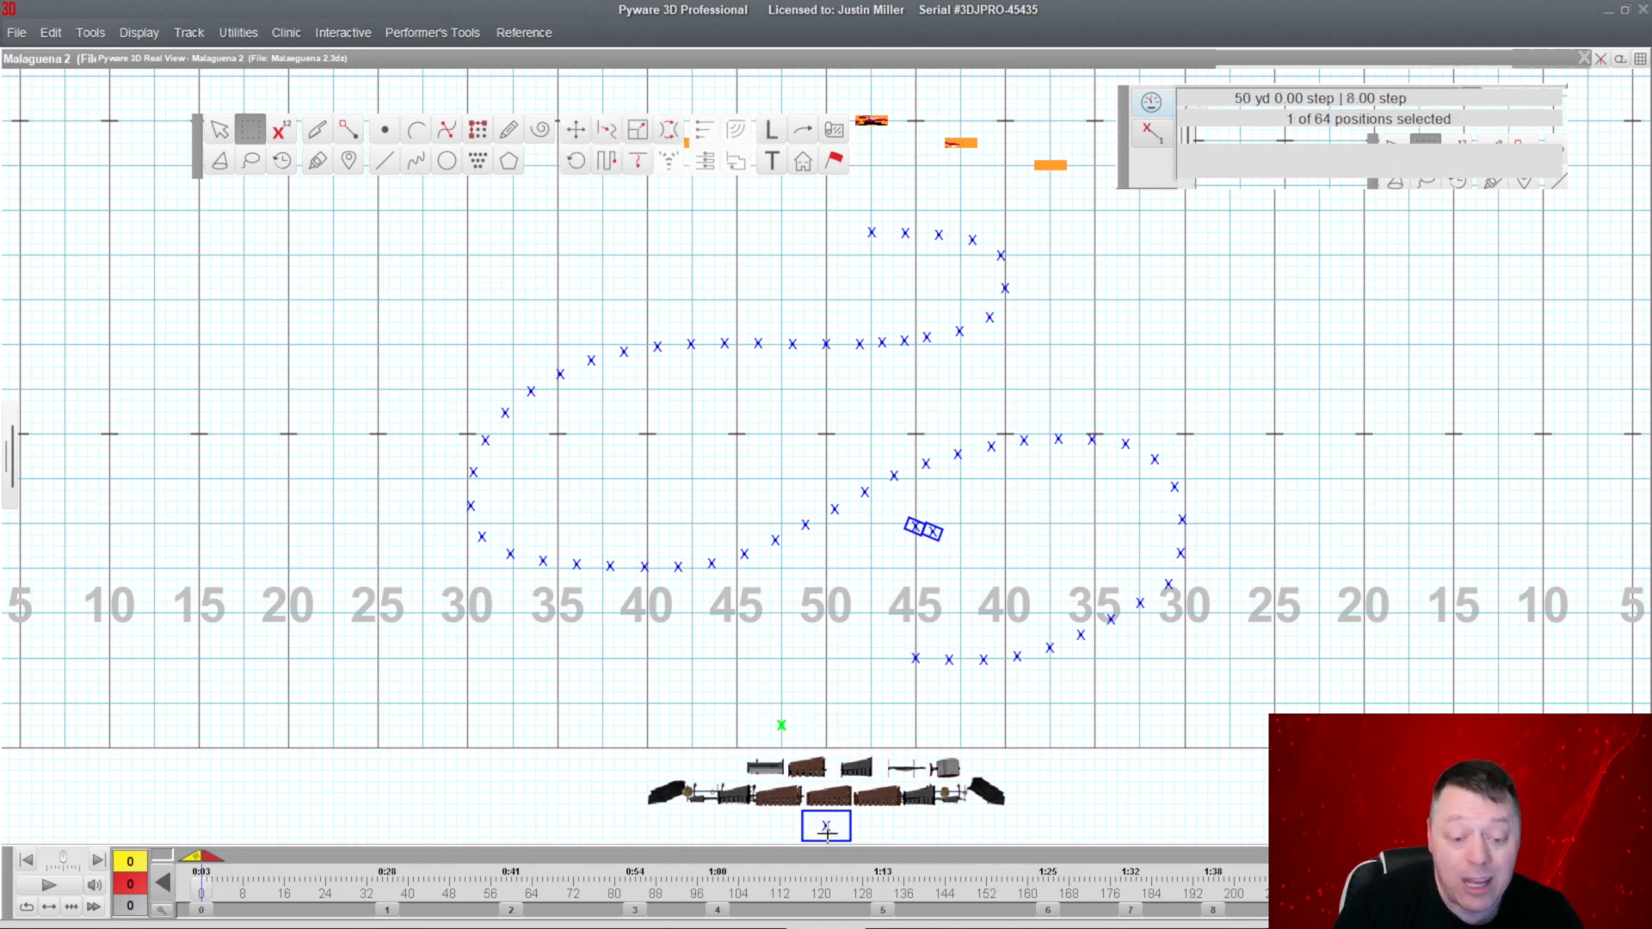
left_click_drag(778, 806, 888, 860)
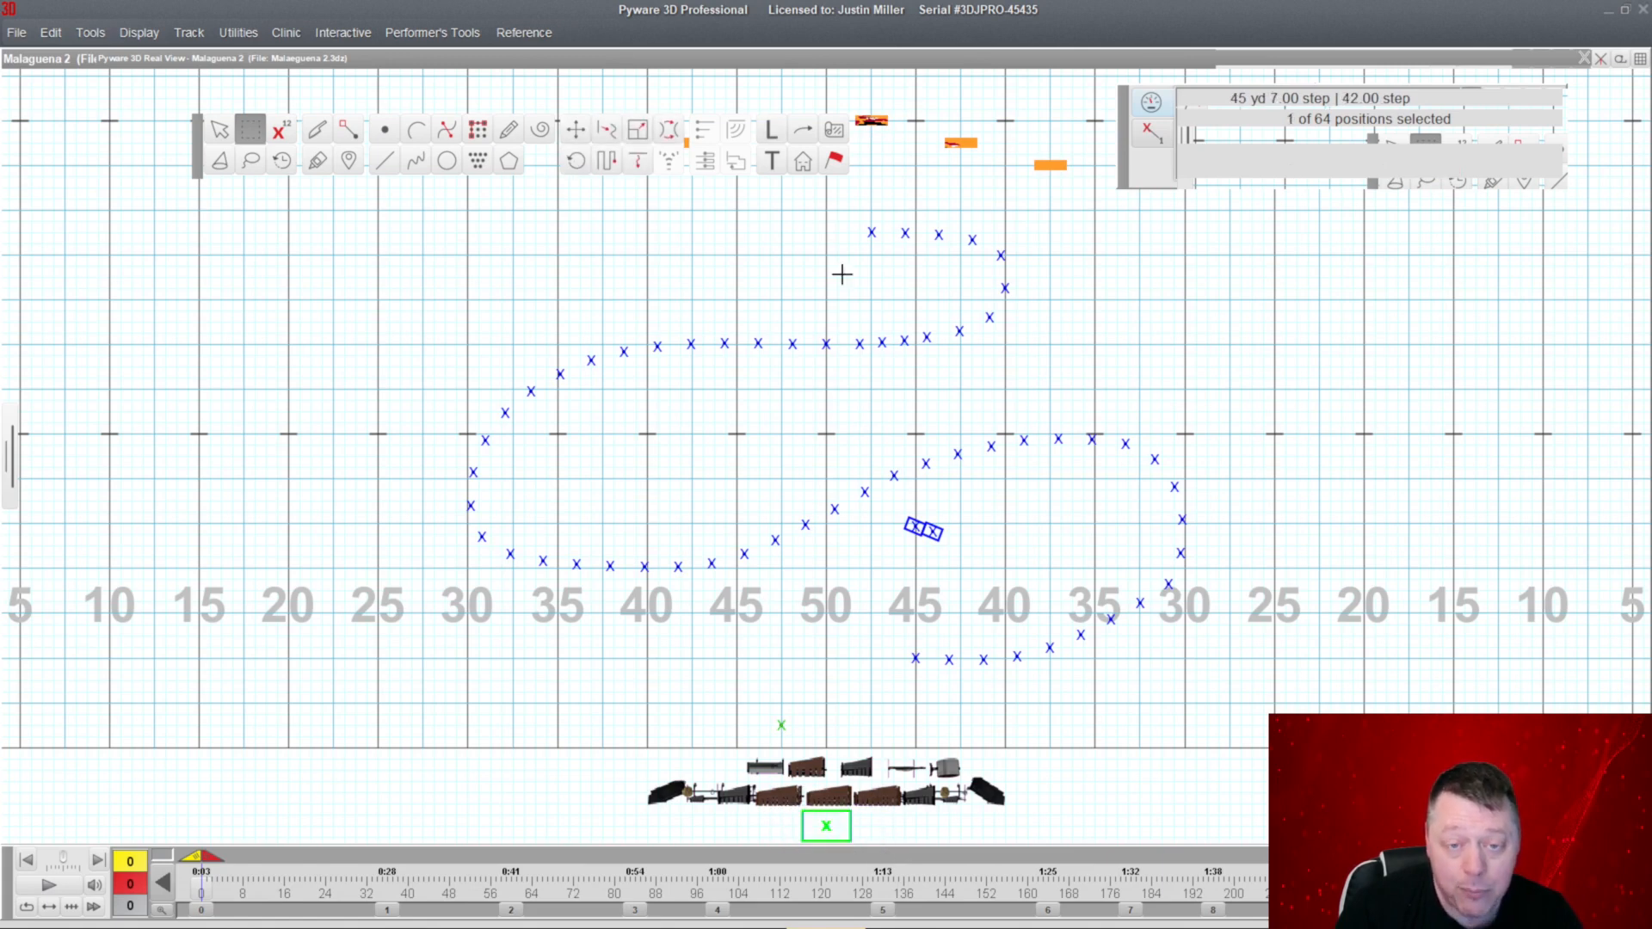
left_click(834, 162)
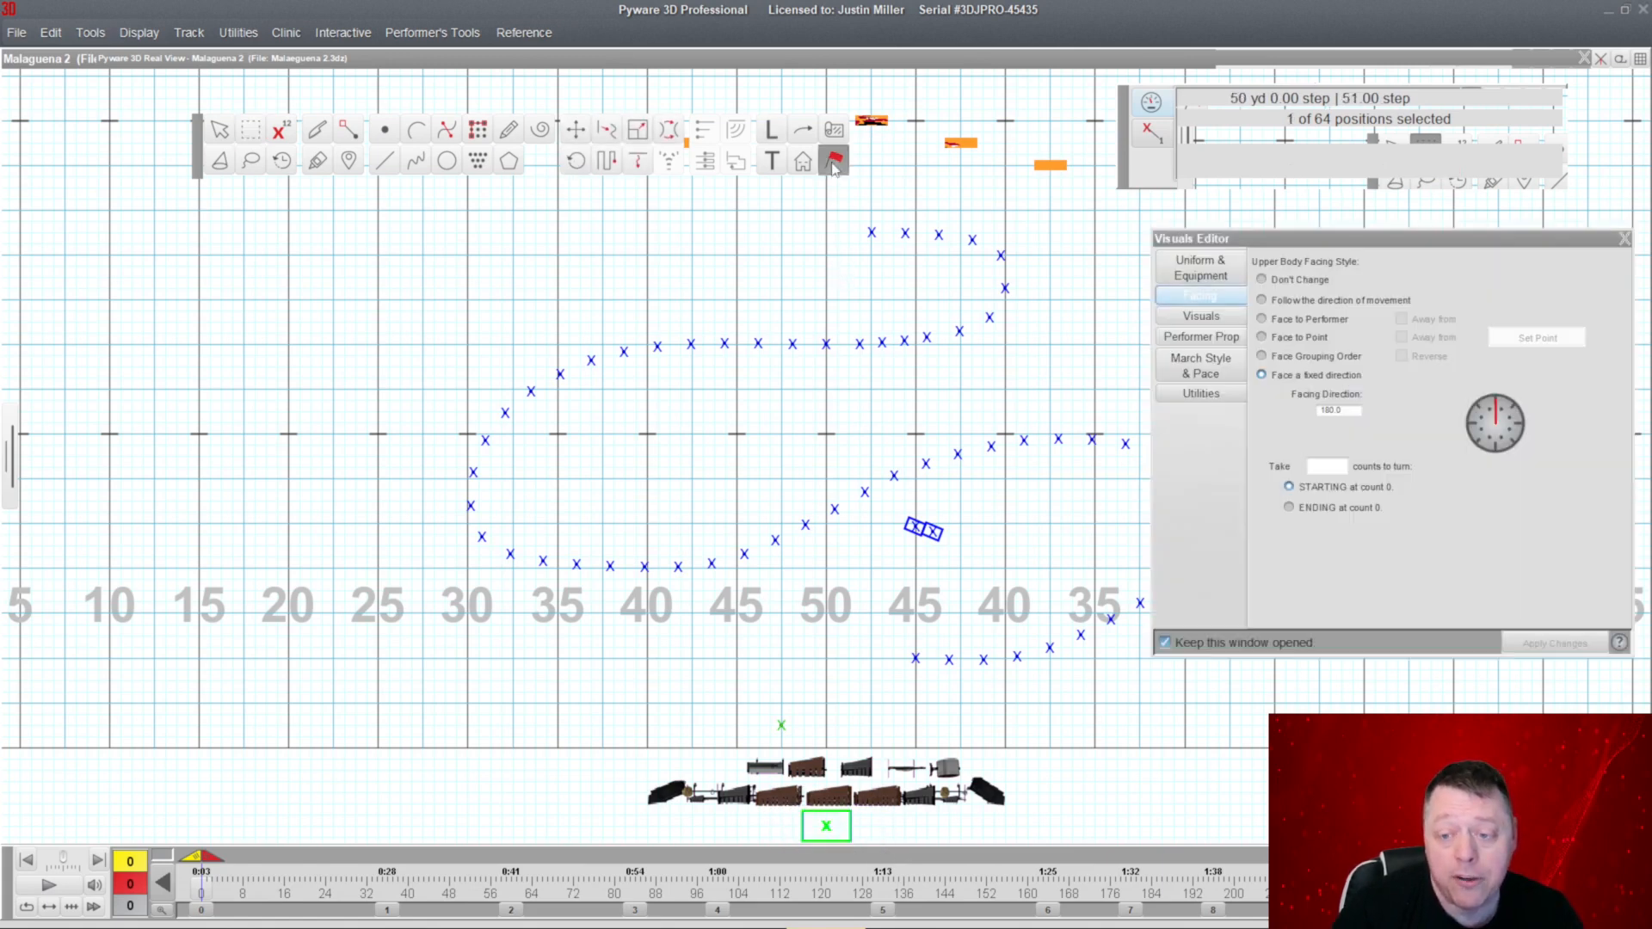
left_click(1205, 337)
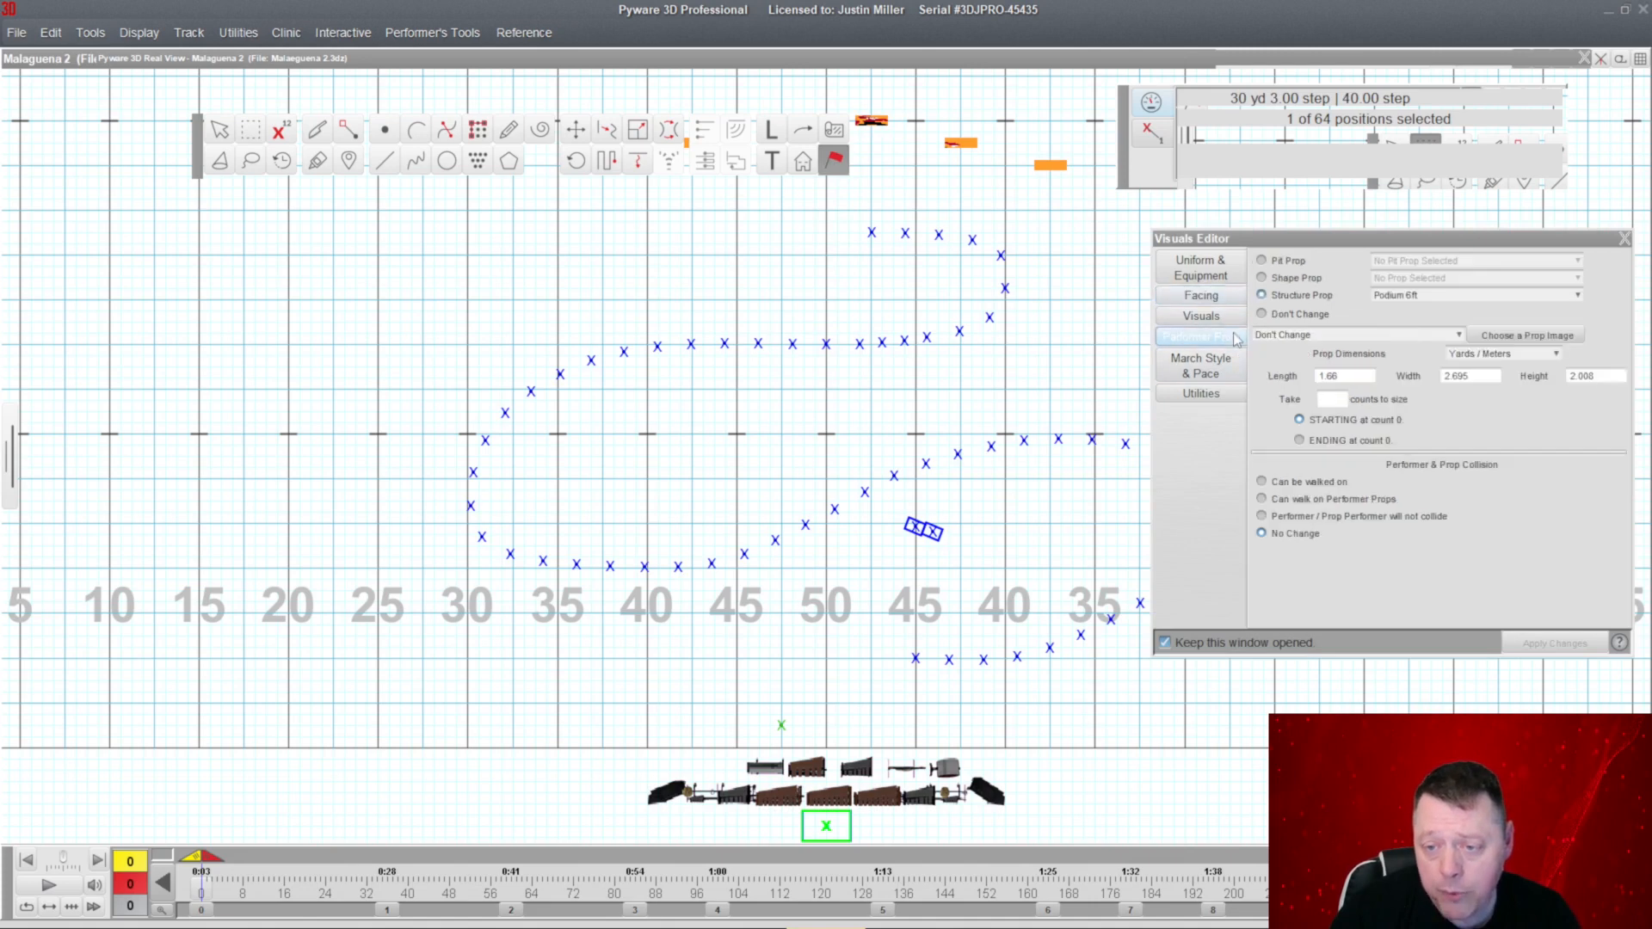
left_click(1263, 500)
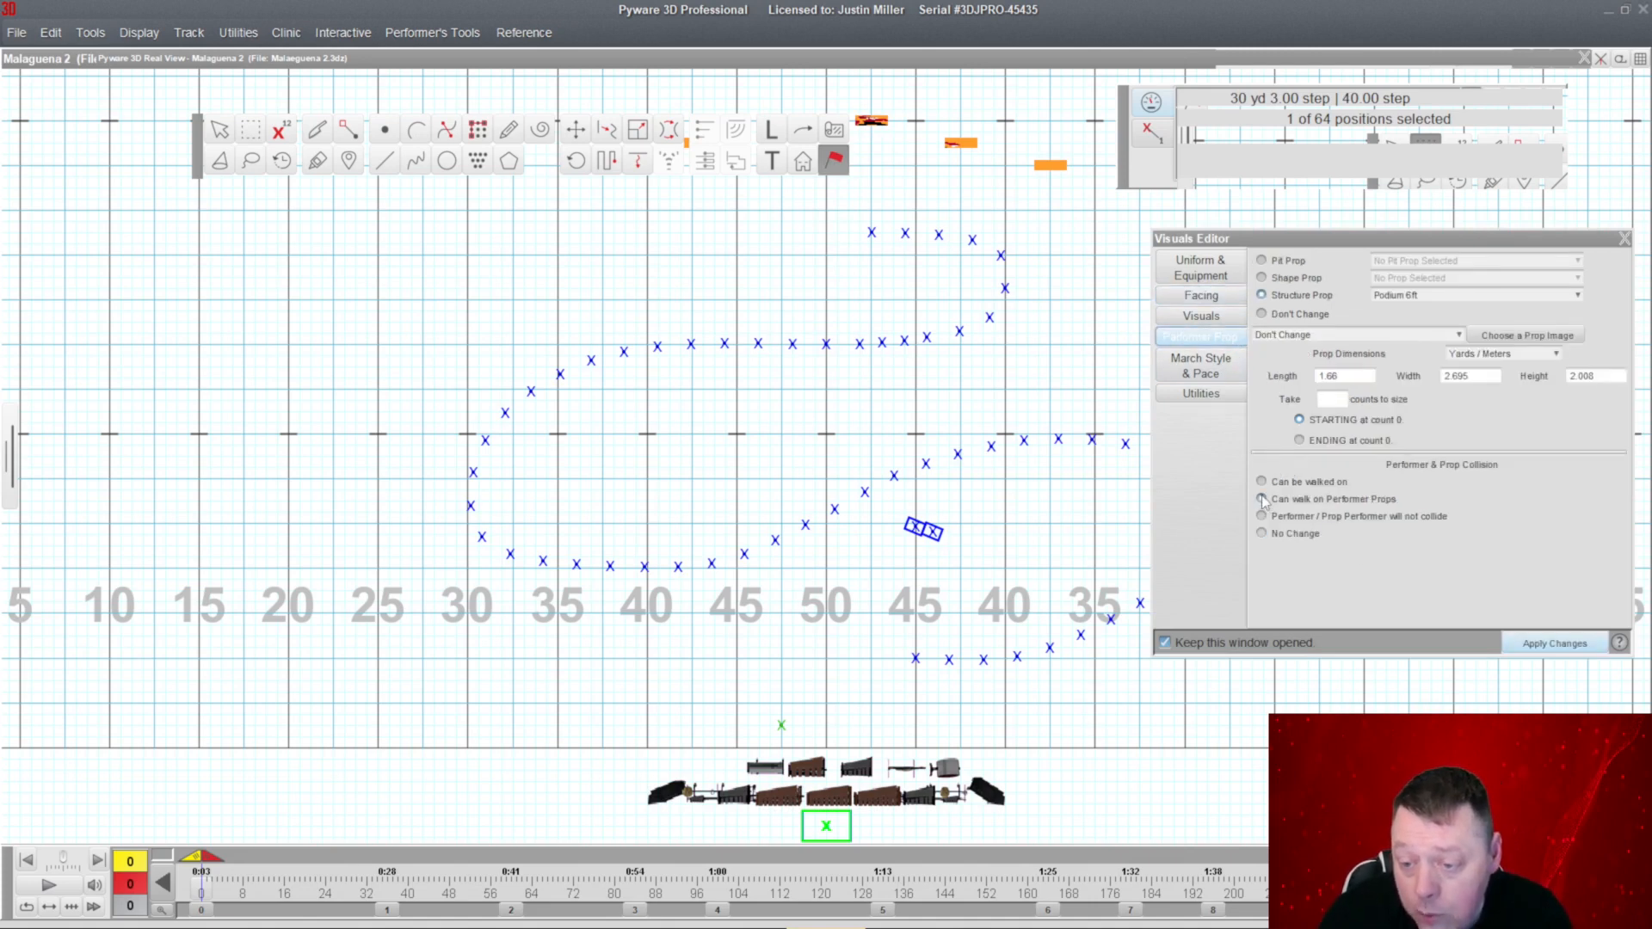
left_click(1547, 645)
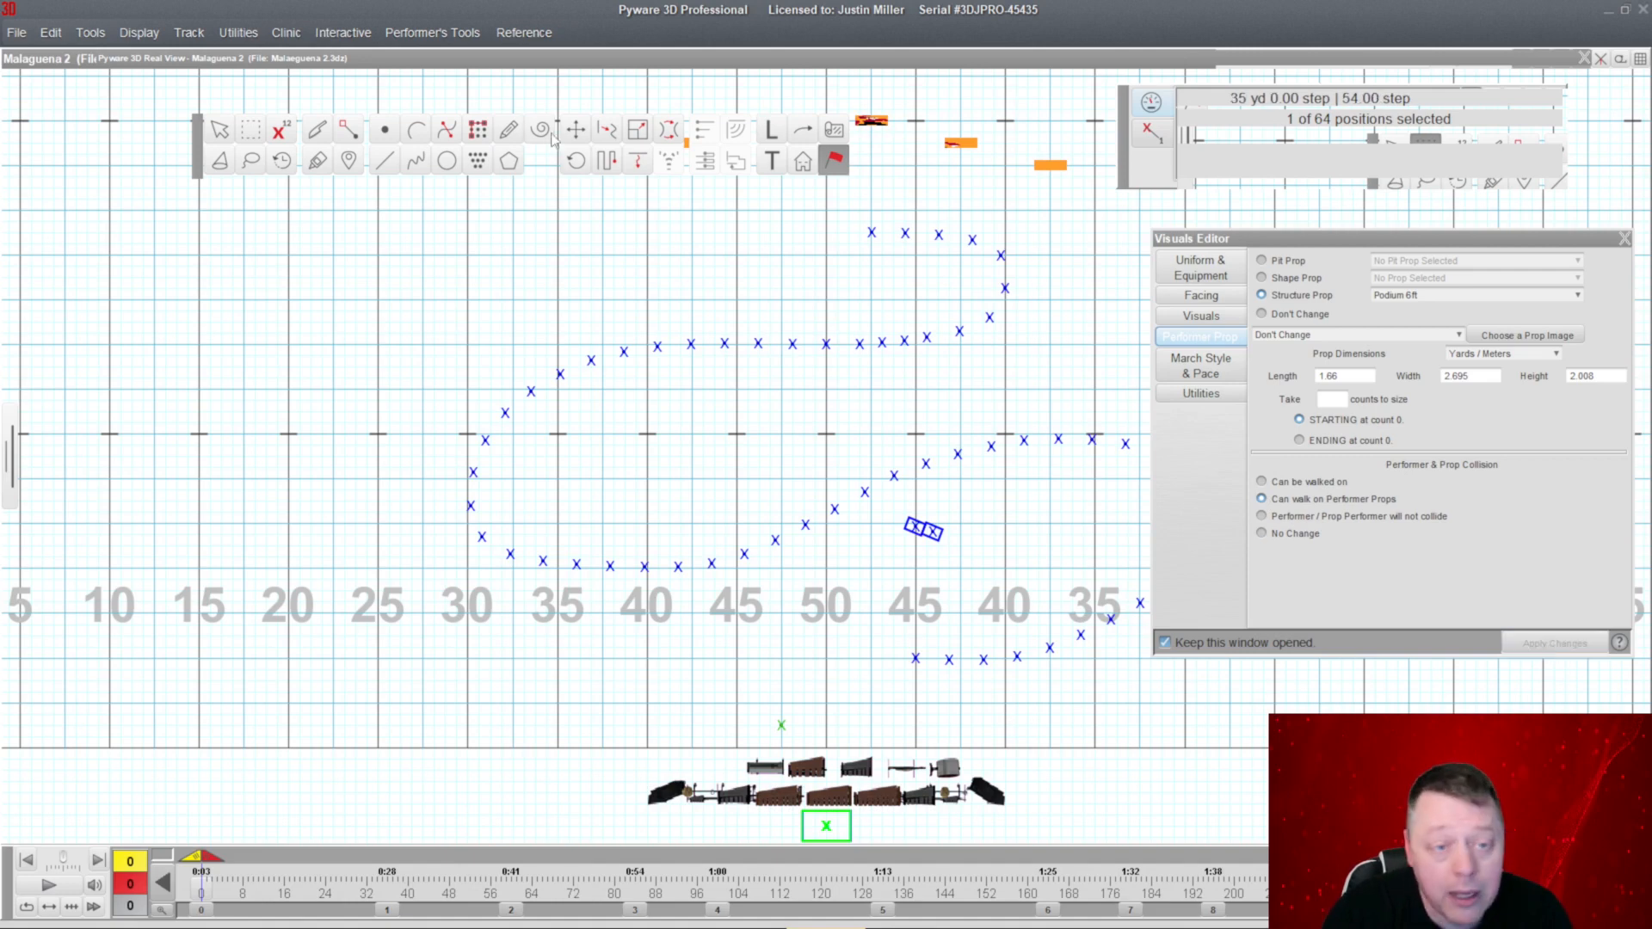
Apply the Can walk on Performer Props collision option to the green performer.
left_click(250, 131)
left_click(730, 648)
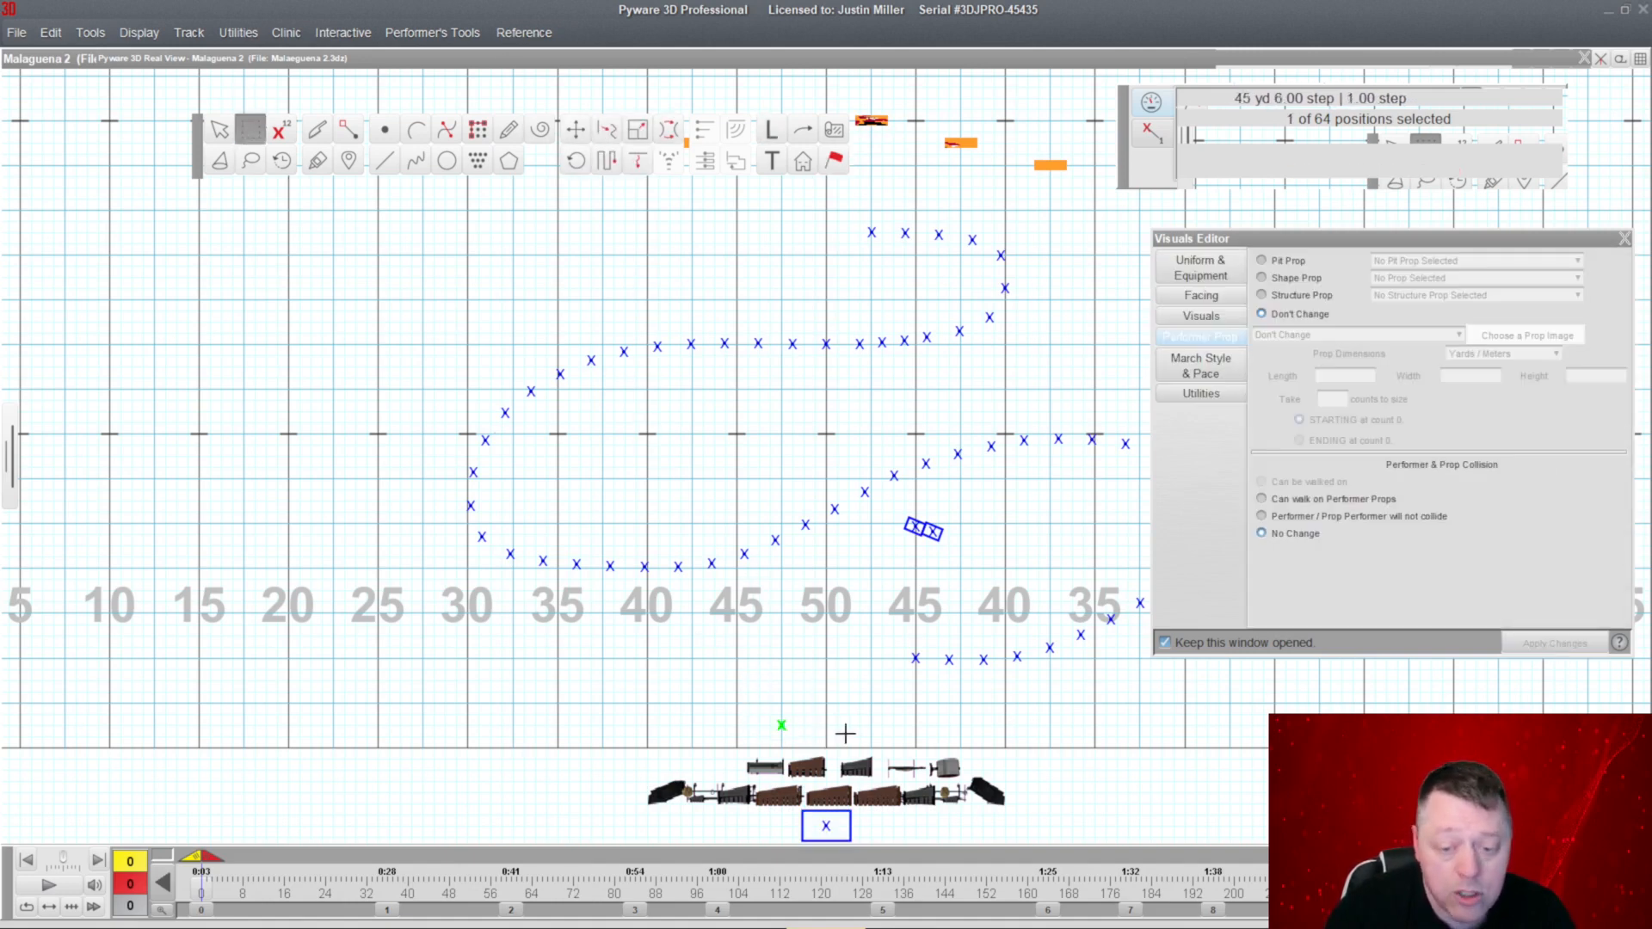
left_click(1290, 520)
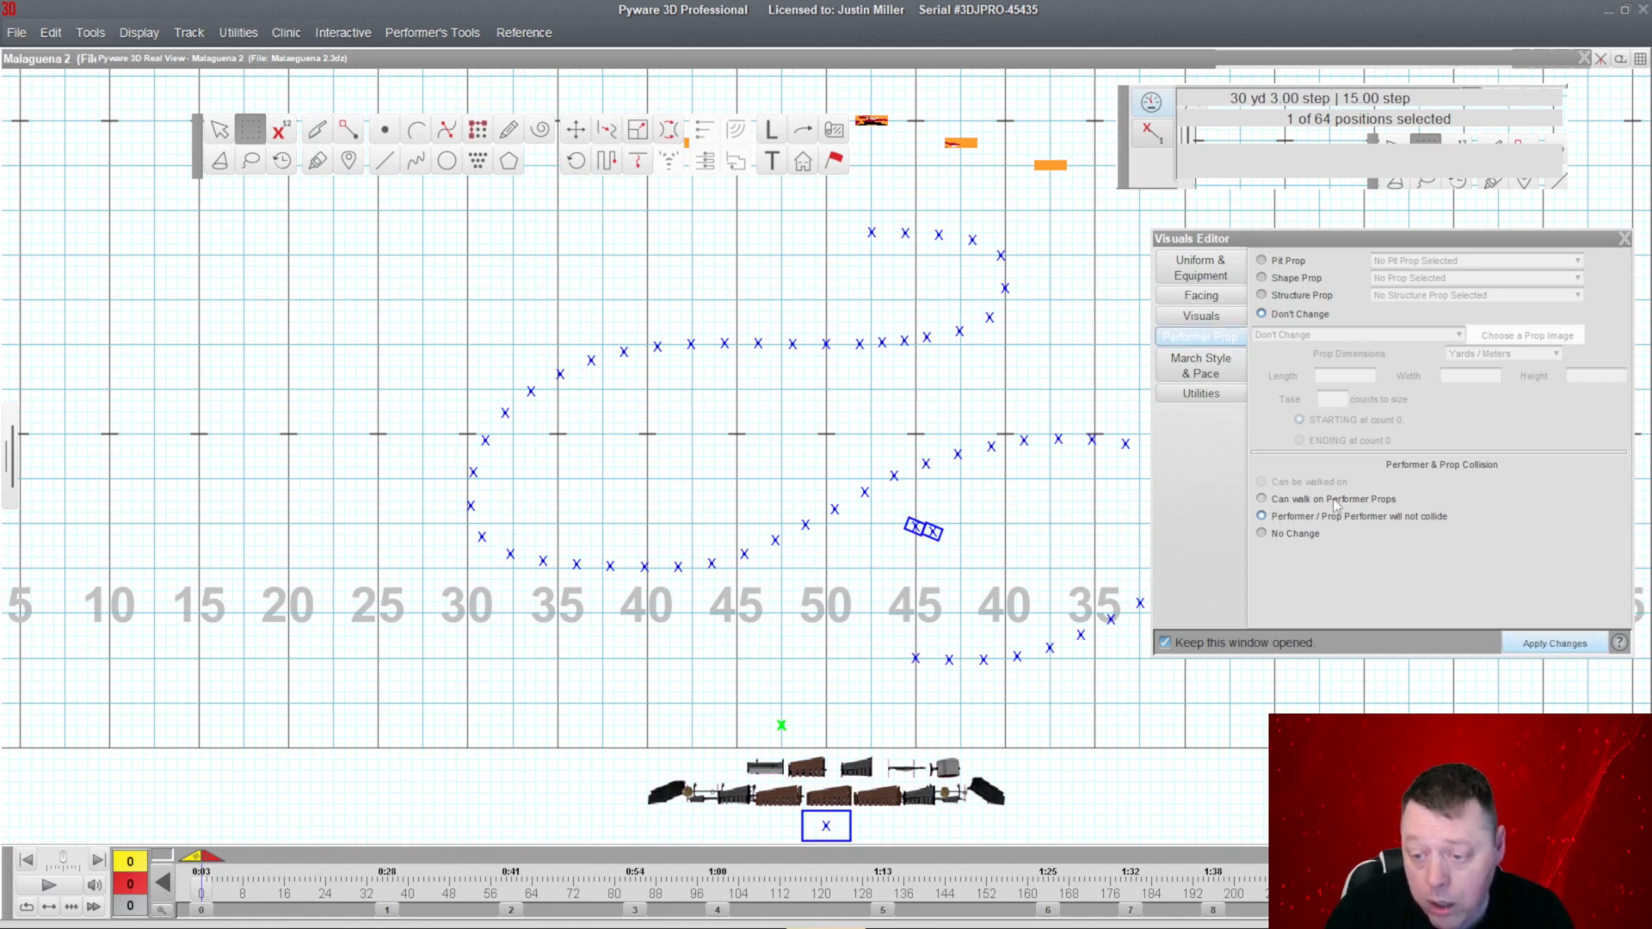
left_click(1573, 648)
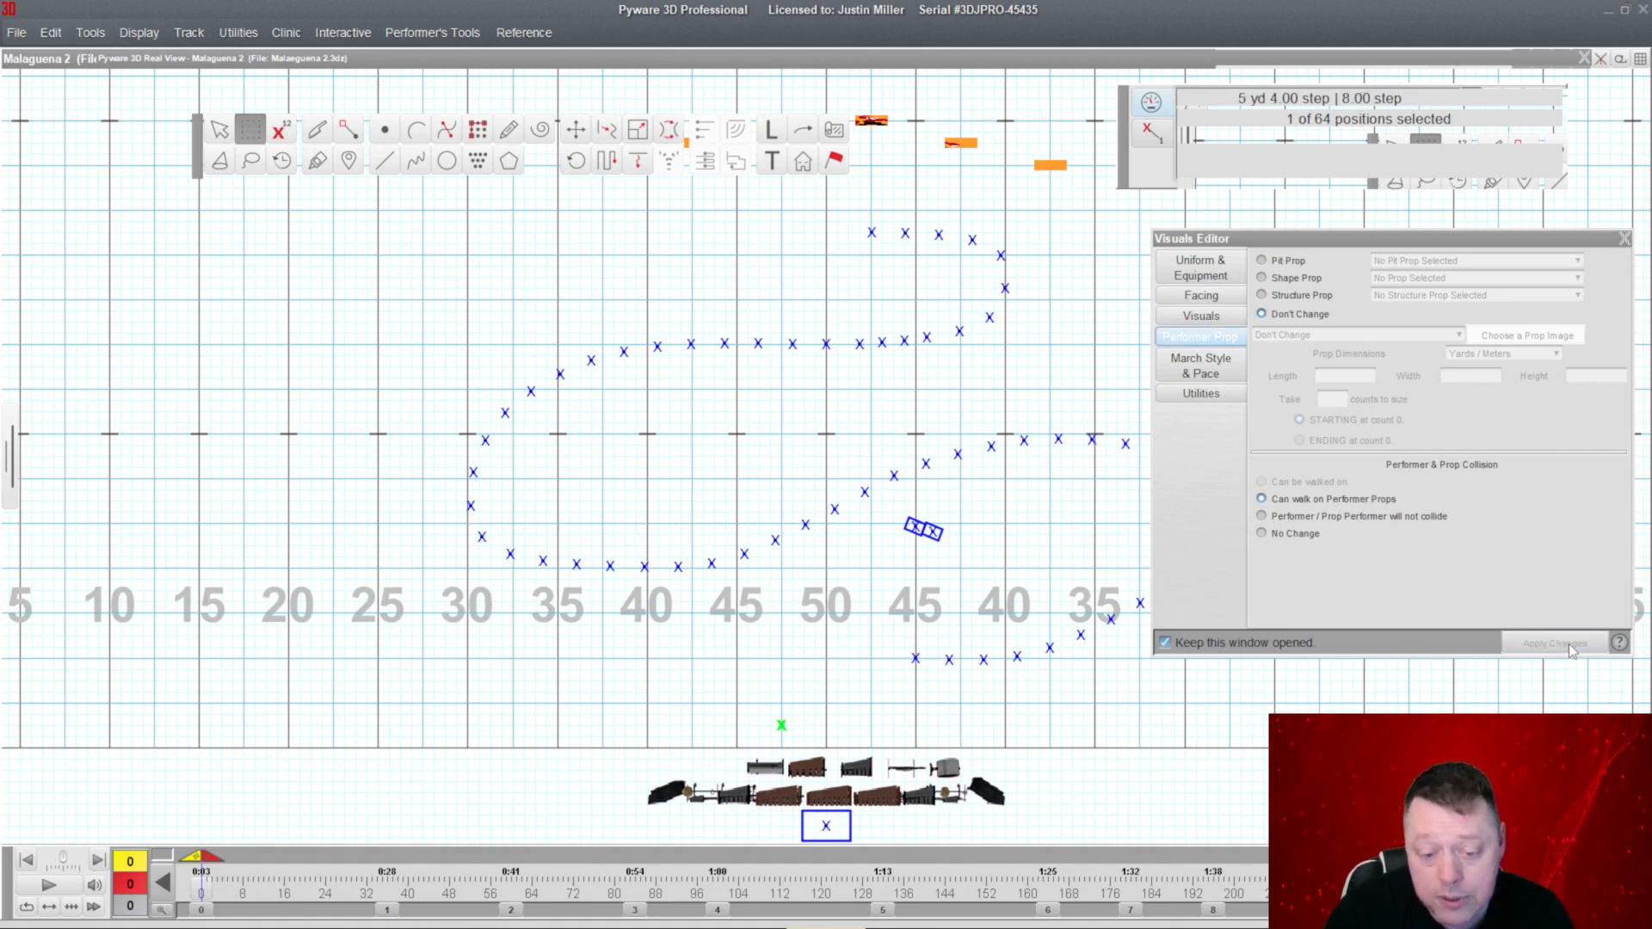
Push the green performer onto the podium at the 50-yard line and check the placement in the 3D view.
left_click_drag(737, 679, 808, 740)
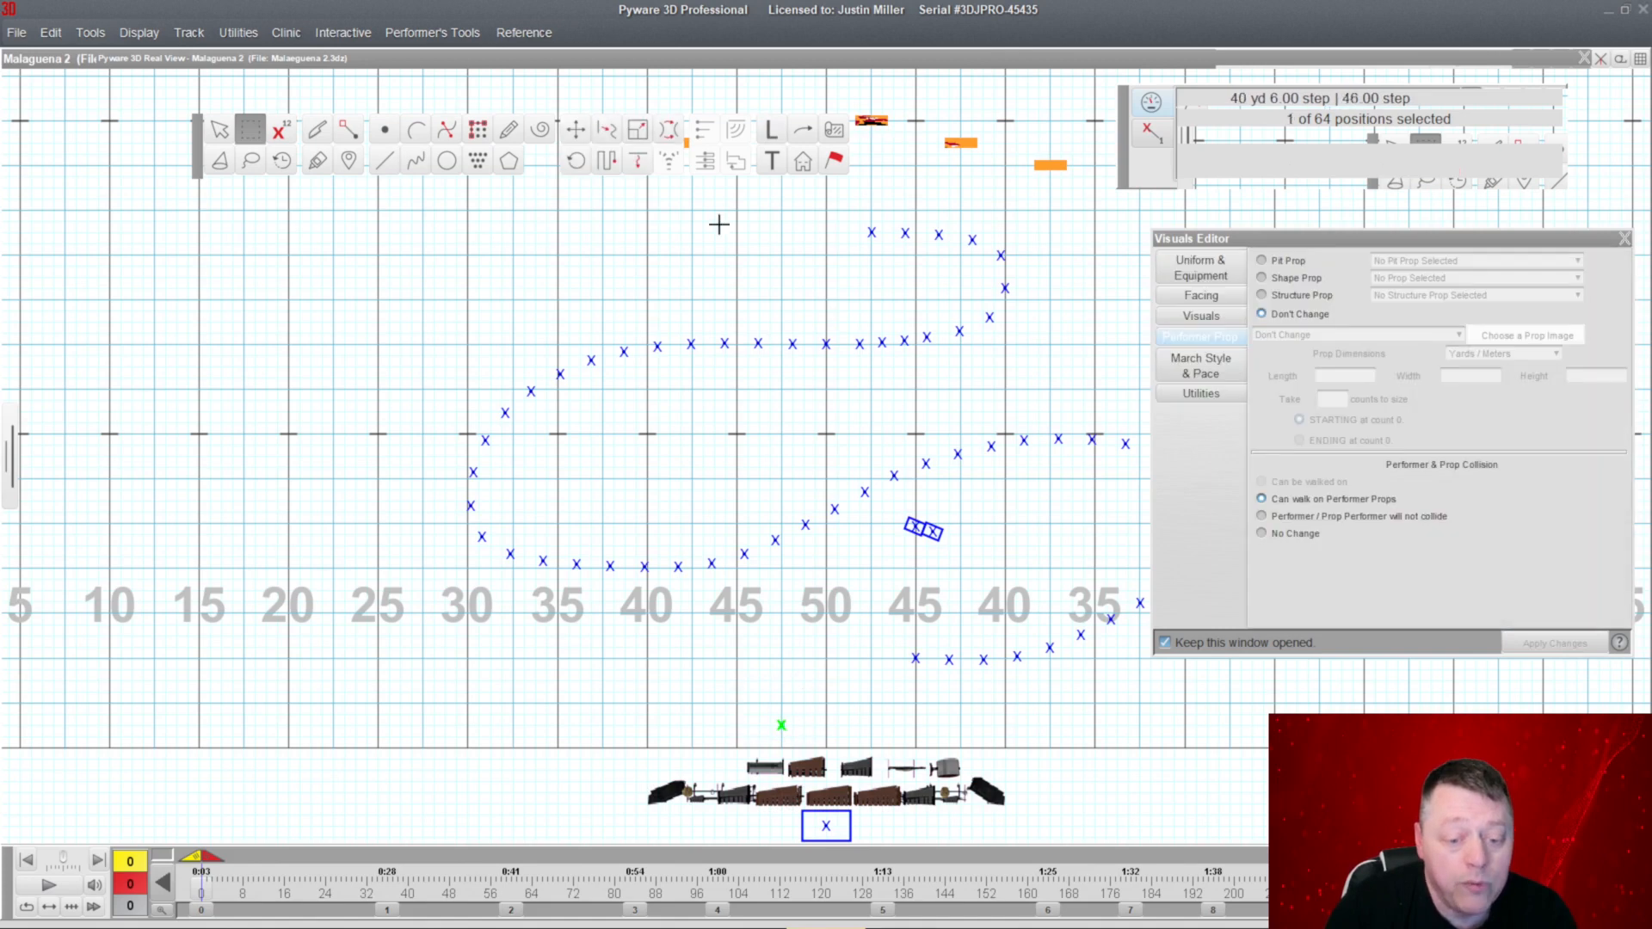
left_click(576, 129)
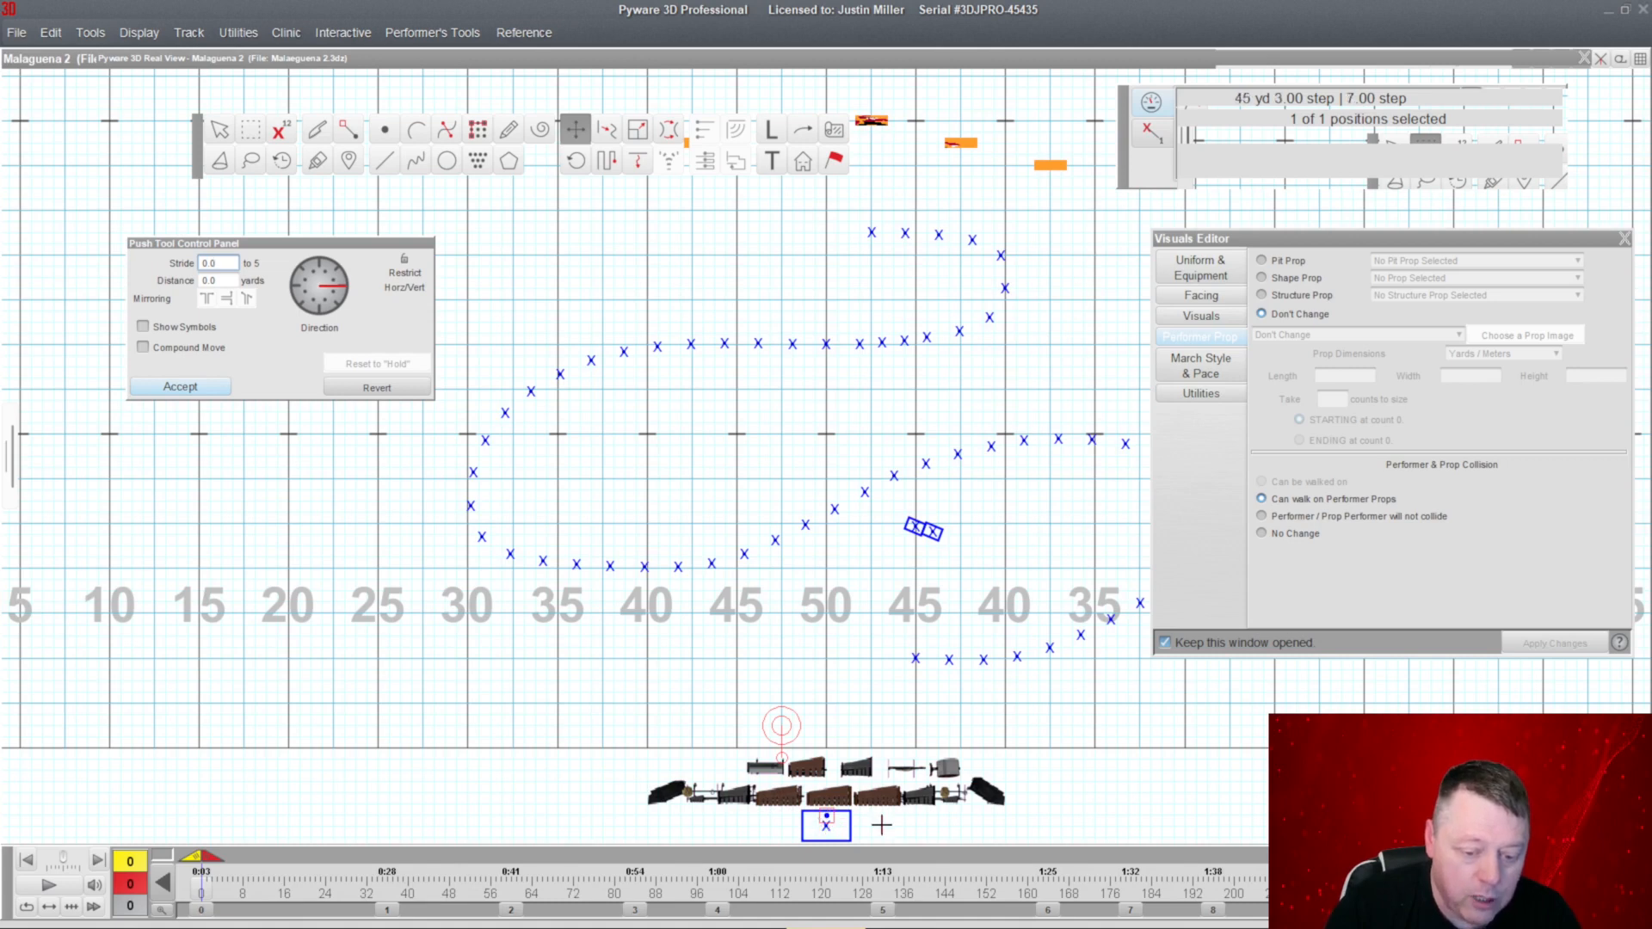
left_click(218, 388)
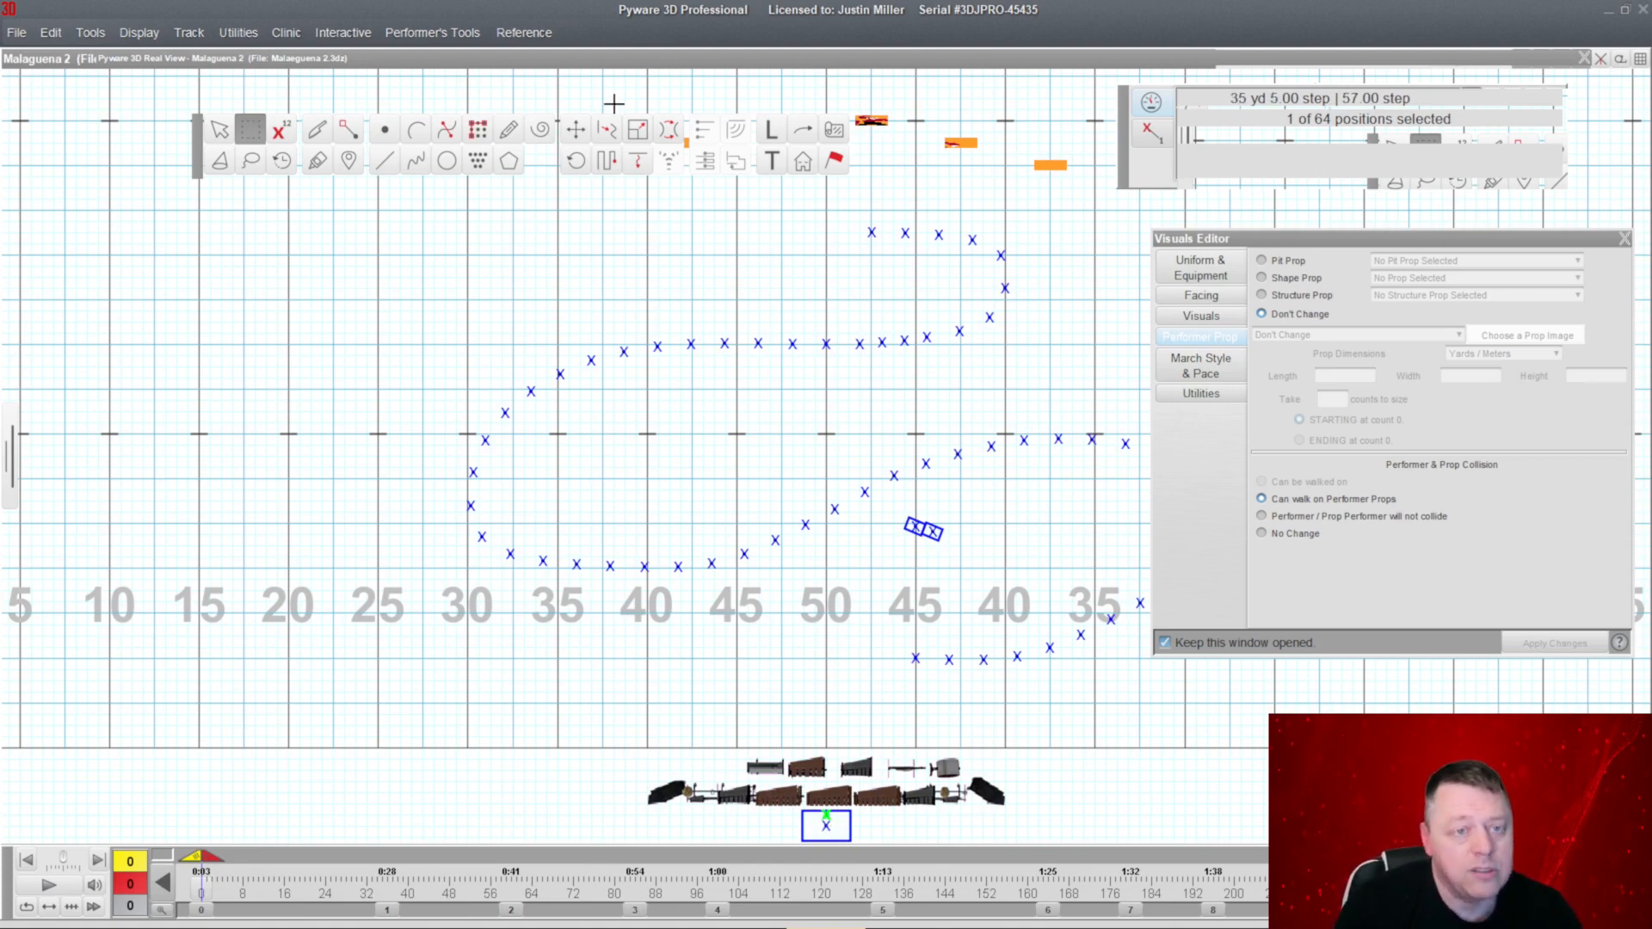
left_click(647, 60)
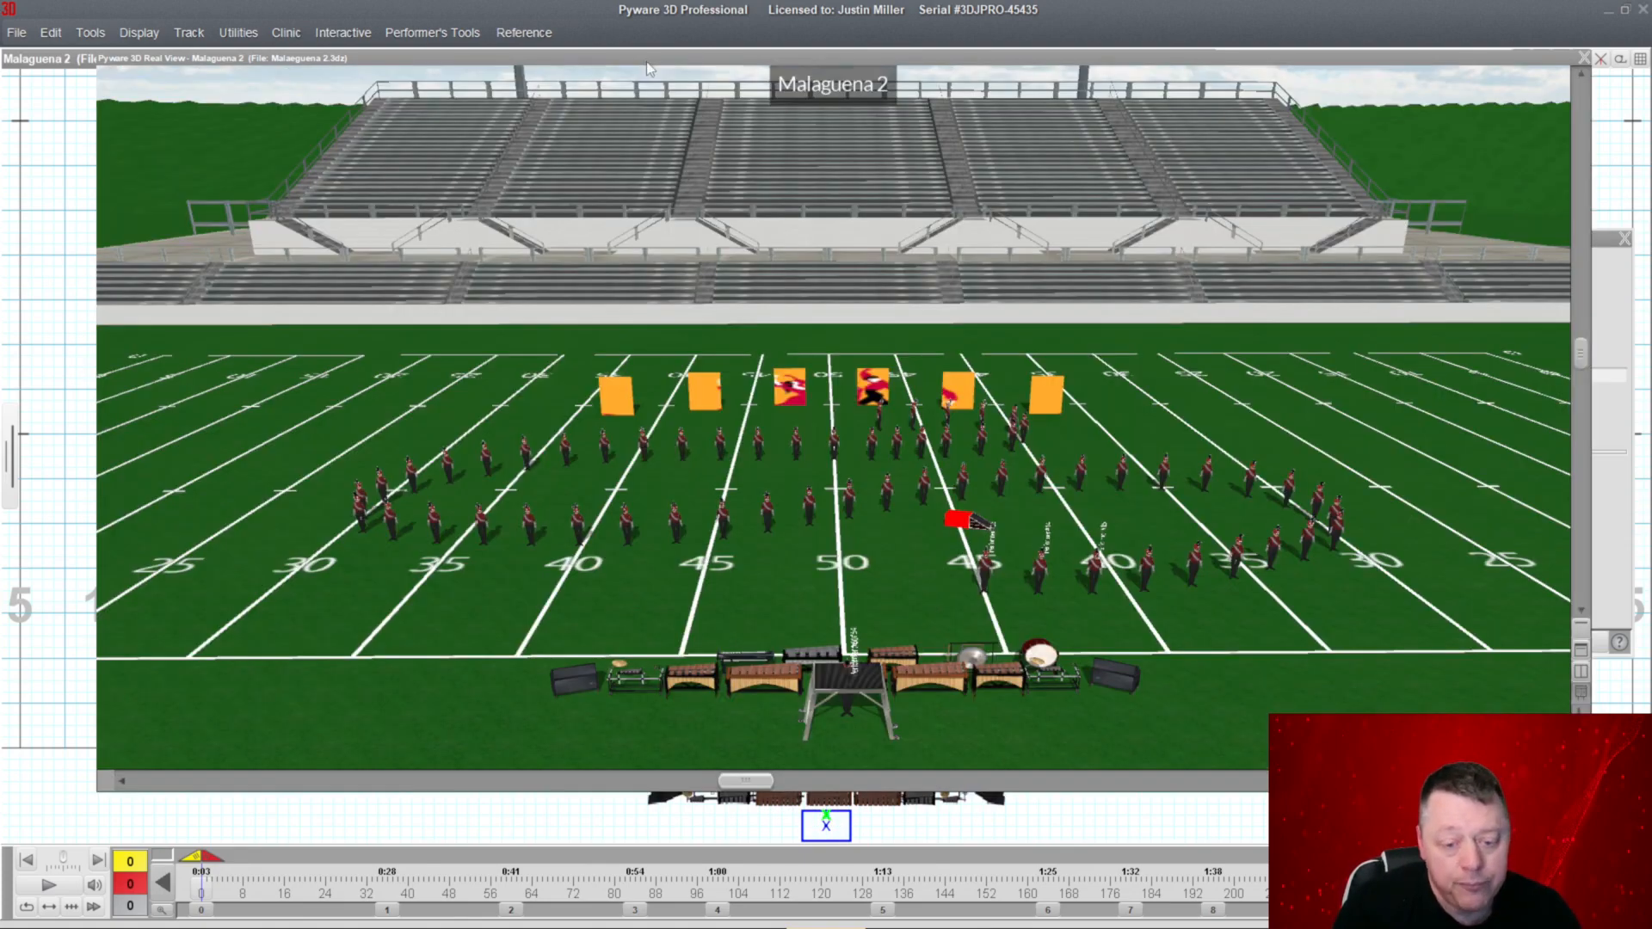
double_click(647, 61)
left_click(484, 304)
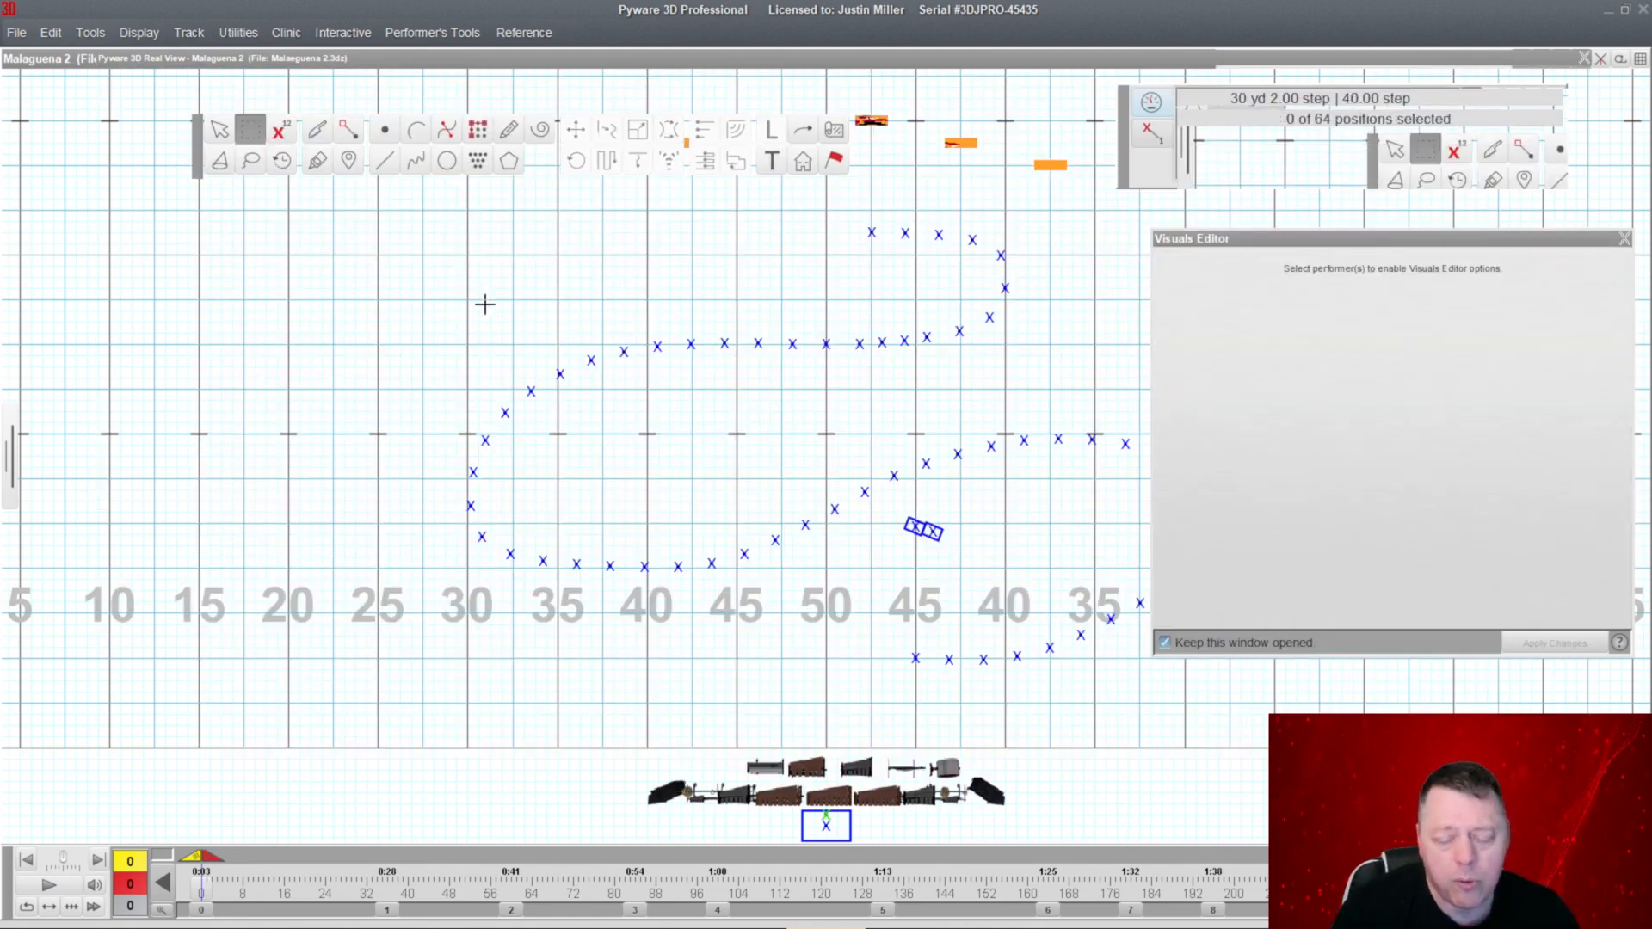
left_click(615, 59)
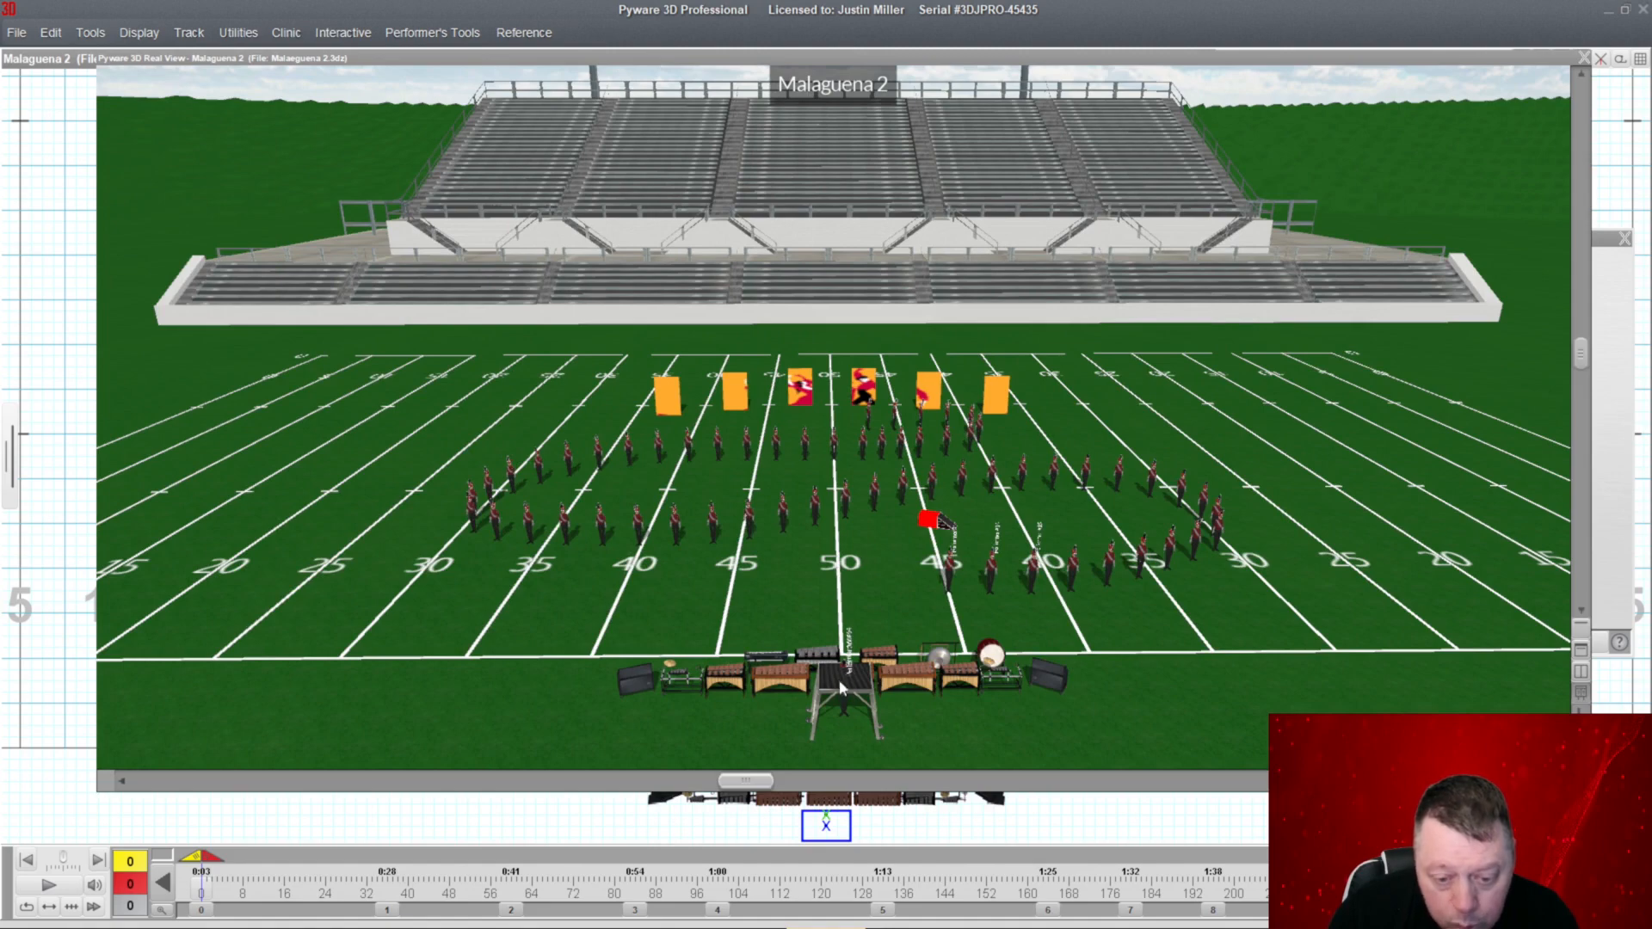
double_click(759, 62)
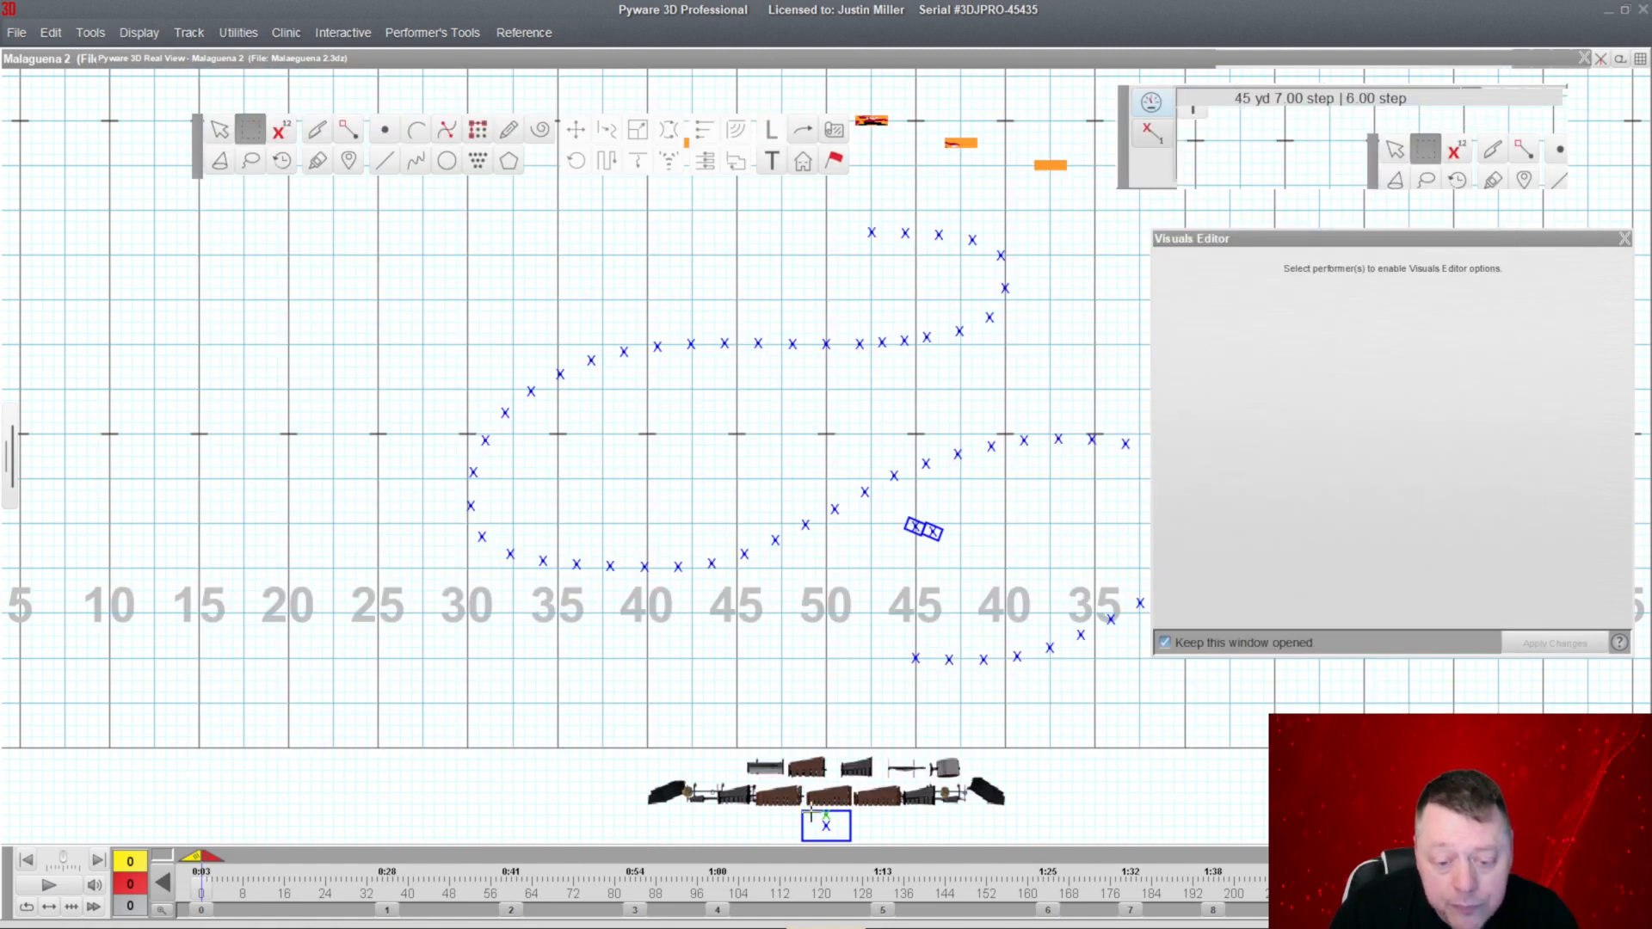
Set the podium's performer and prop collision to Can be walked on, apply it, and check the performer's height in the 3D view.
left_click(837, 830)
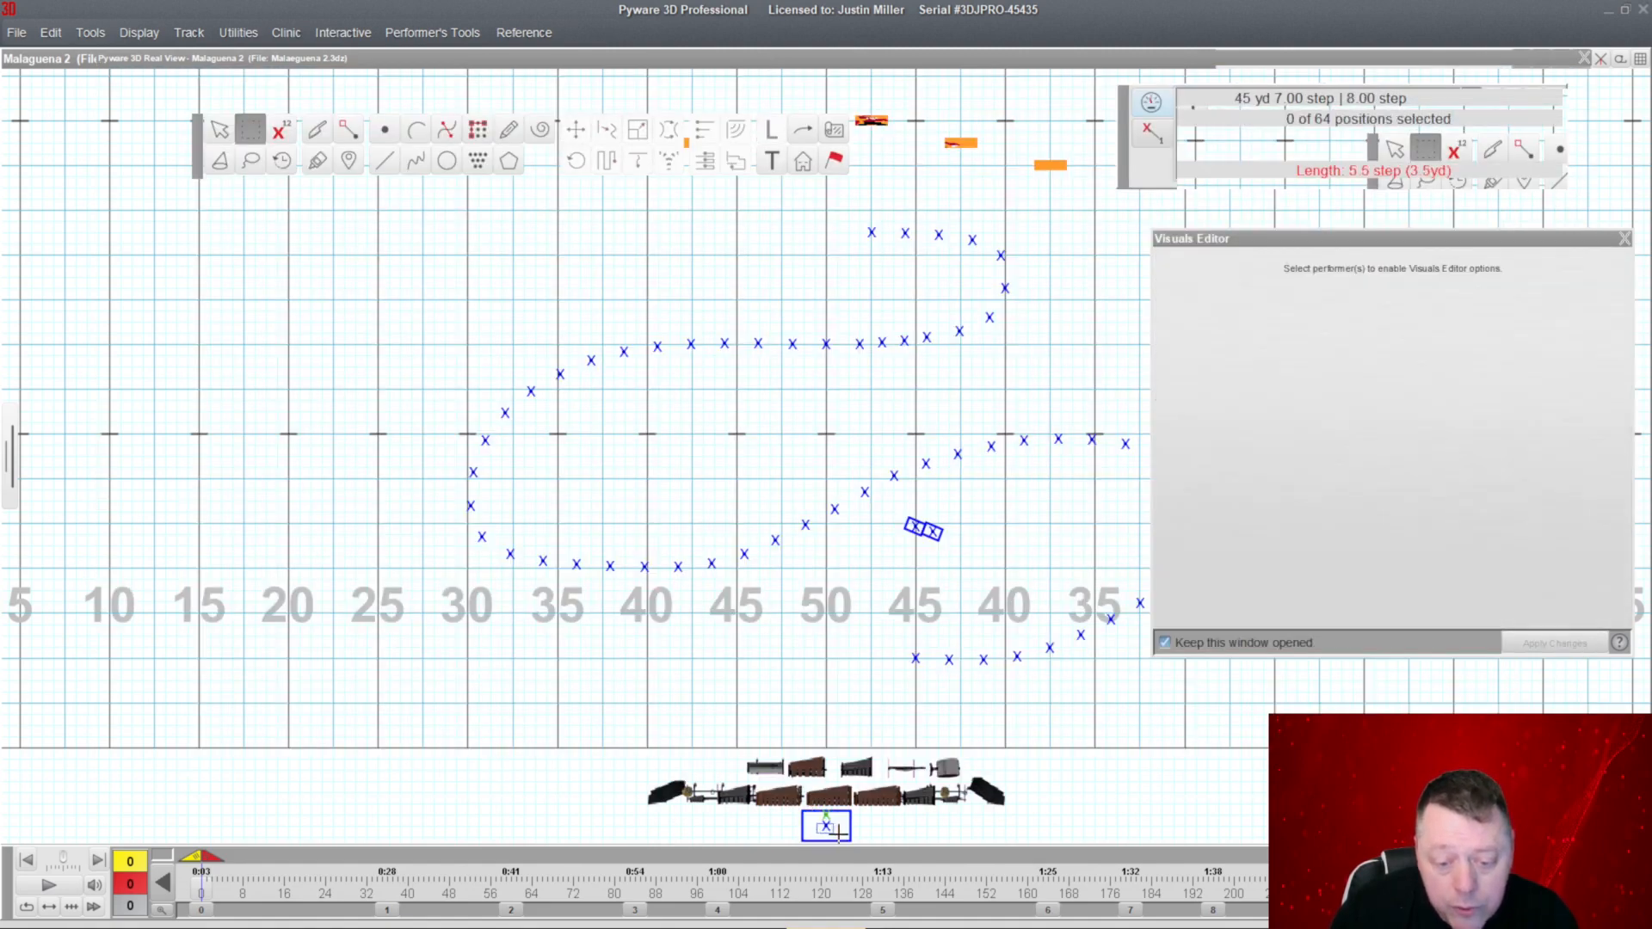
left_click(1302, 484)
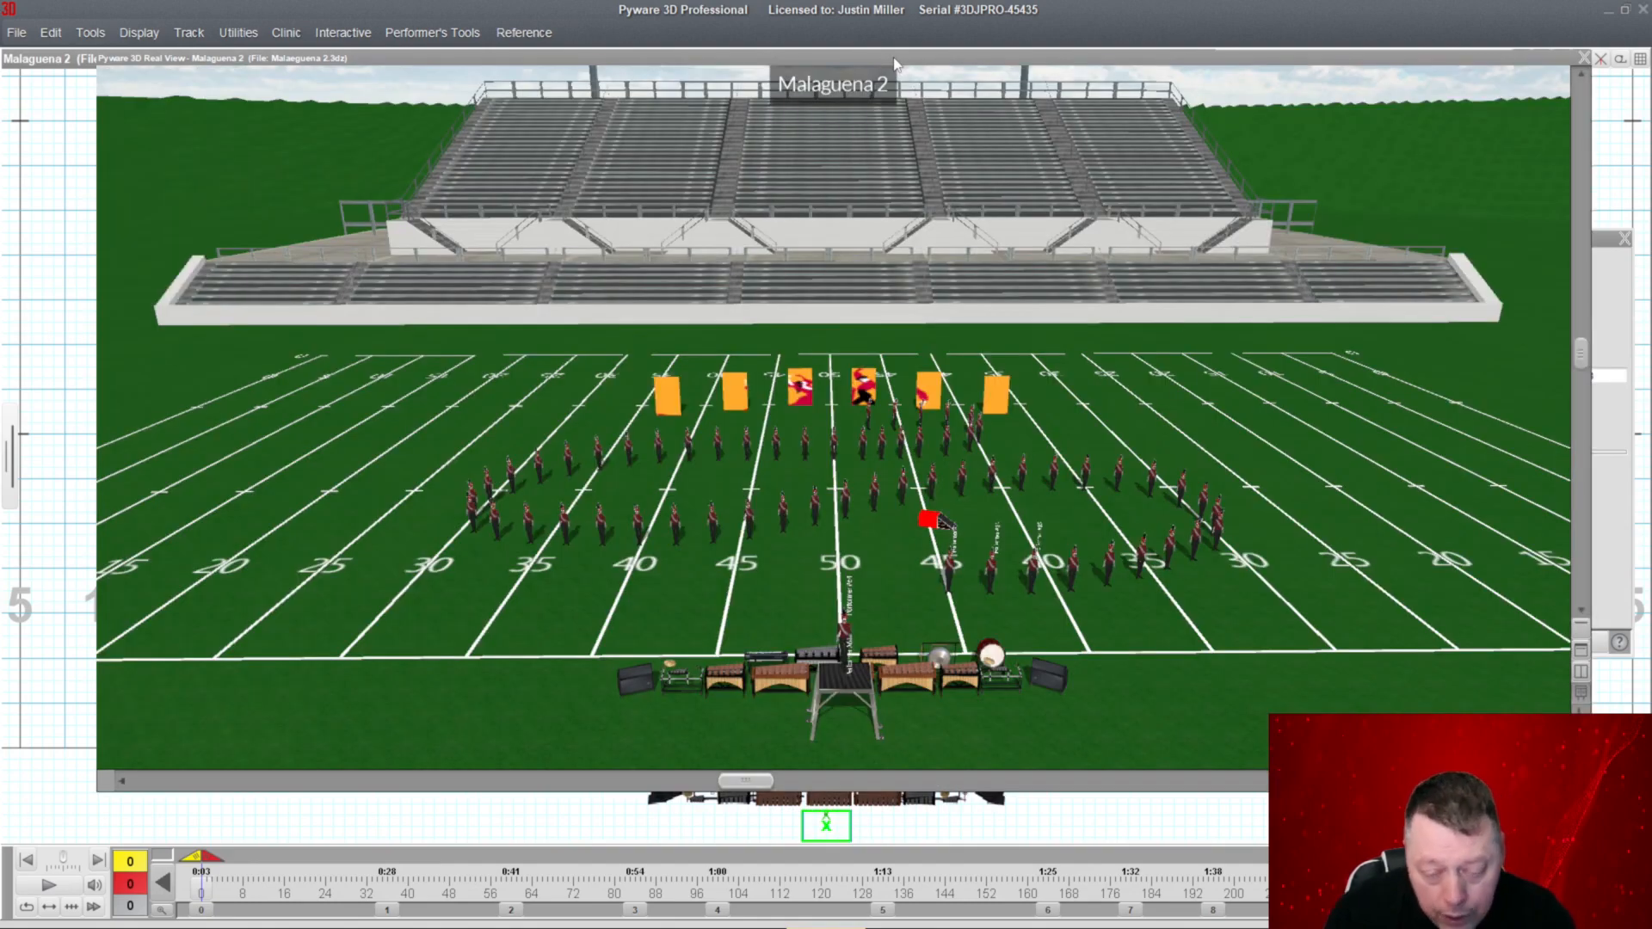
double_click(893, 58)
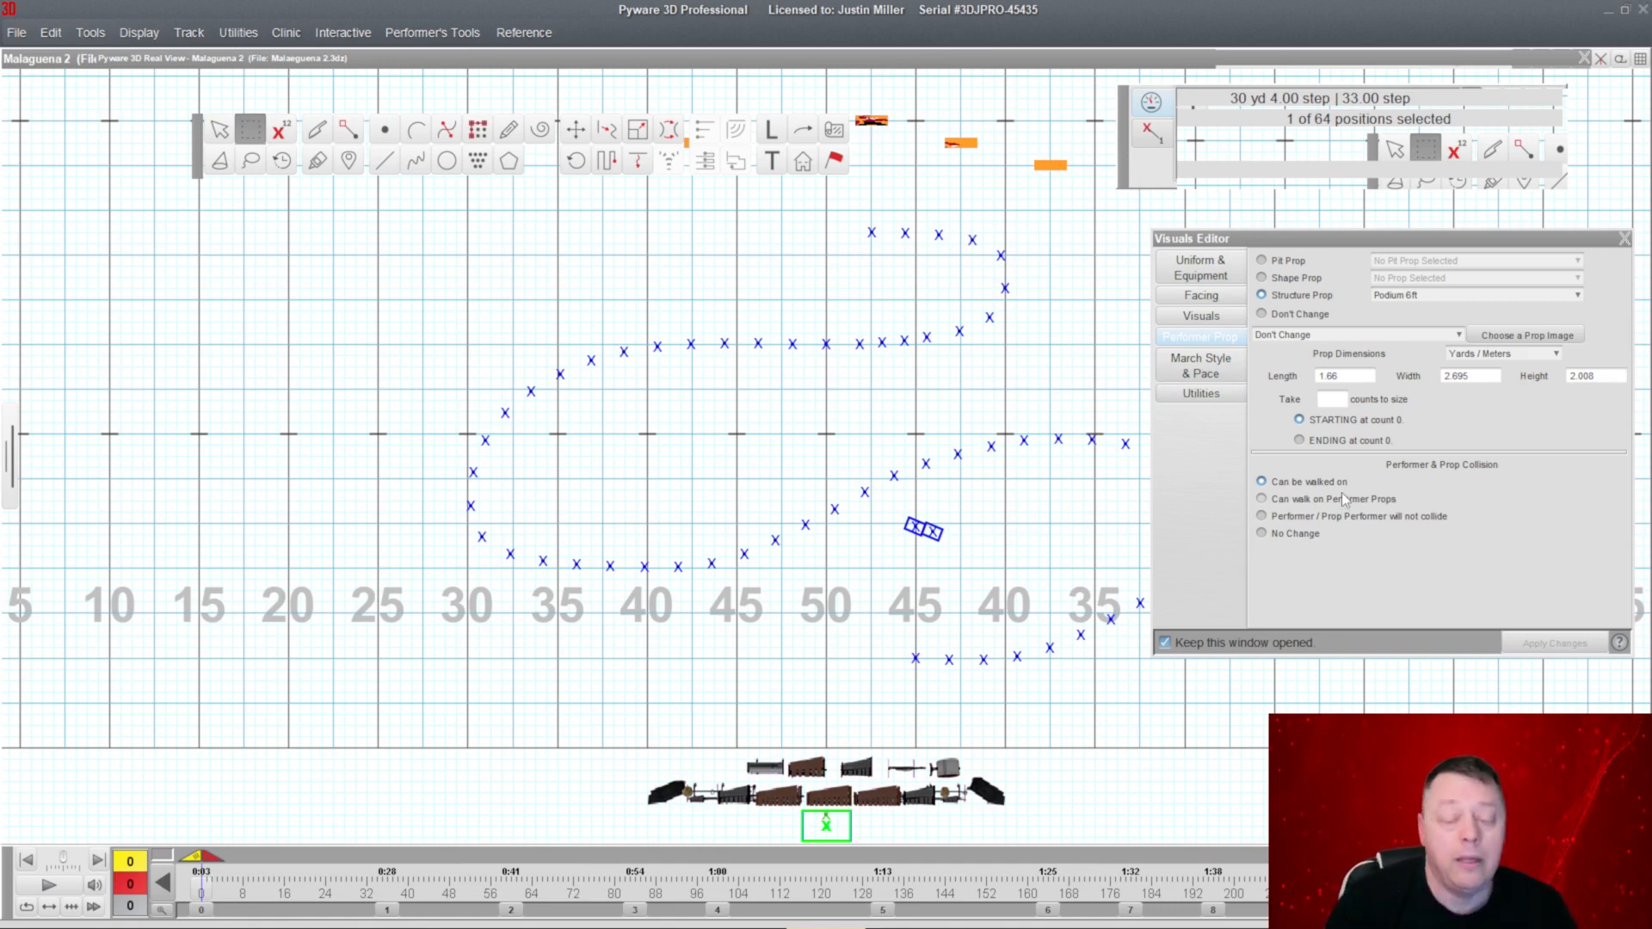
left_click(1001, 687)
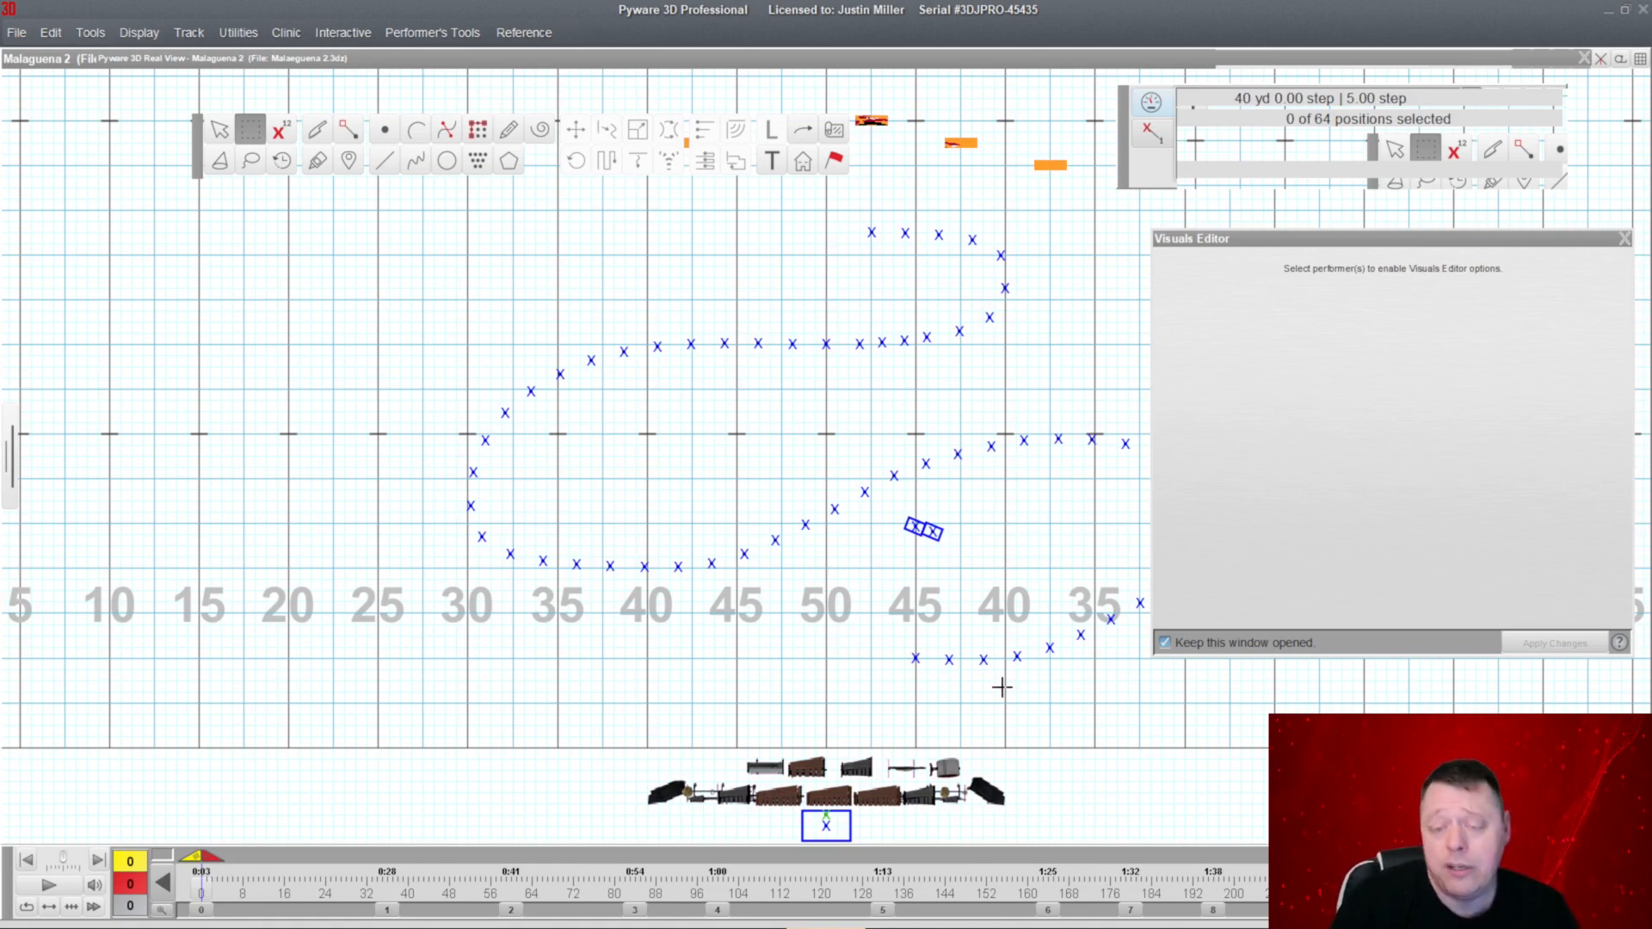
left_click(680, 62)
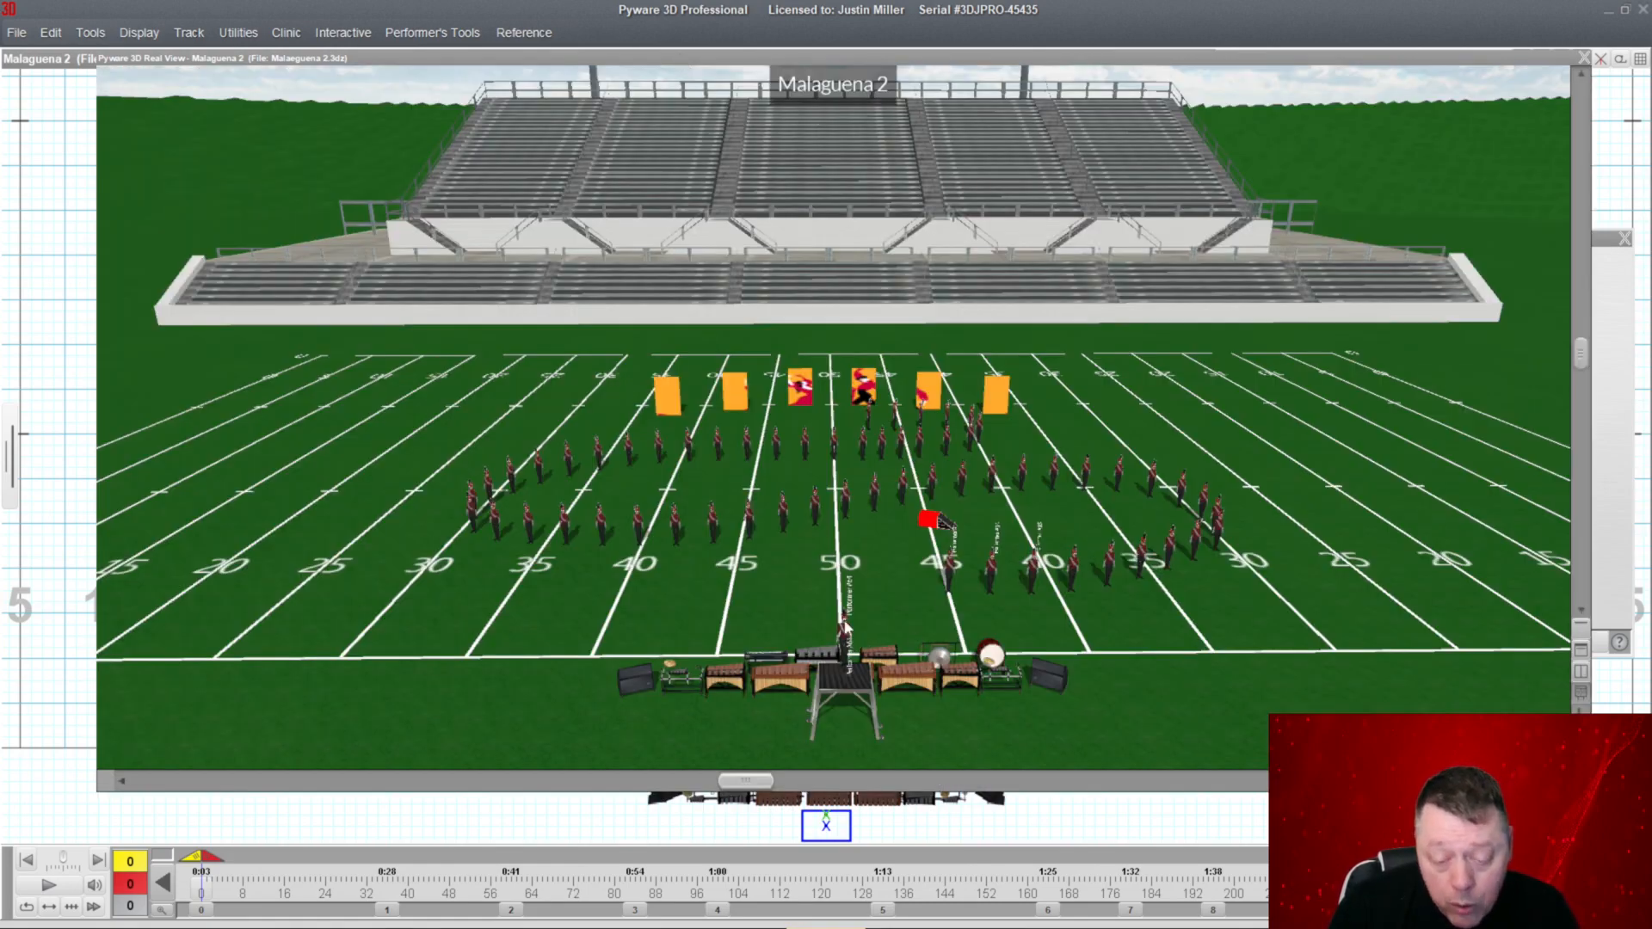
left_click(804, 55)
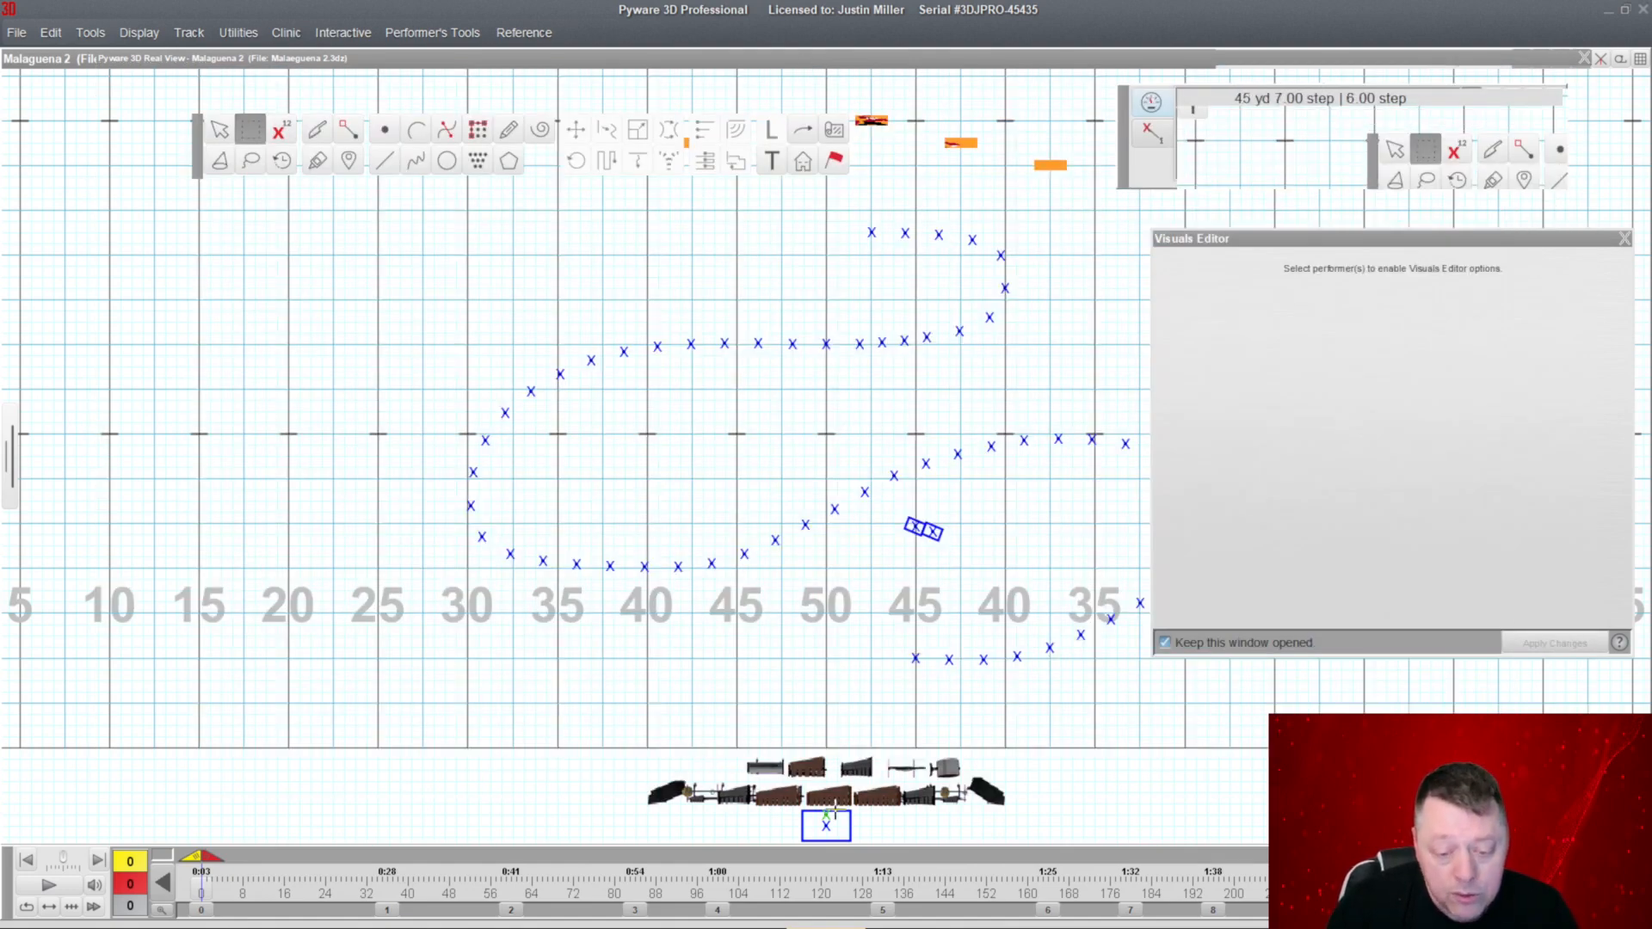
Name the green performer on the podium Drum Major with the Performer Labeling tool.
left_click_drag(820, 806, 840, 821)
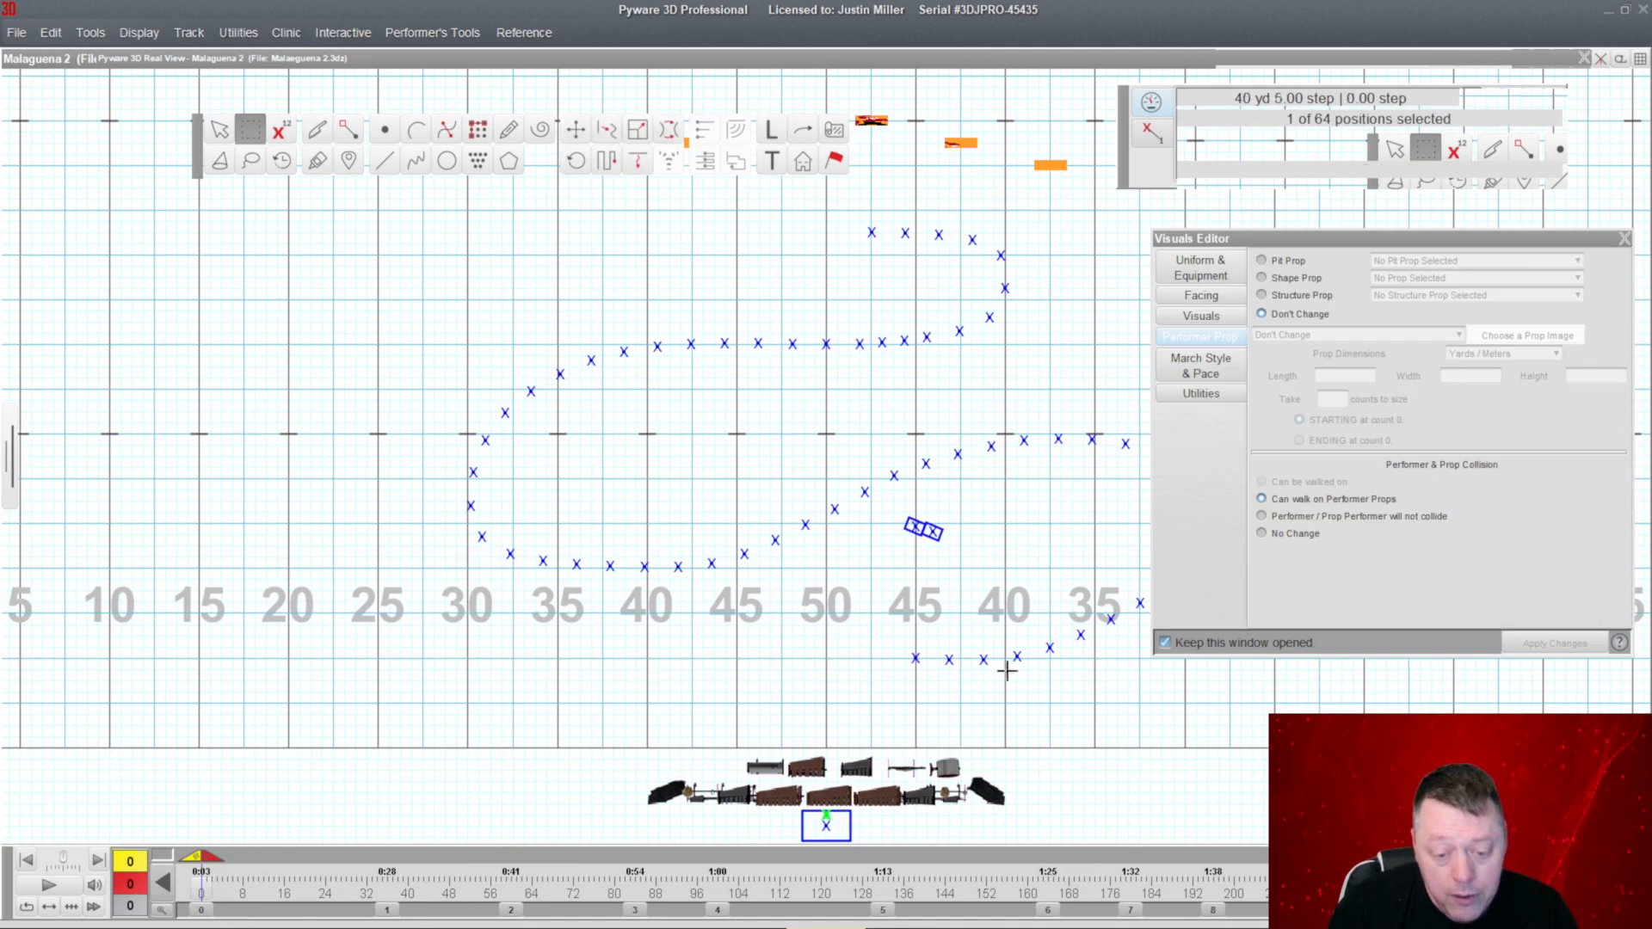
left_click(782, 133)
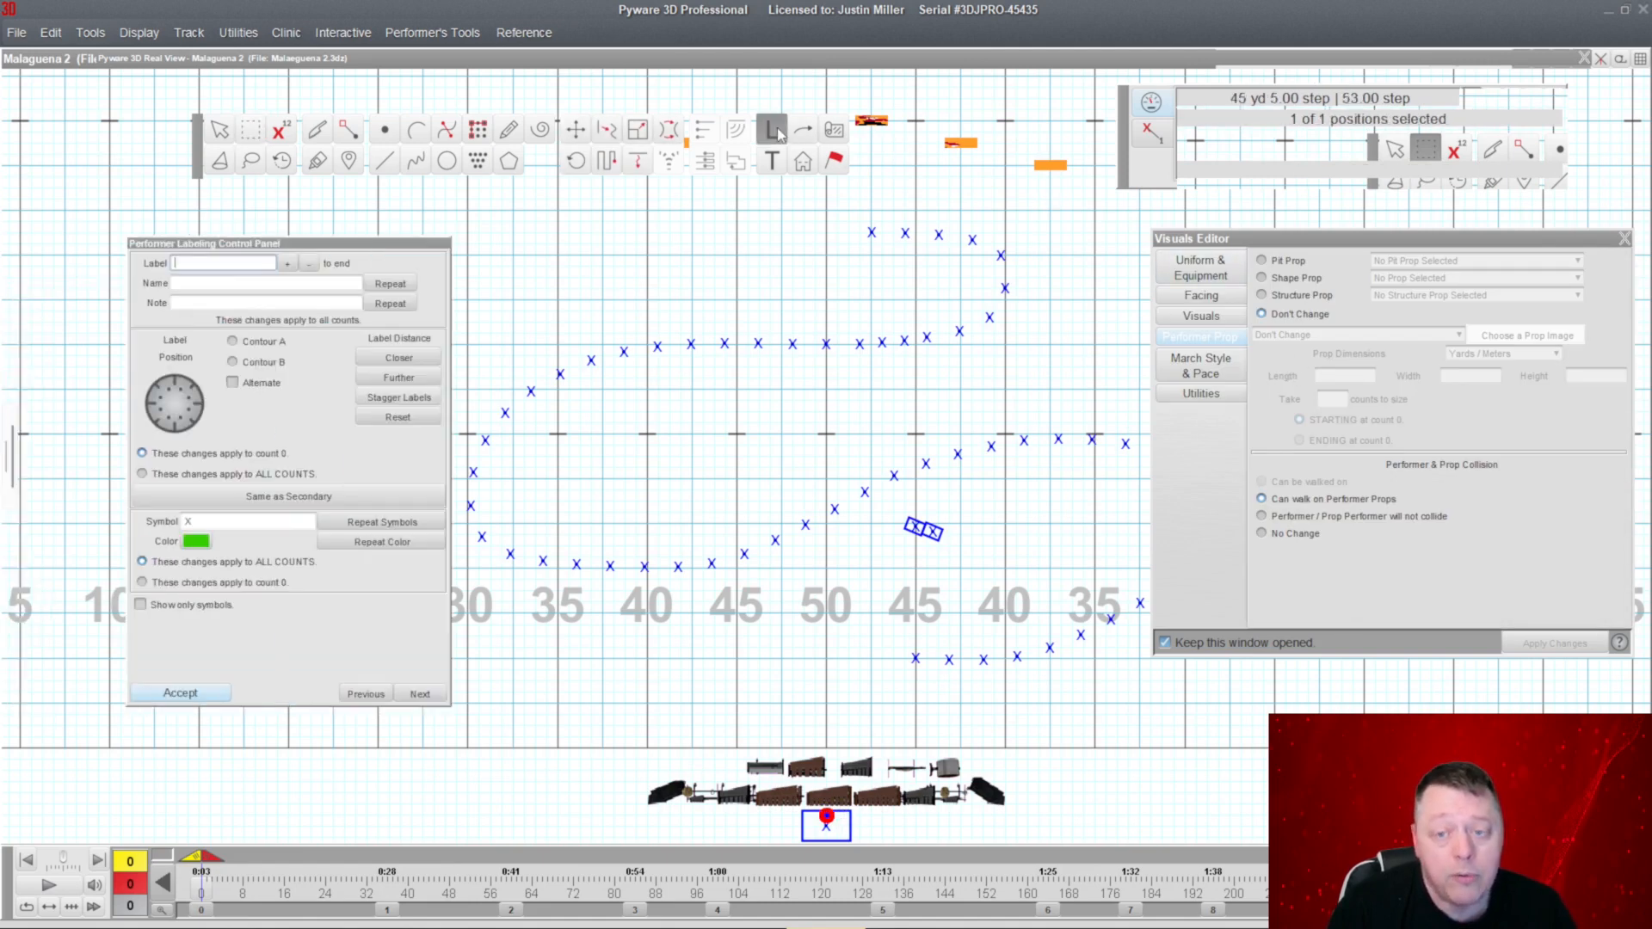
left_click(233, 284)
type("Drum Major")
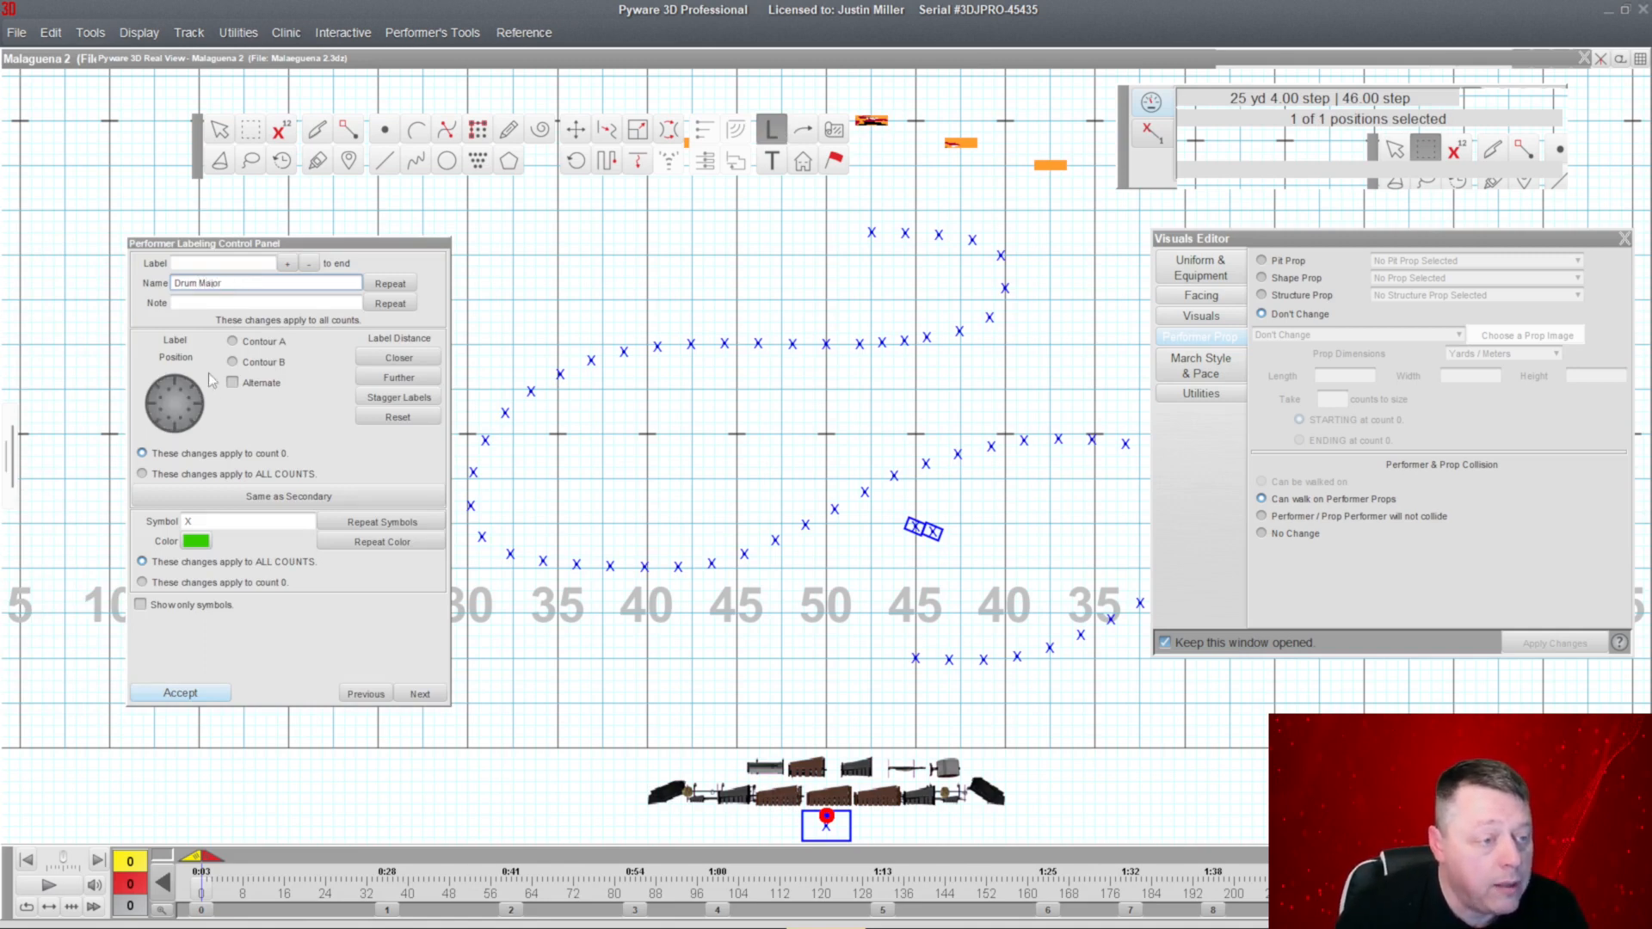
left_click(180, 693)
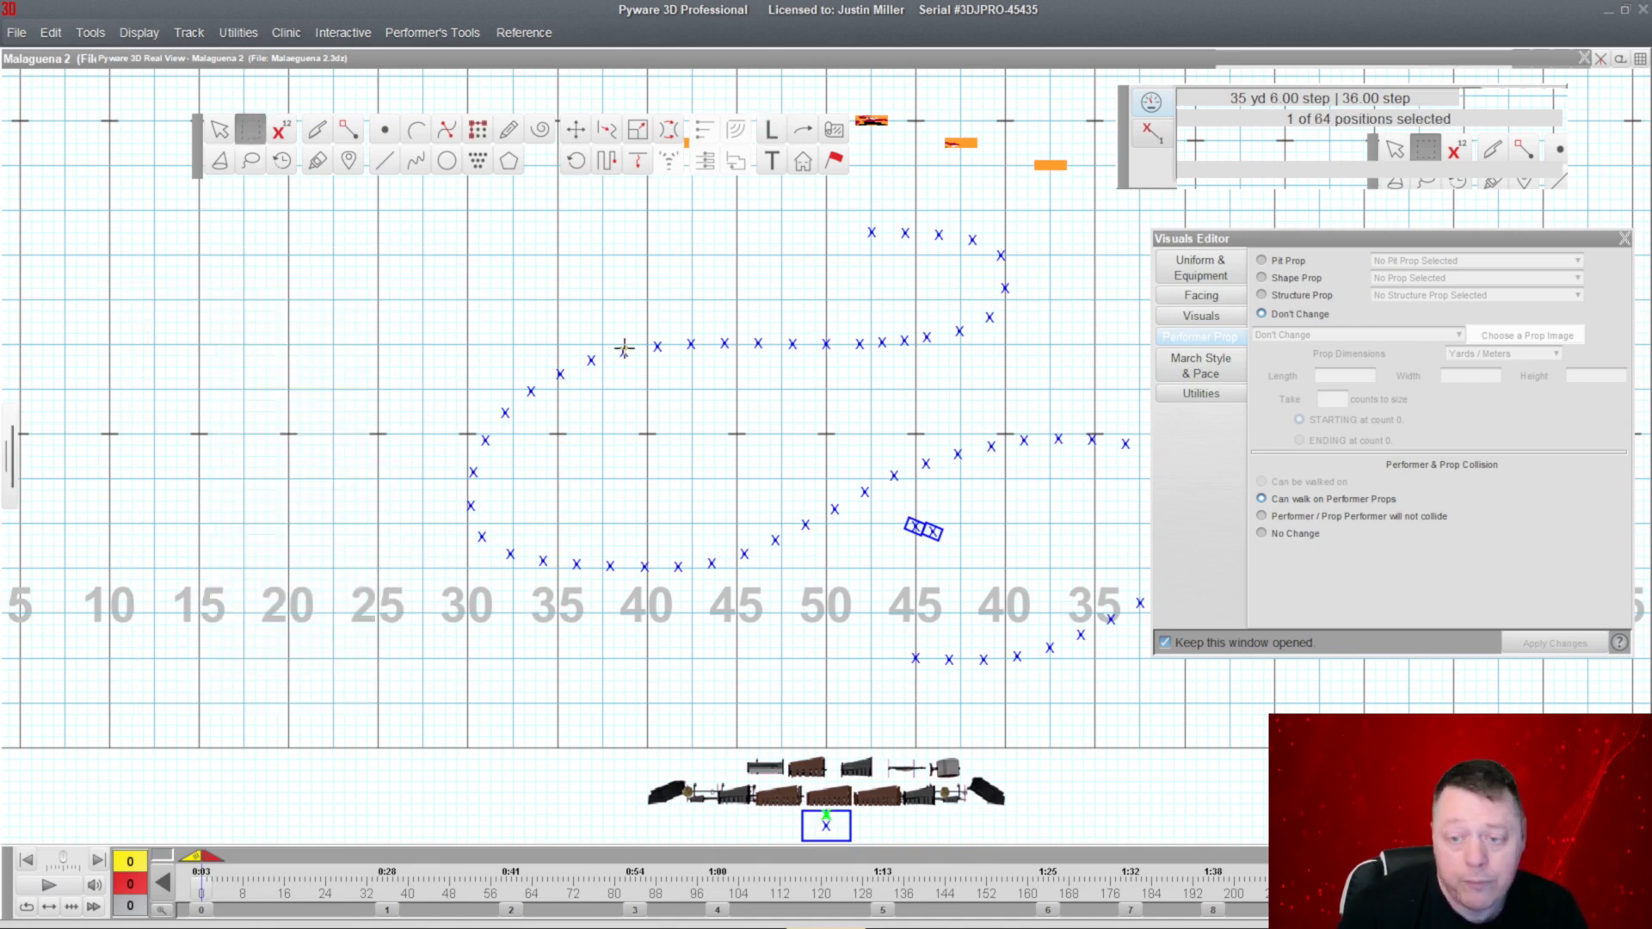
Choose the Female Marcher 2 uniform style and No Hat for the green performer on the podium.
left_click(1228, 273)
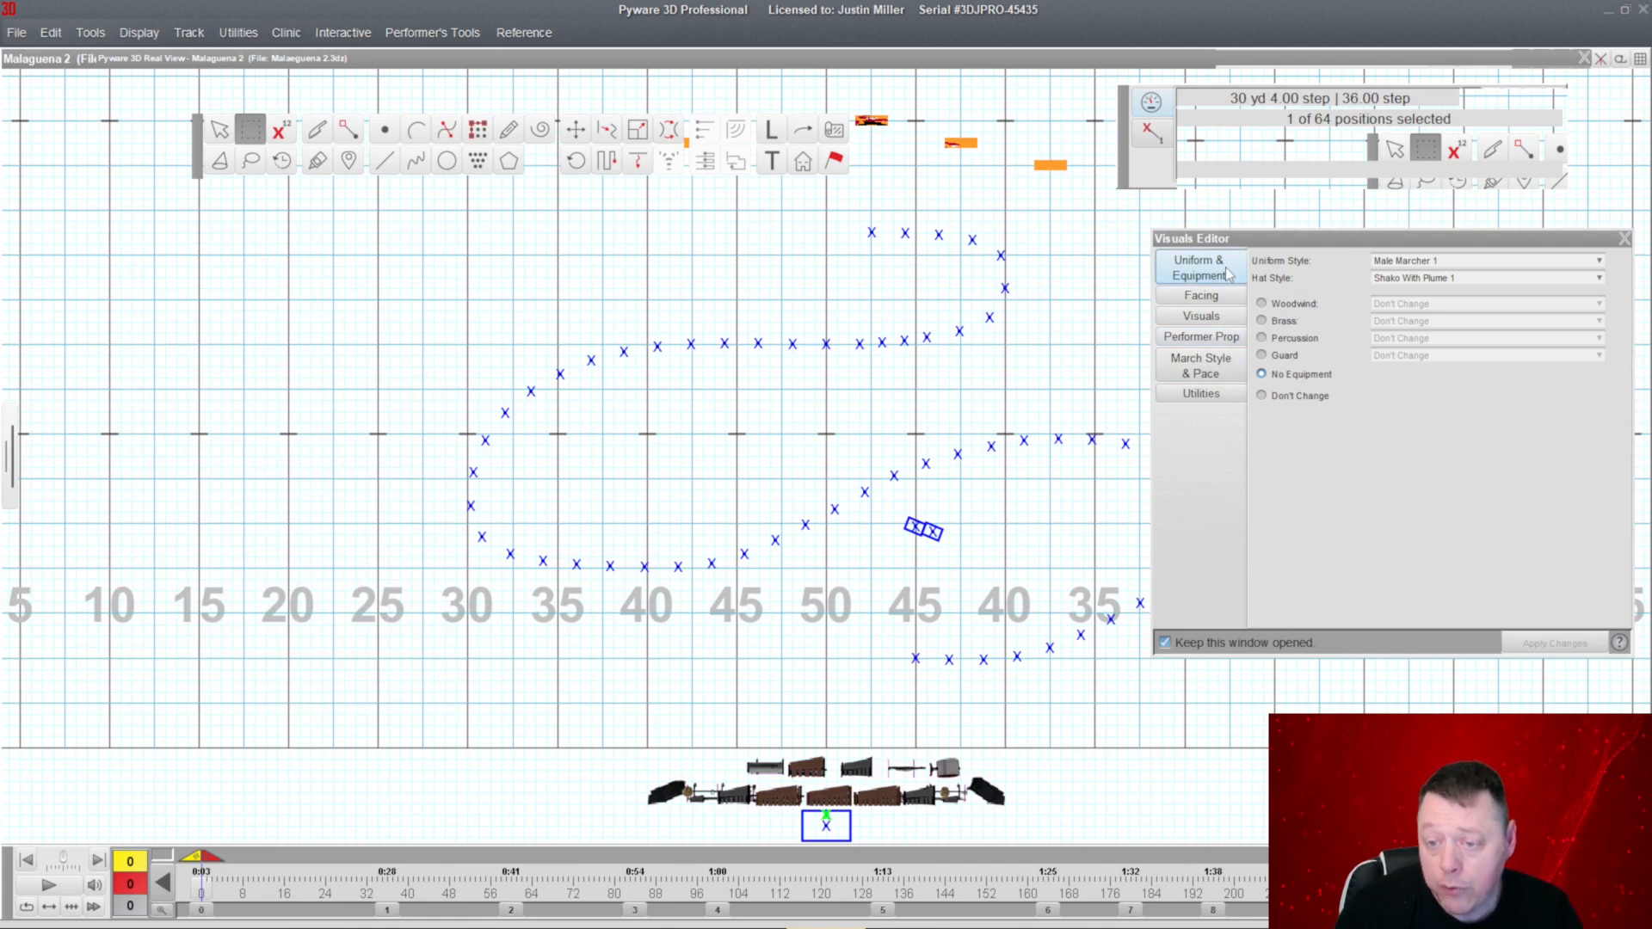
left_click(1424, 263)
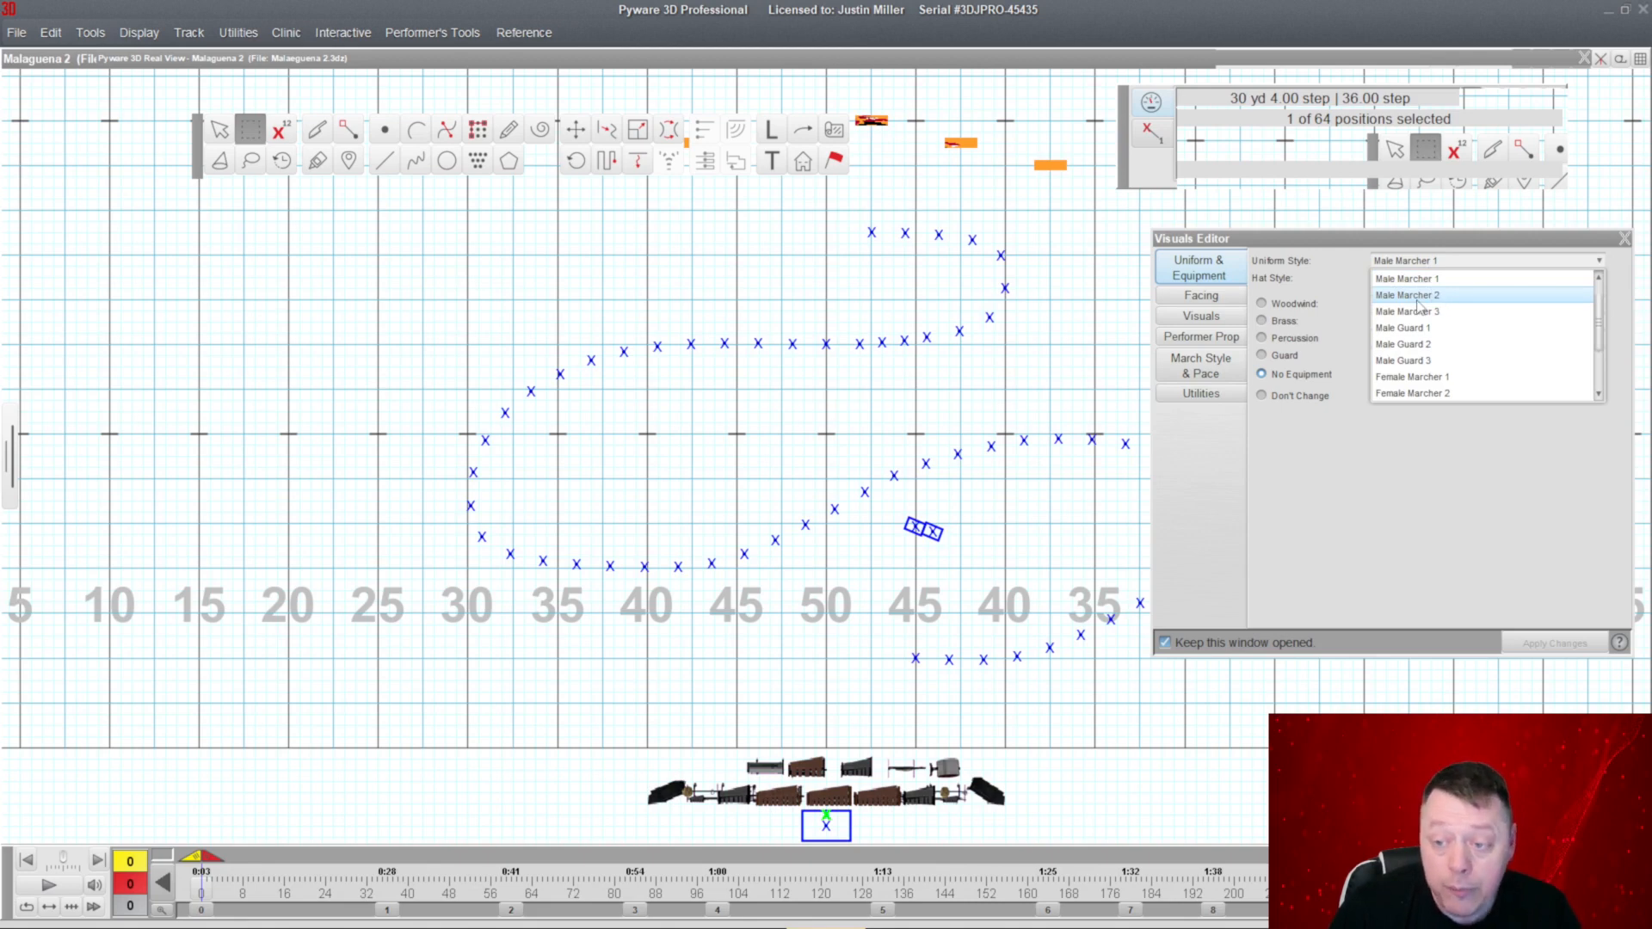
scroll(1420, 307, "down", 1)
left_click(1437, 345)
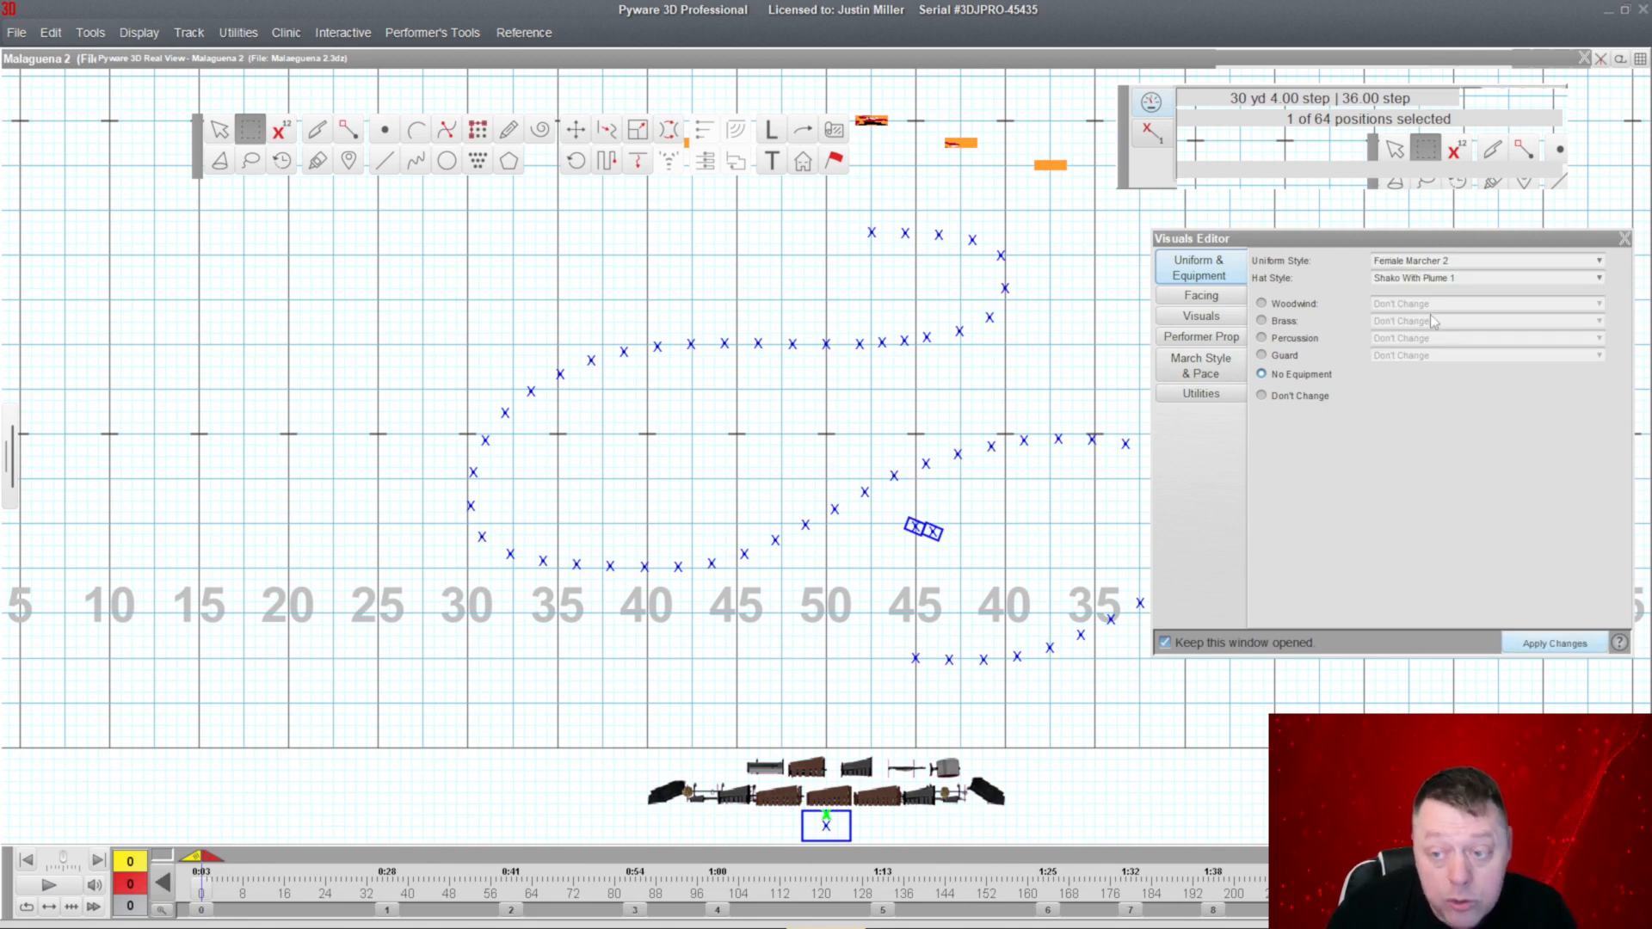
left_click(1424, 278)
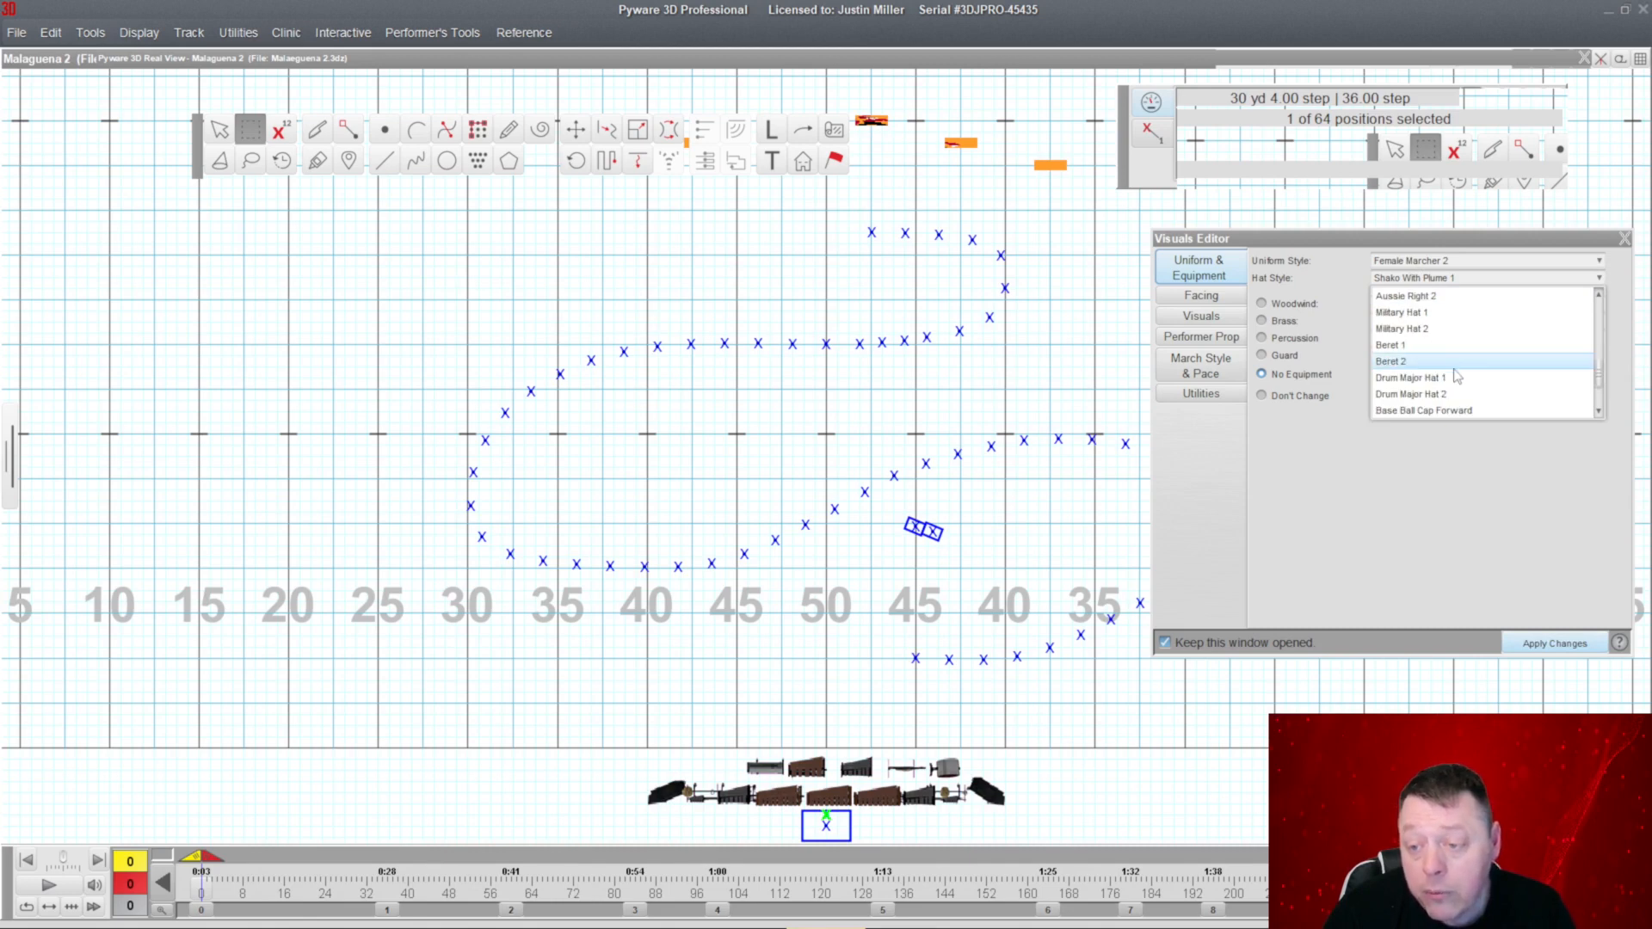
scroll(1431, 387, "up", 5)
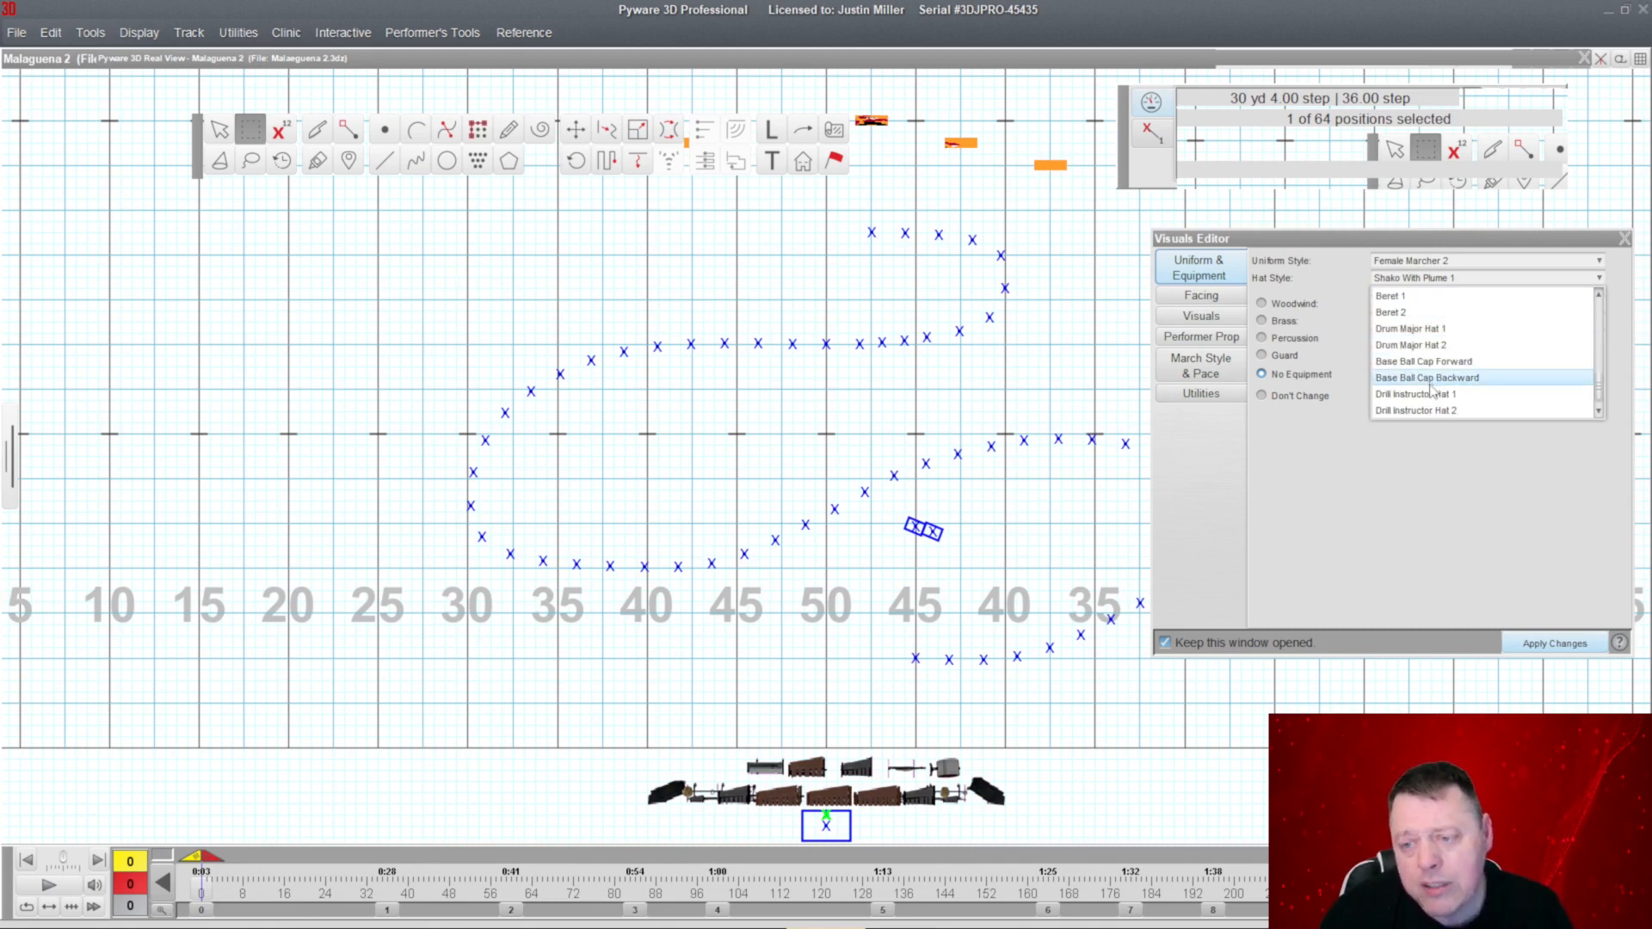
left_click(1401, 312)
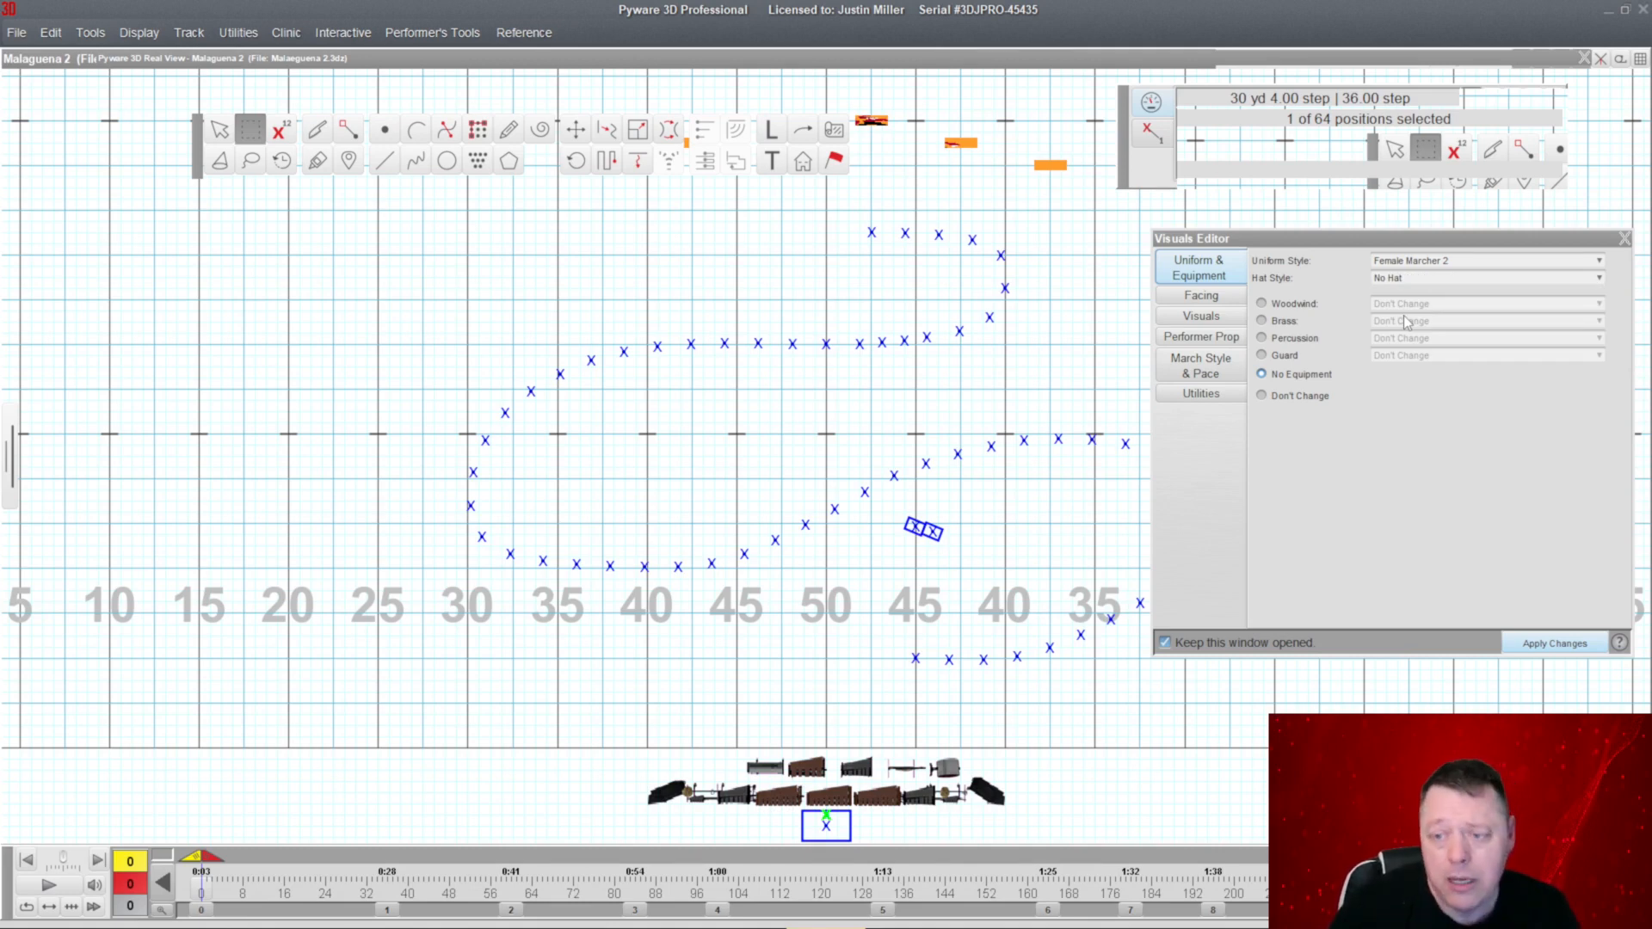
Set the green performer's fixed facing direction to 180, apply the visual changes, and inspect the performer up close in the 3D view.
left_click(1193, 299)
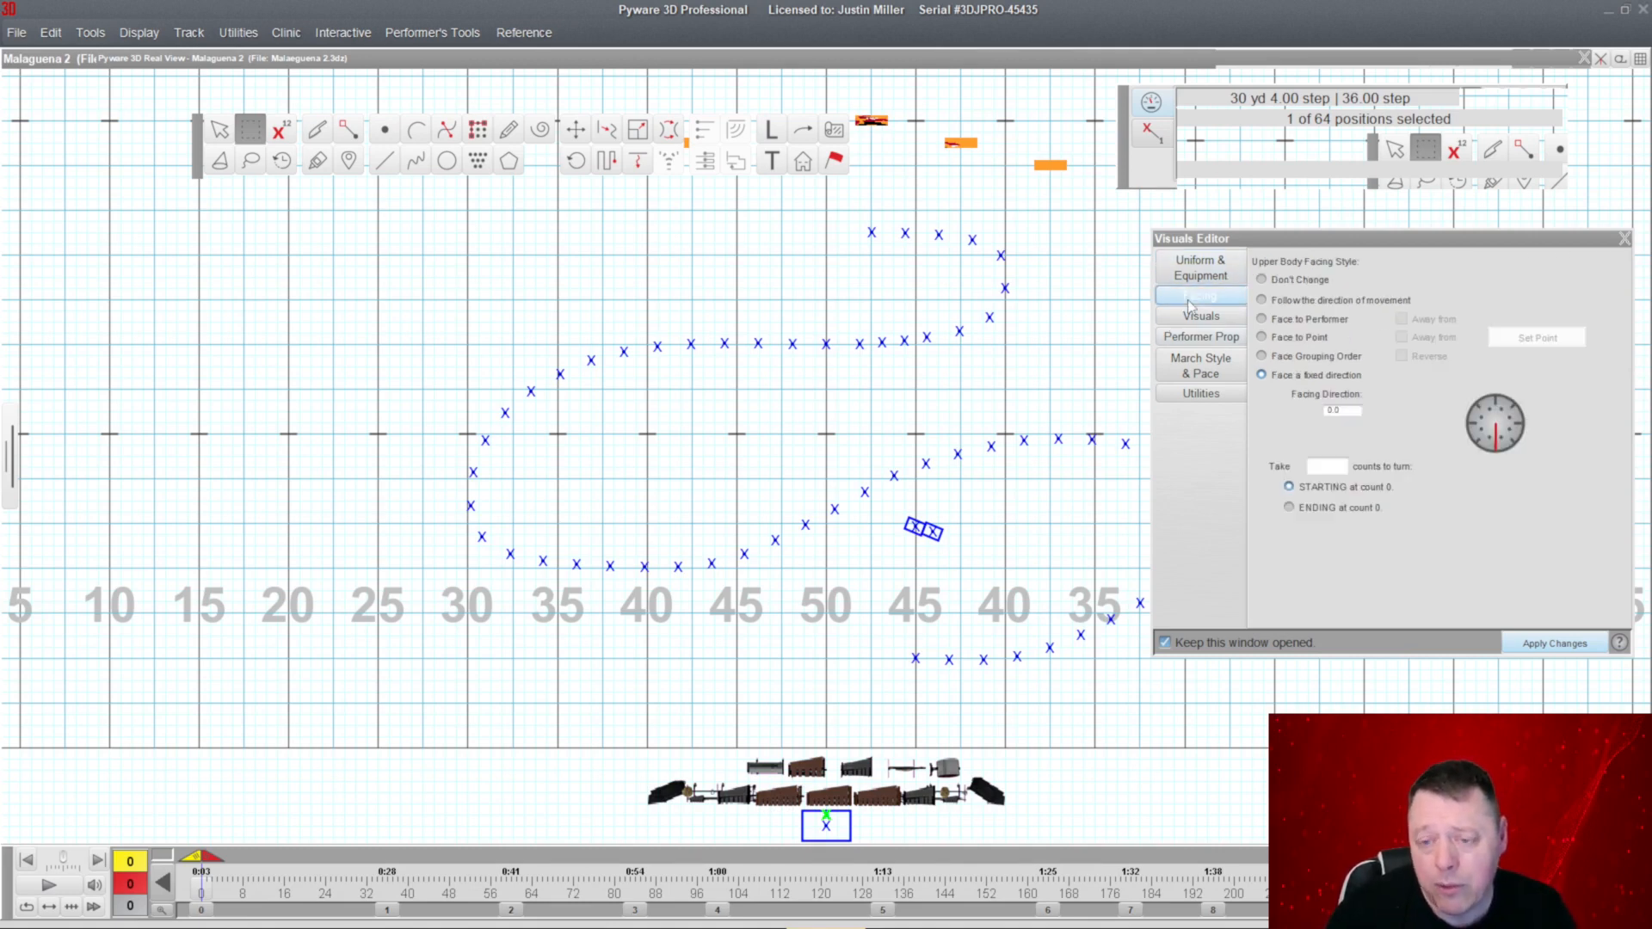
left_click(1499, 404)
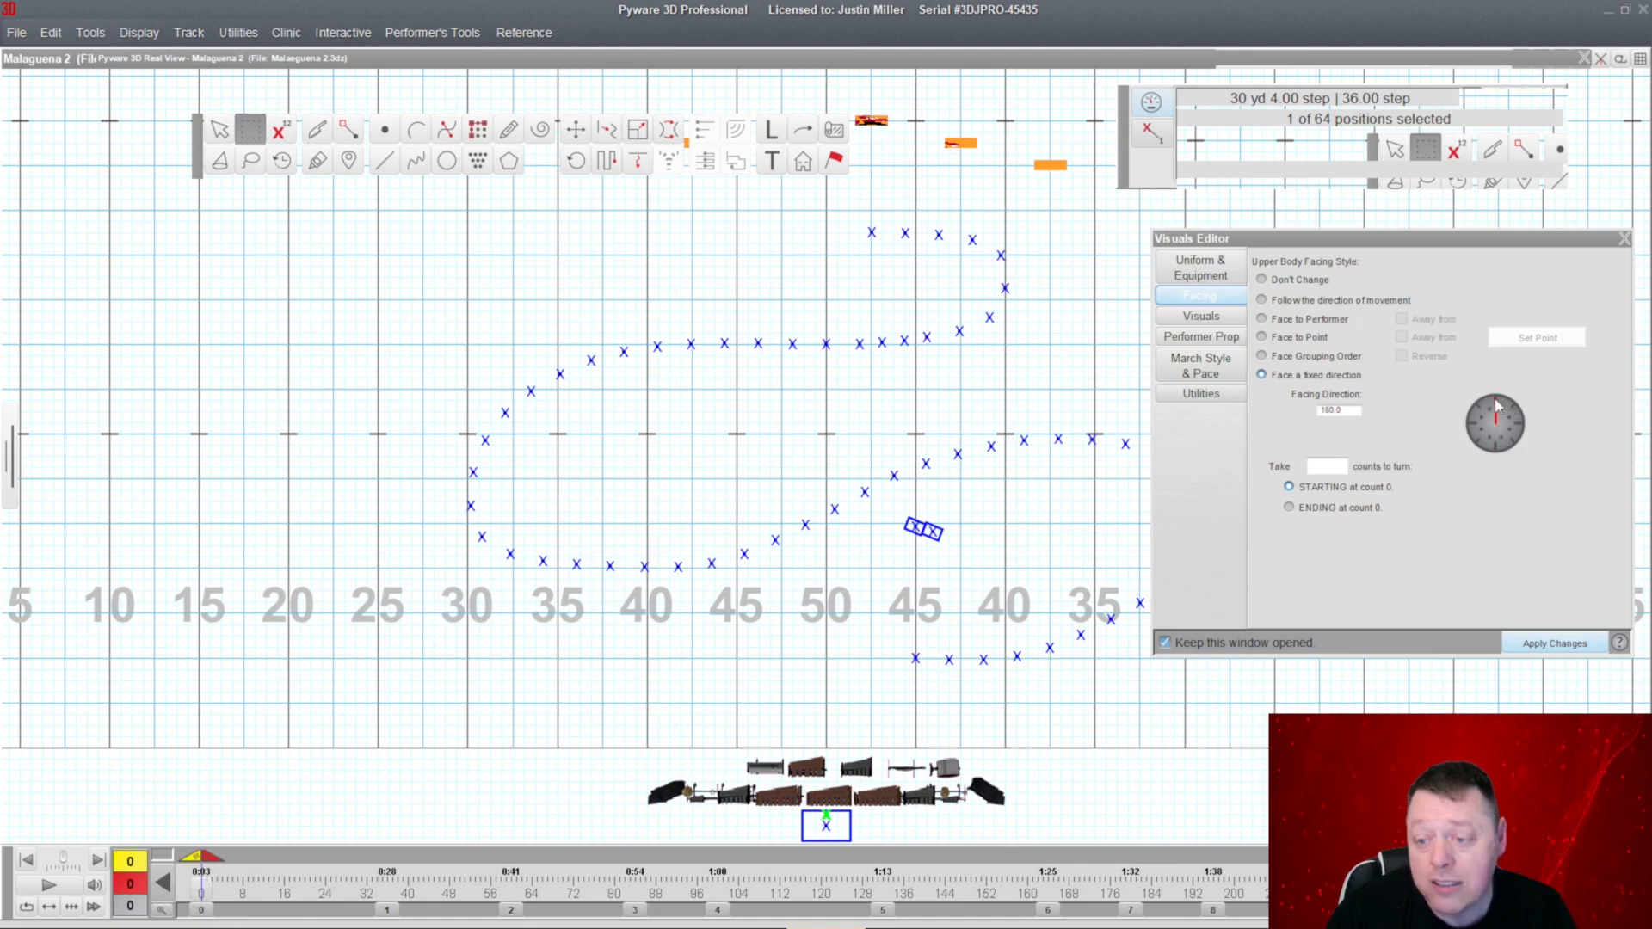
left_click(1555, 644)
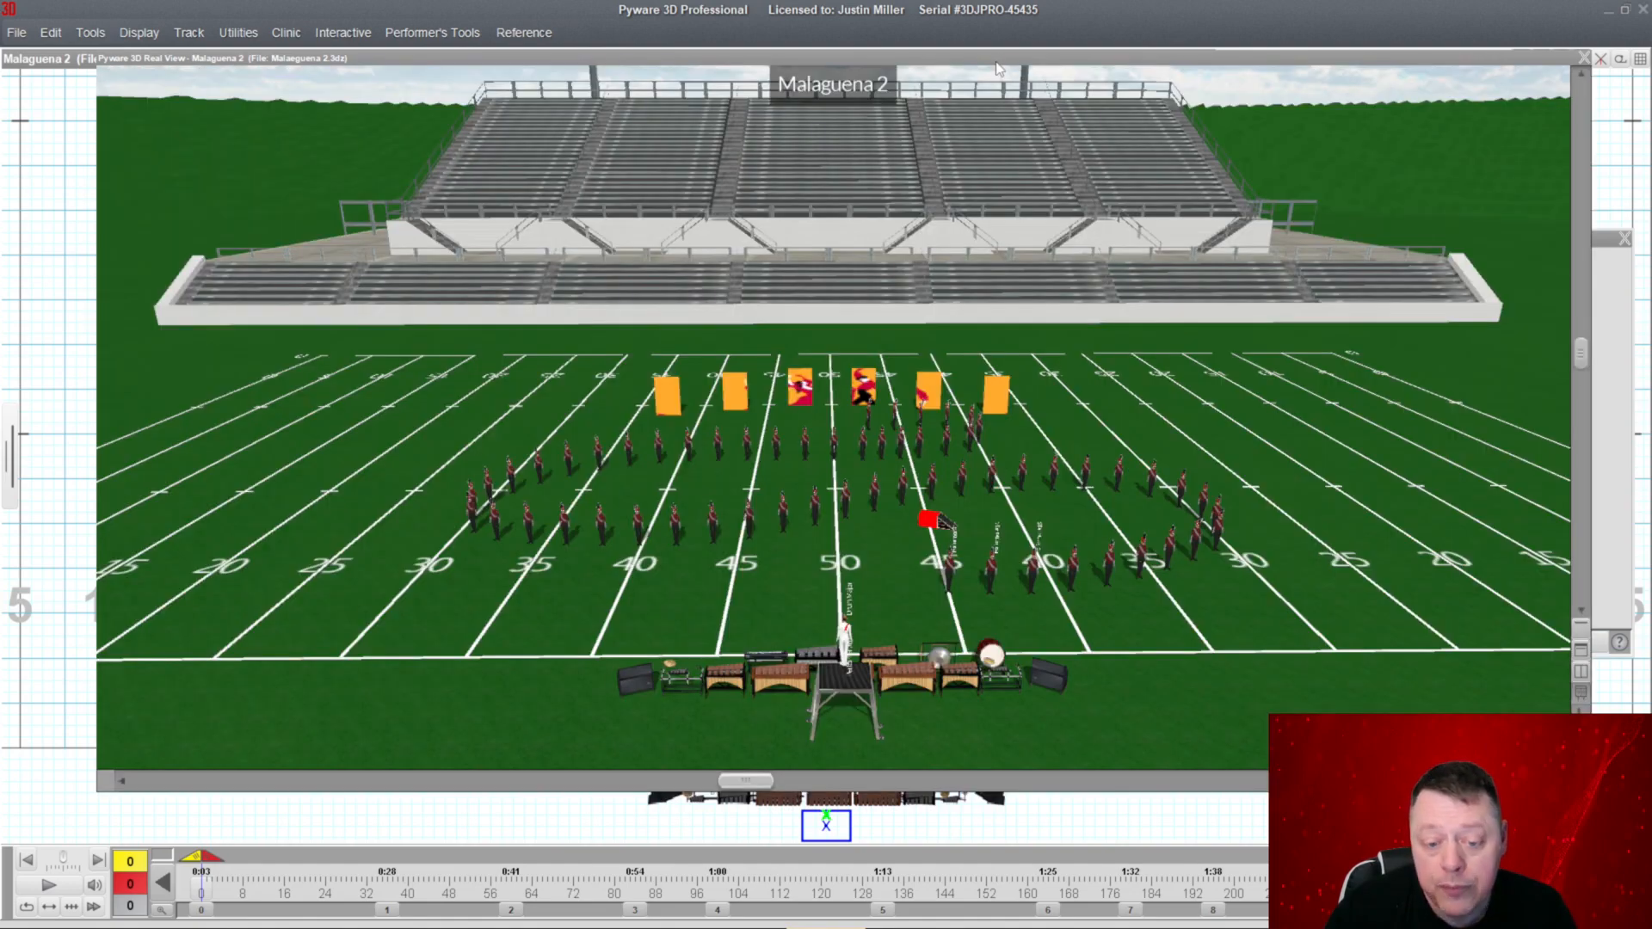
left_click_drag(779, 671, 815, 649)
scroll(816, 649, "up", 5)
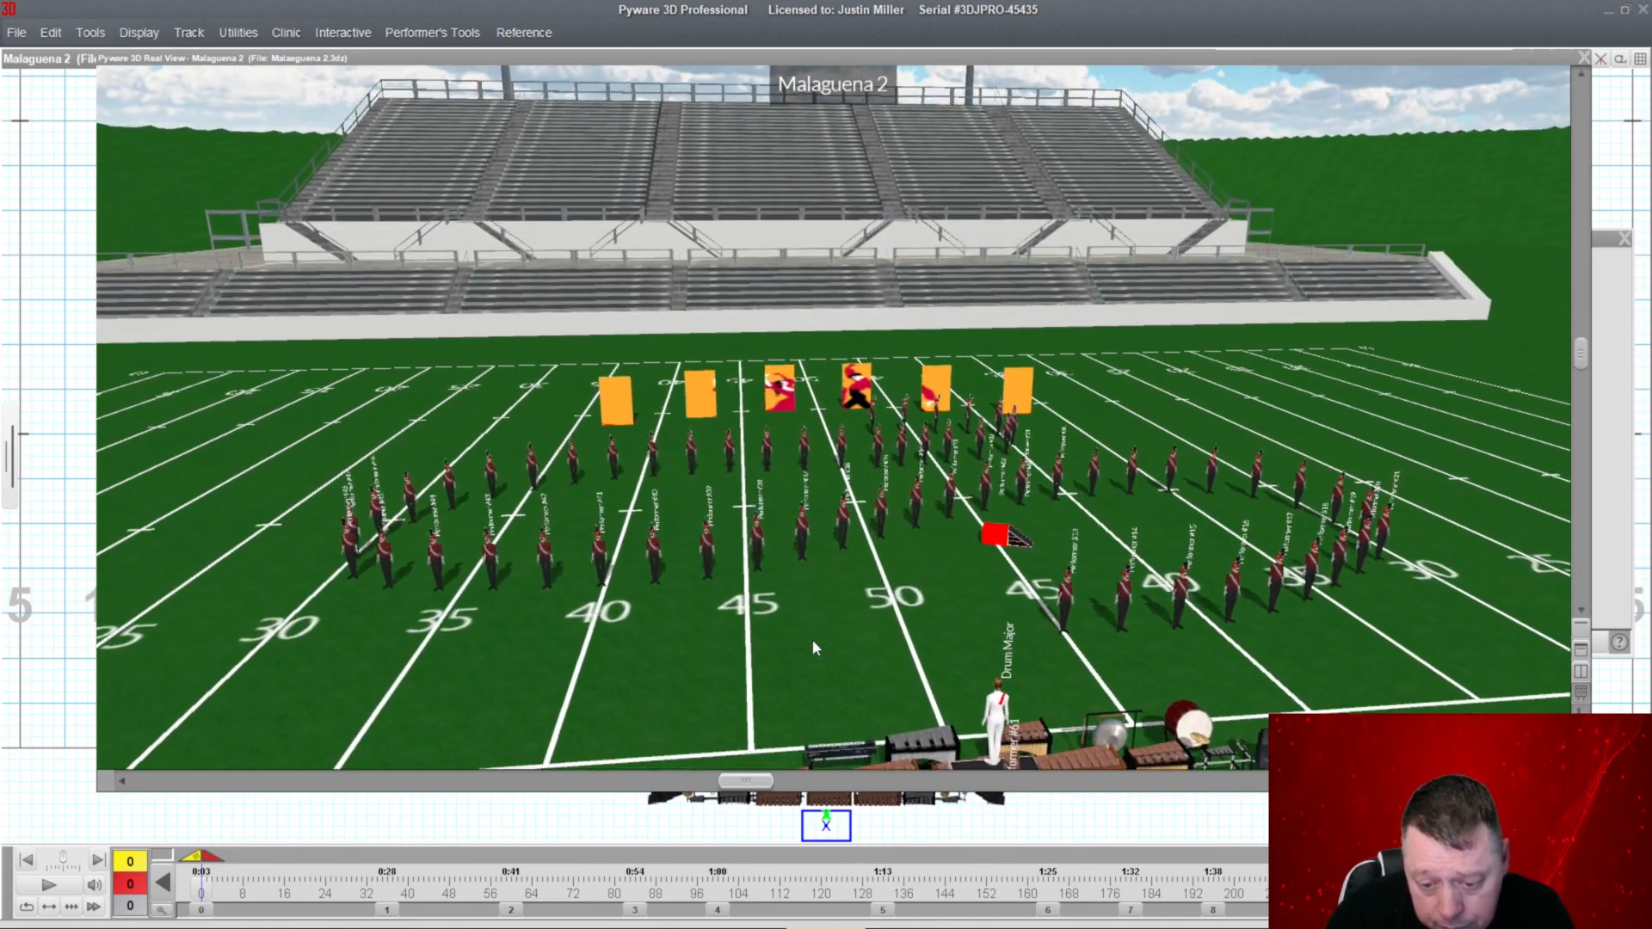
left_click_drag(893, 693, 1121, 733)
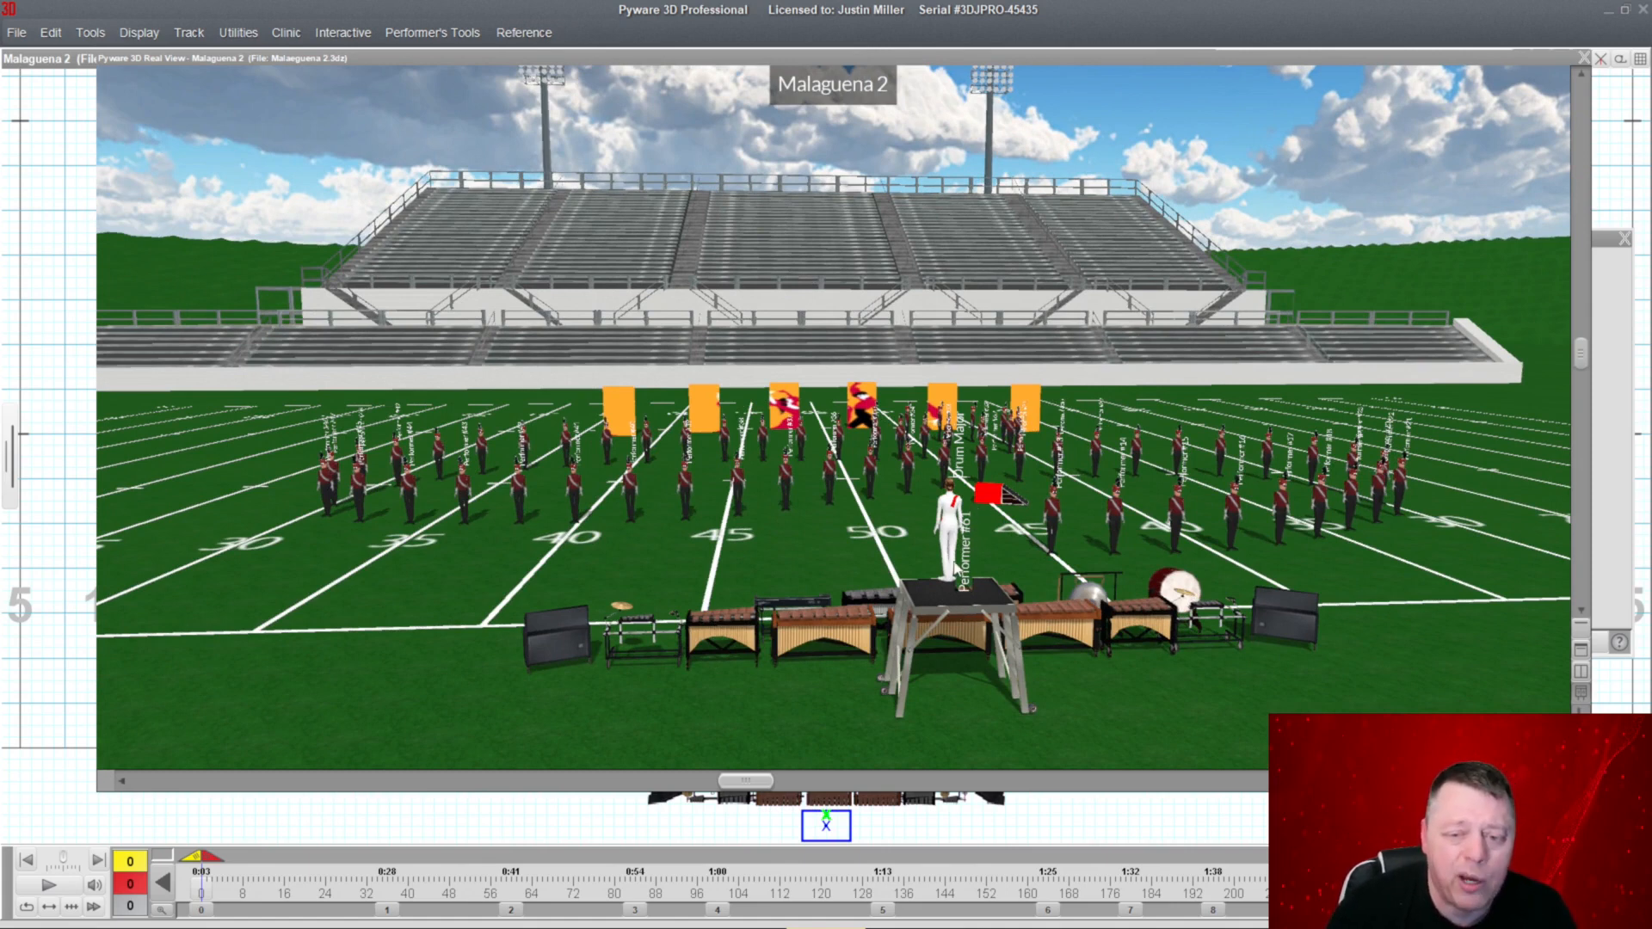
double_click(844, 62)
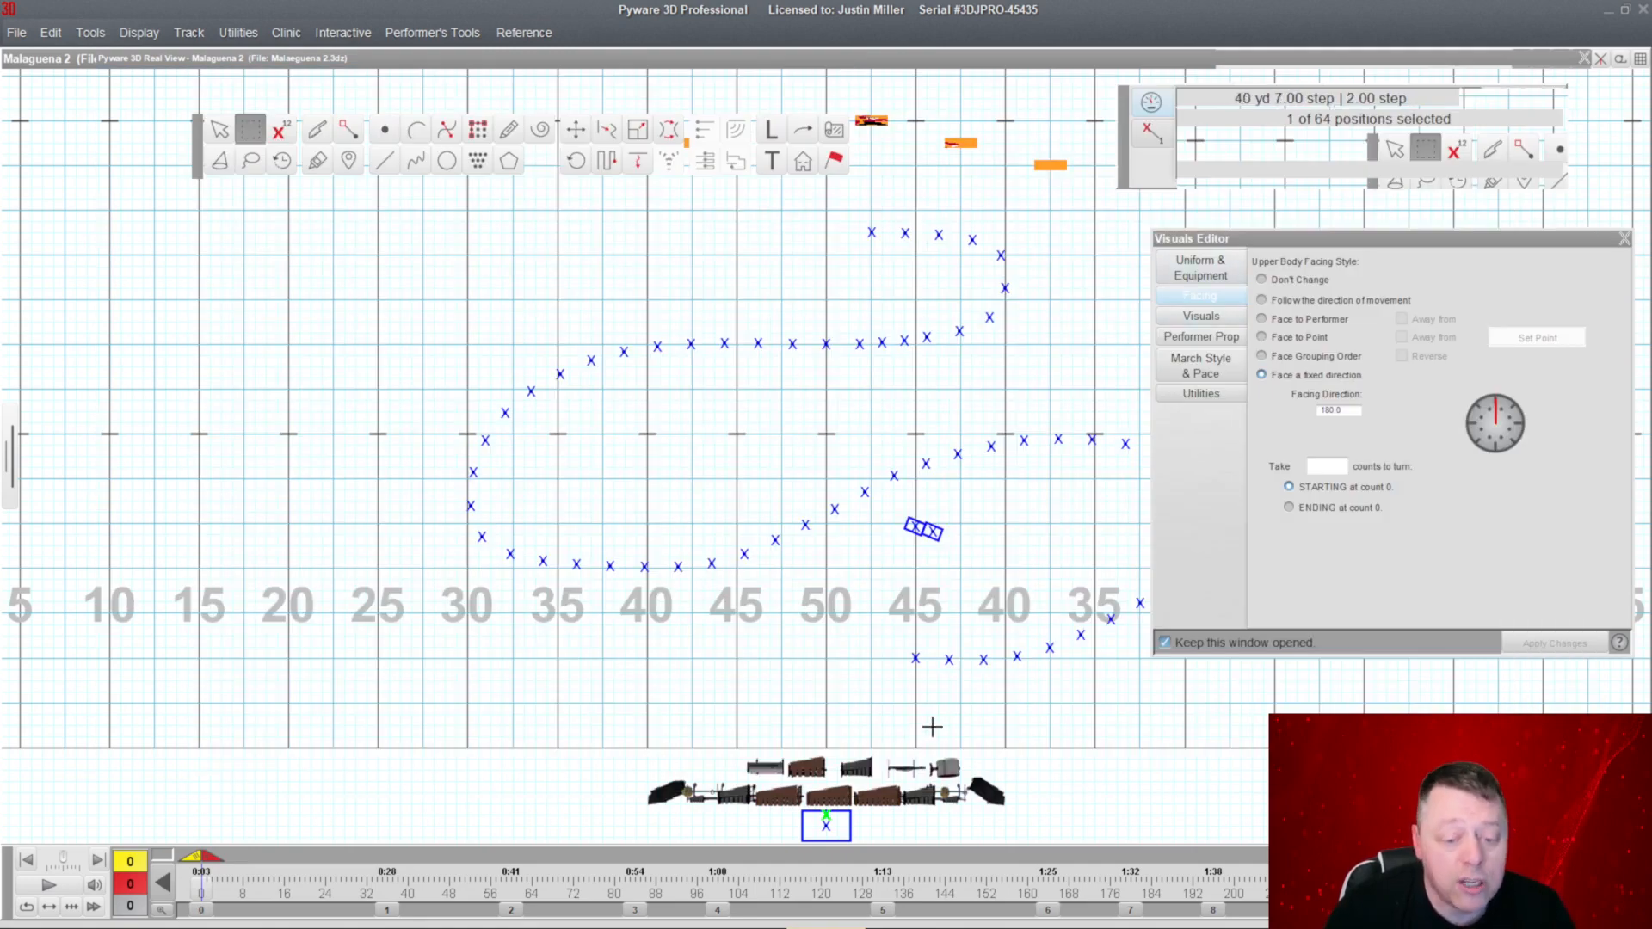
Rename the green performer on the podium as DM.
left_click_drag(818, 807, 839, 821)
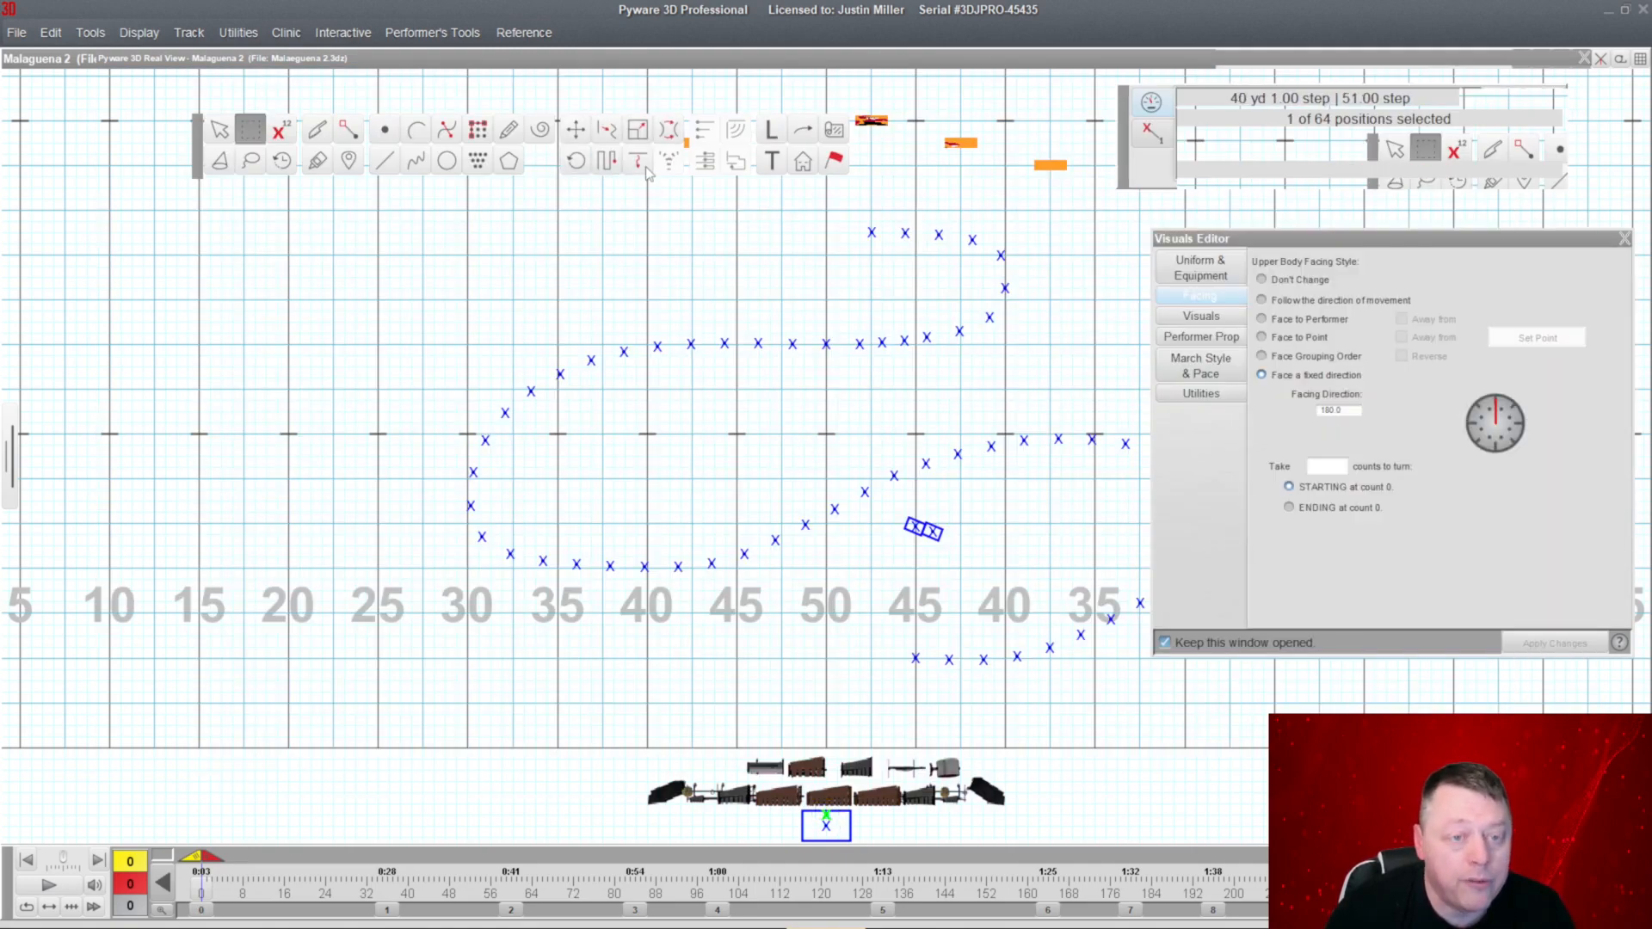
left_click(772, 131)
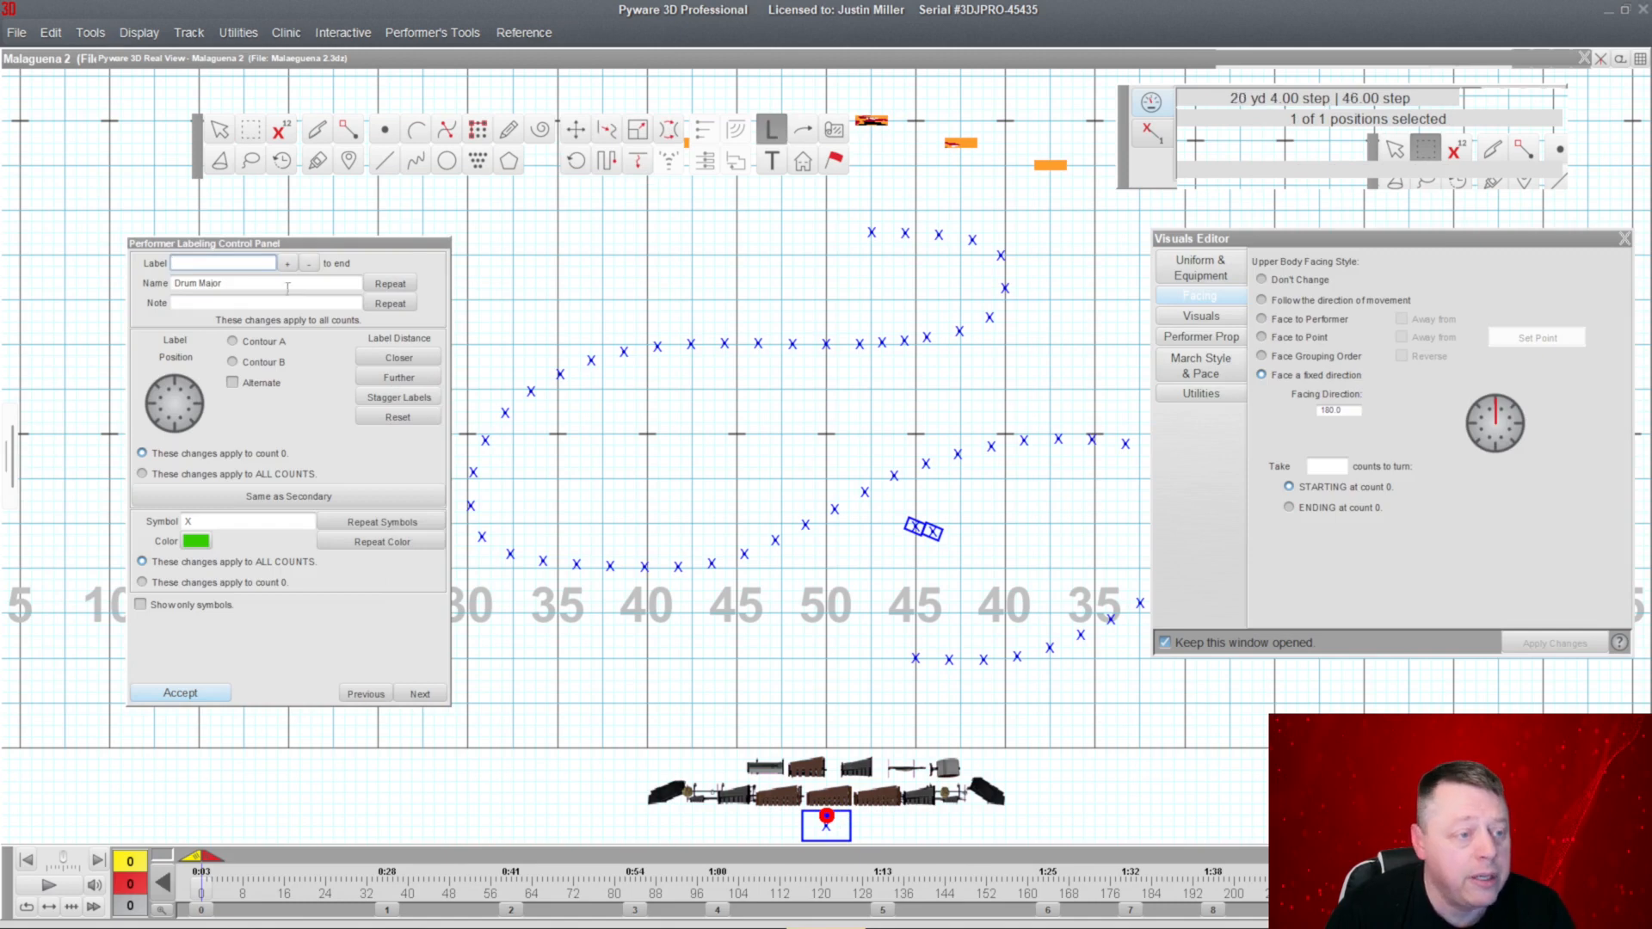
triple_click(236, 286)
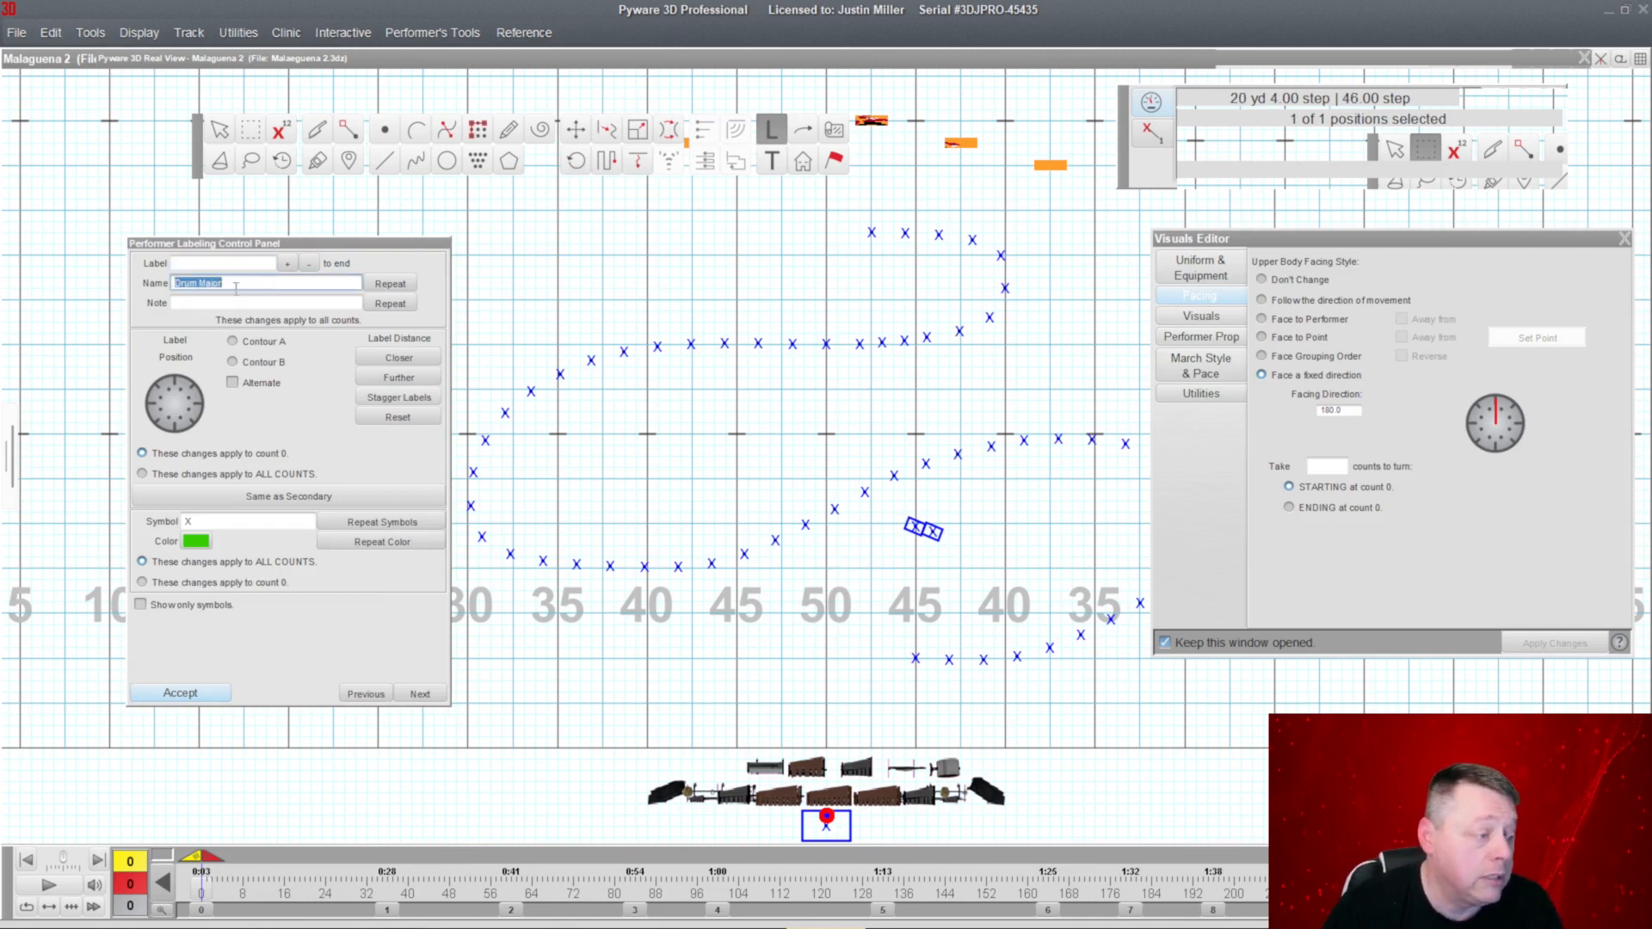
type("DM")
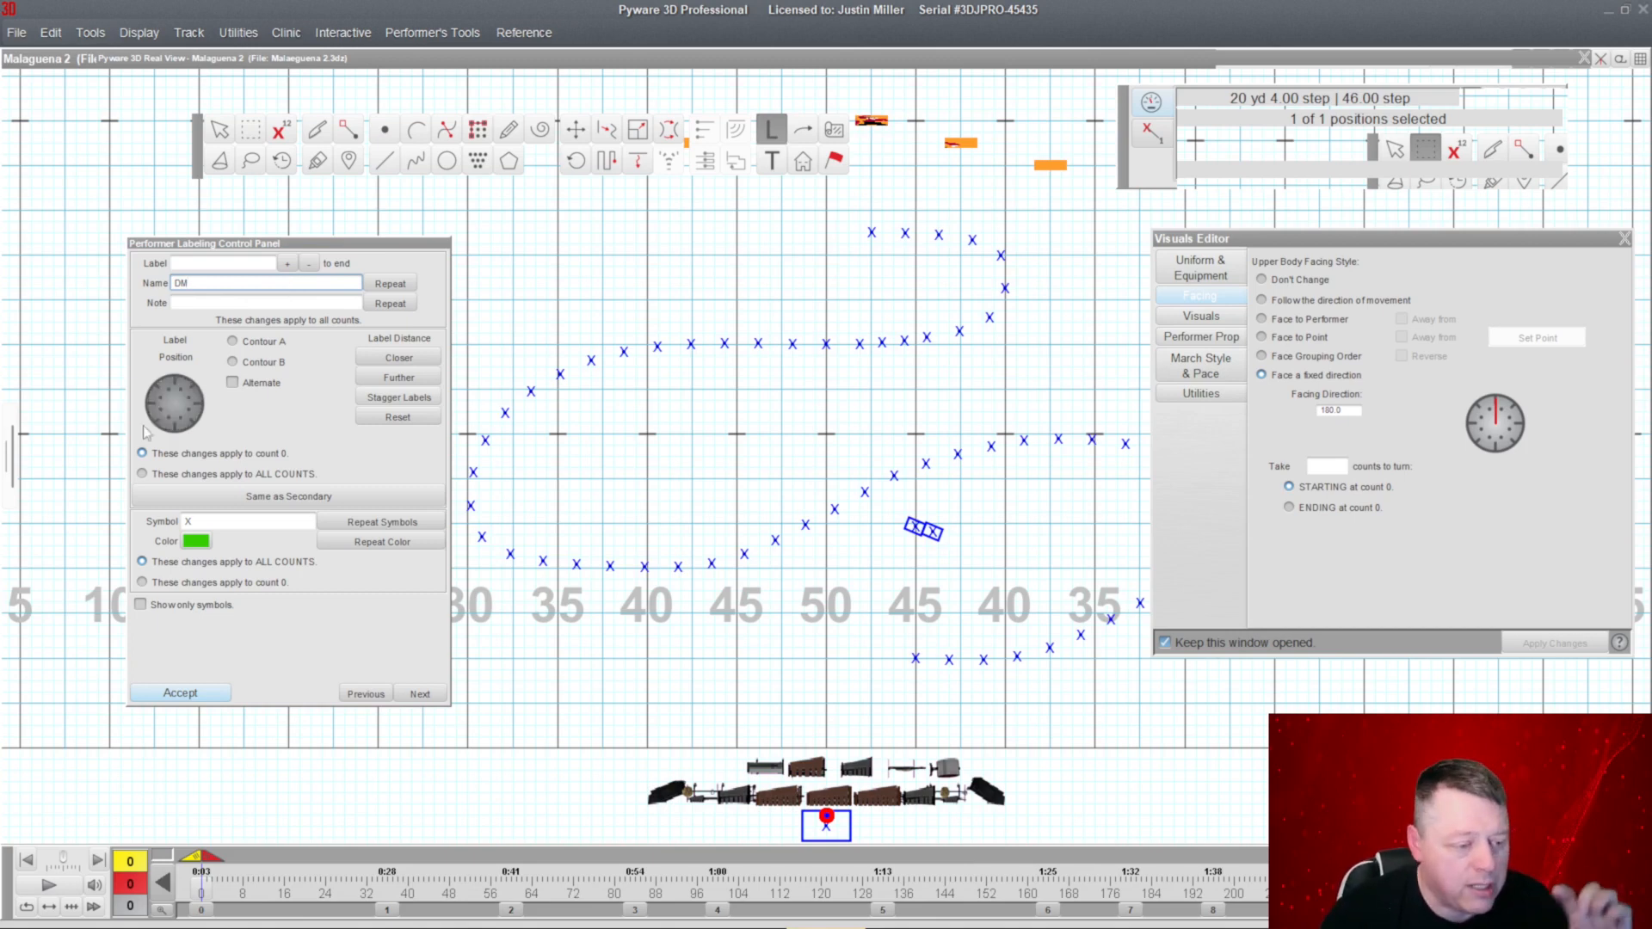
left_click(175, 694)
Open the podium's settings in the Performer Labeling tool and accept them with the name left blank.
left_click_drag(820, 822, 844, 837)
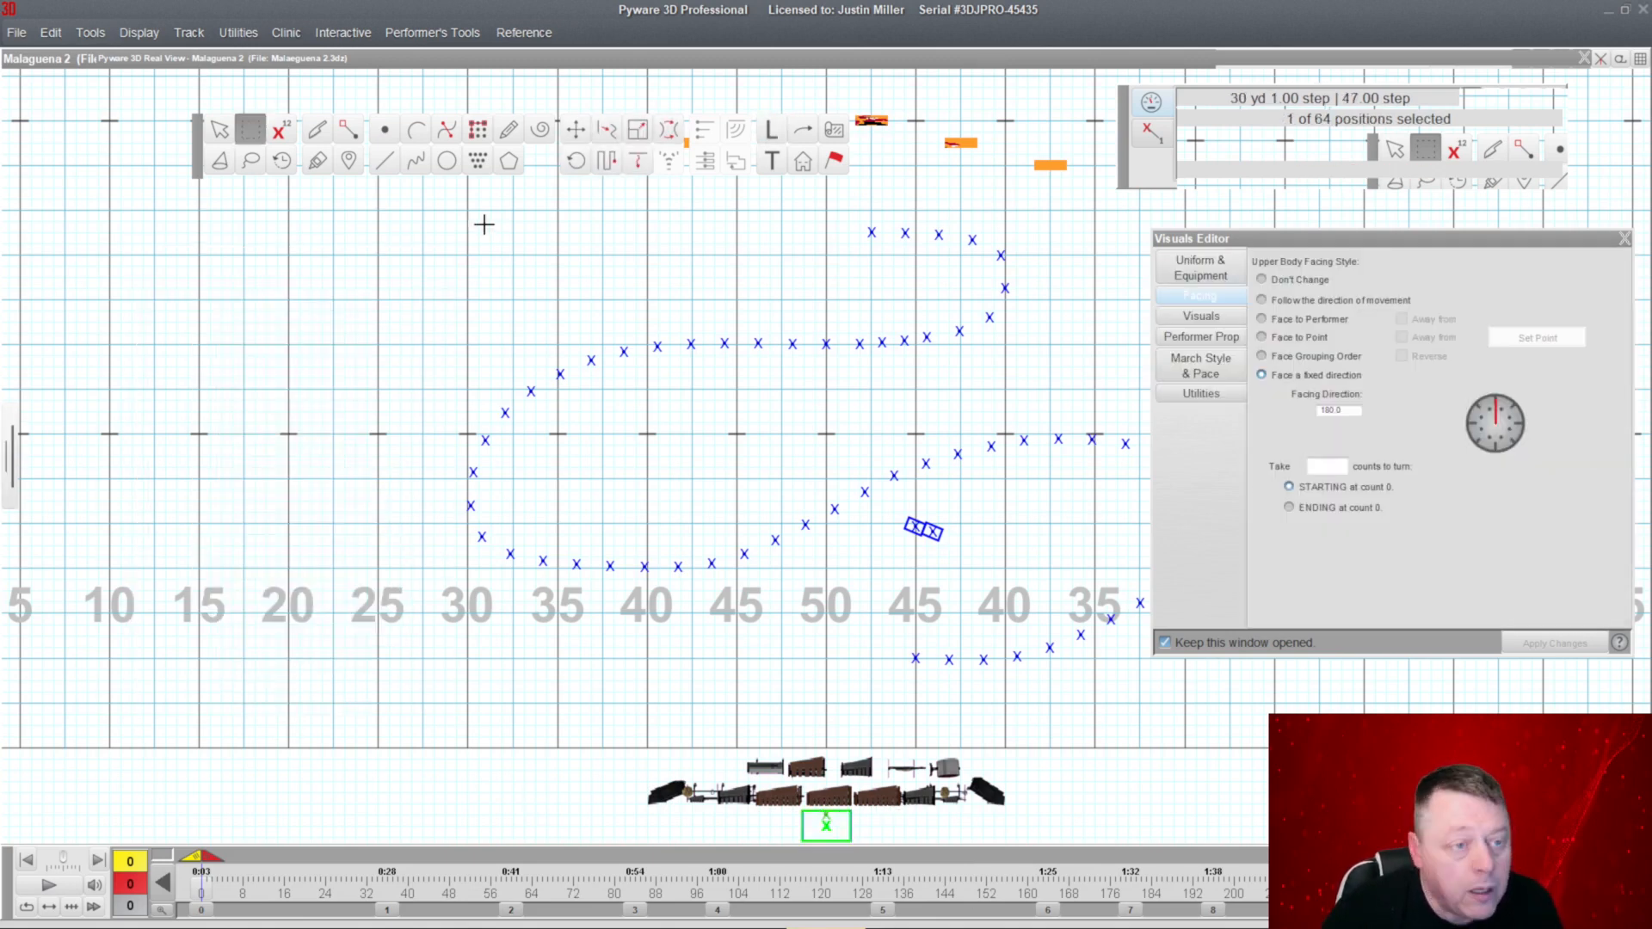
left_click(772, 130)
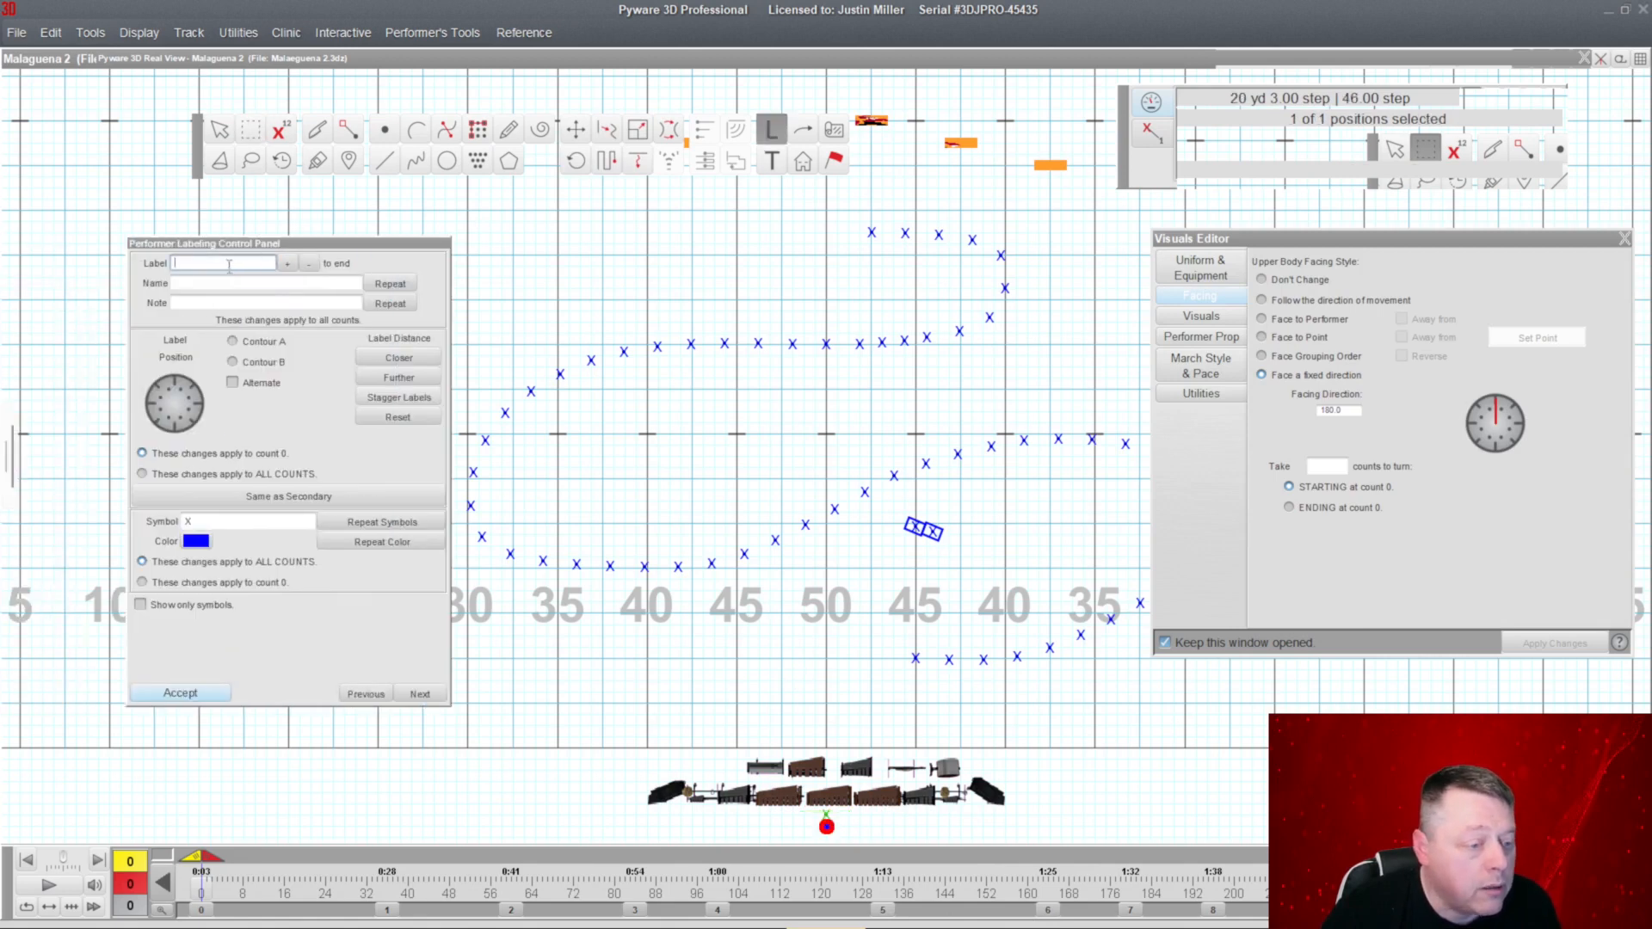
left_click(177, 284)
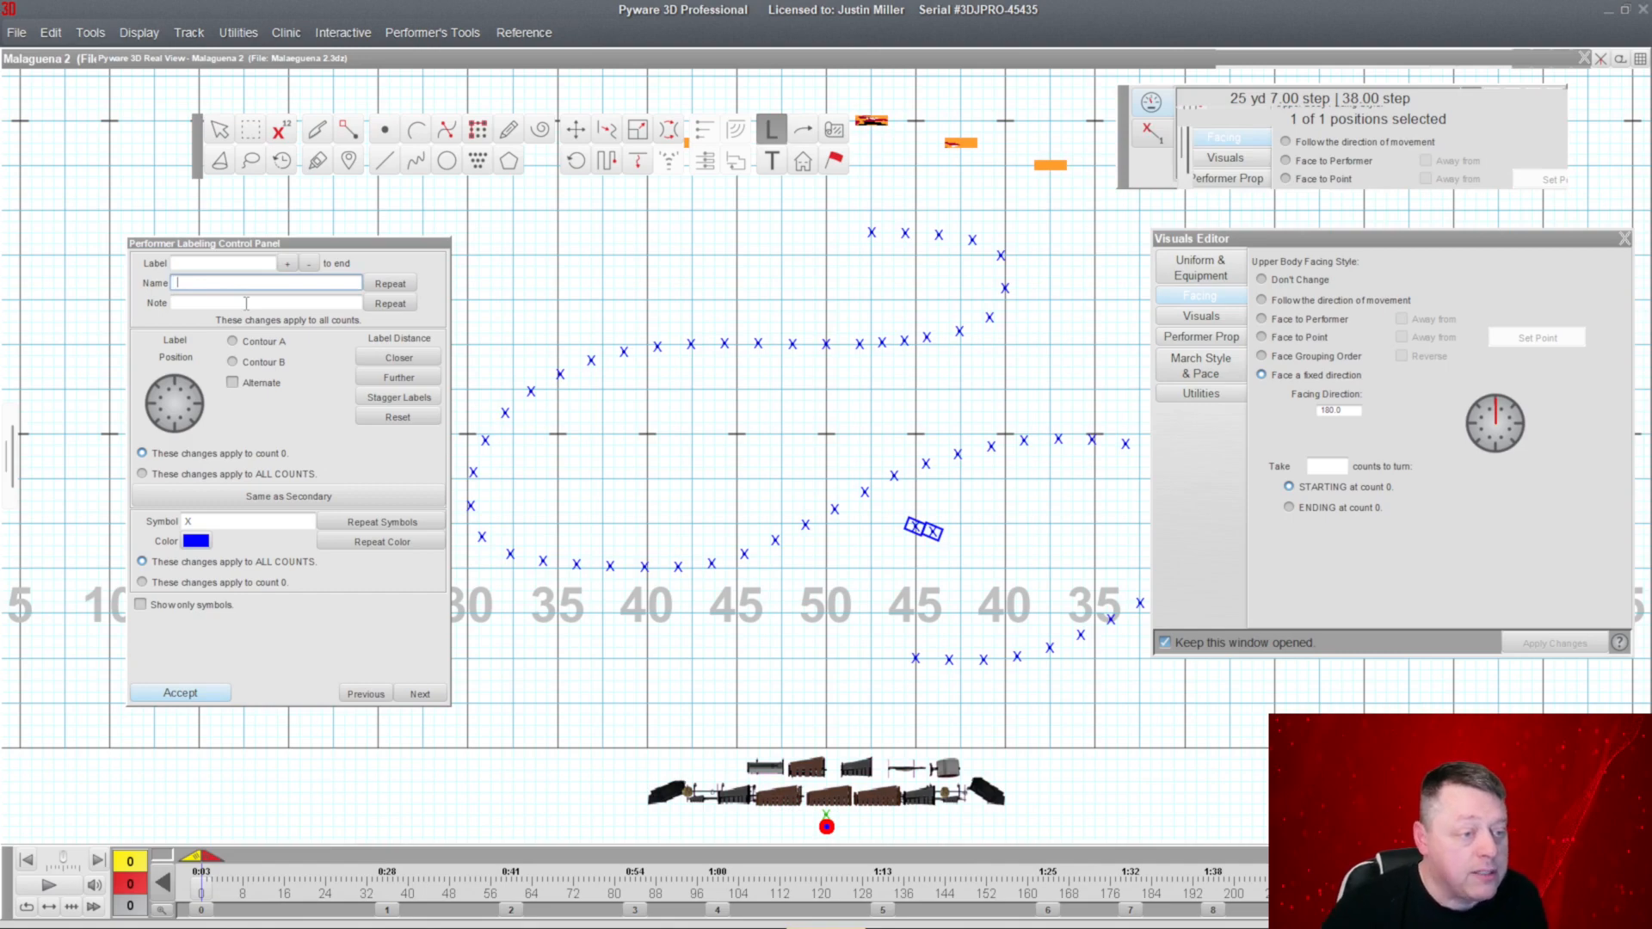
left_click(211, 692)
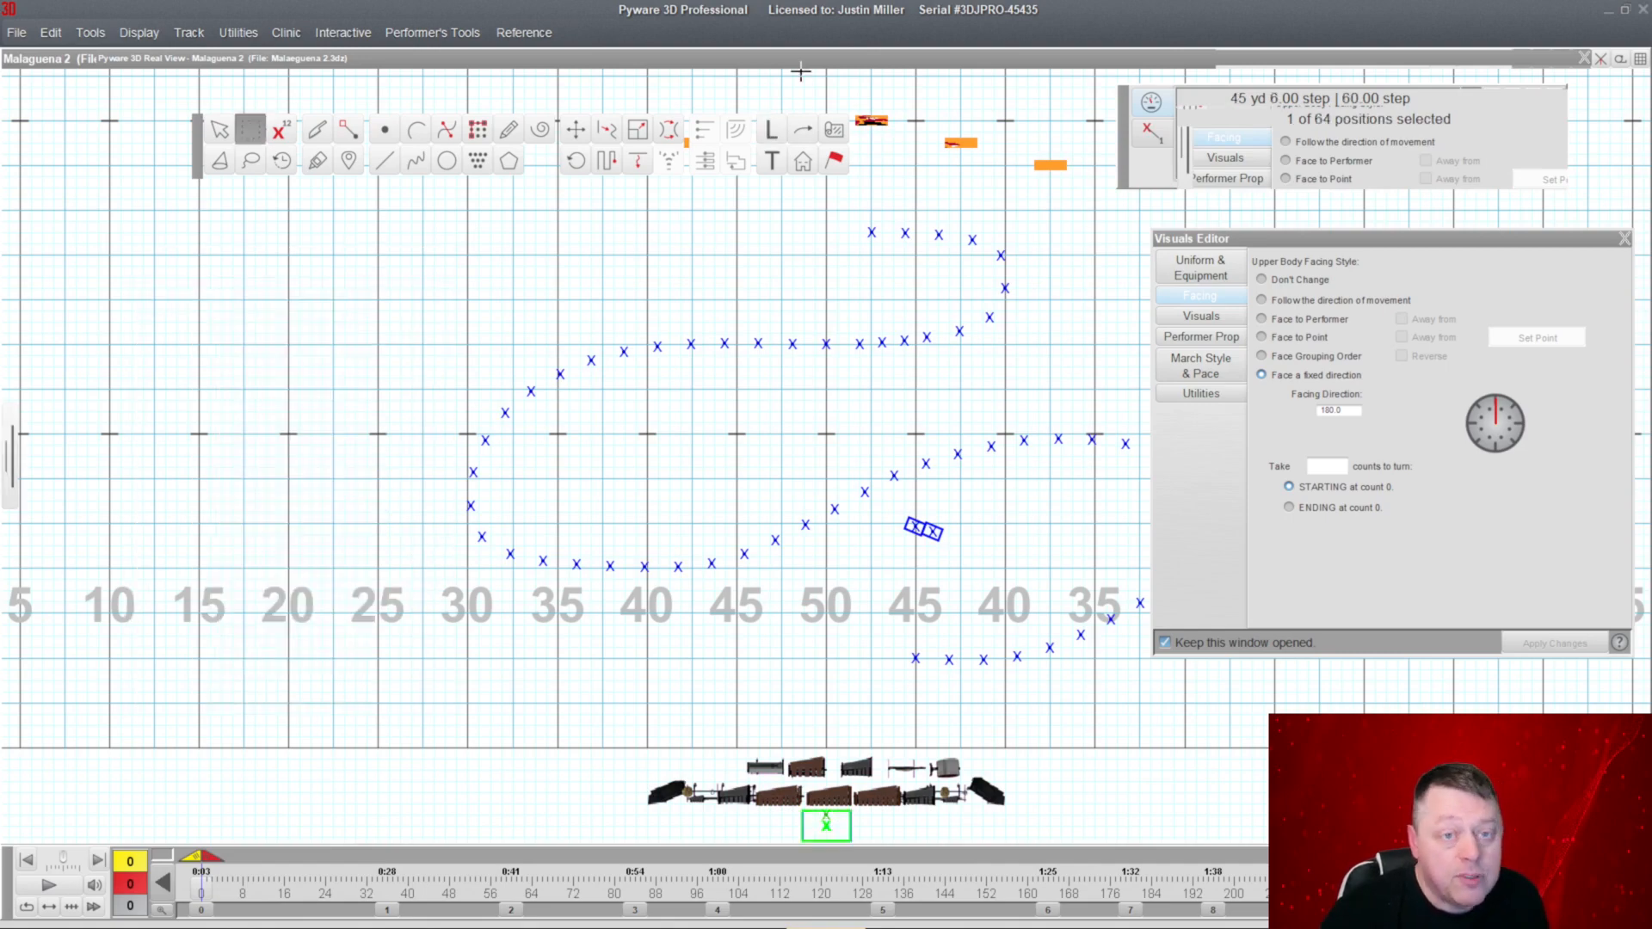
Inspect the drum major, podium and band from different angles in the 3D view, moving the Visuals Editor aside on the field view.
left_click(792, 61)
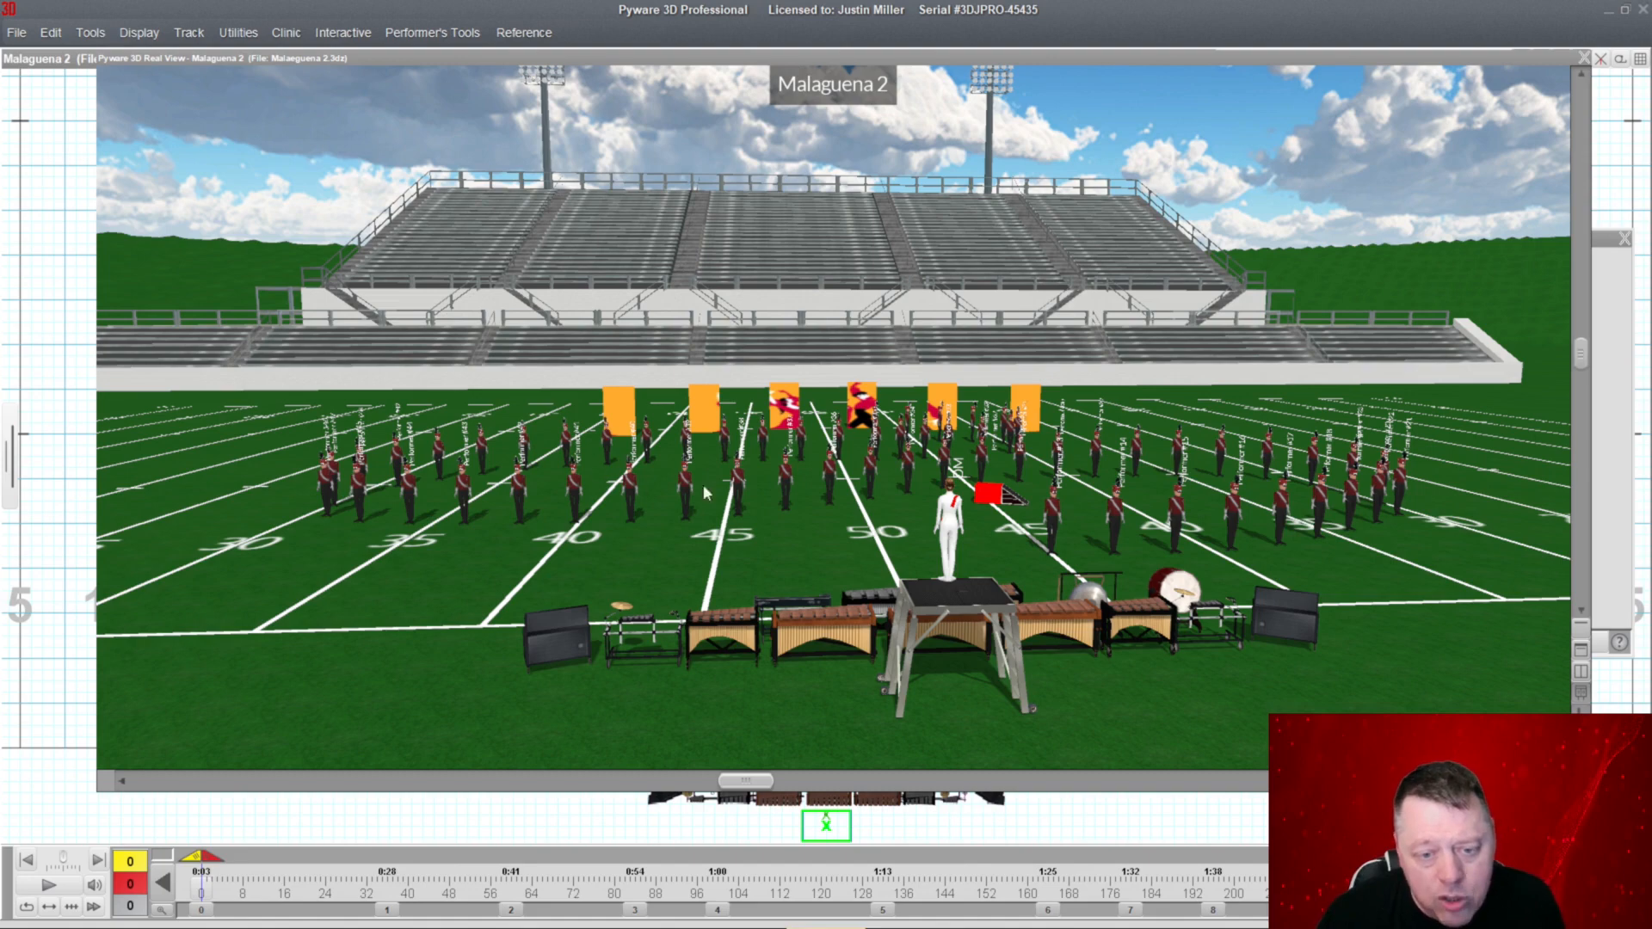
mouse_move(846, 474)
left_mouse_down()
mouse_move(828, 538)
mouse_move(804, 521)
mouse_move(857, 482)
left_mouse_up()
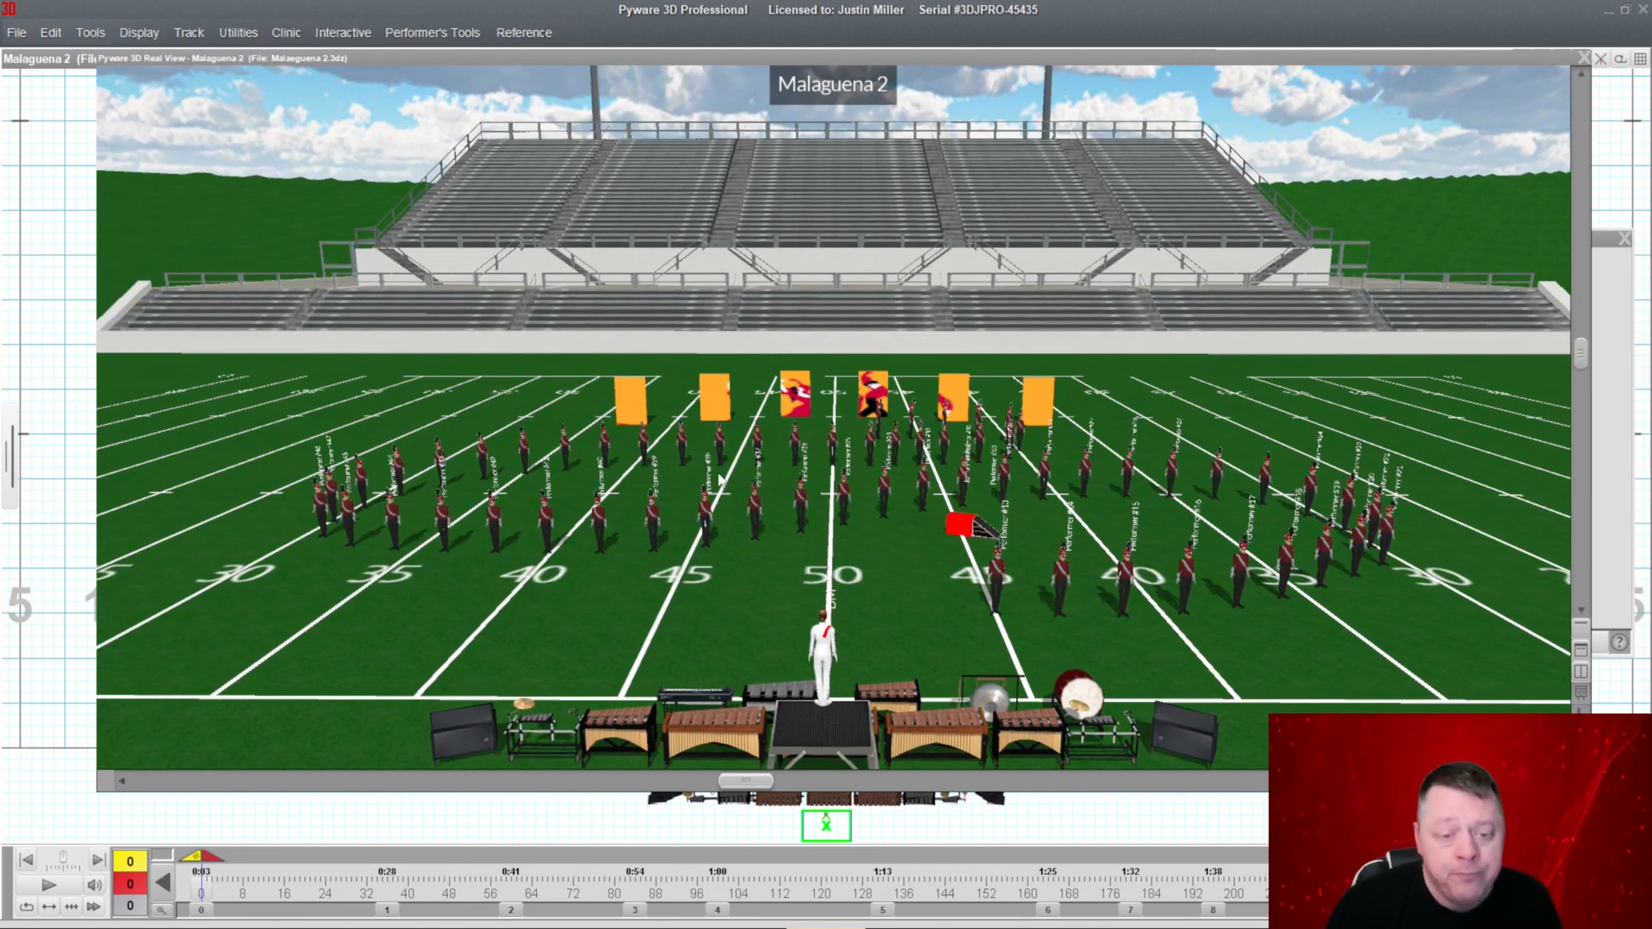
double_click(820, 61)
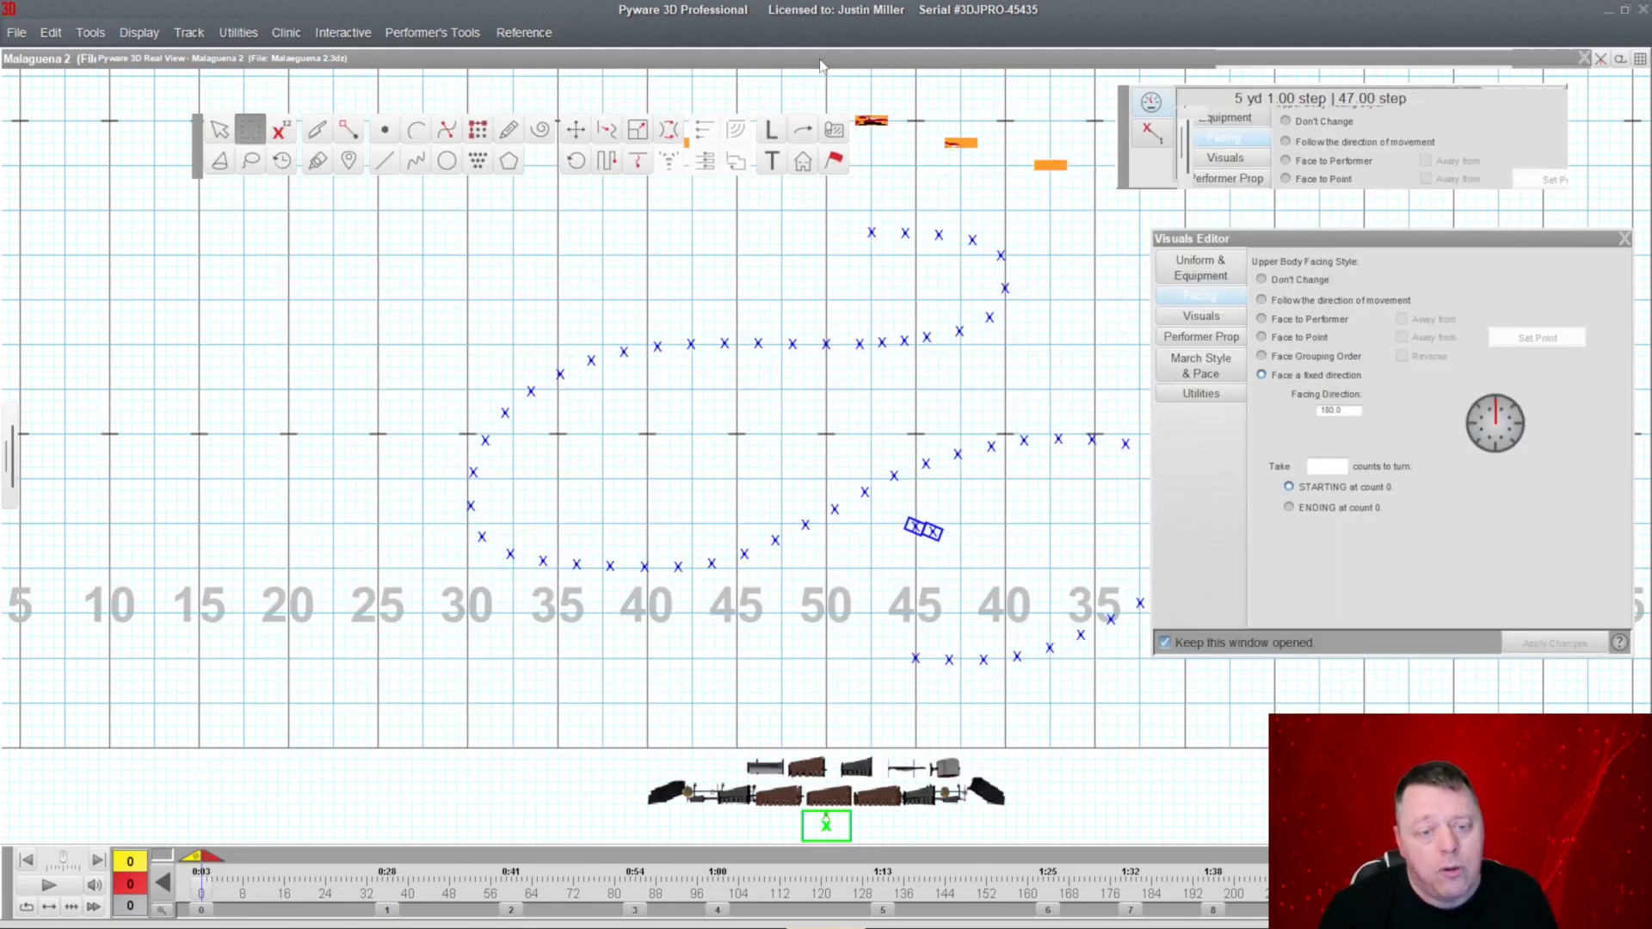
left_click_drag(1295, 243, 1338, 213)
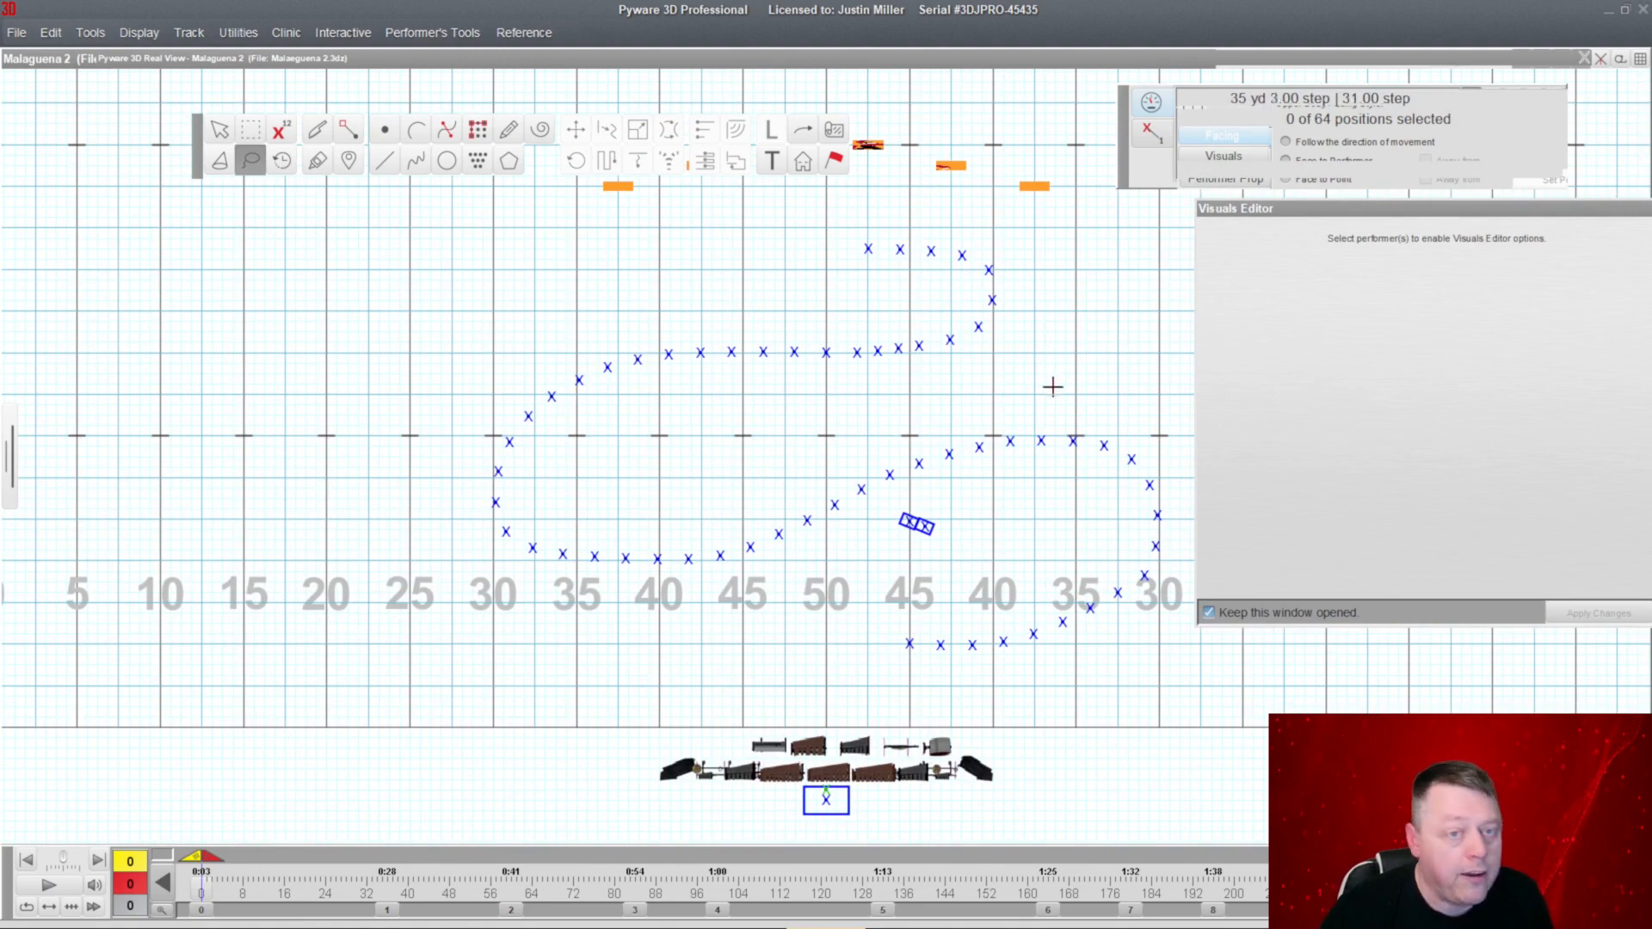
left_click(915, 55)
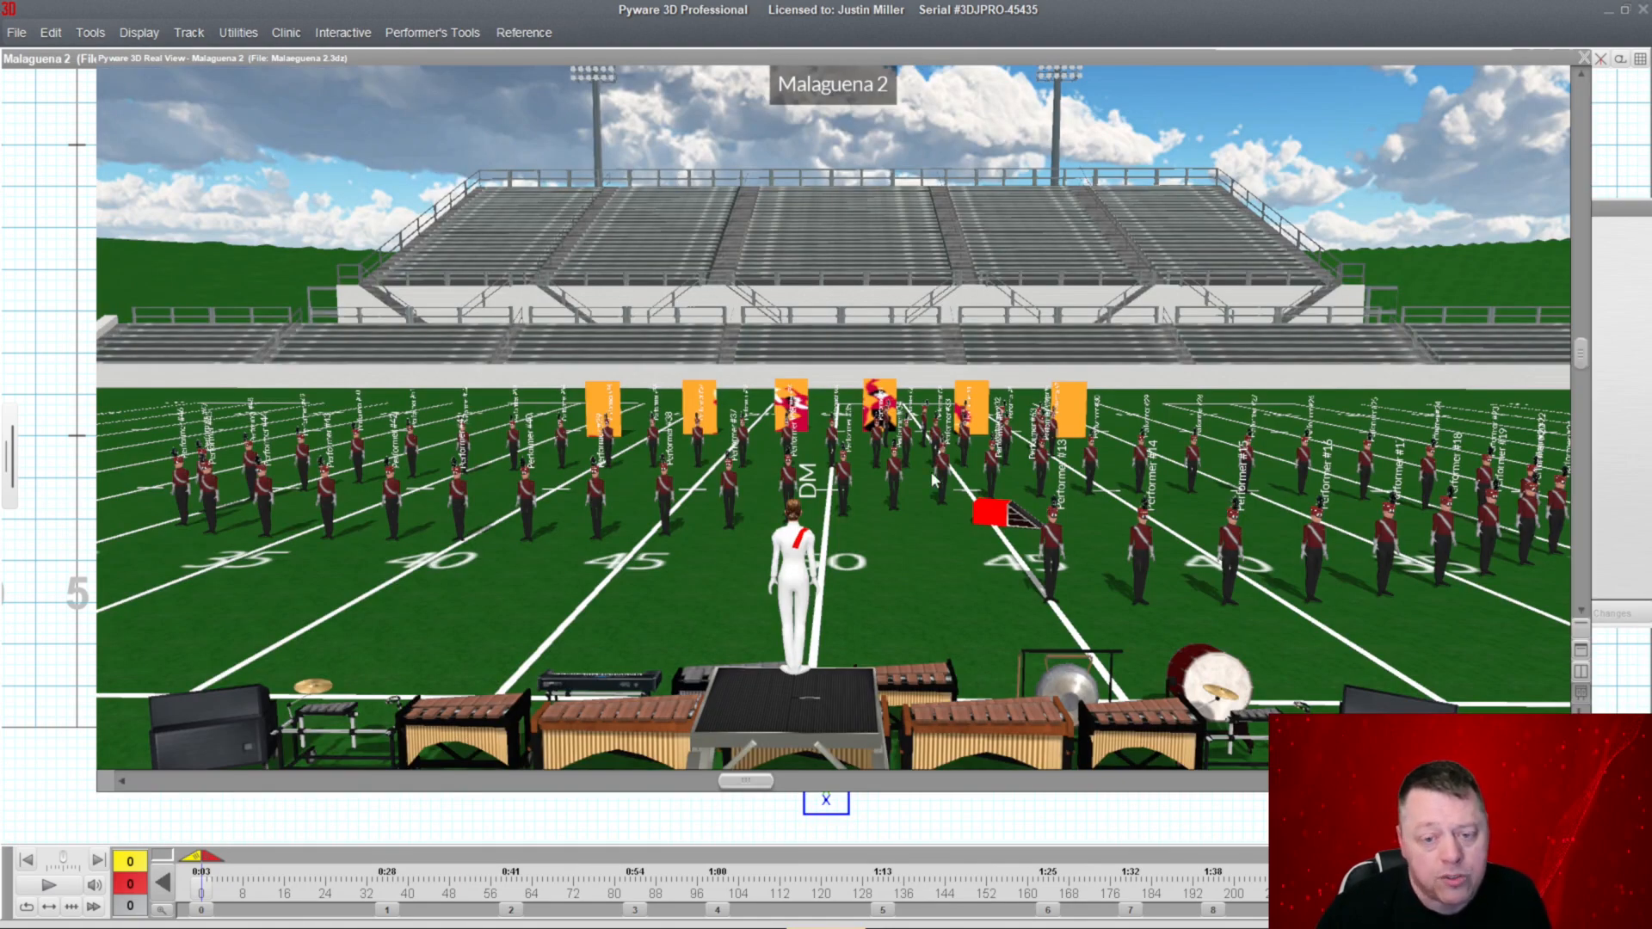
mouse_move(927, 469)
left_mouse_down()
mouse_move(928, 517)
mouse_move(927, 493)
left_mouse_up()
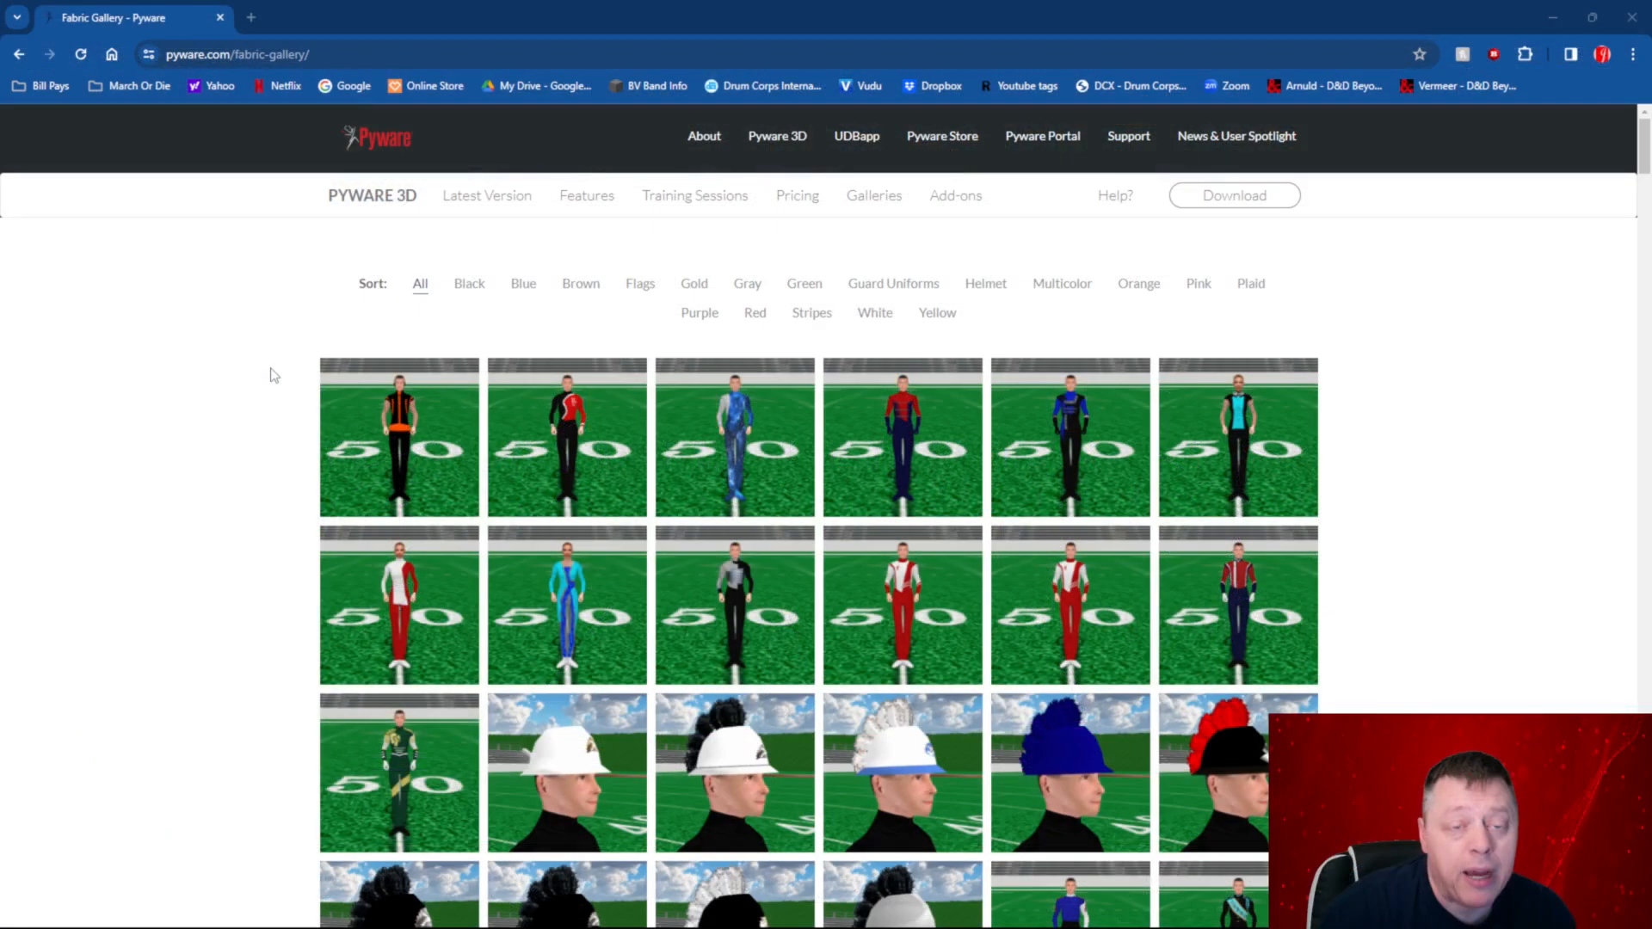
Browse the uniforms, helmets and flags in Pyware's online Fabric Gallery in the browser.
mouse_move(559, 370)
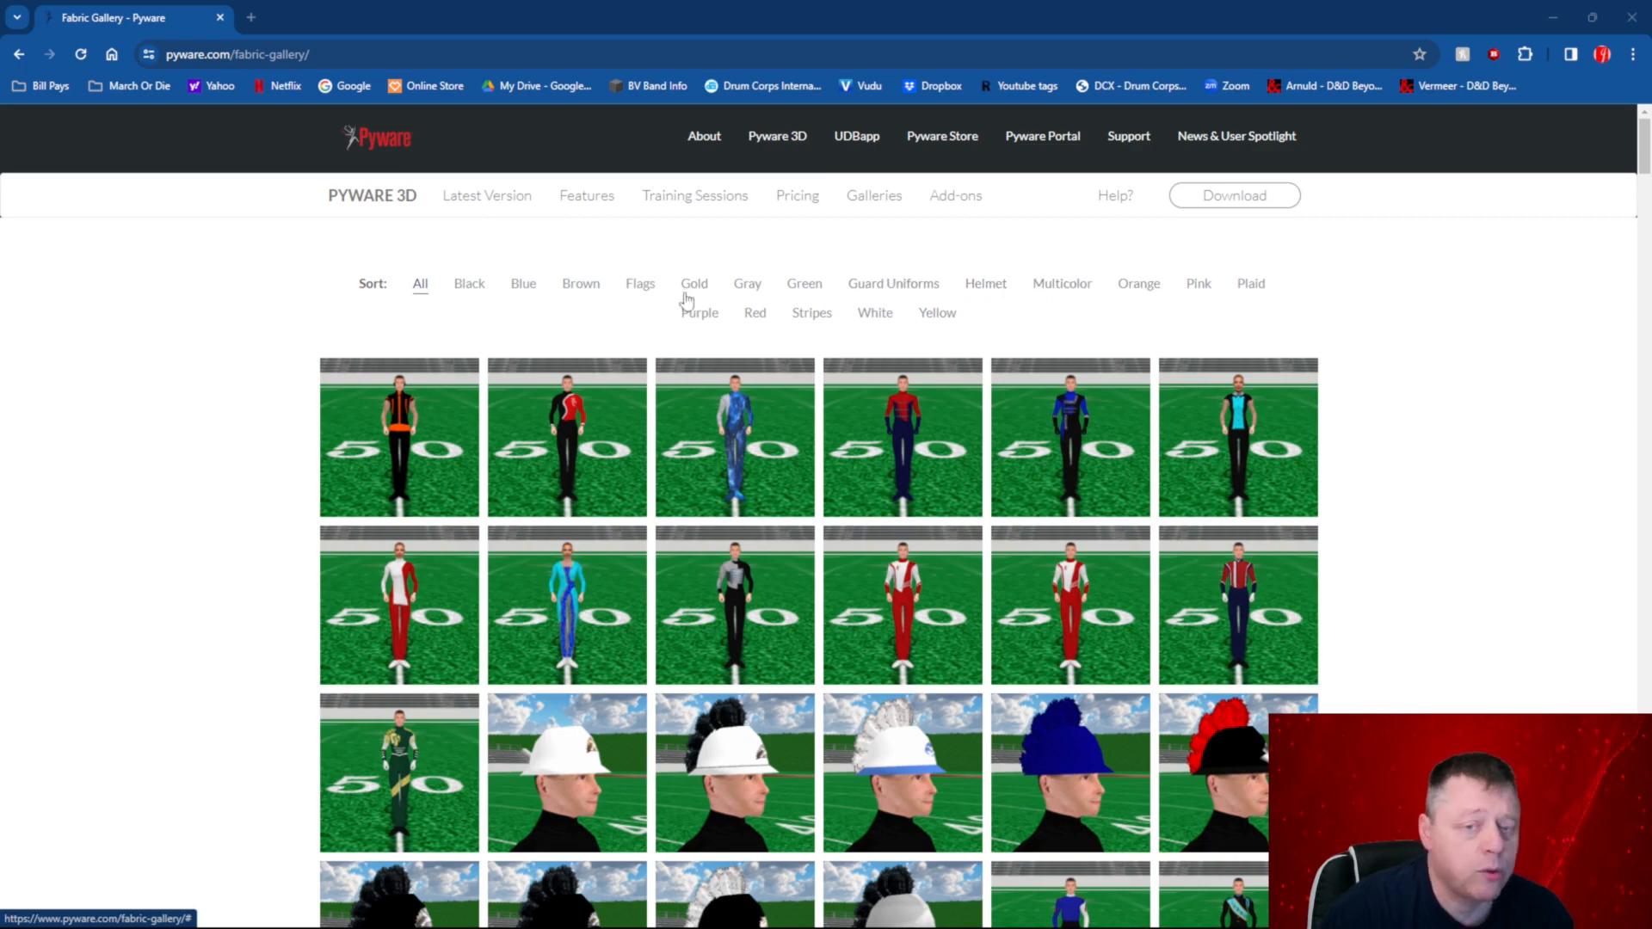
scroll(697, 412, "down", 1)
scroll(697, 411, "down", 6)
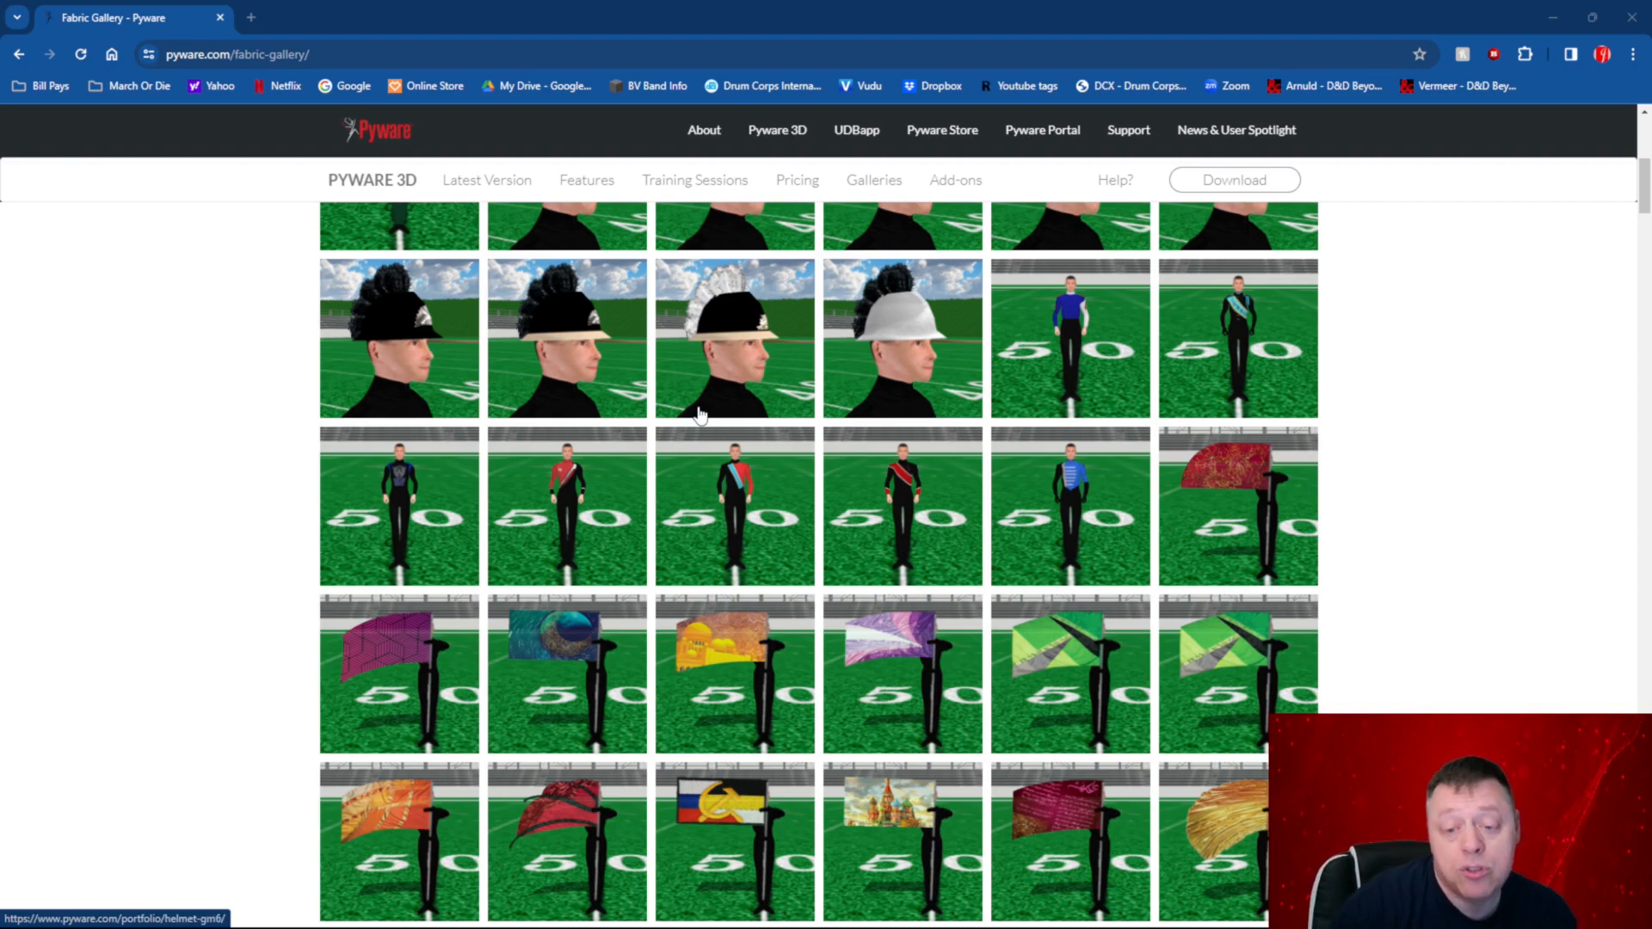
scroll(698, 411, "down", 3)
scroll(700, 415, "down", 2)
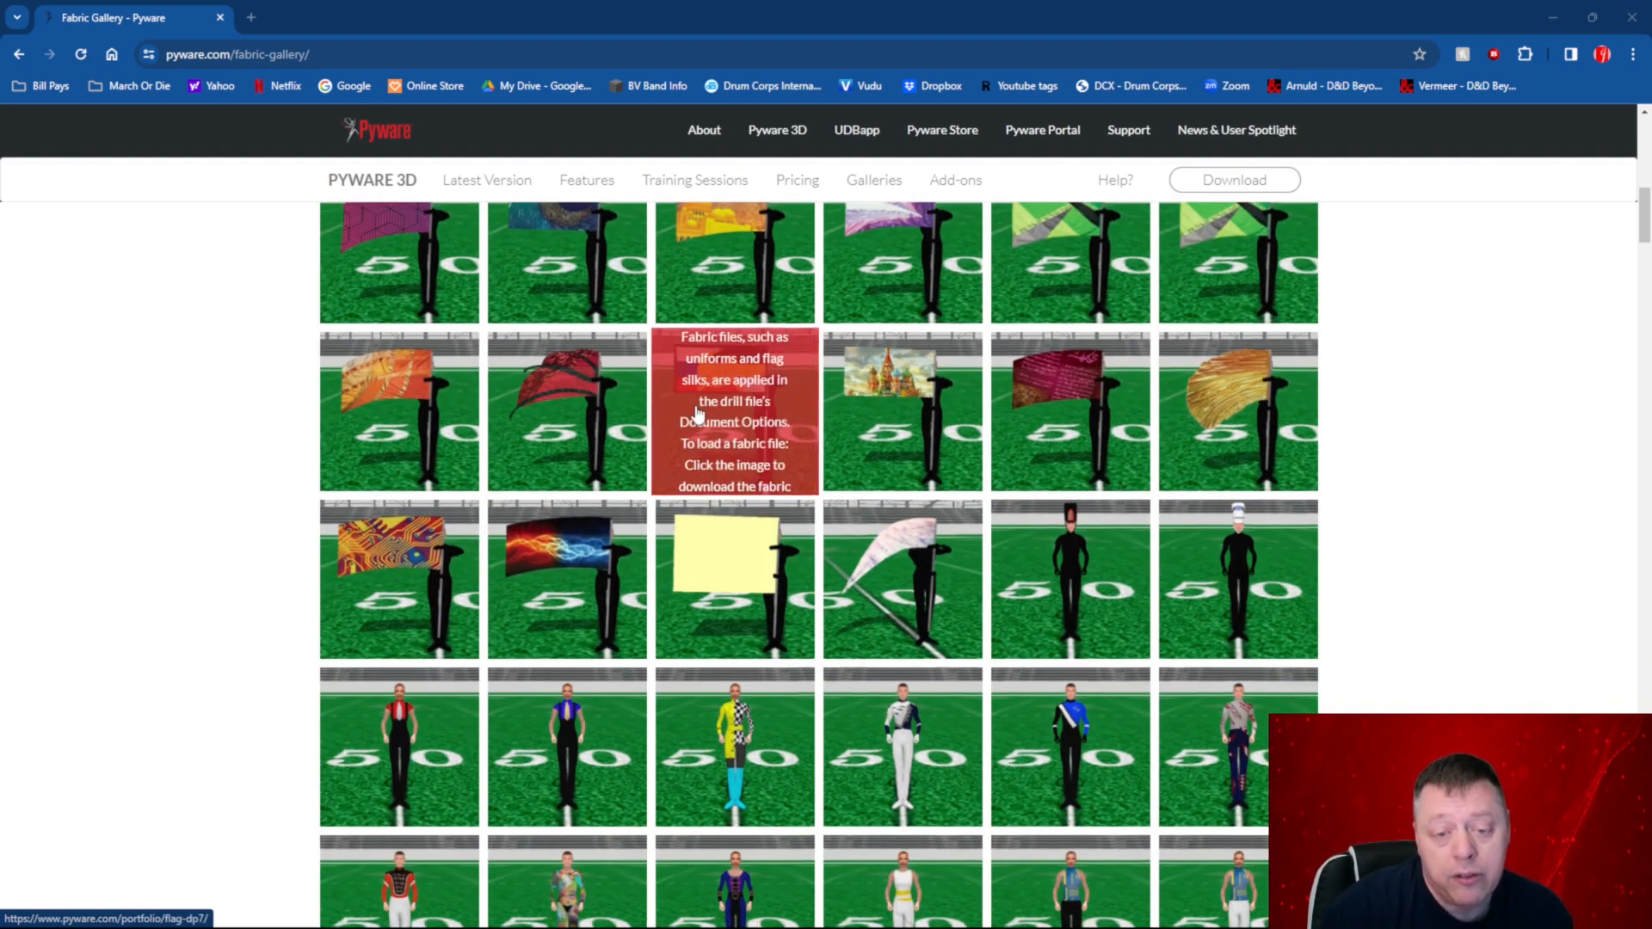
scroll(874, 446, "down", 1)
scroll(874, 446, "down", 3)
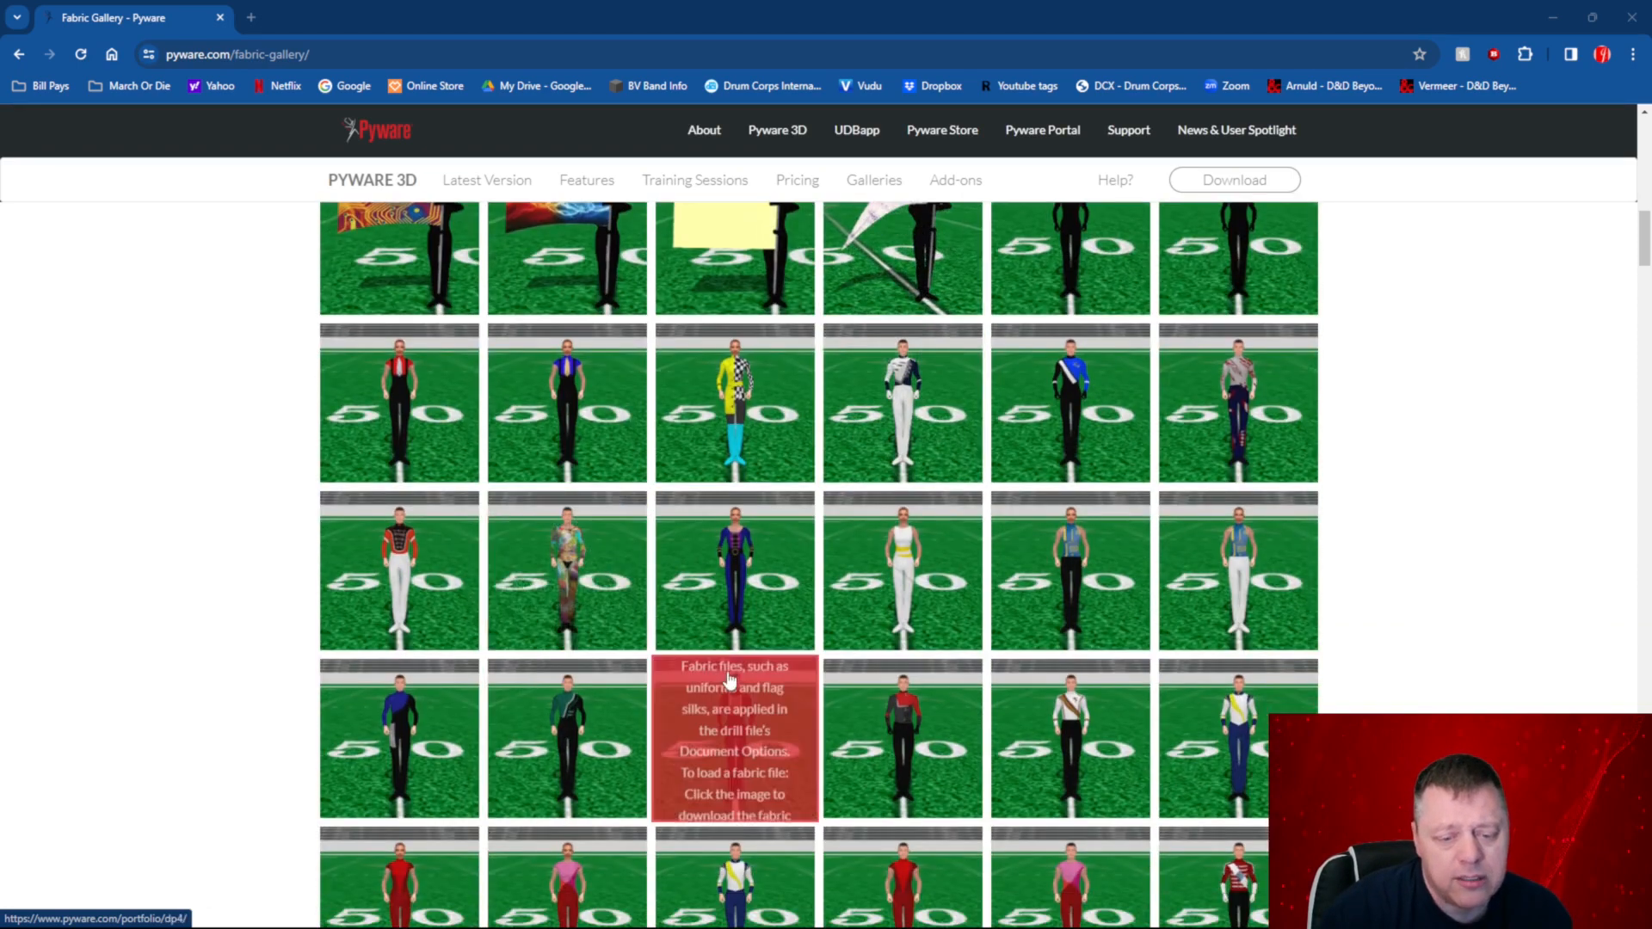
scroll(734, 680, "down", 4)
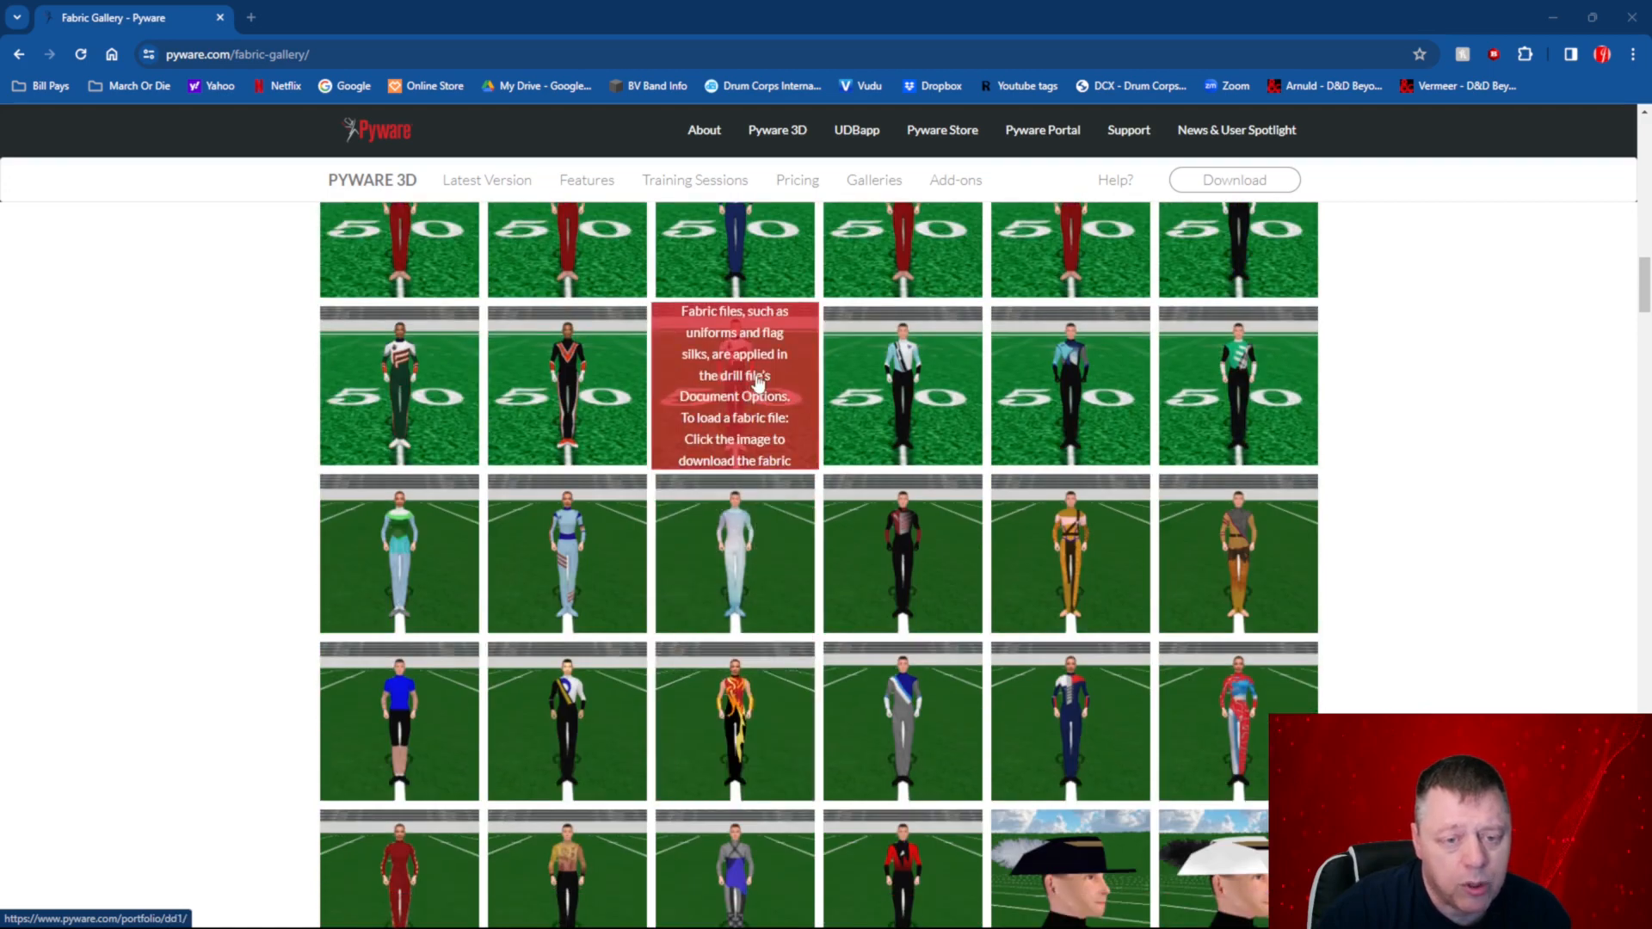
scroll(848, 426, "down", 6)
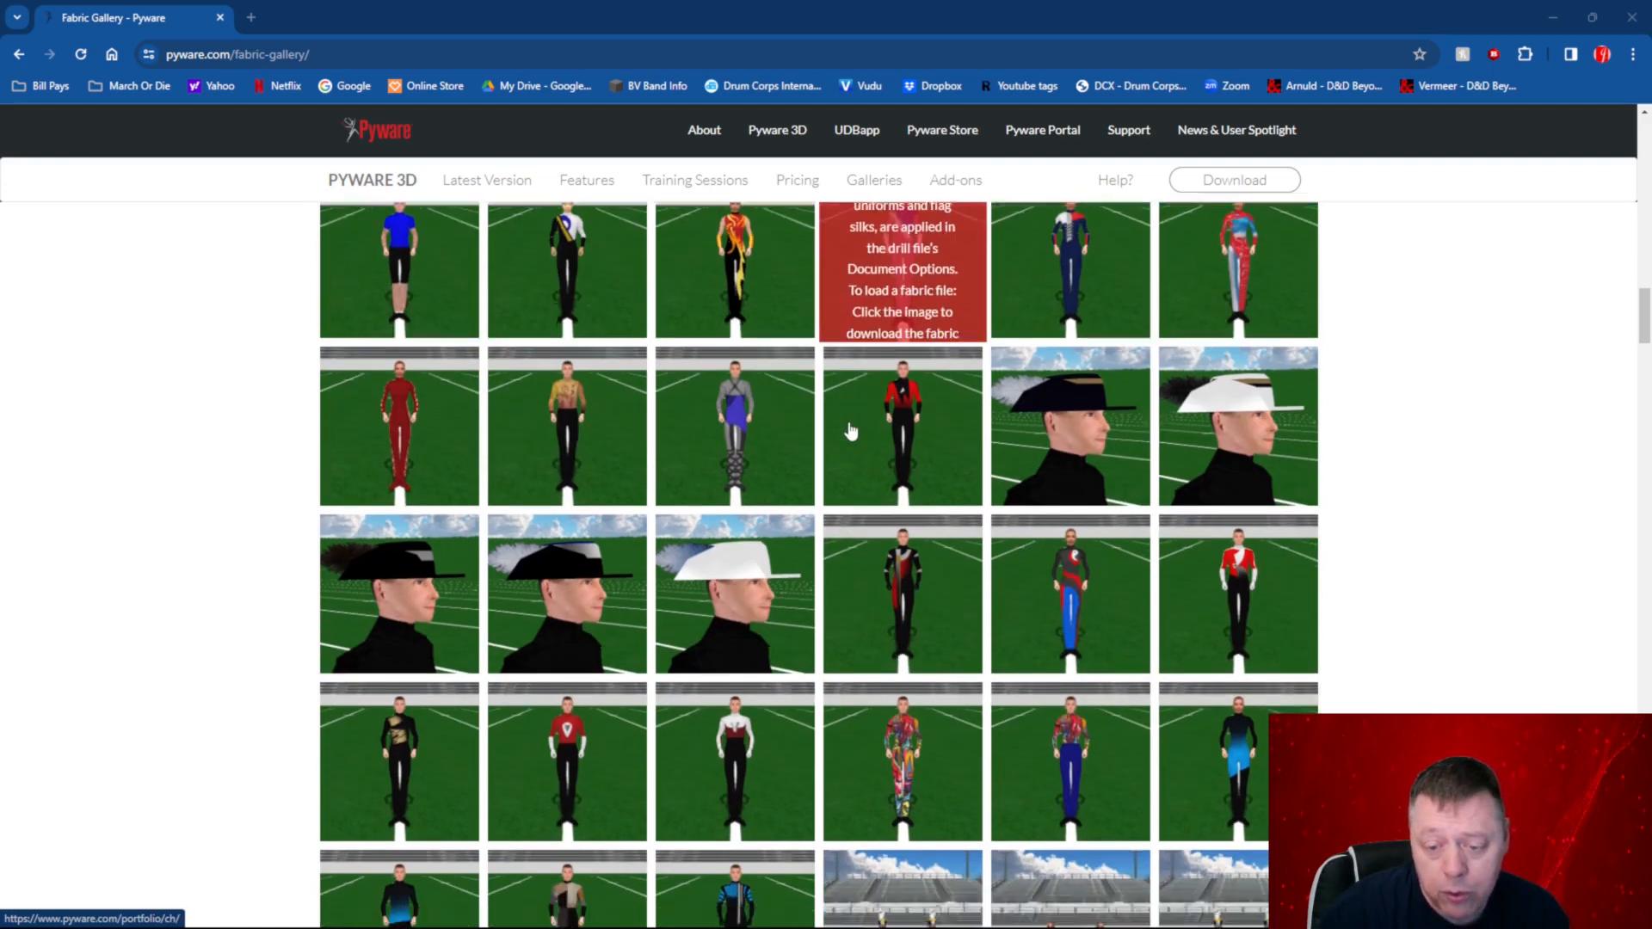
scroll(848, 427, "up", 3)
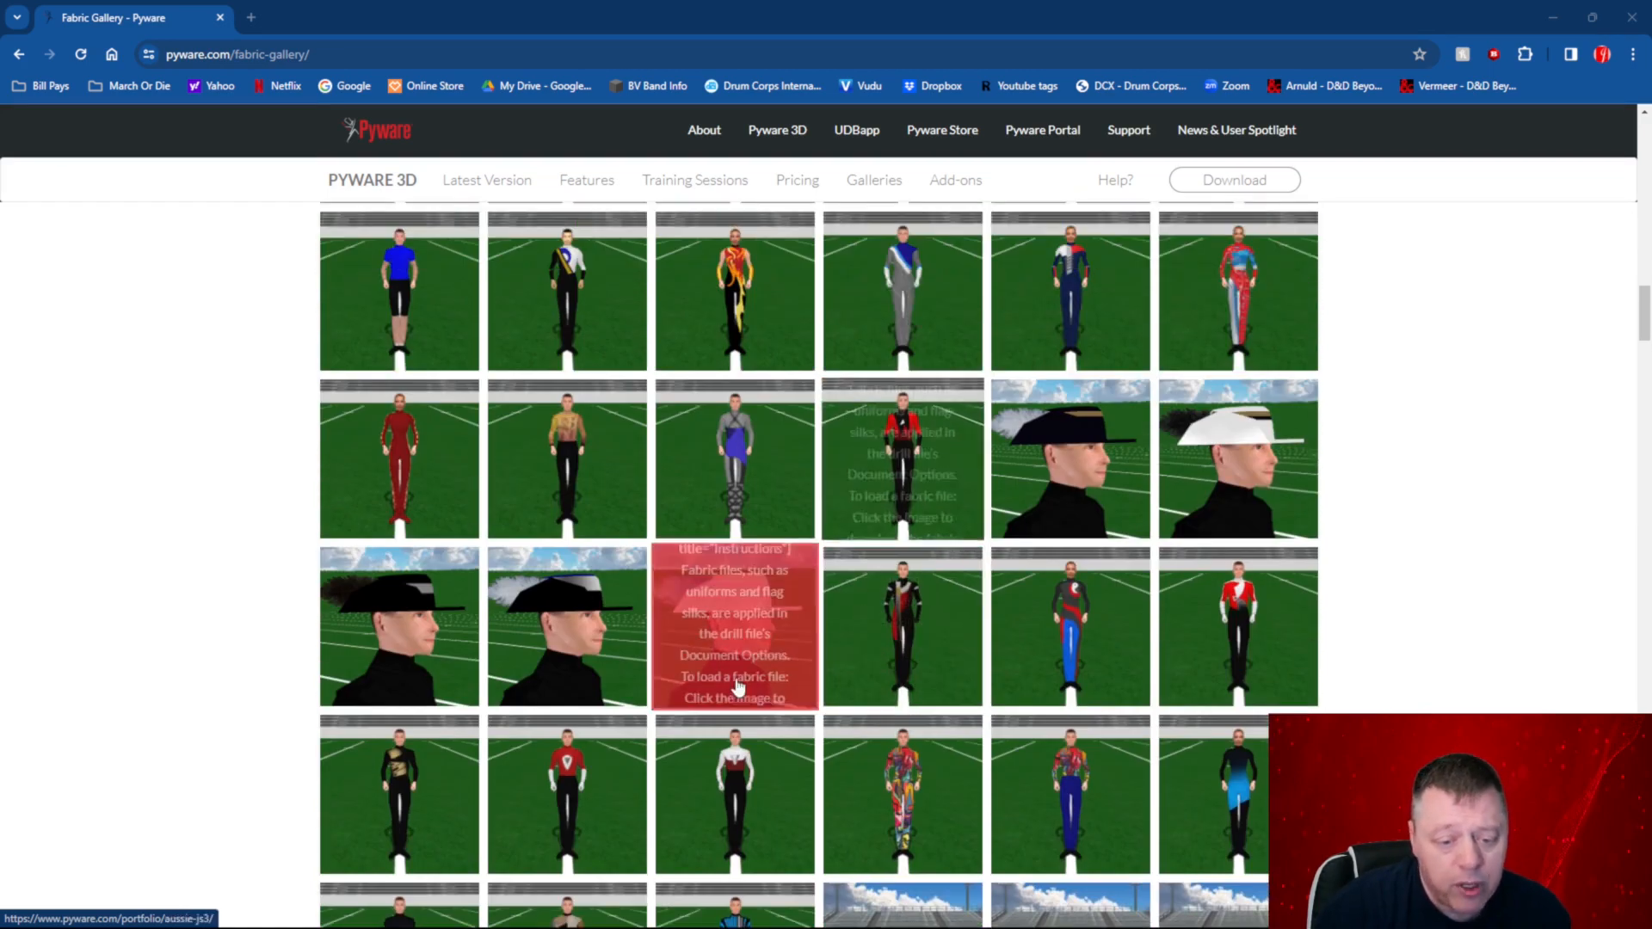
Download the fabric file of the white, maroon and black AL2 uniform and close the folder window that shows it.
left_click(739, 768)
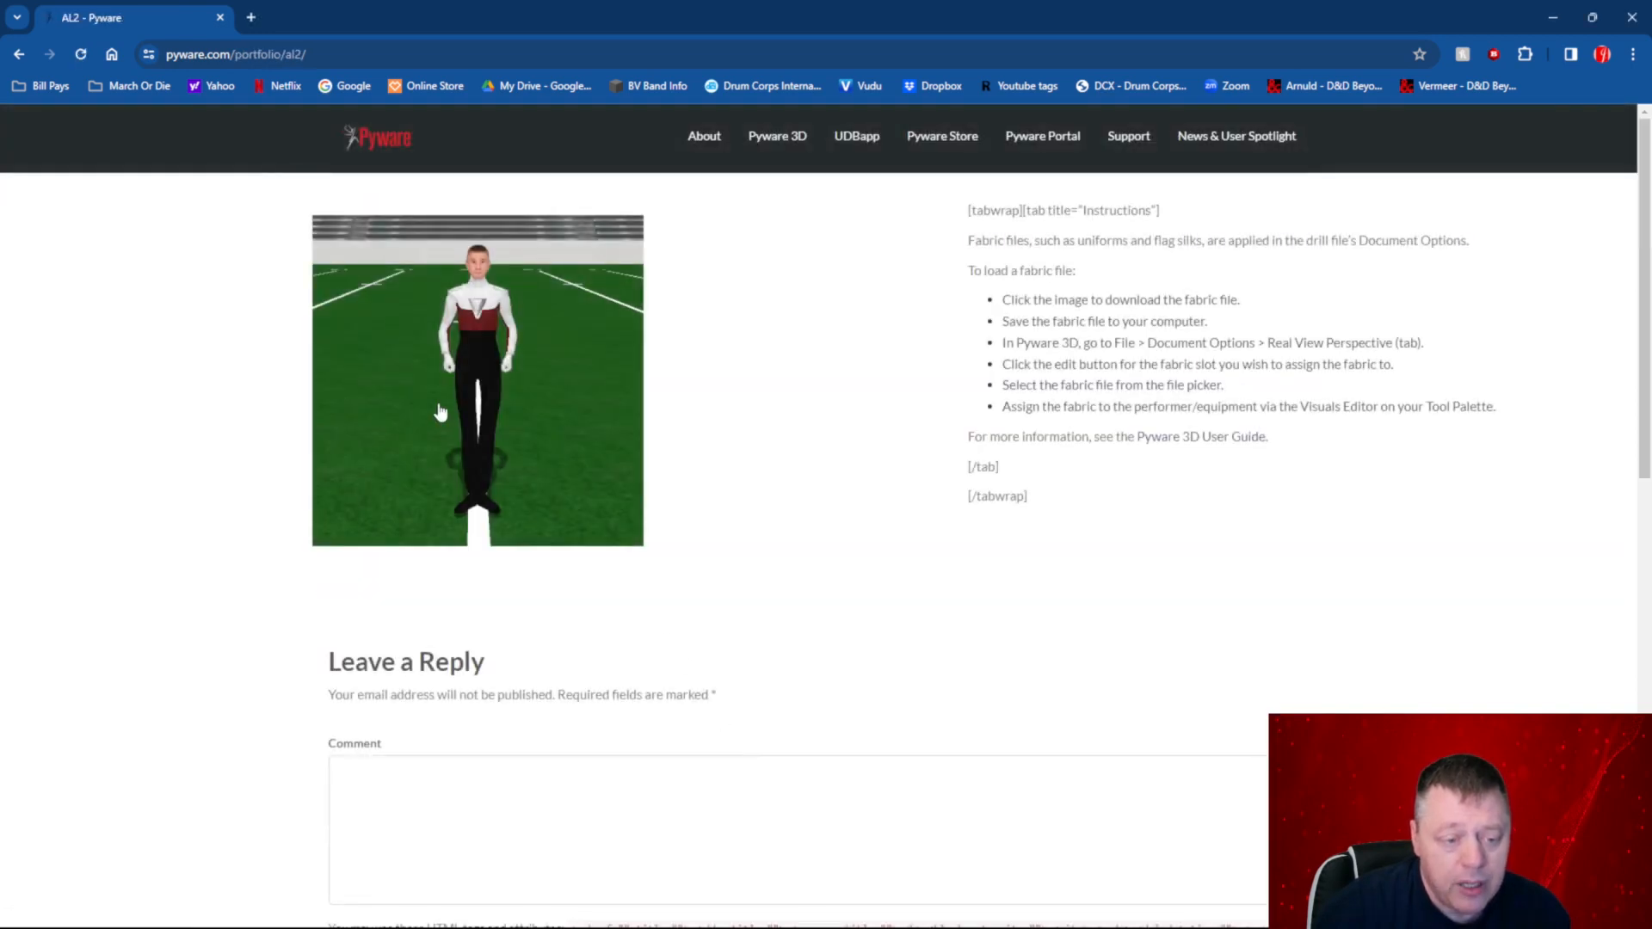
left_click(511, 376)
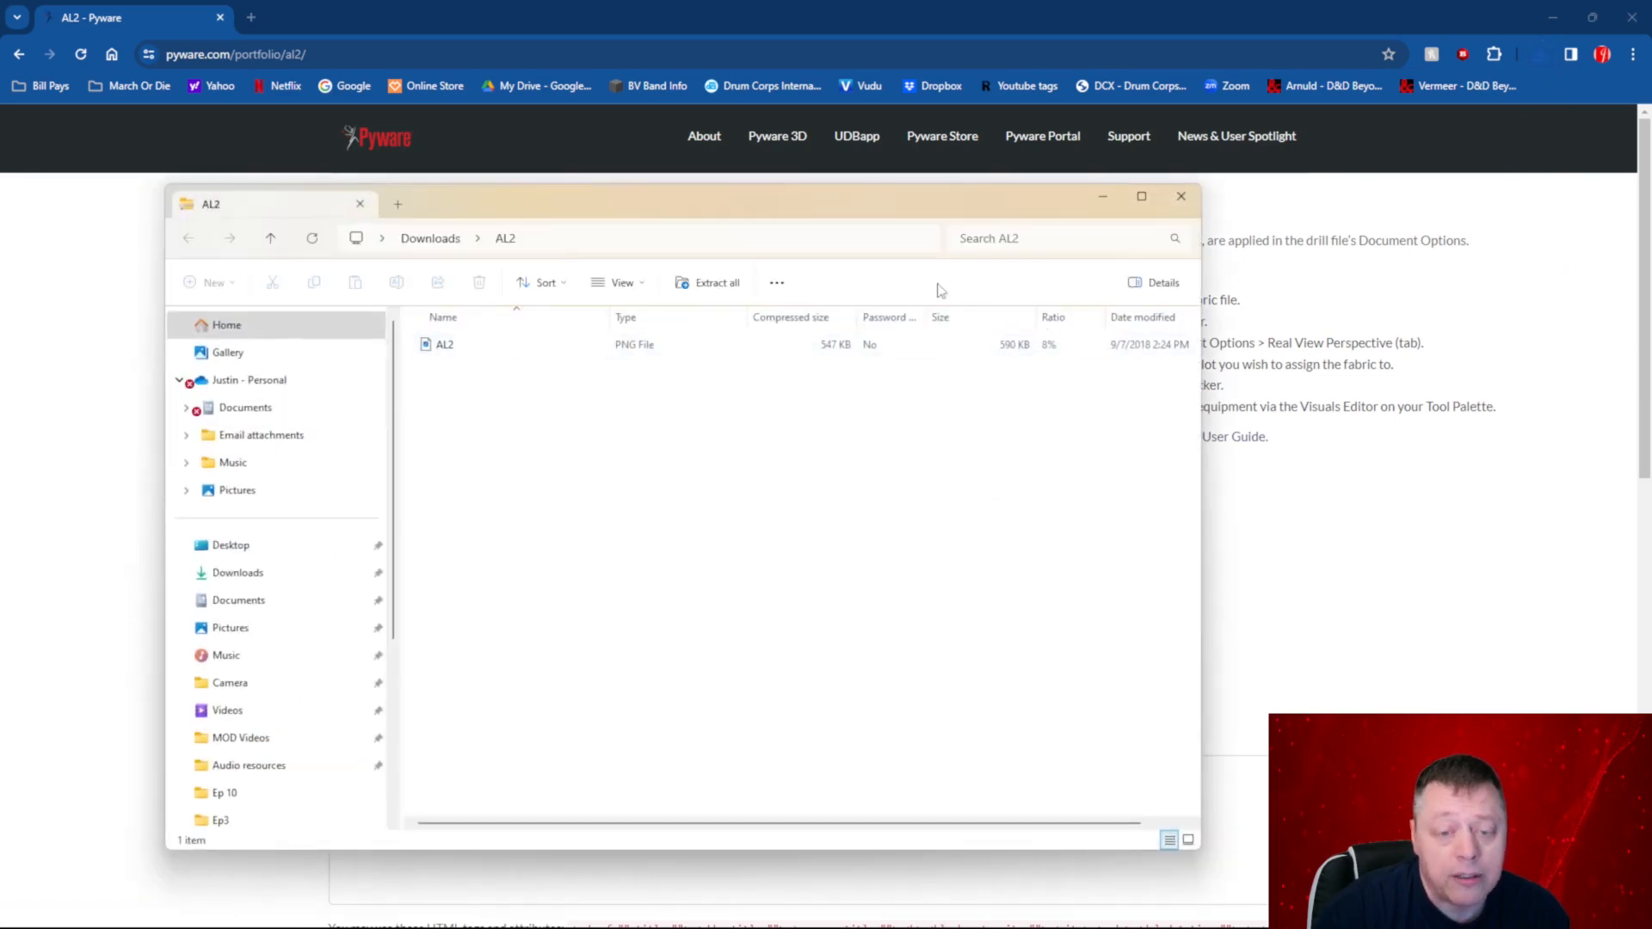
left_click(1185, 200)
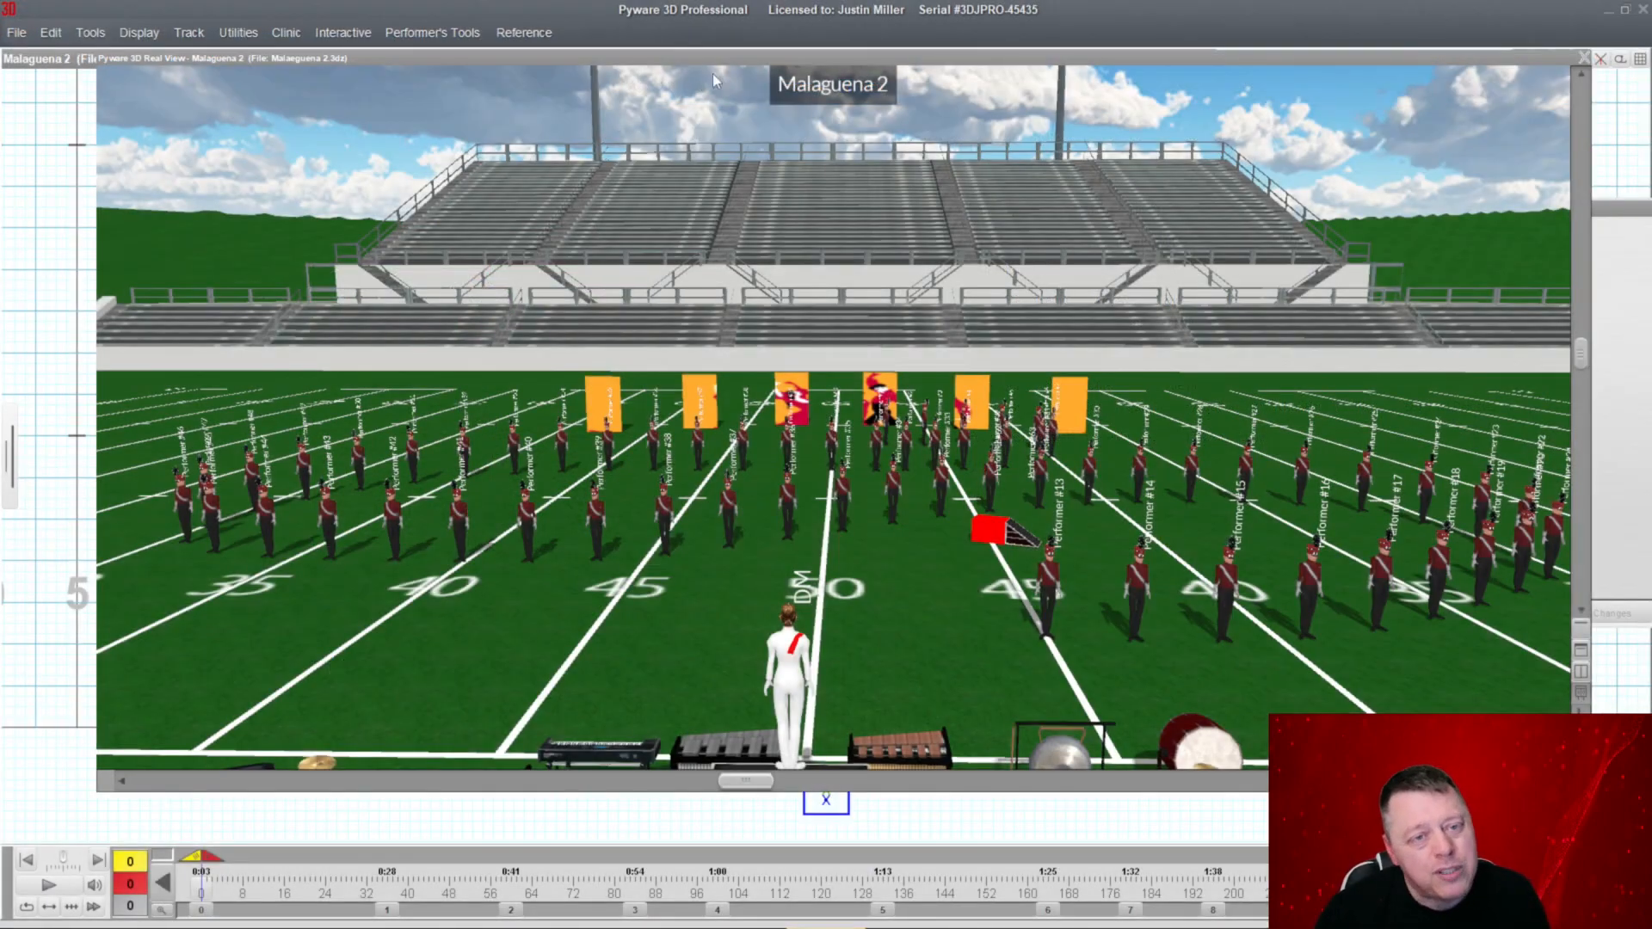
In Pyware 3D, select the marchers along the curved form, apply the Male Marcher 1 uniform with No Hat, and check them in 3D.
left_click_drag(721, 59, 723, 59)
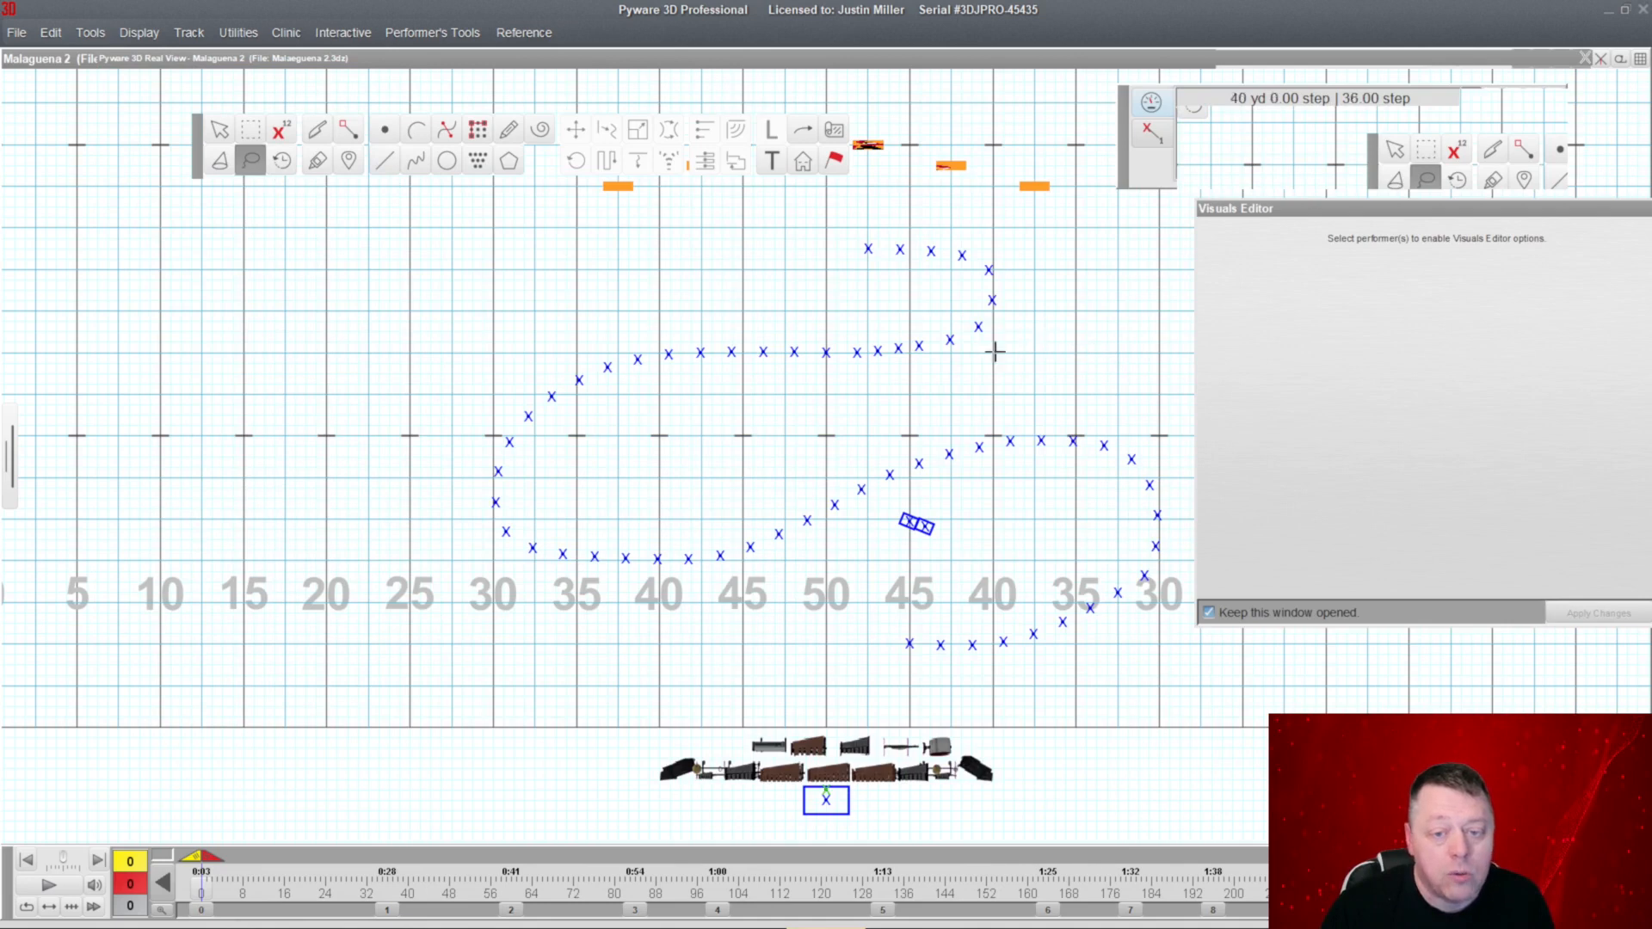
mouse_move(1035, 336)
left_mouse_down()
mouse_move(1015, 221)
mouse_move(542, 302)
mouse_move(463, 585)
mouse_move(599, 632)
mouse_move(771, 592)
mouse_move(919, 499)
mouse_move(983, 519)
mouse_move(862, 613)
mouse_move(1023, 687)
mouse_move(1208, 641)
mouse_move(1118, 246)
mouse_move(1037, 344)
left_mouse_up()
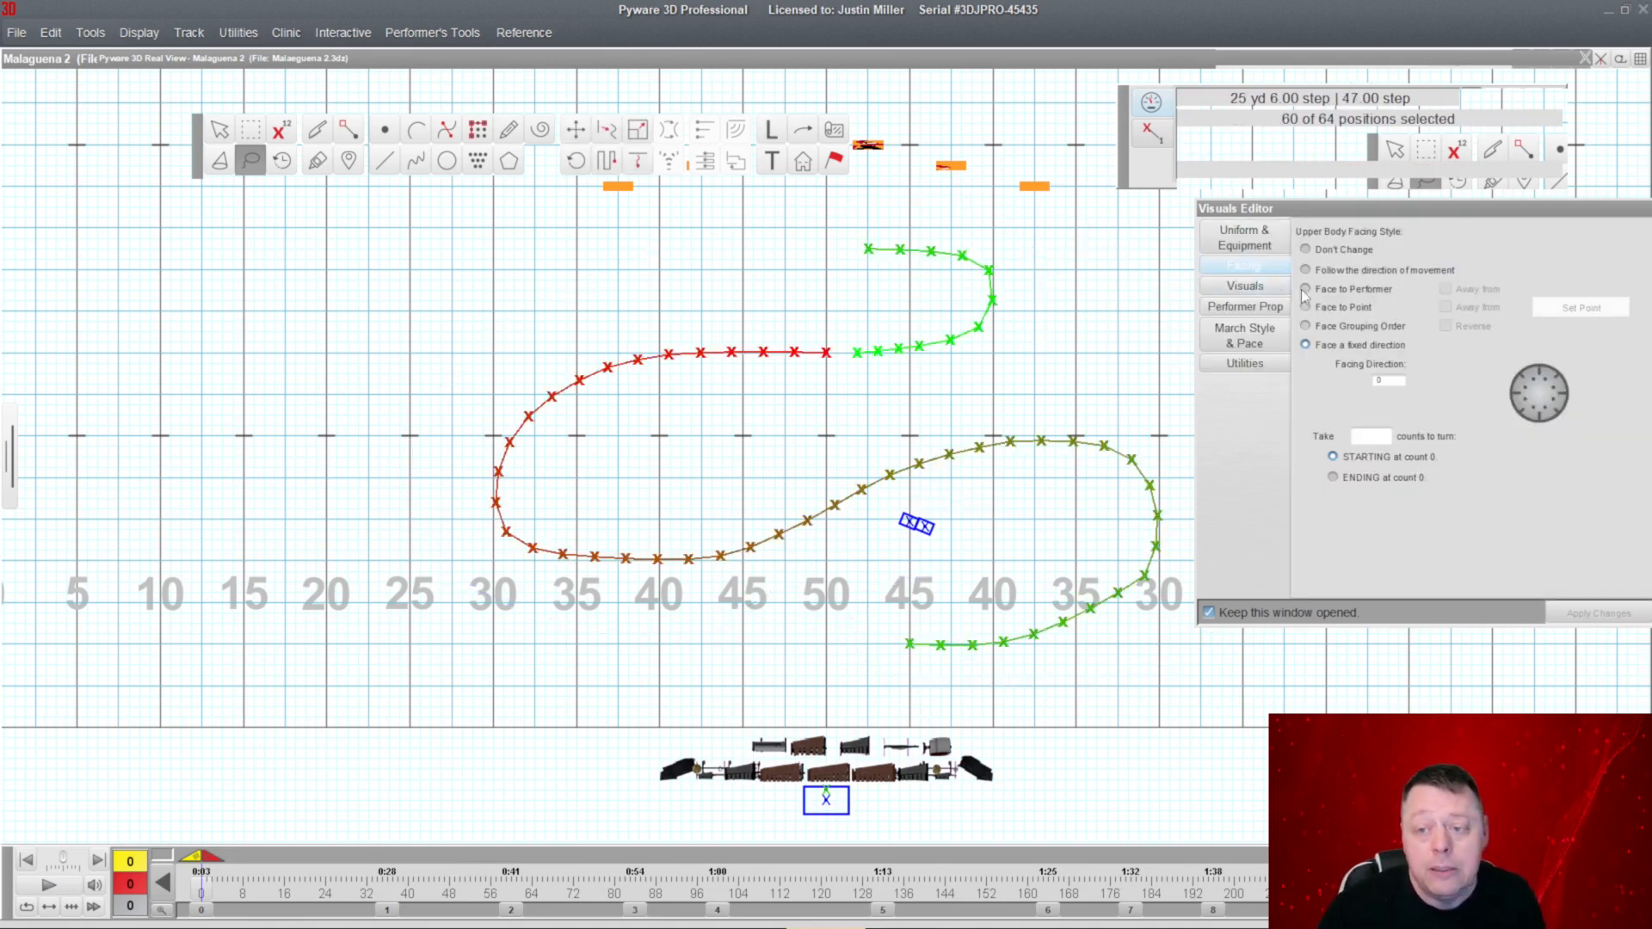
left_click(1264, 244)
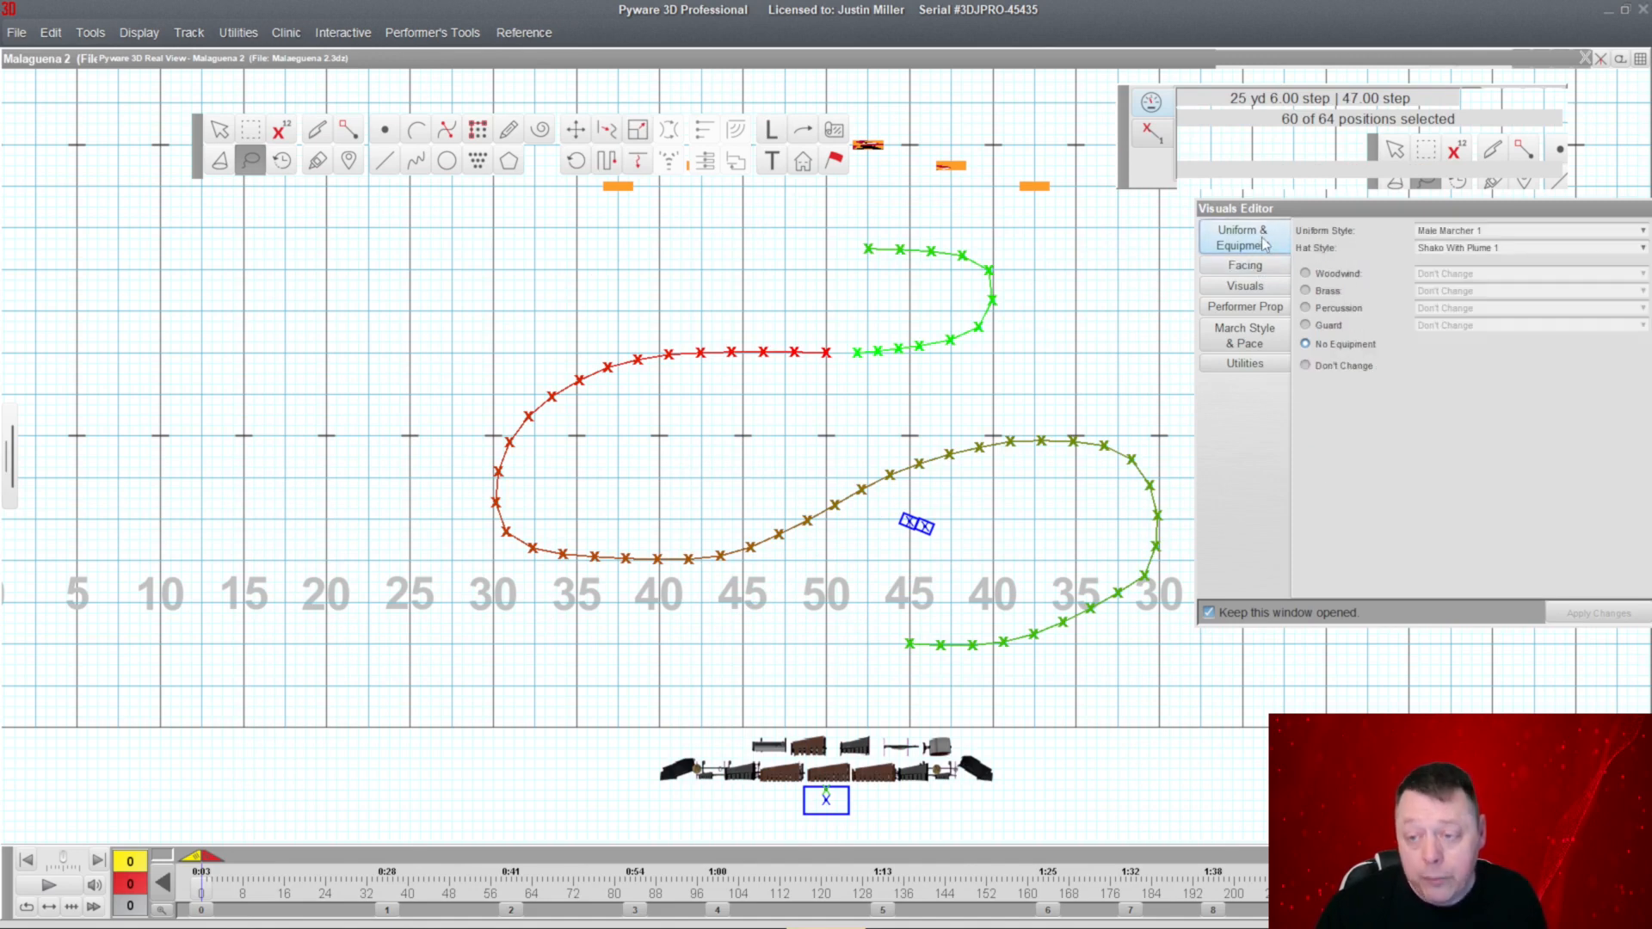
left_click(1478, 231)
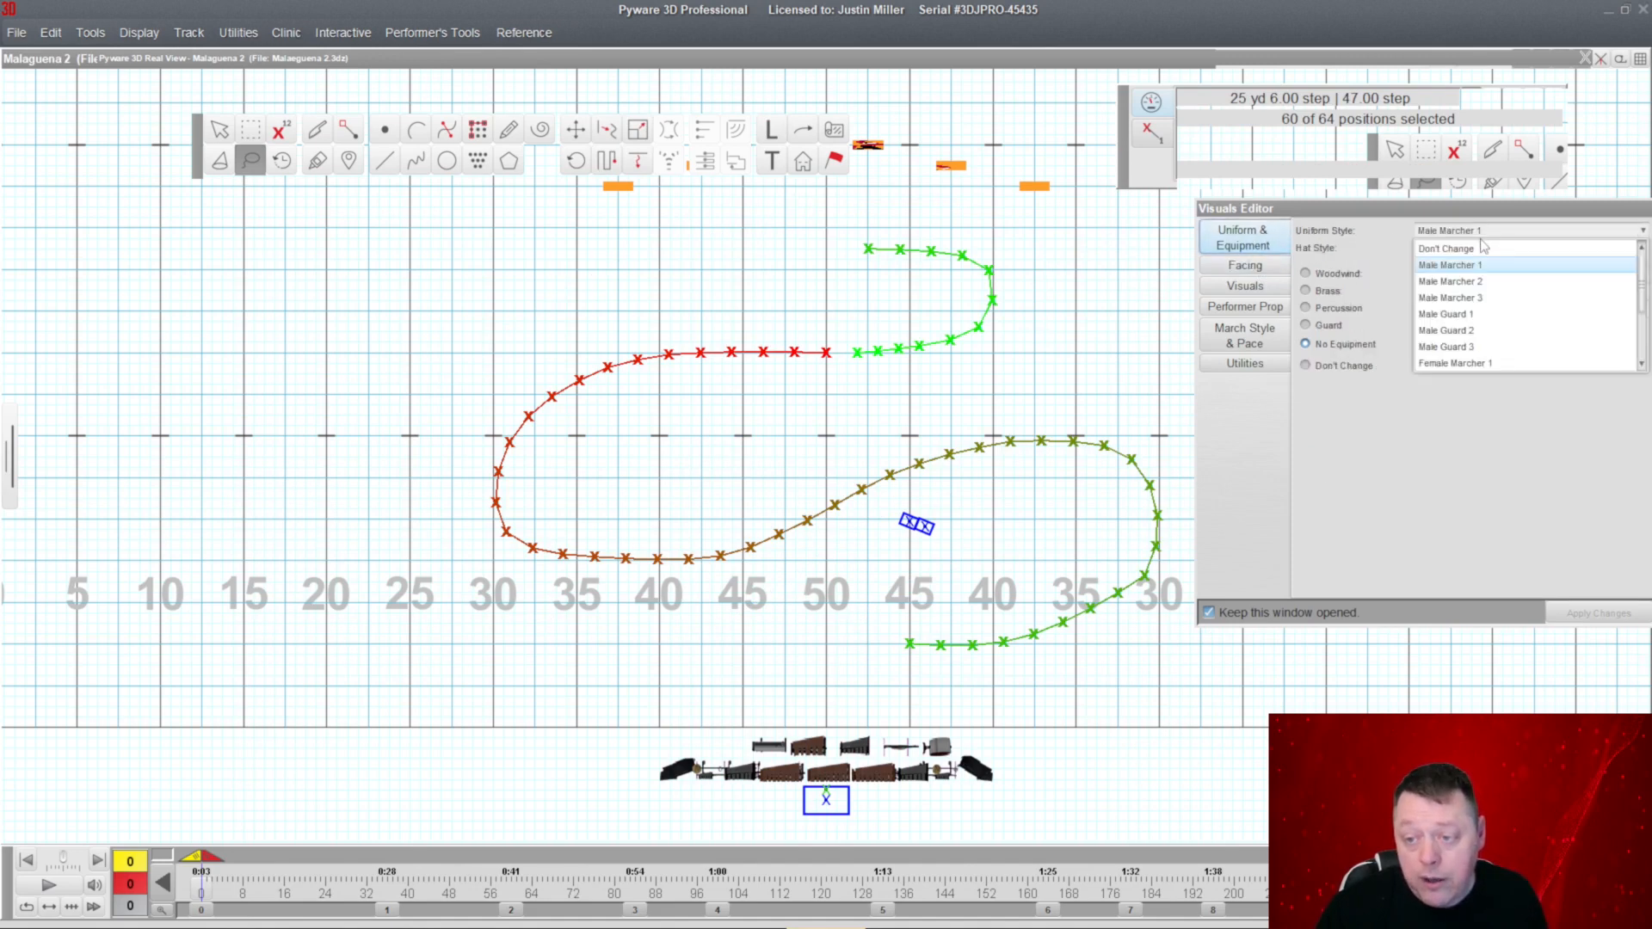
left_click(1480, 265)
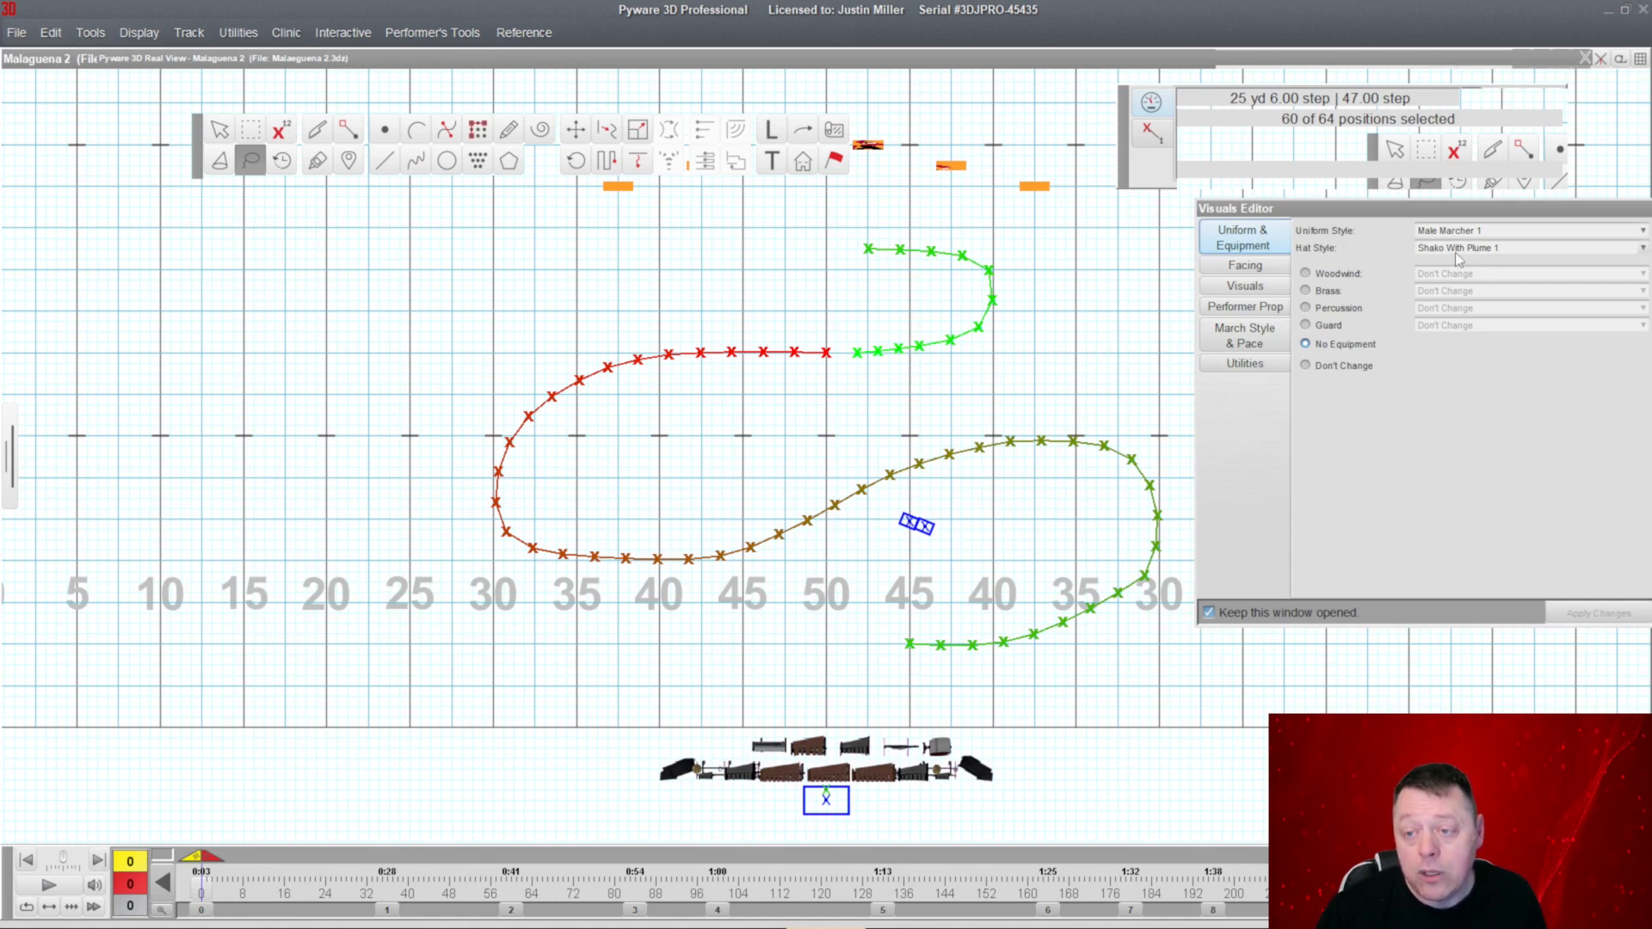
left_click(1458, 250)
left_click(1455, 279)
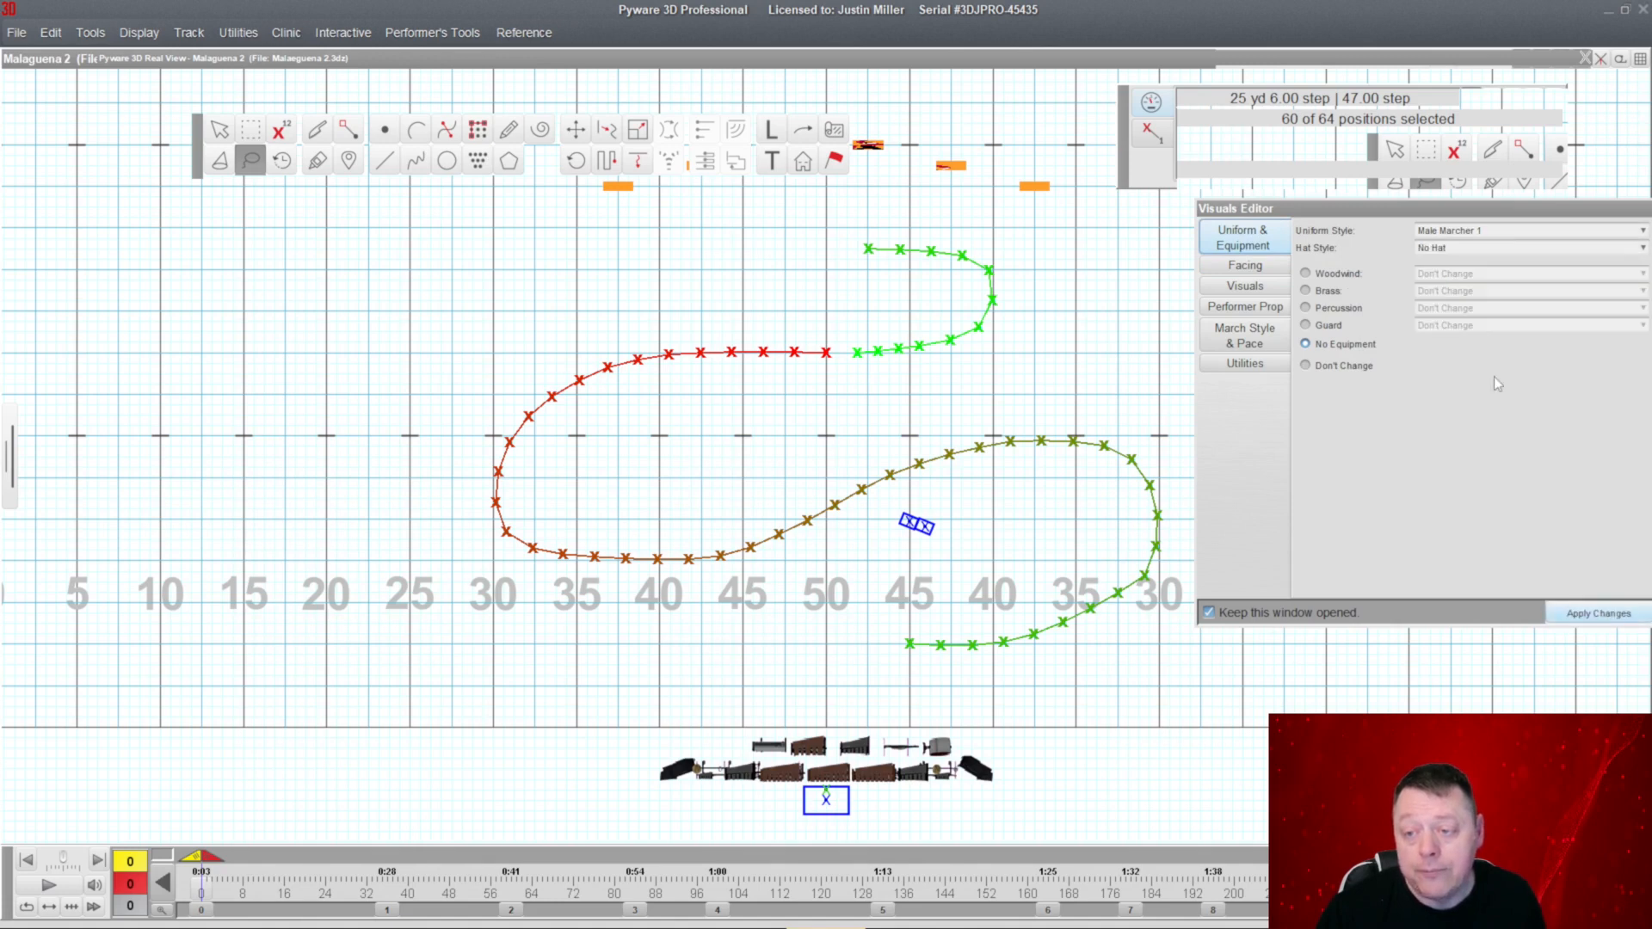
left_click(1574, 615)
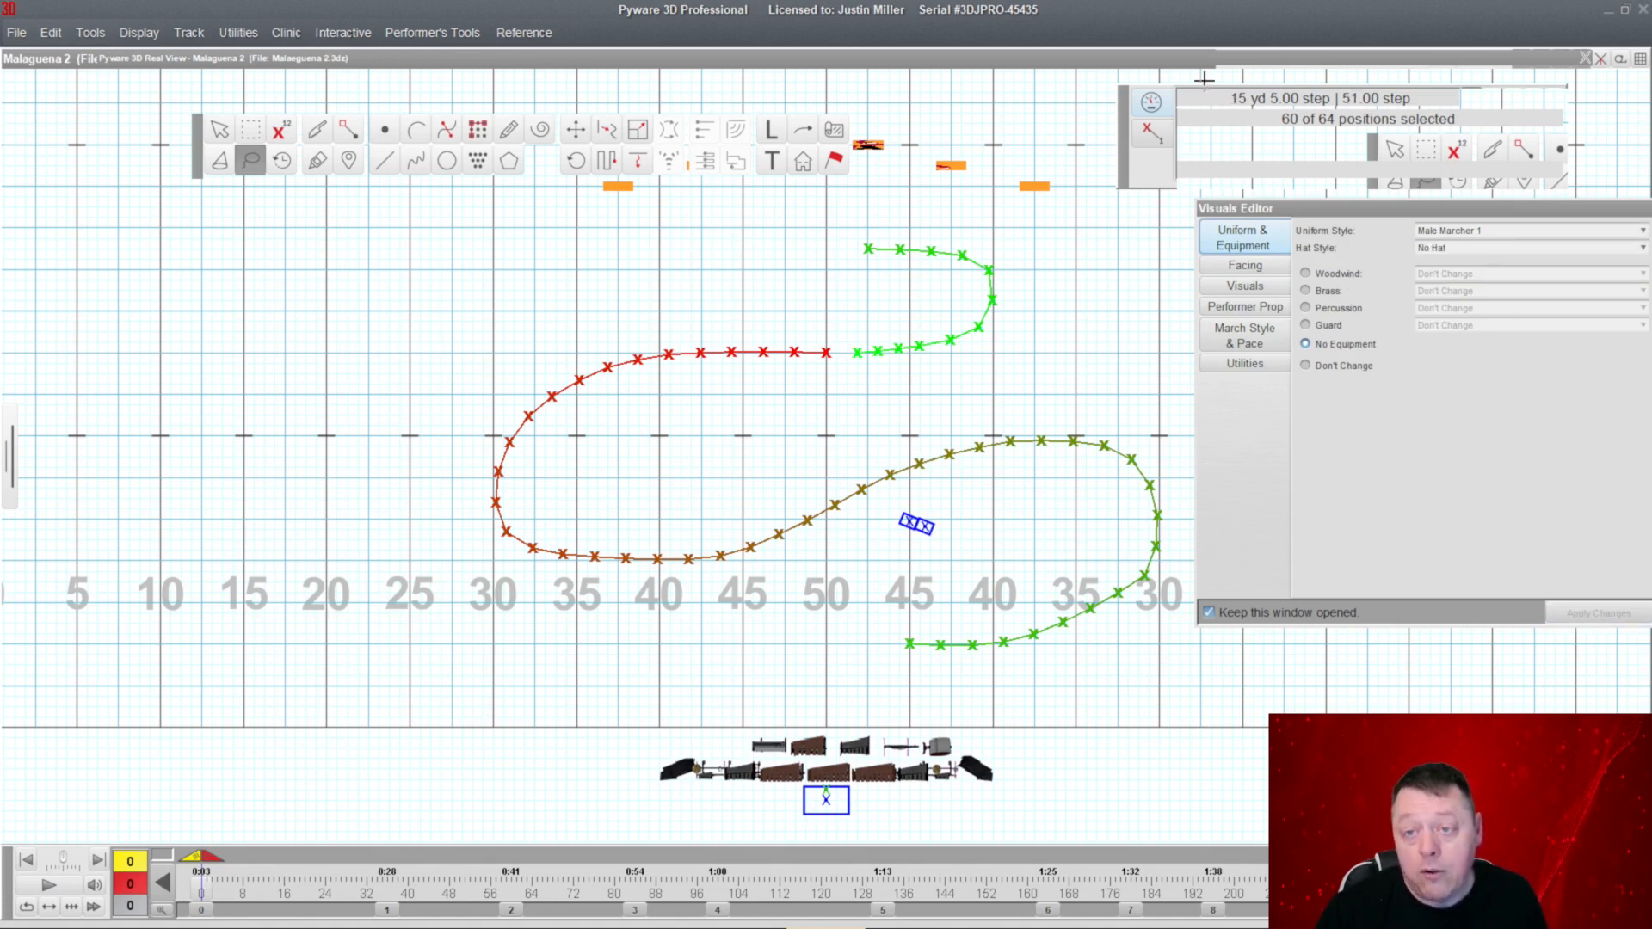
left_click(1179, 53)
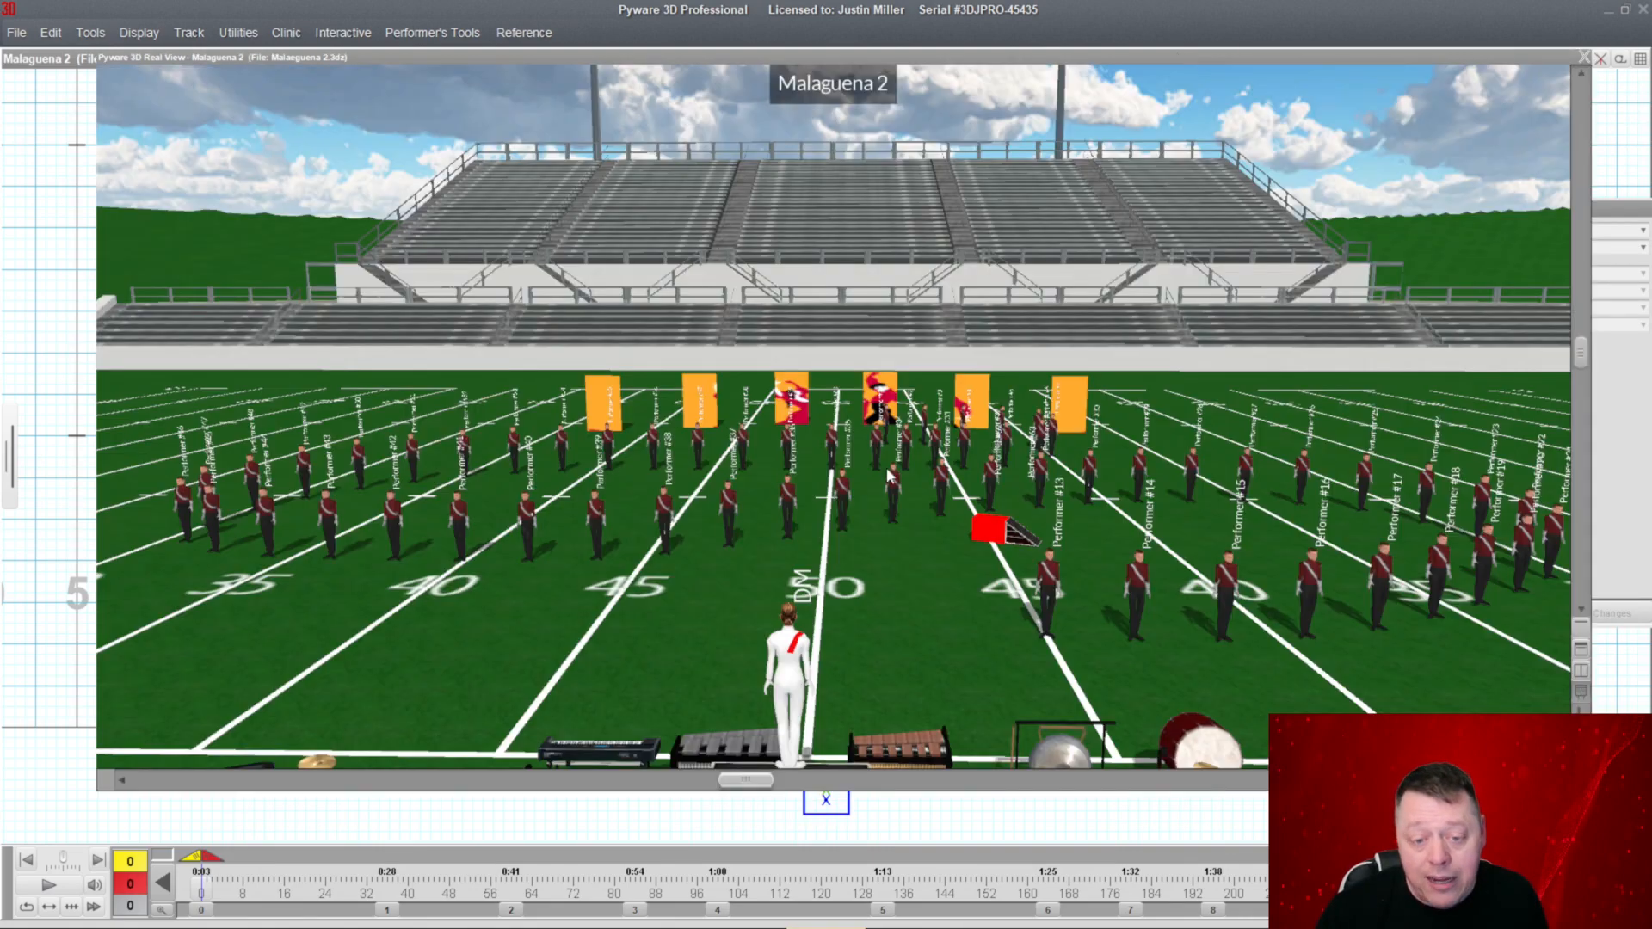
left_click(983, 58)
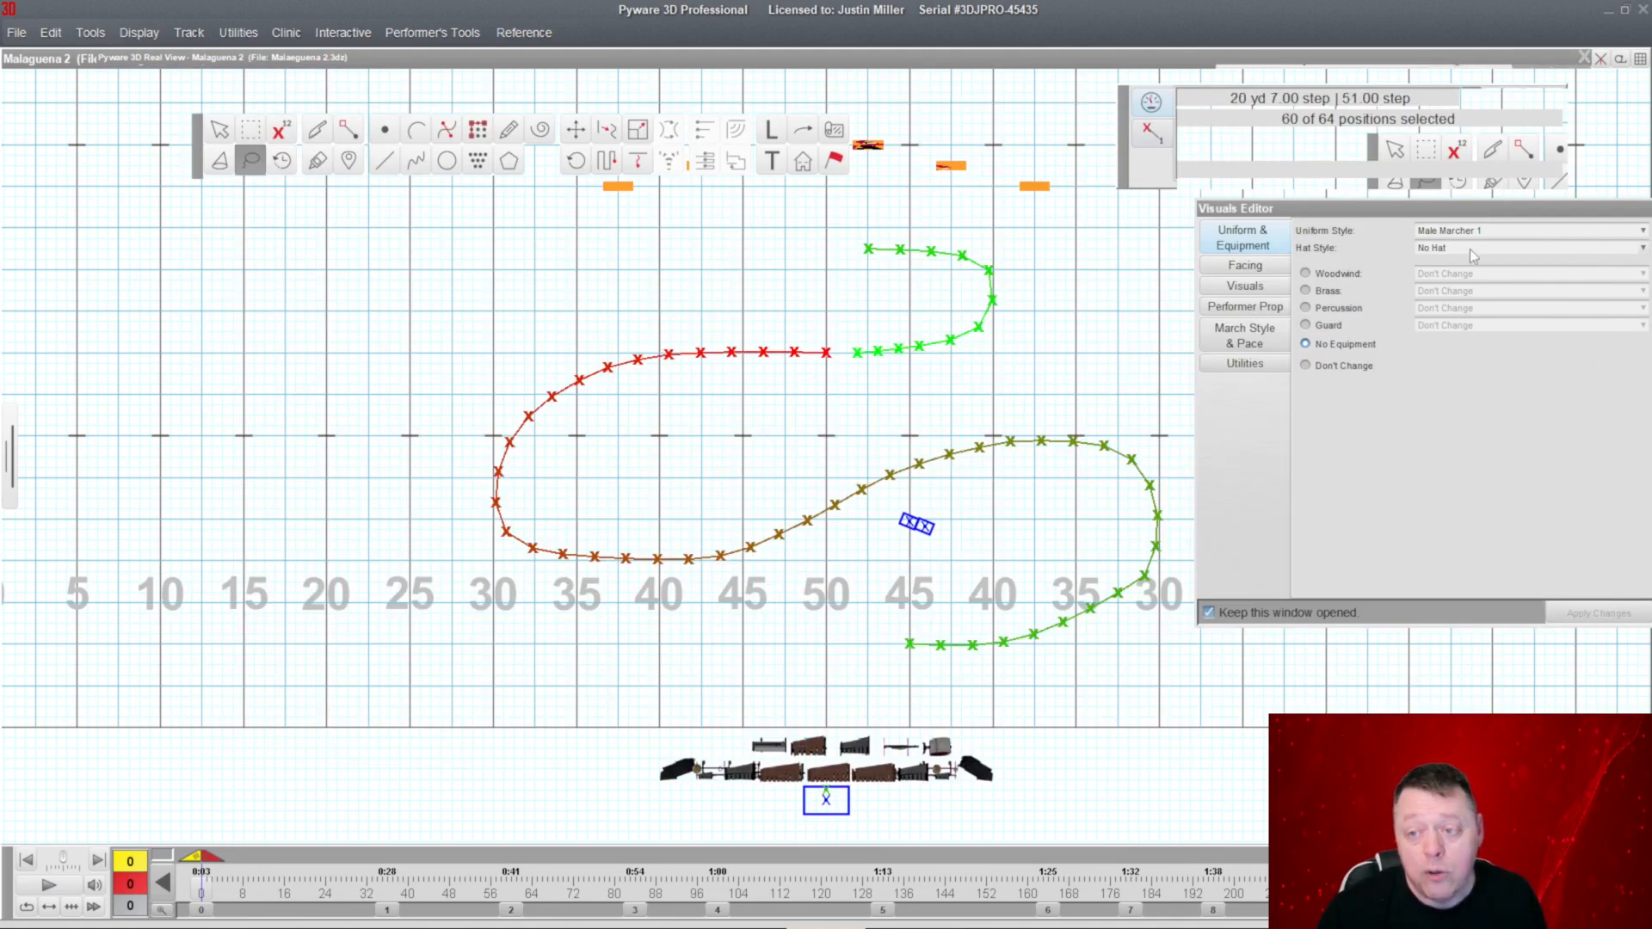
Apply the Male Marcher 2 uniform style to the selected marchers and check the band in the 3D view.
left_click(1474, 231)
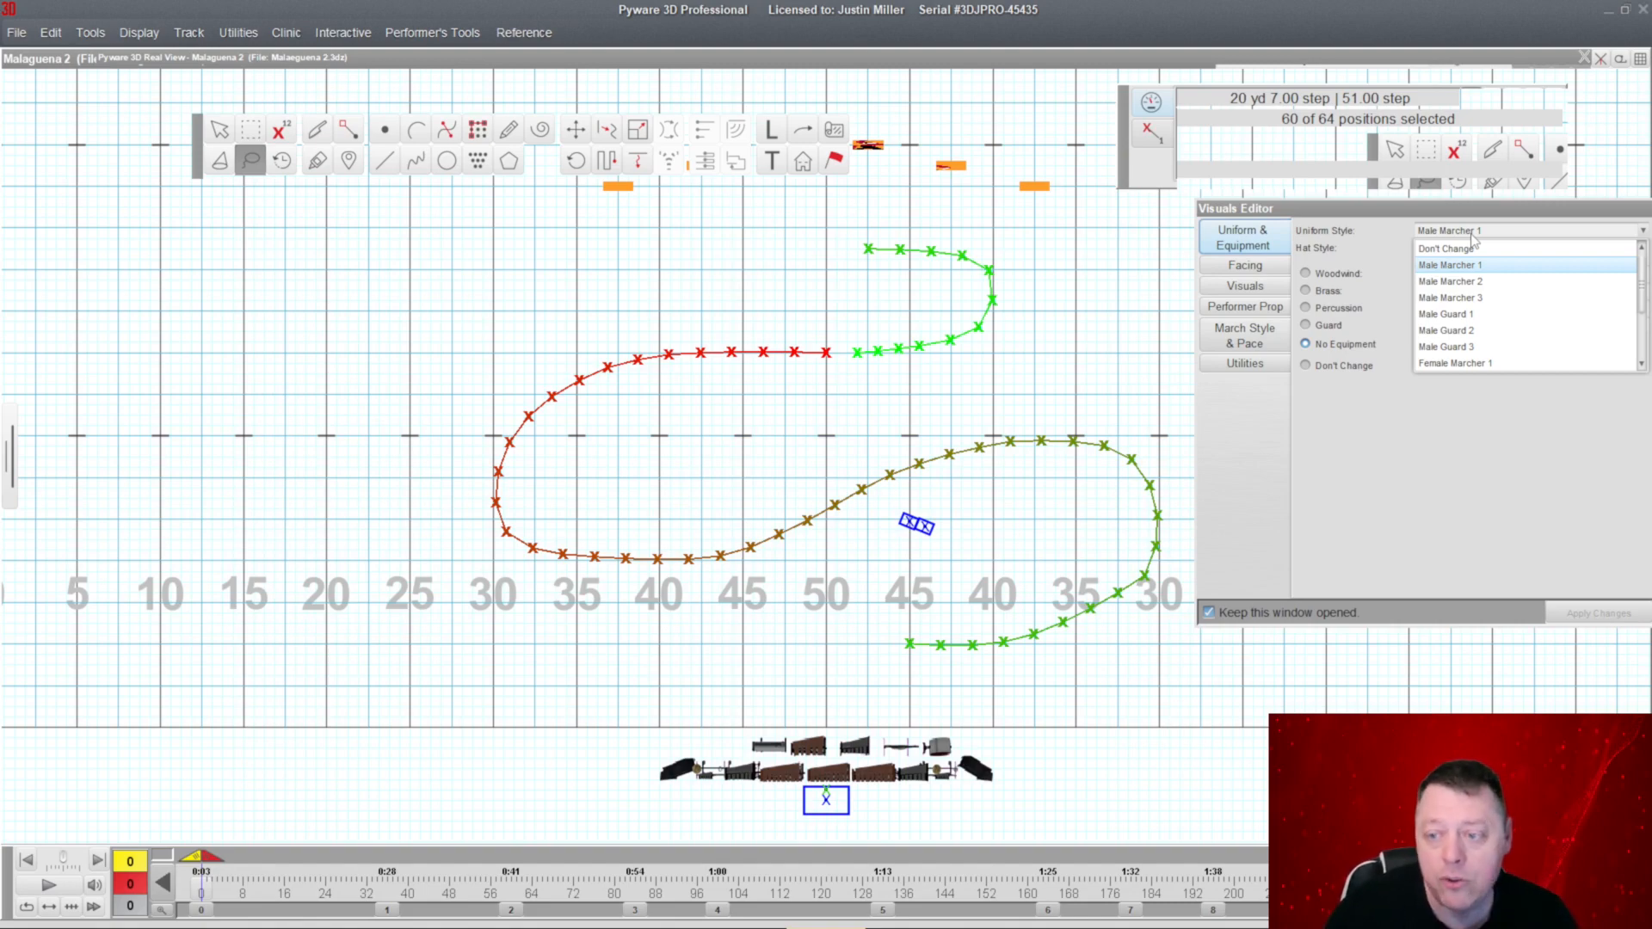
left_click(1463, 282)
left_click(1147, 58)
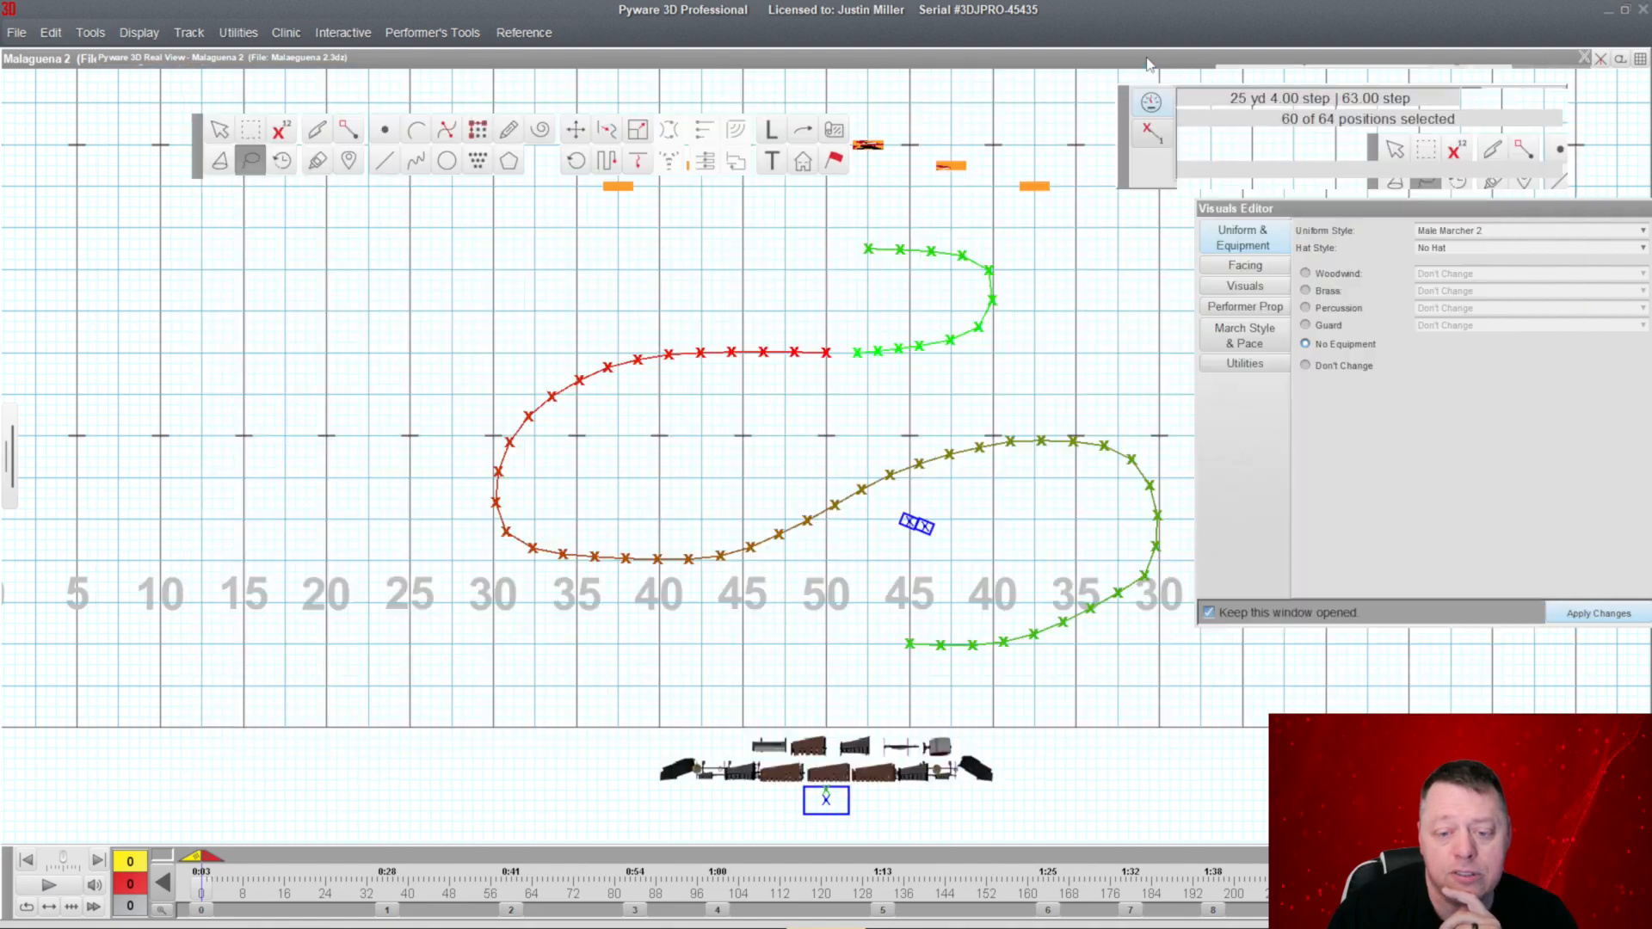
left_click(1562, 614)
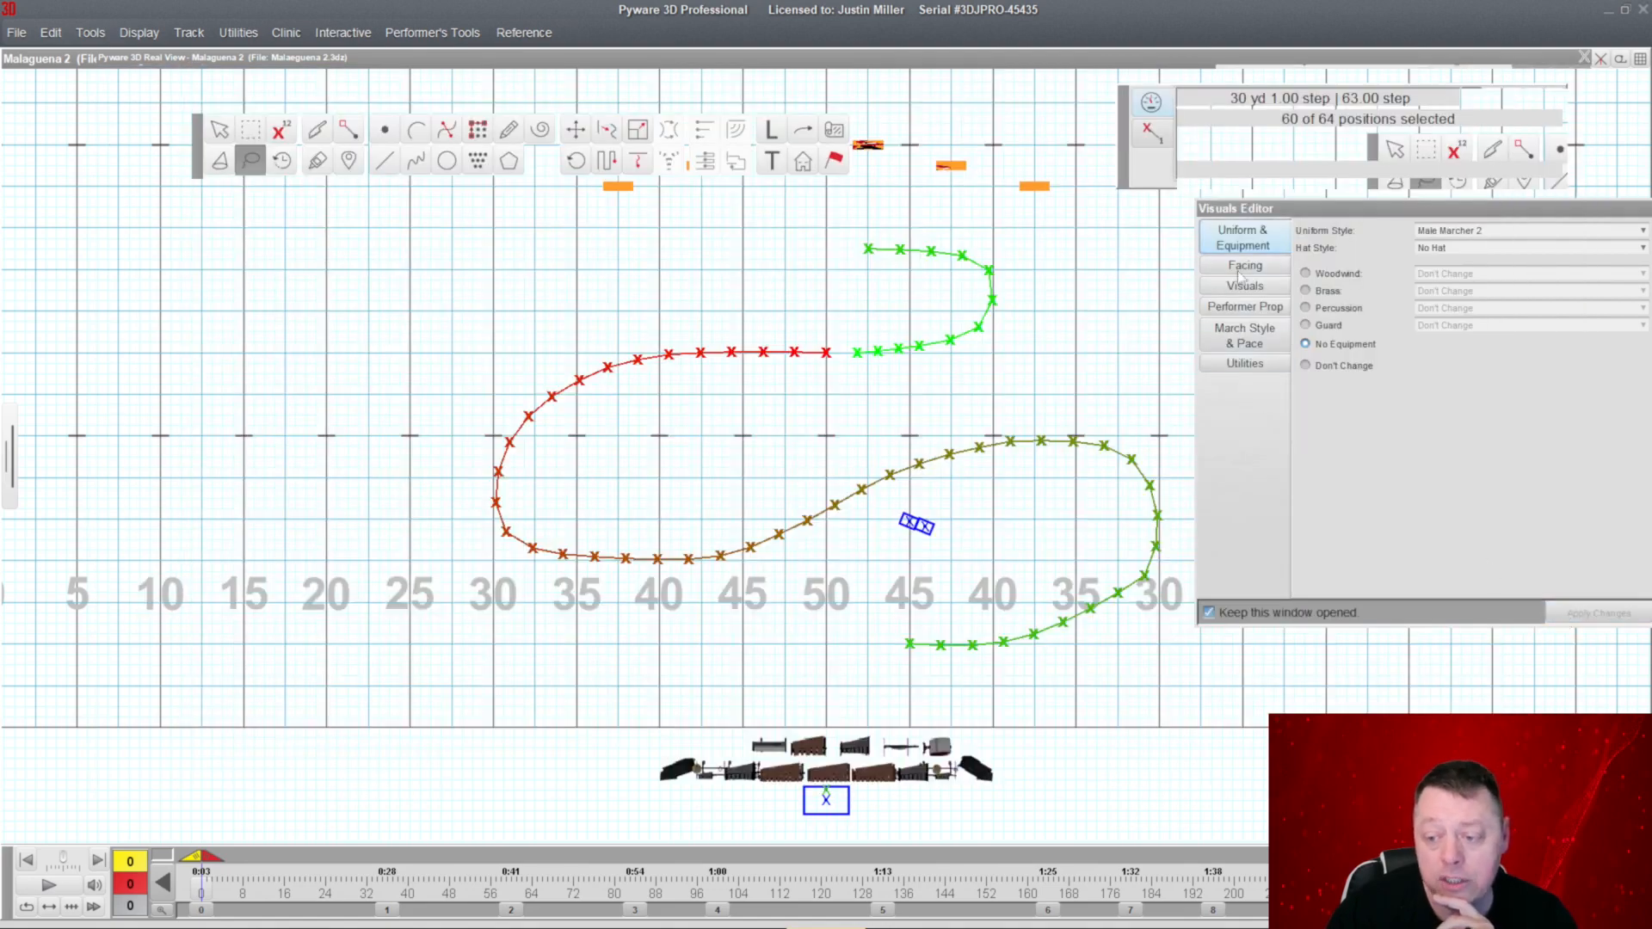
left_click(957, 61)
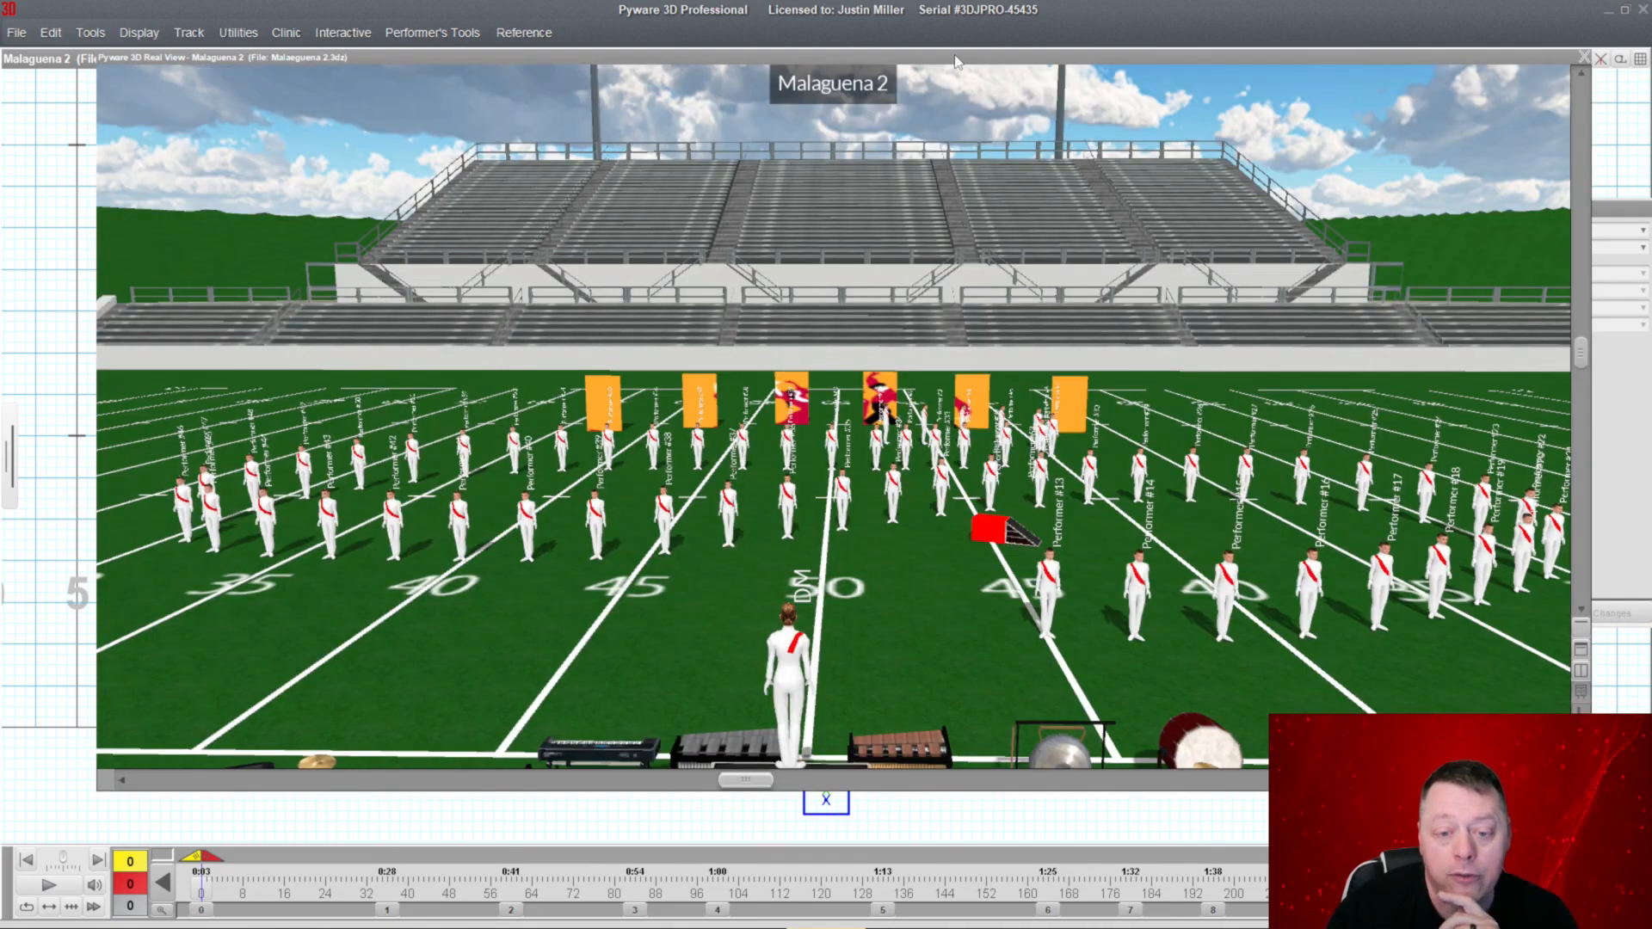
double_click(958, 61)
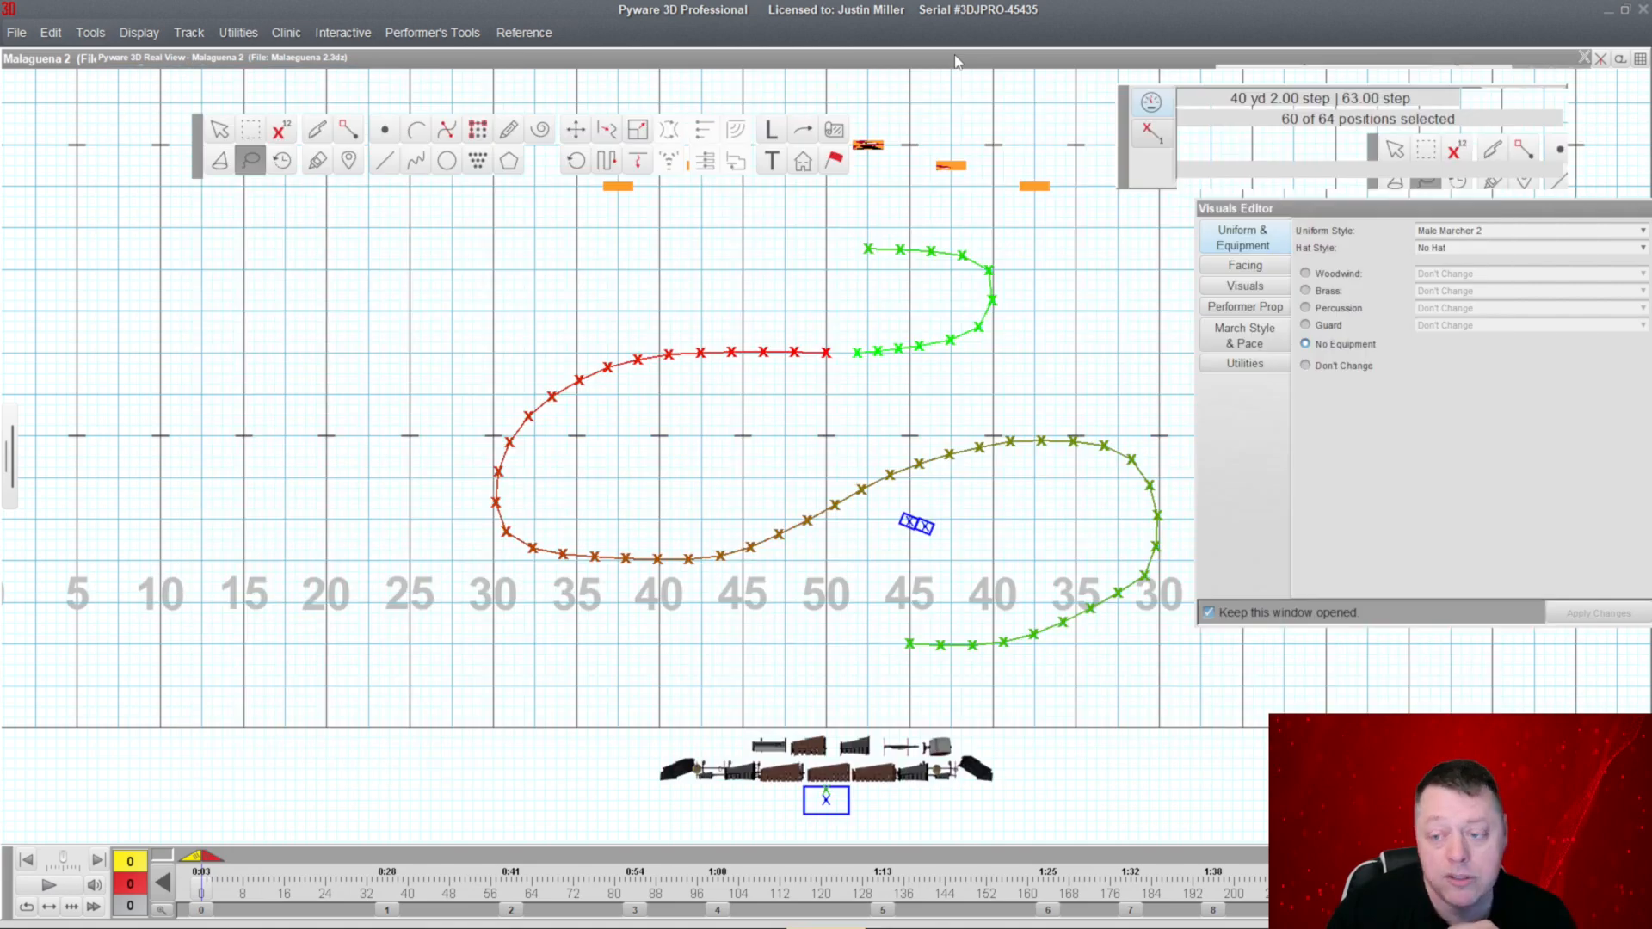
Apply the Male Marcher 3 uniform style to the selected marchers and check the band, podium and pit in the 3D view.
left_click(1465, 230)
left_click(1469, 300)
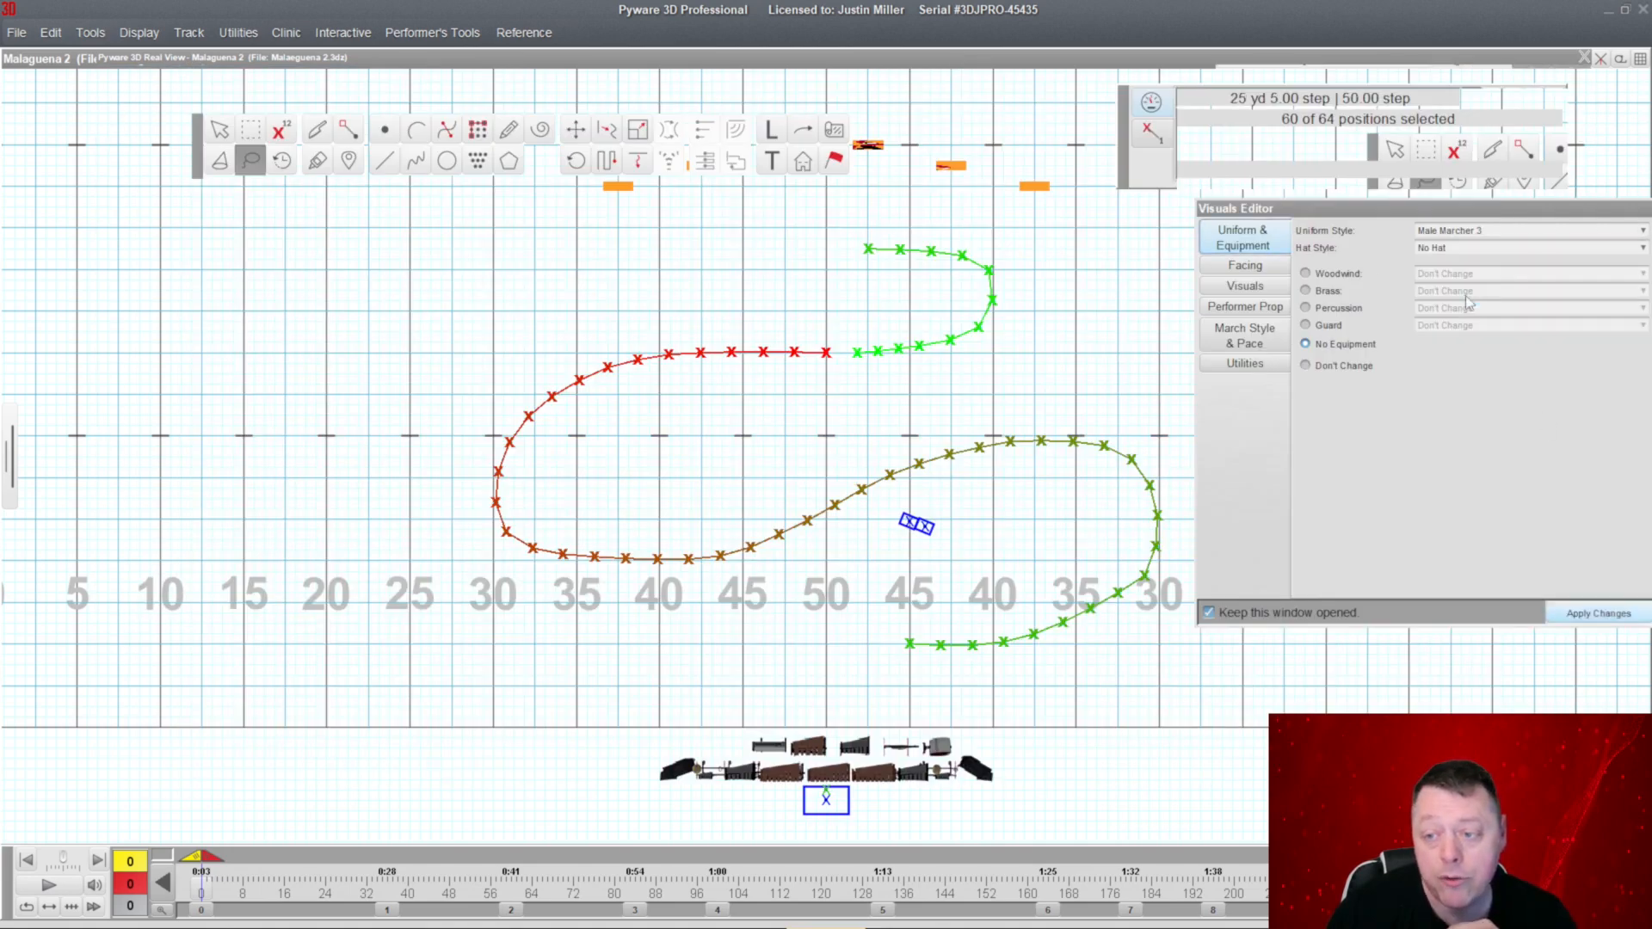
left_click(1593, 614)
double_click(1058, 62)
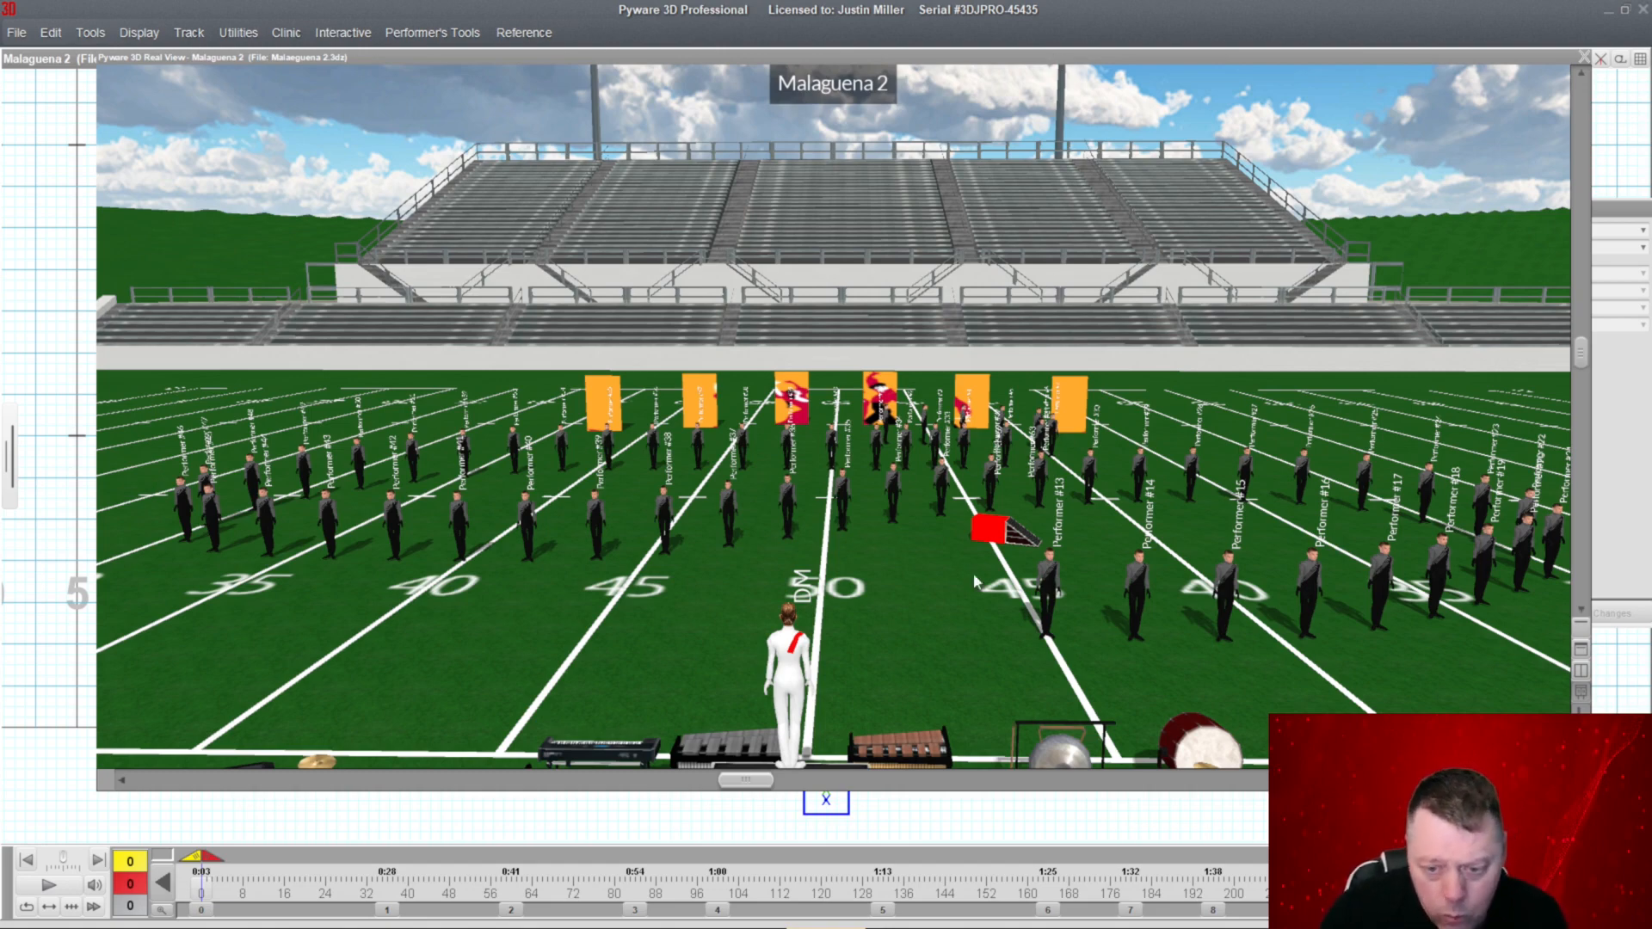
mouse_move(855, 601)
left_mouse_down()
mouse_move(1179, 538)
mouse_move(850, 564)
mouse_move(871, 602)
mouse_move(869, 581)
left_mouse_up()
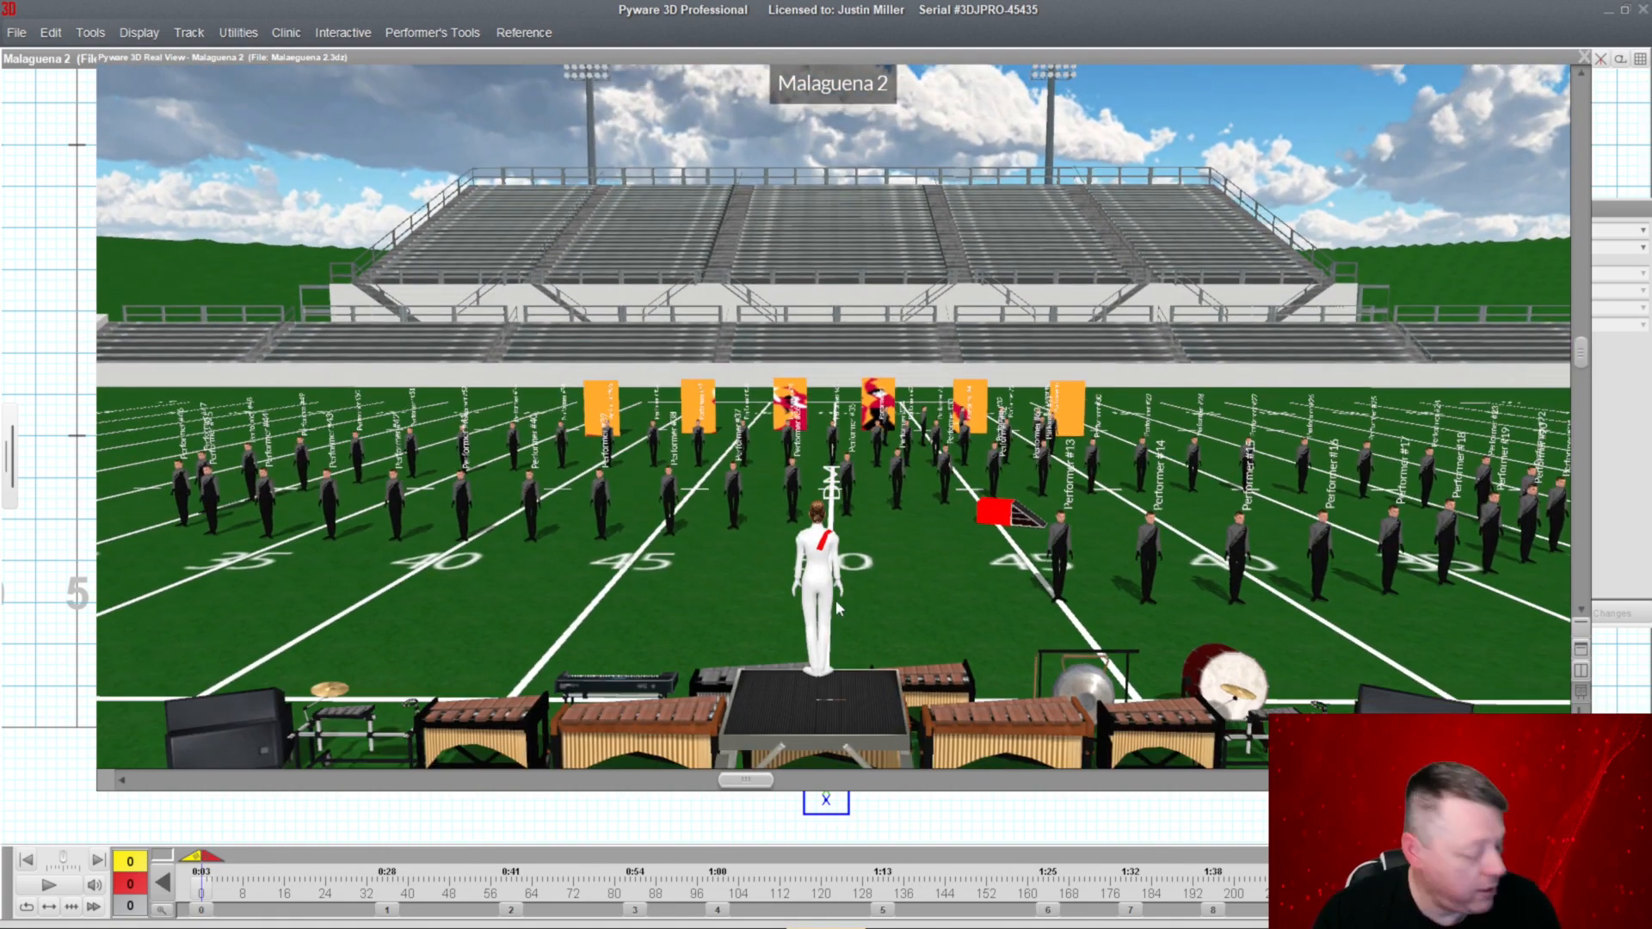
scroll(835, 601, "down", 4)
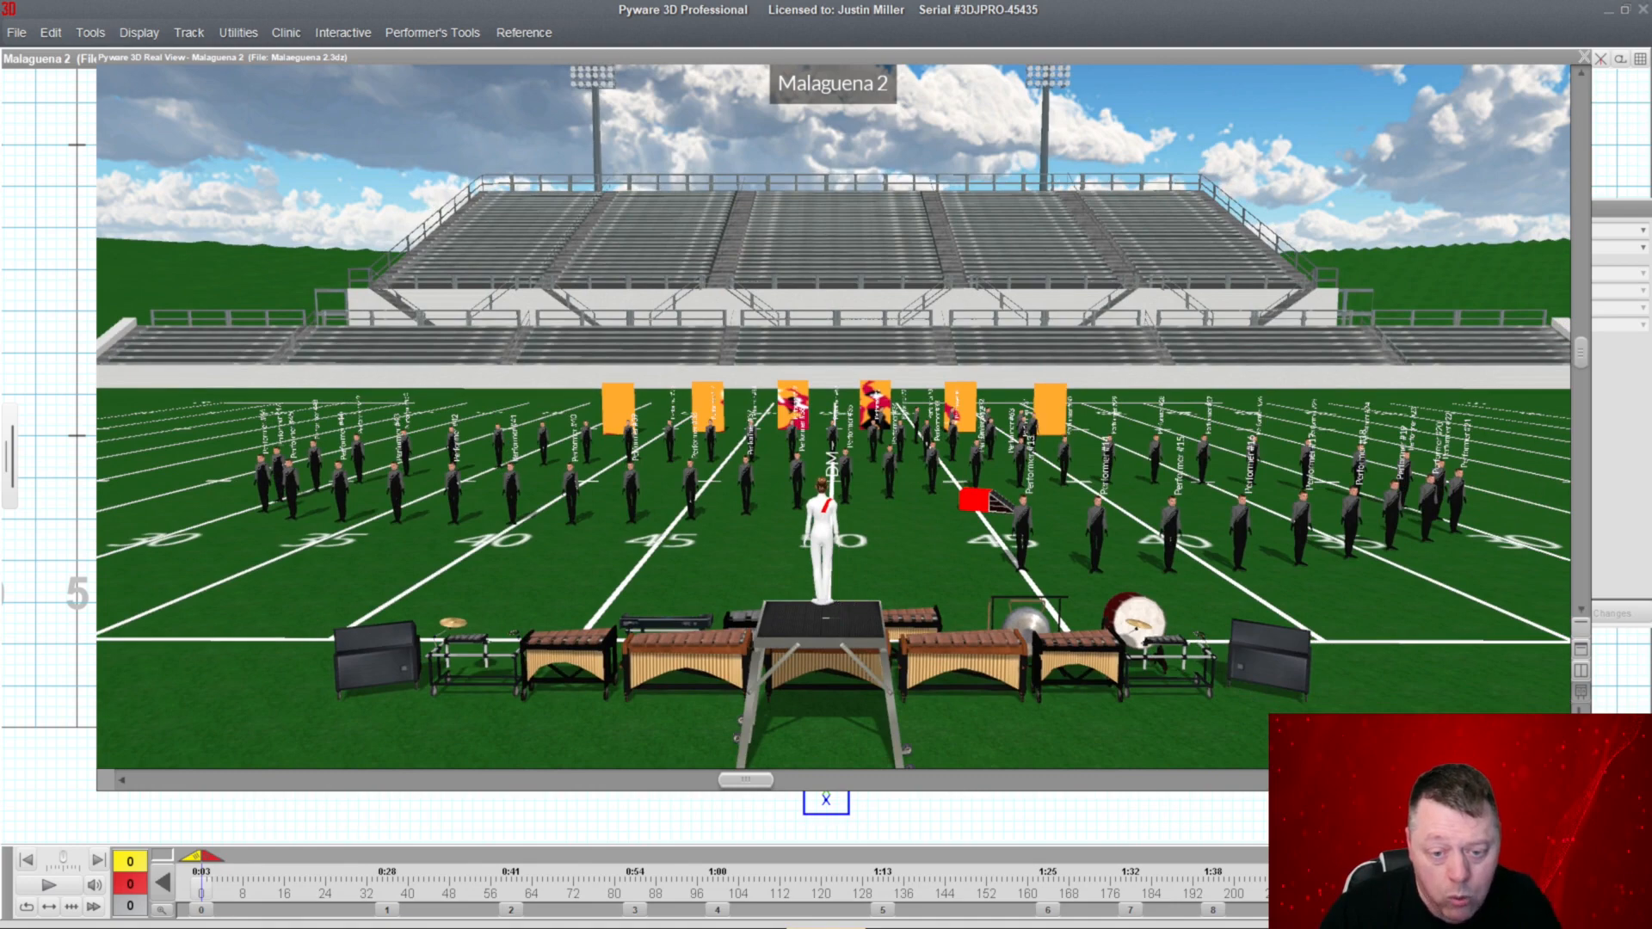
scroll(861, 603, "up", 4)
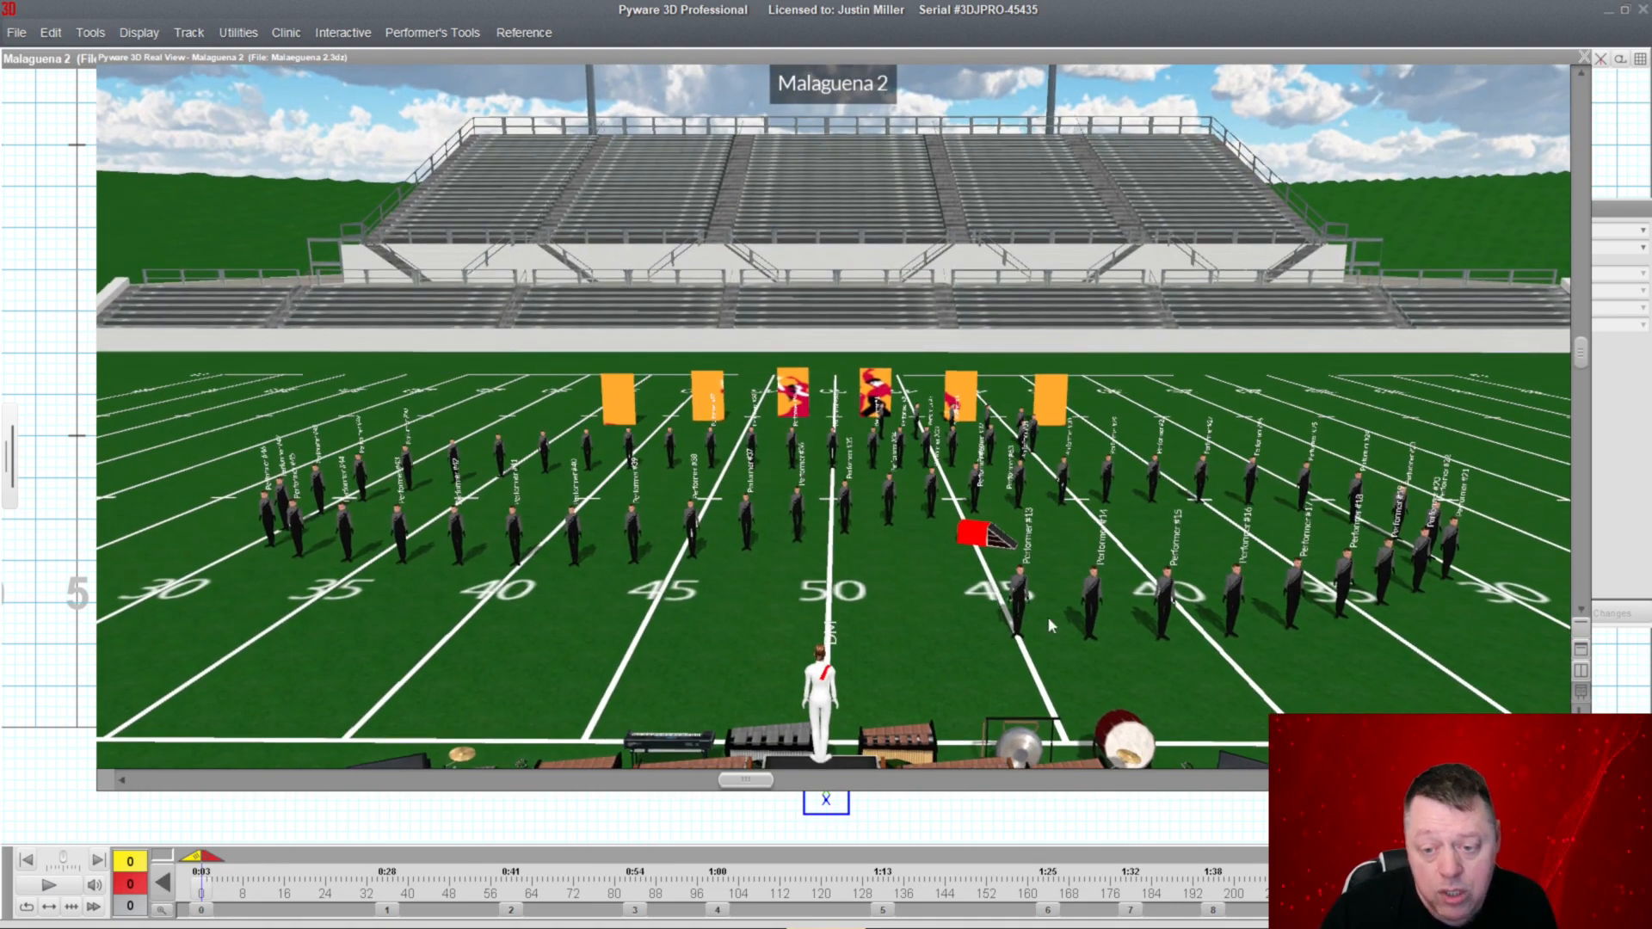
double_click(842, 56)
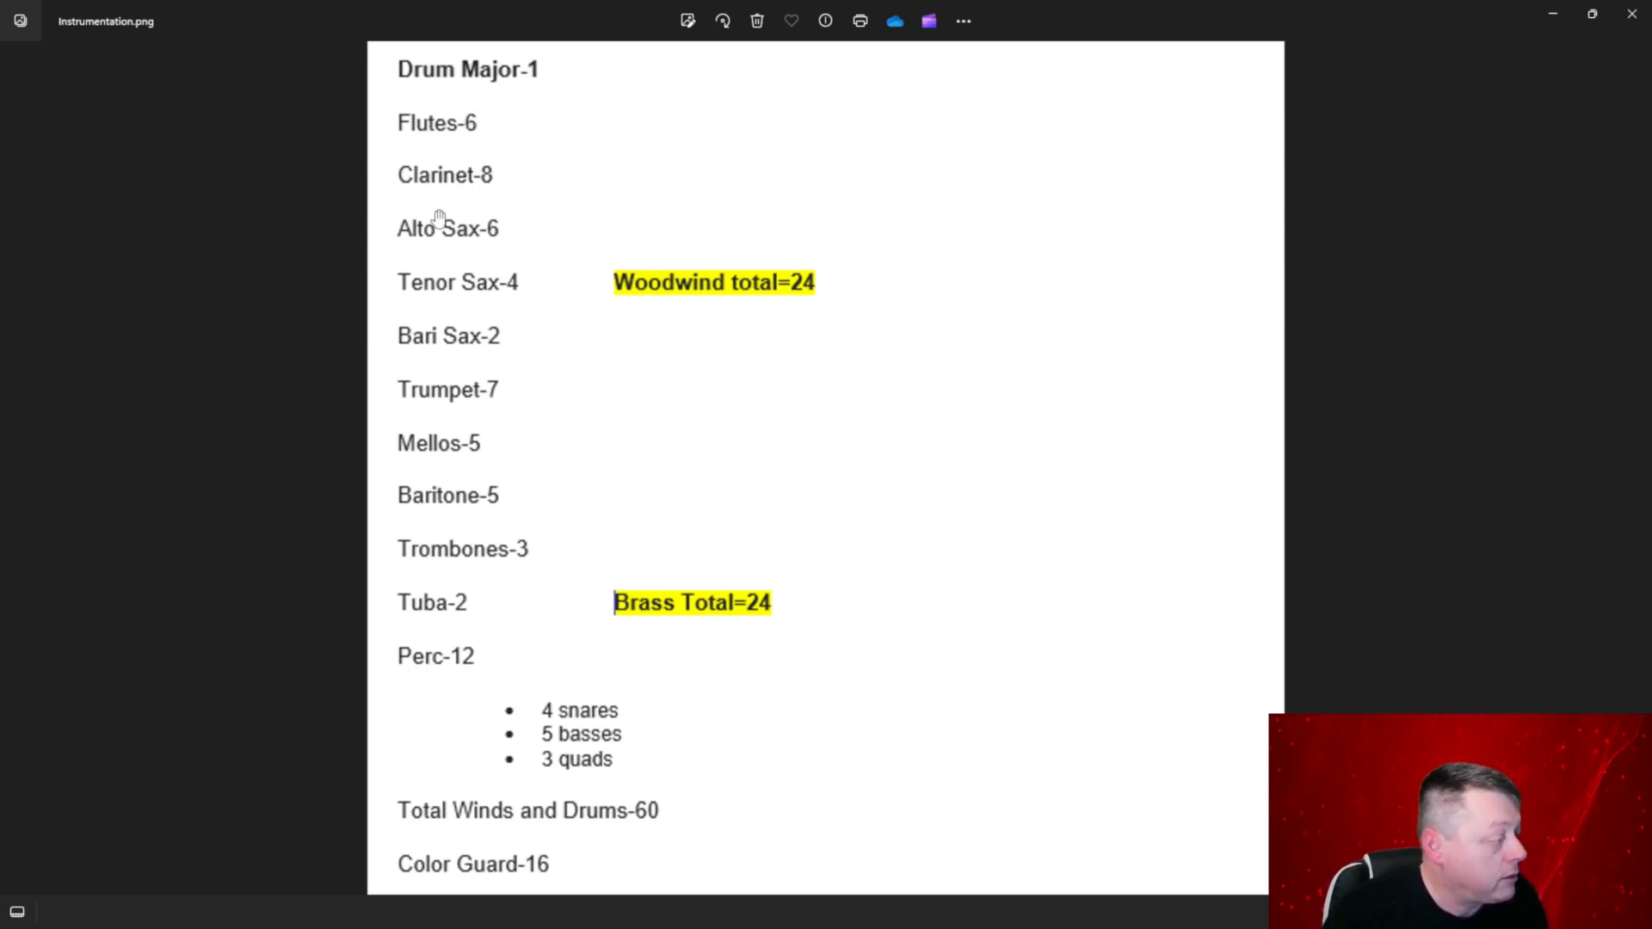
Return from the instrumentation list to Pyware 3D and select only the six marchers at the front end of the curved form.
key("alt+Tab")
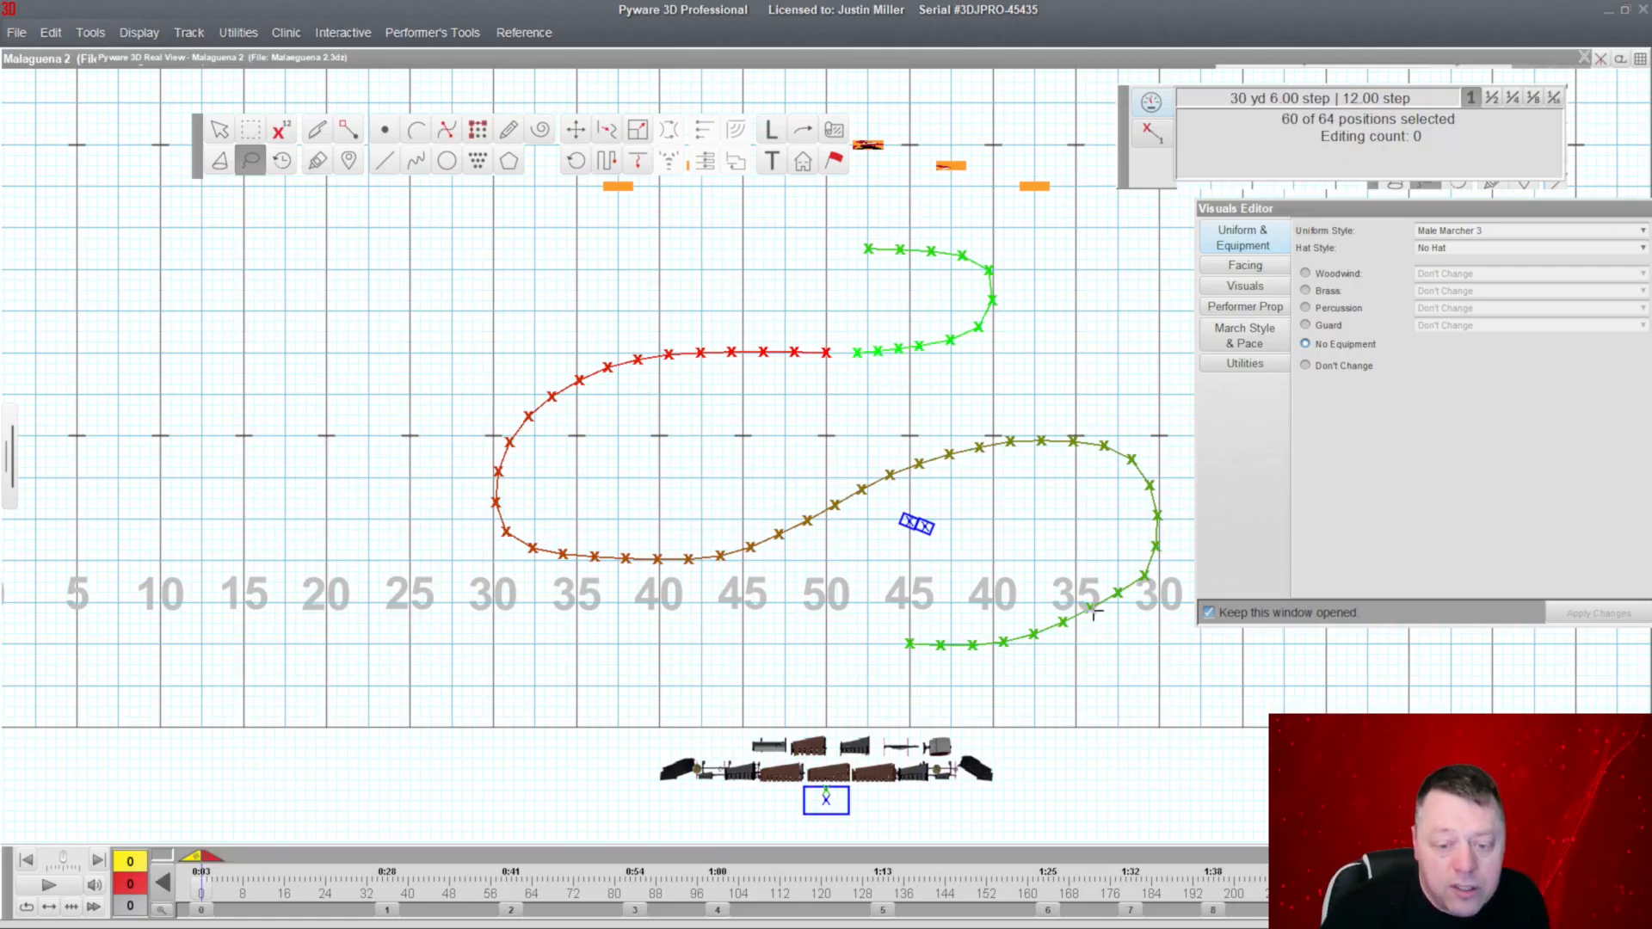
left_click(250, 129)
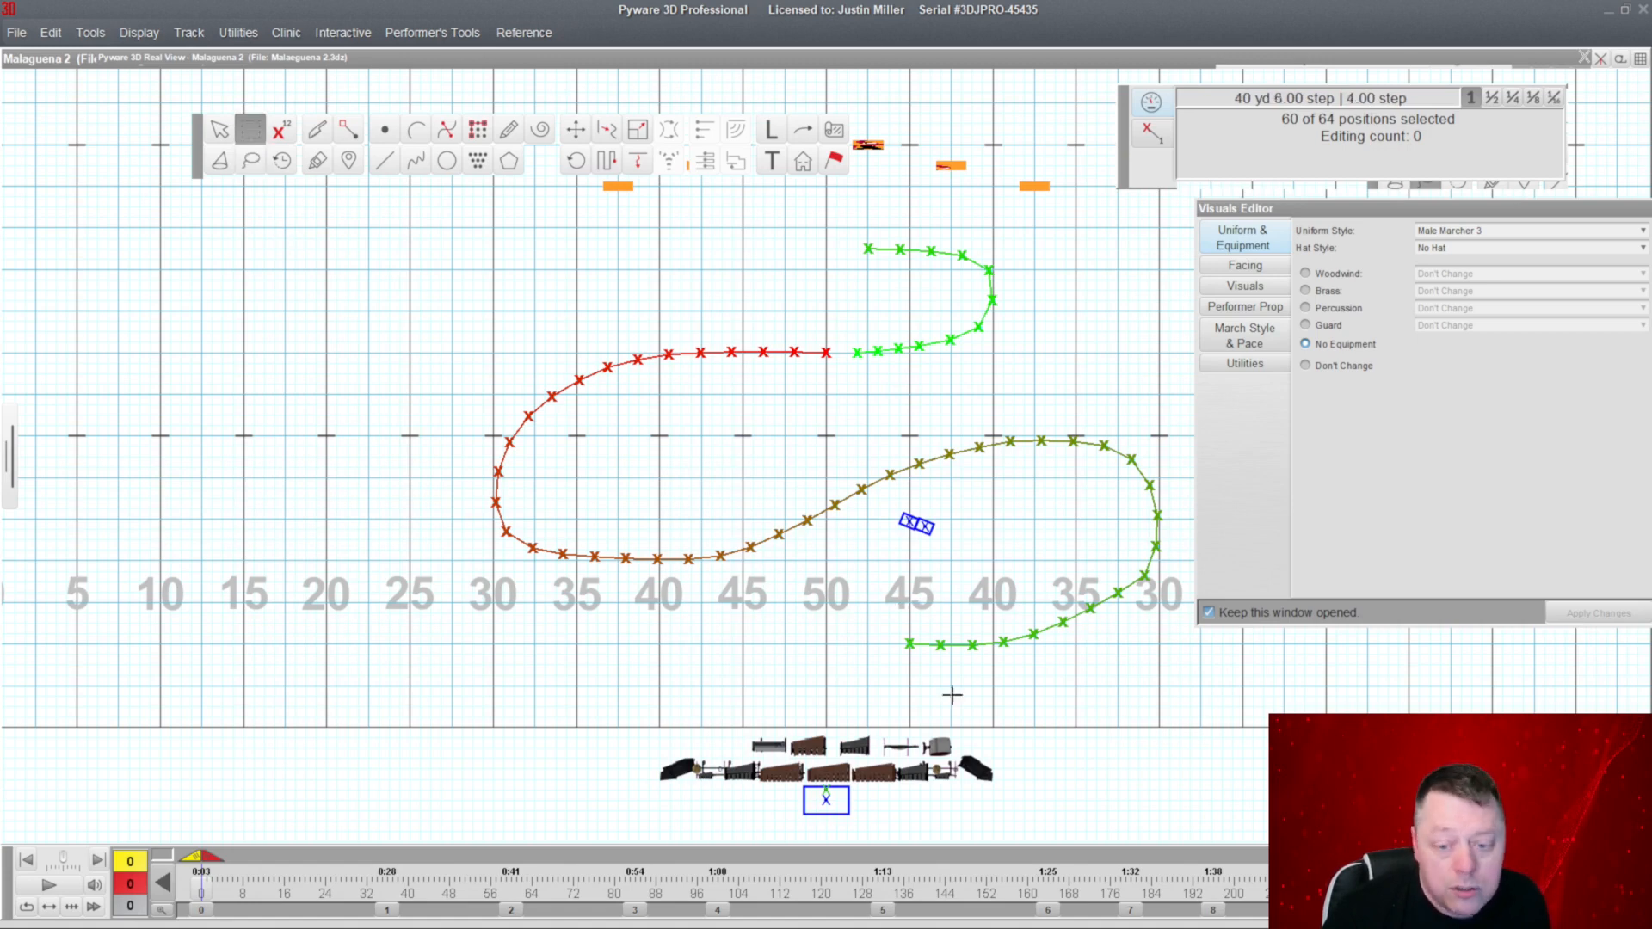
left_click_drag(1076, 627, 866, 670)
left_click_drag(888, 607, 1073, 684)
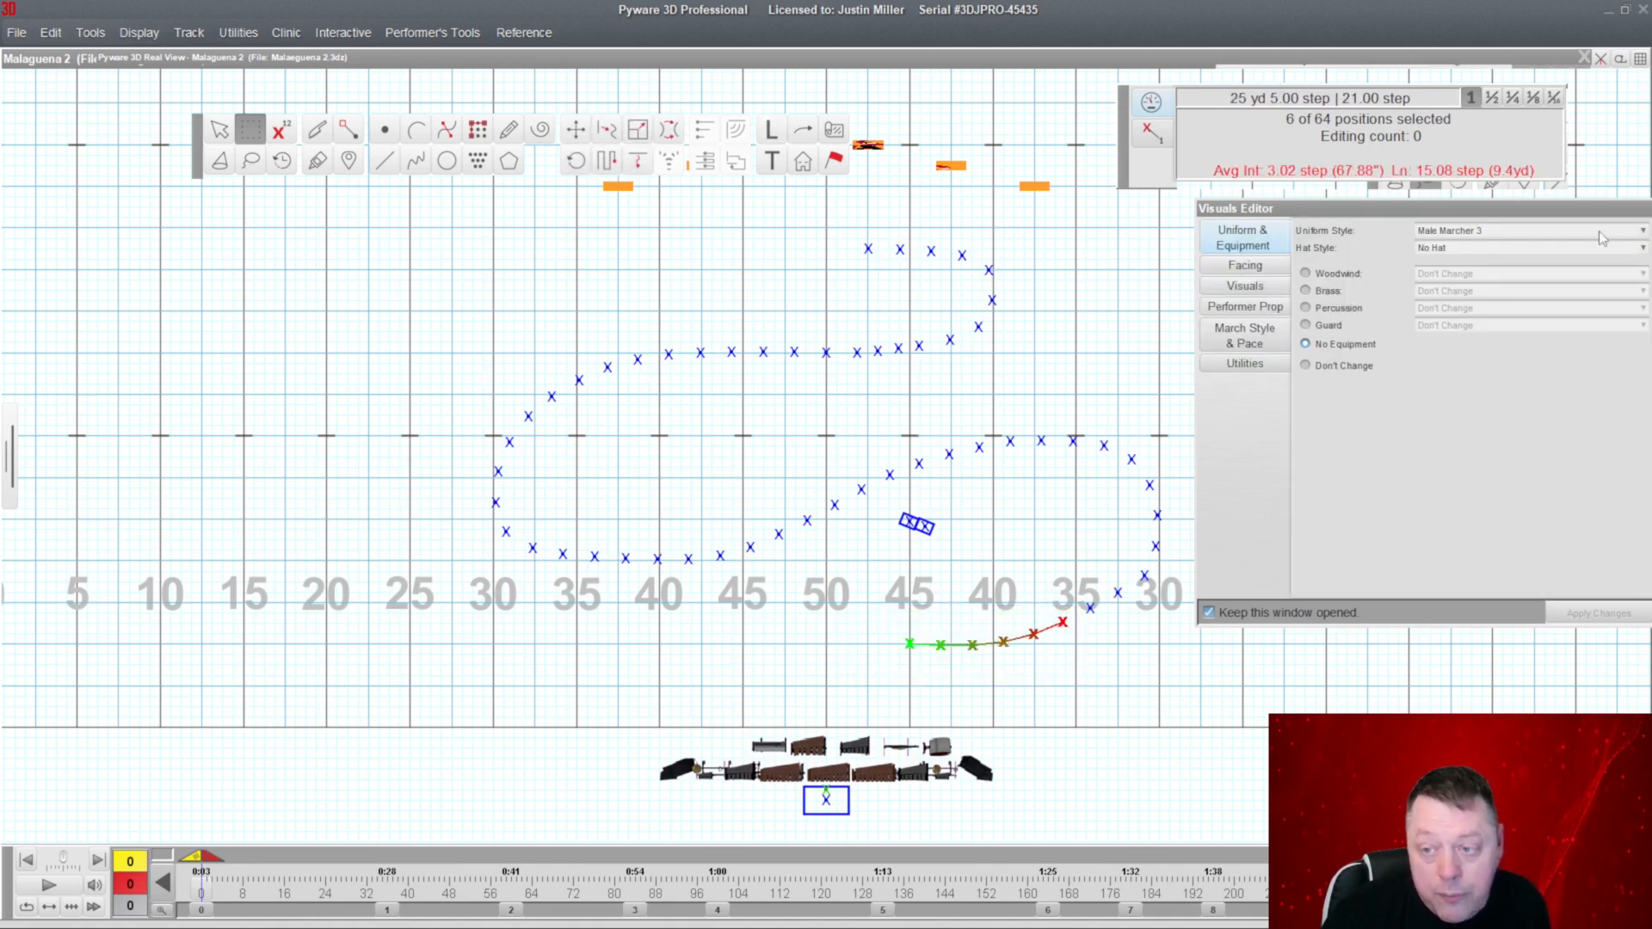
left_click(777, 133)
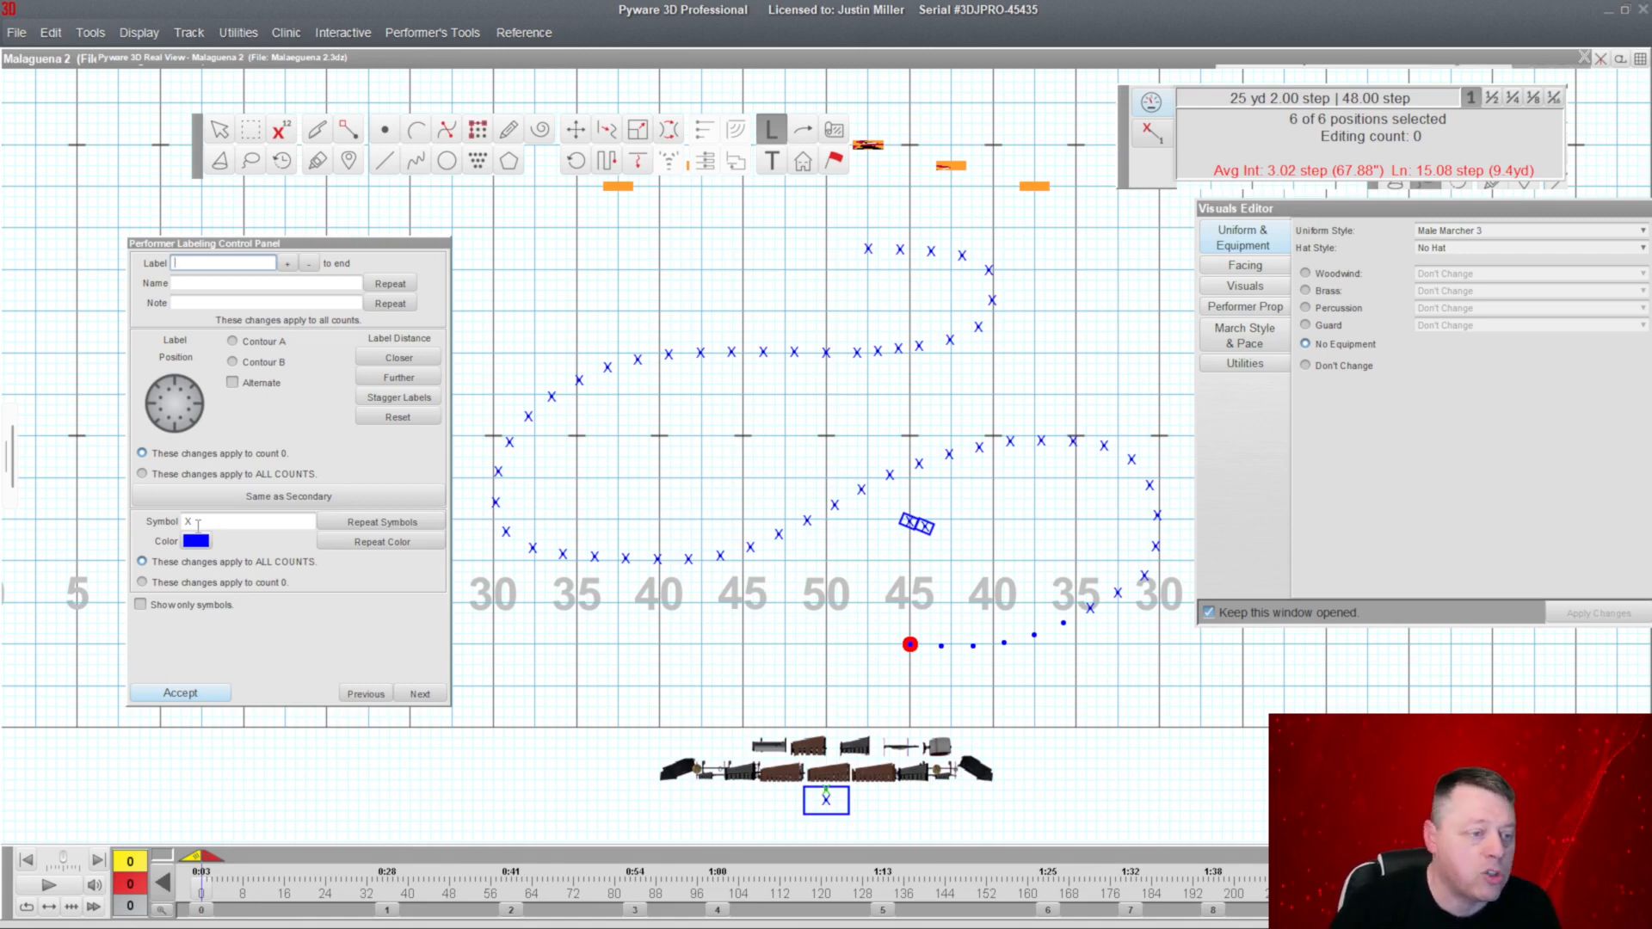
left_click(220, 133)
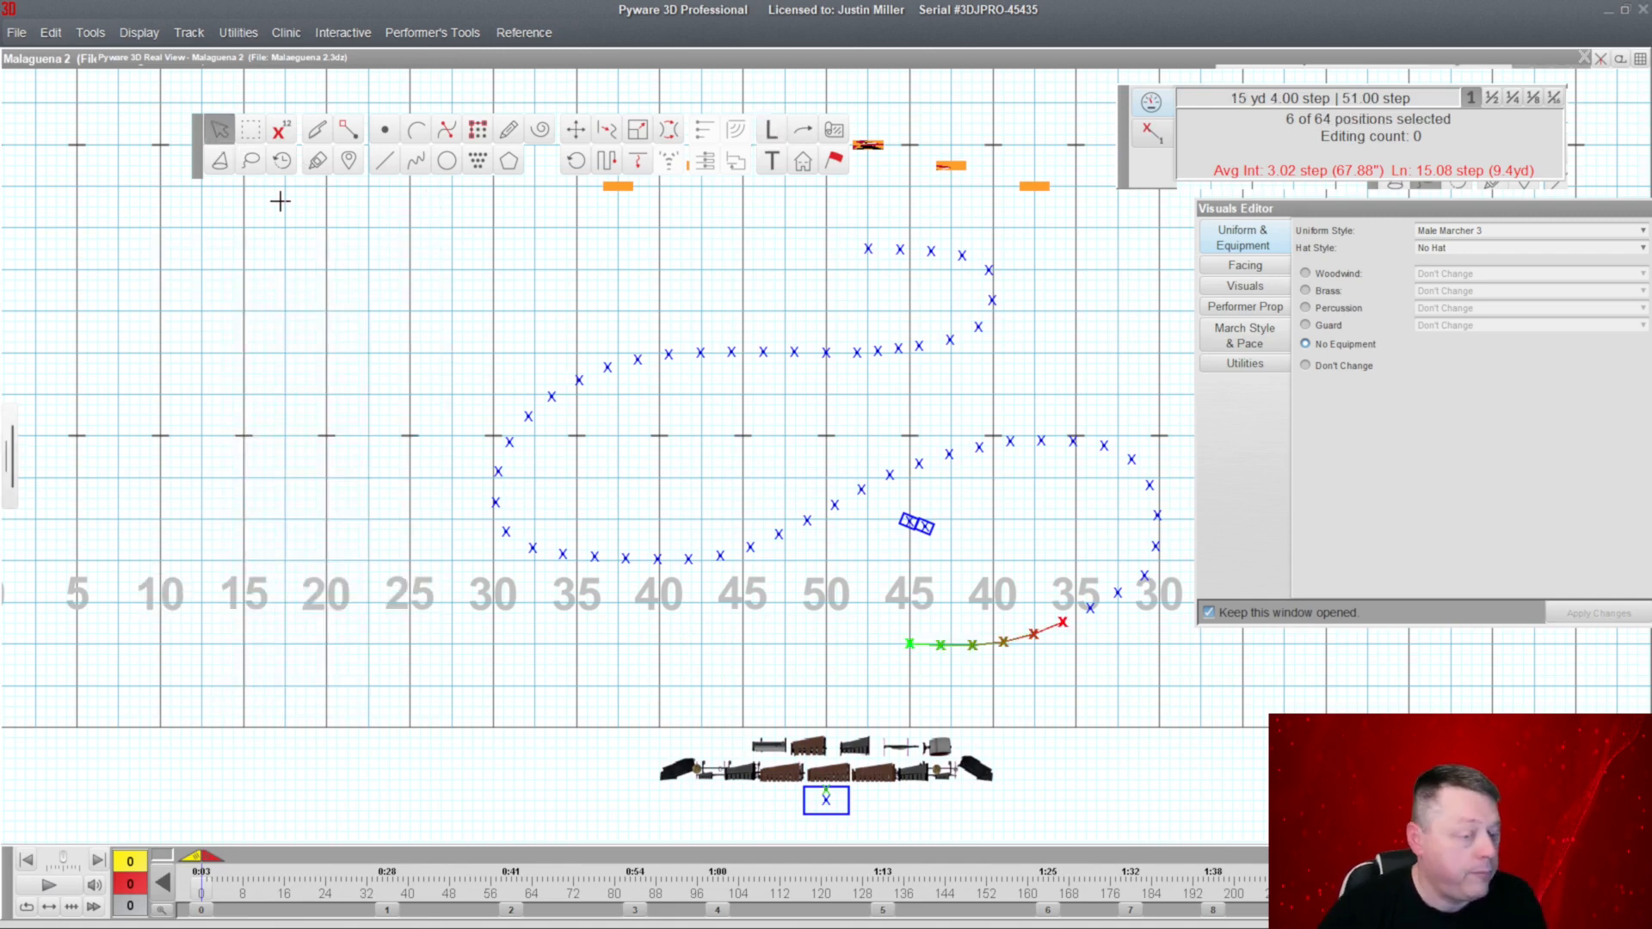
left_click(524, 32)
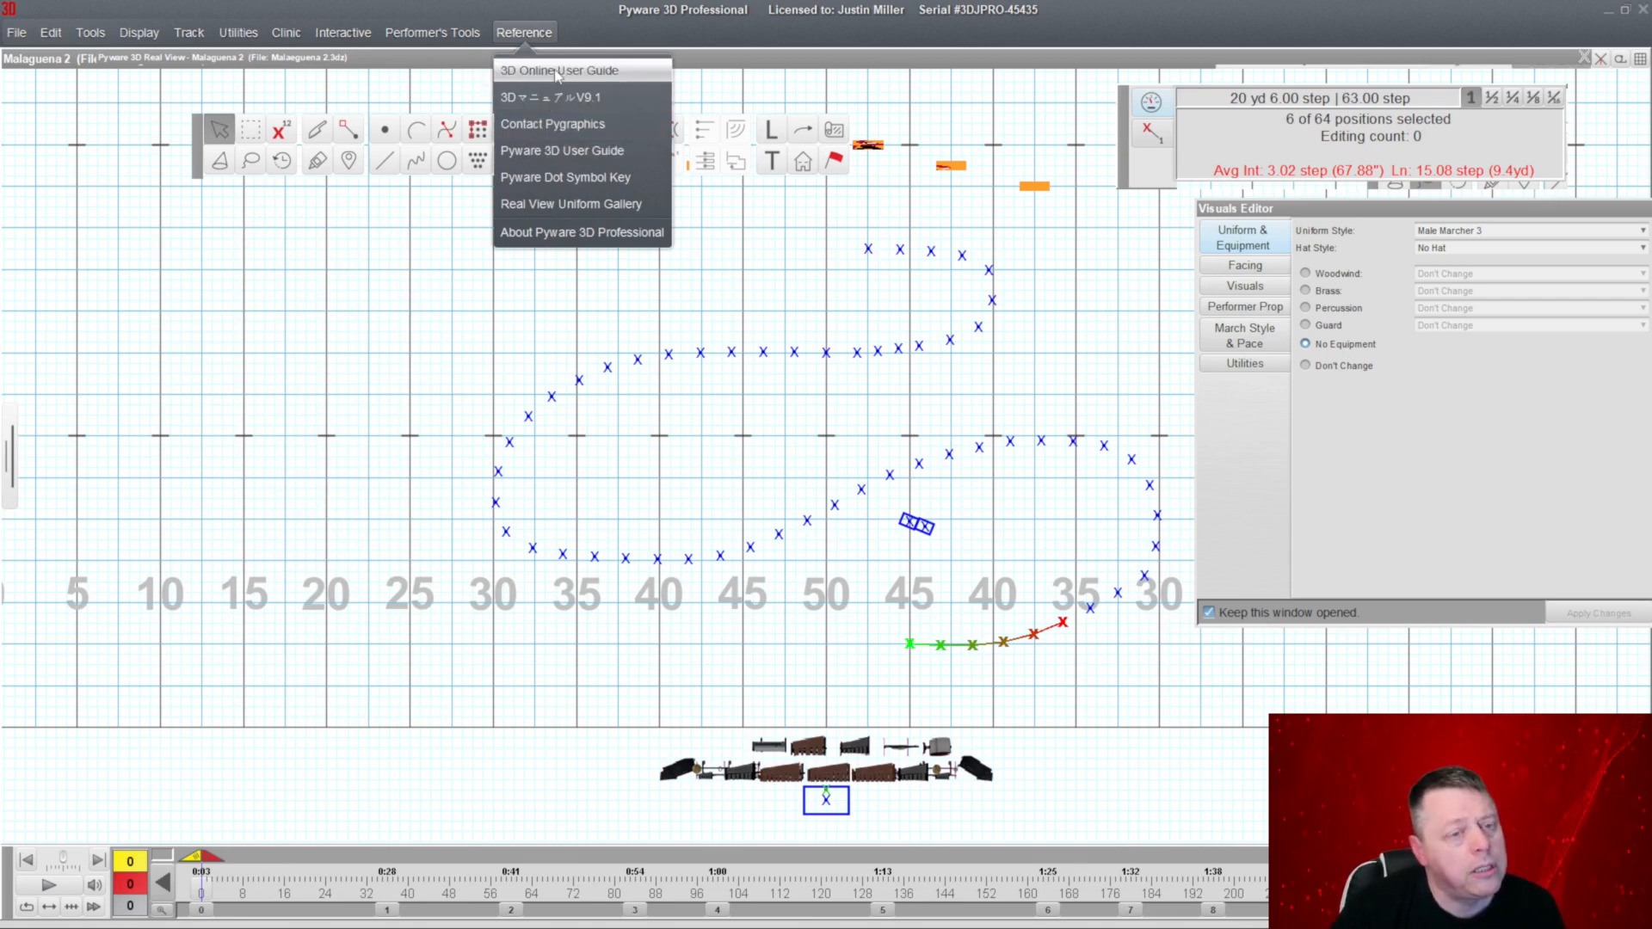
Open the Cast List Editor, saving the drill changes first, and bring up its symbol map for editing.
left_click(239, 32)
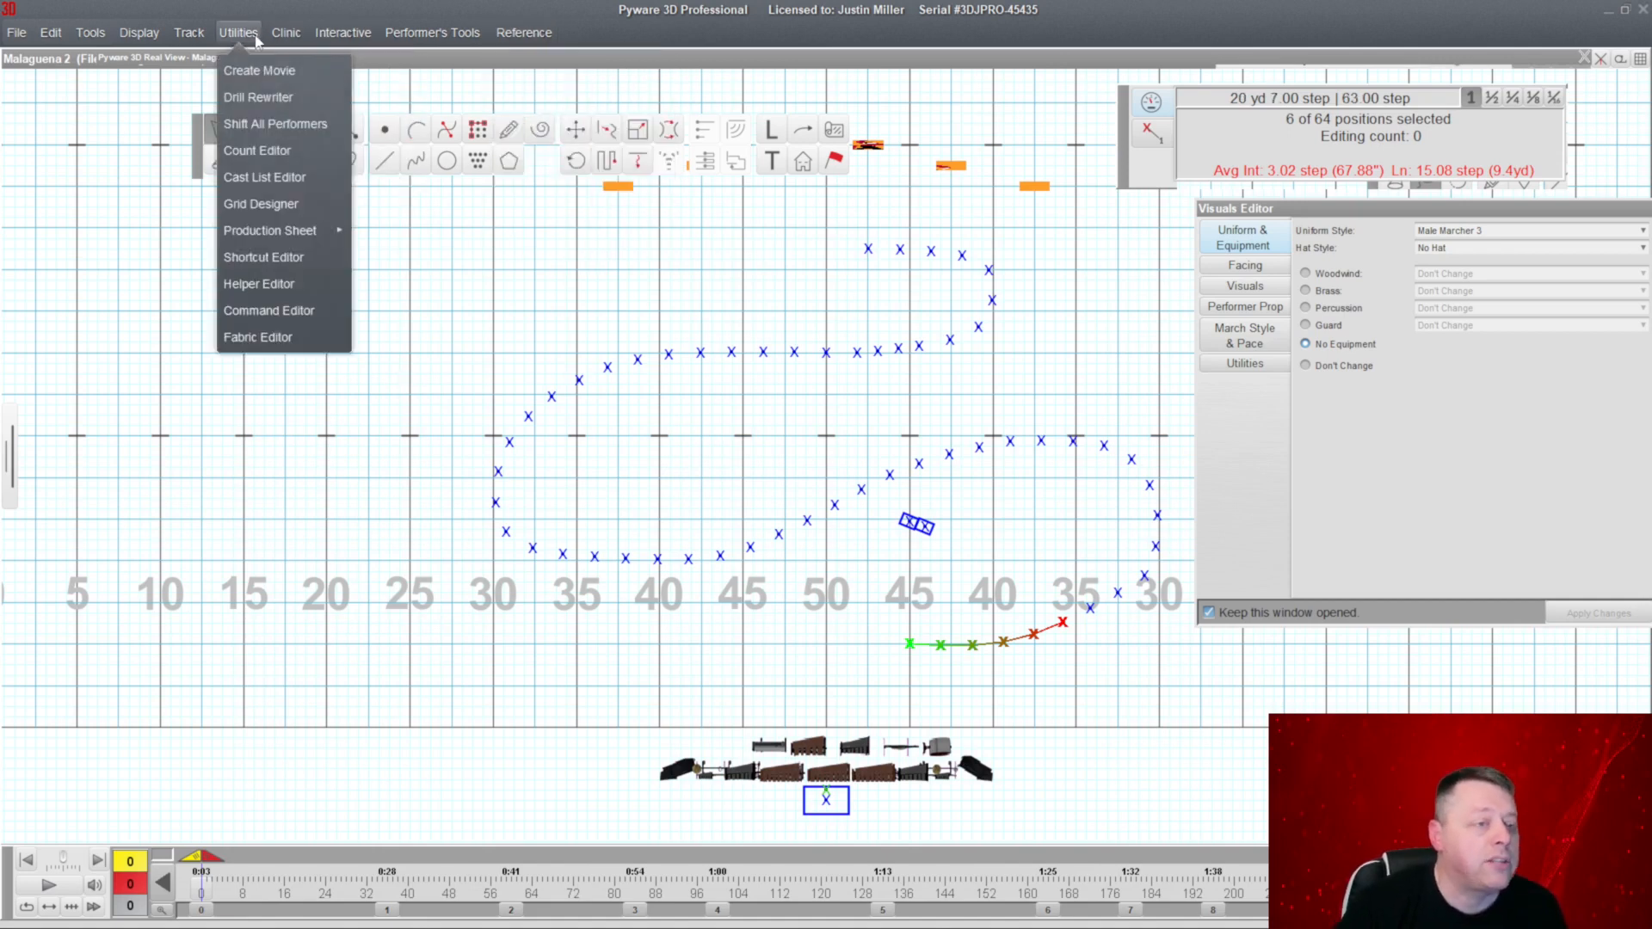
left_click(280, 177)
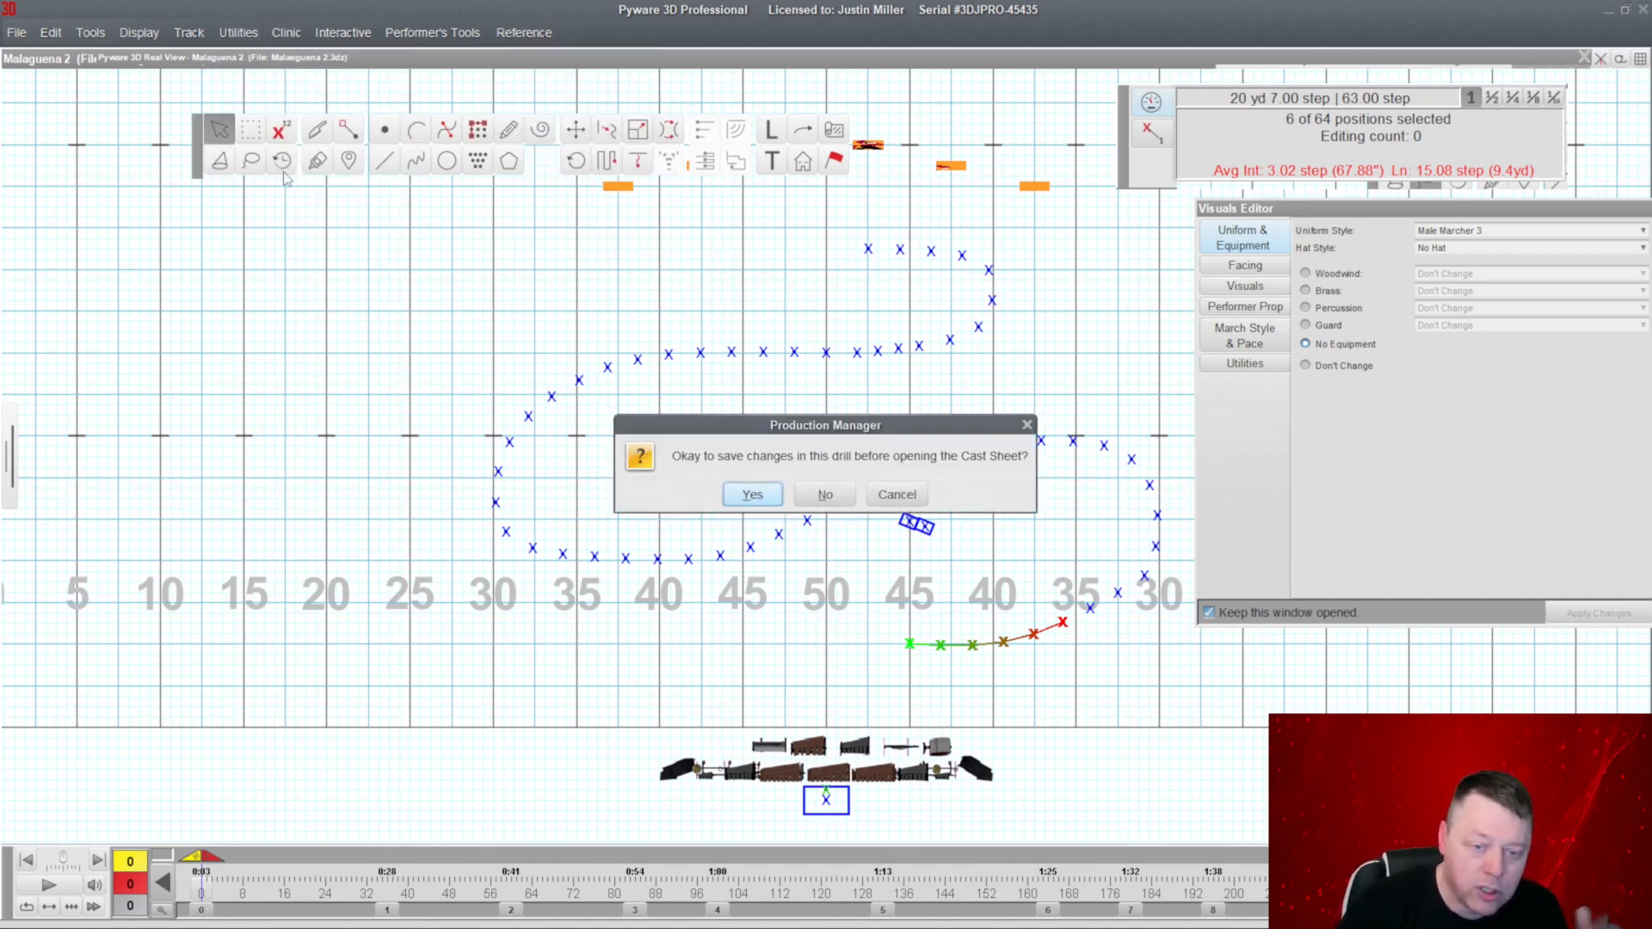
left_click(751, 496)
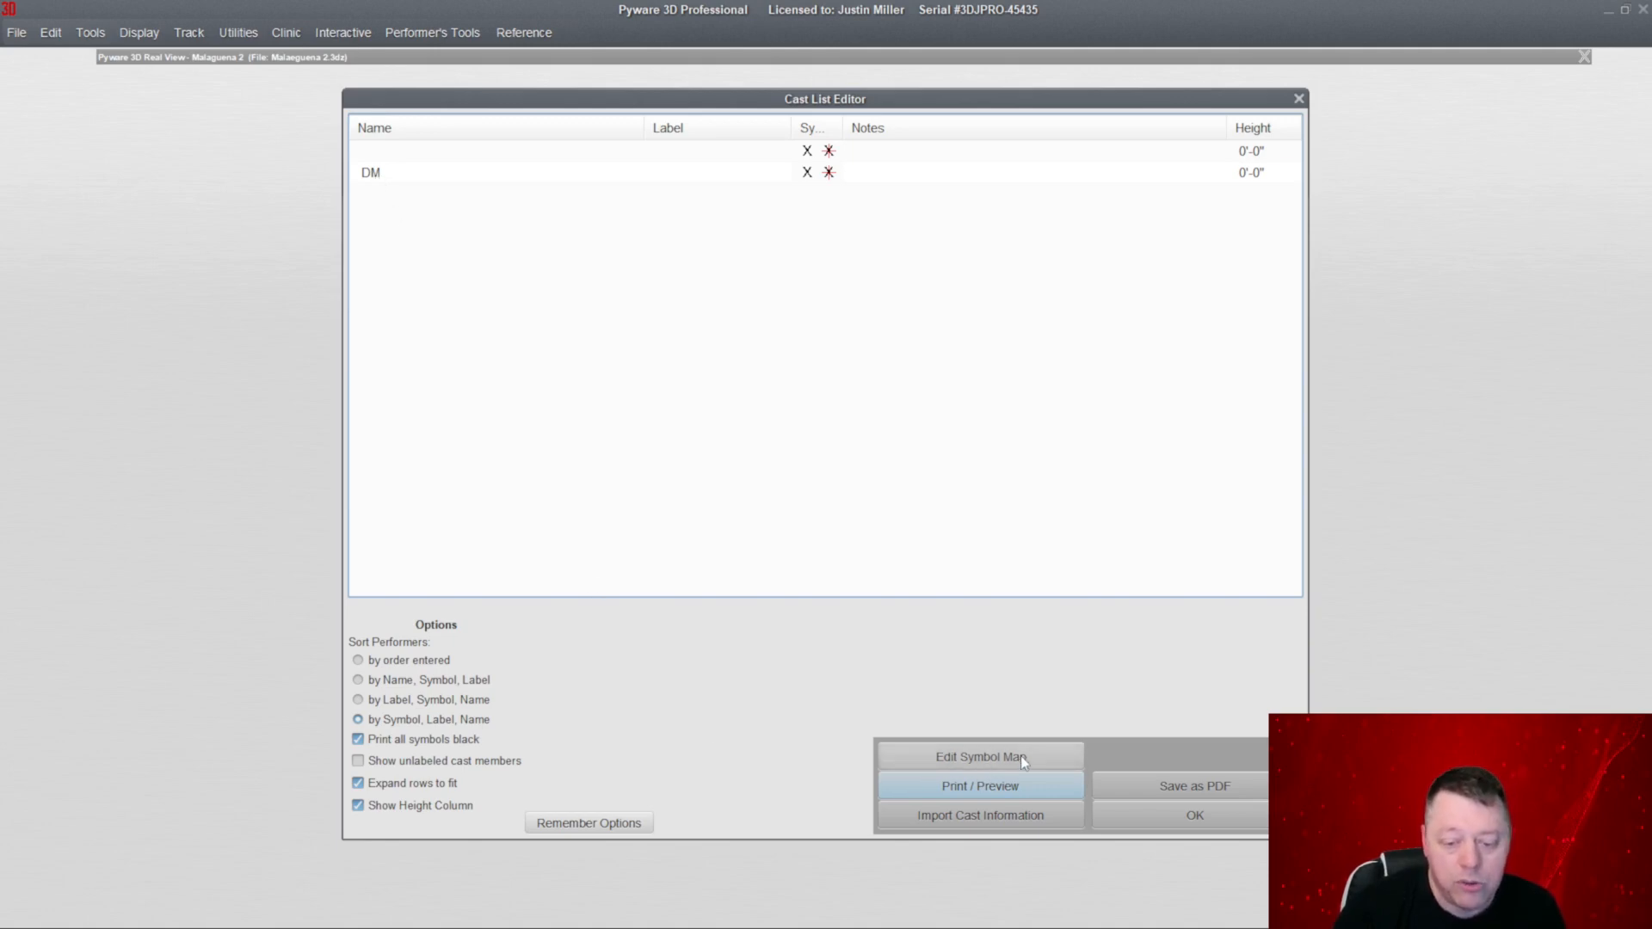
left_click(990, 755)
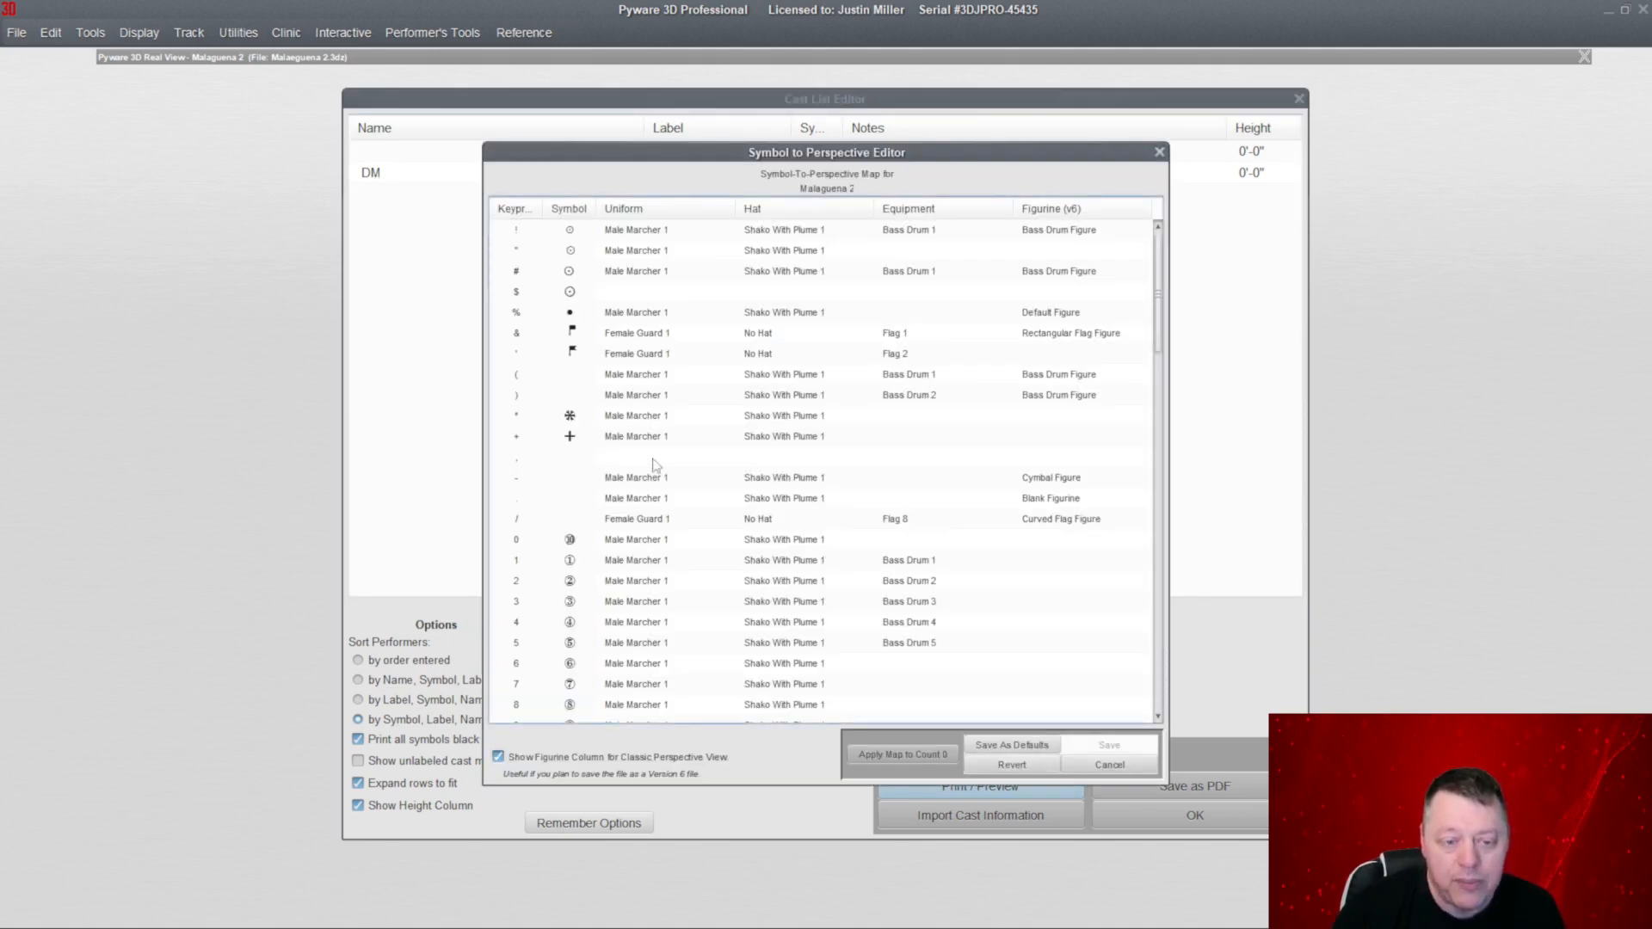
Examine the uniform, hat and equipment mapped to each symbol, including the hat and uniform choices for symbol B.
scroll(654, 461, "down", 3)
scroll(654, 454, "down", 4)
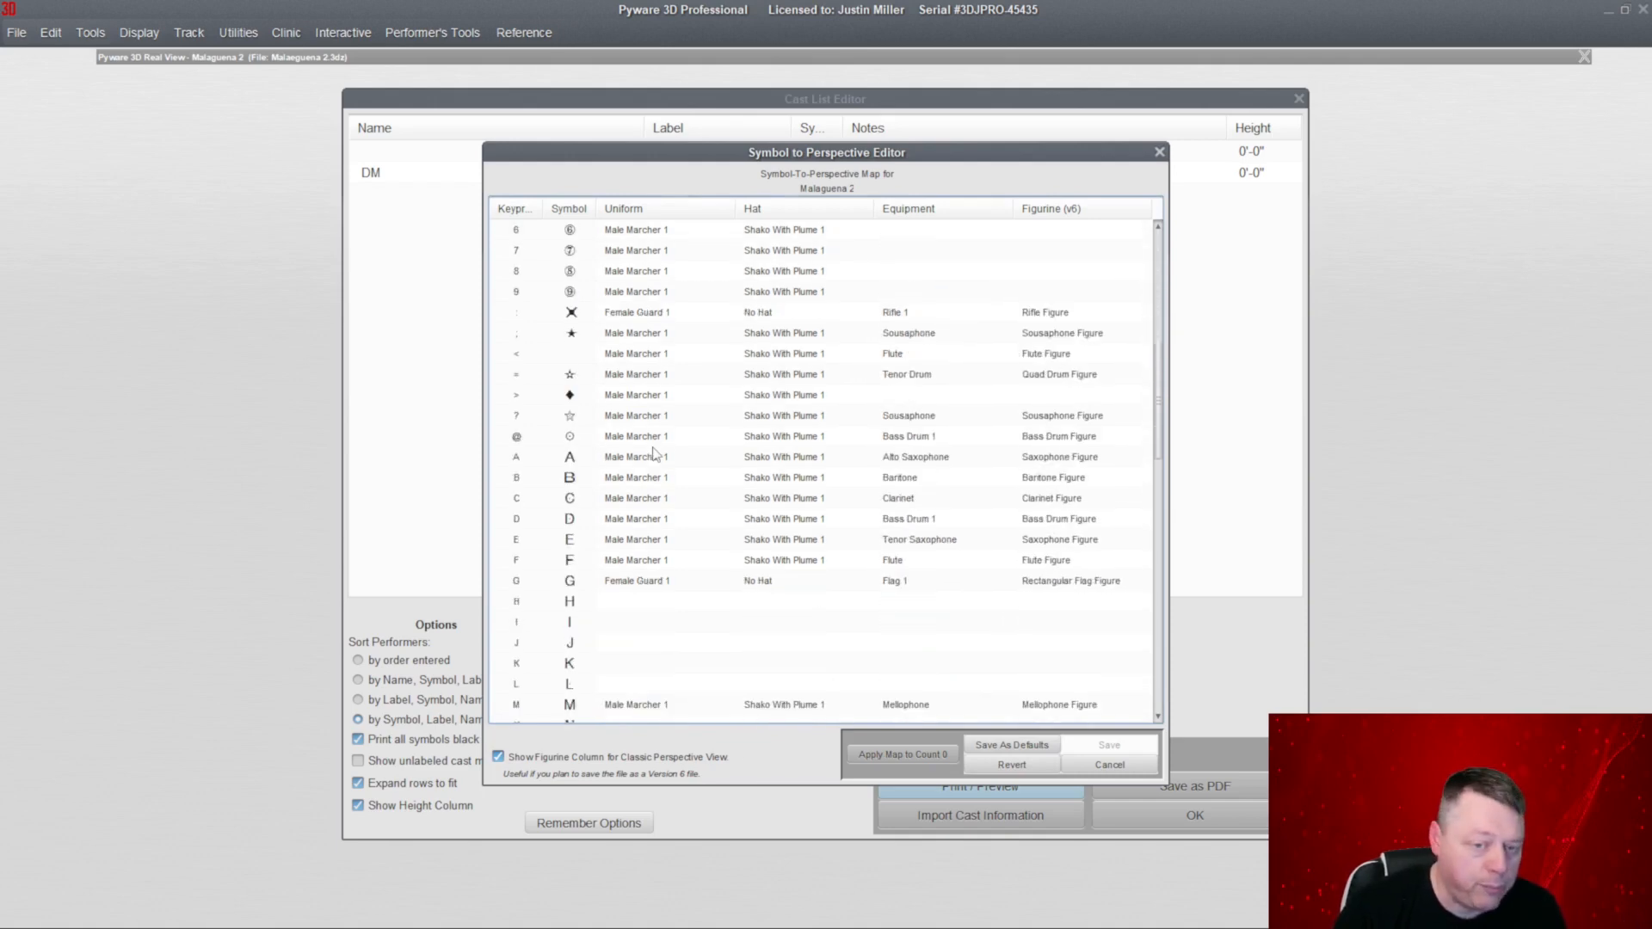
left_click(762, 474)
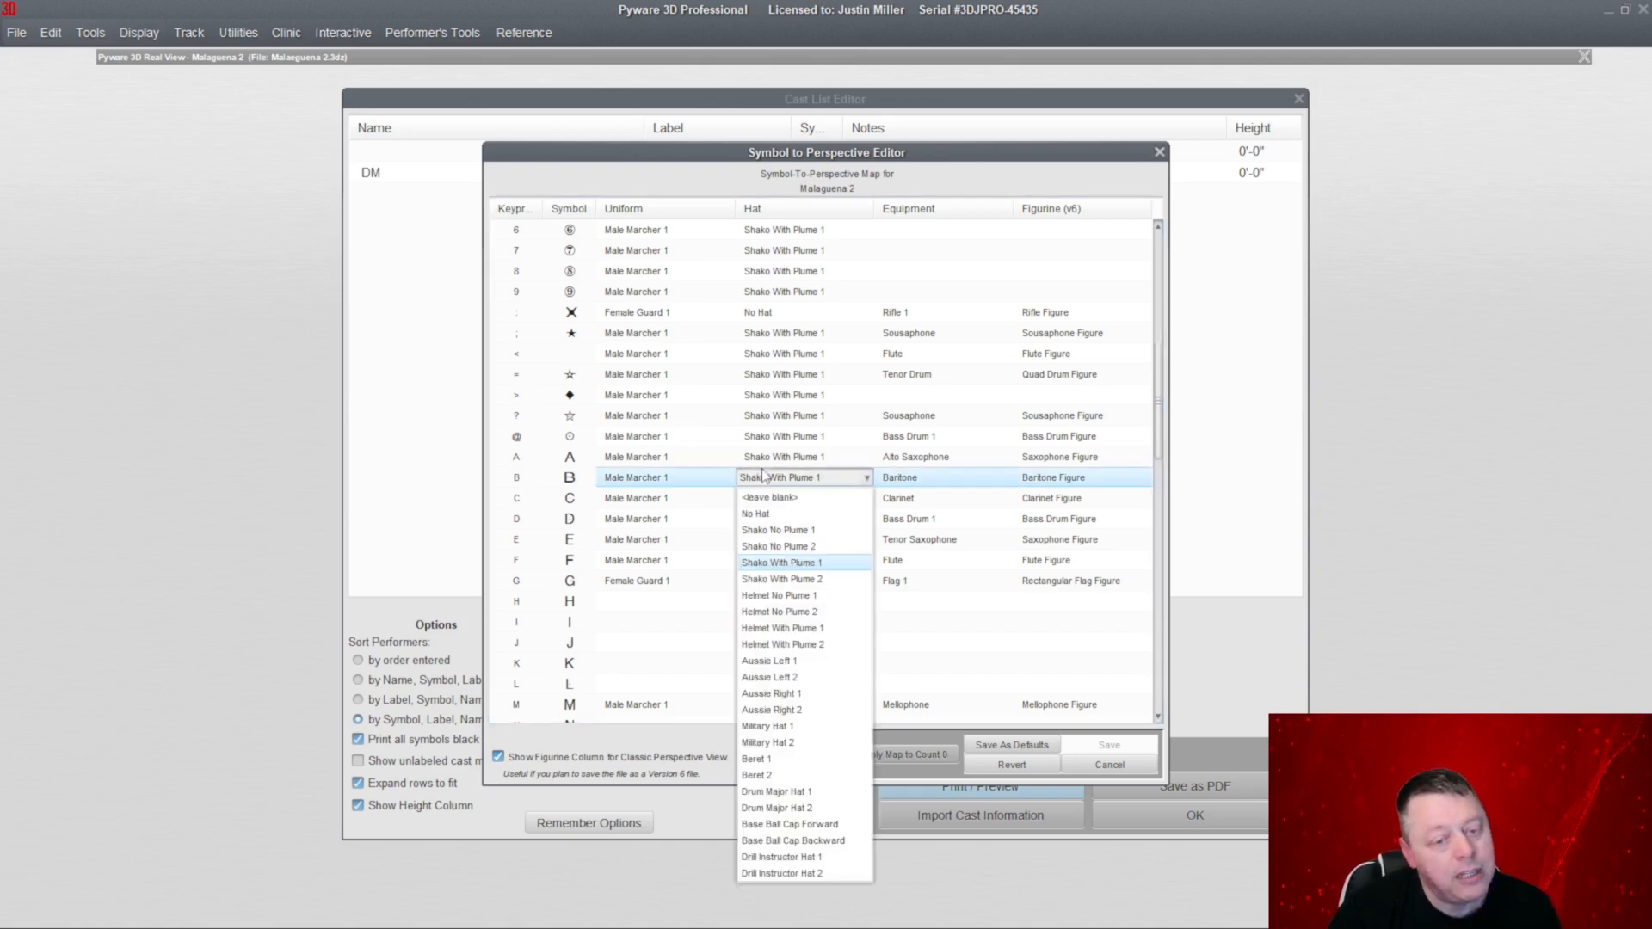
left_click(674, 478)
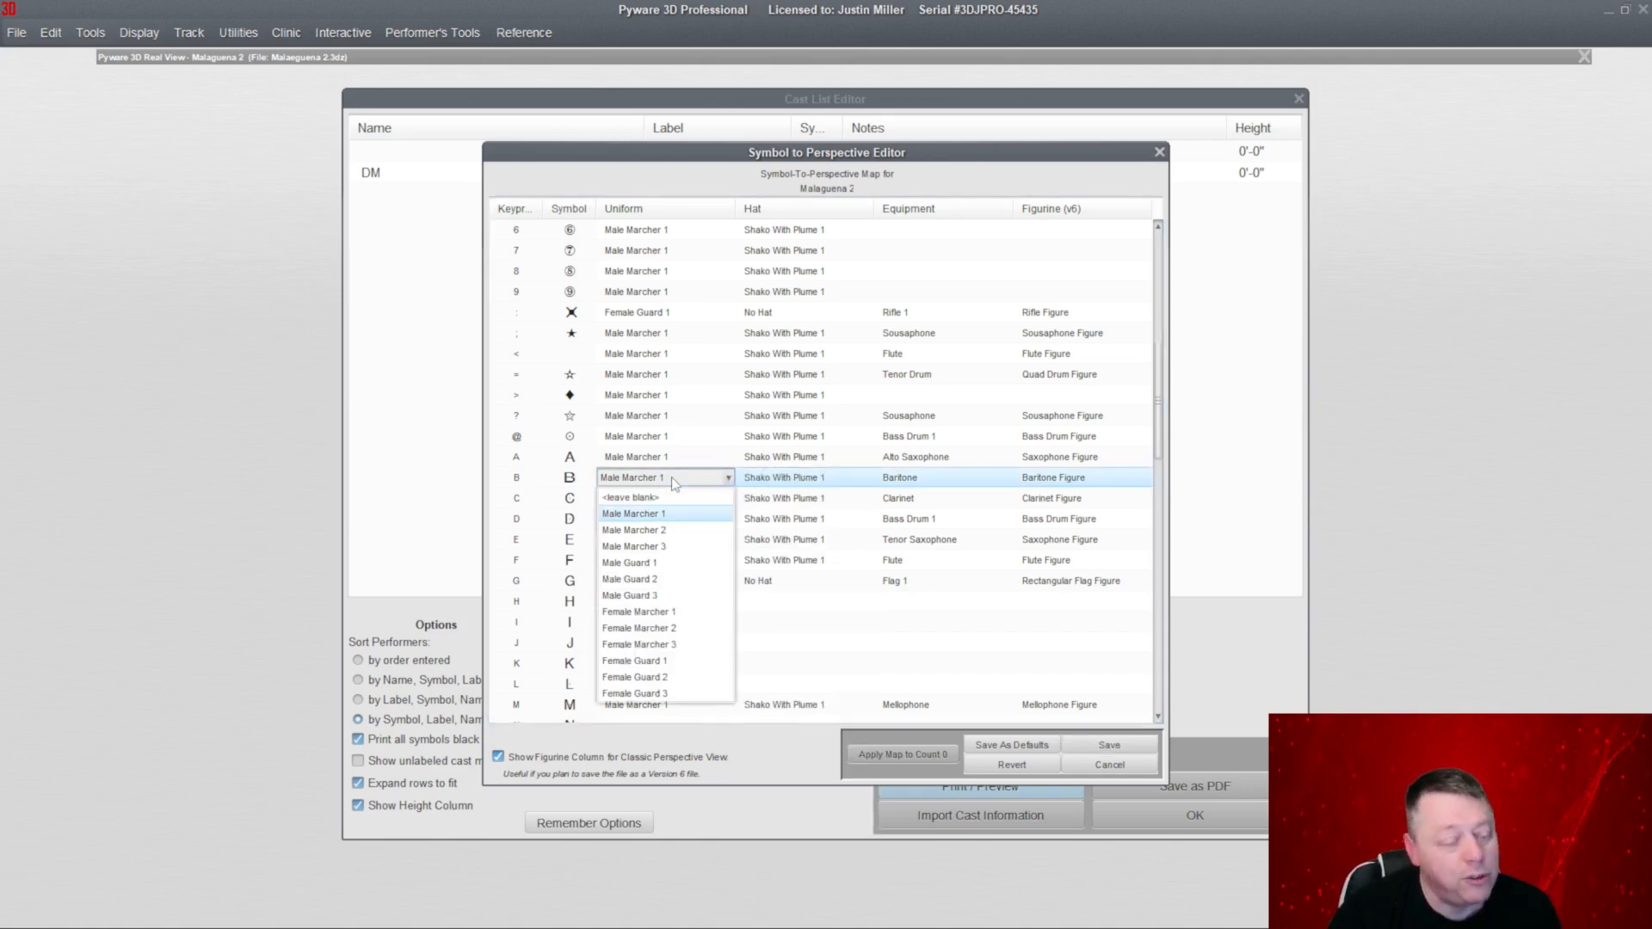
left_click(925, 151)
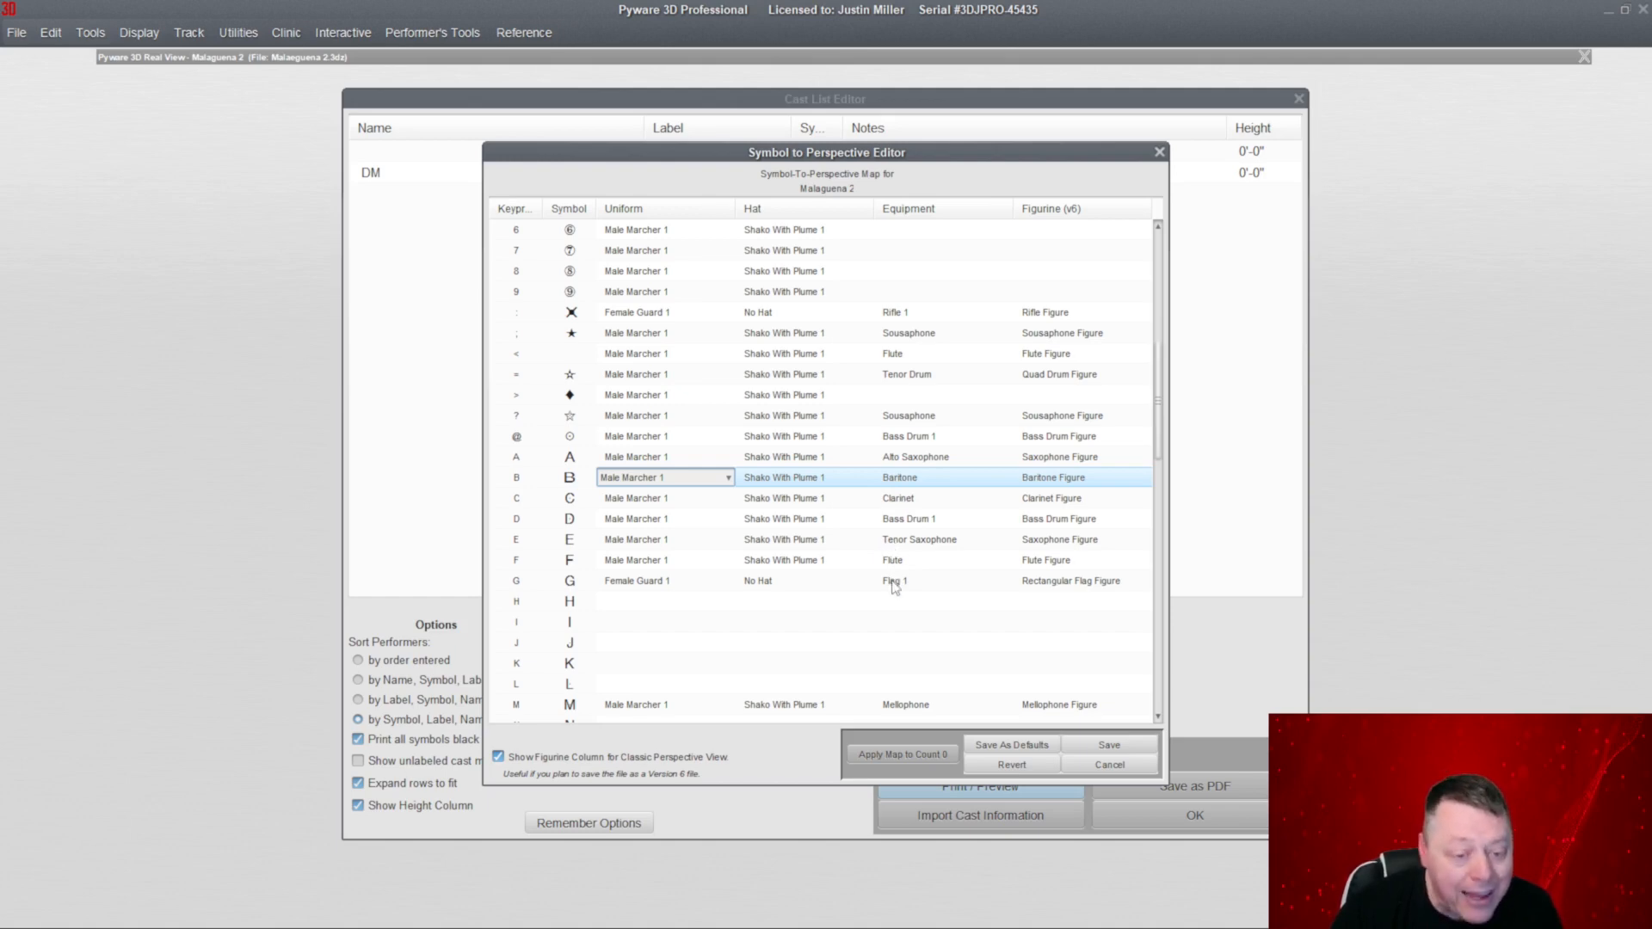
scroll(872, 585, "down", 2)
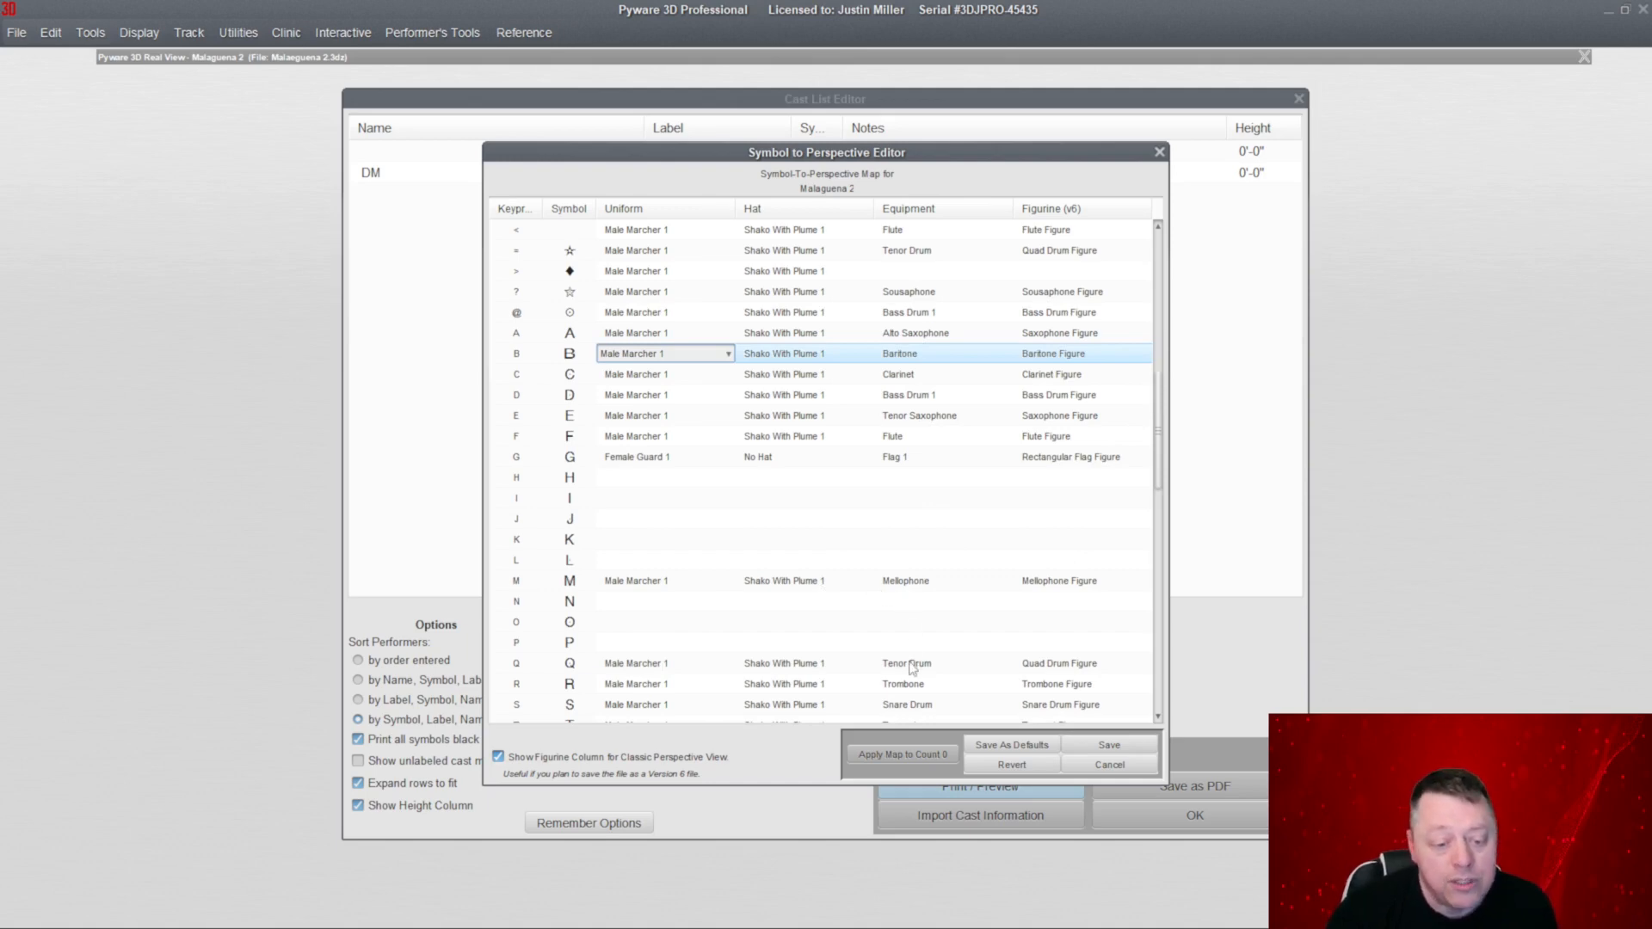
scroll(912, 663, "down", 2)
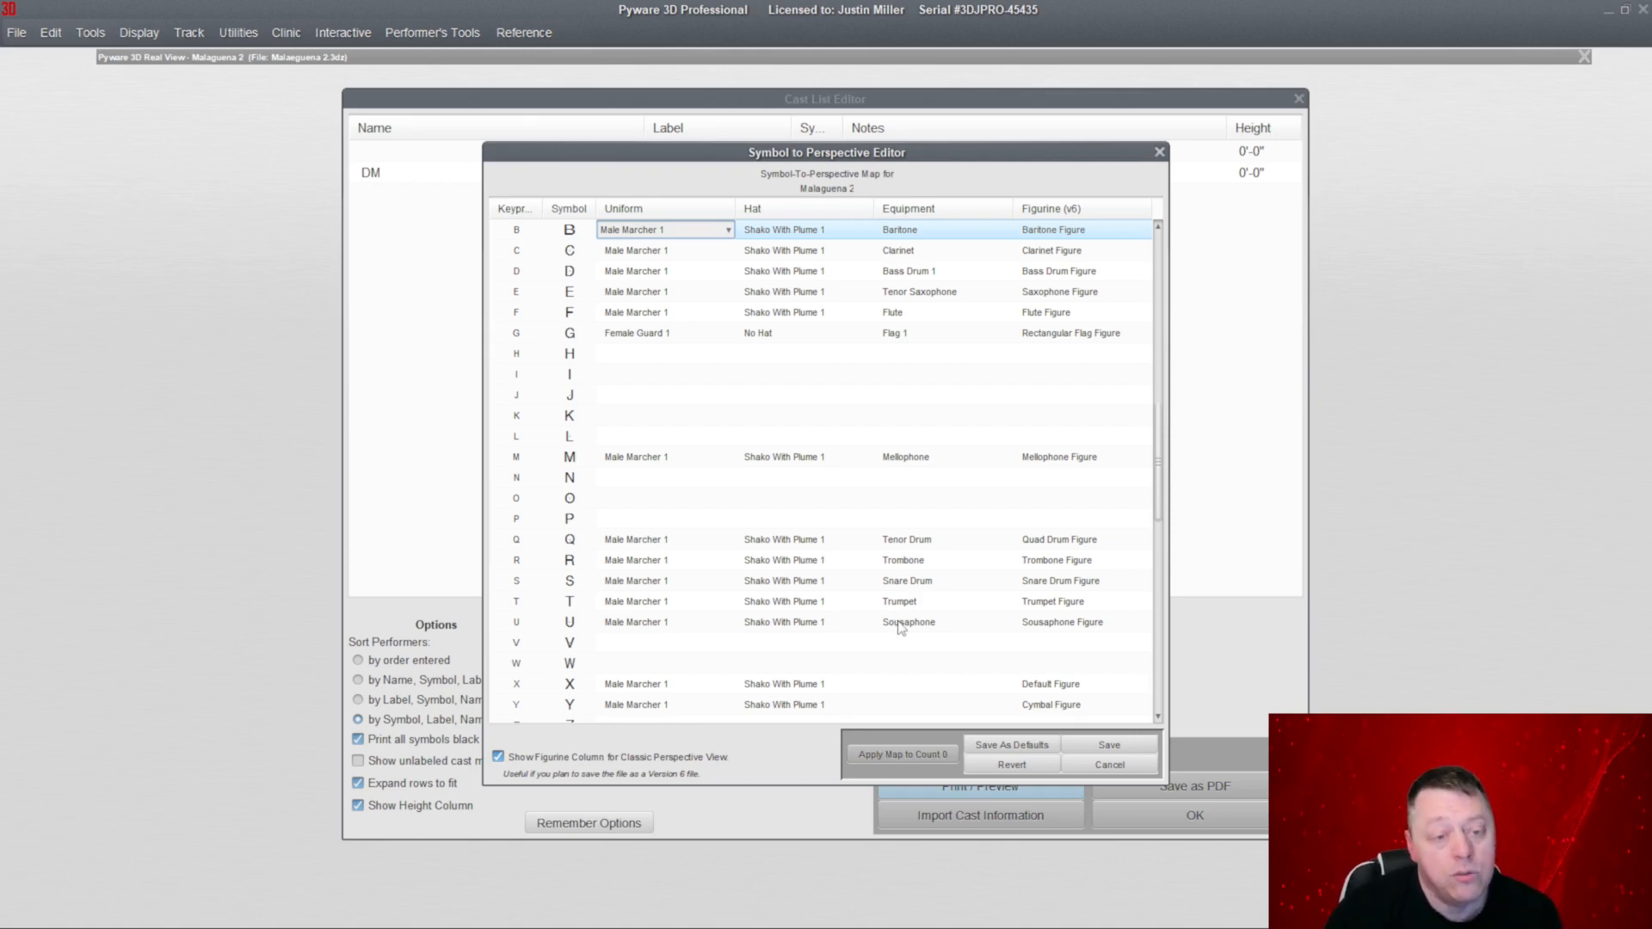
scroll(869, 431, "up", 1)
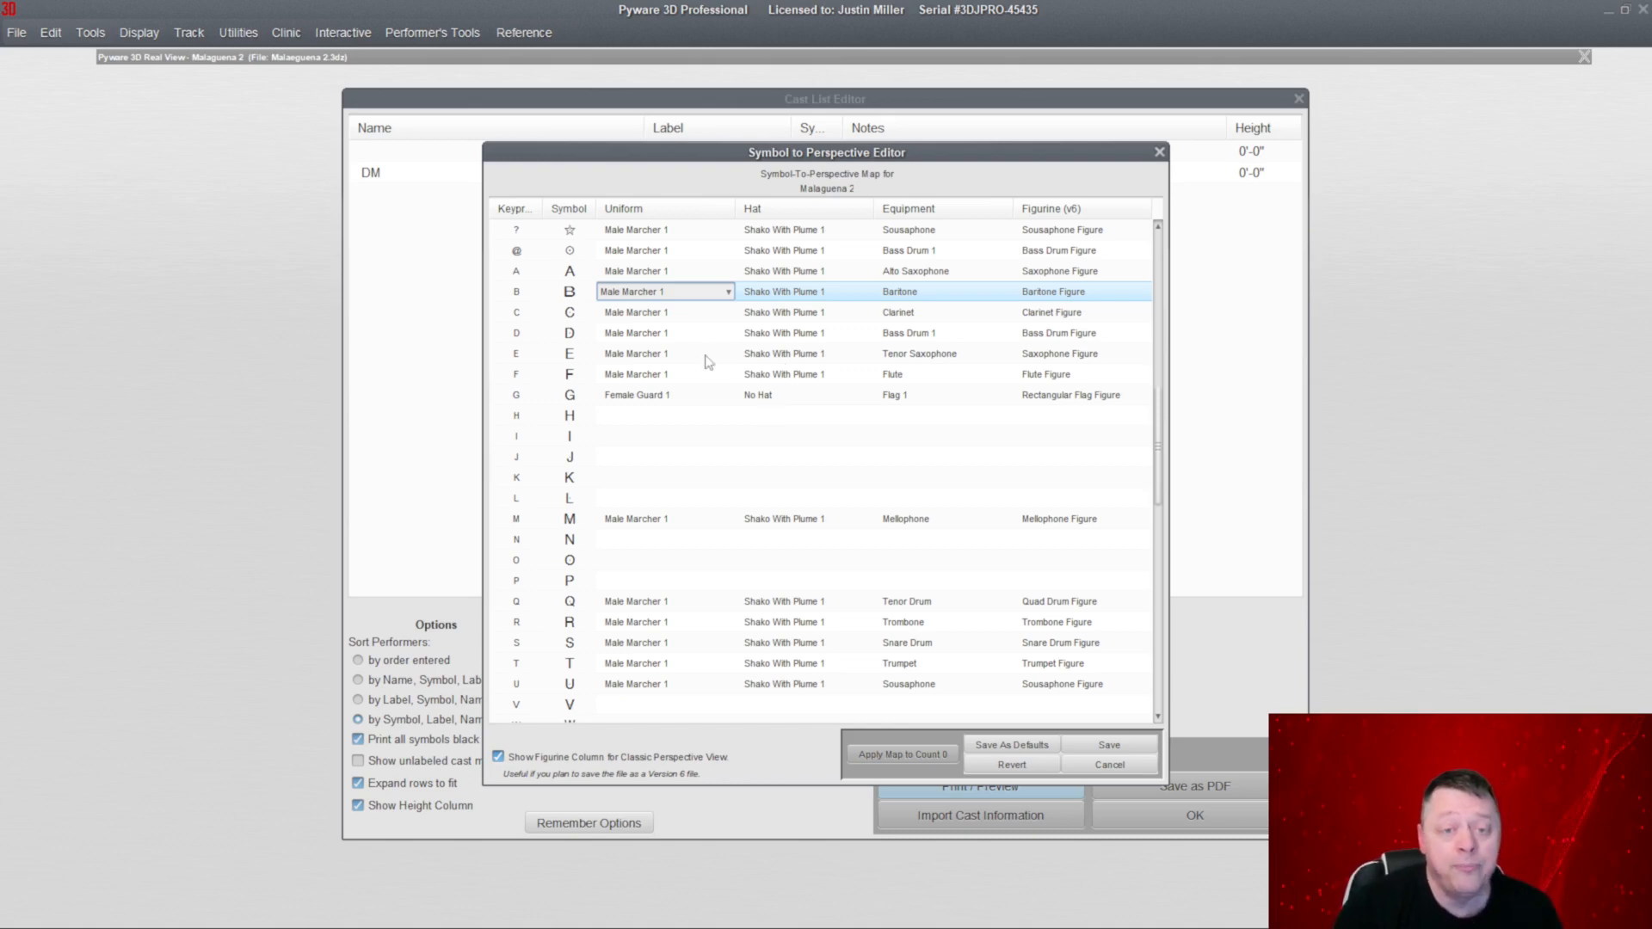
Set the hat for symbols B through F to leave blank in the symbol map.
left_click(768, 294)
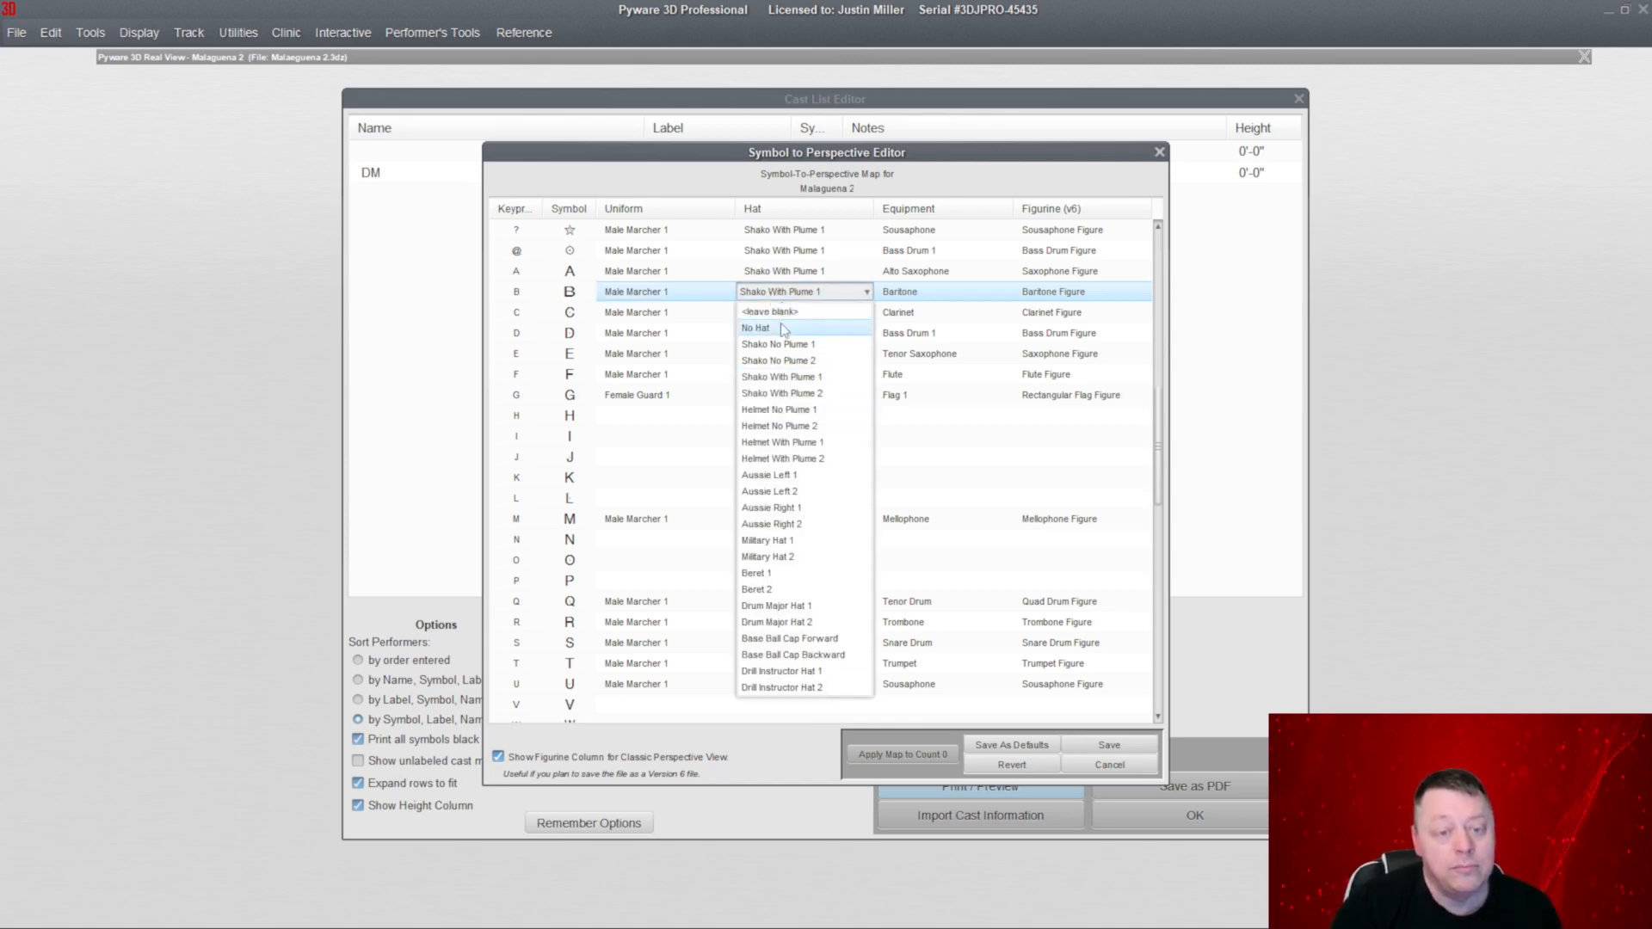
left_click(784, 312)
left_click(789, 321)
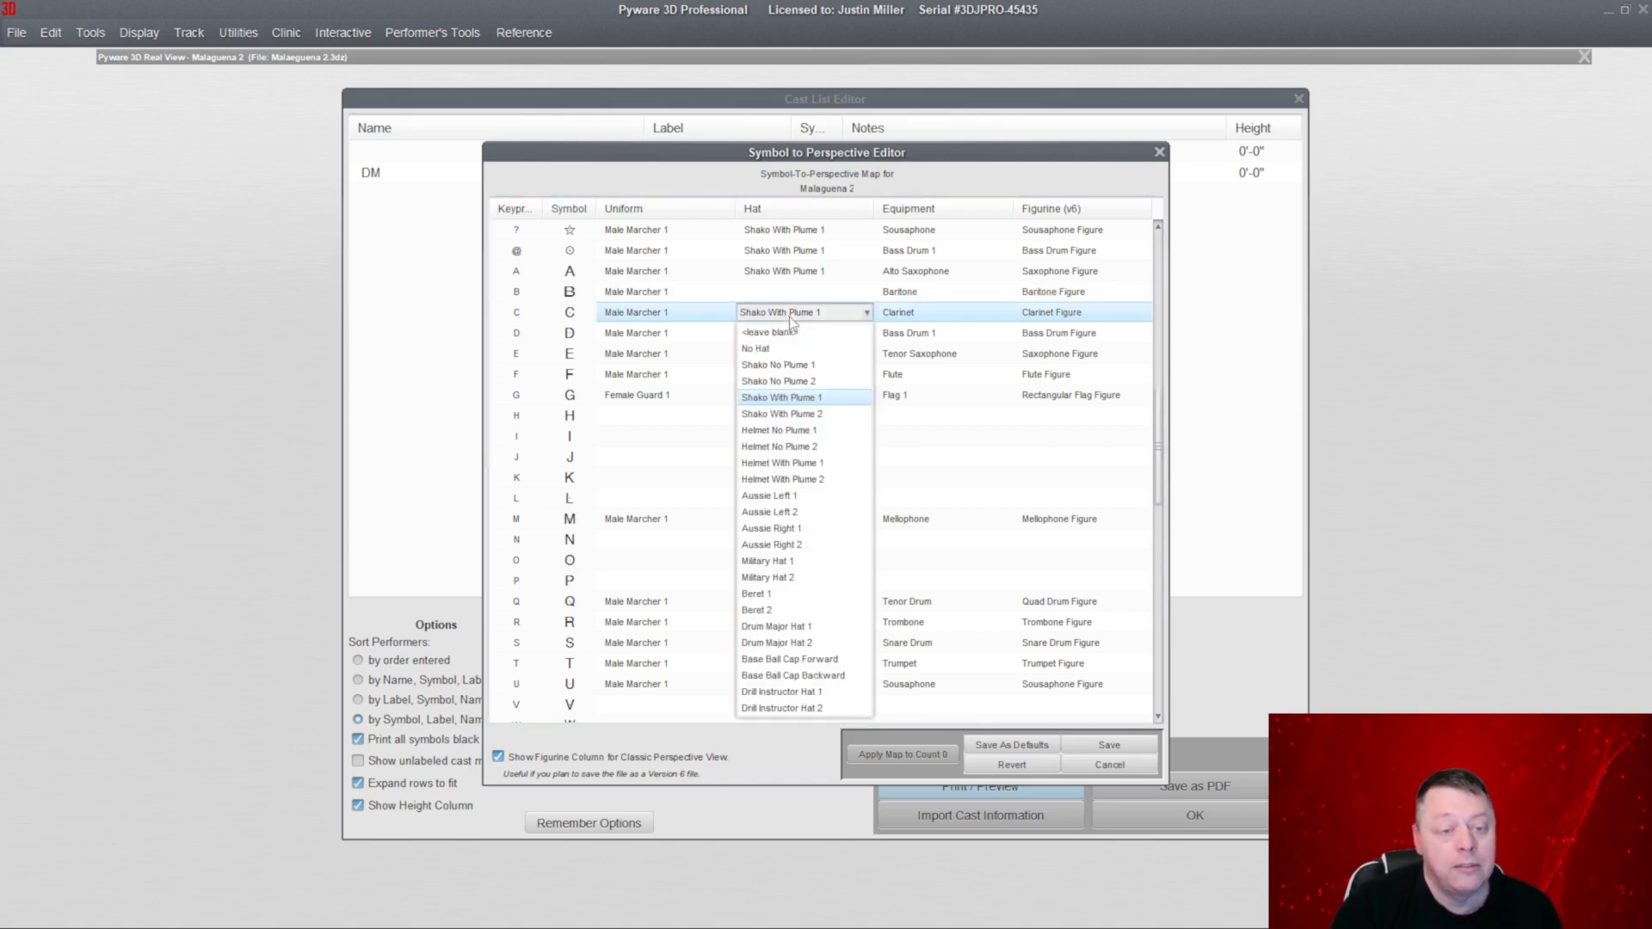
left_click(798, 333)
left_click(799, 334)
left_click(802, 352)
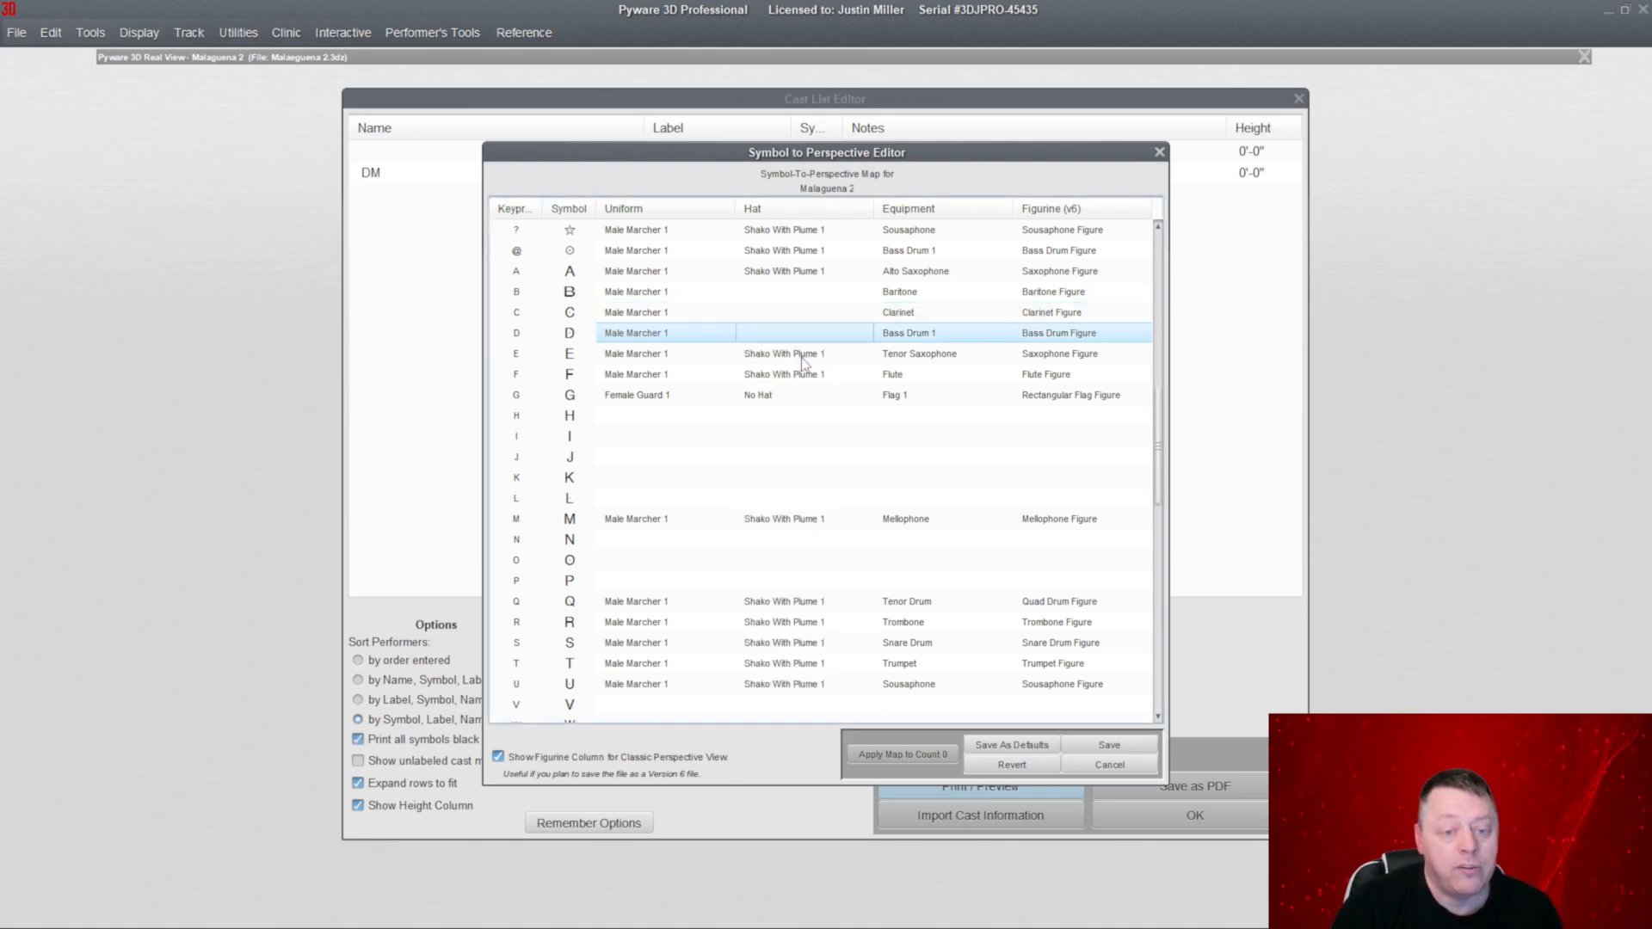
left_click(801, 356)
left_click(801, 375)
left_click(796, 377)
left_click(799, 395)
left_click(788, 397)
left_click(786, 415)
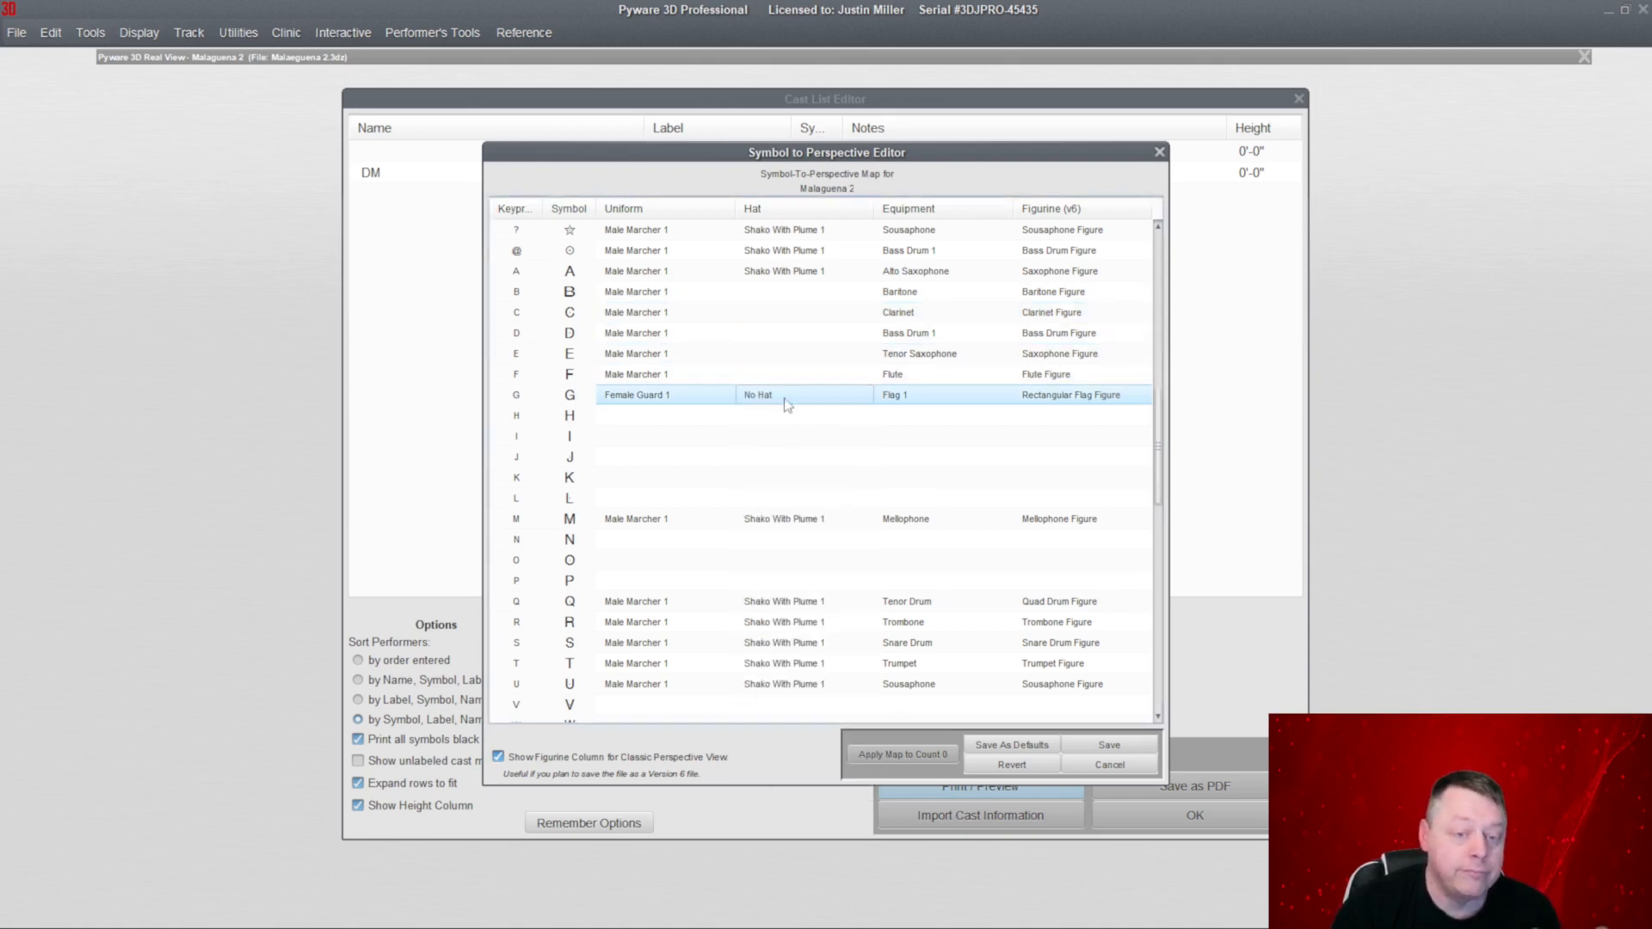
Set the hat for symbols A through F and H to No Hat in the symbol map.
left_click(783, 297)
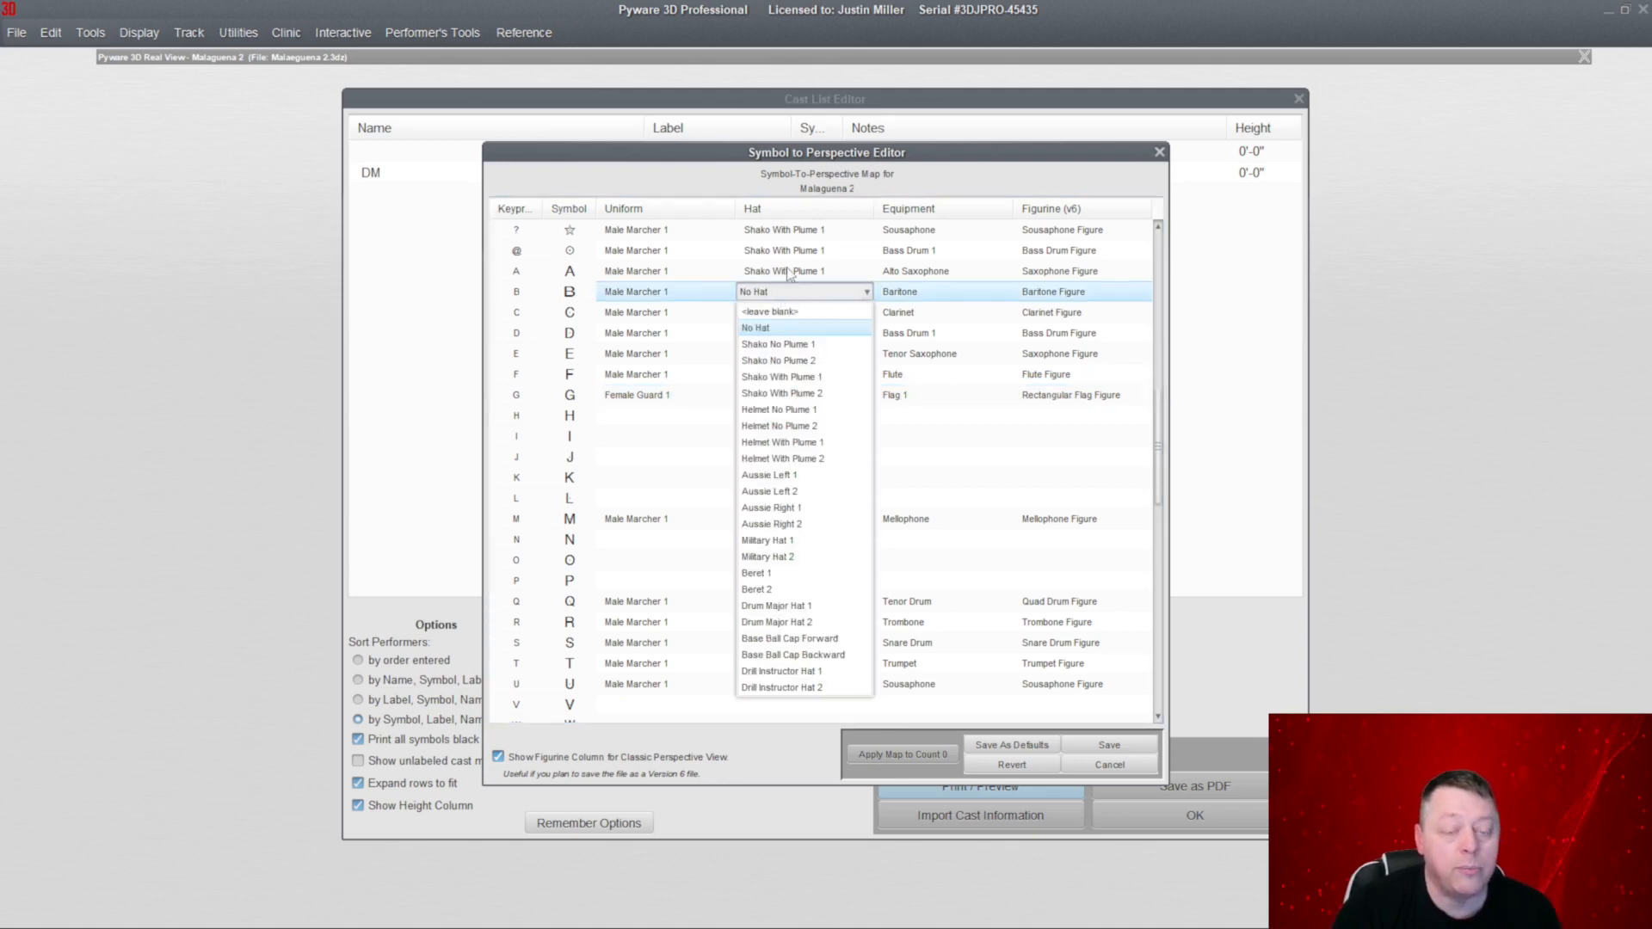
left_click(791, 276)
left_click(825, 275)
left_click(799, 308)
left_click(796, 297)
left_click(799, 309)
left_click(799, 310)
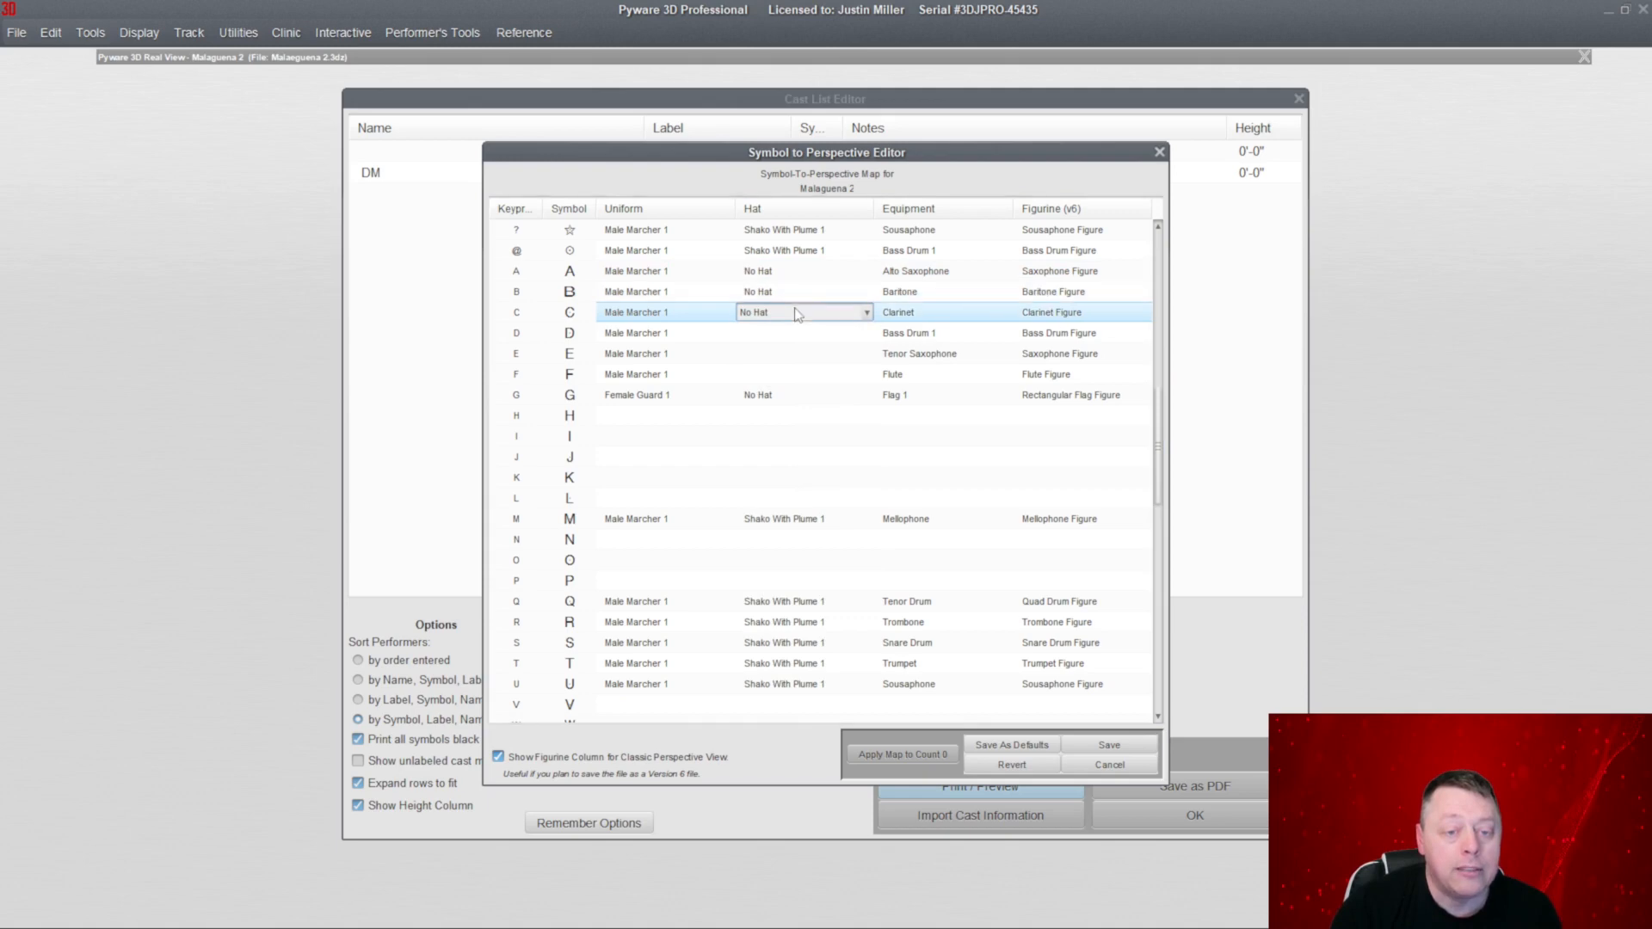
left_click(798, 335)
left_click(793, 356)
left_click(790, 375)
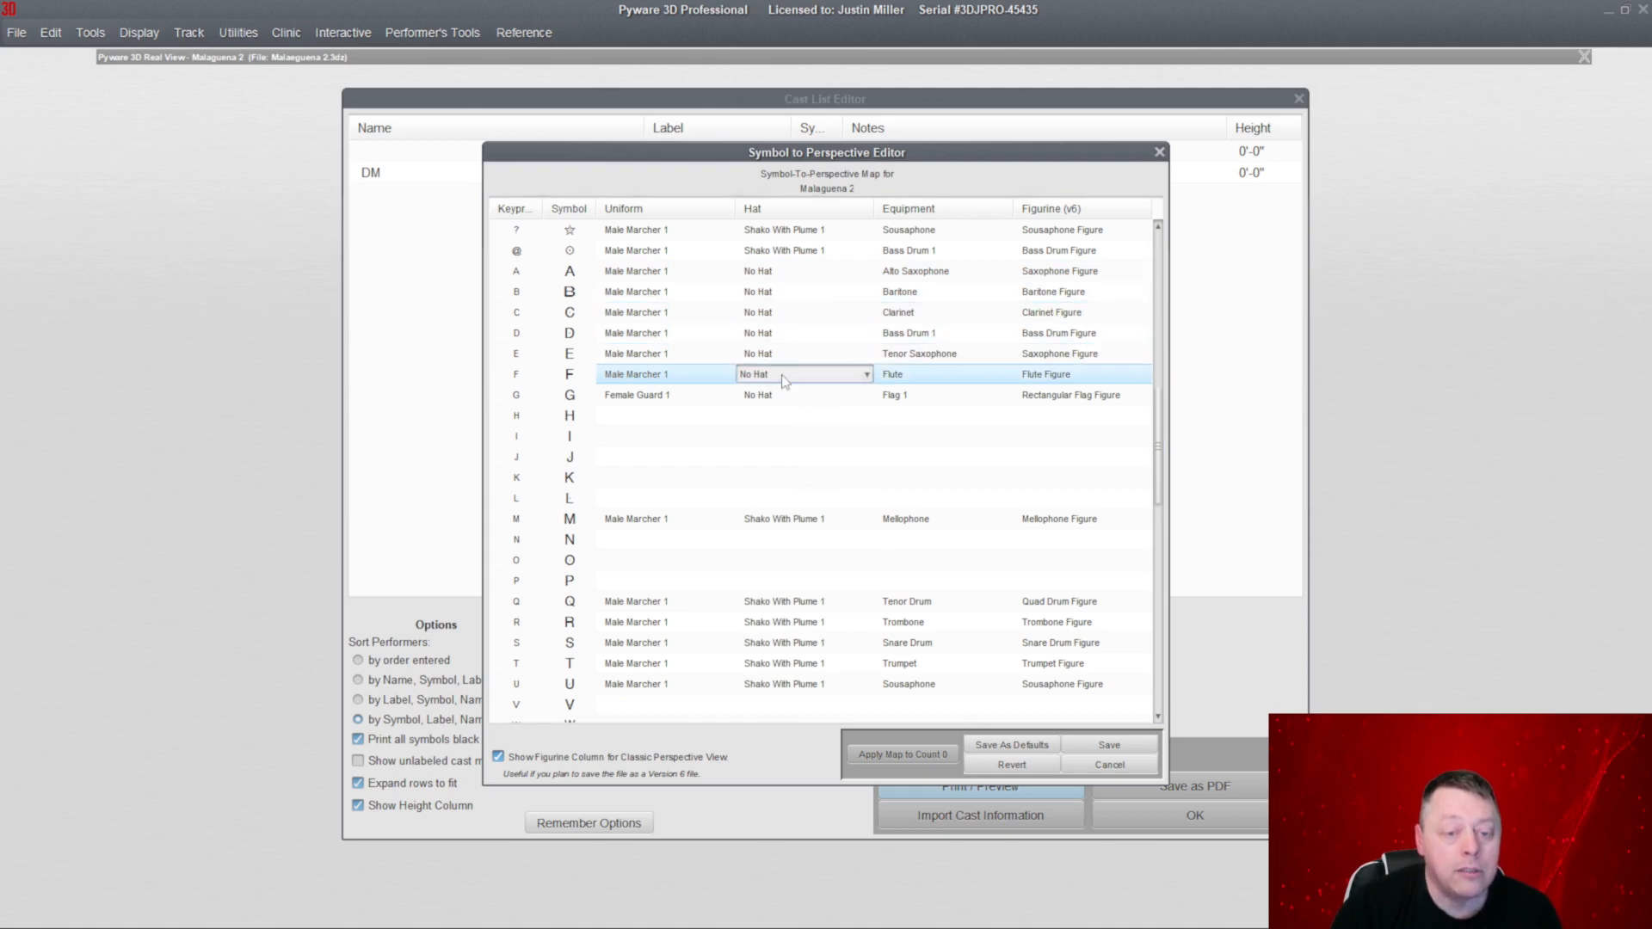
left_click(784, 417)
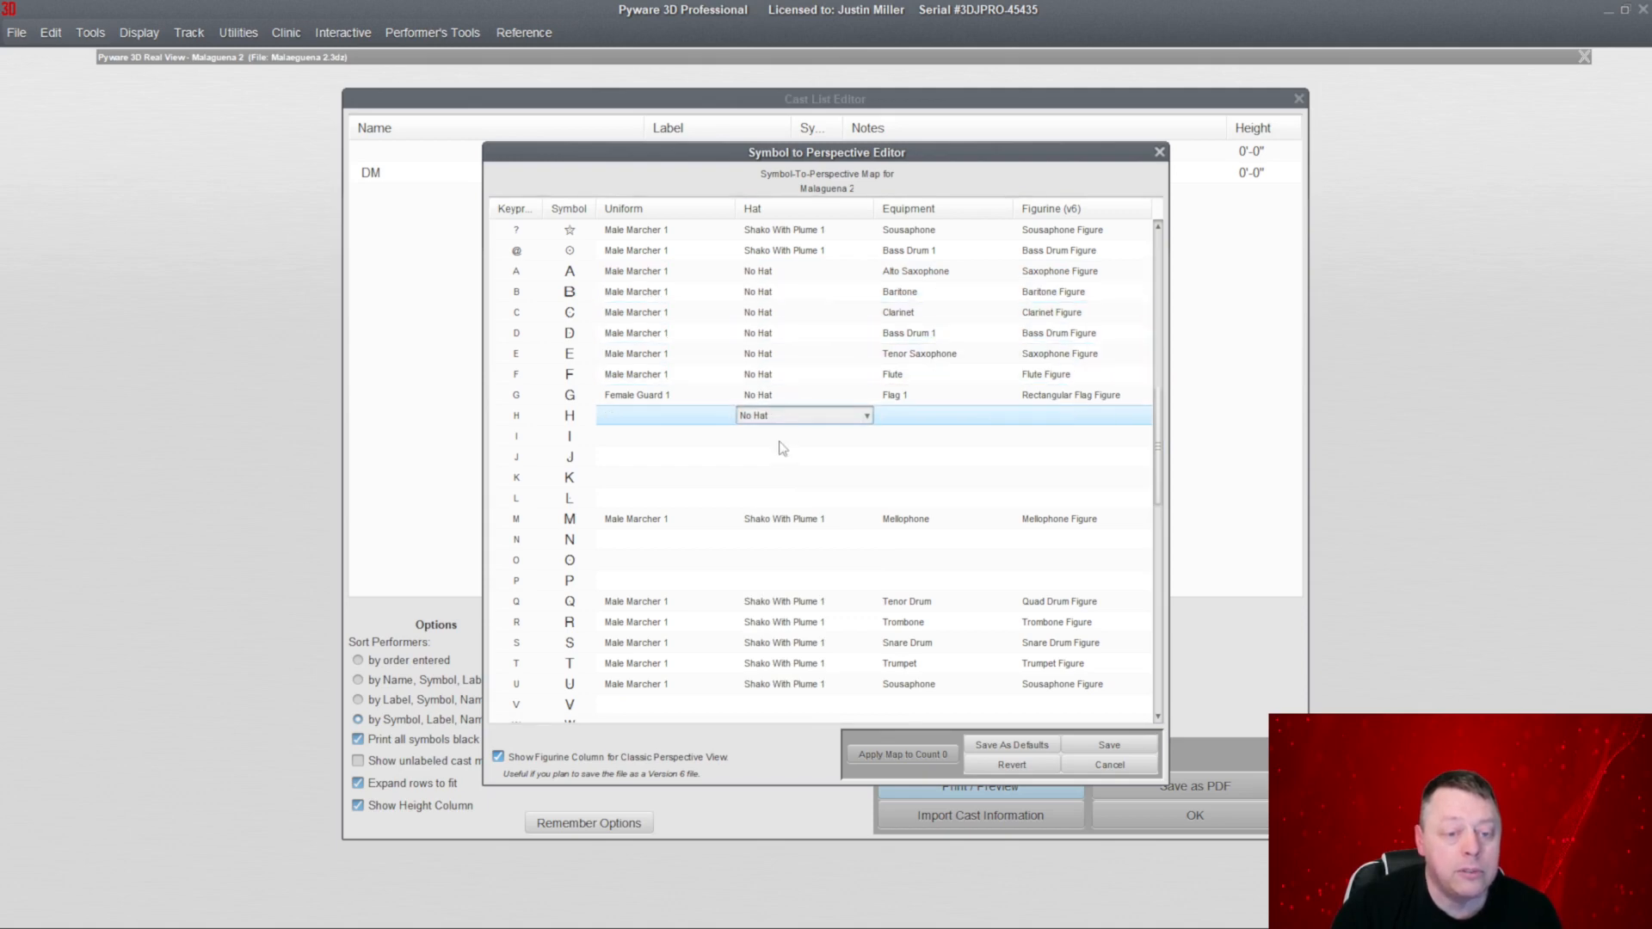
Set the hat for symbols M (mellophone) and Q (tenor drum) to No Hat.
left_click(771, 520)
left_click(784, 519)
left_click(787, 551)
left_click(774, 607)
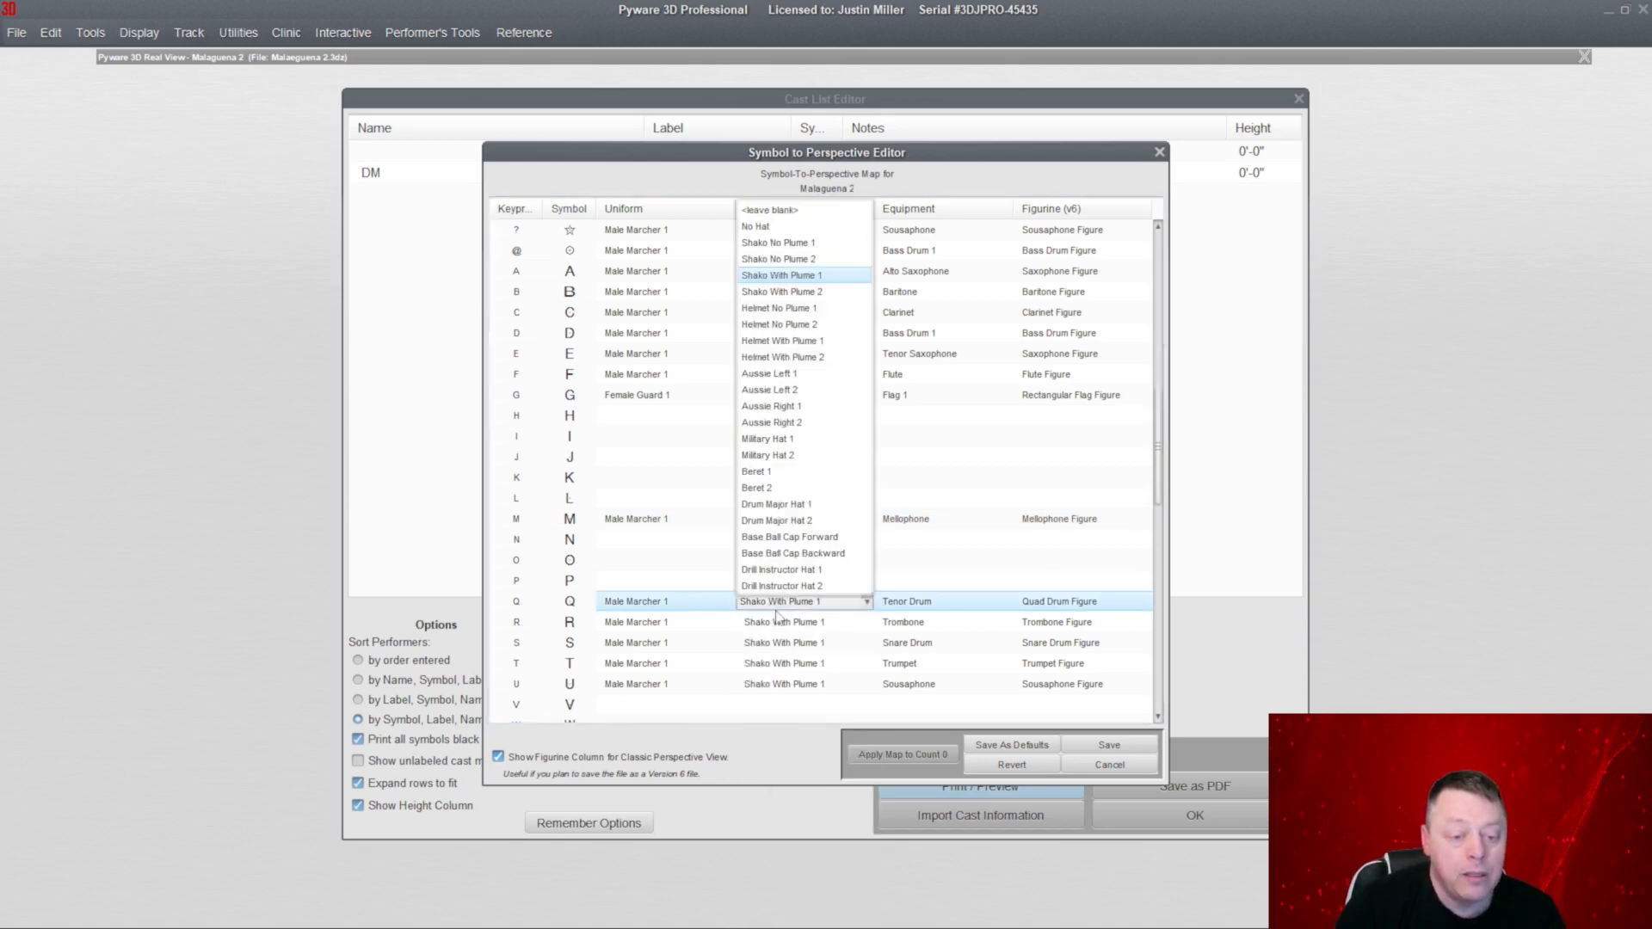
left_click(765, 227)
Set the hat for symbols R (trombone), S (snare drum), T (trumpet) and U (sousaphone) to No Hat.
left_click(783, 623)
left_click(783, 624)
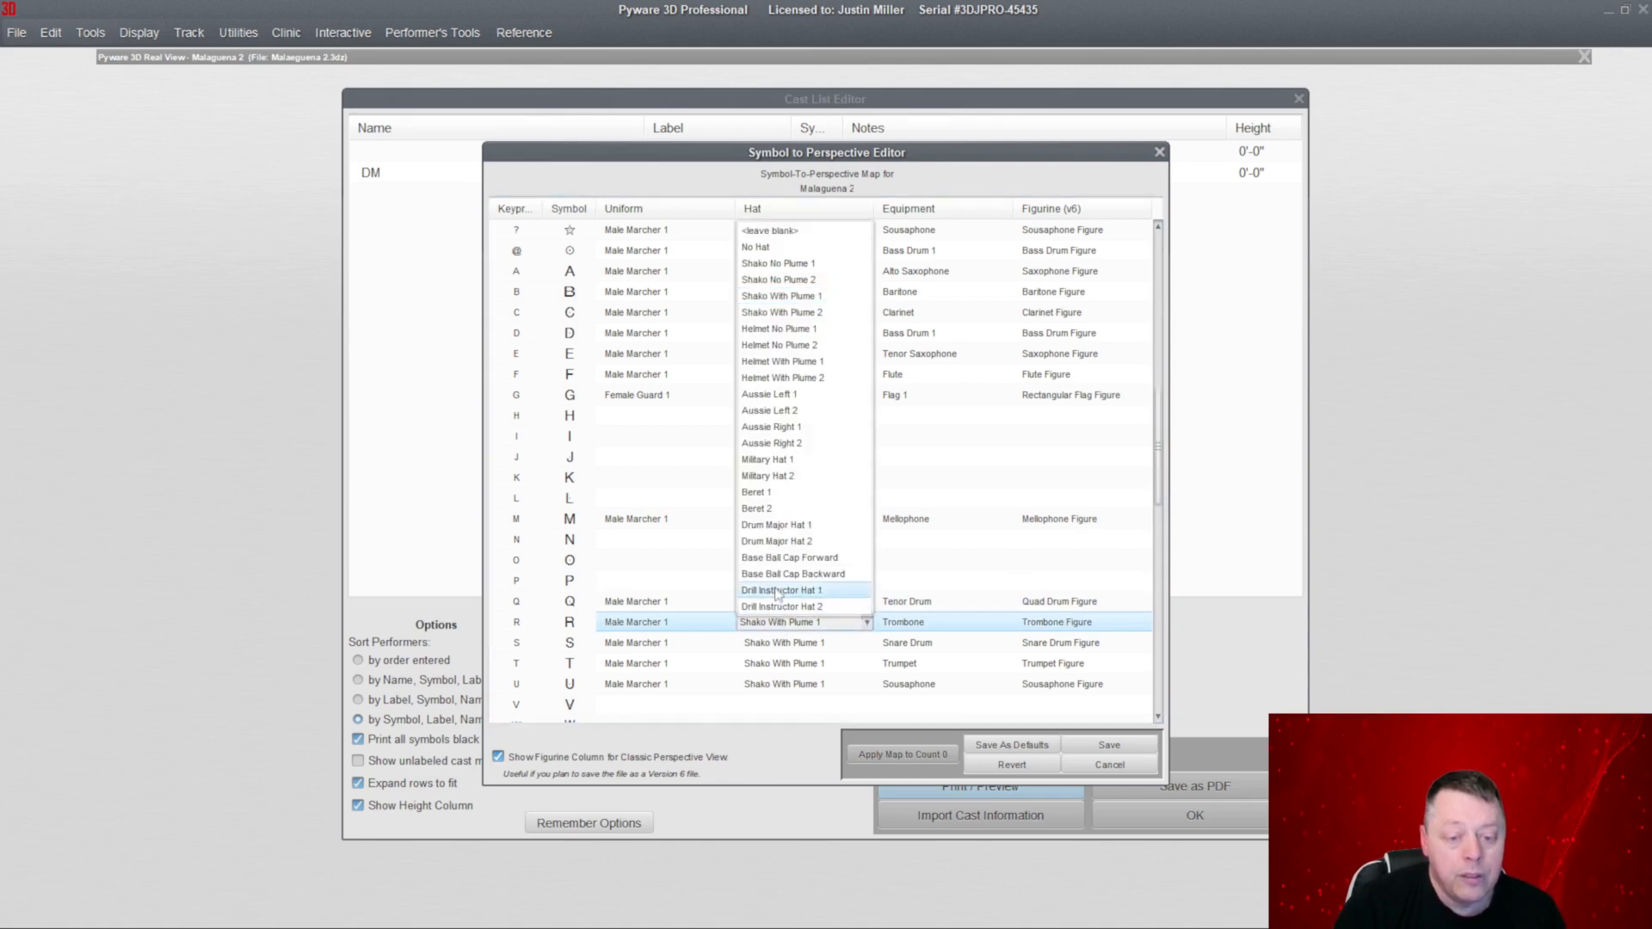
left_click(758, 247)
left_click(772, 642)
left_click(772, 642)
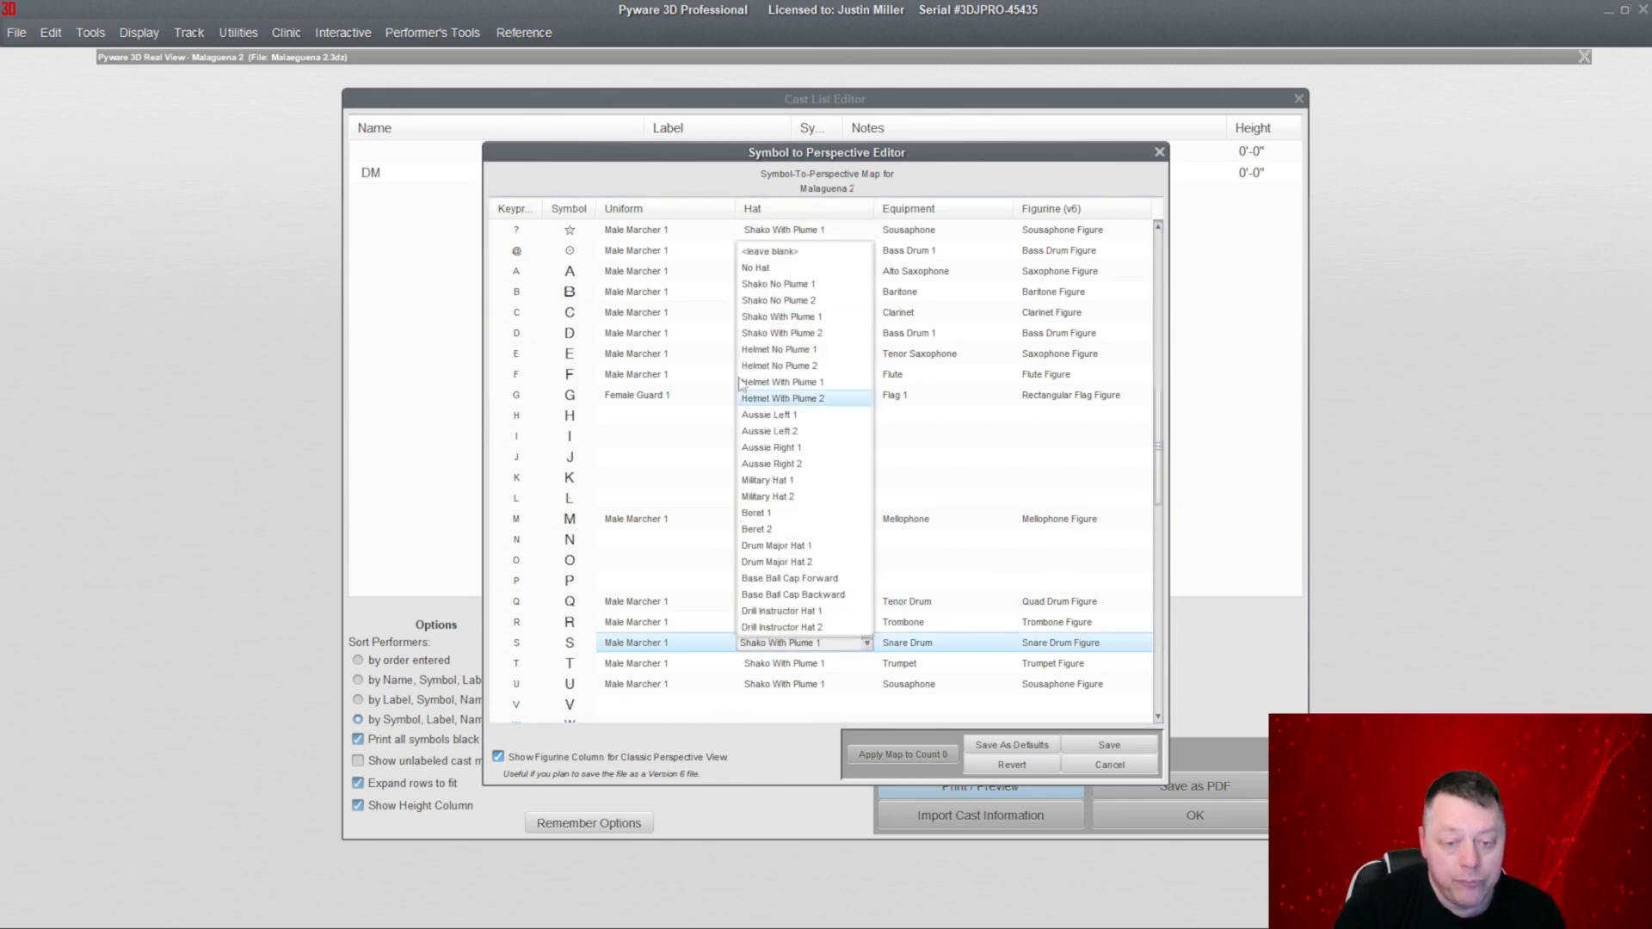
left_click(758, 268)
left_click(777, 664)
left_click(777, 663)
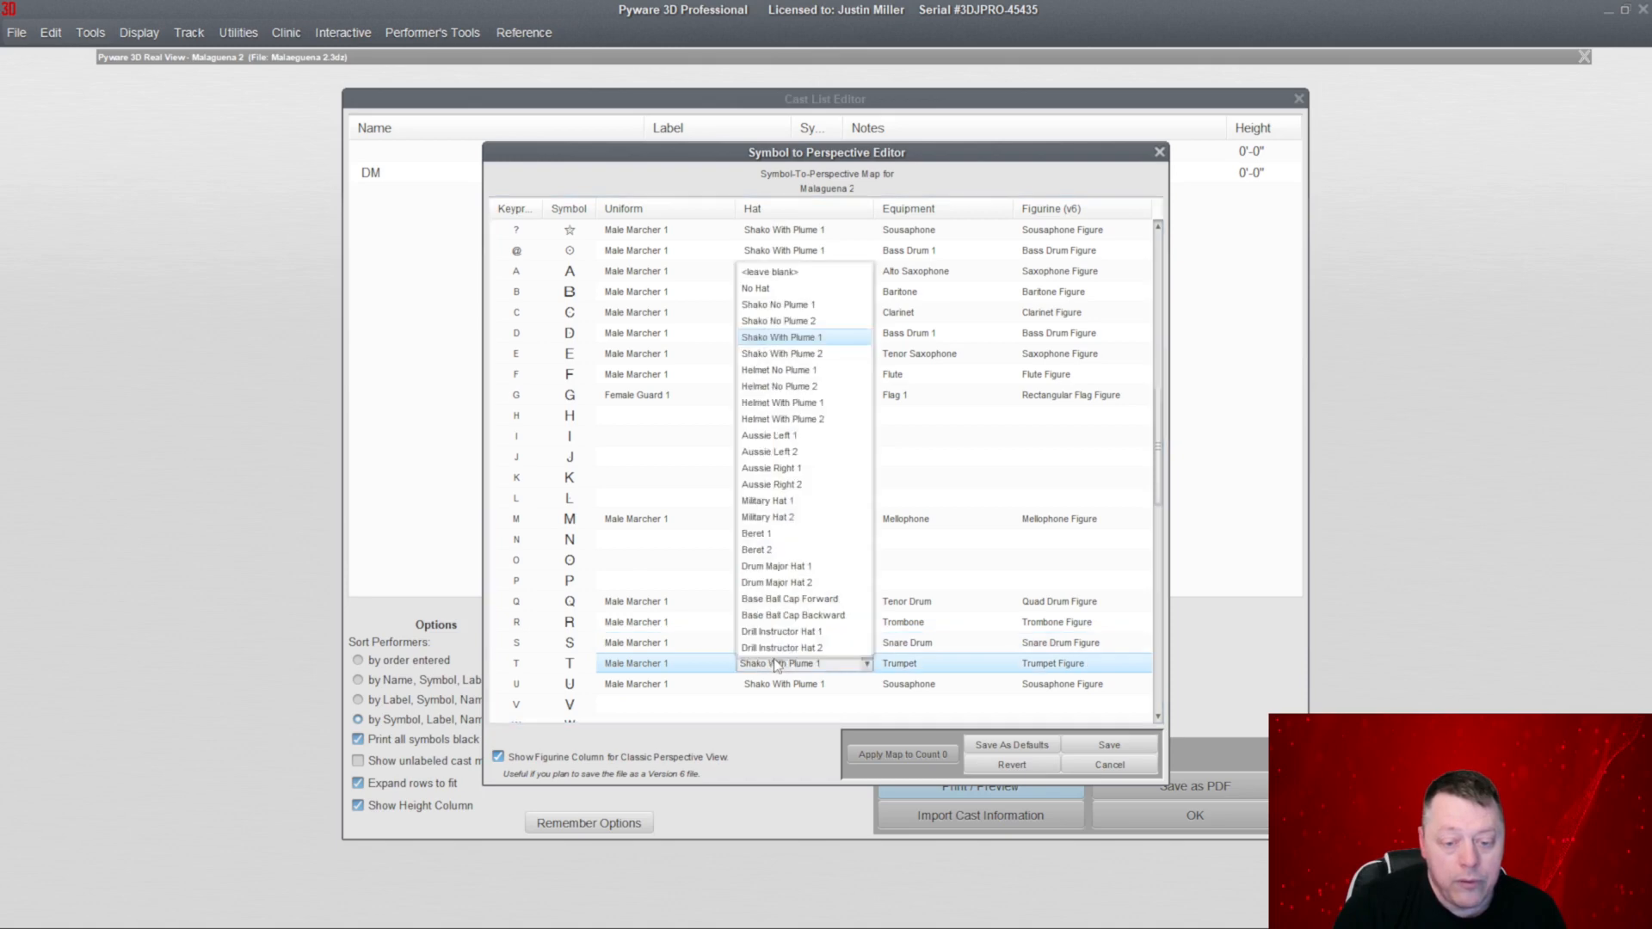
left_click(780, 290)
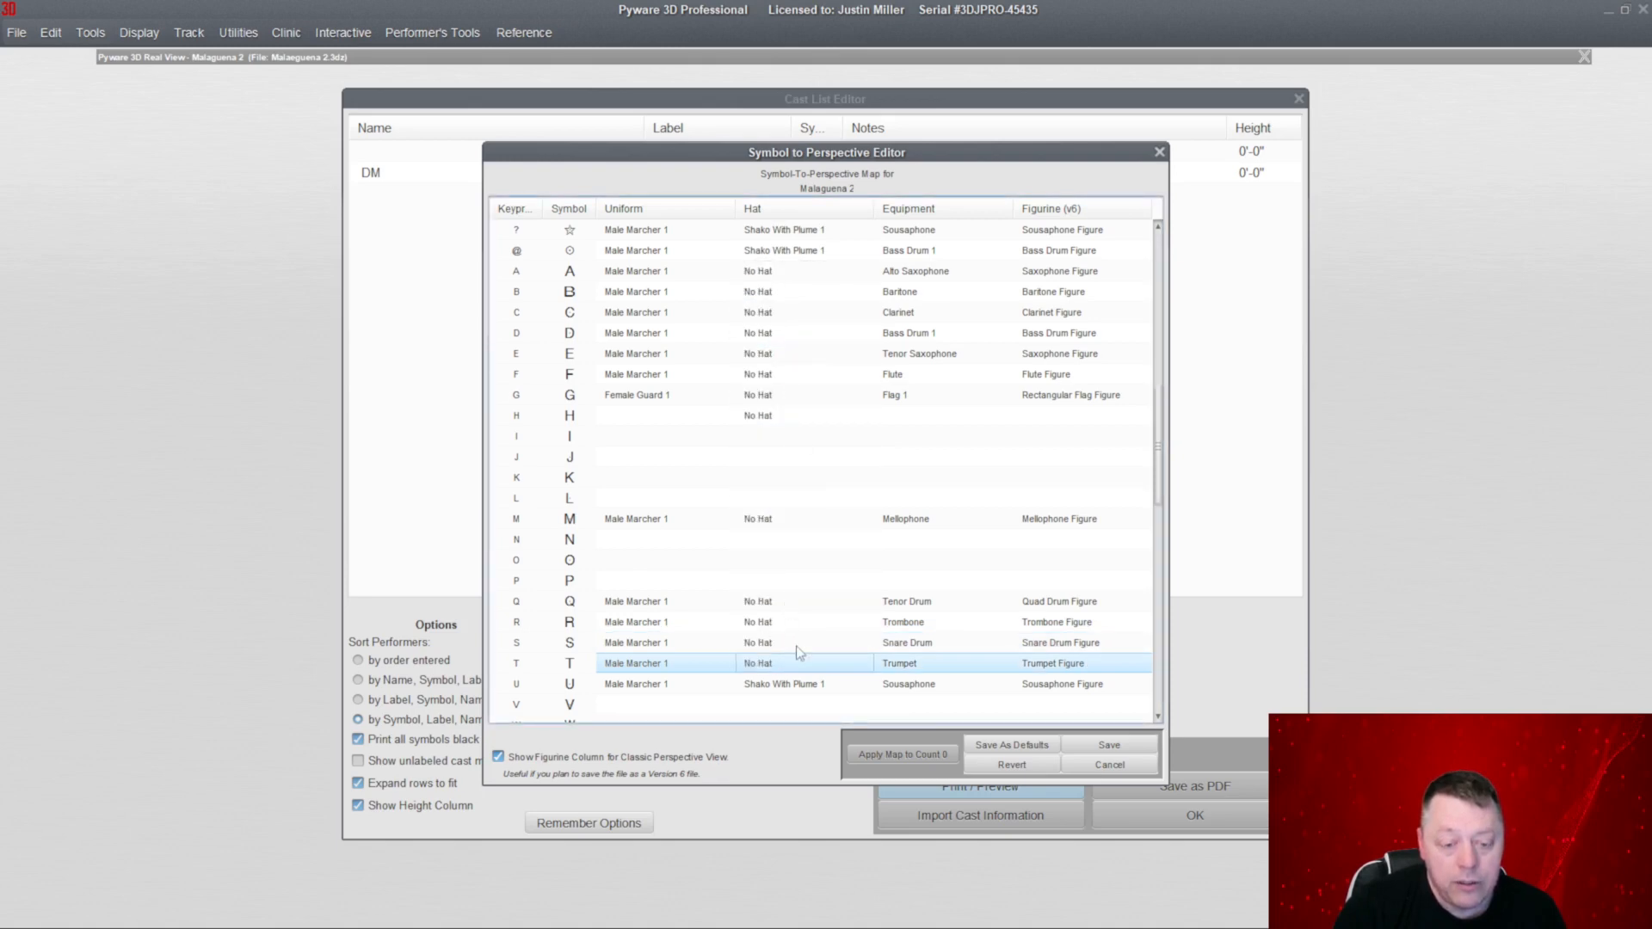
left_click(804, 685)
left_click(804, 685)
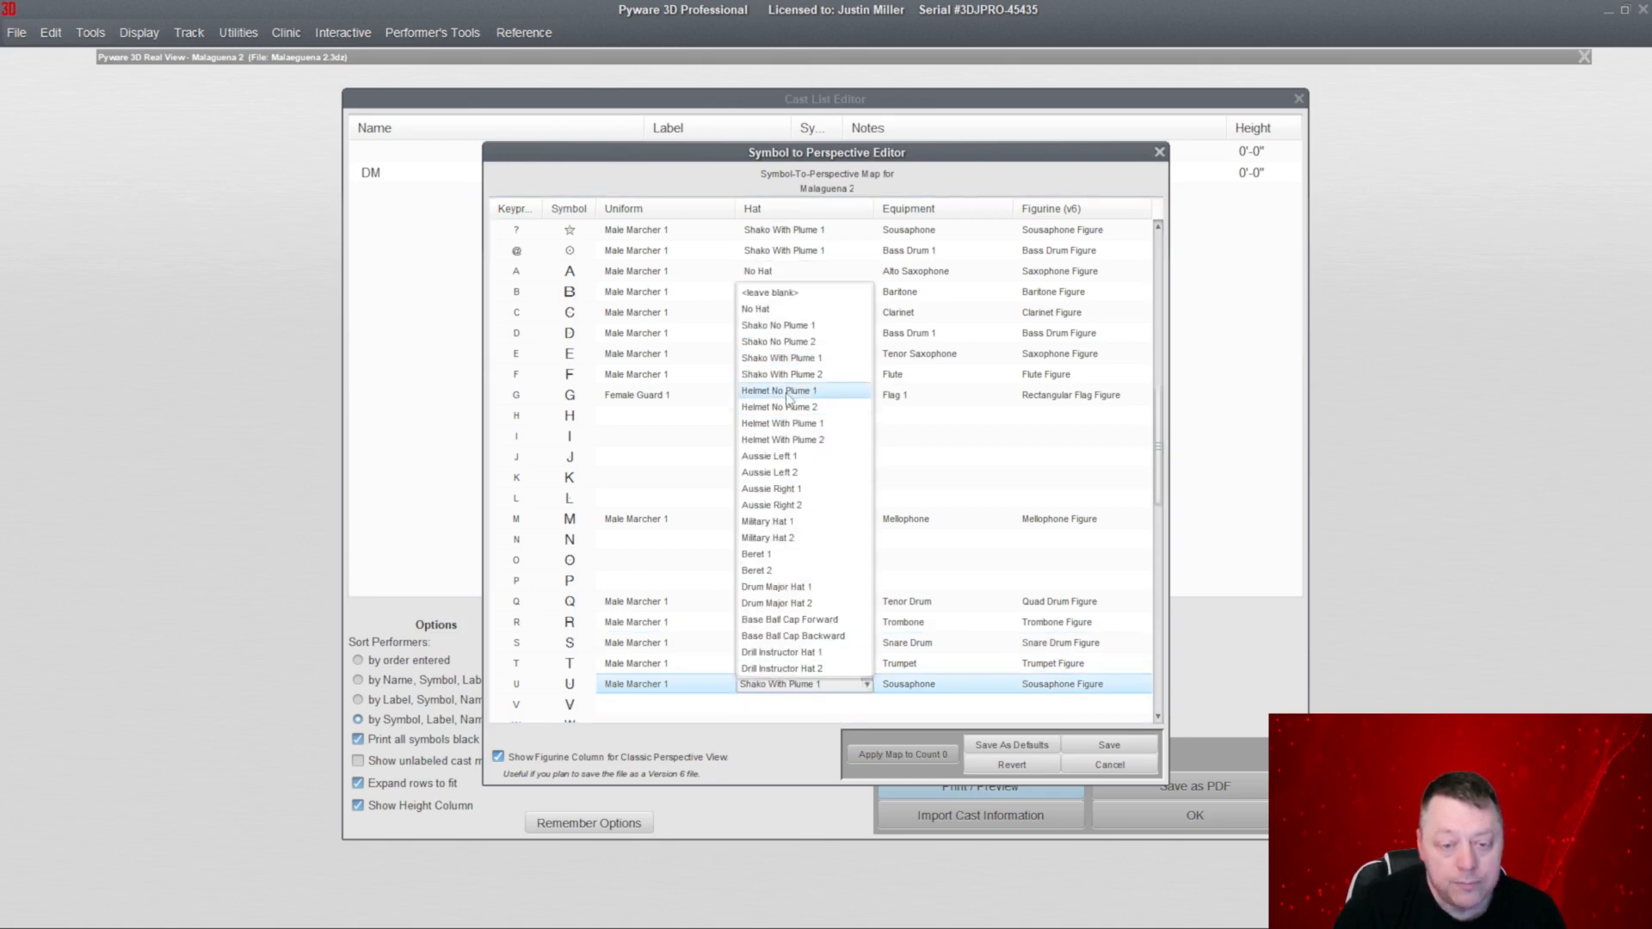
left_click(771, 308)
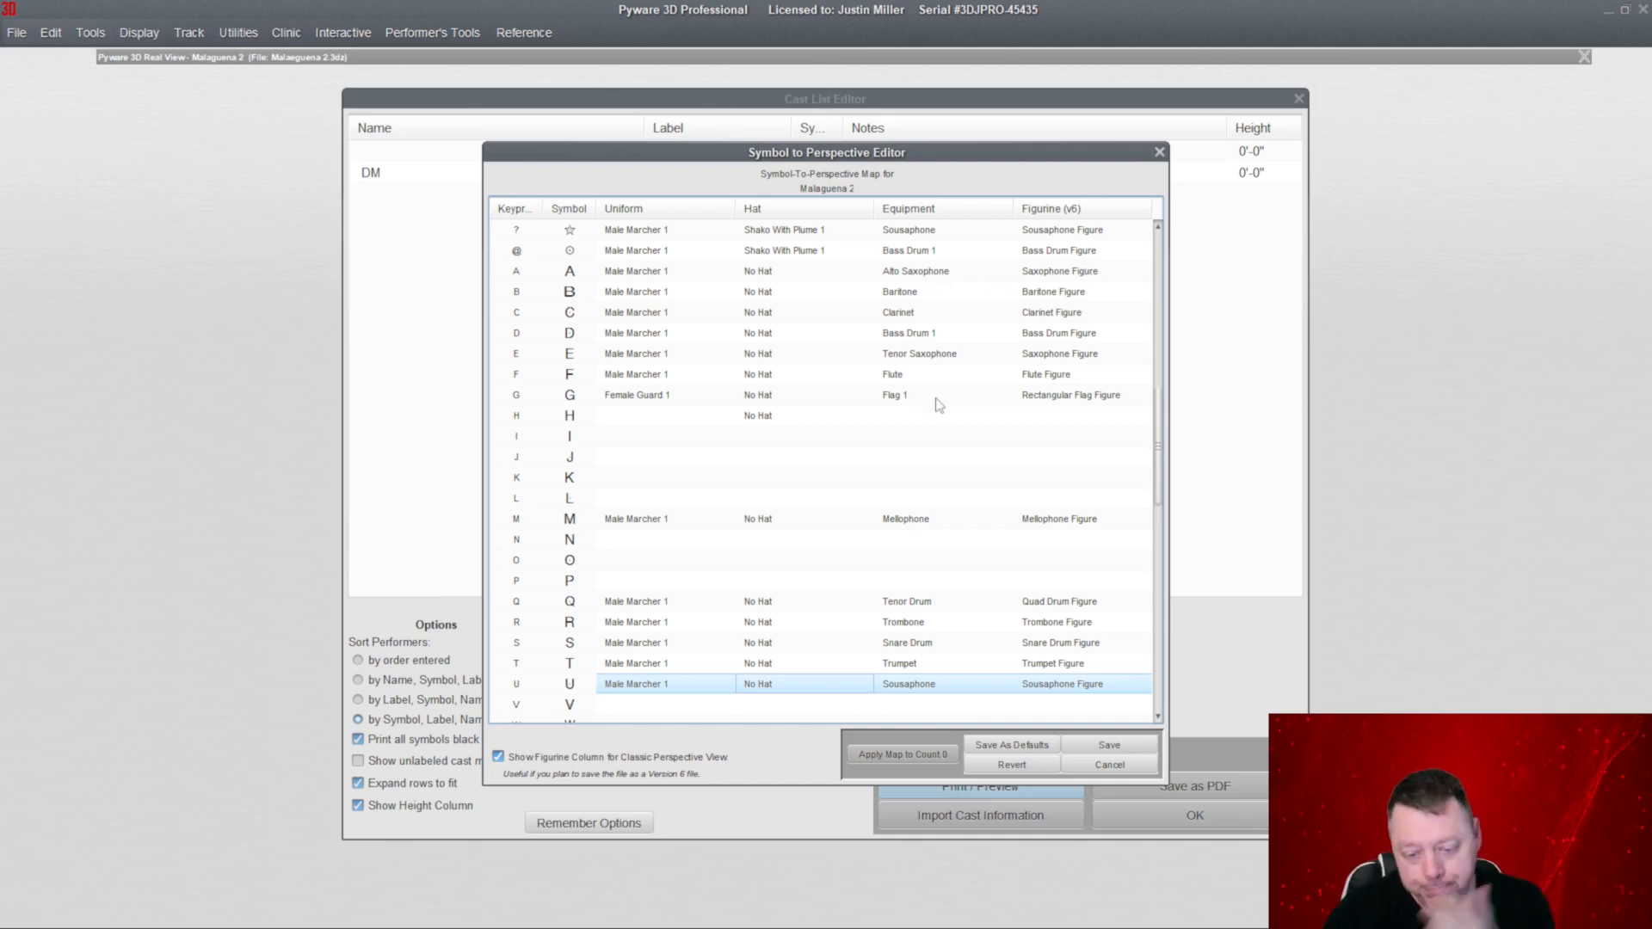
Review the remaining symbol mappings, save the symbol map and close the Cast List Editor.
scroll(936, 403, "down", 6)
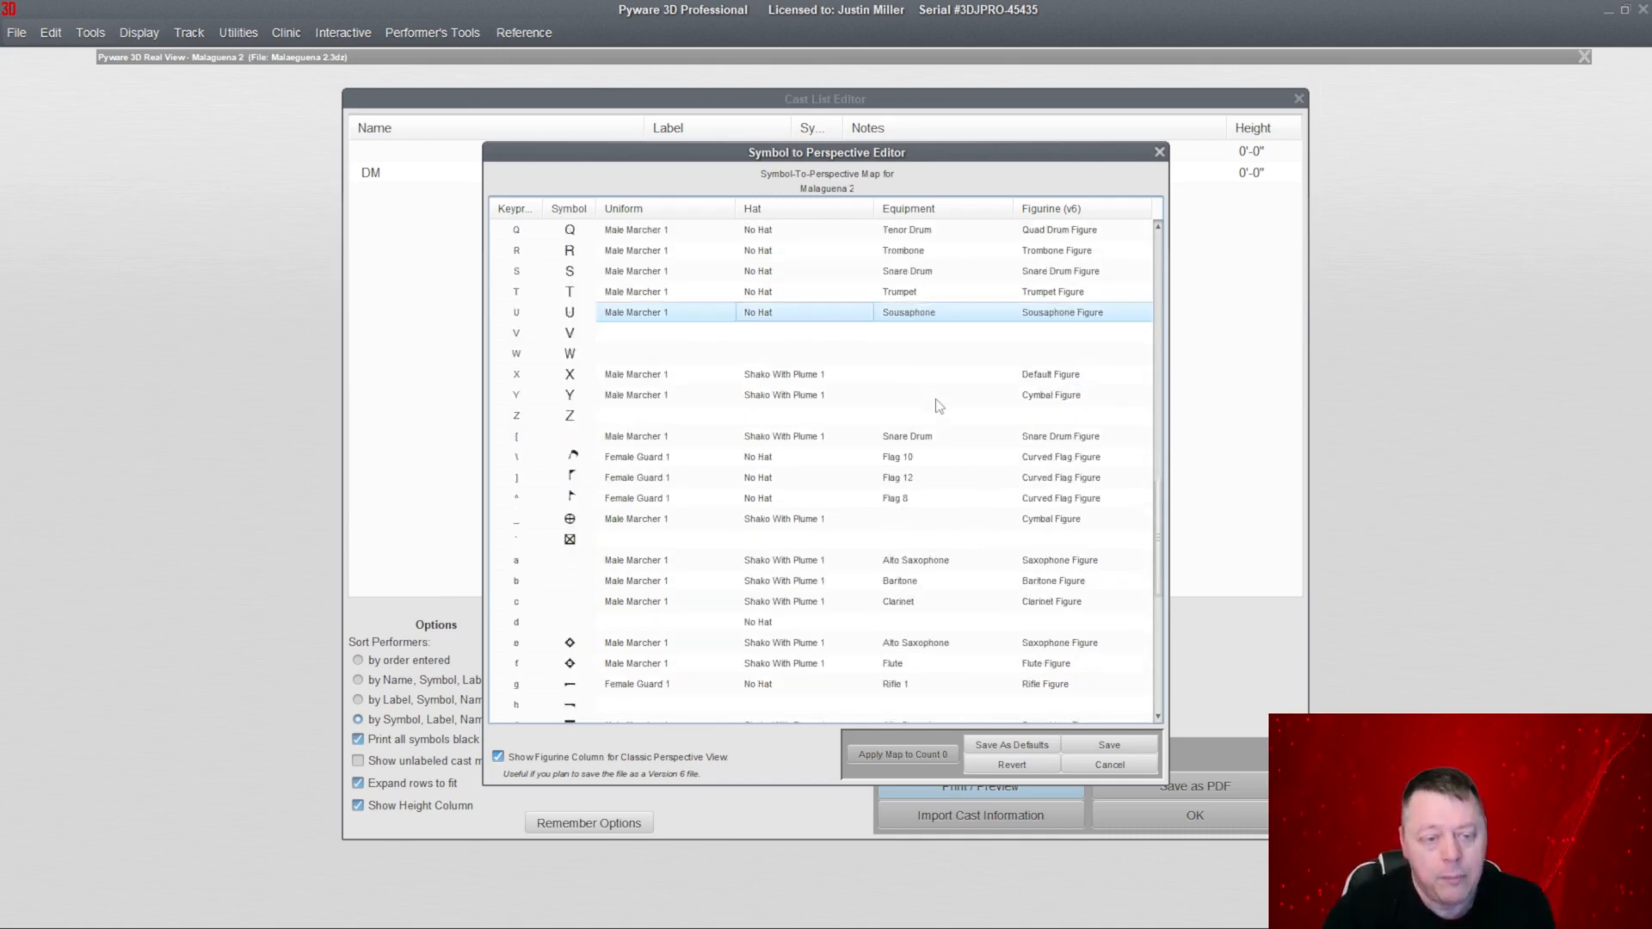
scroll(937, 405, "up", 5)
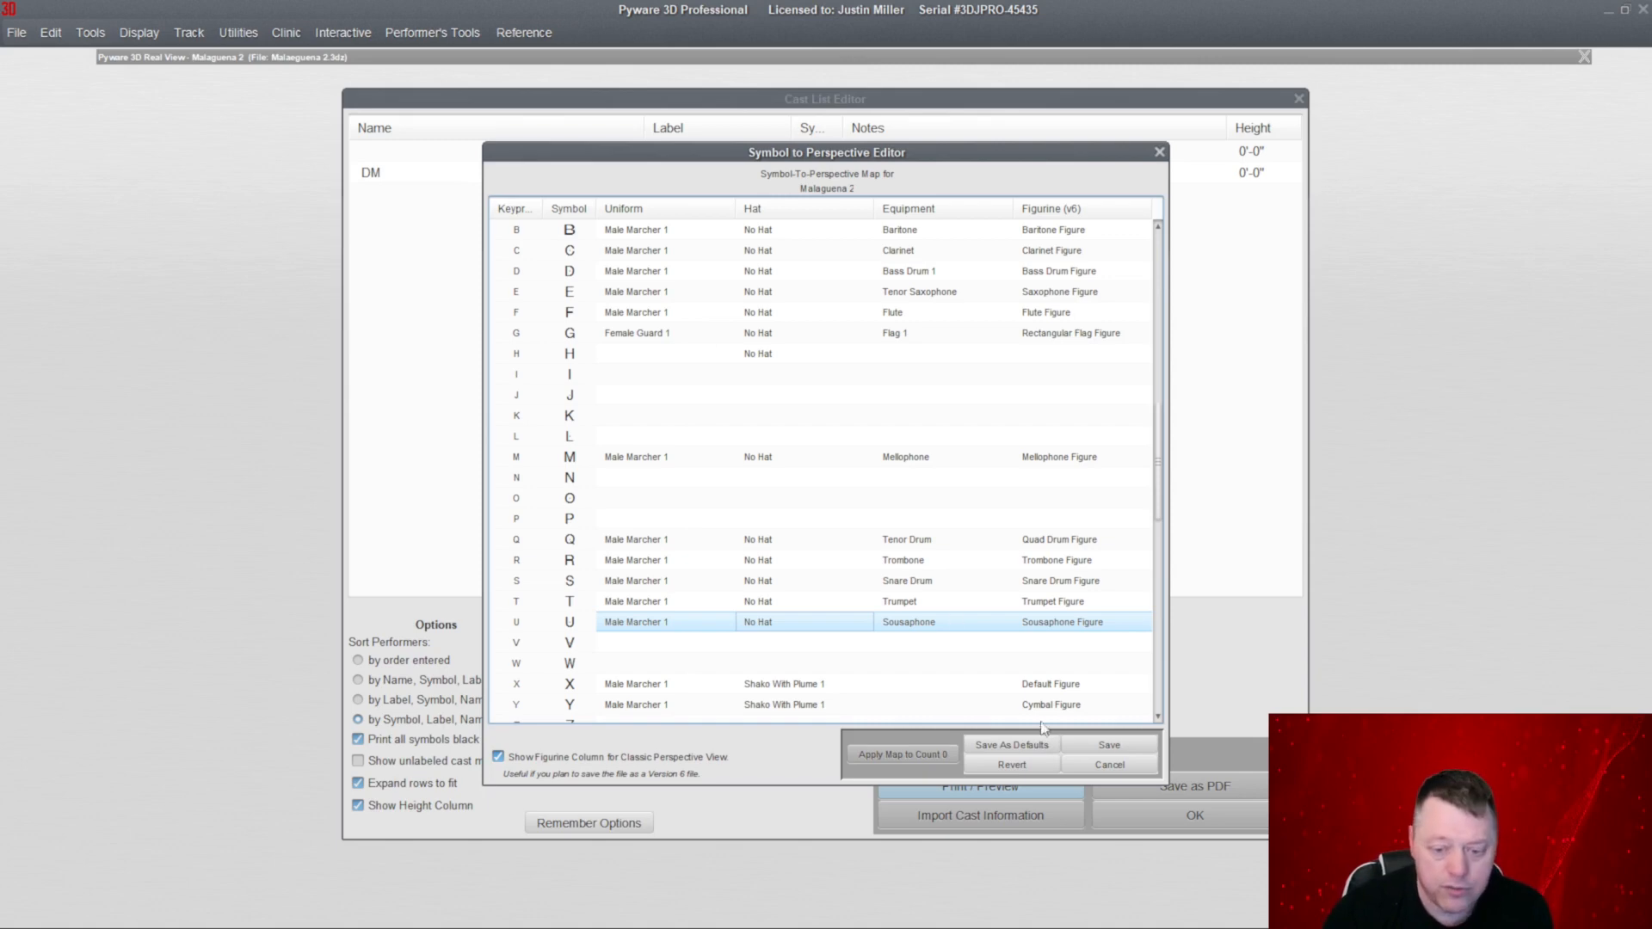
left_click(1073, 746)
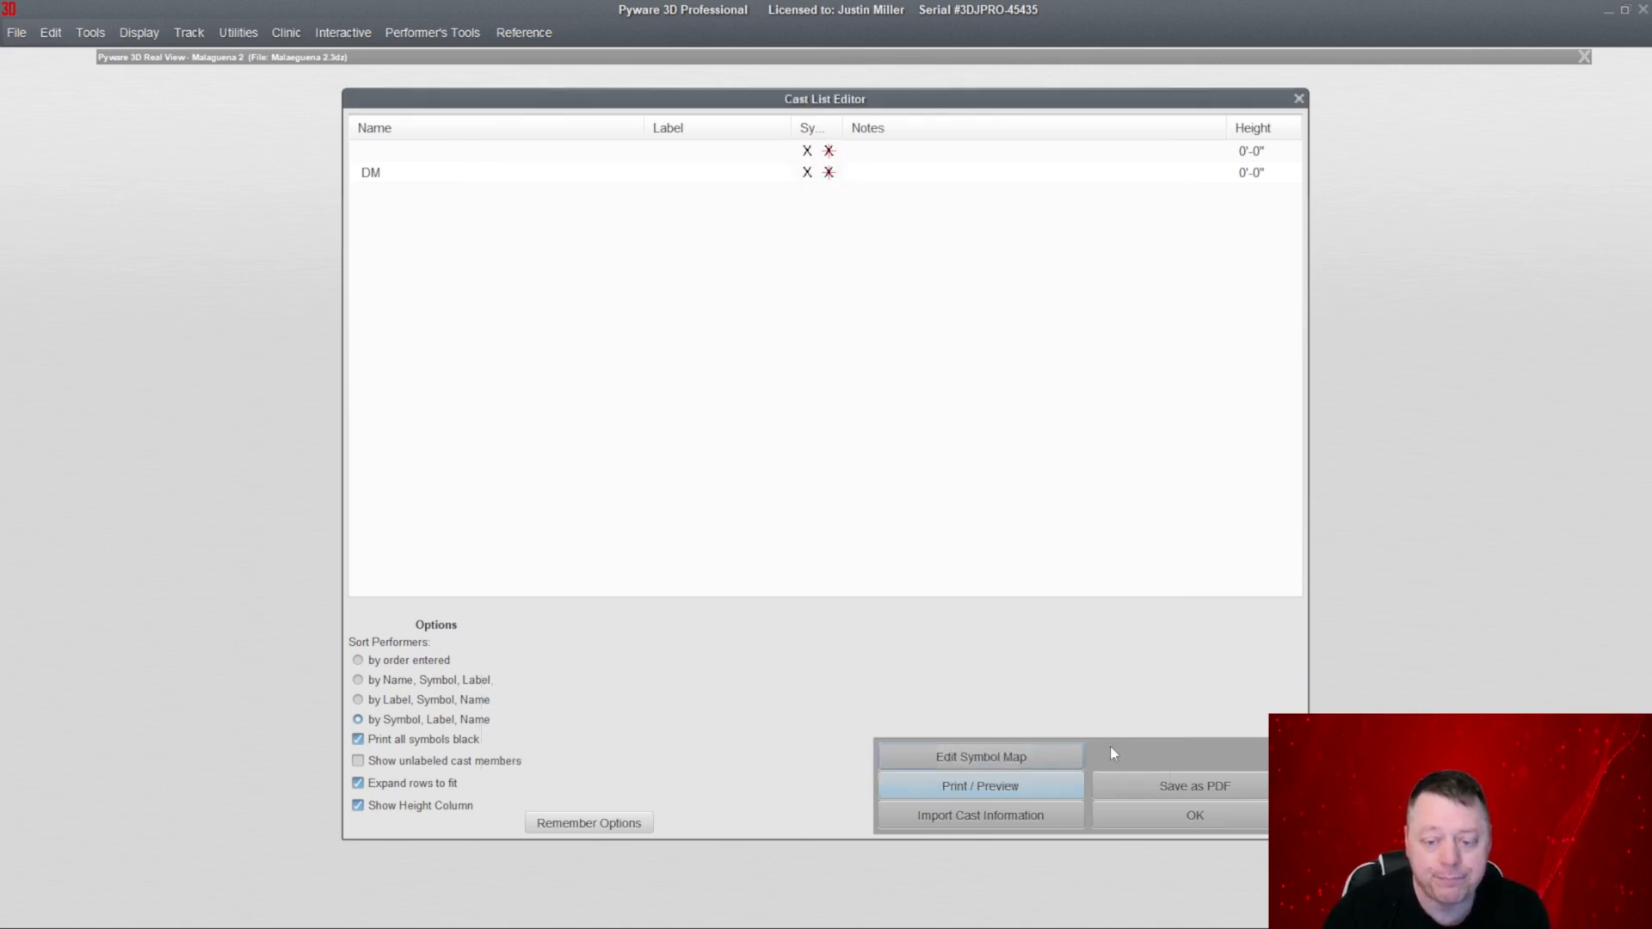
left_click(1179, 813)
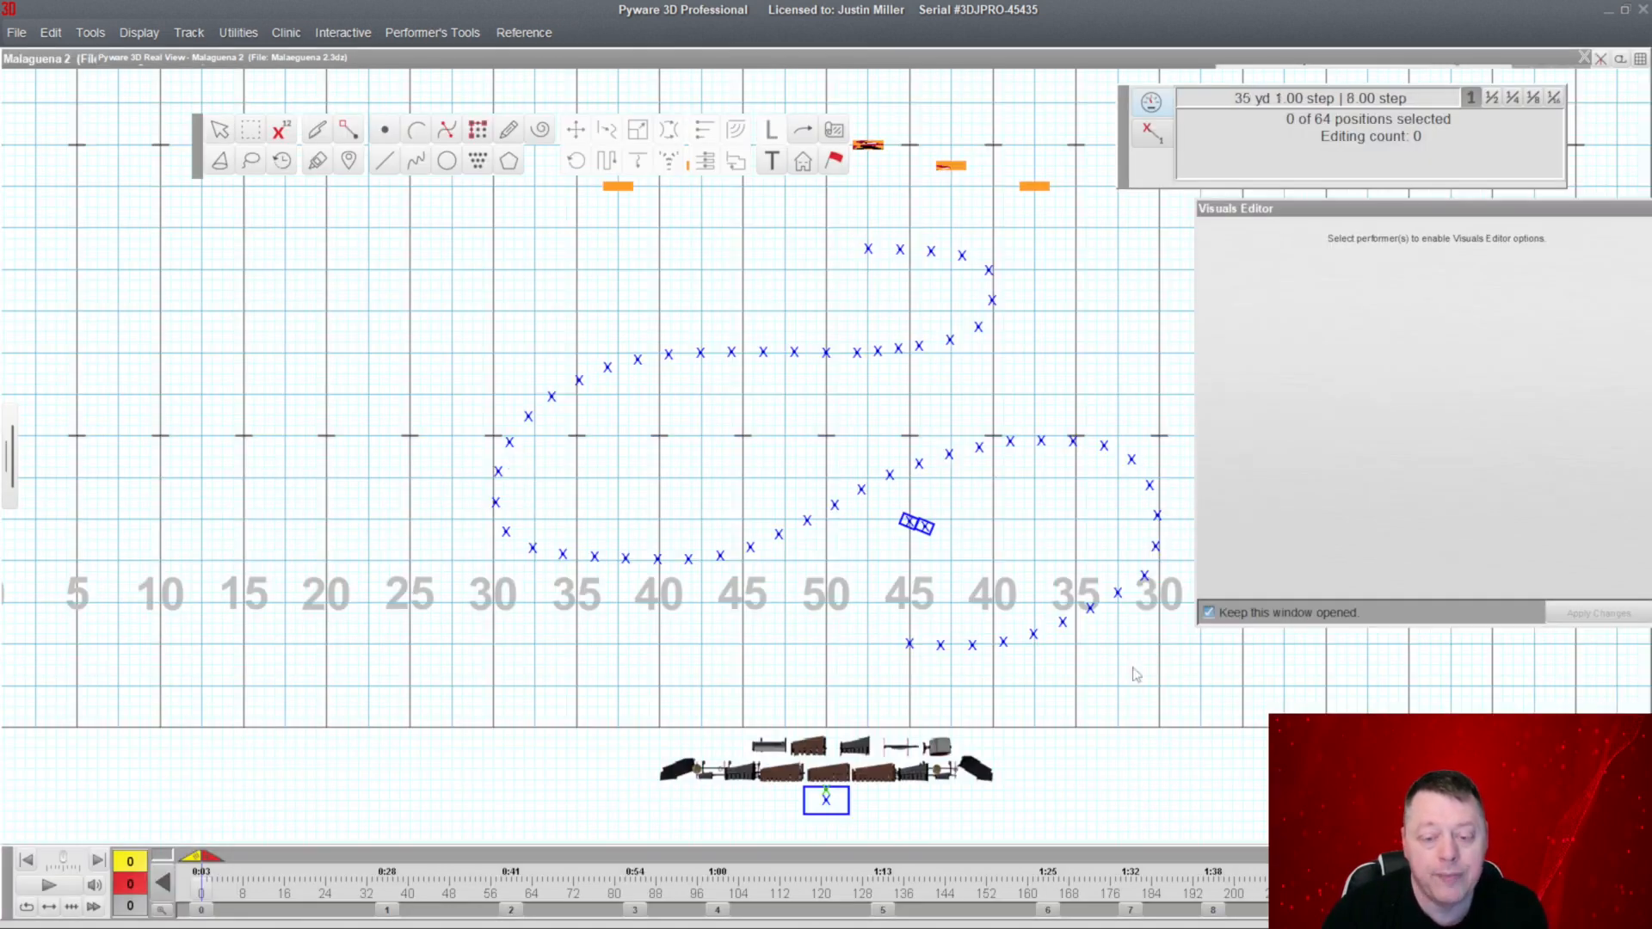
Select the six performers at the front end of the curve, near the 45 yard line, and set their symbol to F.
left_click(251, 131)
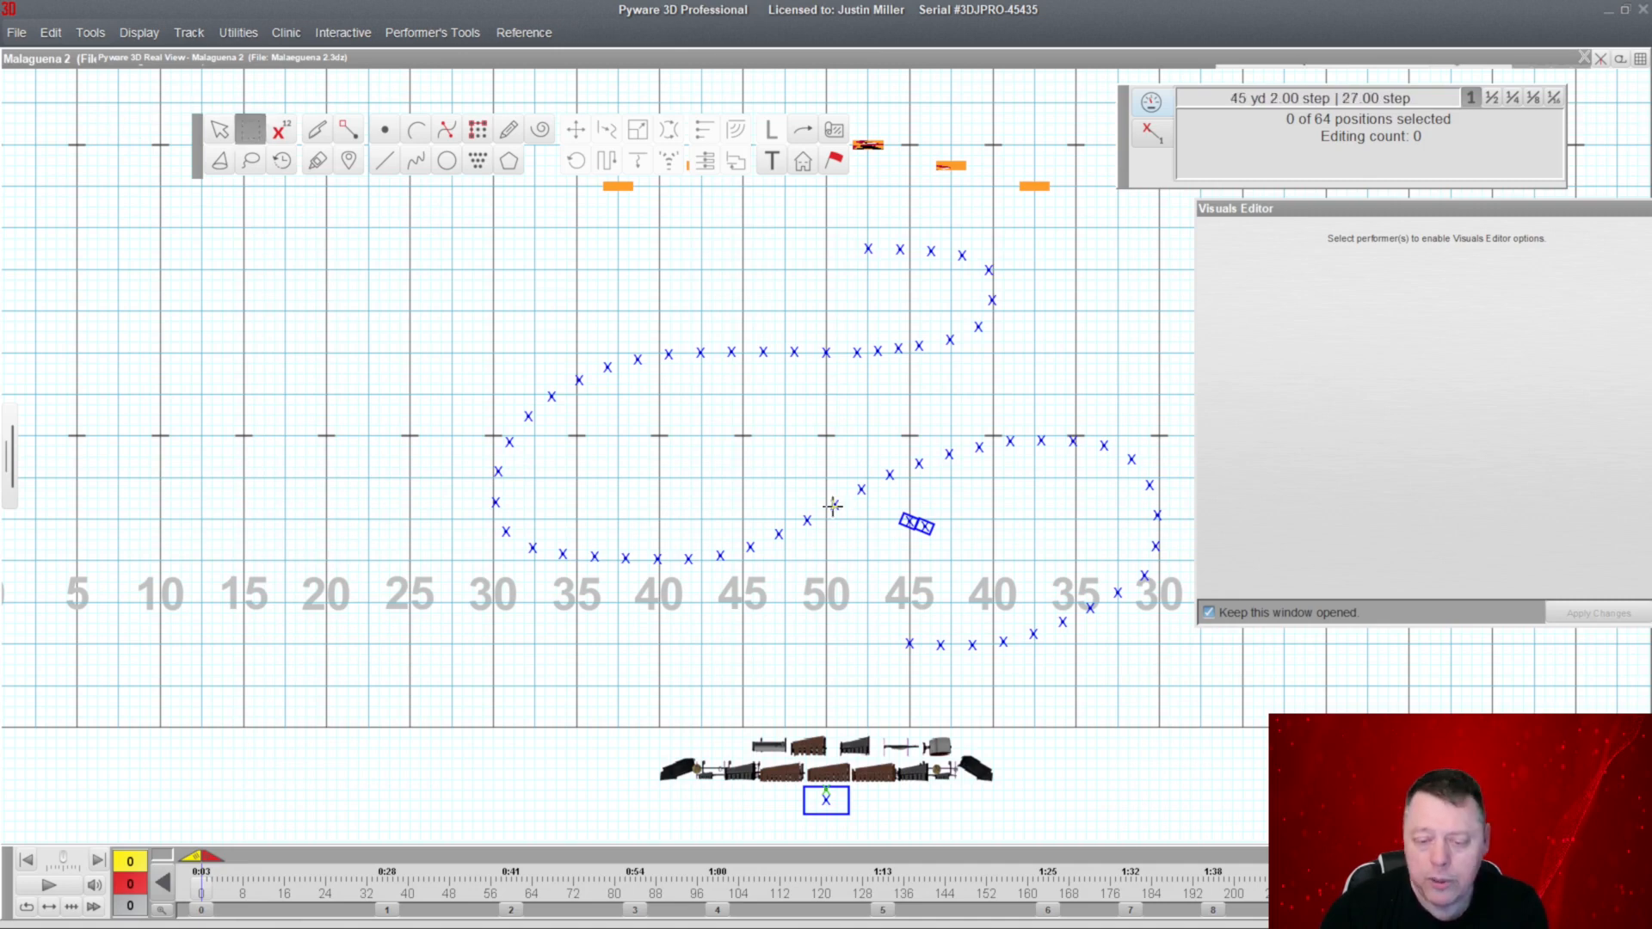
left_click_drag(883, 581, 1067, 673)
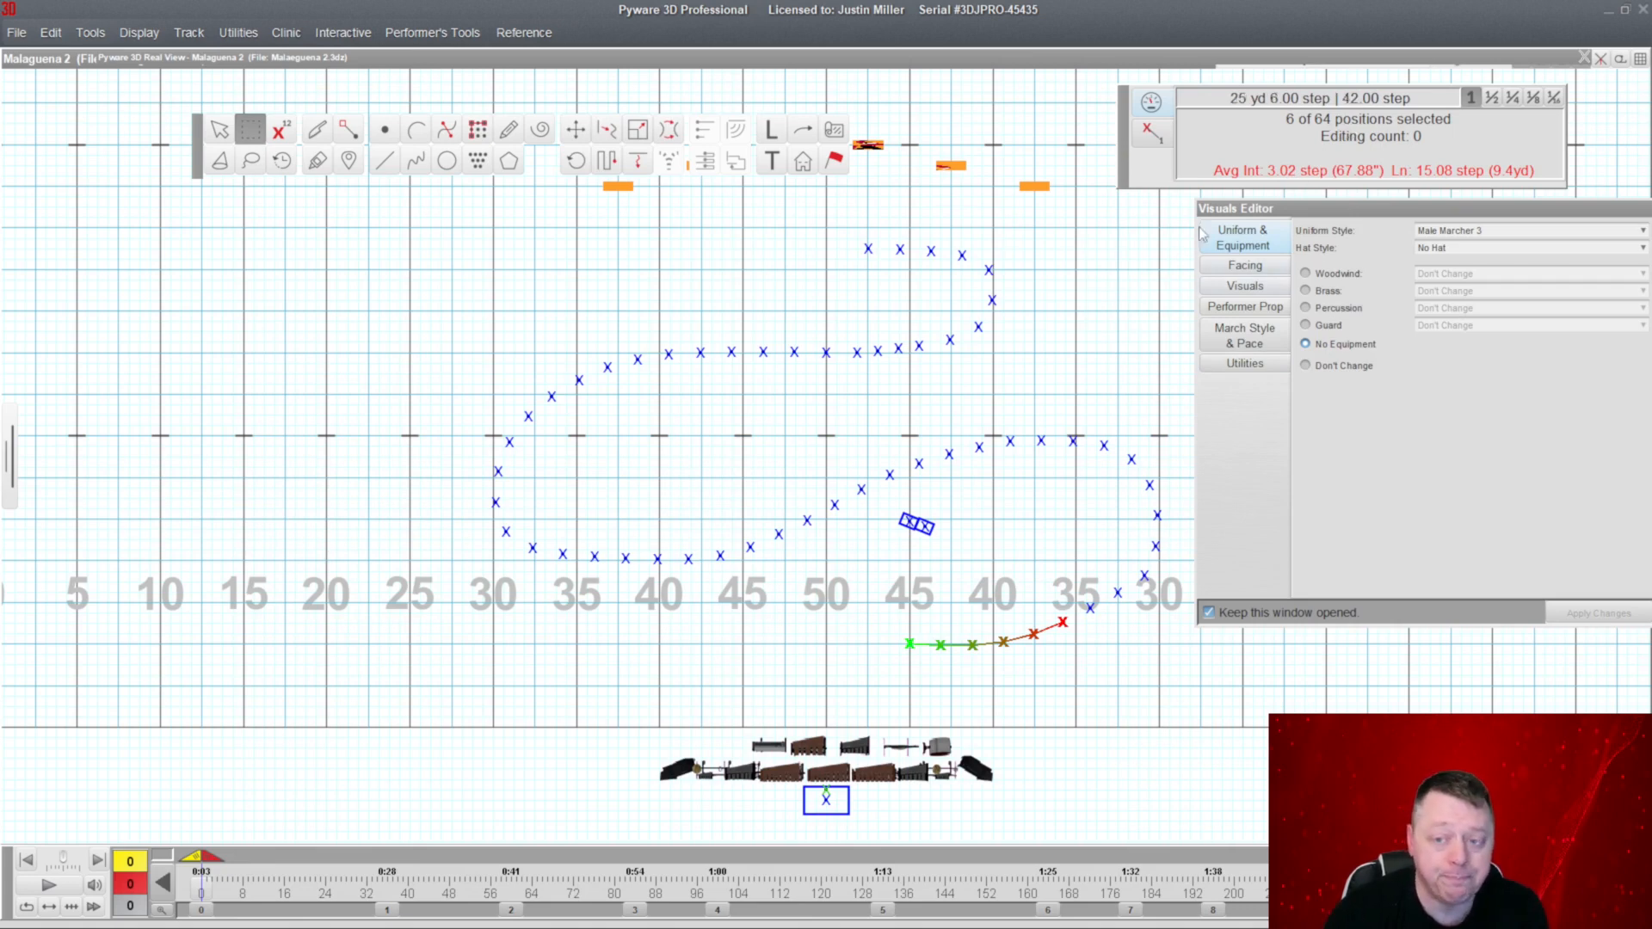
left_click(772, 132)
double_click(224, 522)
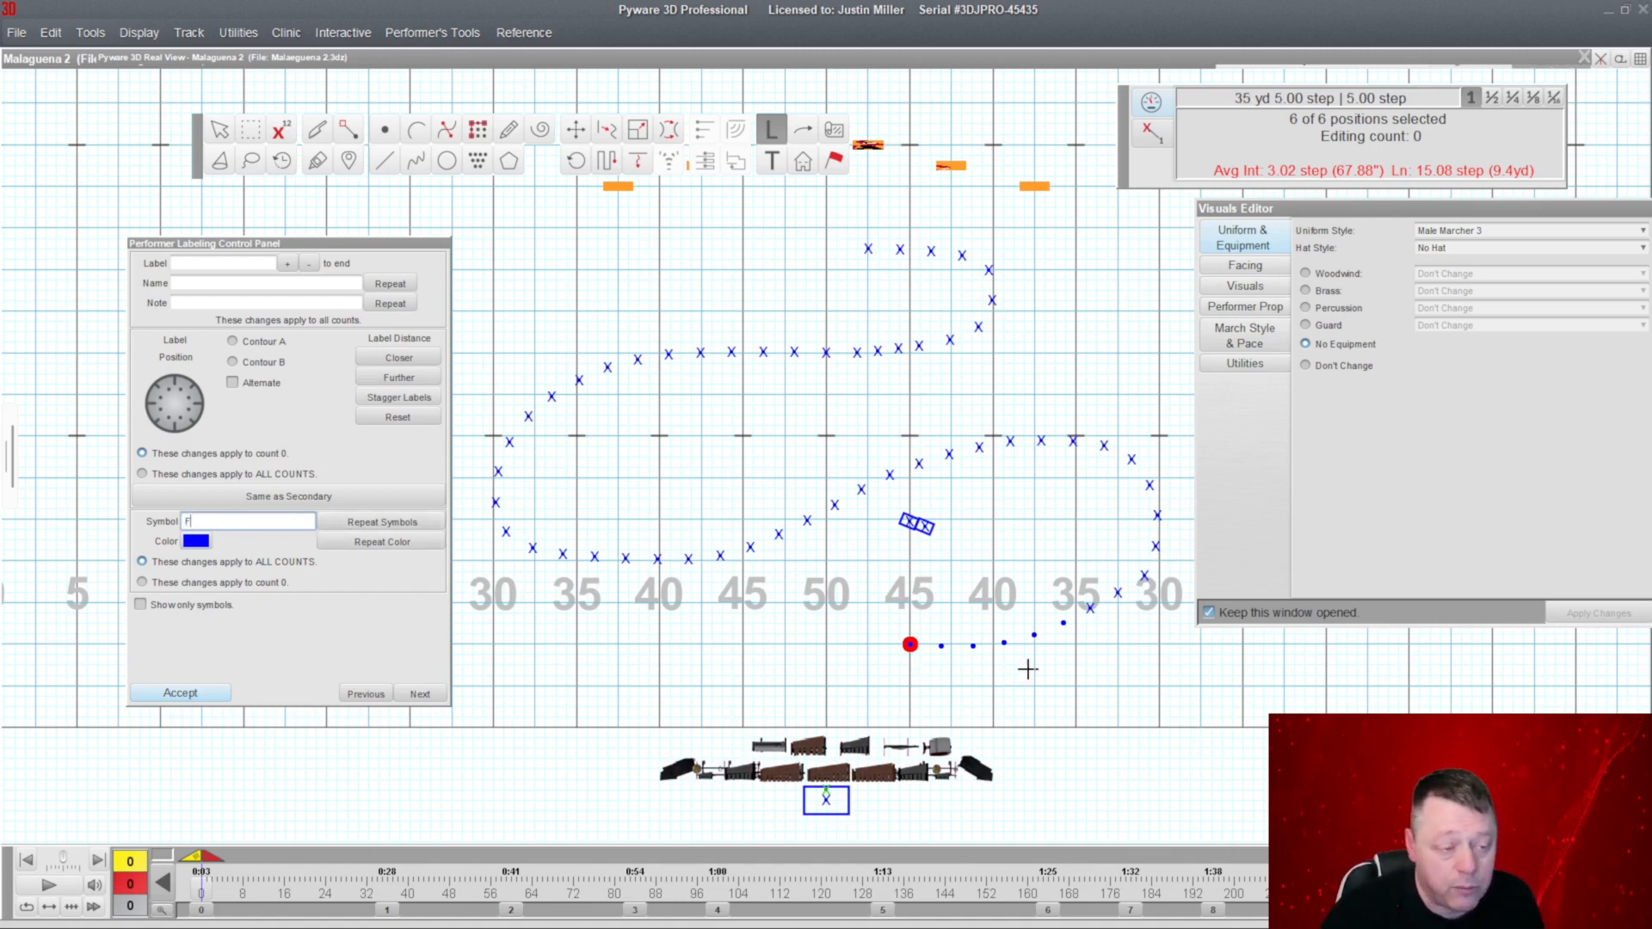
Label the six F performers in ascending order starting at 1, position the labels with Contour A and accept the labeling.
left_click(208, 262)
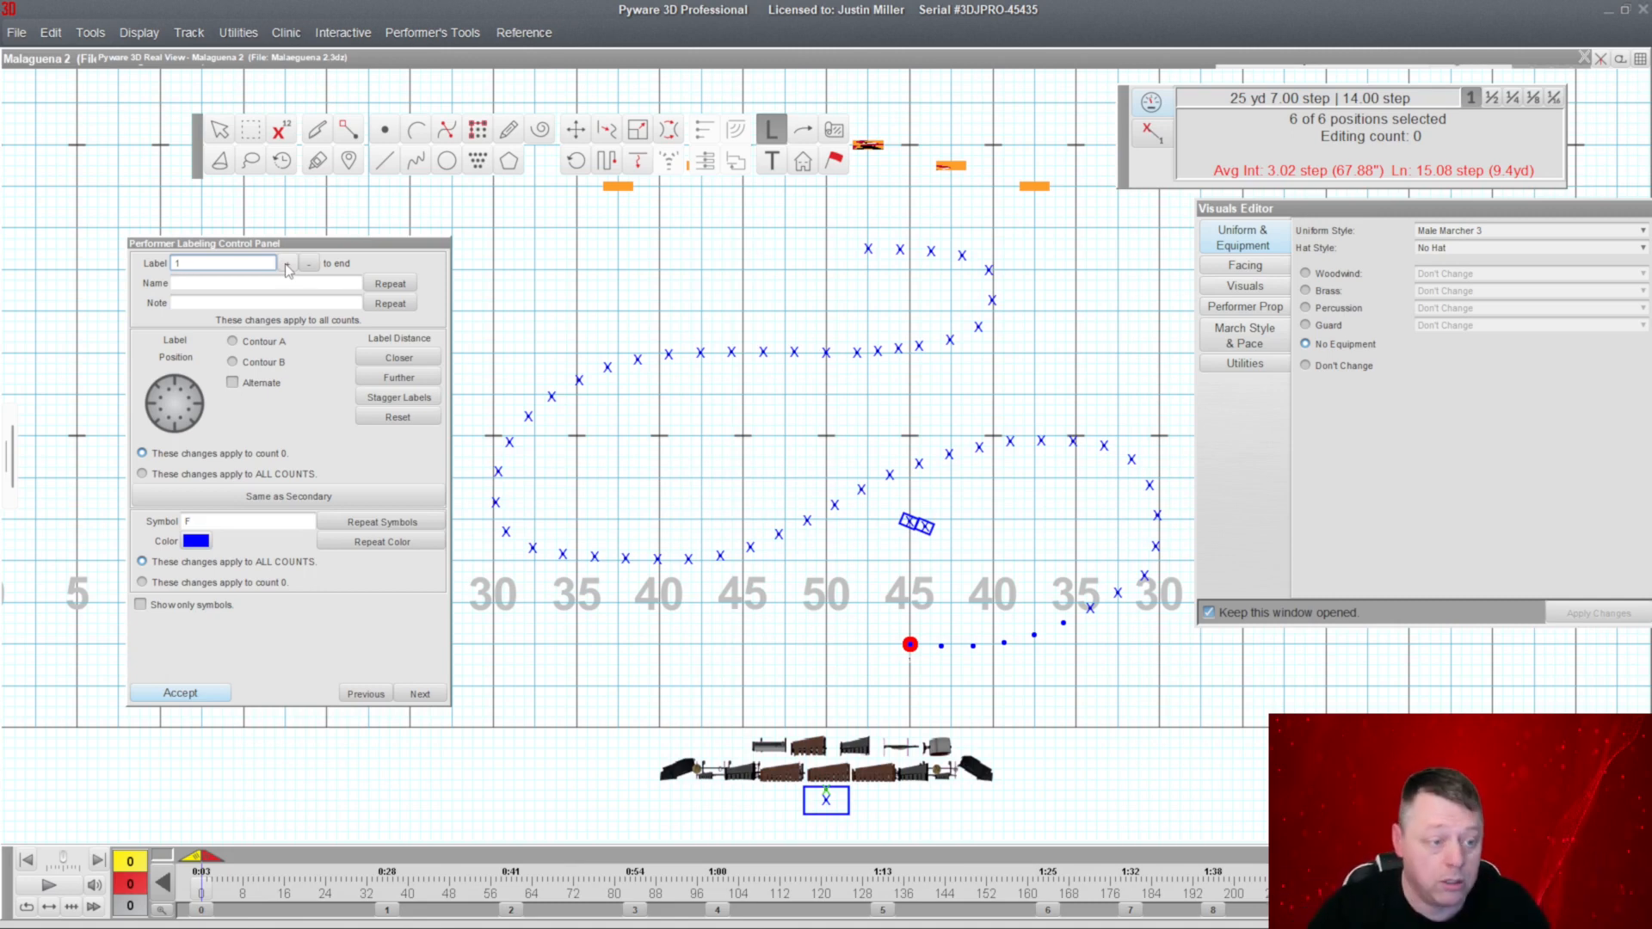
left_click(289, 268)
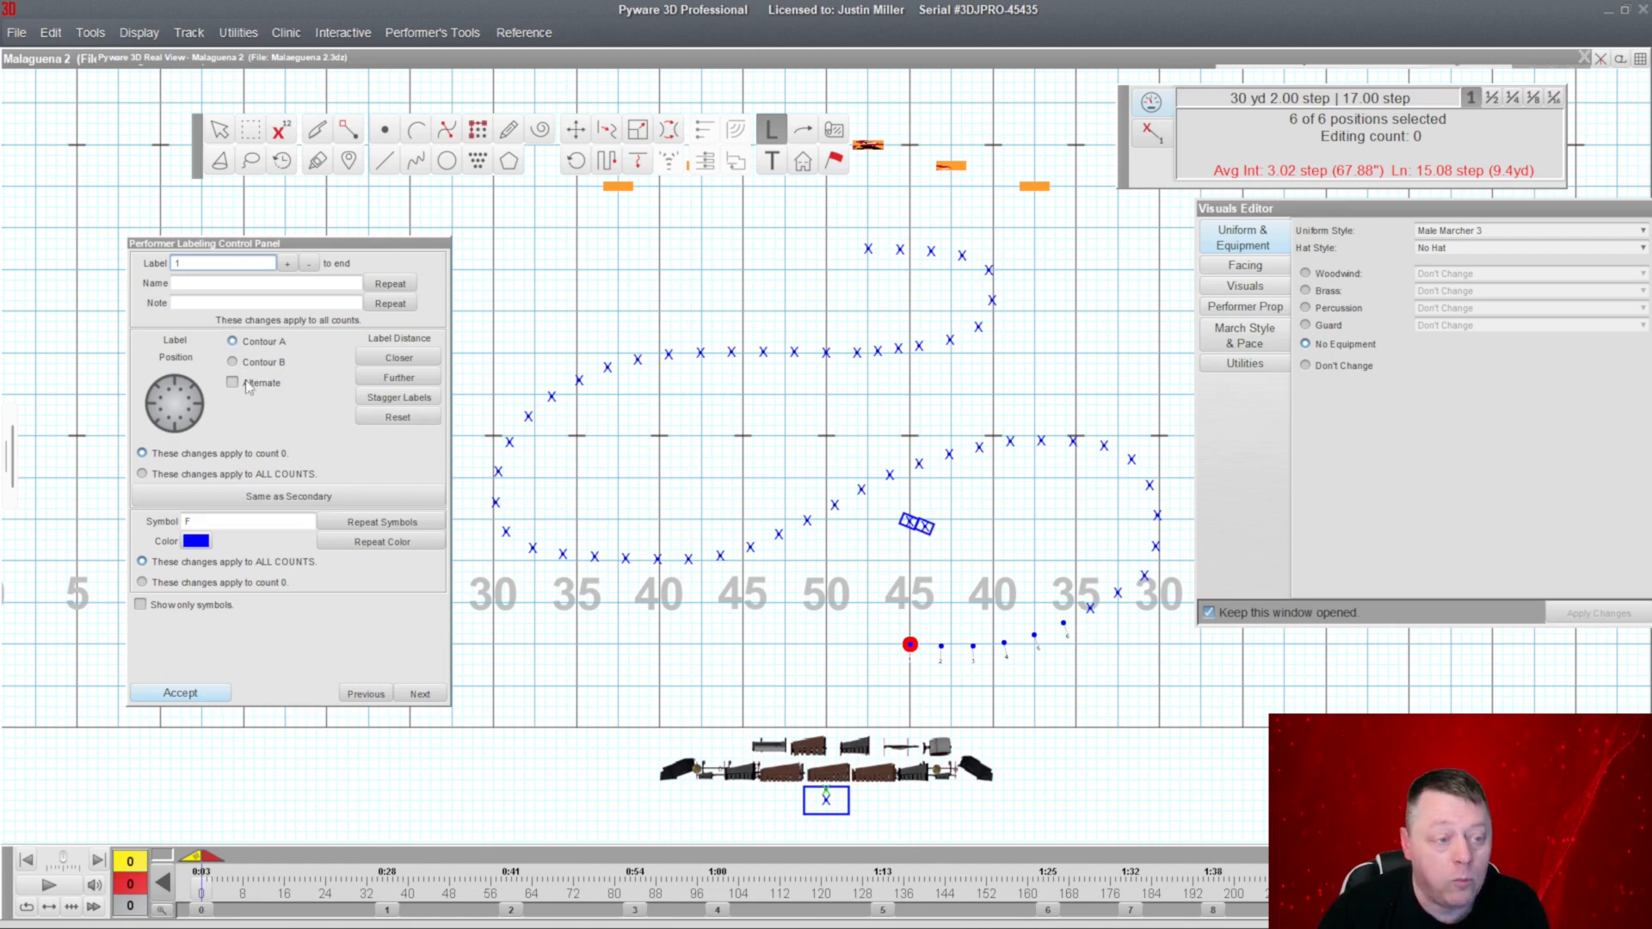
left_click(232, 363)
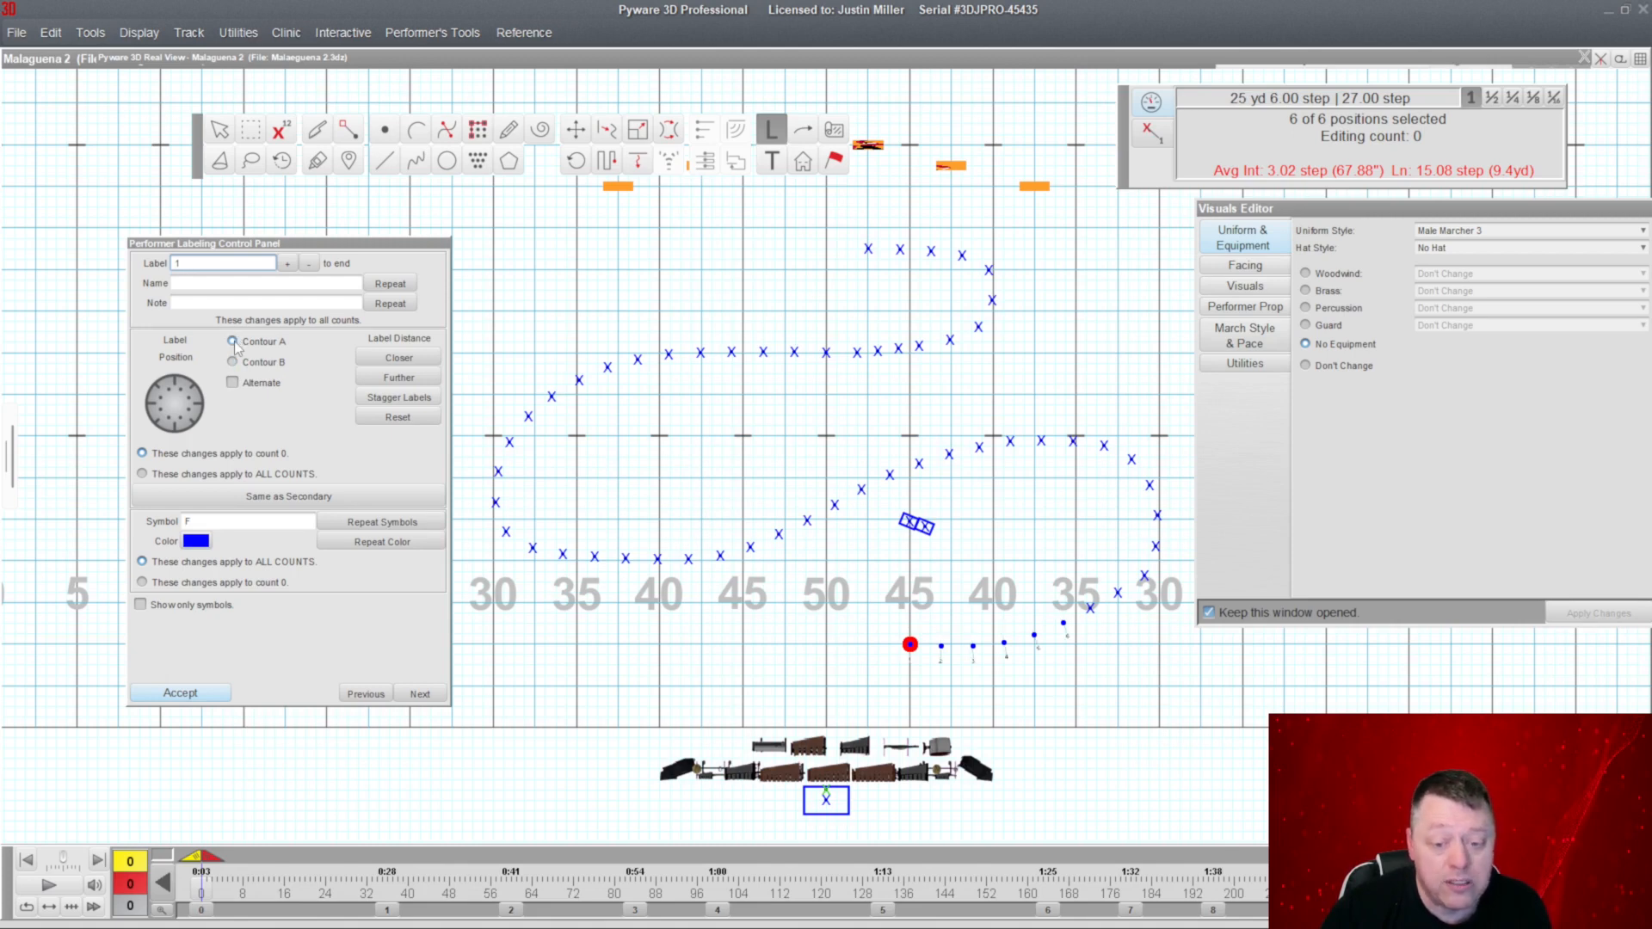
left_click(203, 693)
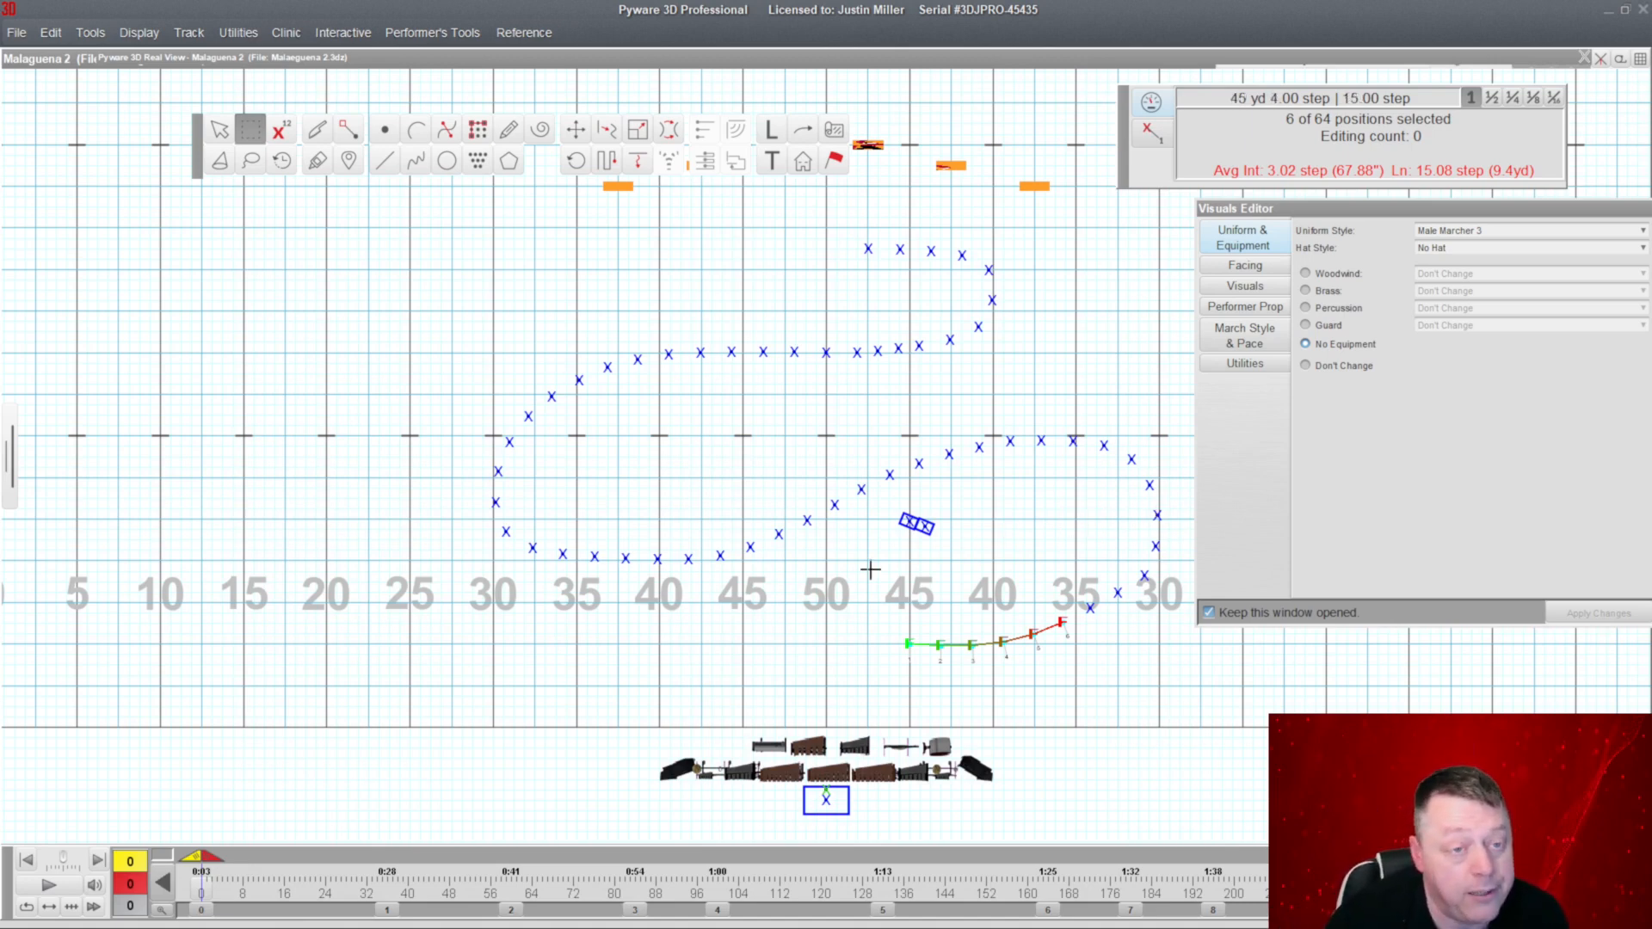
Move the label of the first F performer to the left side of its symbol.
left_click(889, 616)
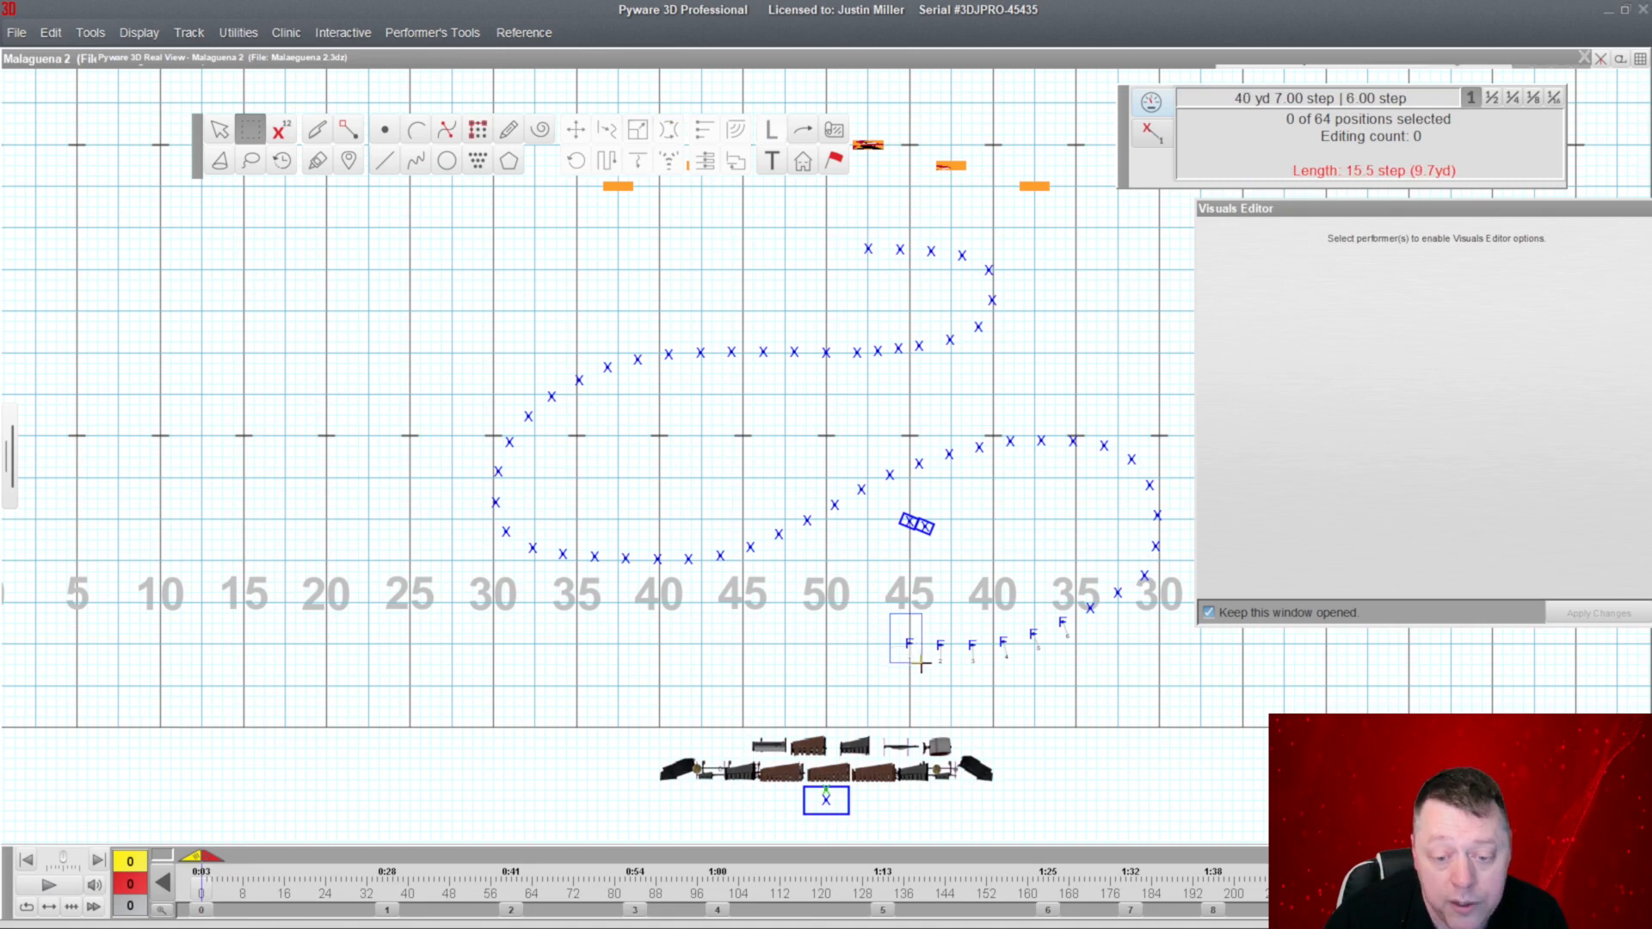
left_click(909, 644)
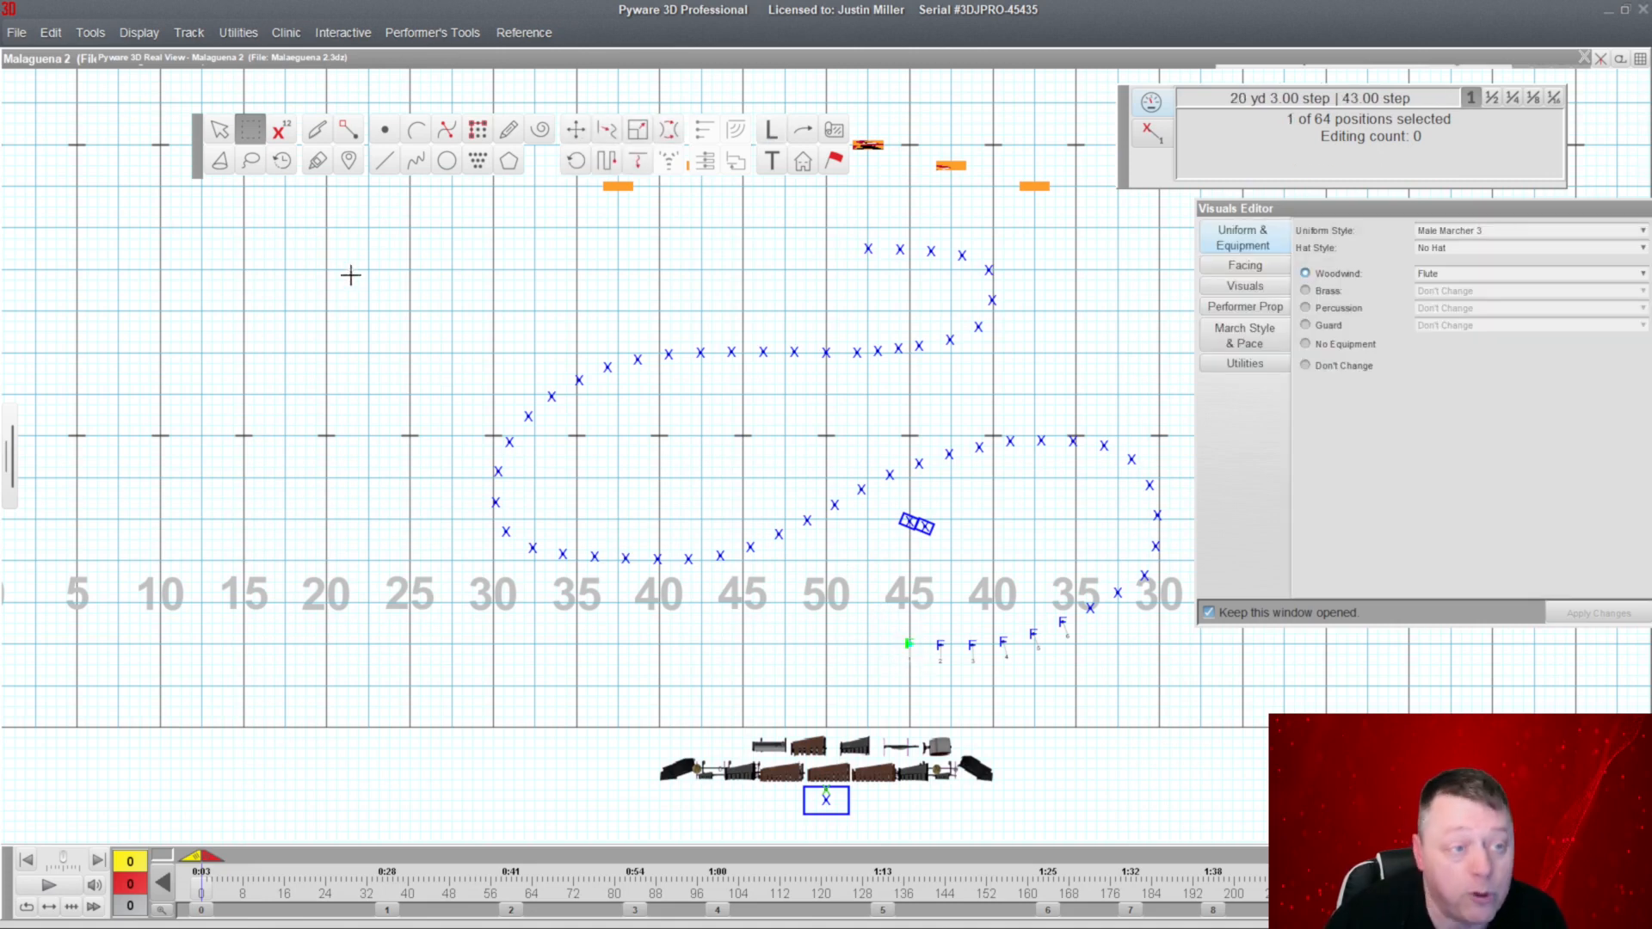
left_click(772, 129)
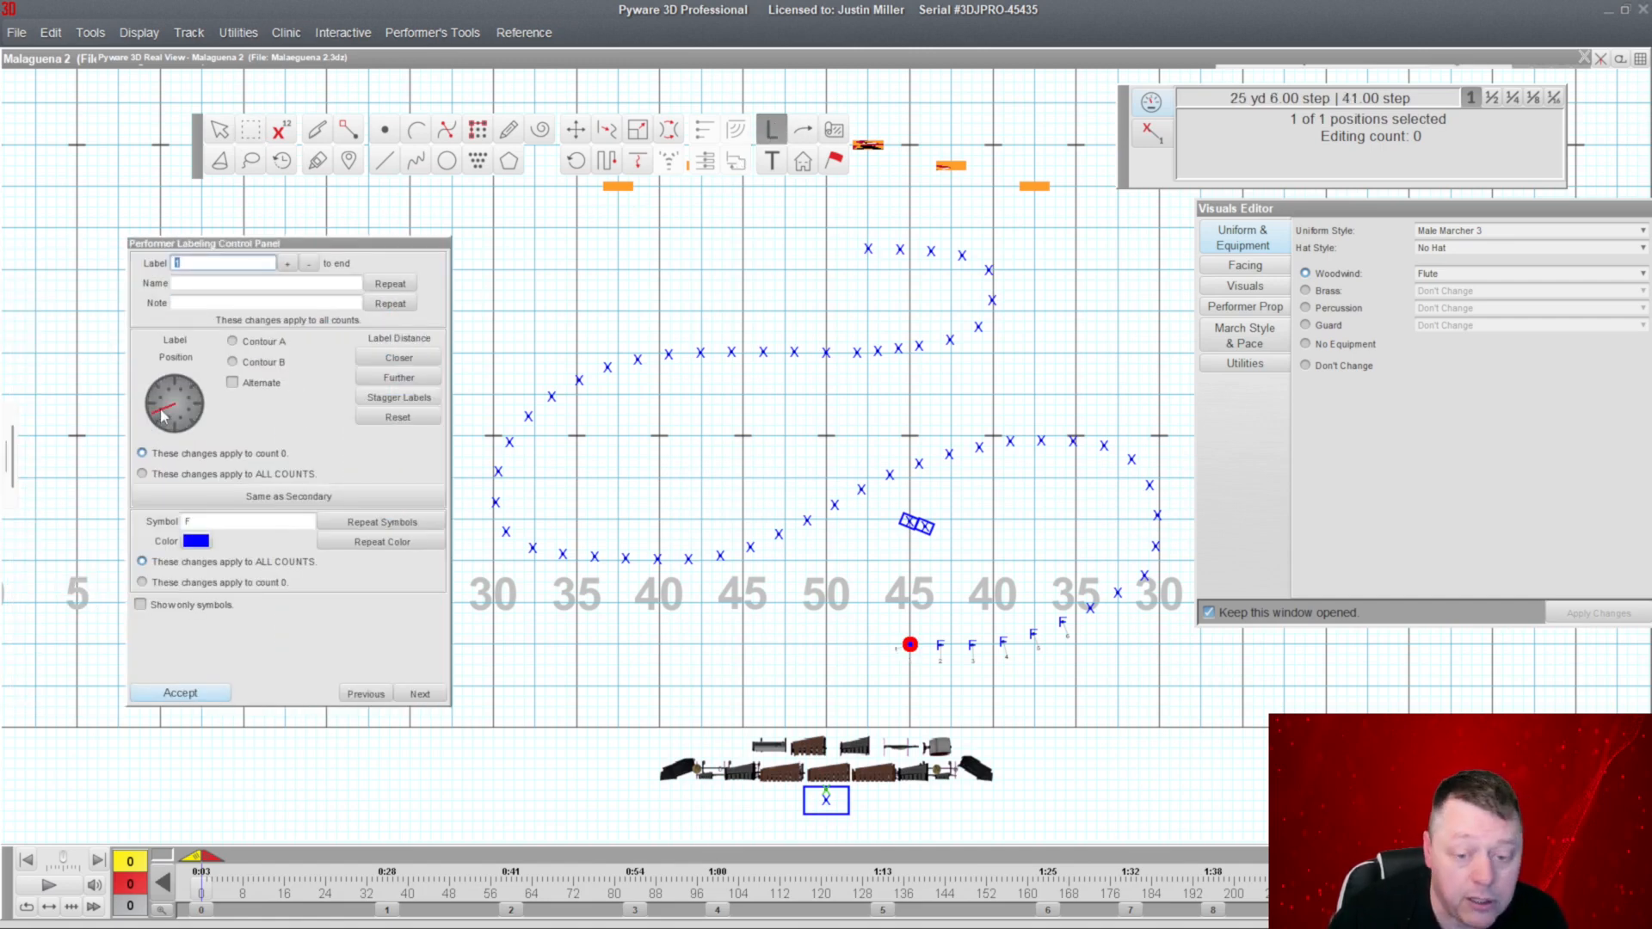
left_click(180, 693)
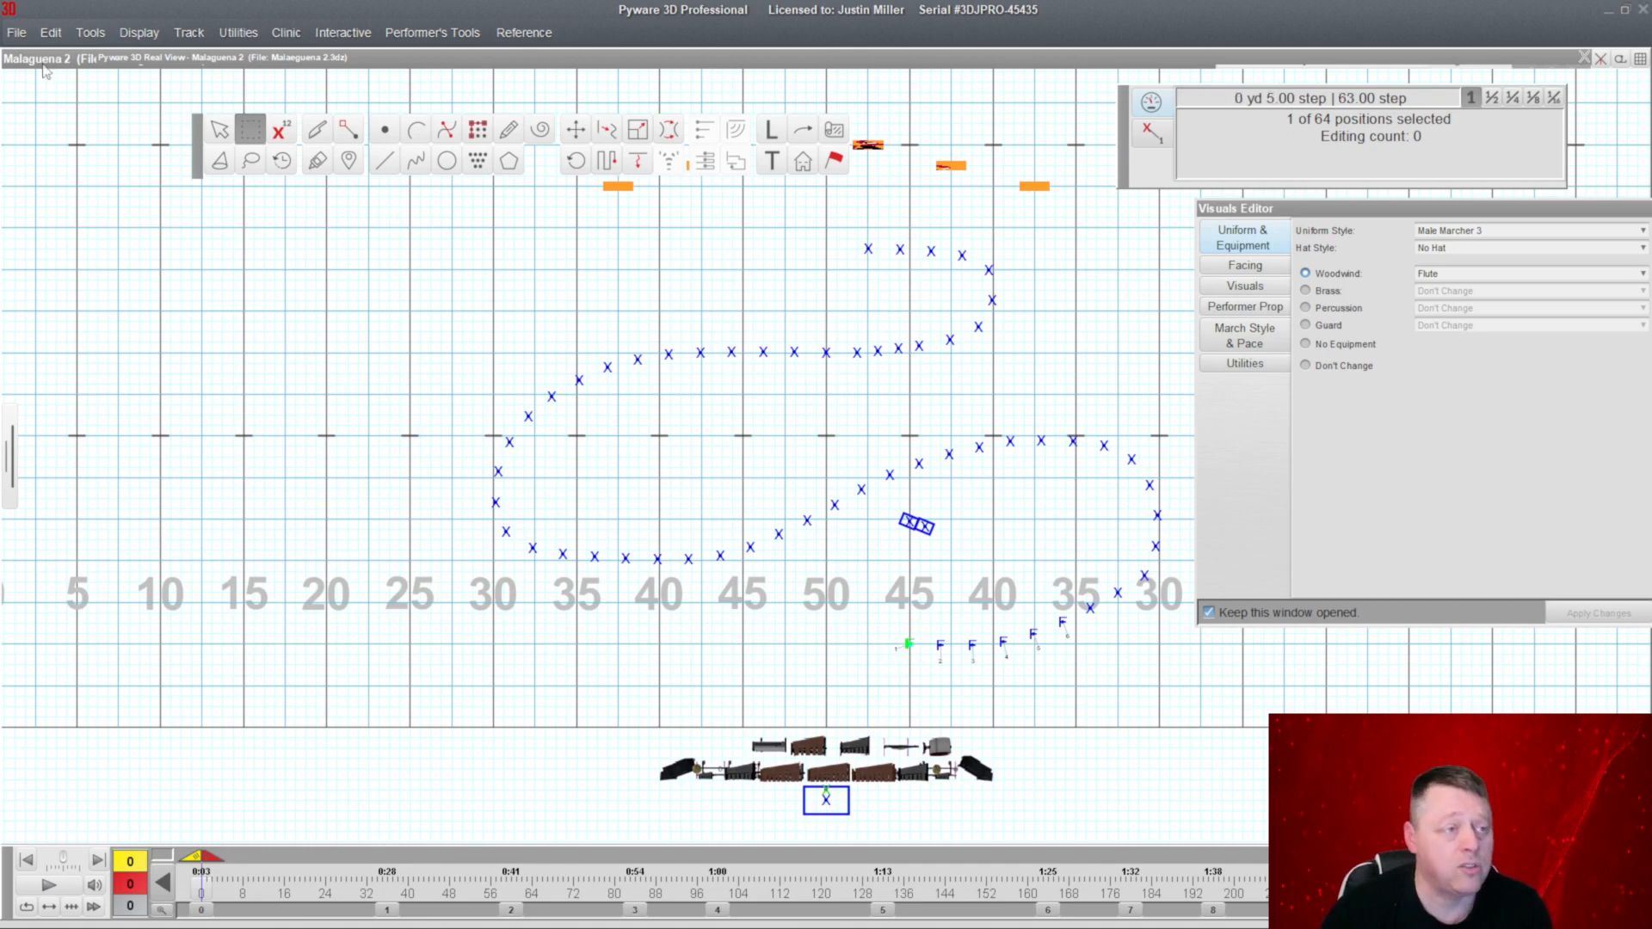
Set the display size of the drill's SansSerif label font to 10 in the document preferences.
left_click(16, 32)
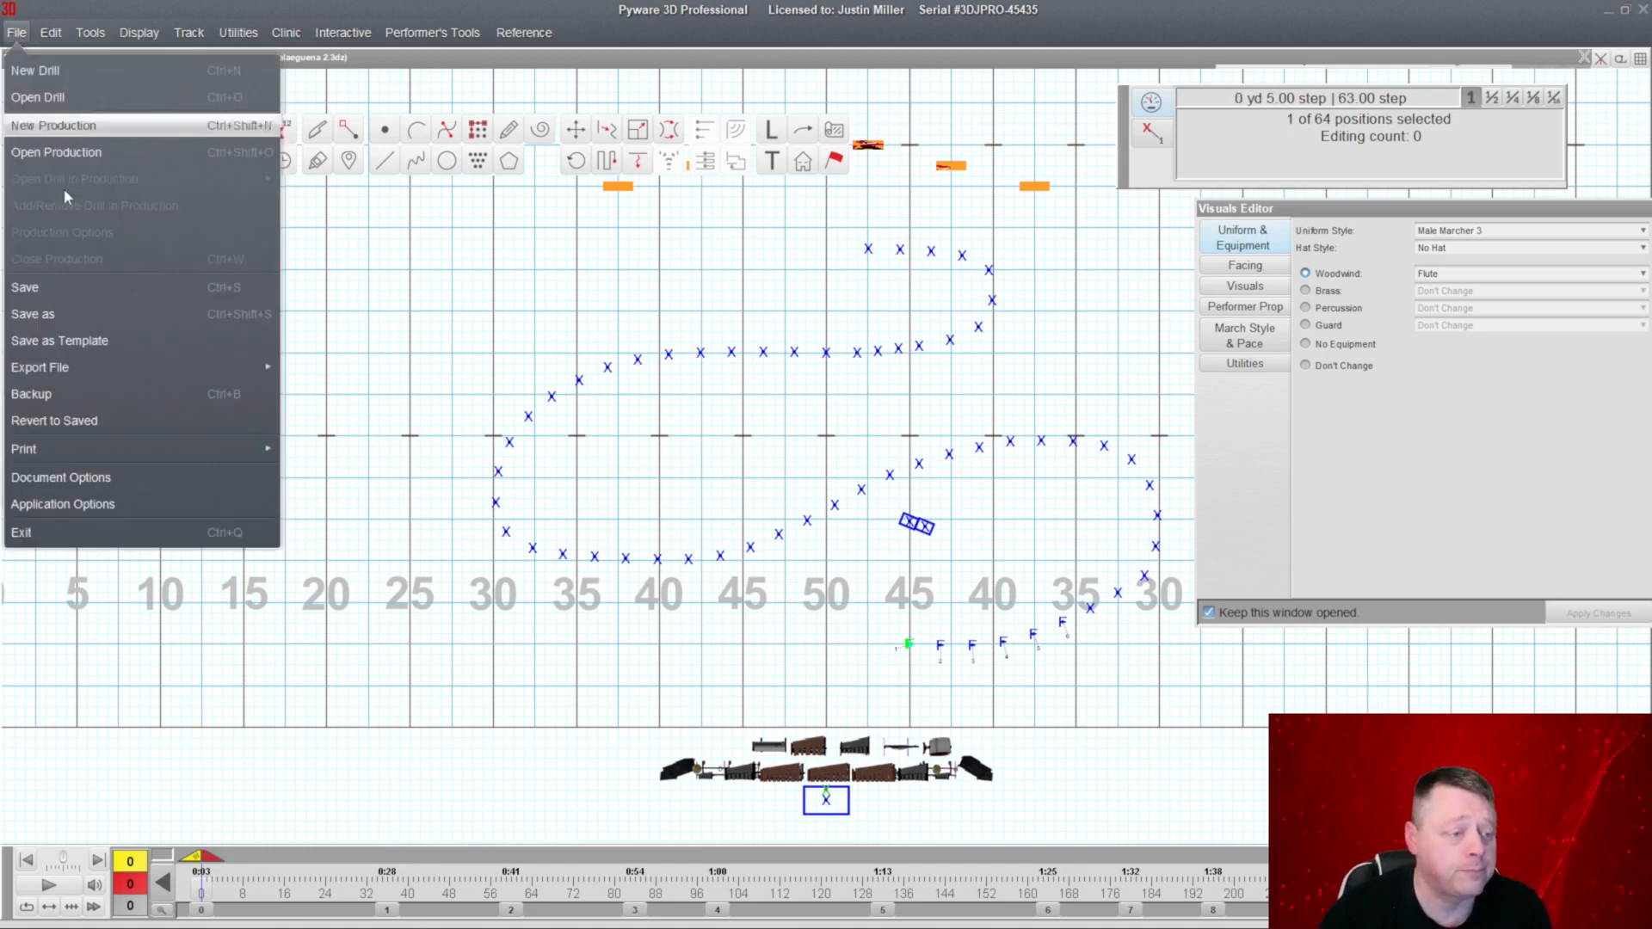
left_click(101, 478)
left_click(486, 146)
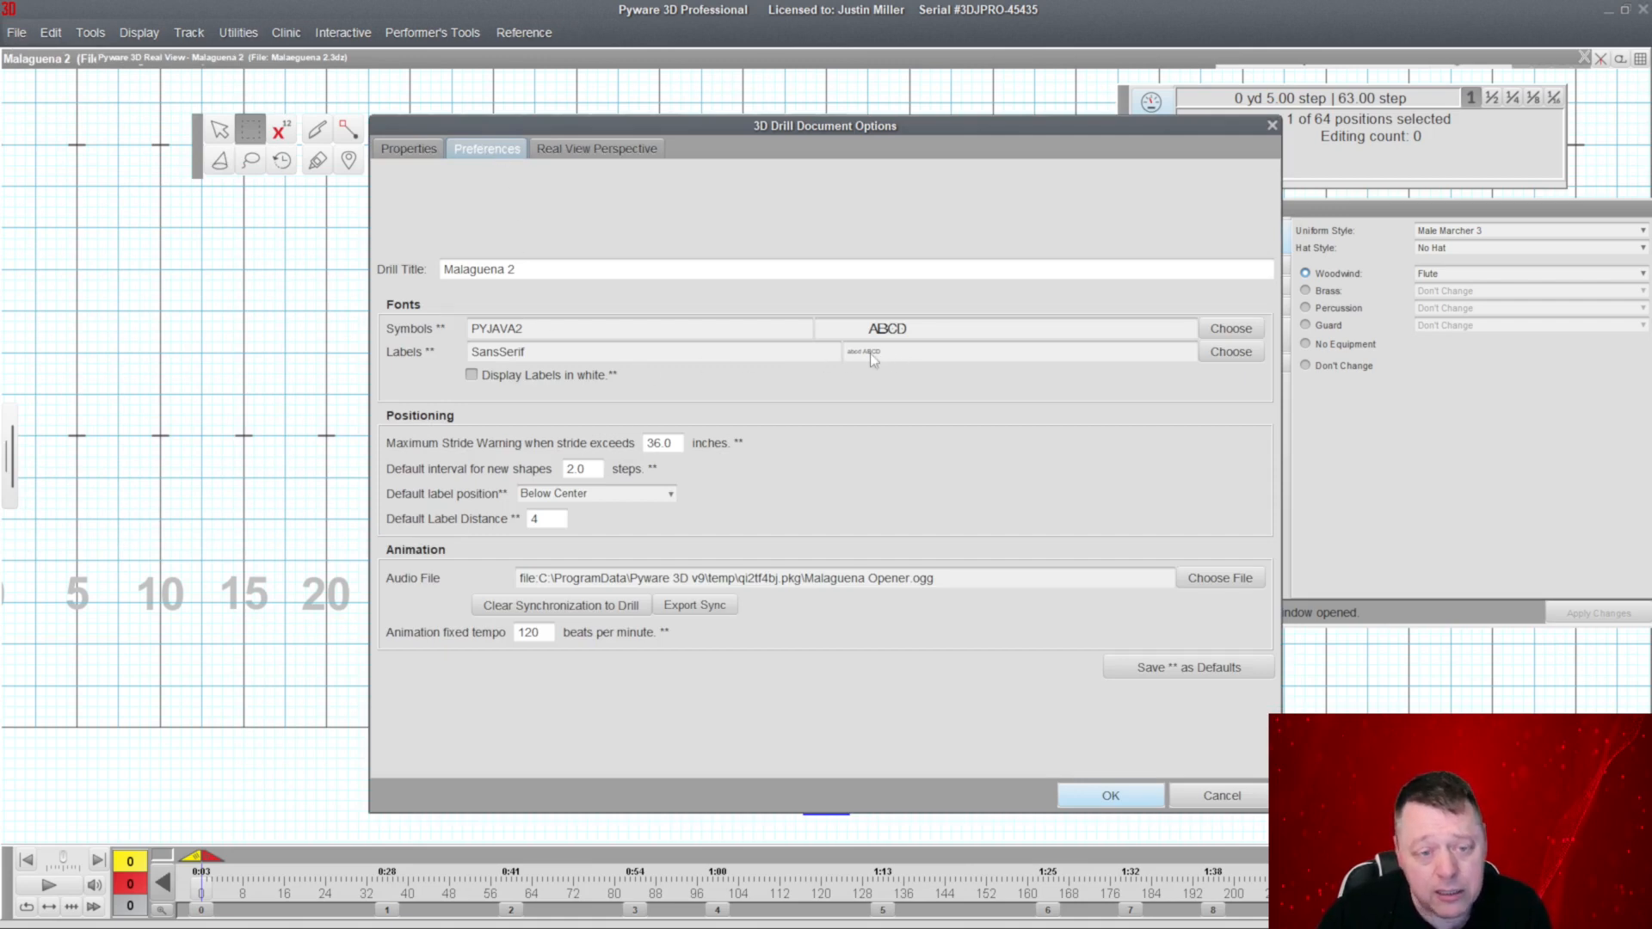
left_click(1231, 352)
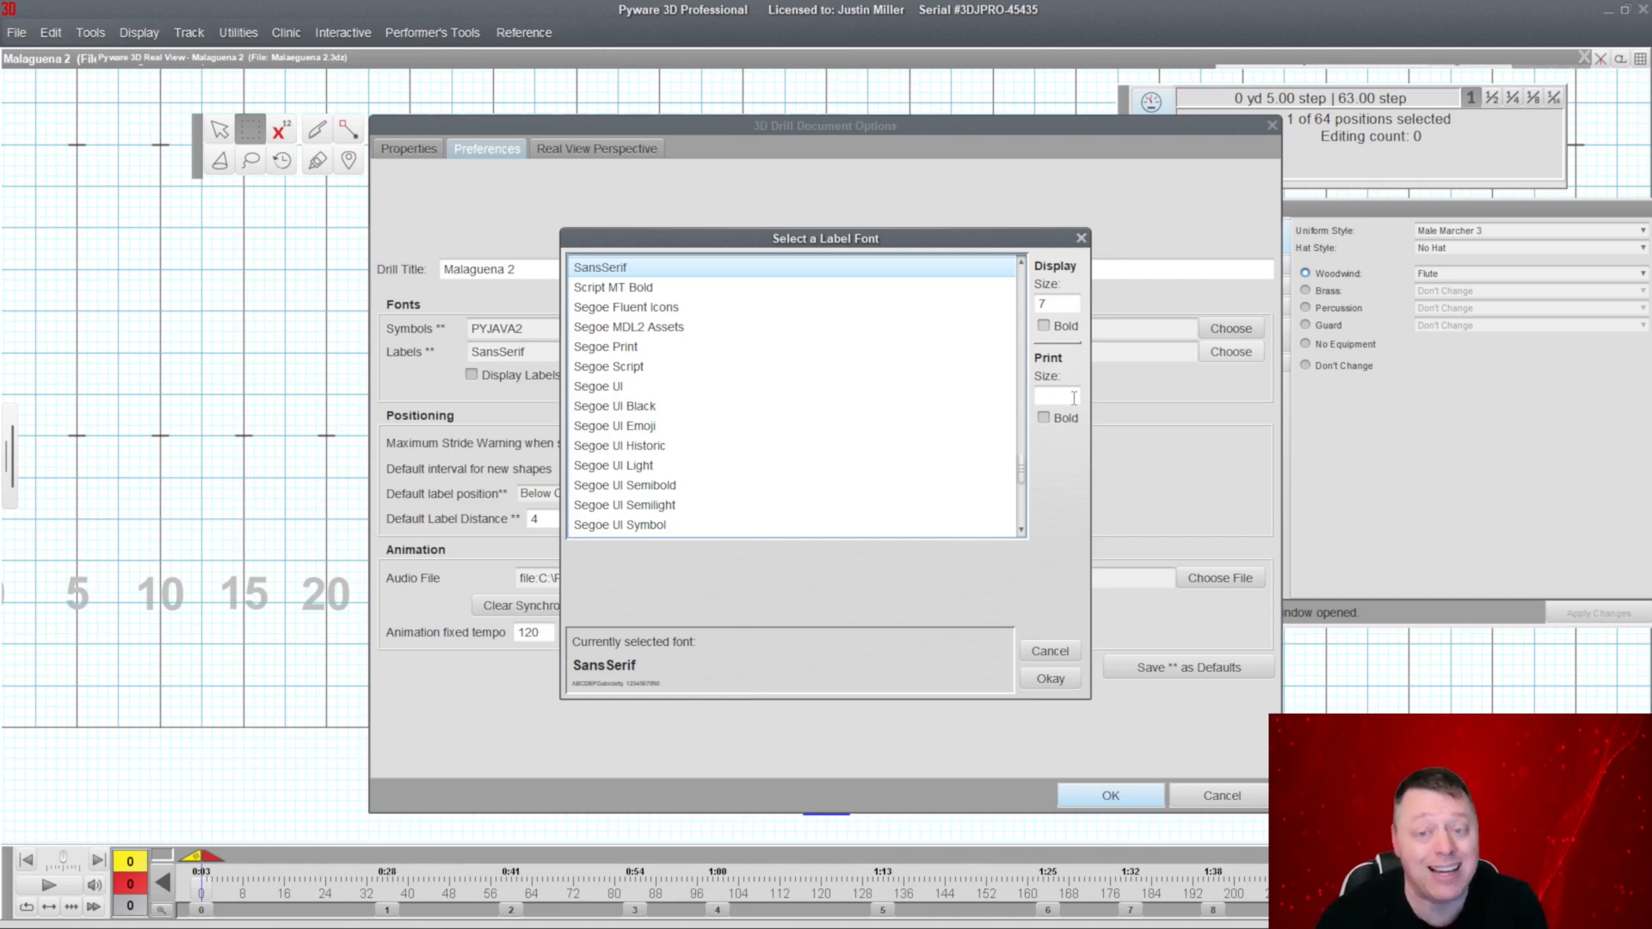
left_click(1059, 301)
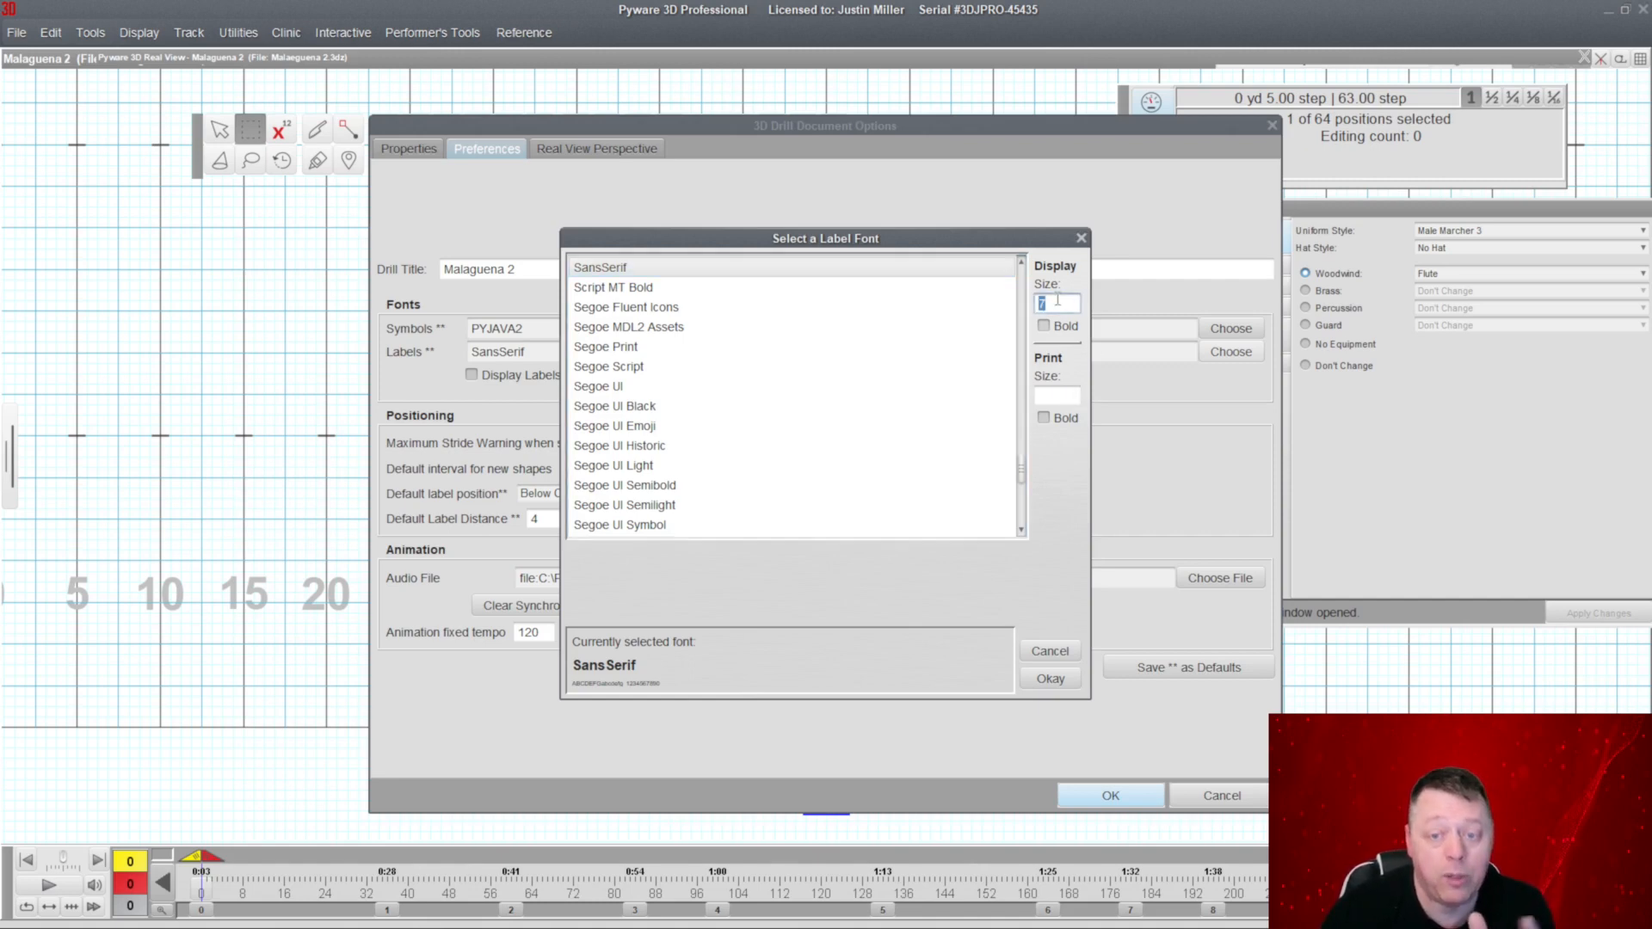
type("10")
left_click(1061, 397)
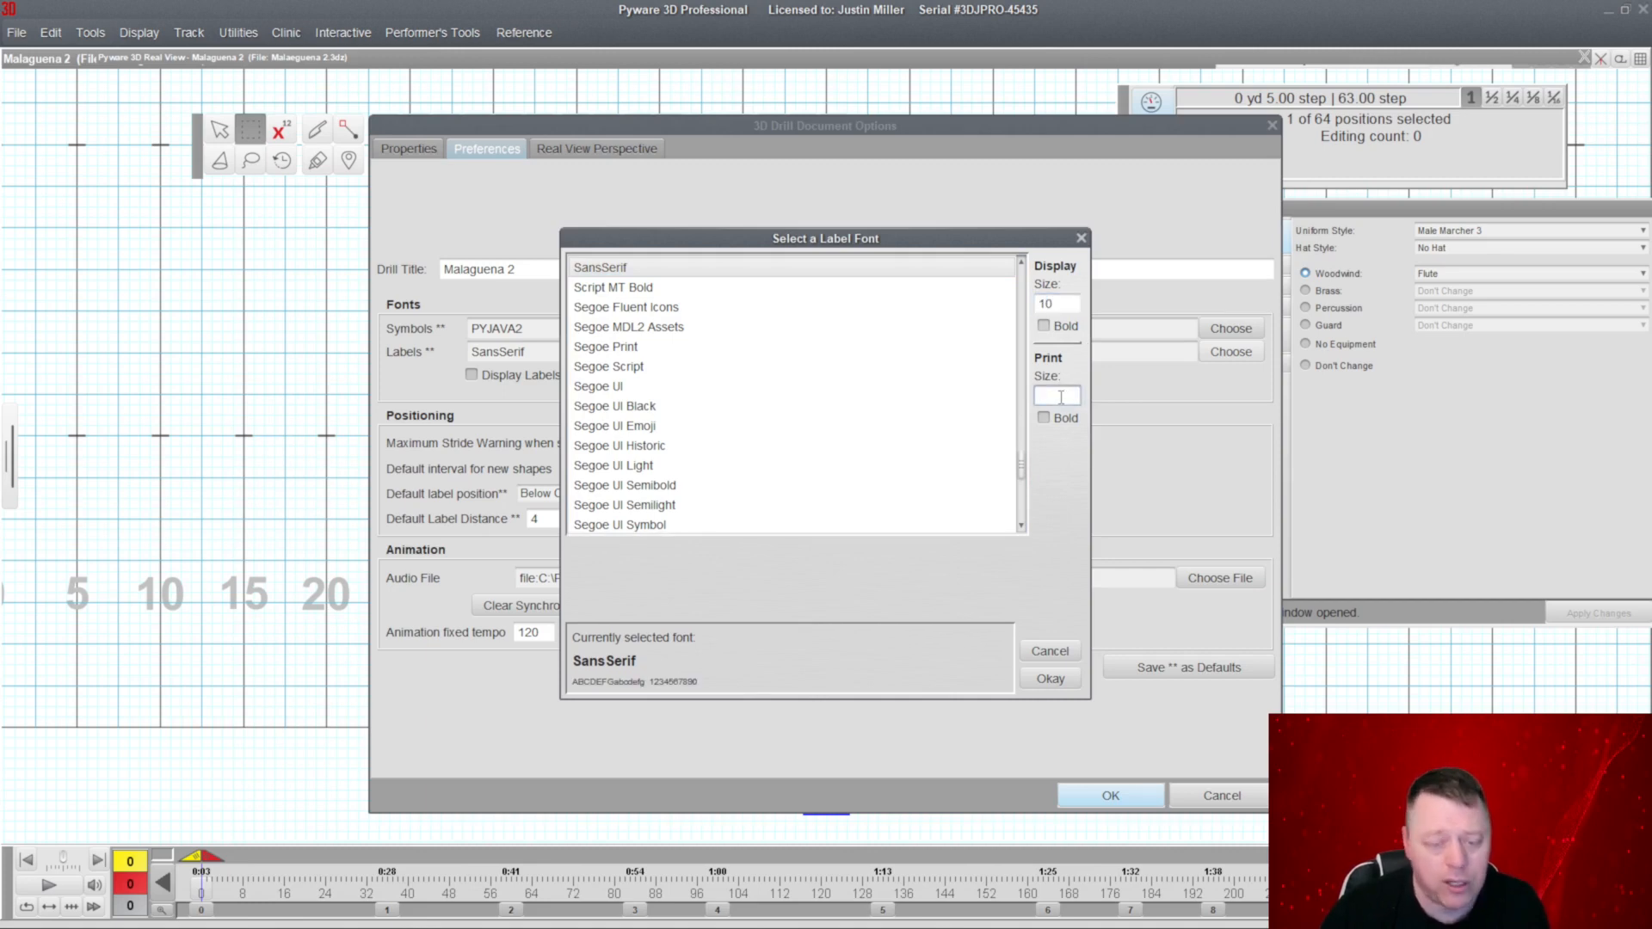
left_click(1051, 679)
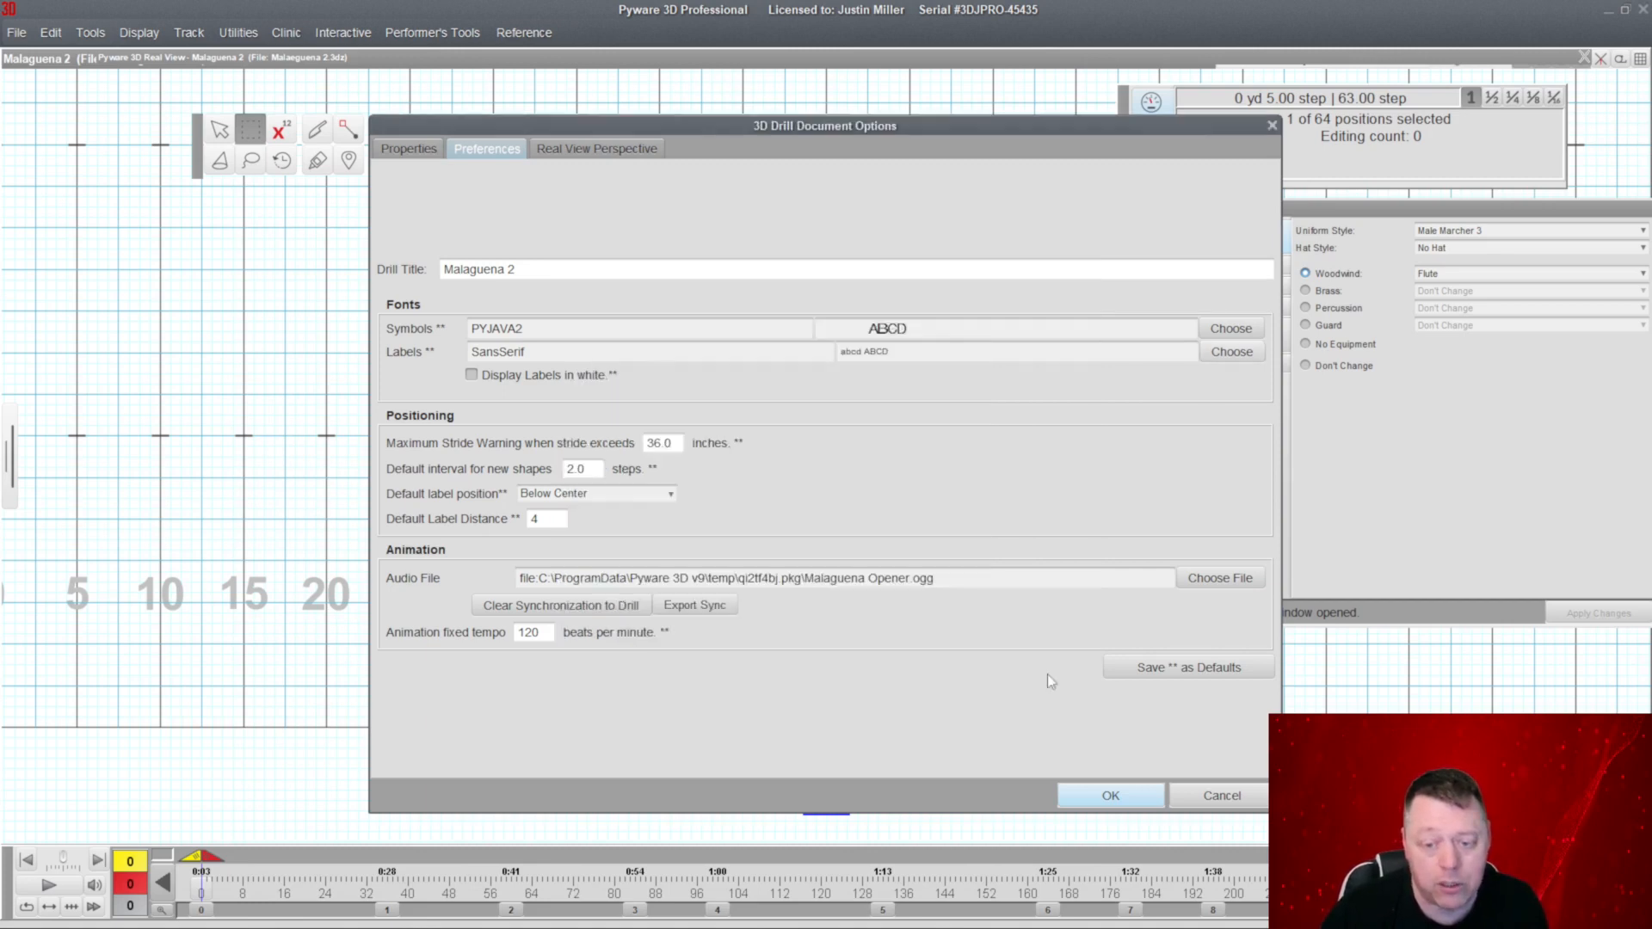
left_click(1110, 796)
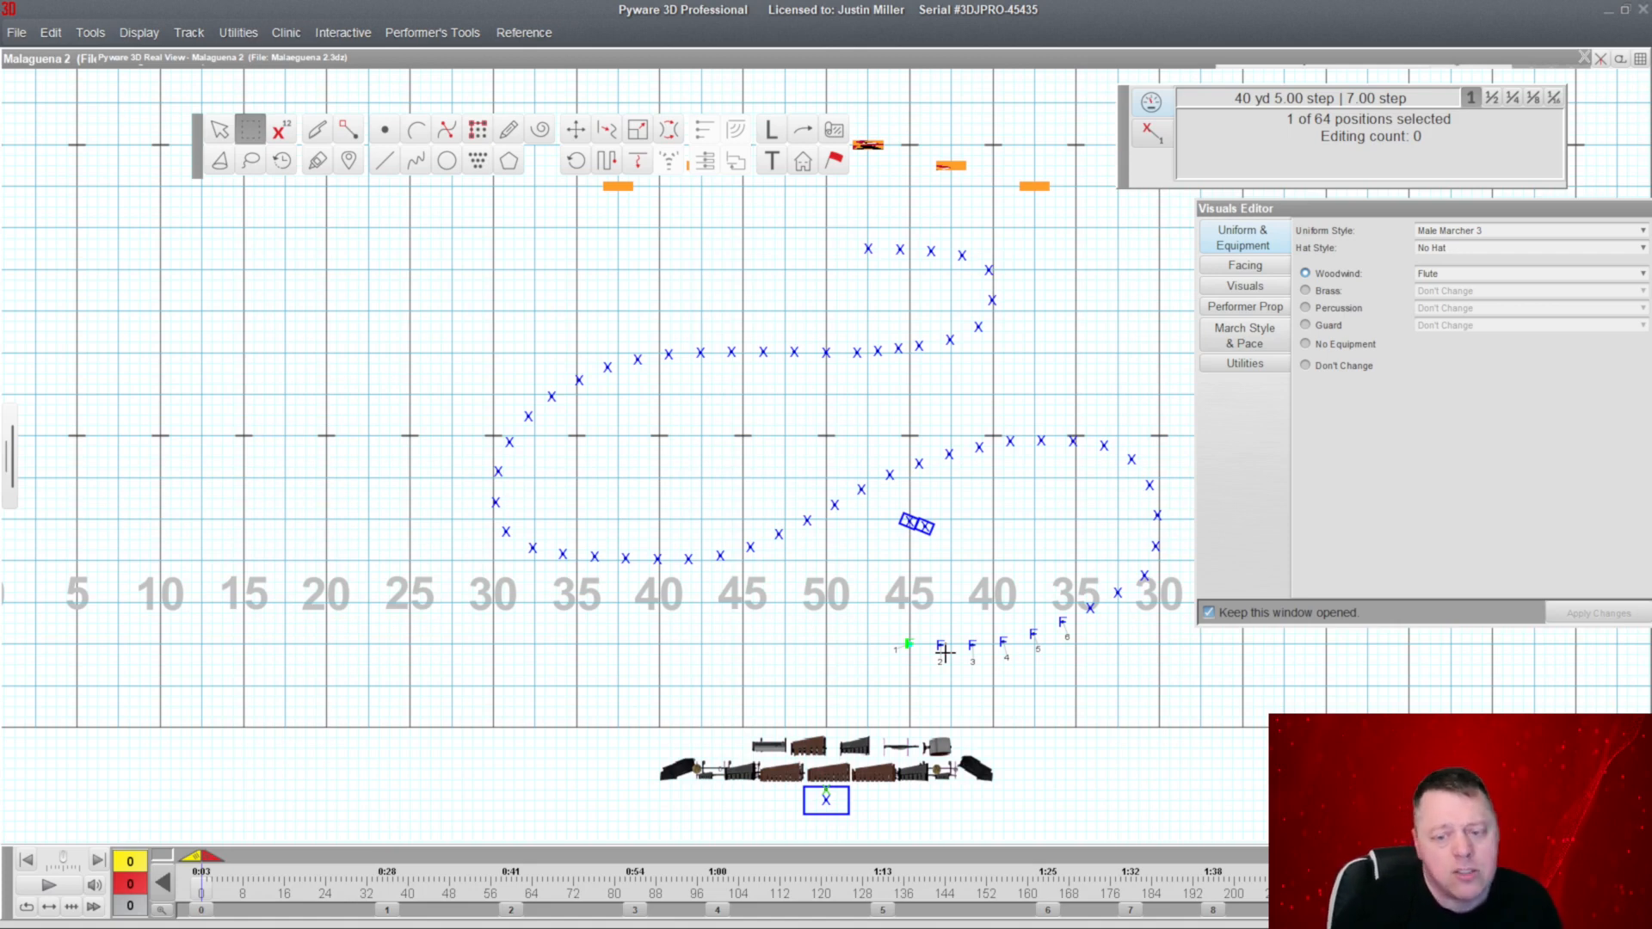
Select the eight performers following the F group around the 30 yard line bend and set their symbol to C.
left_click(1025, 558)
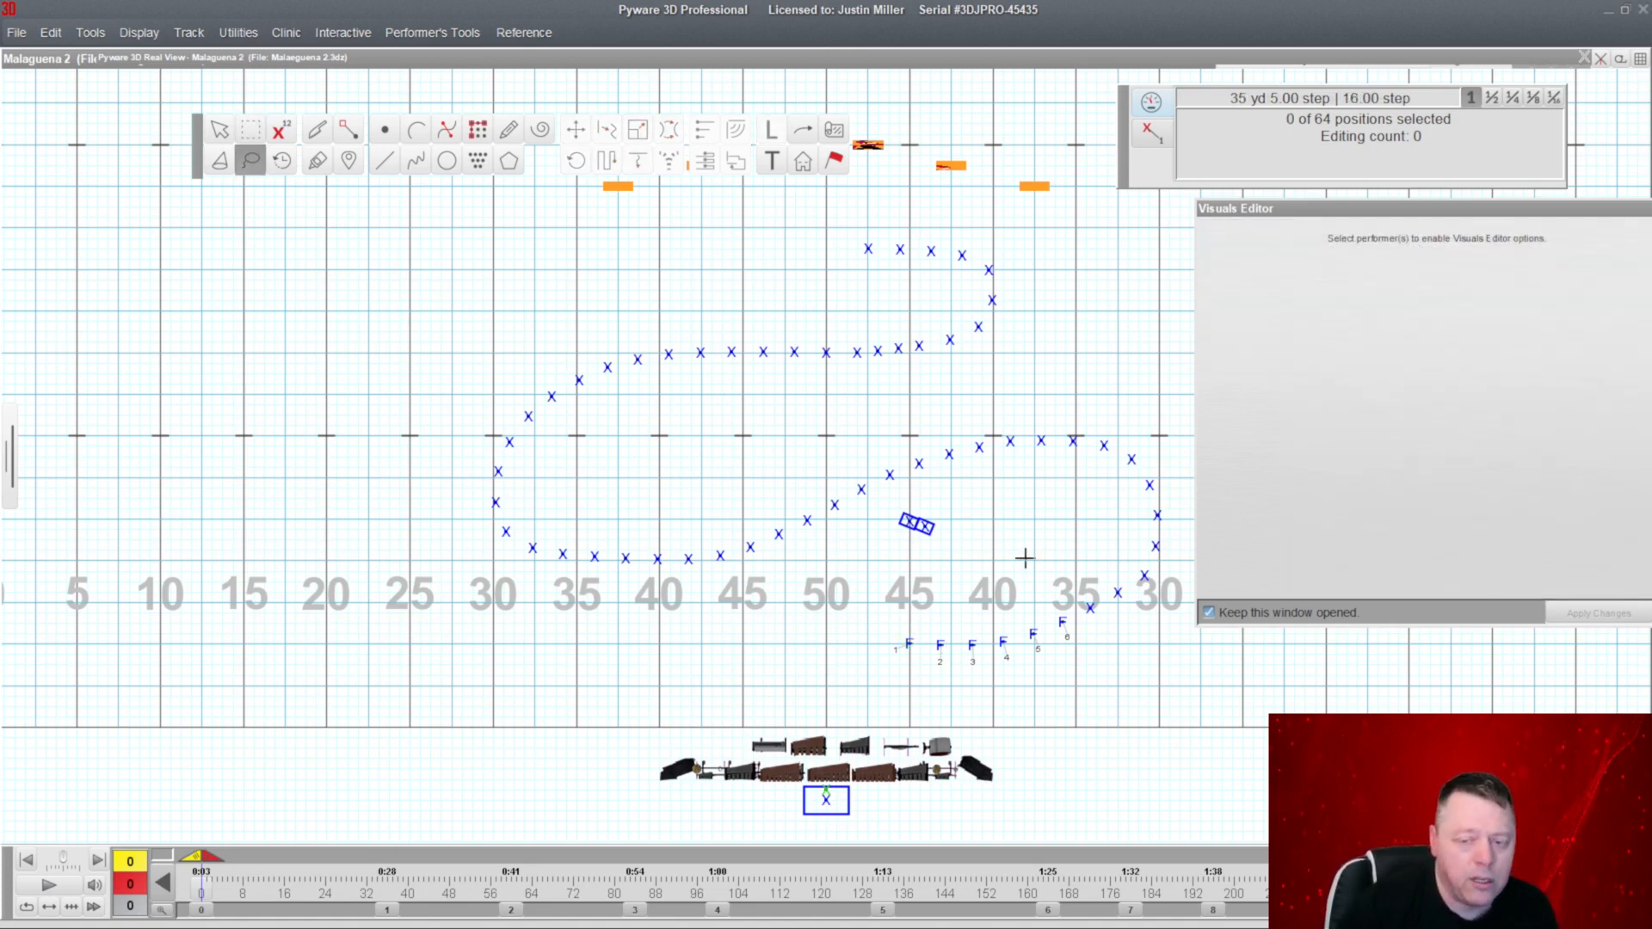
left_click(251, 130)
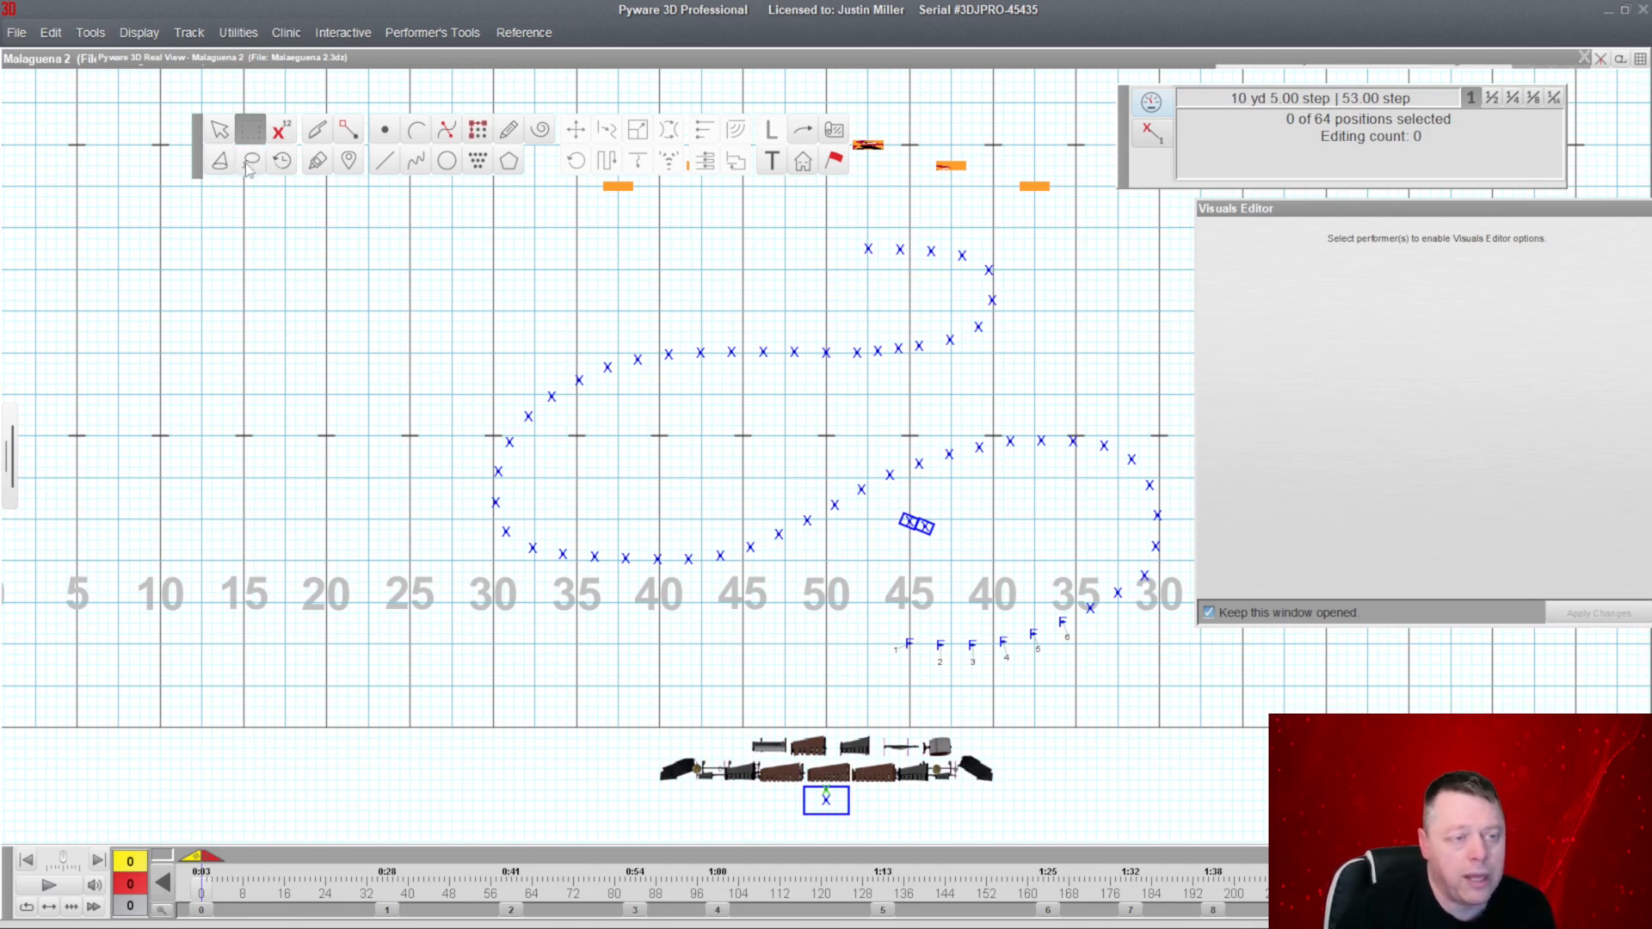
left_click_drag(1101, 425, 1162, 639)
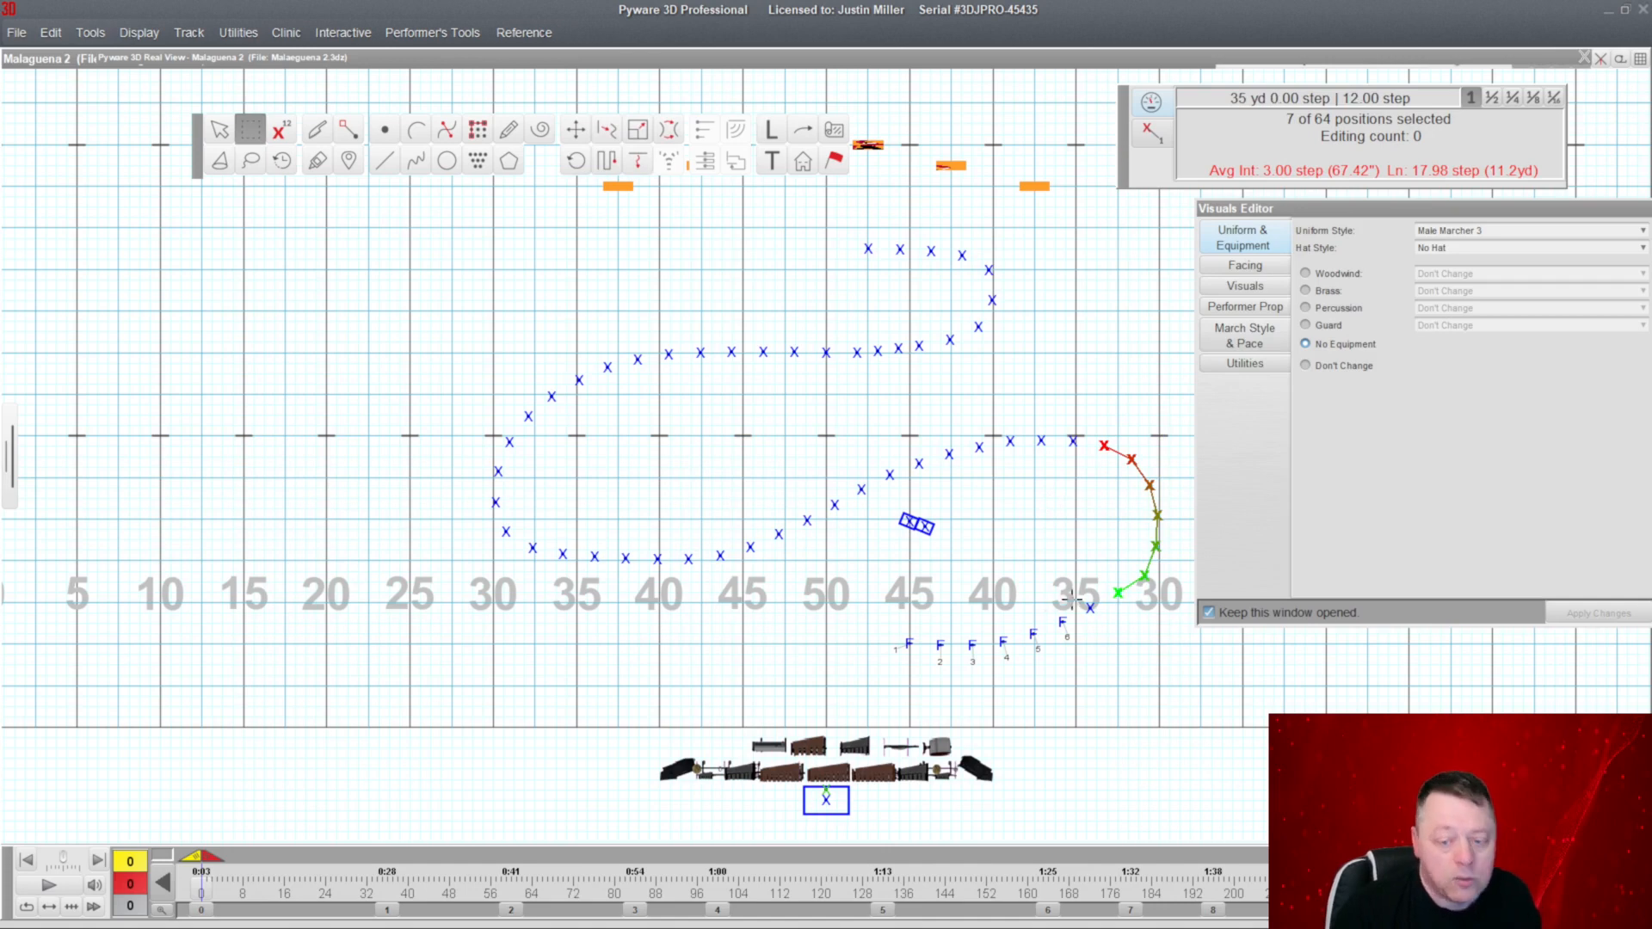
left_click_drag(1074, 590, 1098, 623, "shift")
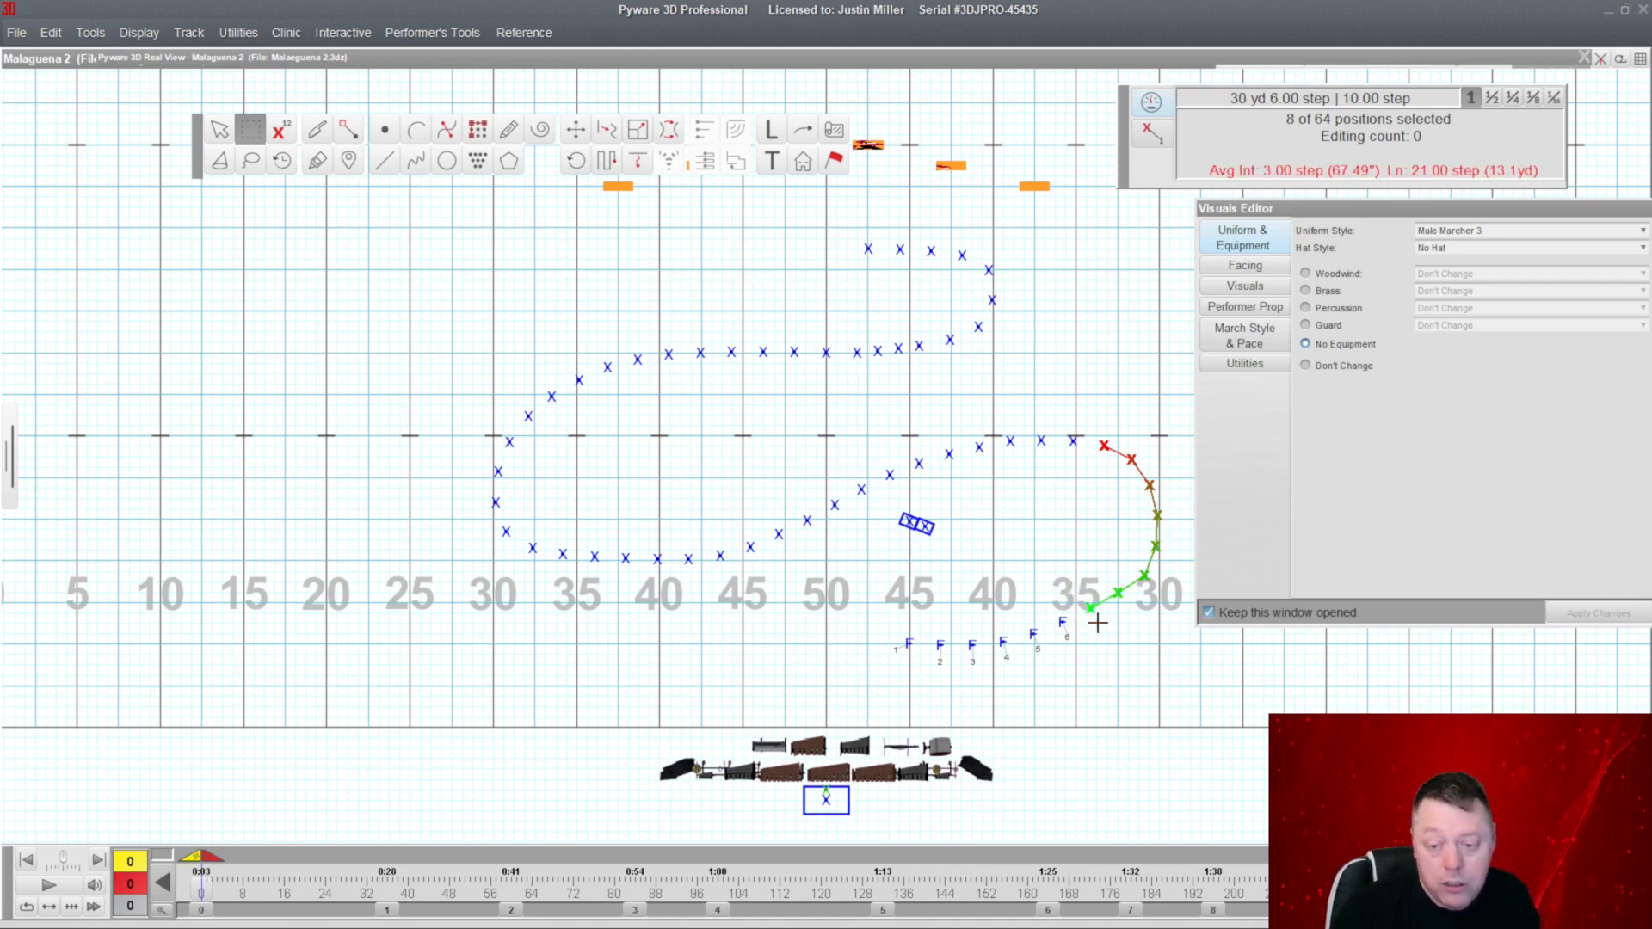
left_click(773, 131)
double_click(220, 525)
type("C")
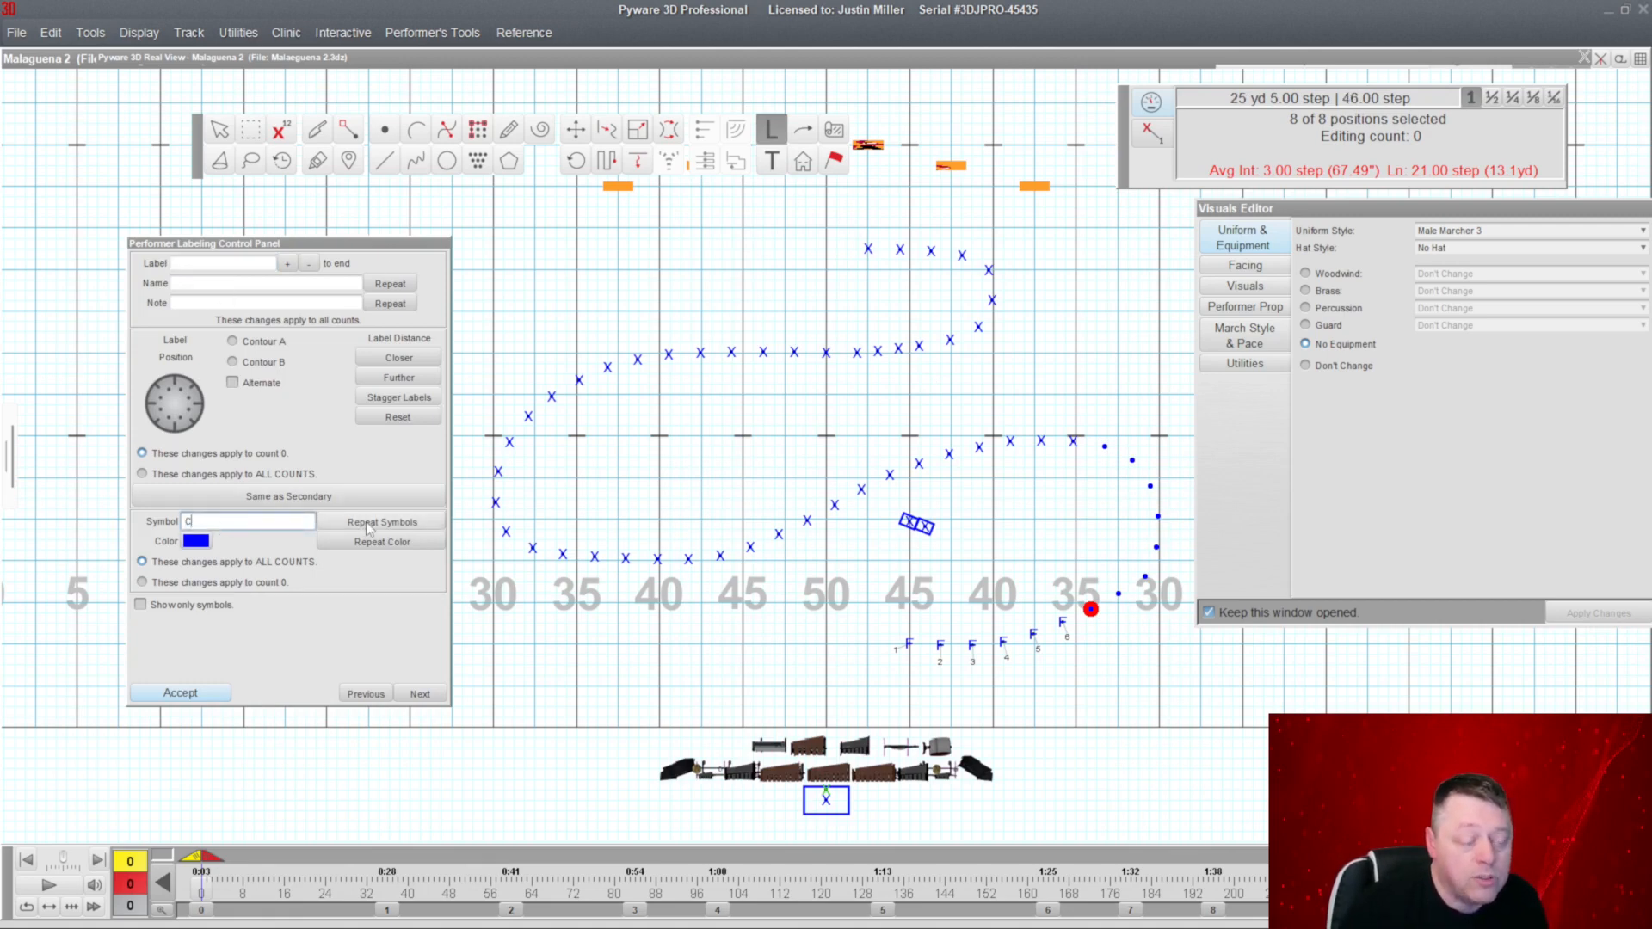
Label the eight C performers in ascending order starting at 1 and accept the labeling.
left_click(262, 263)
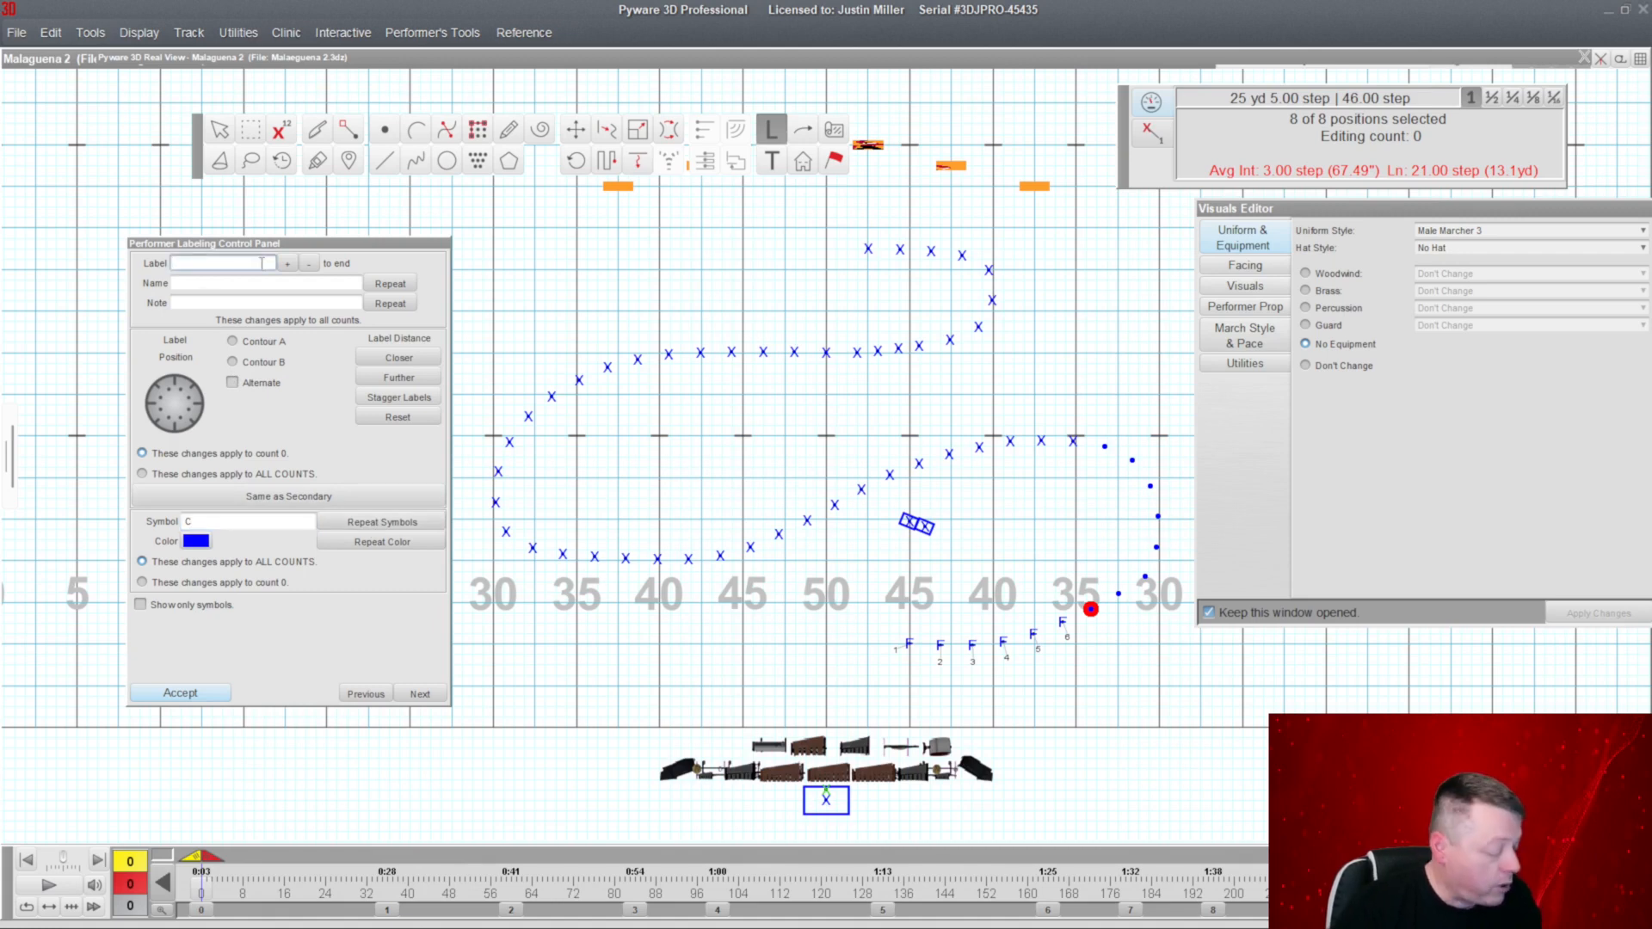
left_click(287, 263)
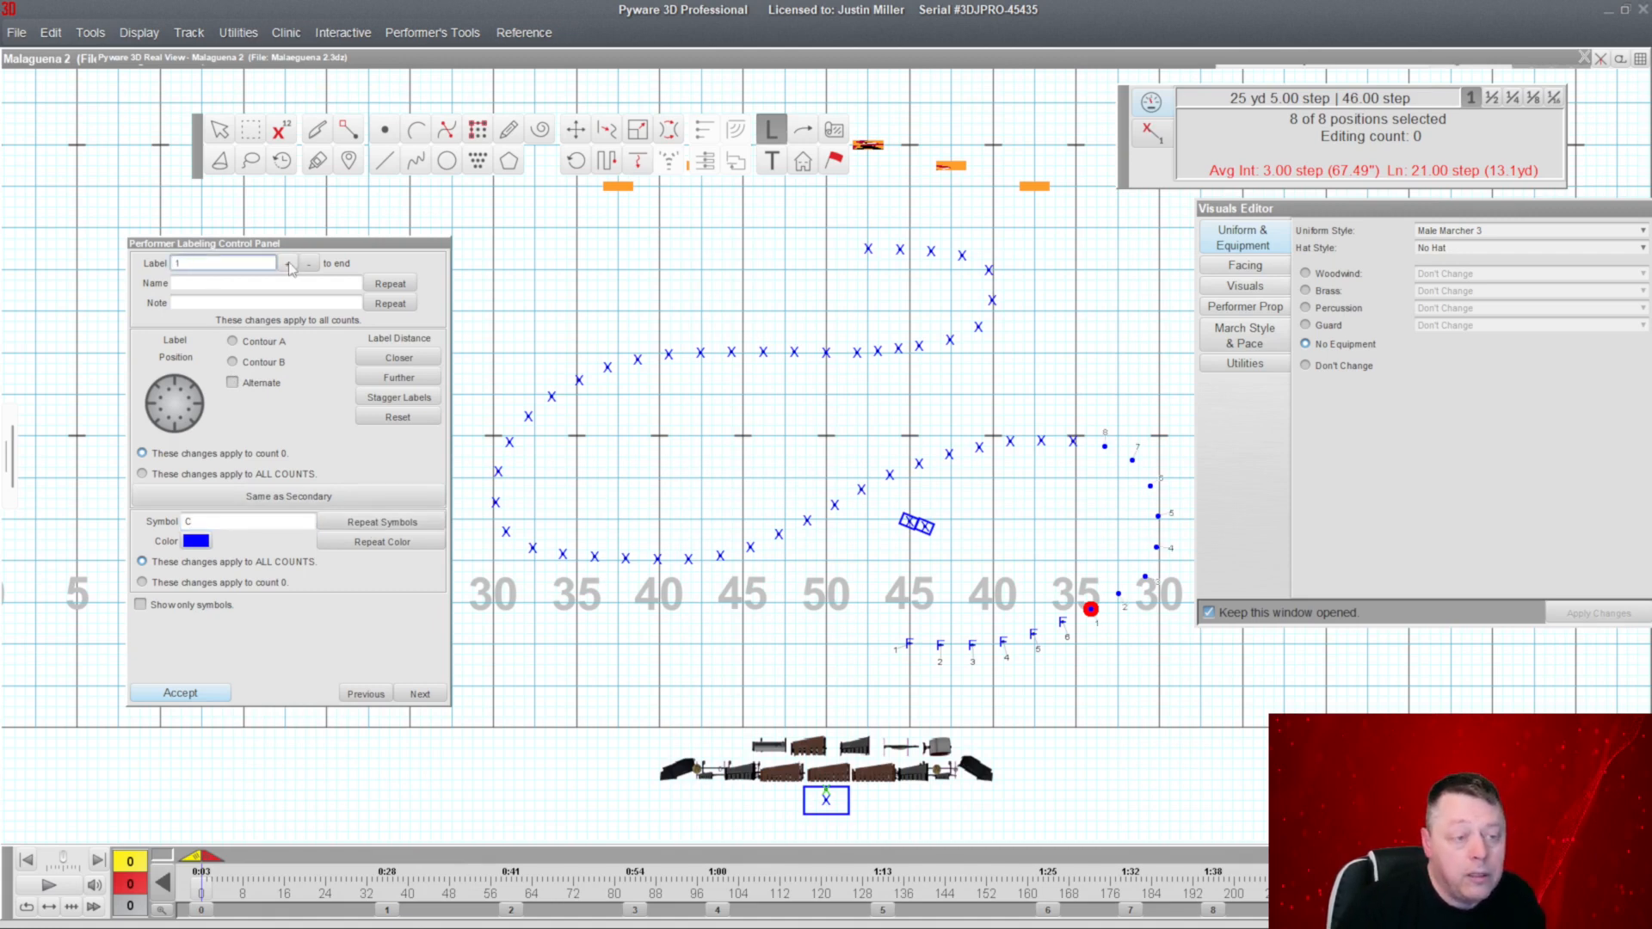
left_click(196, 695)
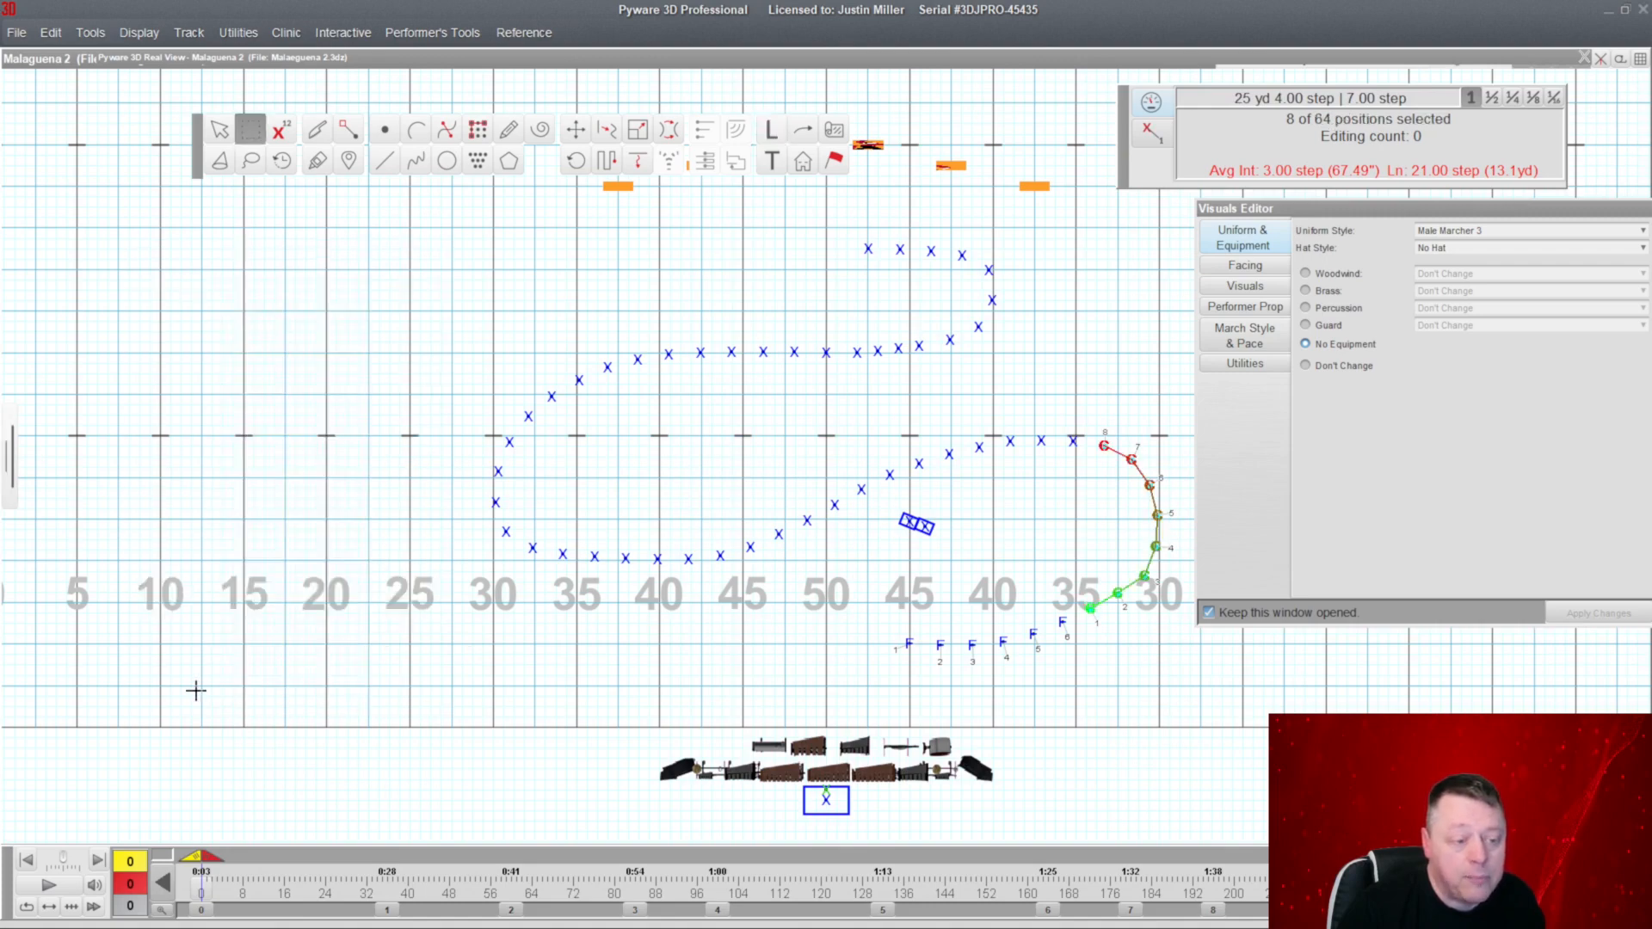
Examine the F and C performers' instruments and number labels in the 3D view, then return to the drill chart.
left_click(804, 67)
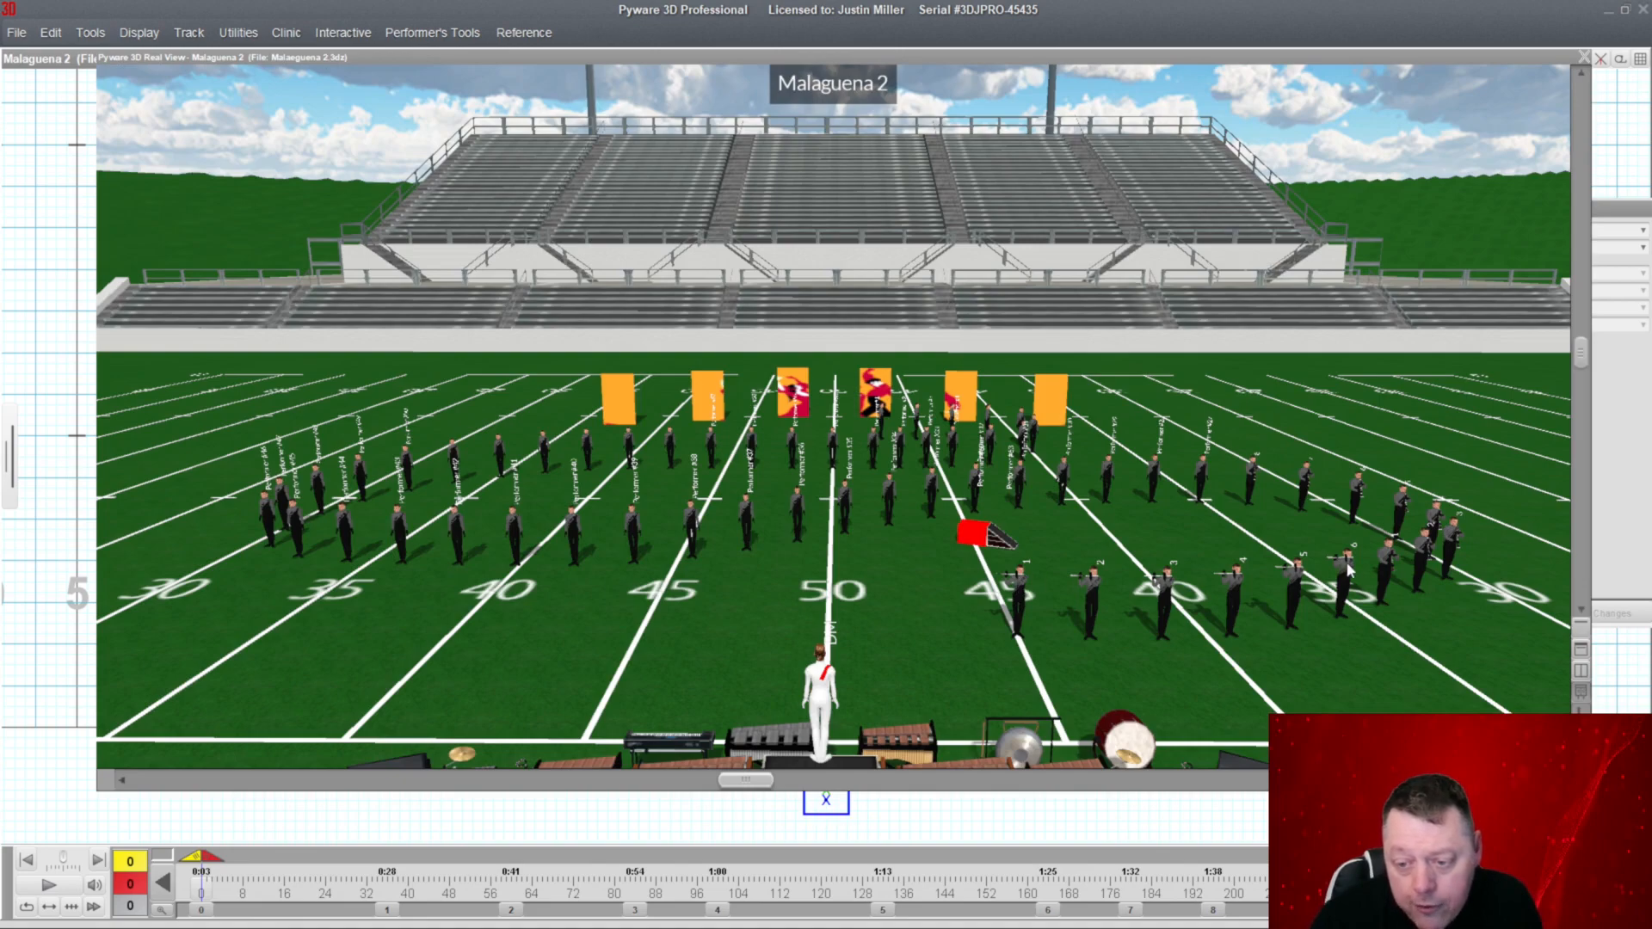
mouse_move(1348, 575)
left_mouse_down()
mouse_move(792, 543)
mouse_move(1179, 573)
mouse_move(1316, 542)
mouse_move(1348, 576)
left_mouse_up()
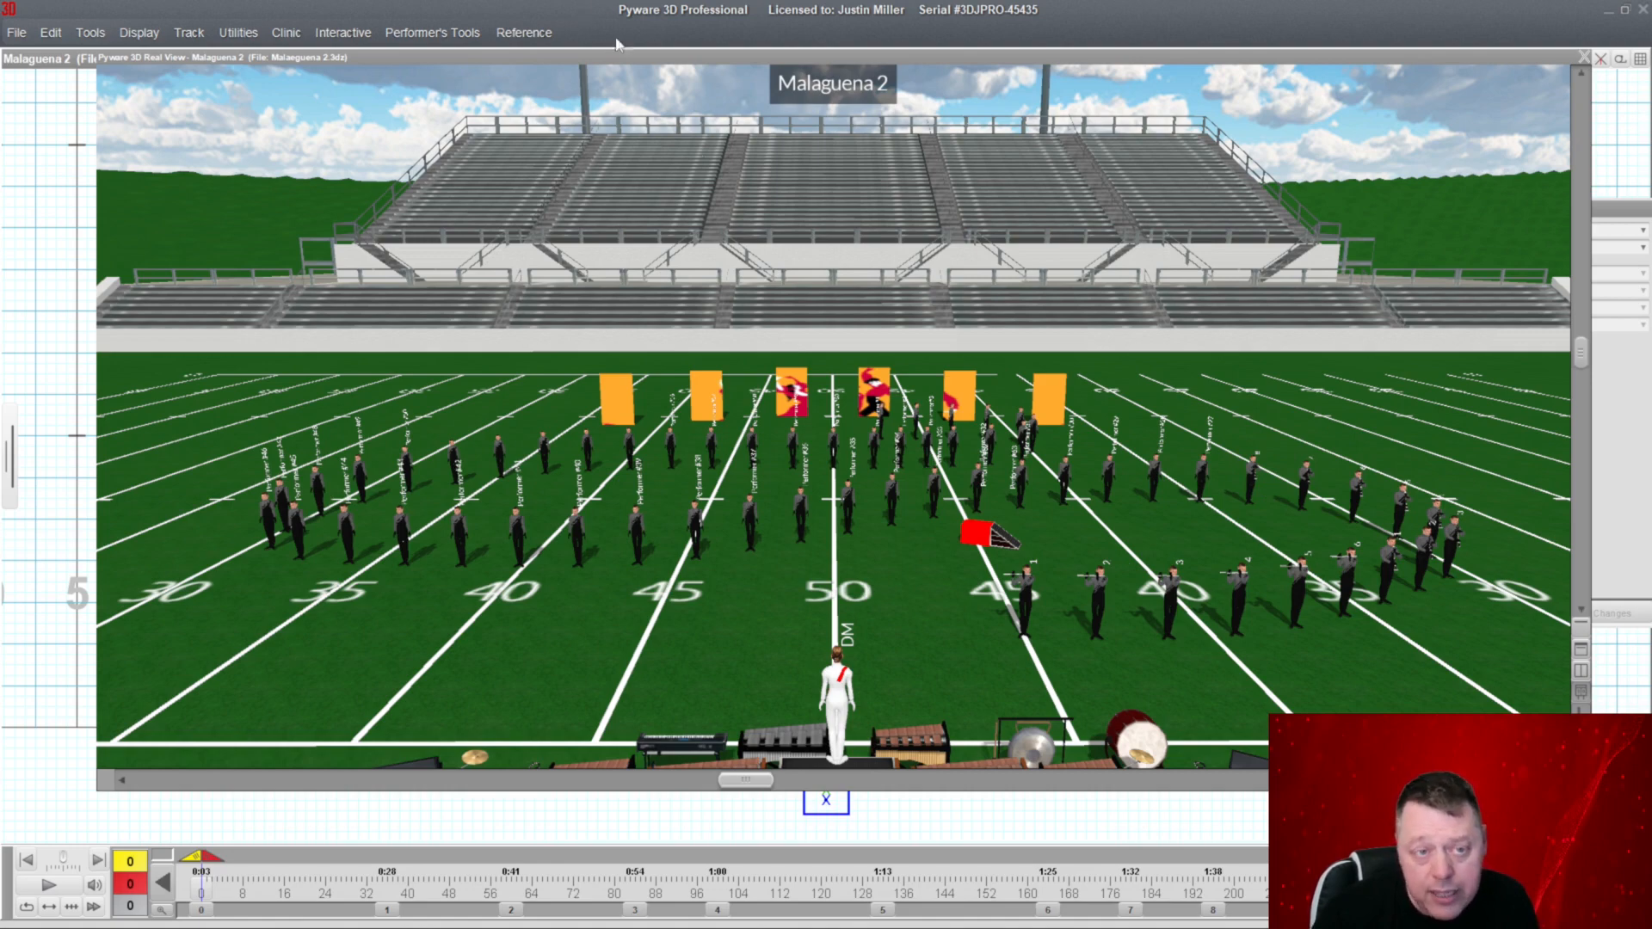
double_click(614, 58)
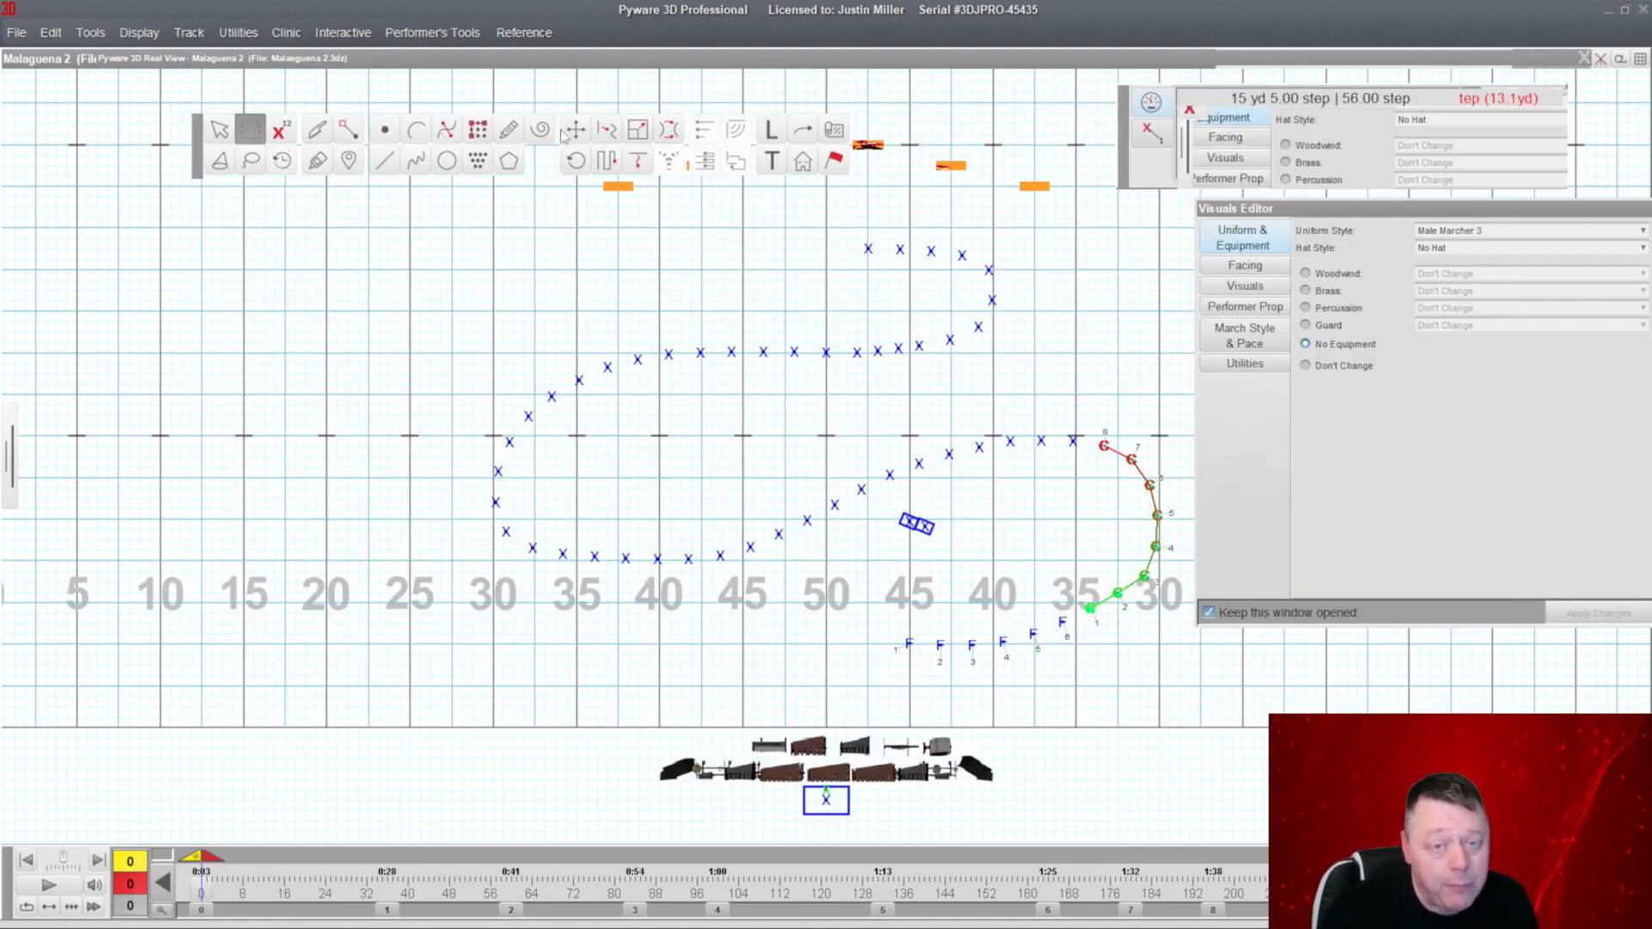
Review the label and name settings of the eight C performers, then accept the labeling.
left_click(771, 131)
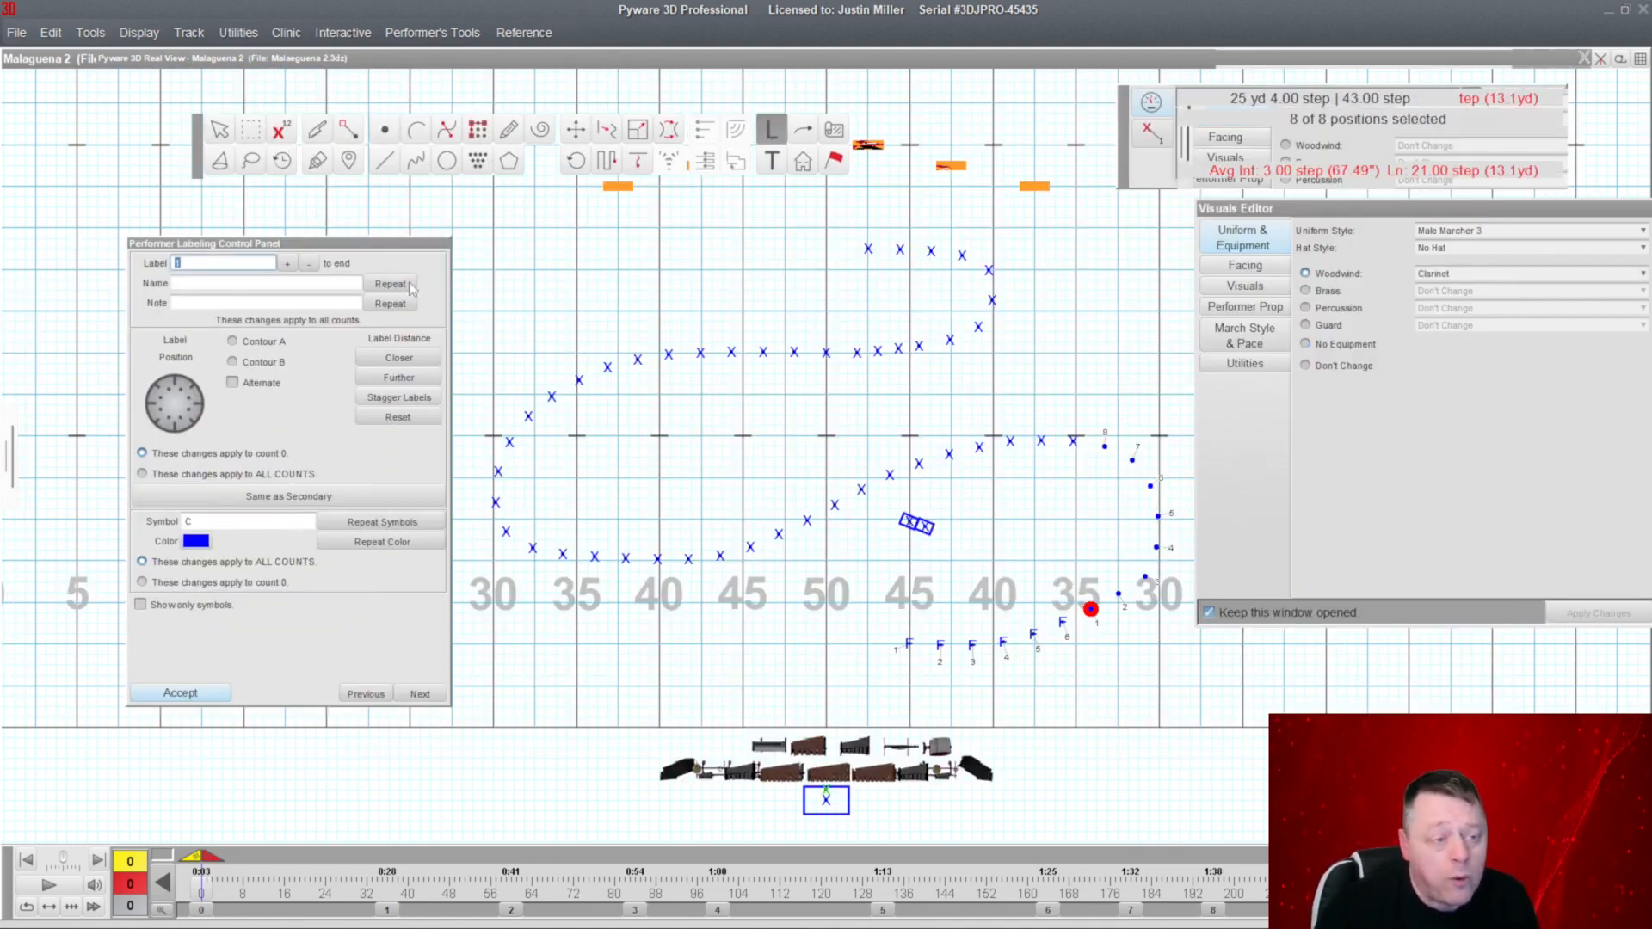
left_click(193, 284)
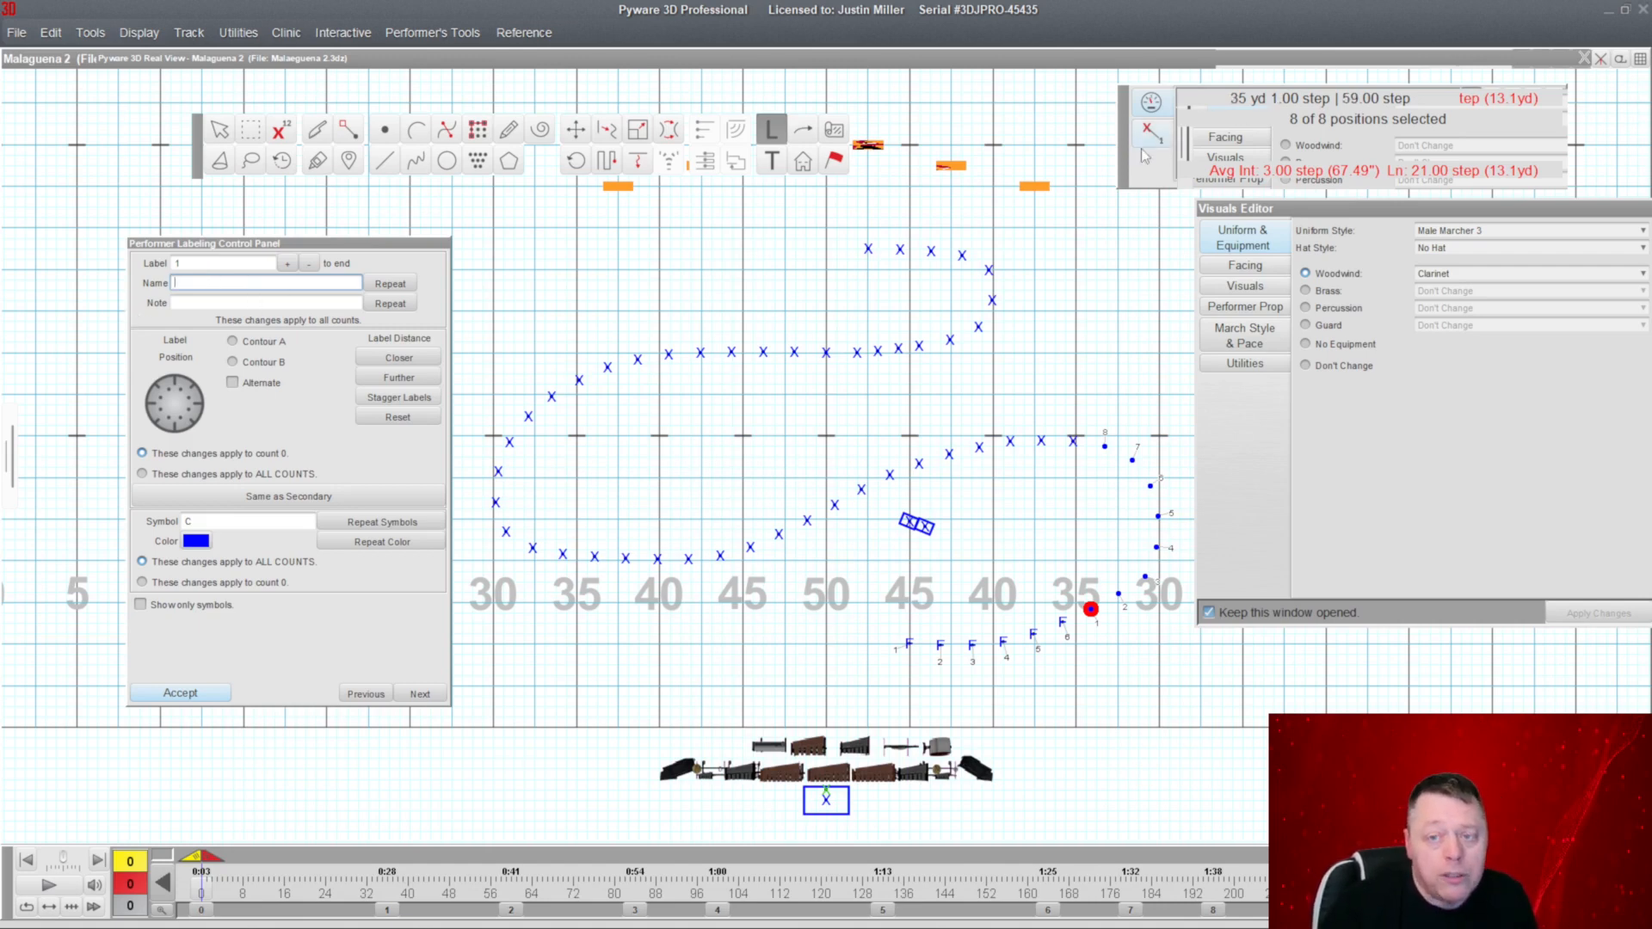
mouse_move(1130, 164)
left_mouse_down()
mouse_move(1127, 146)
mouse_move(1076, 180)
mouse_move(1441, 228)
mouse_move(1171, 190)
mouse_move(1138, 151)
left_mouse_up()
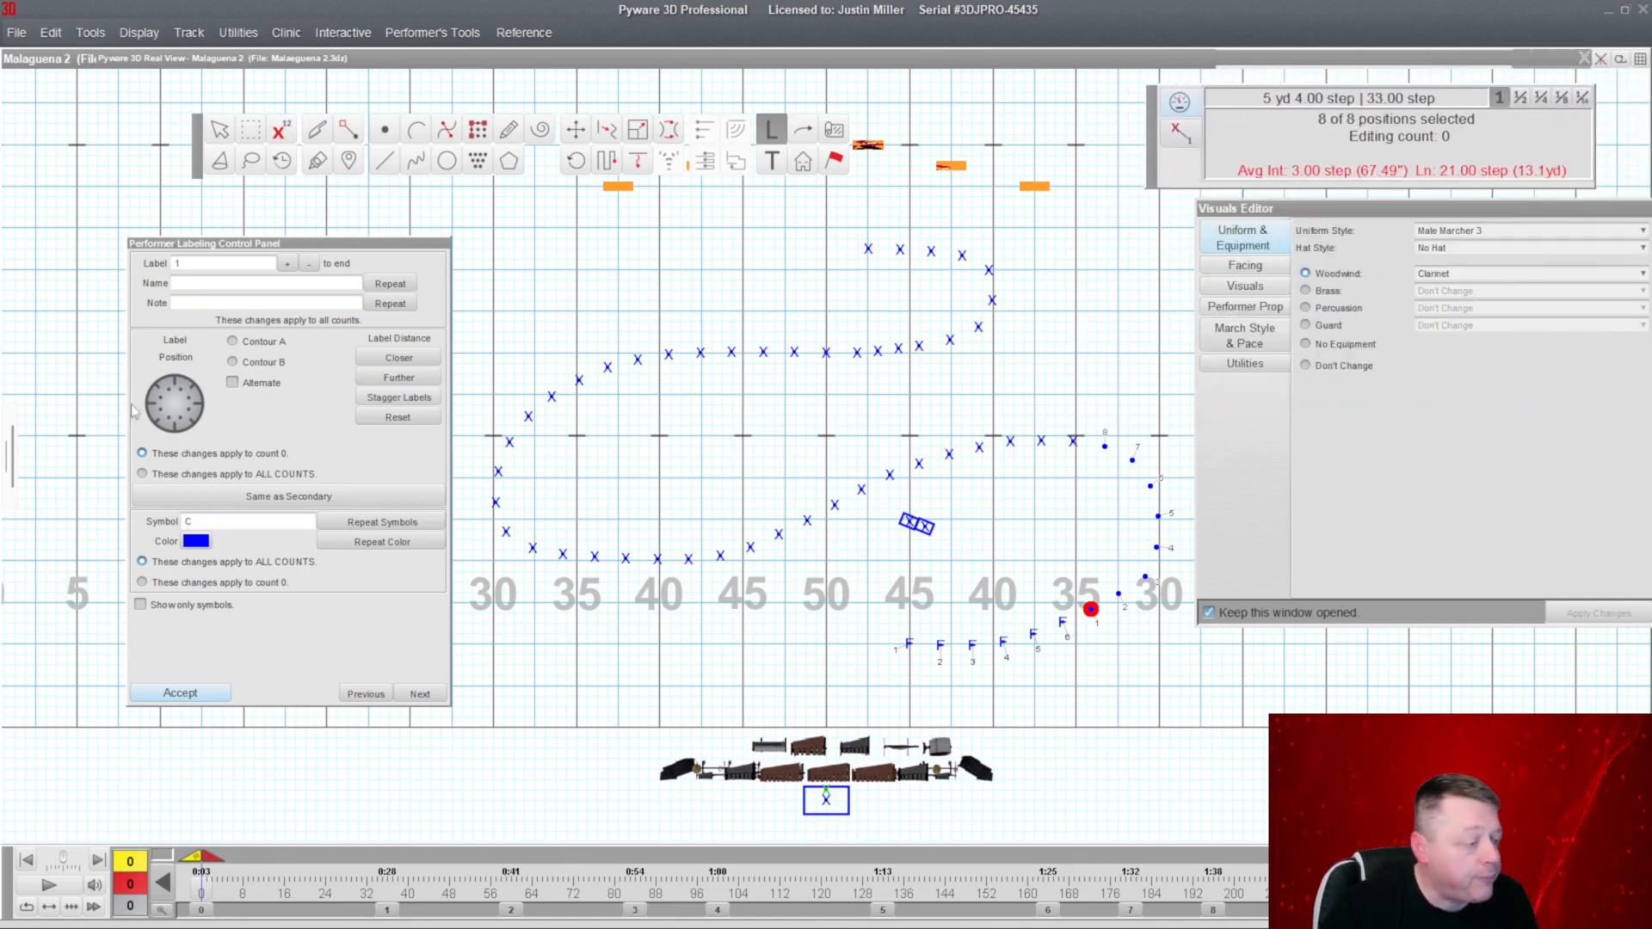
left_click(209, 695)
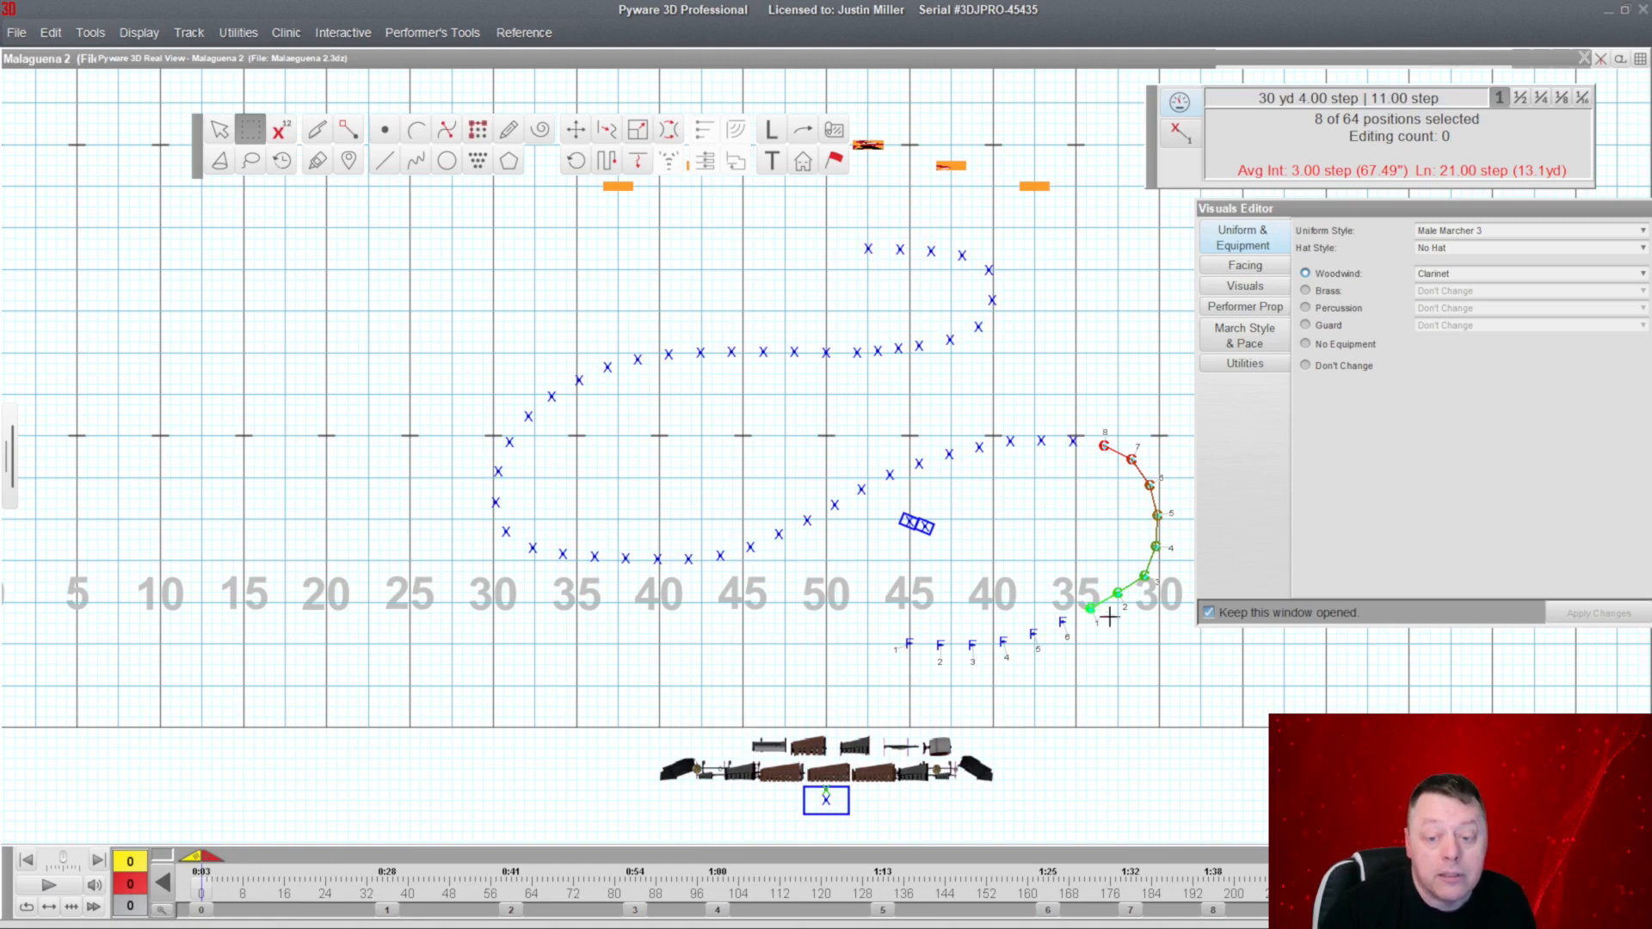
Check the performers in the 3D view, then look up the remaining woodwind section sizes in Instrumentation.png.
left_click(820, 62)
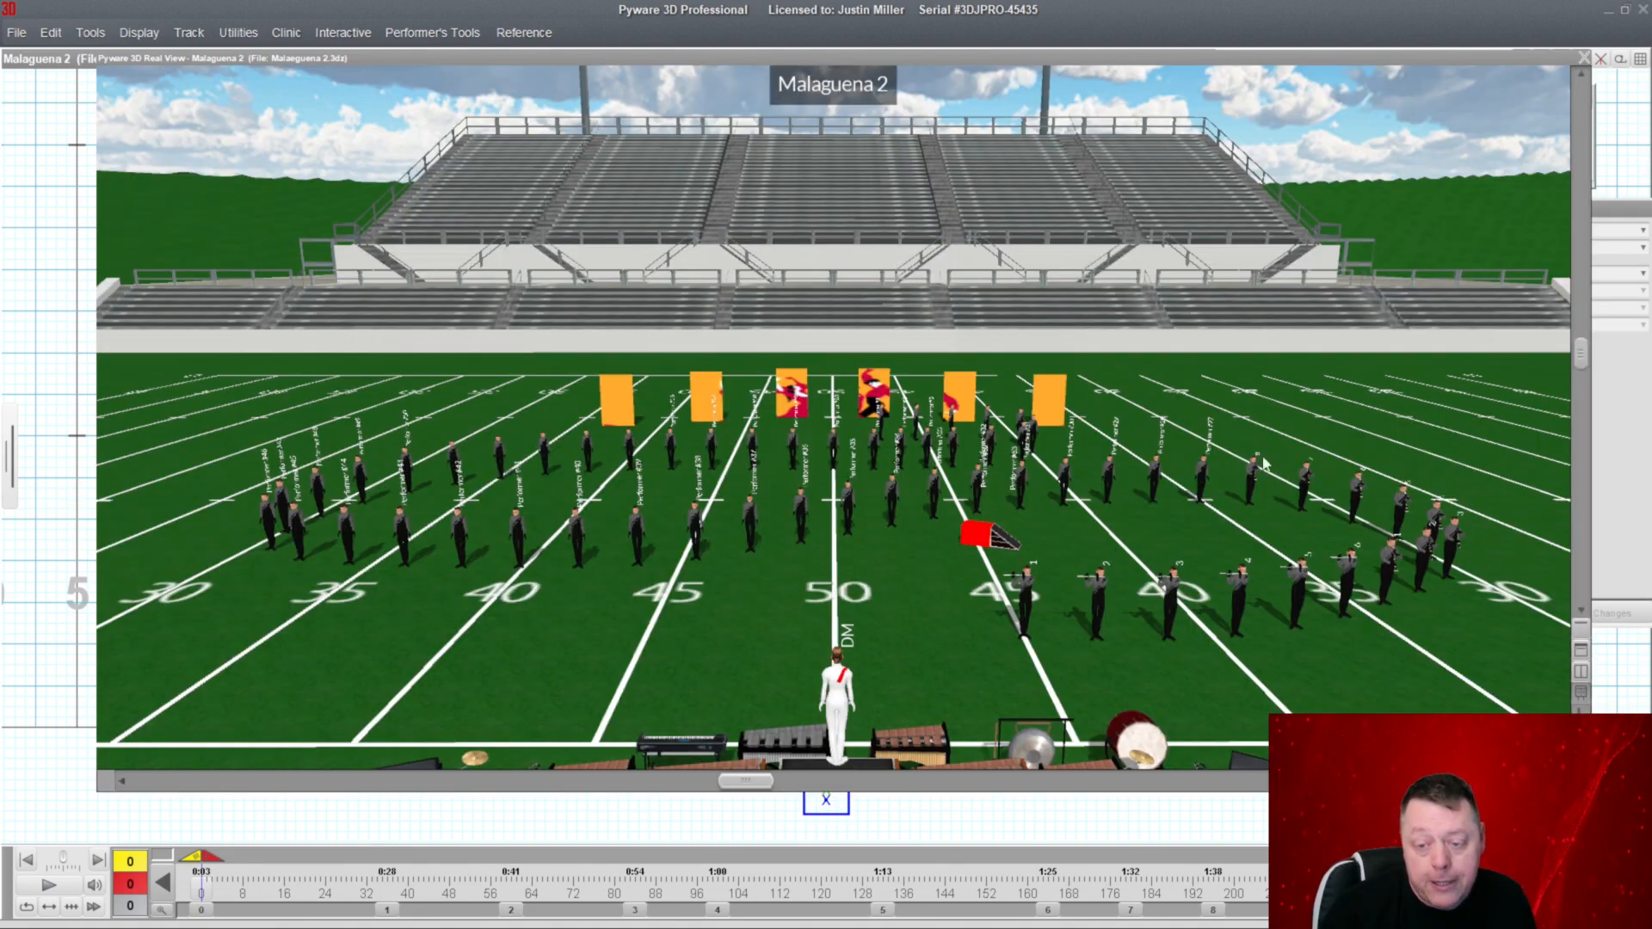
double_click(907, 53)
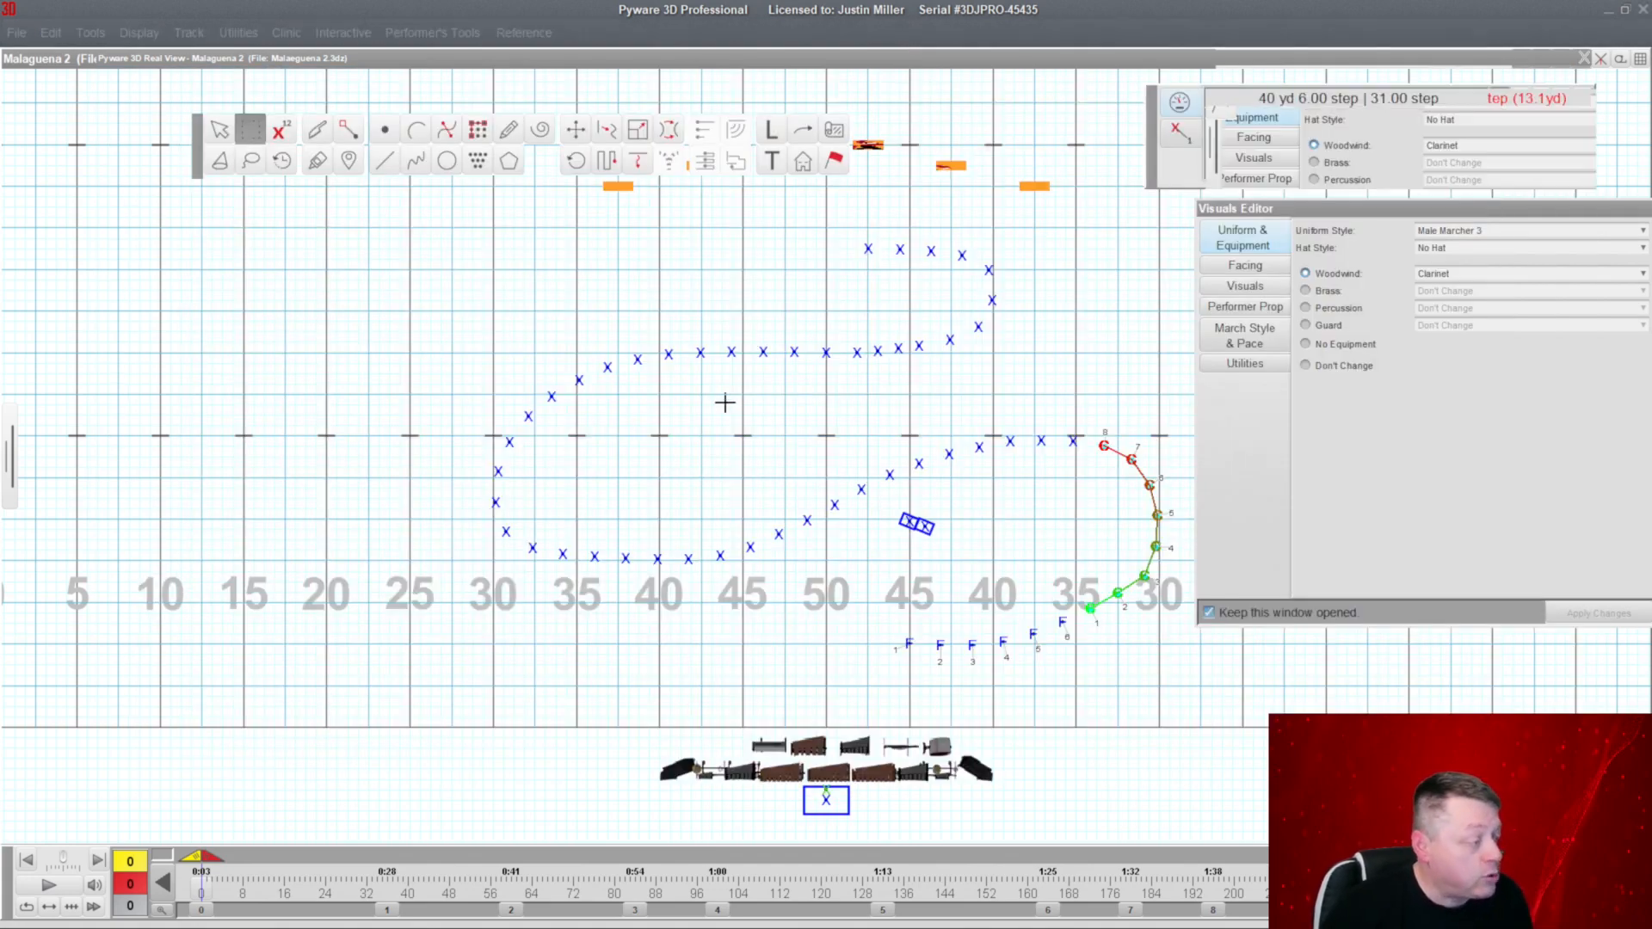
key("alt+Tab")
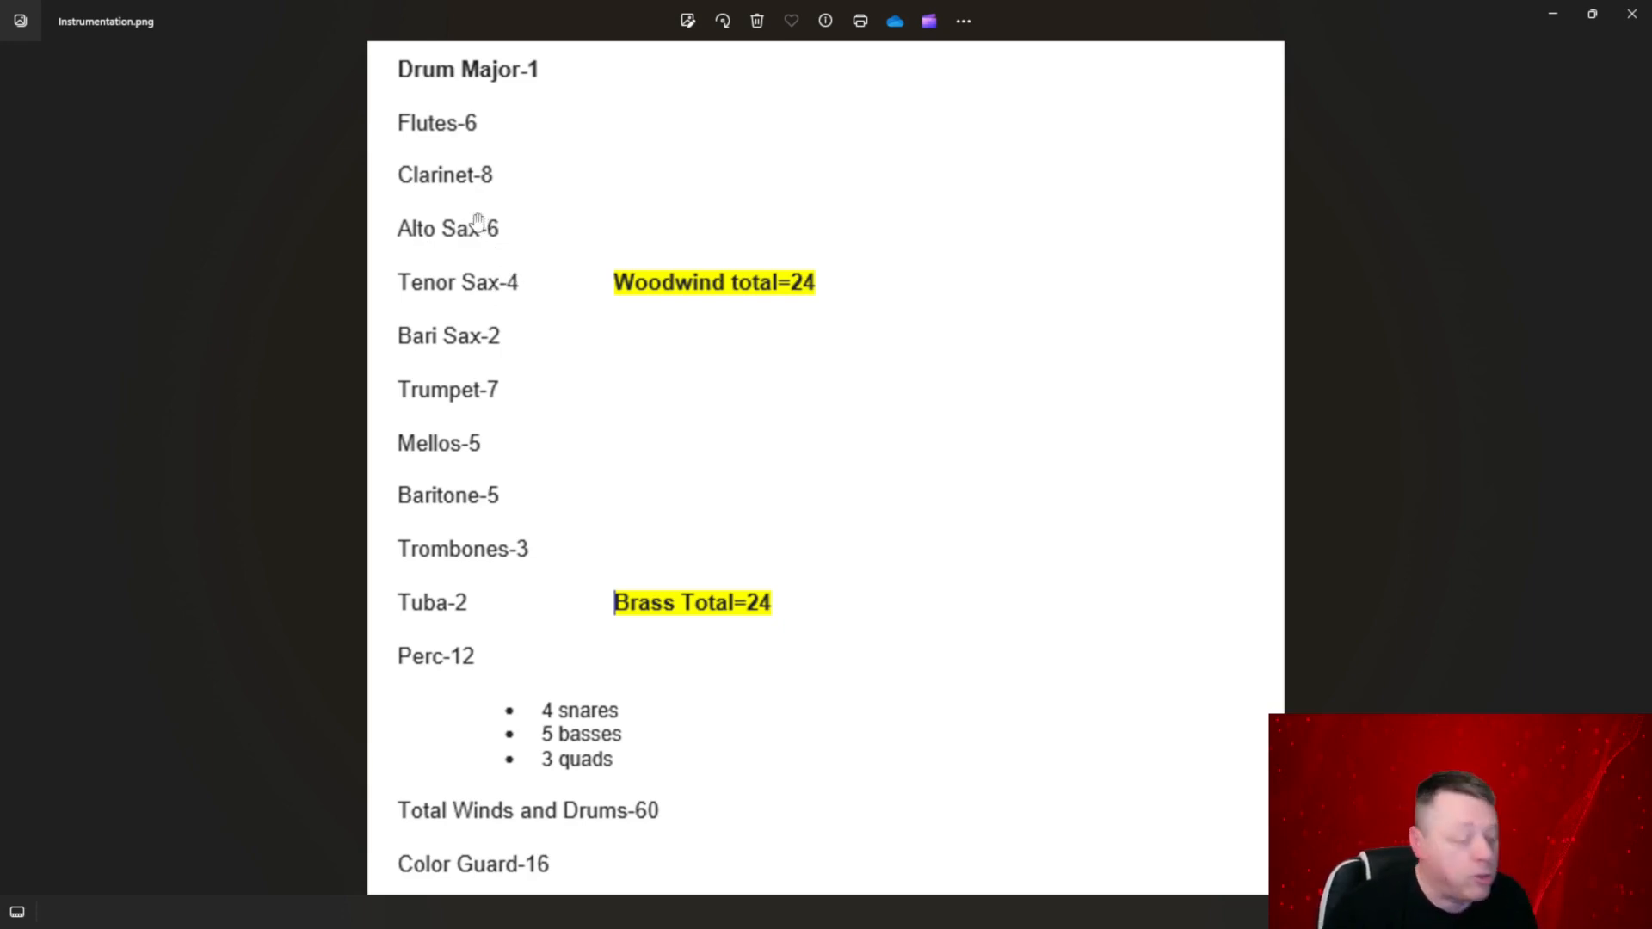
key("alt+Tab")
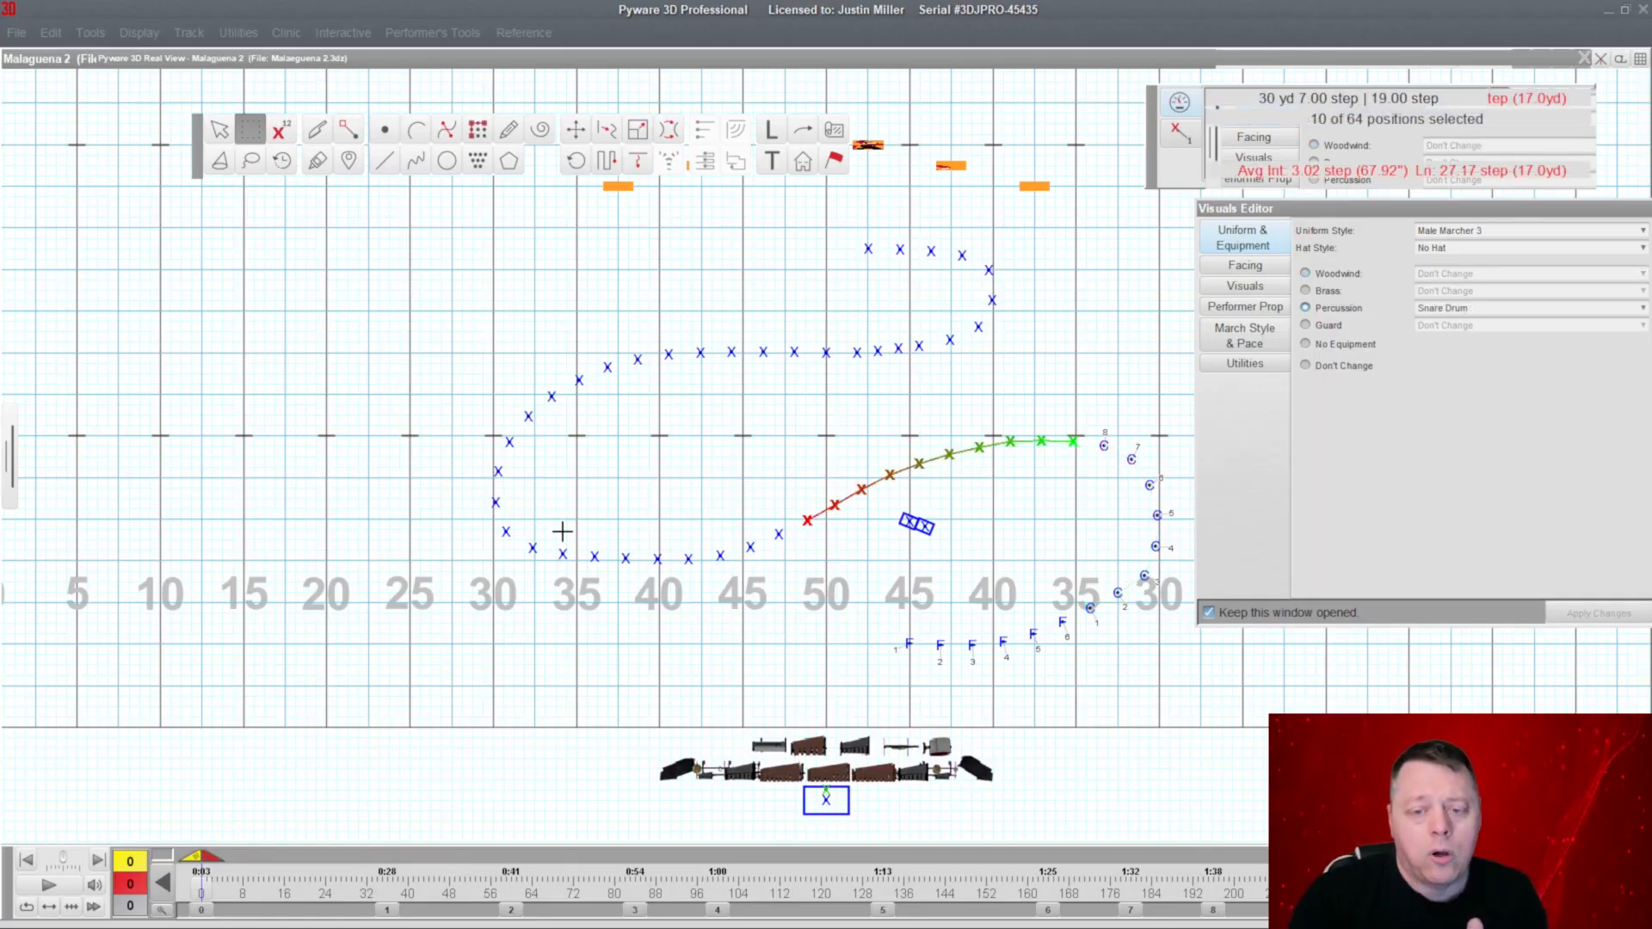
Lasso the ten performers from the 35 to just past the 50 yard line after the C group and set their symbol to A.
left_click(891, 435)
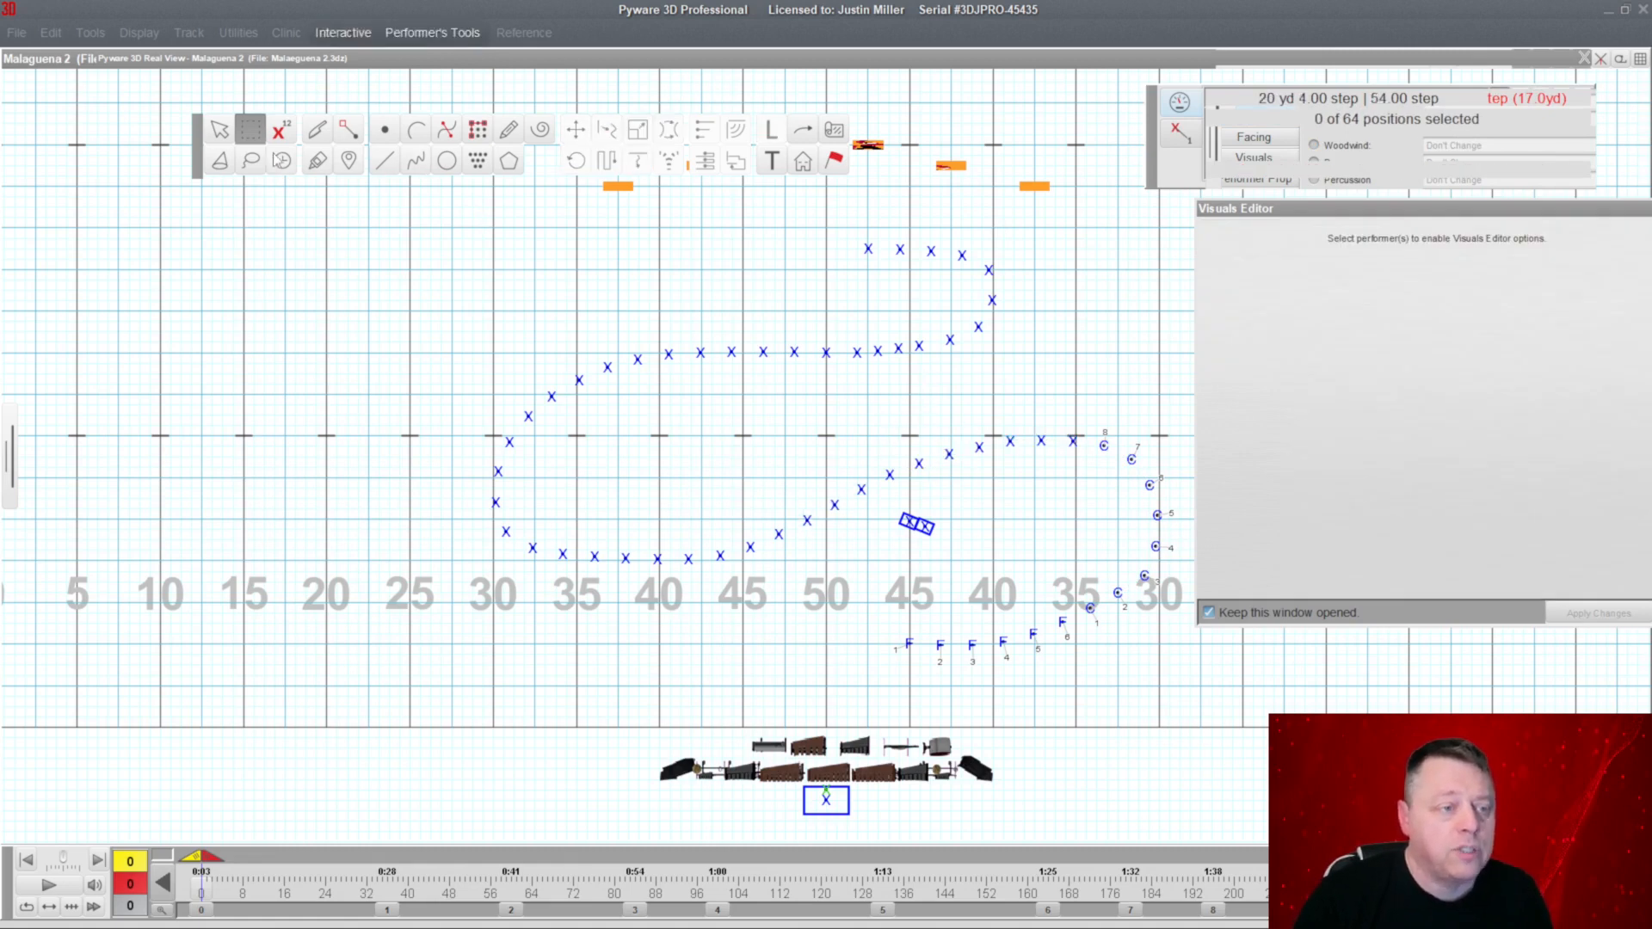
left_click(250, 160)
mouse_move(1088, 464)
left_mouse_down()
mouse_move(1046, 414)
mouse_move(818, 464)
mouse_move(807, 540)
mouse_move(1091, 460)
left_mouse_up()
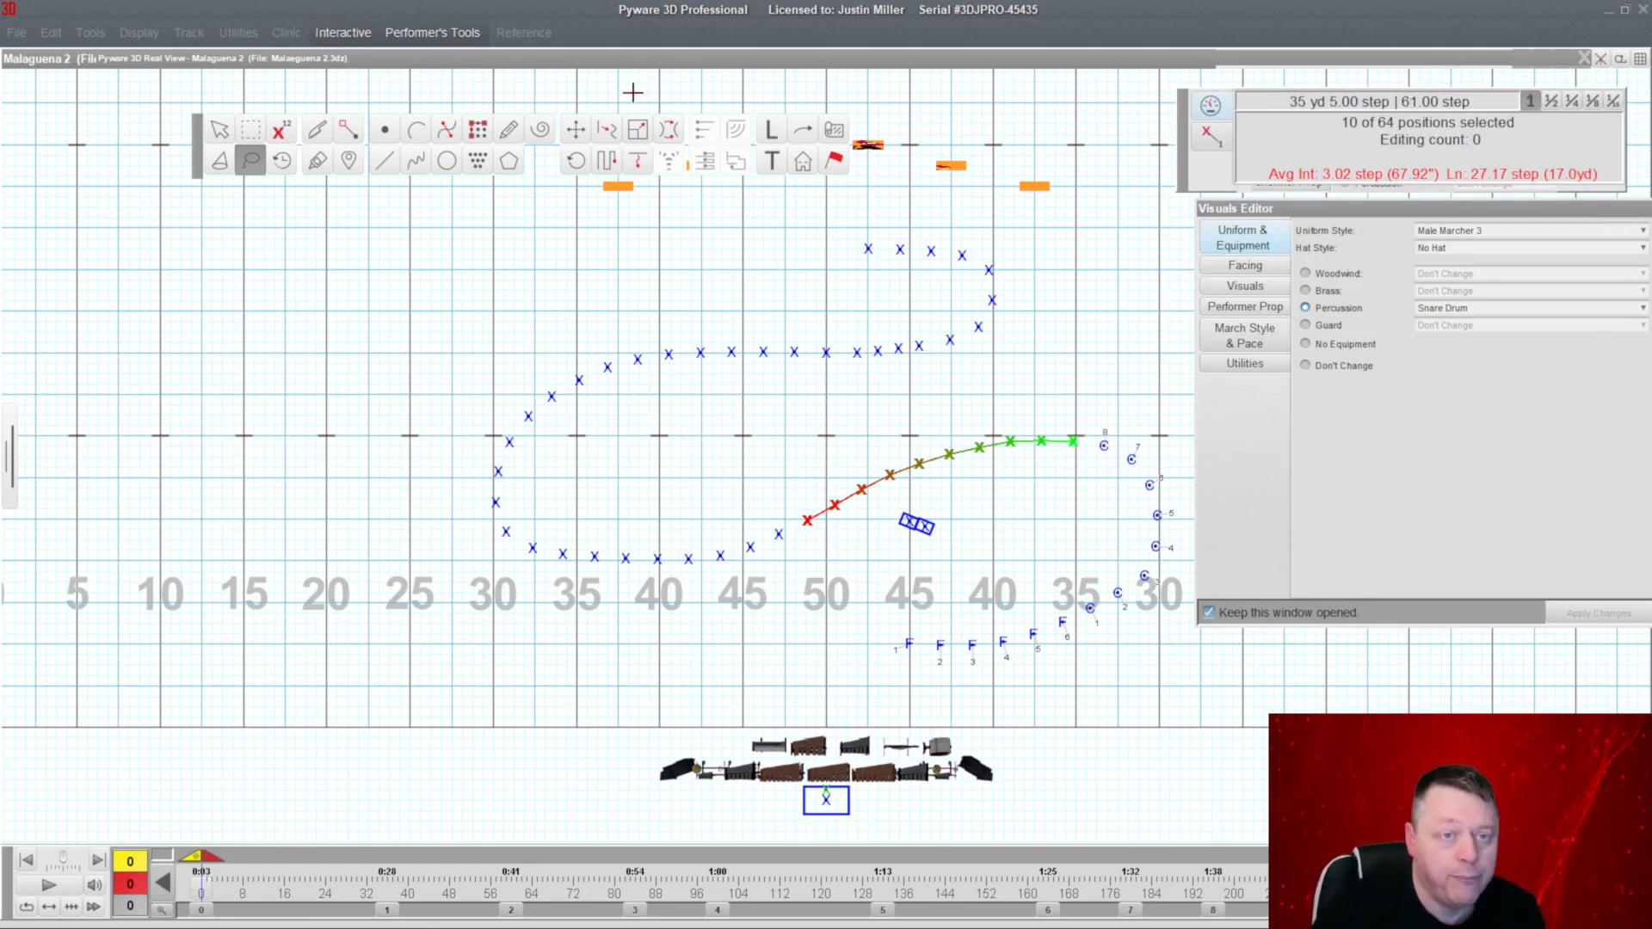
left_click(771, 130)
double_click(218, 521)
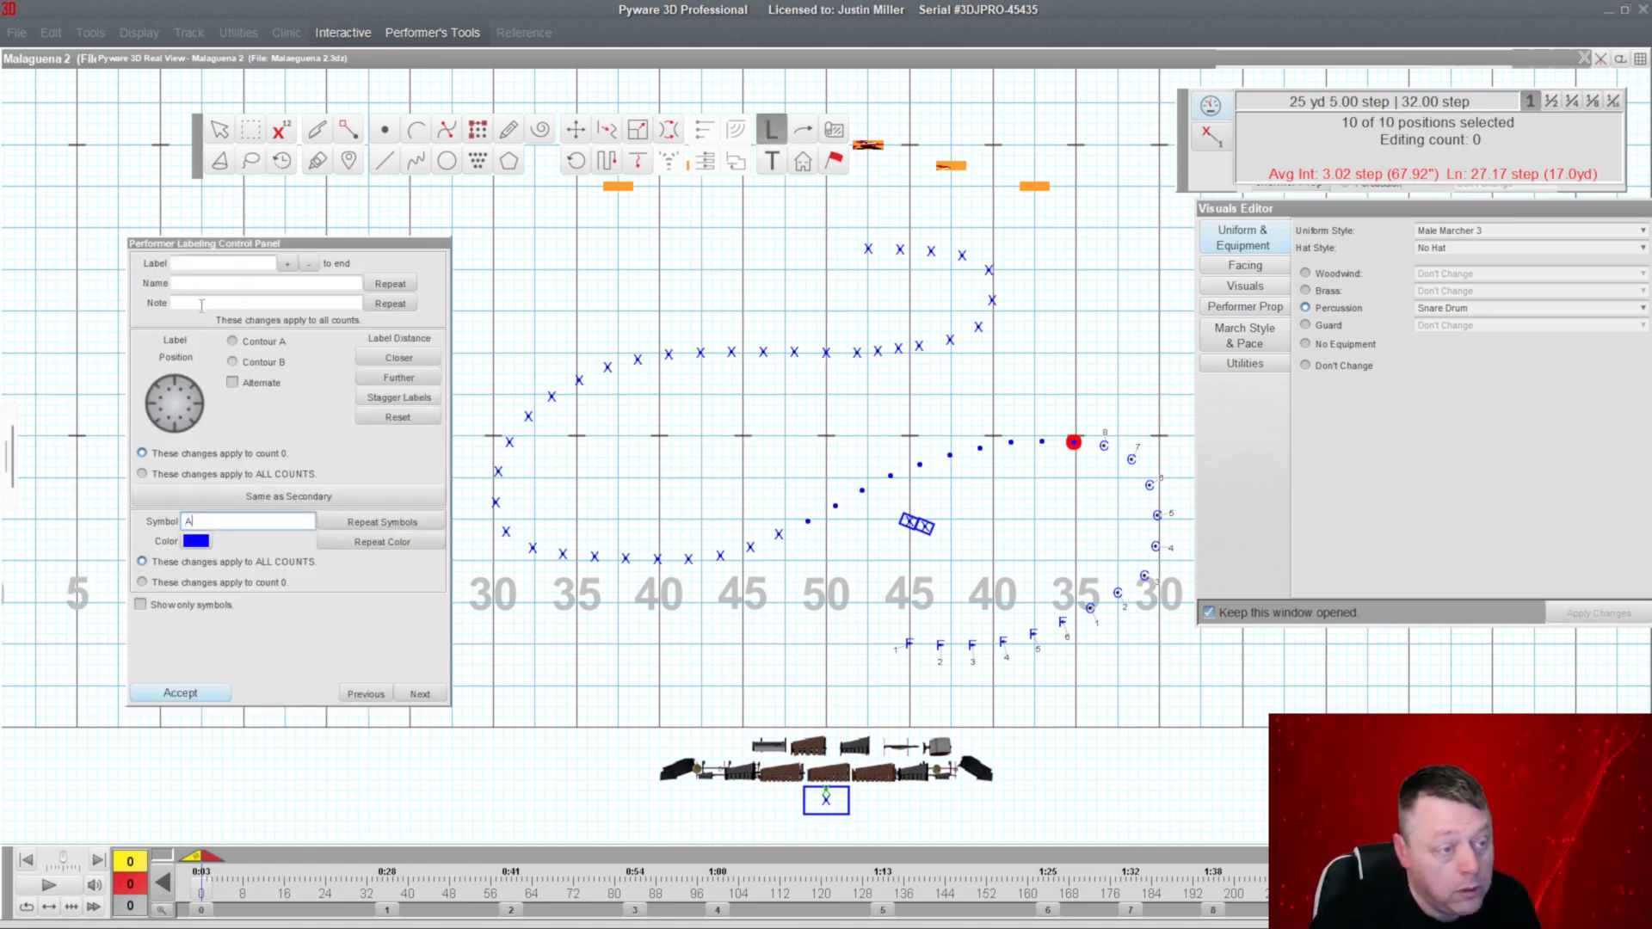
Label the ten A performers in ascending order starting at 1 and accept the labeling.
left_click(199, 264)
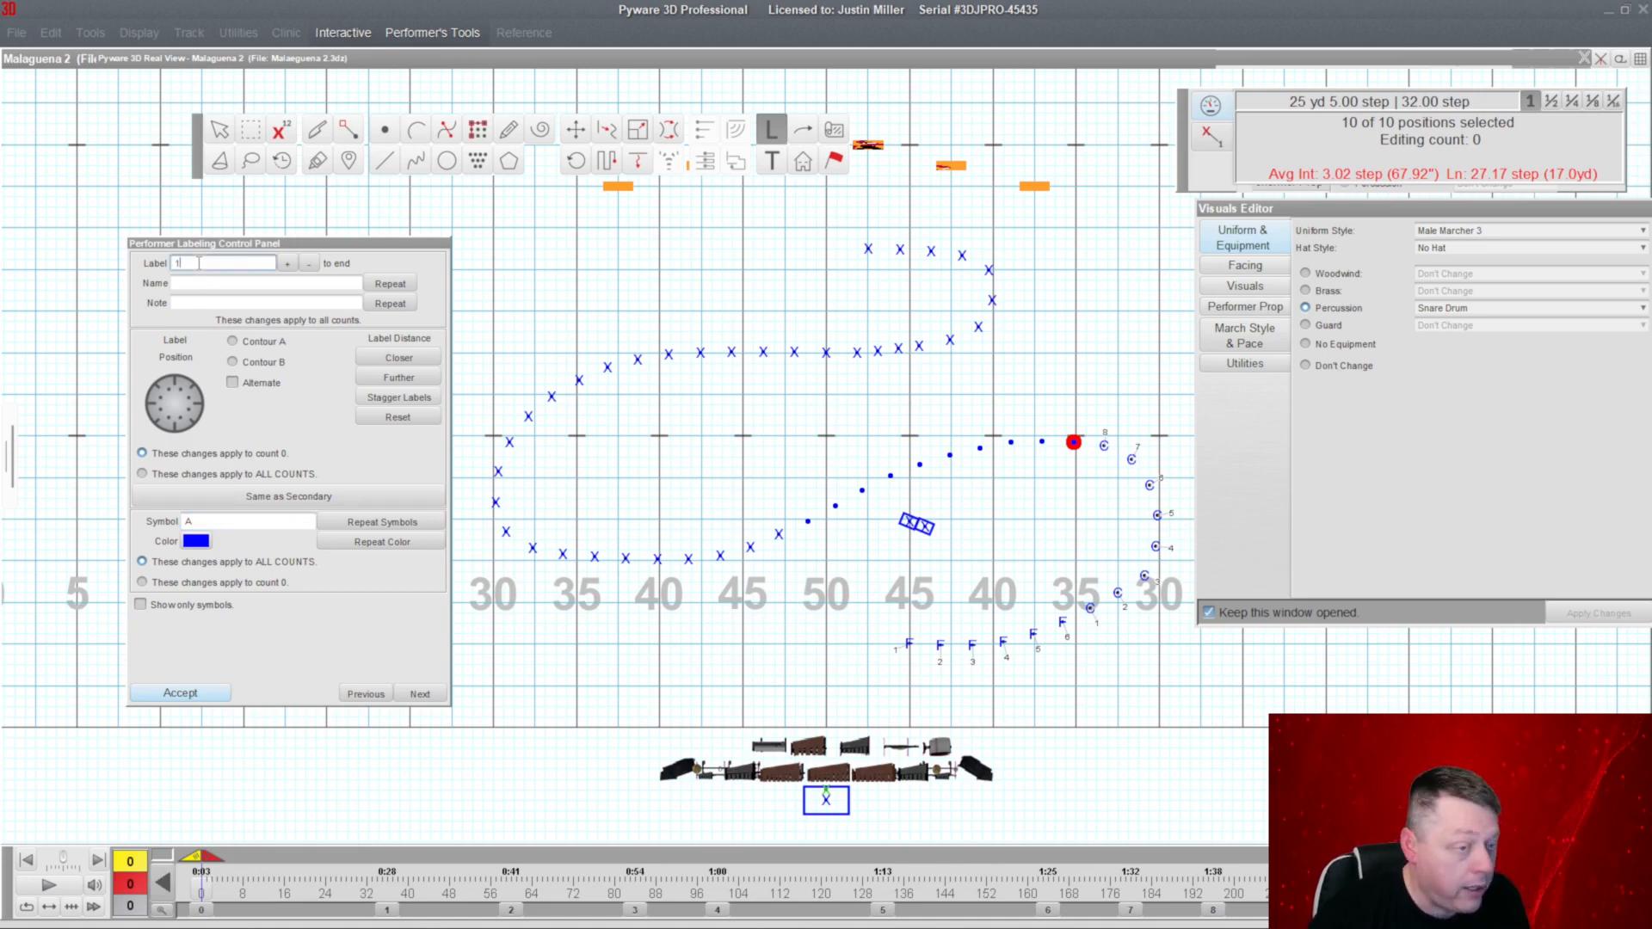
left_click(289, 268)
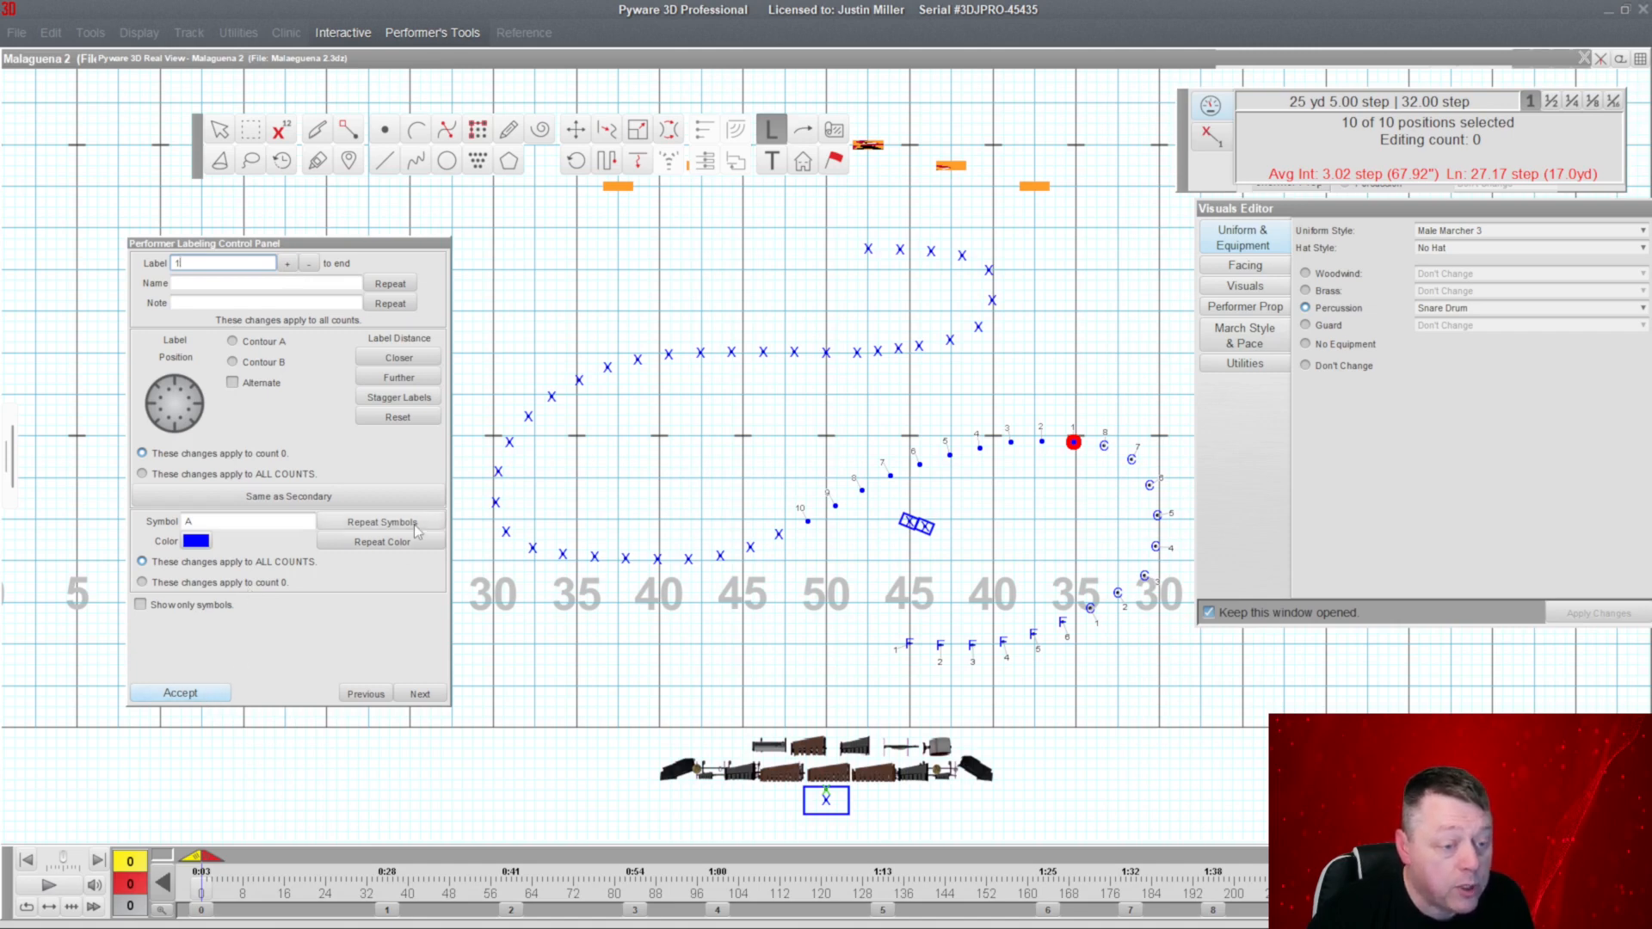
left_click(193, 694)
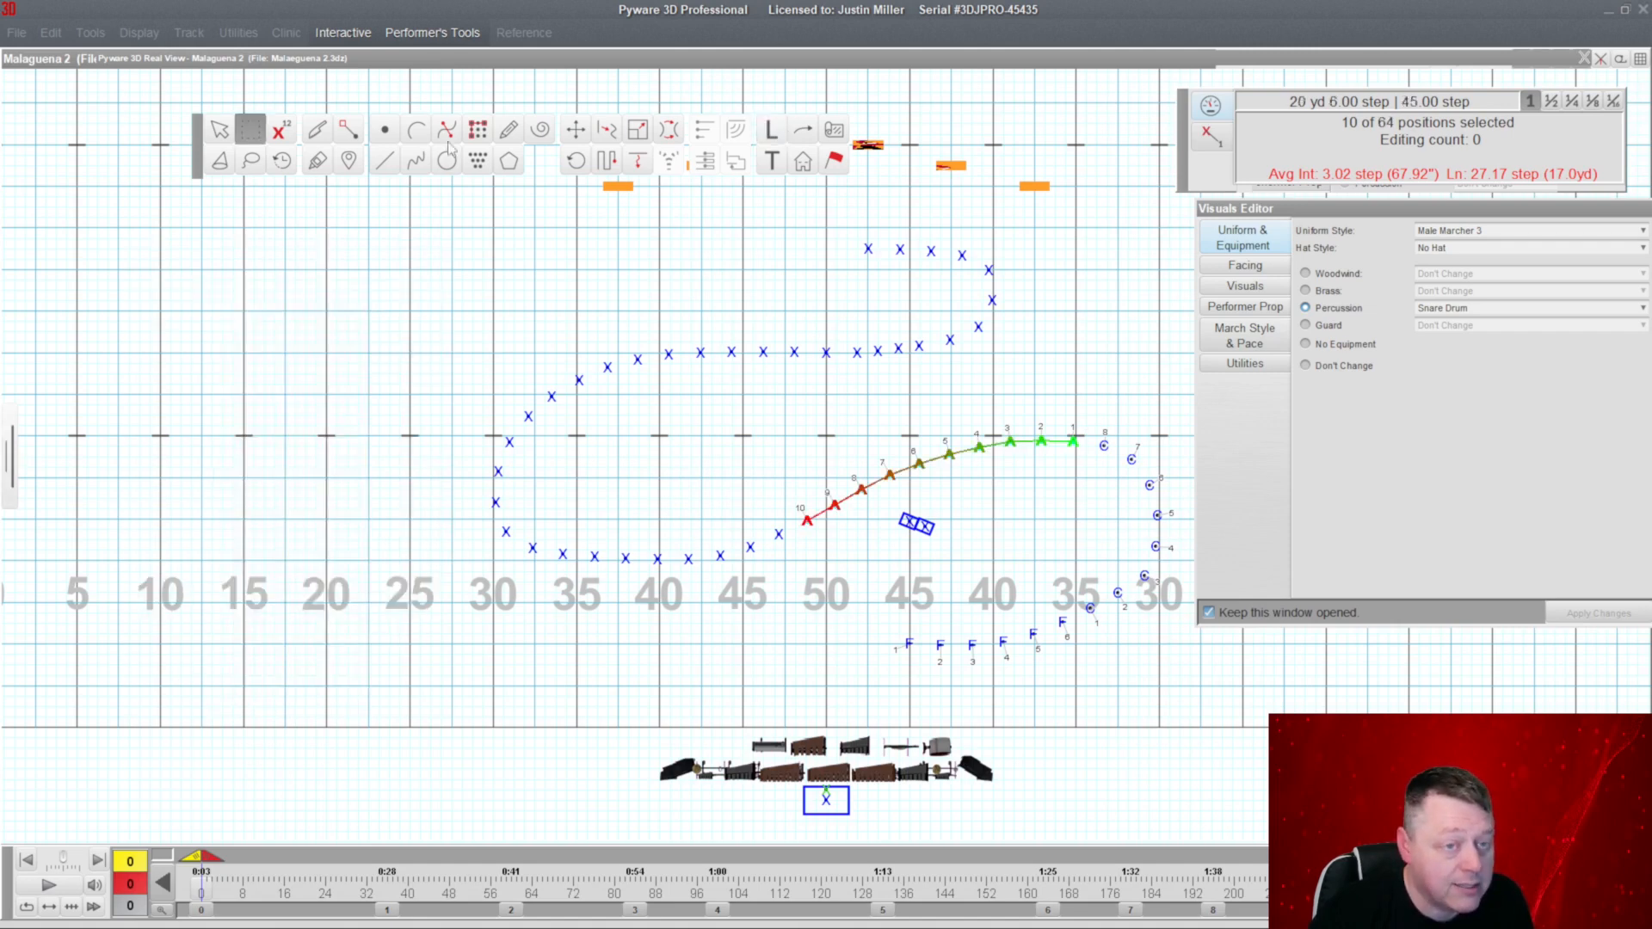
Examine the ten A performers' instruments and labels up close in the 3D view, then return to the drill chart.
double_click(506, 62)
scroll(998, 550, "up", 1)
left_click_drag(999, 551, 930, 617)
scroll(929, 617, "up", 3)
scroll(930, 624, "up", 3)
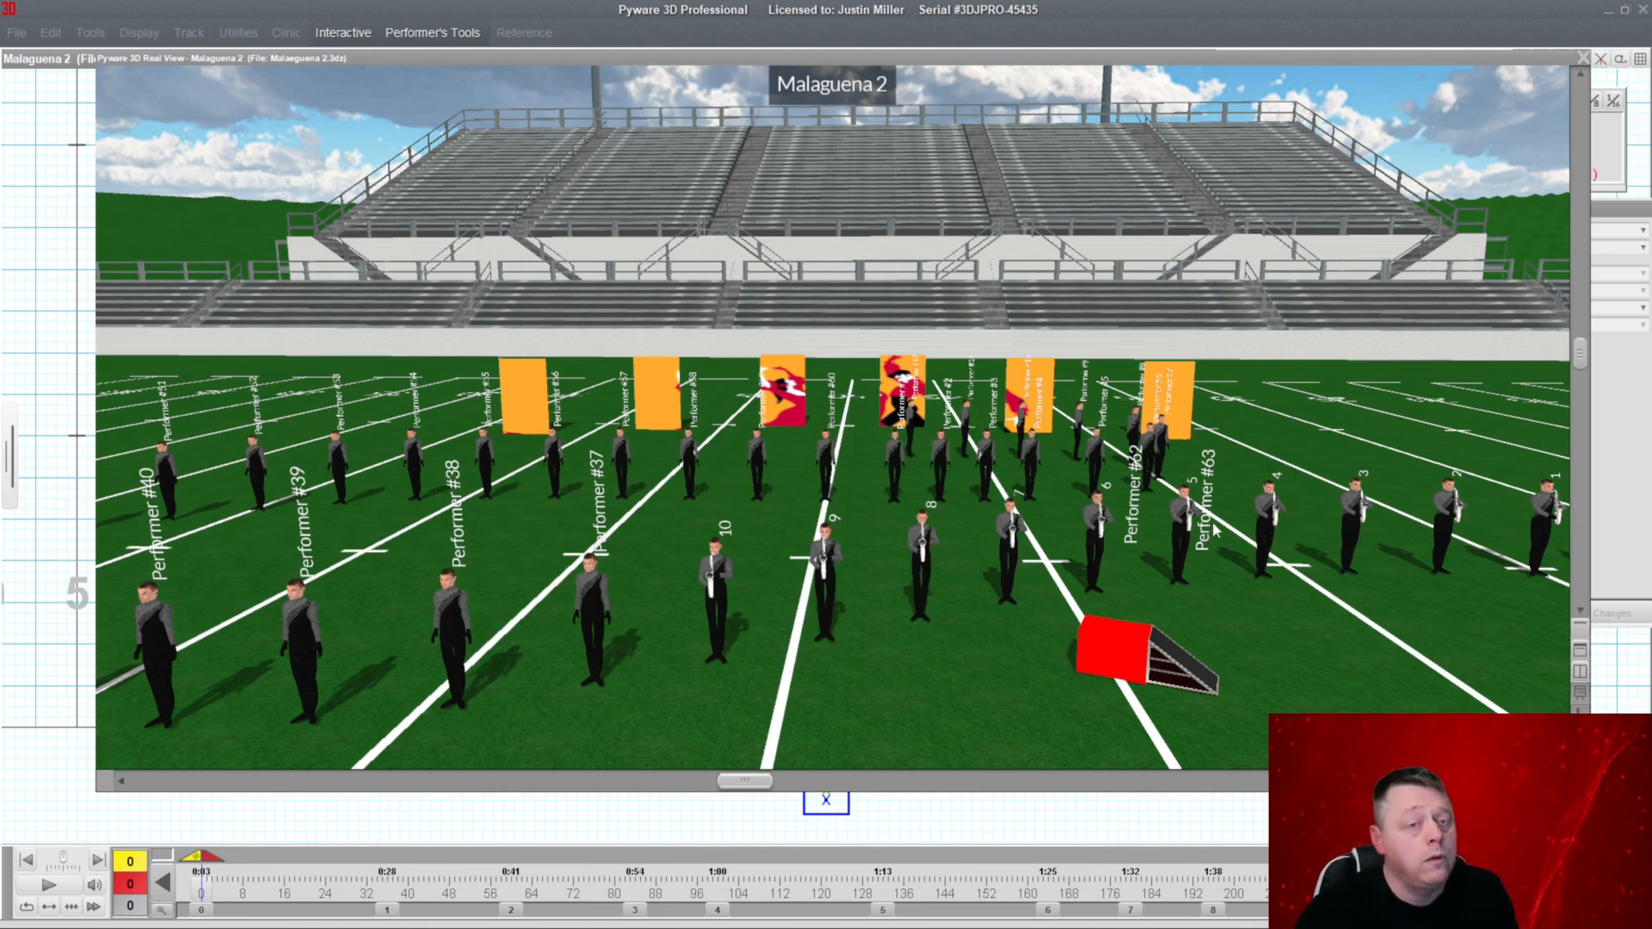
double_click(854, 57)
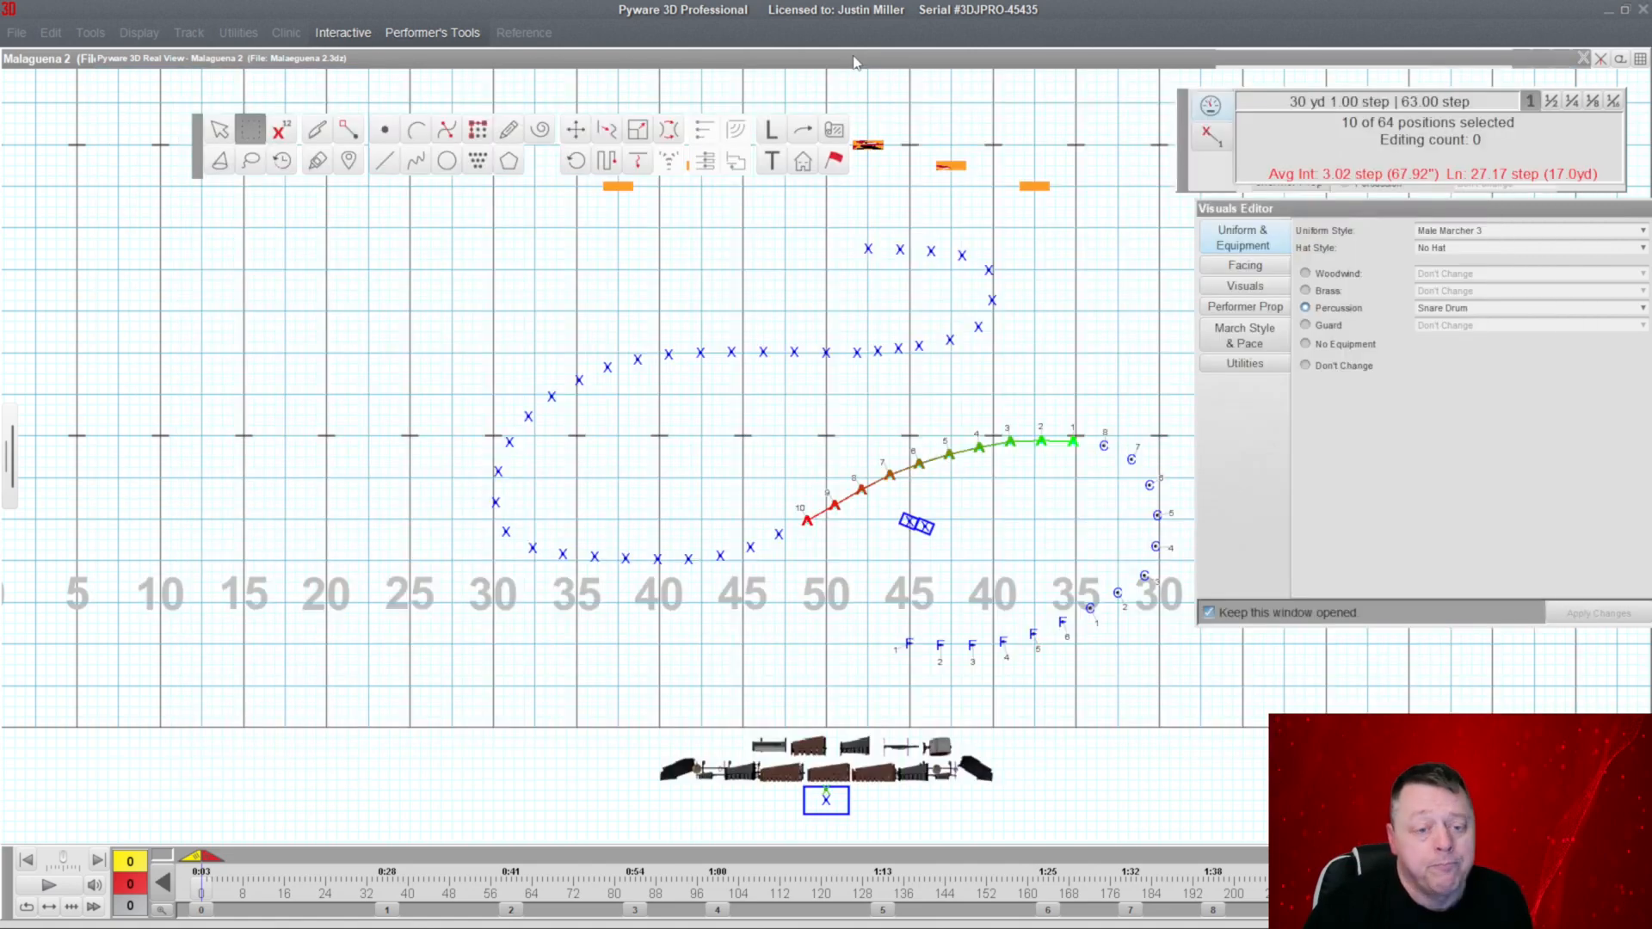
Blank the names of the two prop performers near the 45 yard line, accept, and check the prop in the 3D view.
left_click_drag(895, 494, 960, 550)
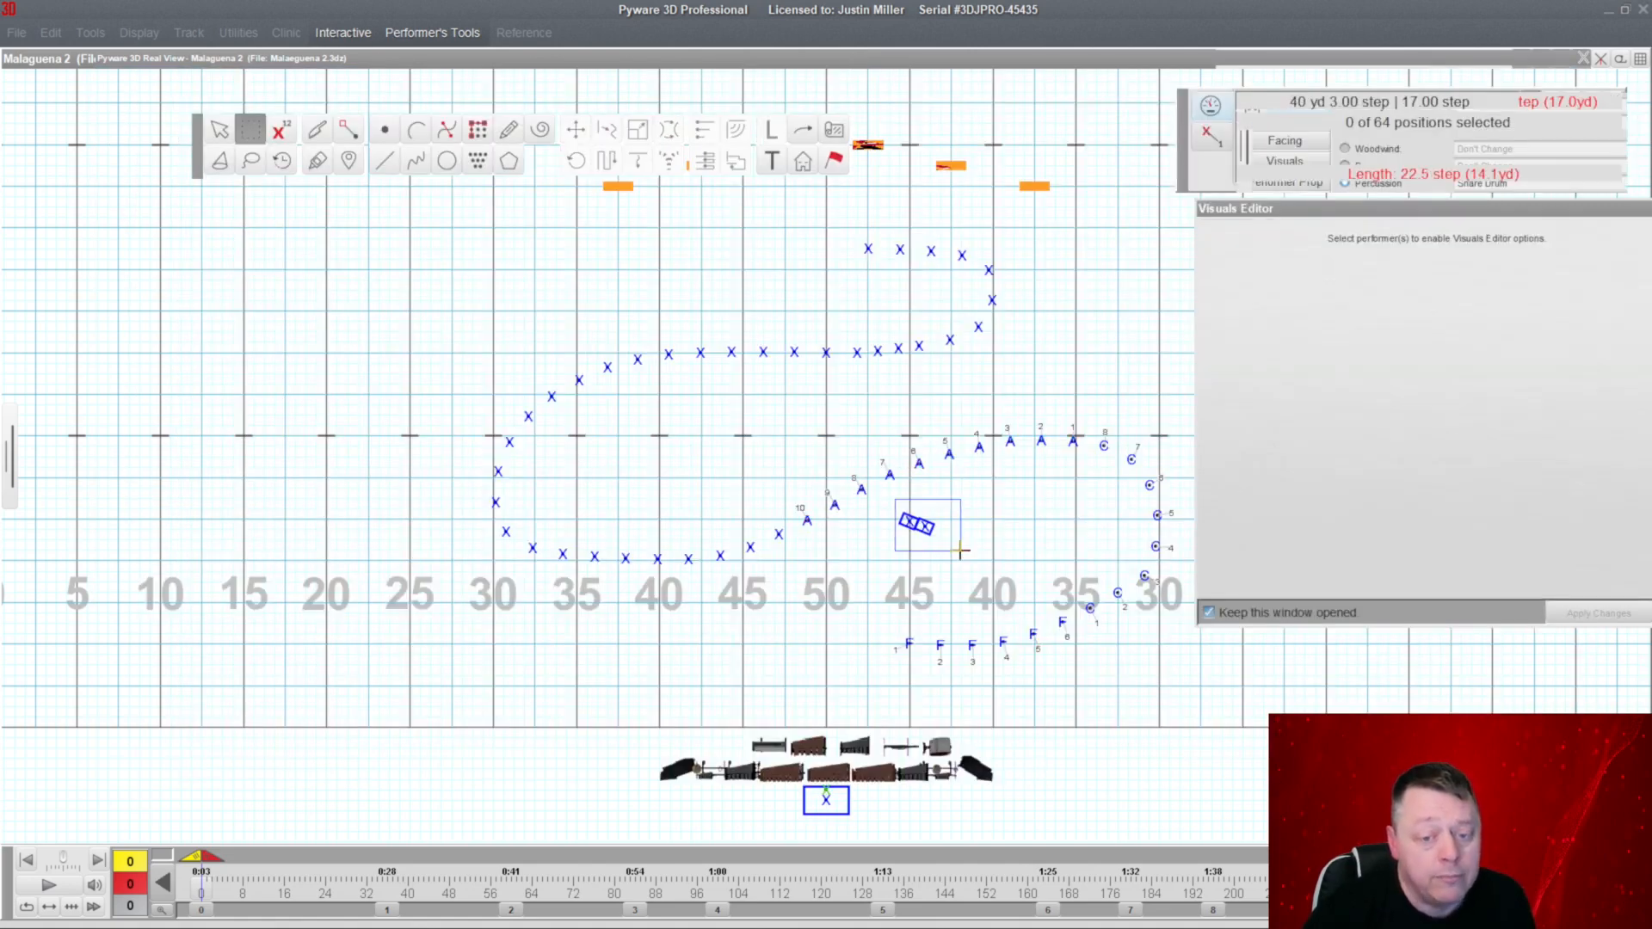
left_click(772, 131)
left_click(179, 282)
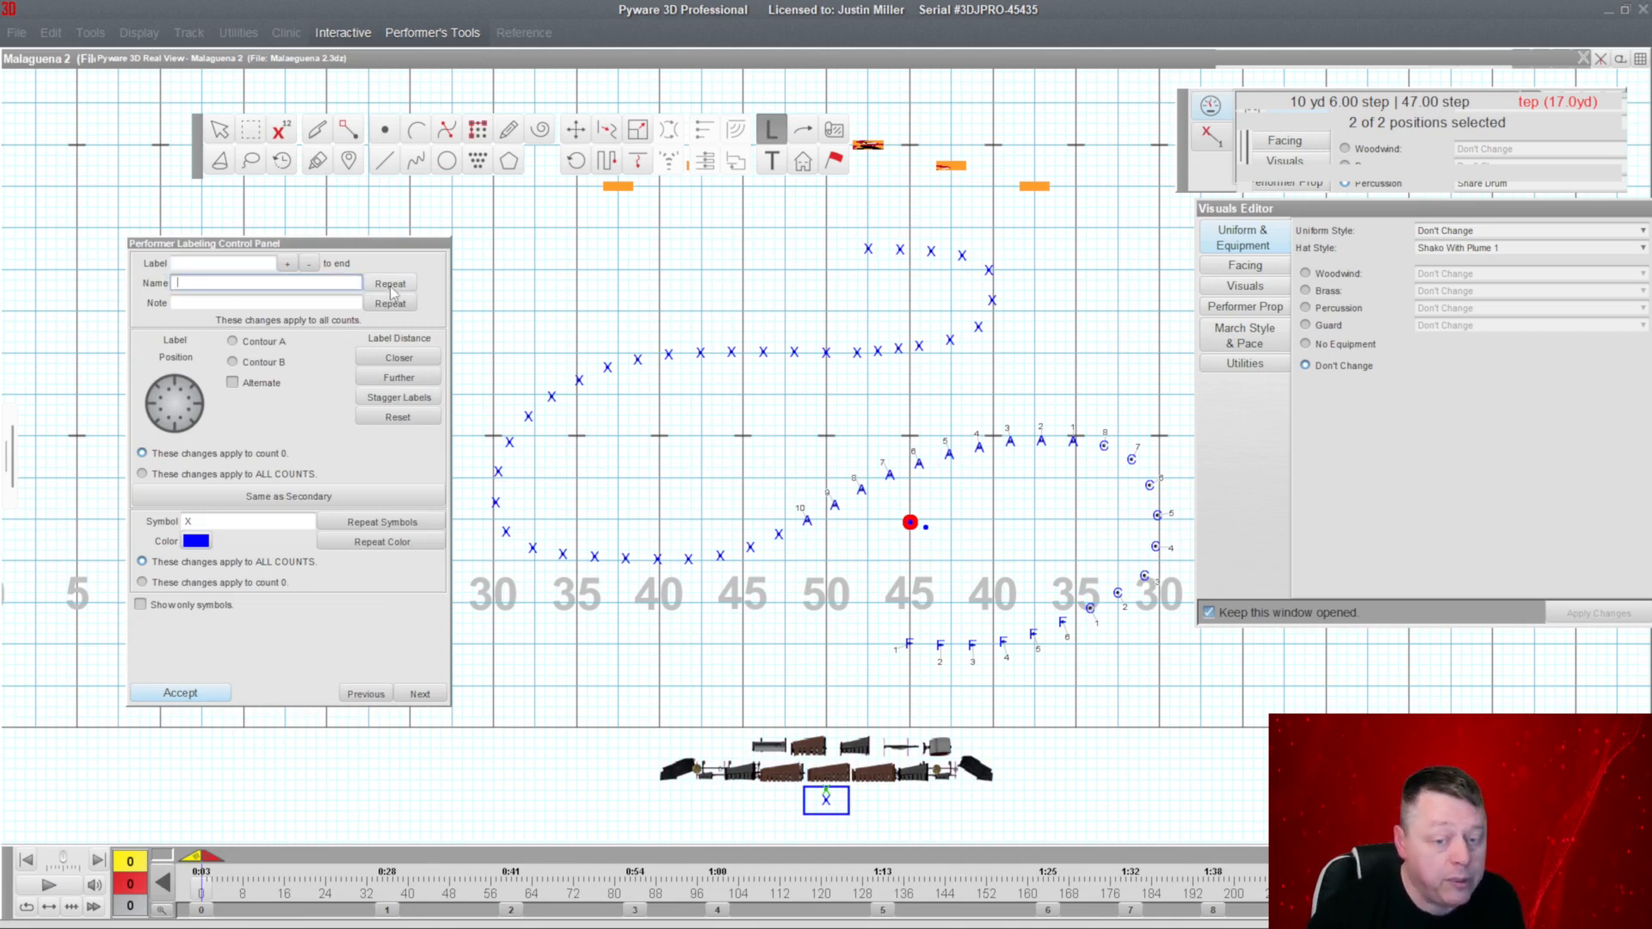
left_click(180, 693)
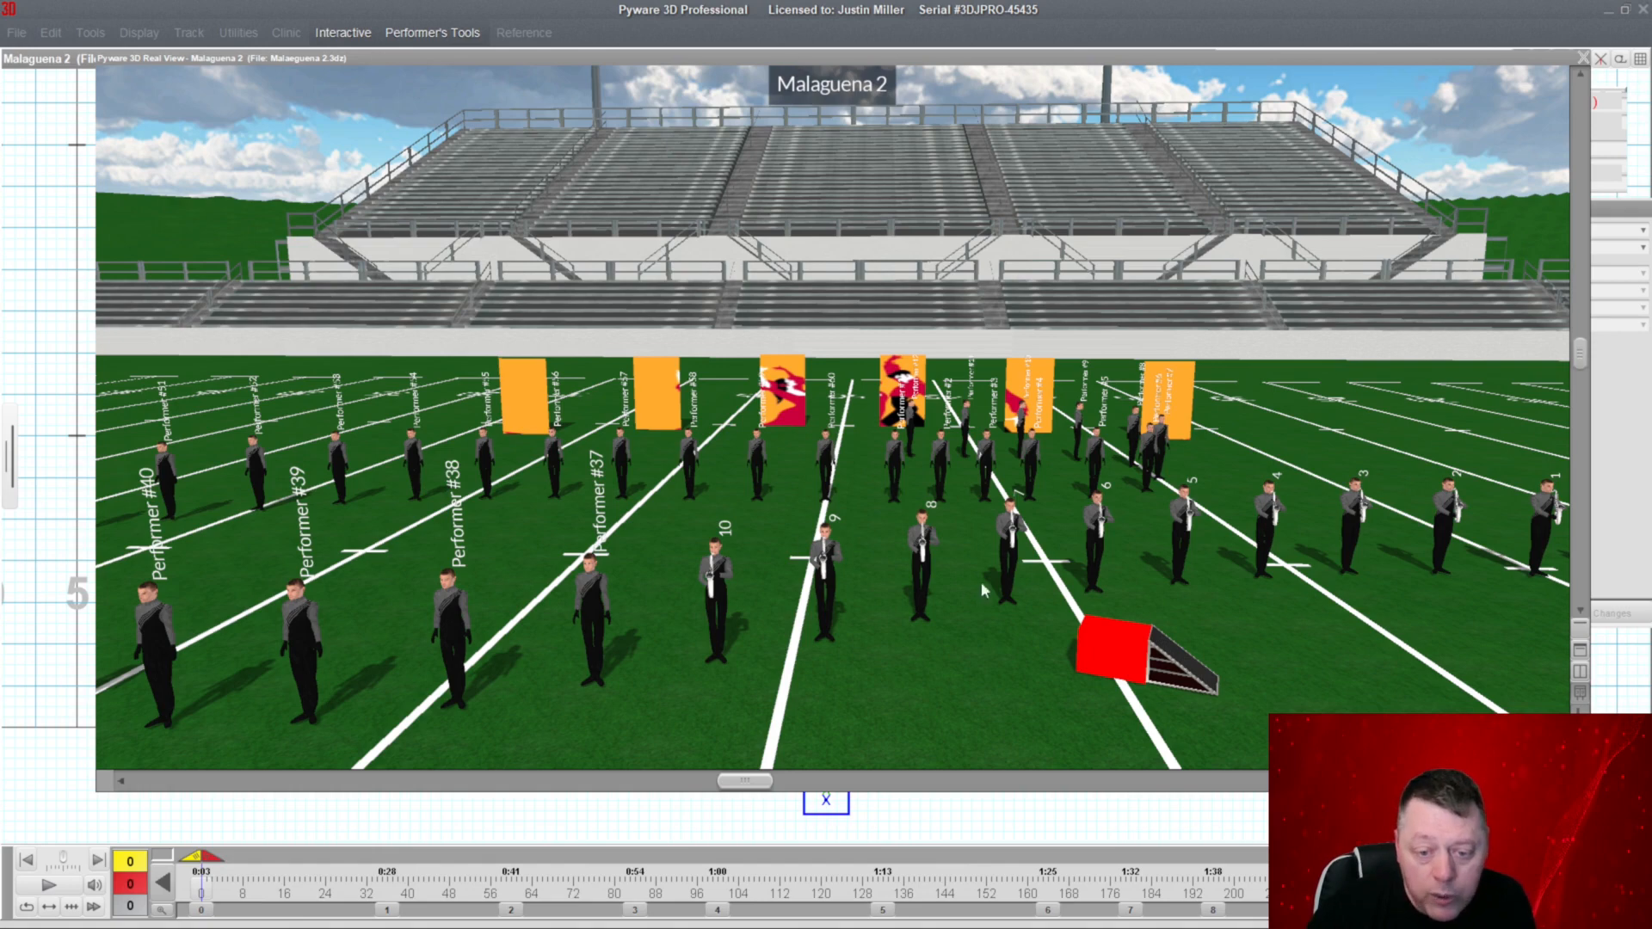
left_click_drag(999, 551, 1144, 555)
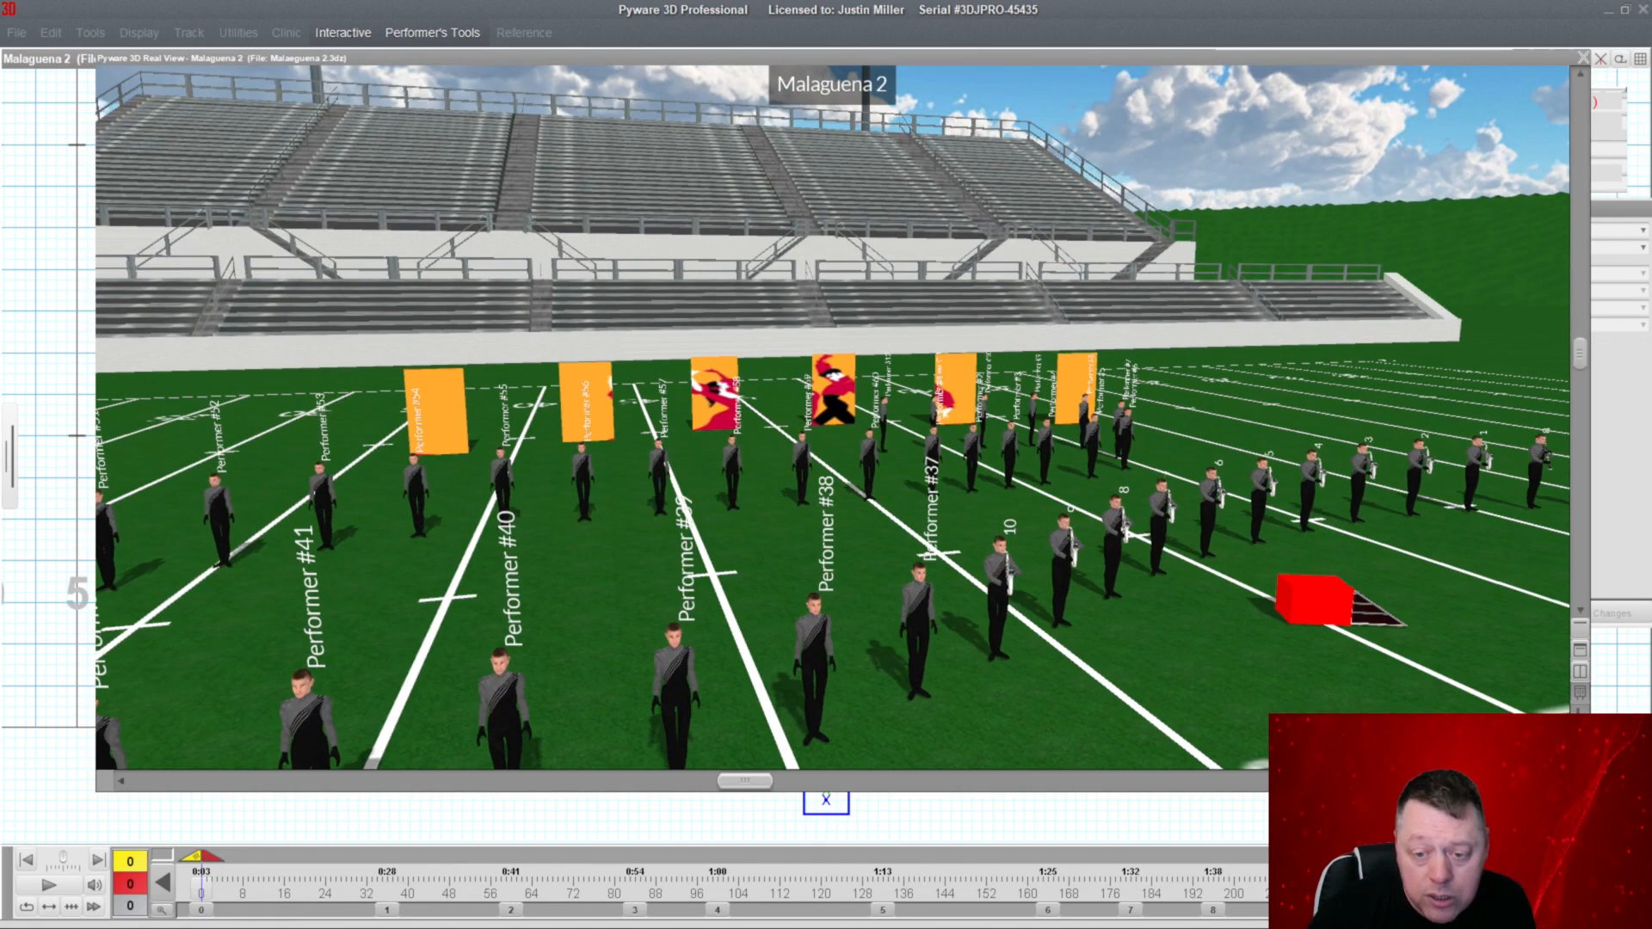
double_click(725, 56)
Change the woodwind equipment of A performers 7 to 10 to Tenor Saxophone, apply it and inspect them in the 3D view.
left_click_drag(777, 435, 900, 546)
left_click_drag(799, 418, 898, 544)
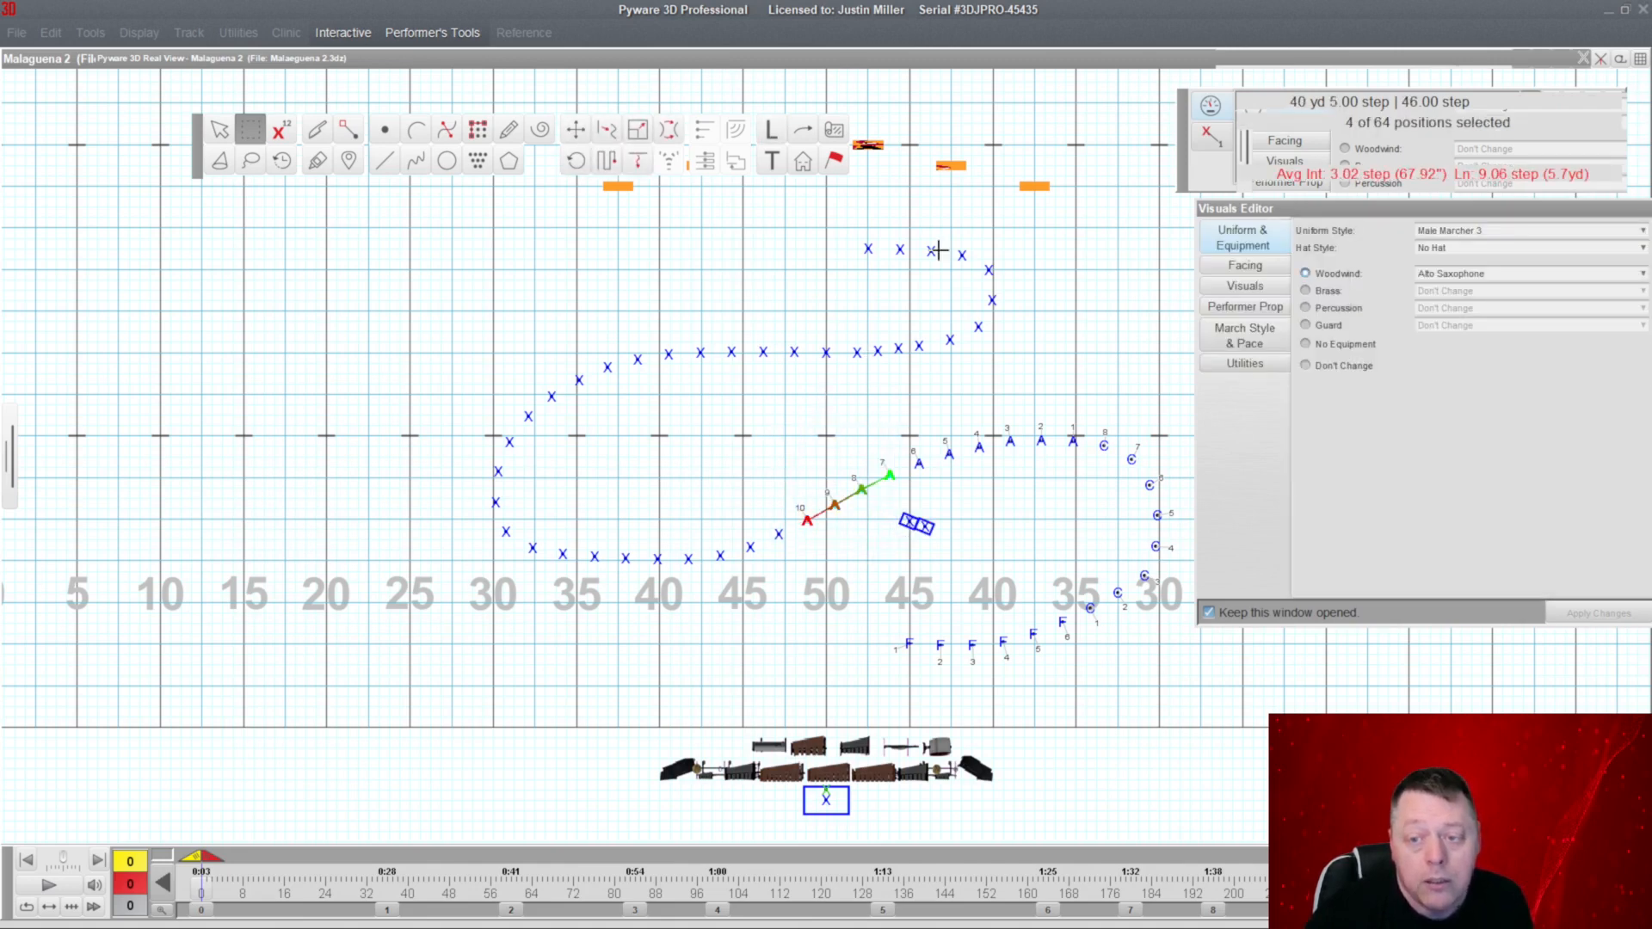
left_click(1537, 273)
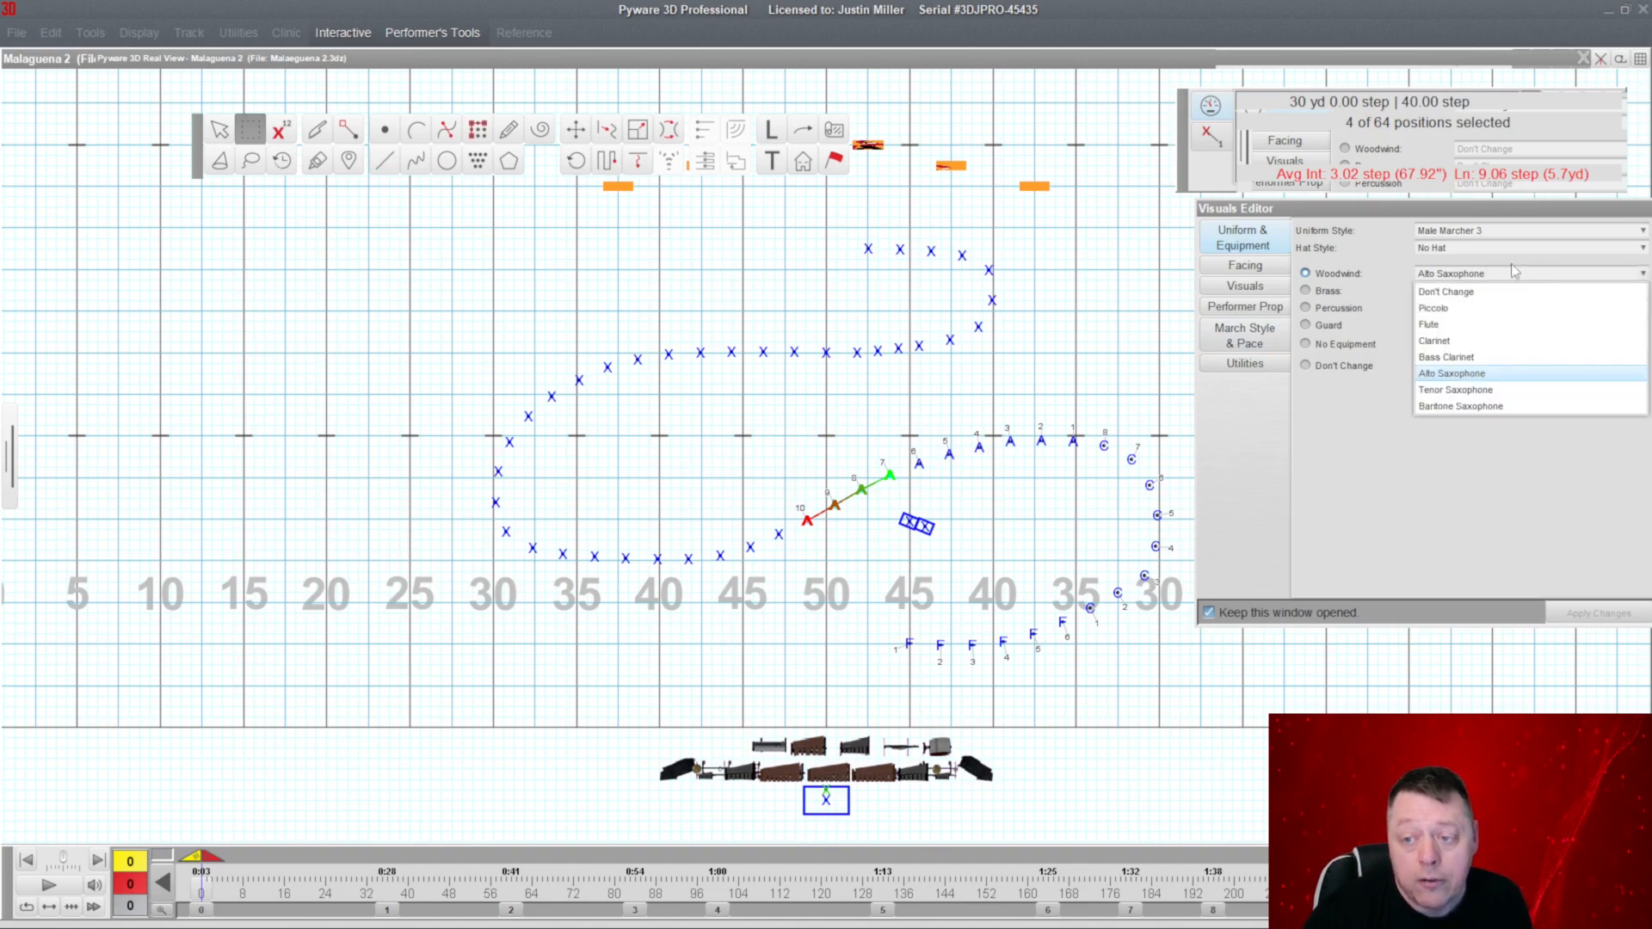
left_click(1463, 389)
left_click(1569, 621)
left_click(882, 69)
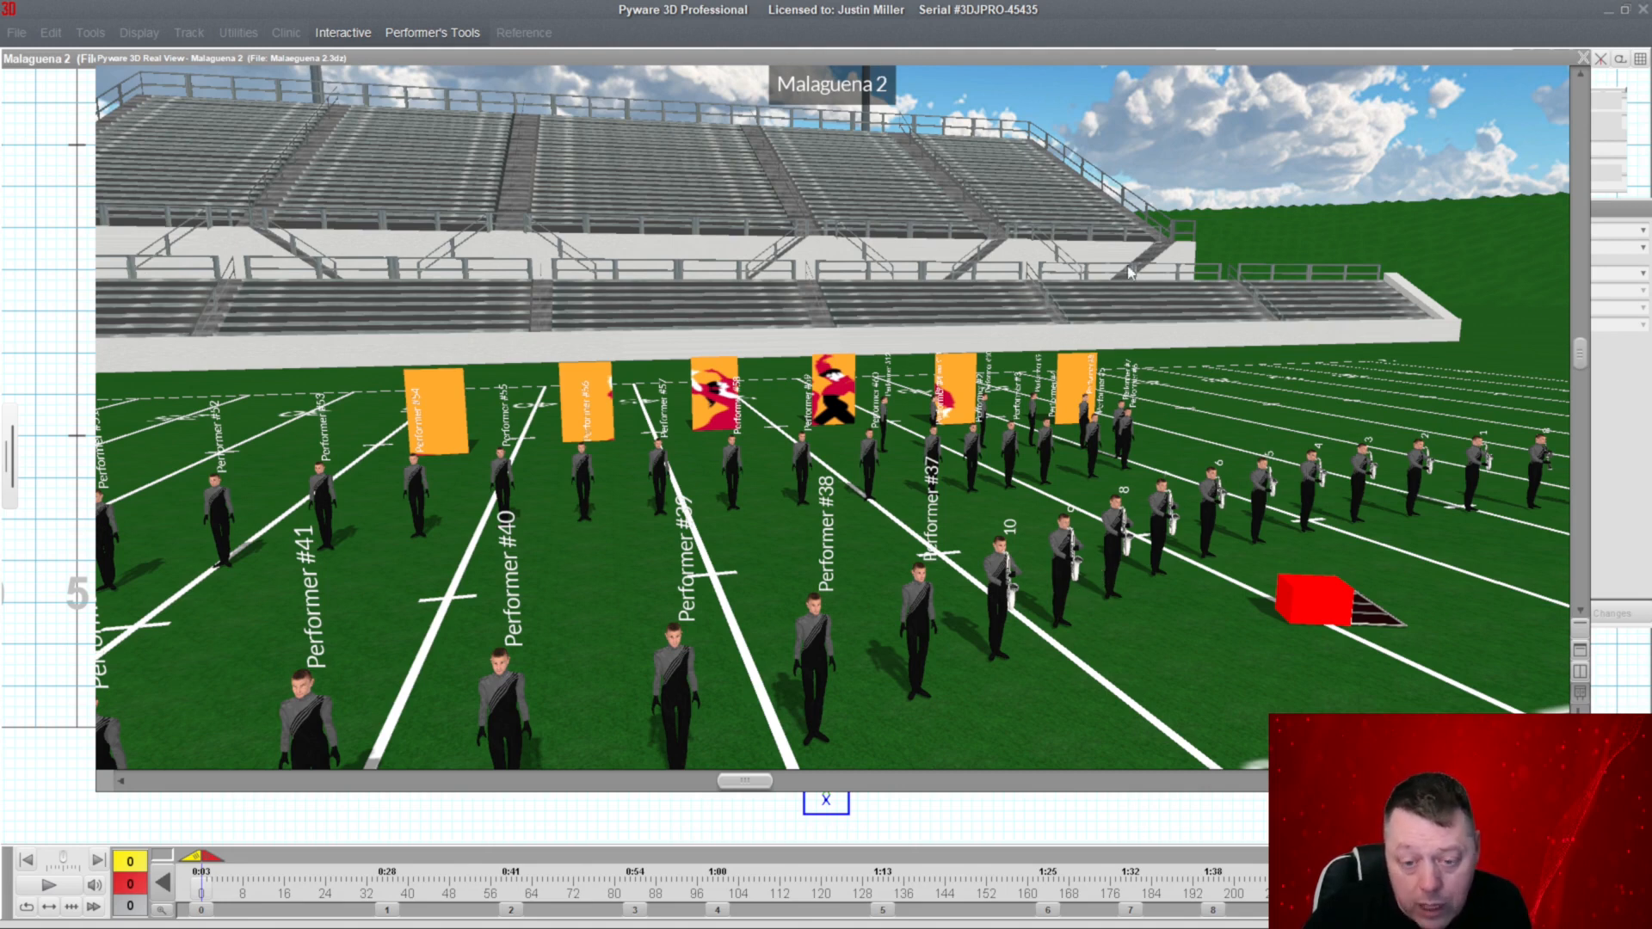
left_click_drag(890, 526, 870, 397)
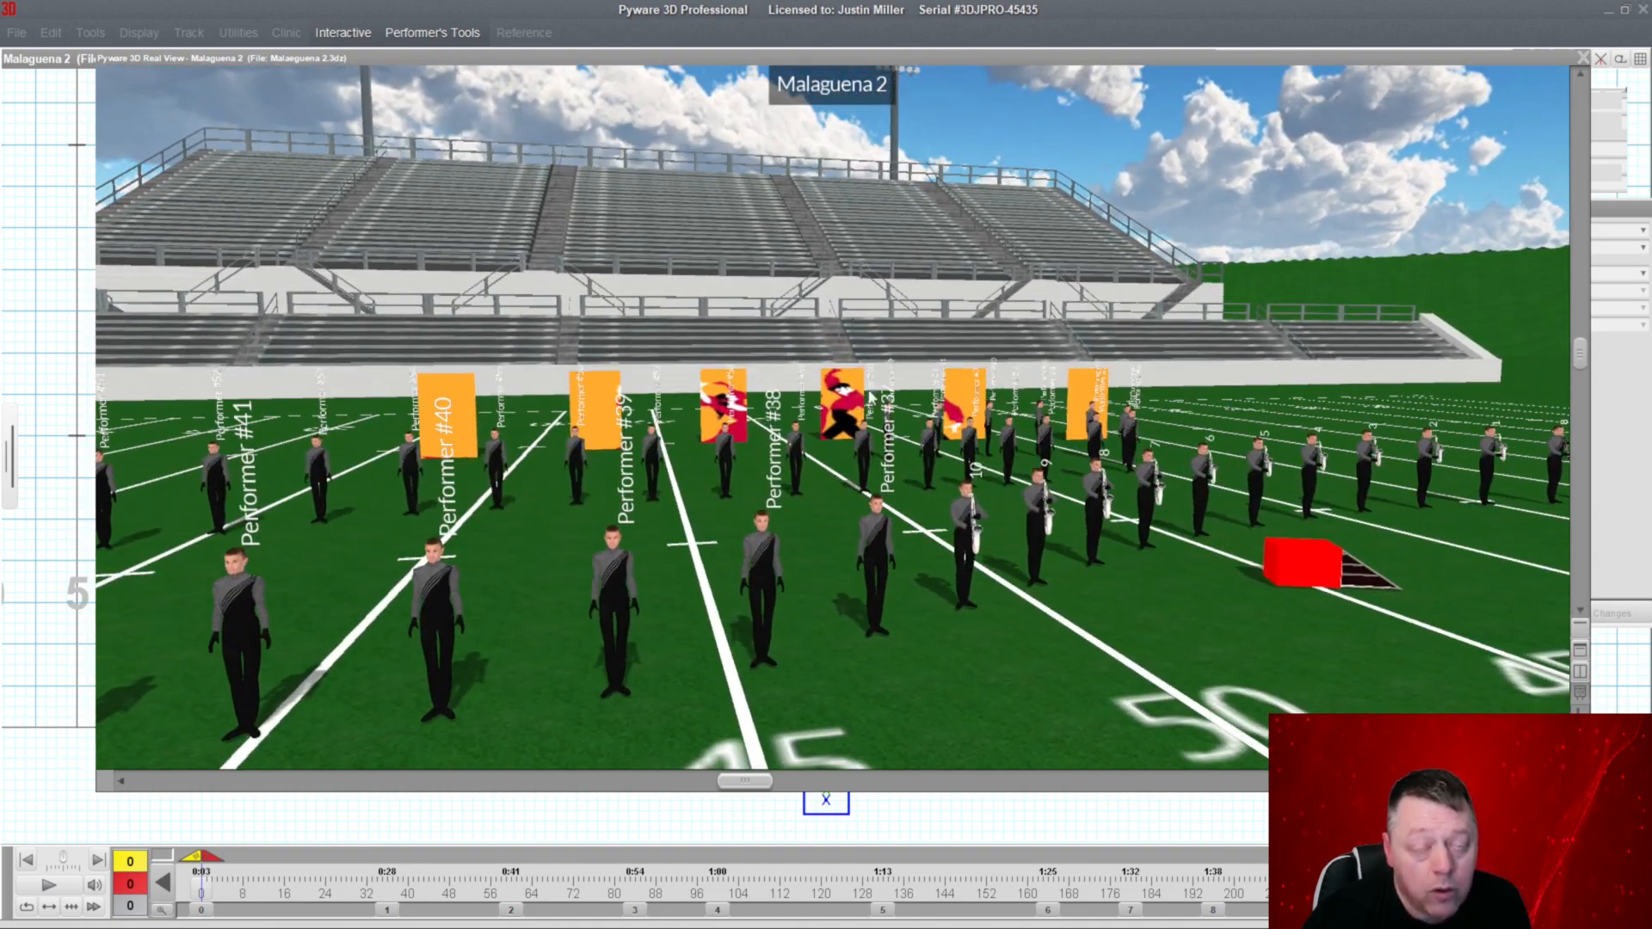
Give the four performers following A performer 10 the symbol U with ascending labels starting at 1, and accept the labeling.
double_click(873, 58)
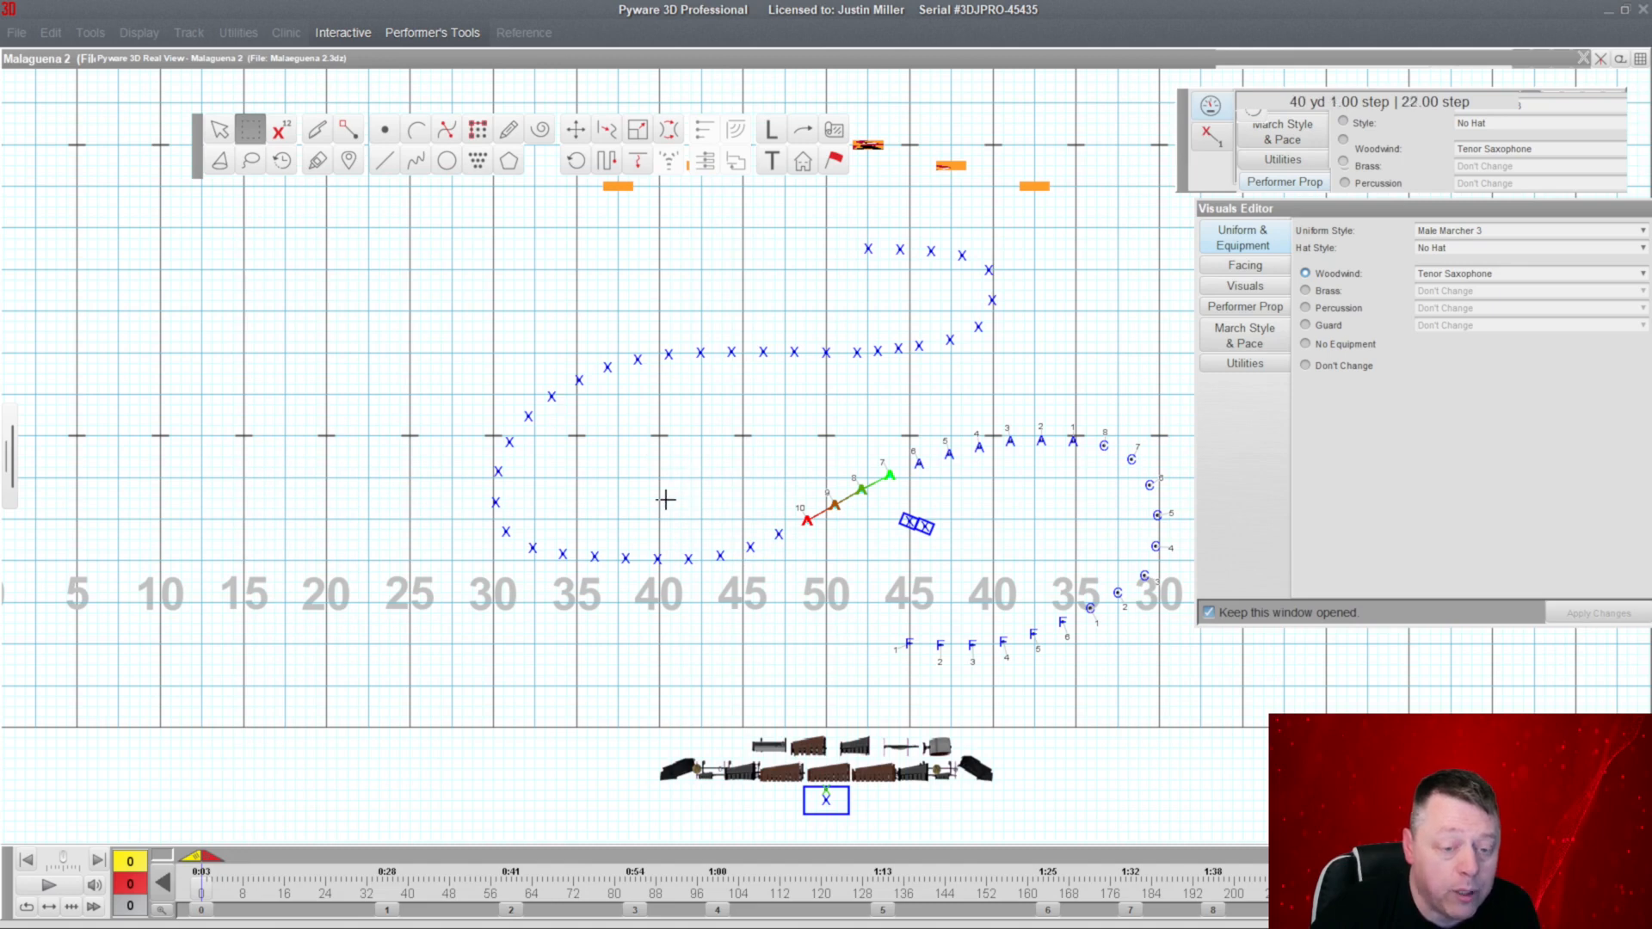
left_click_drag(673, 506, 788, 579)
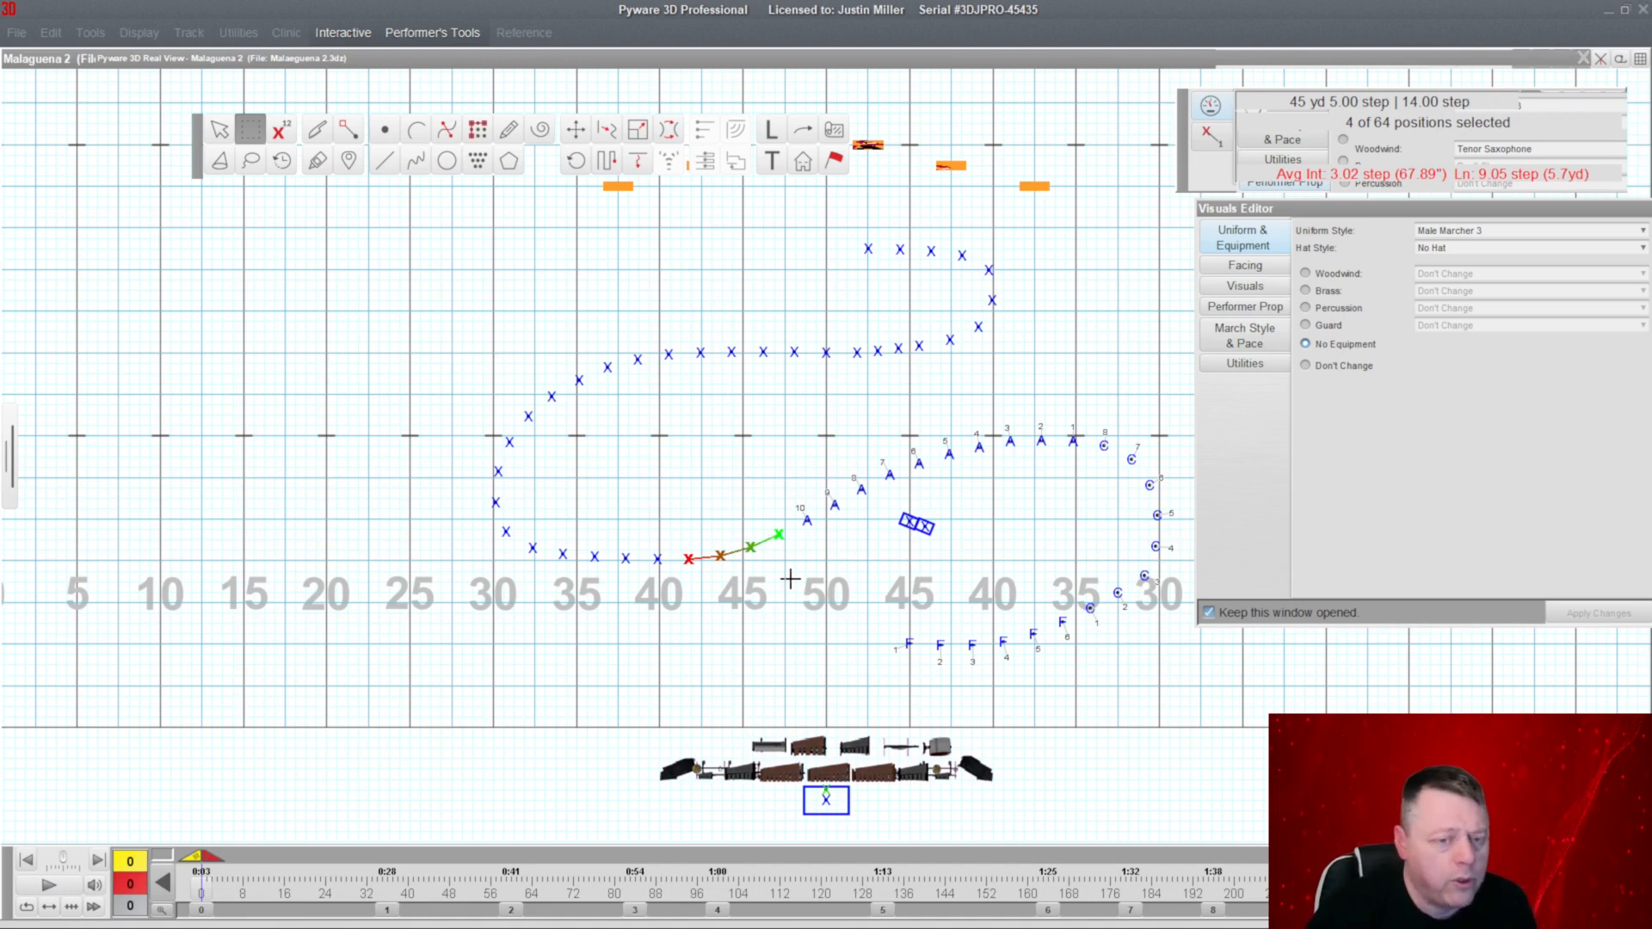
left_click(772, 131)
double_click(223, 521)
type("U")
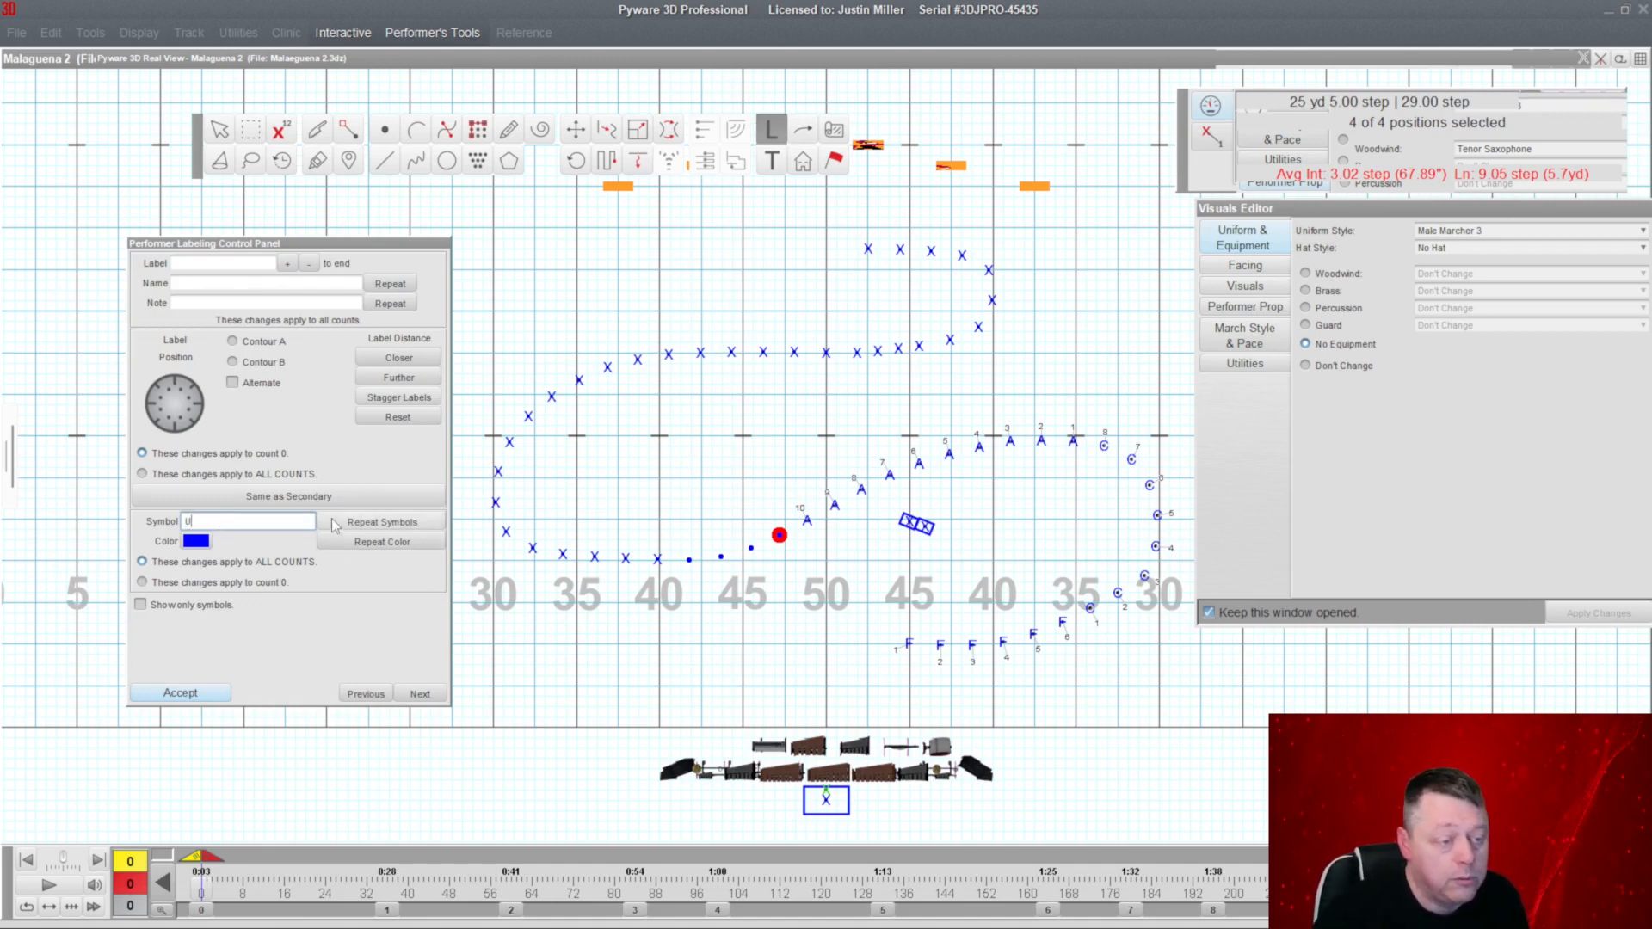
left_click(210, 263)
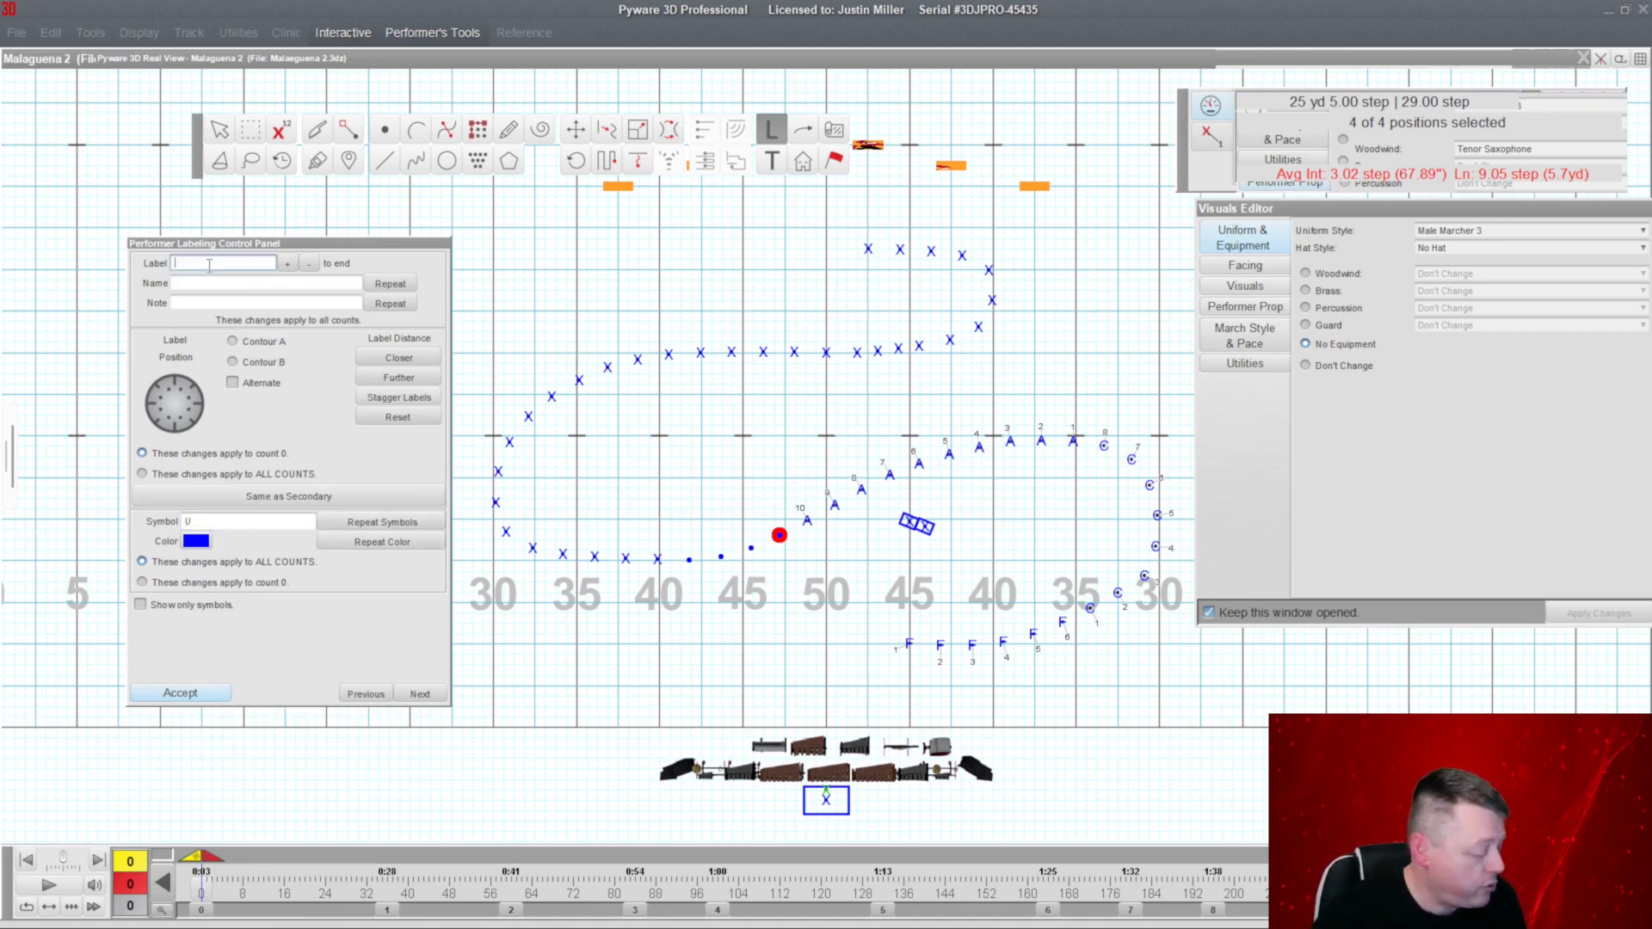
type("1")
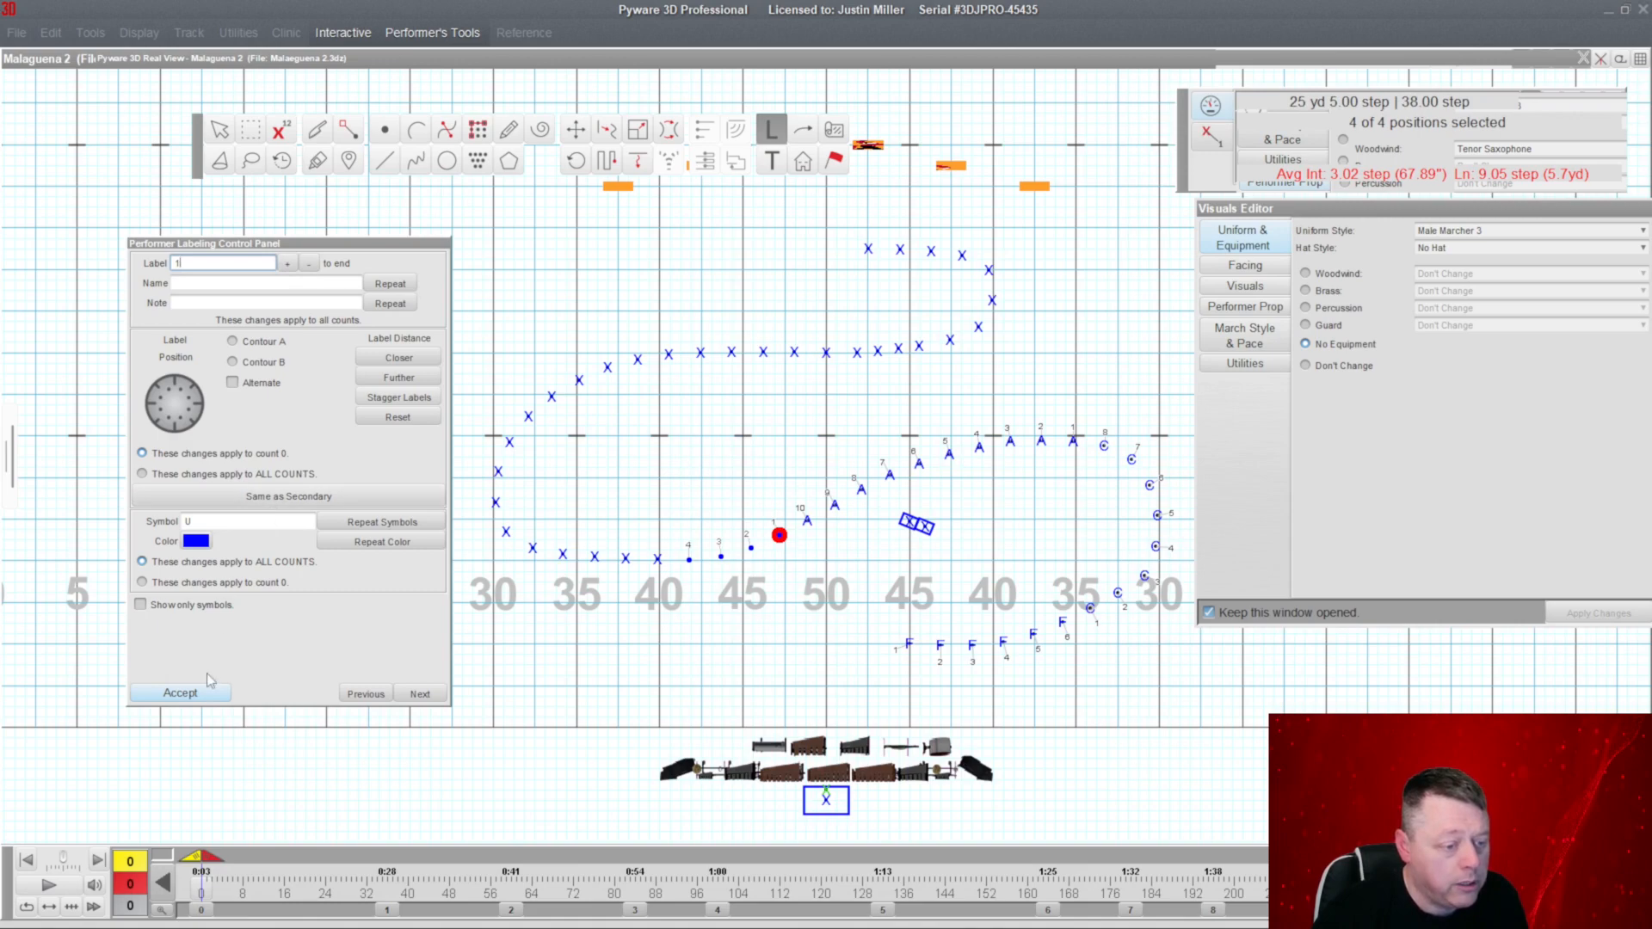
left_click(383, 523)
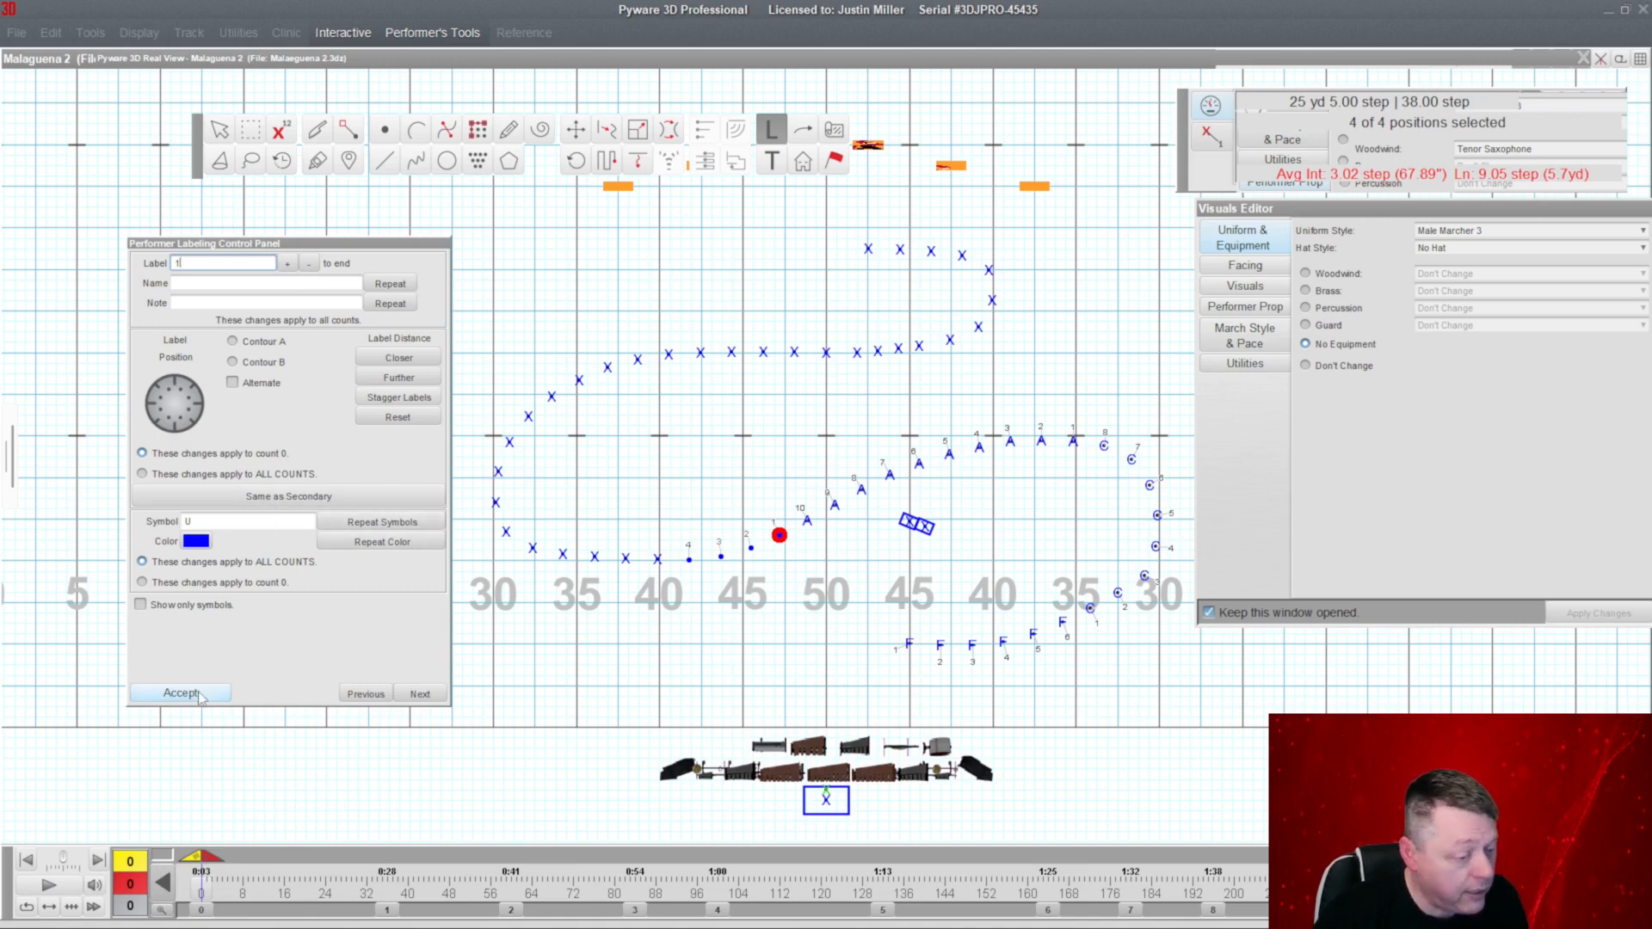
left_click(180, 693)
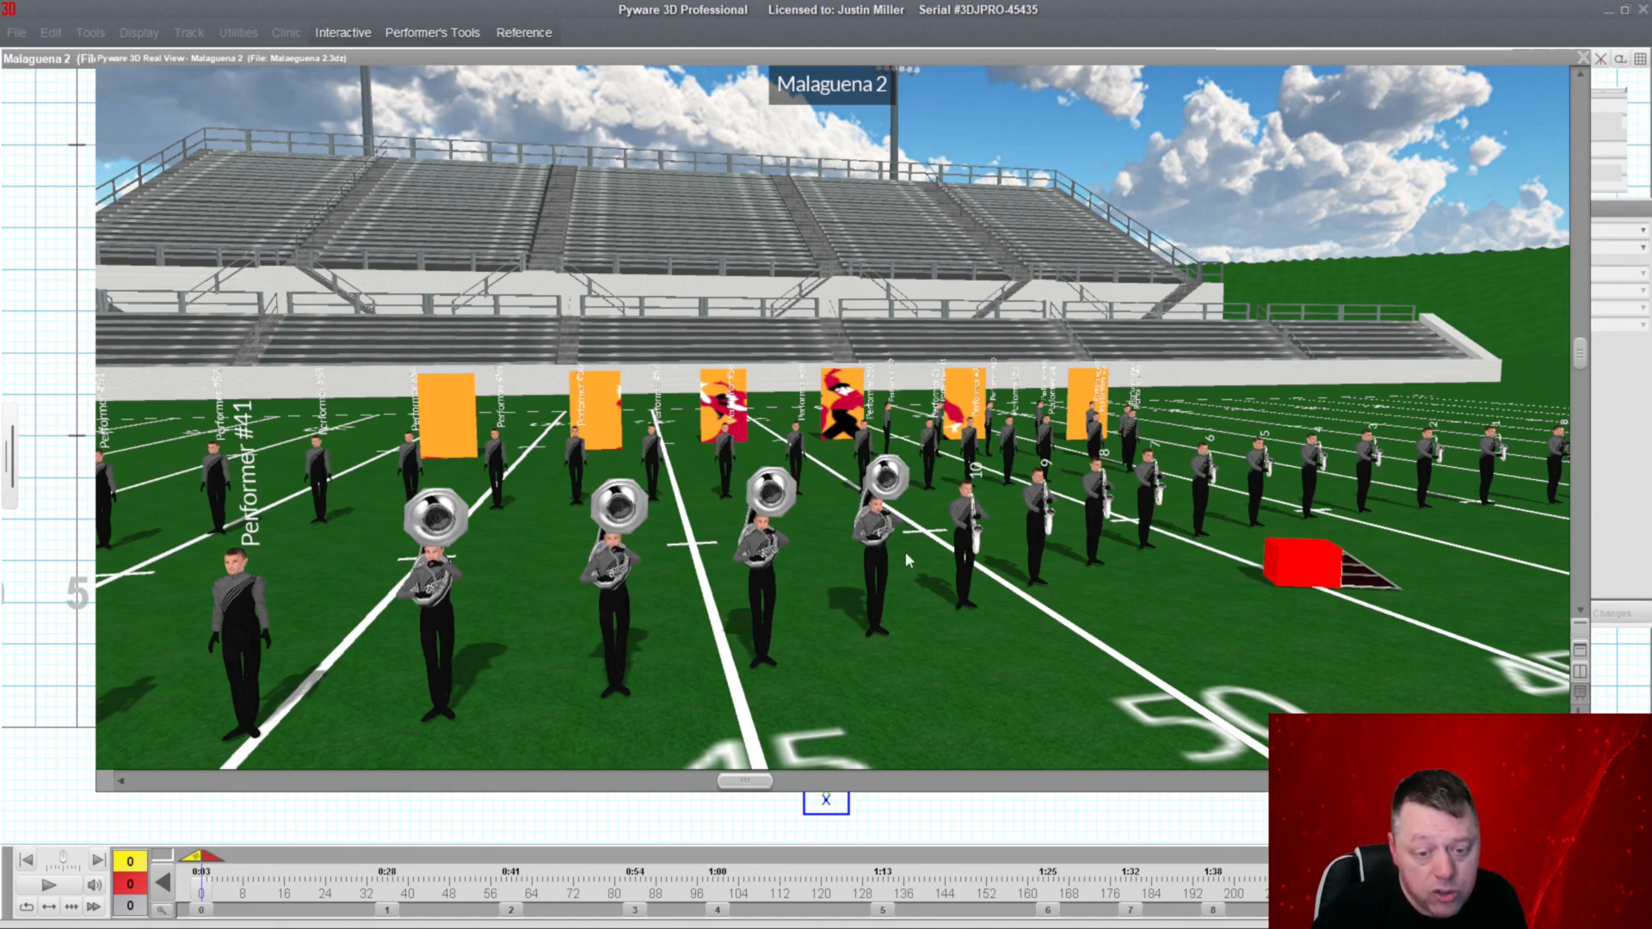
Change the equipment of U performers 1 and 2 to the Baritone Saxophone woodwind, apply it and inspect them in the 3D view.
double_click(839, 59)
left_click_drag(734, 491, 797, 568)
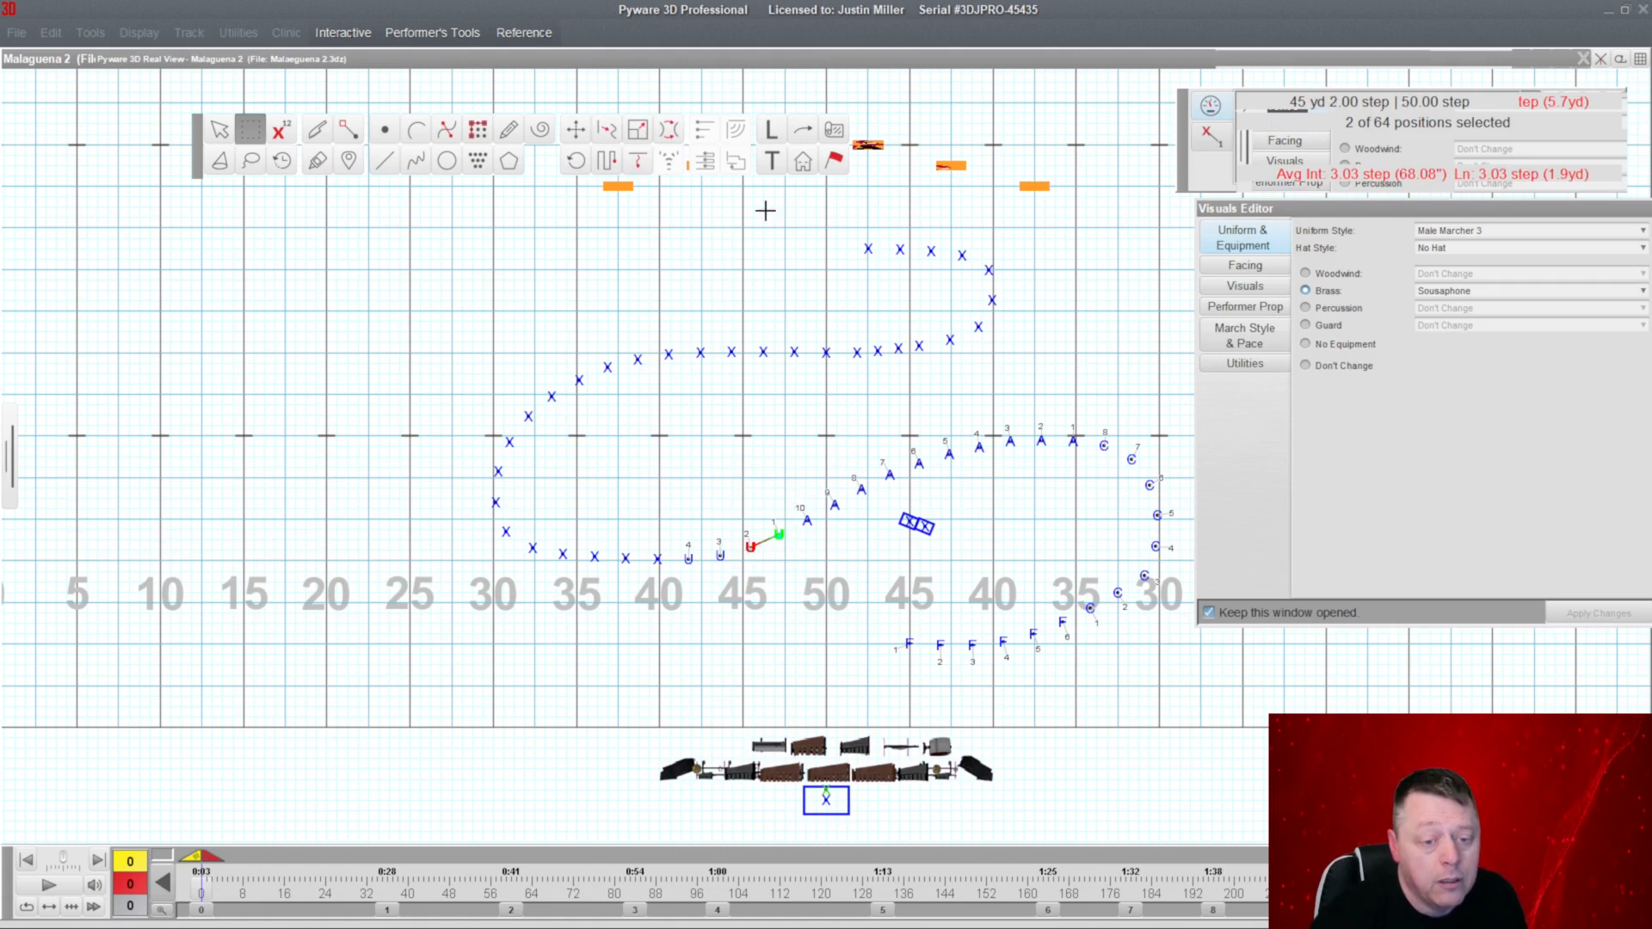
left_click(1456, 293)
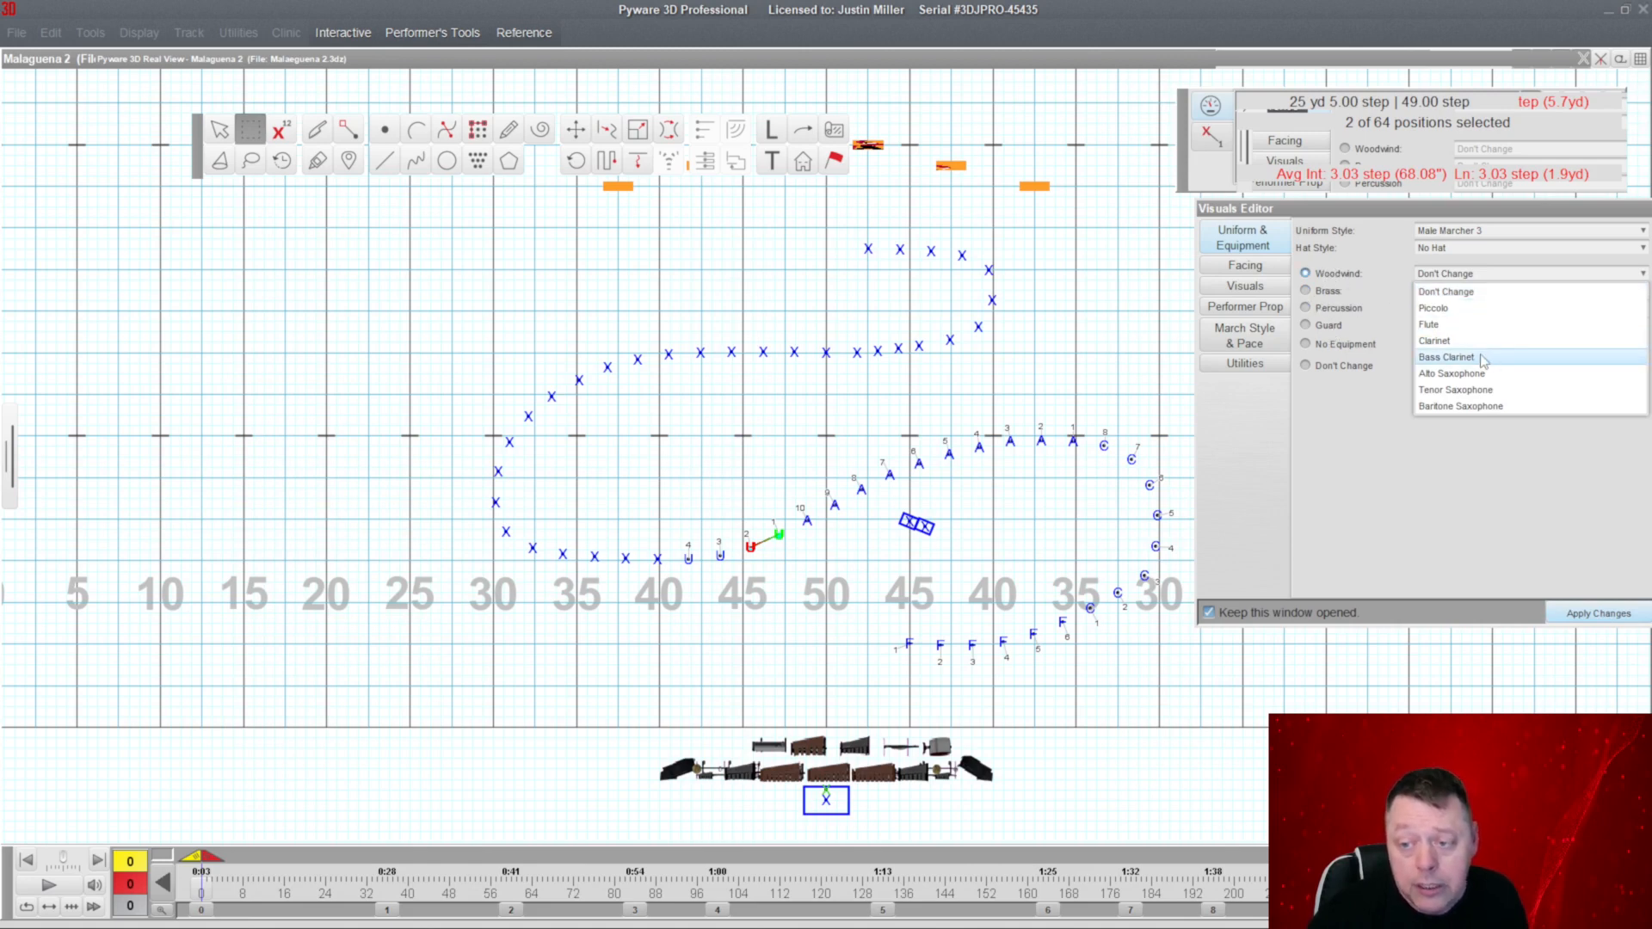
left_click(1473, 406)
left_click(1599, 613)
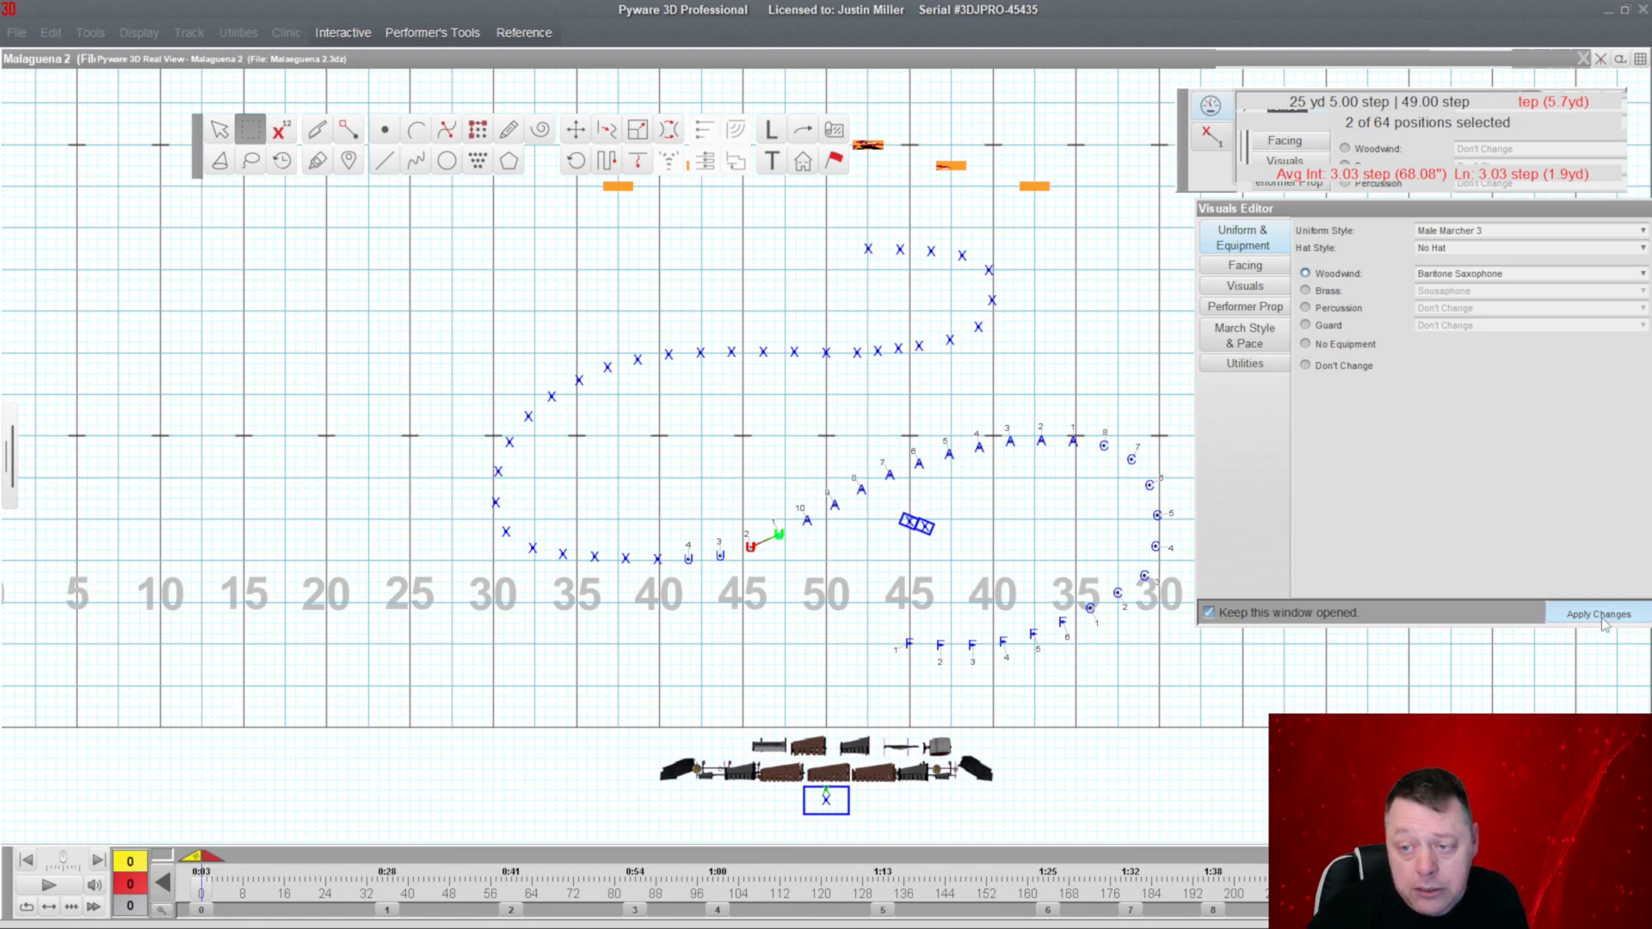
double_click(795, 59)
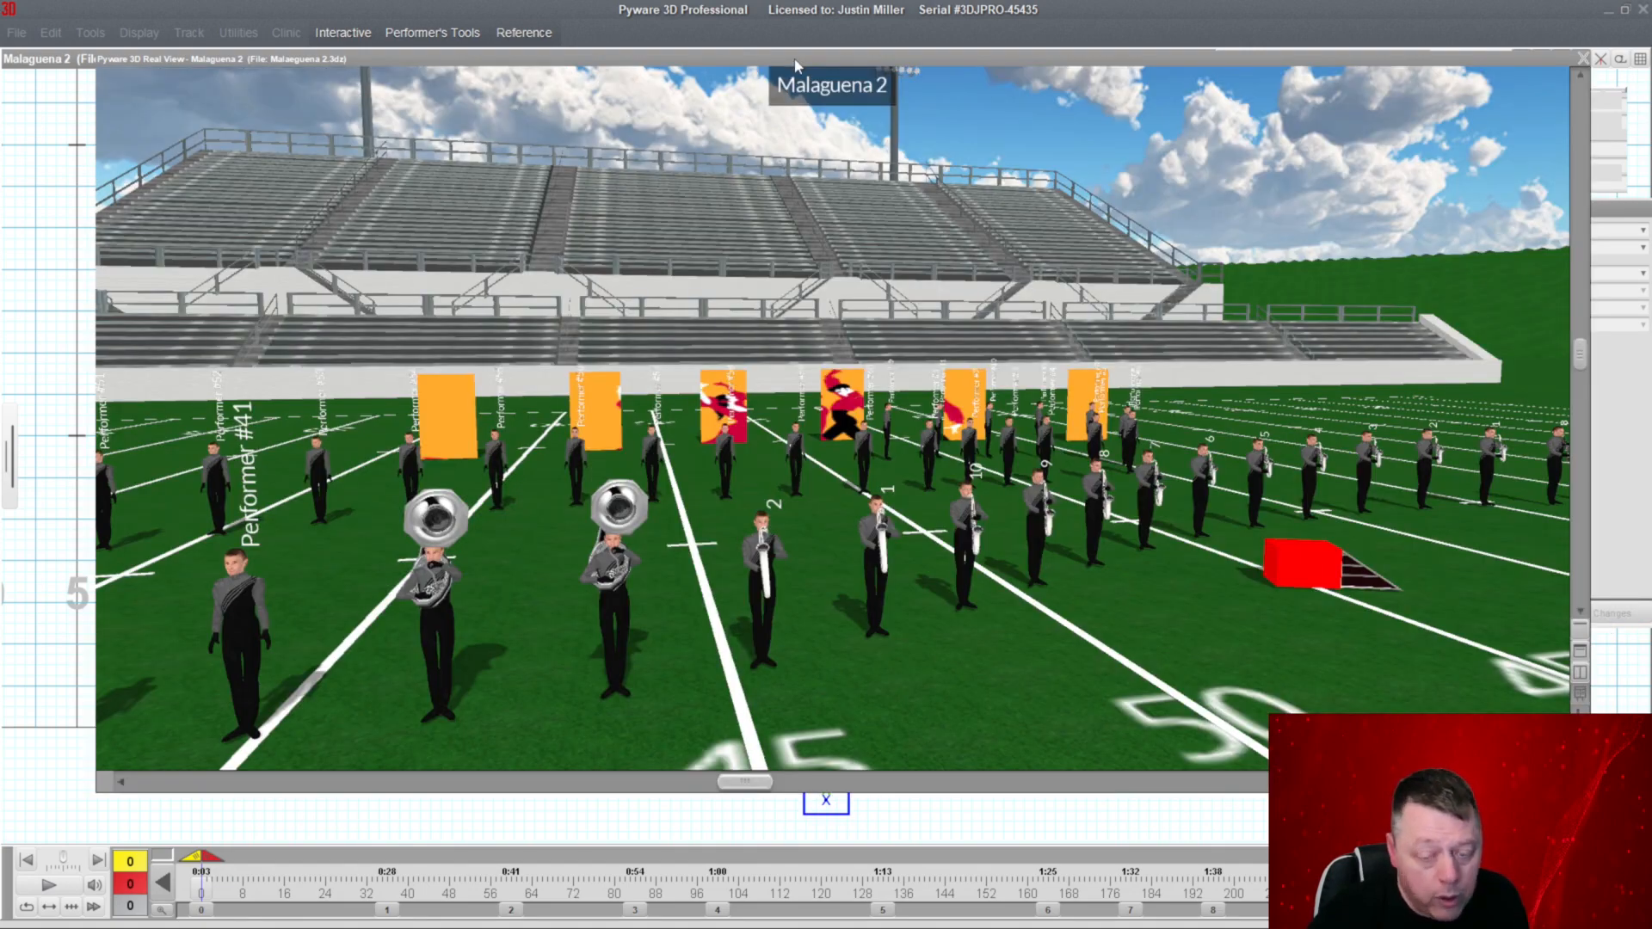
double_click(795, 62)
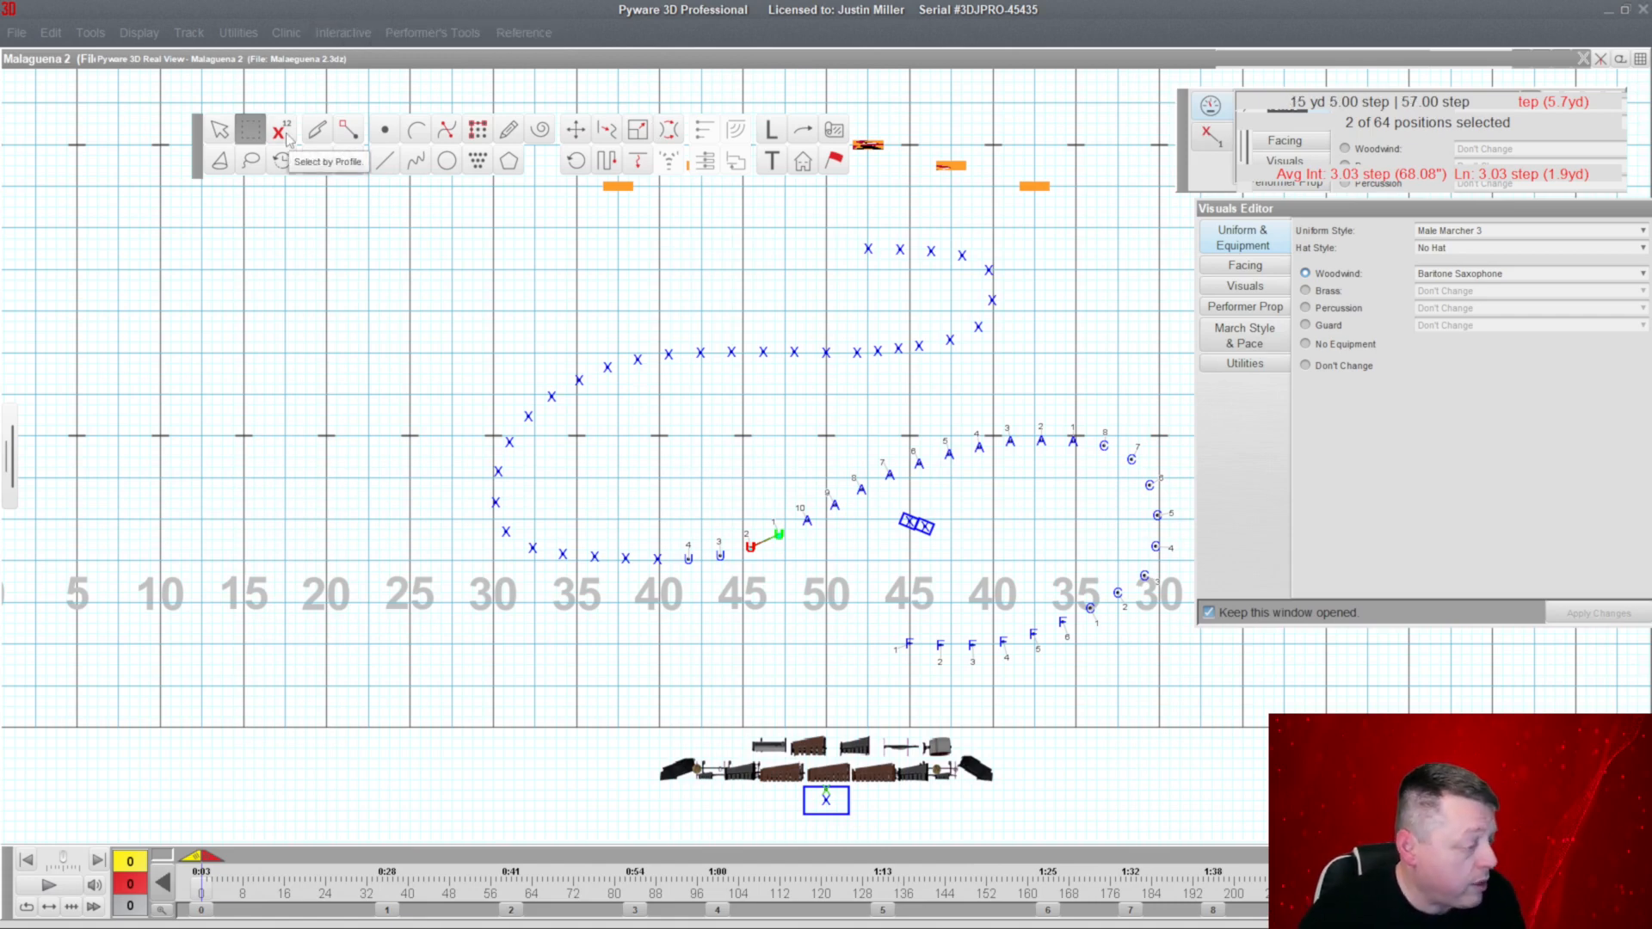
Check the instrumentation list, then give the three performers following U performer 4 the symbol R with ascending labels starting at 1, and accept.
key("alt+Tab")
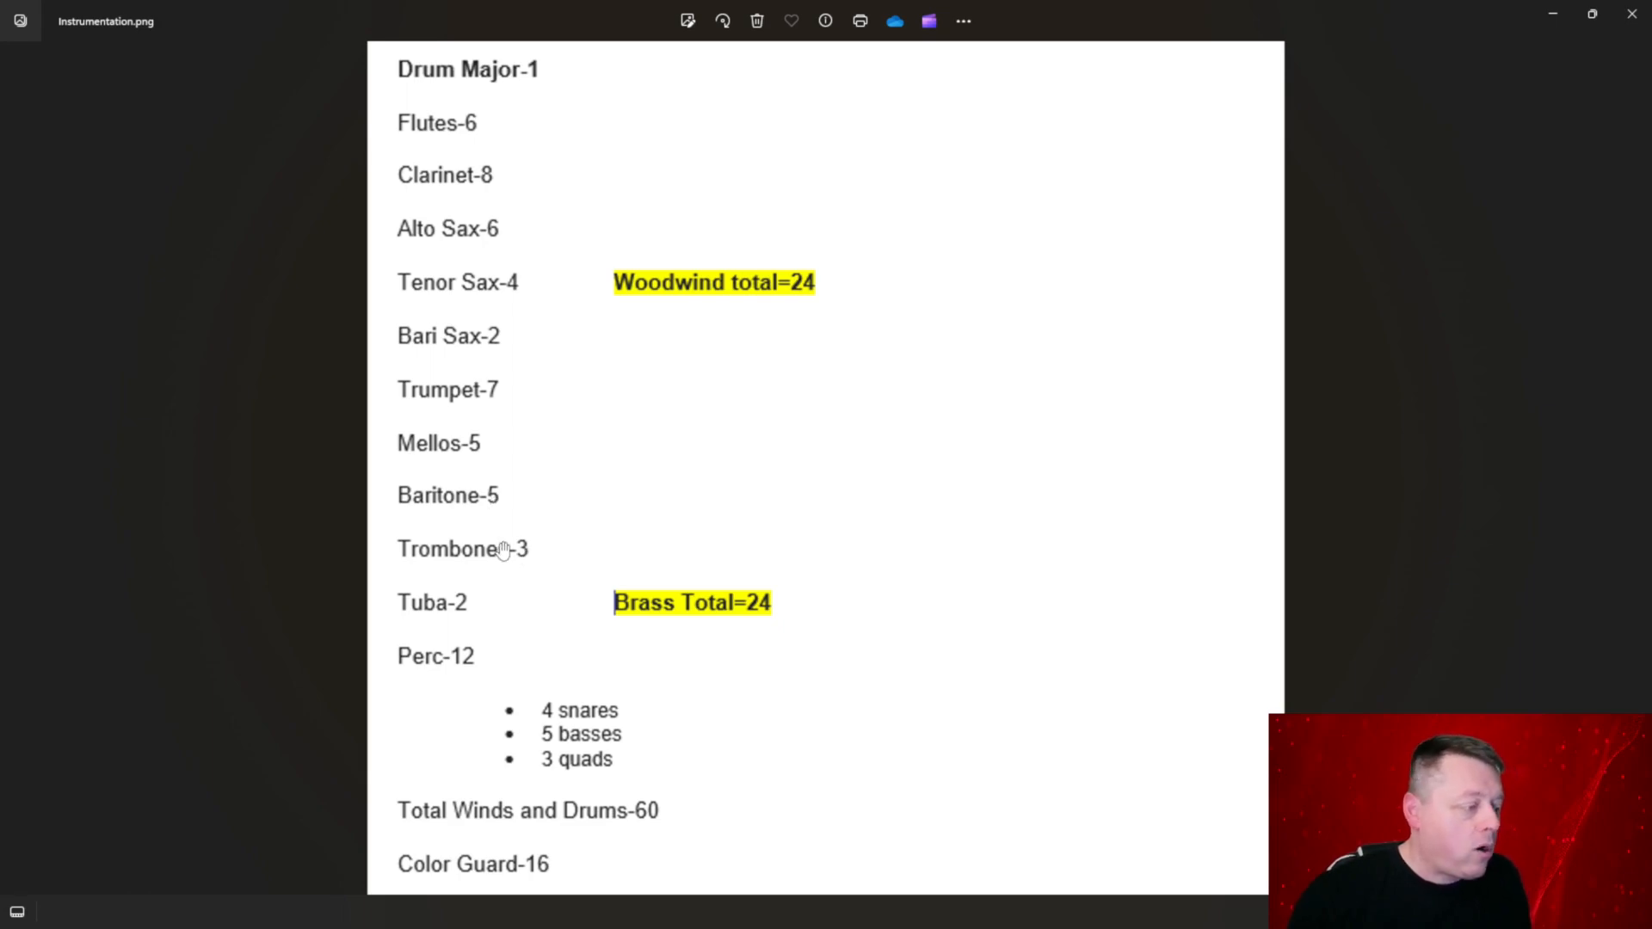
key("alt+Tab")
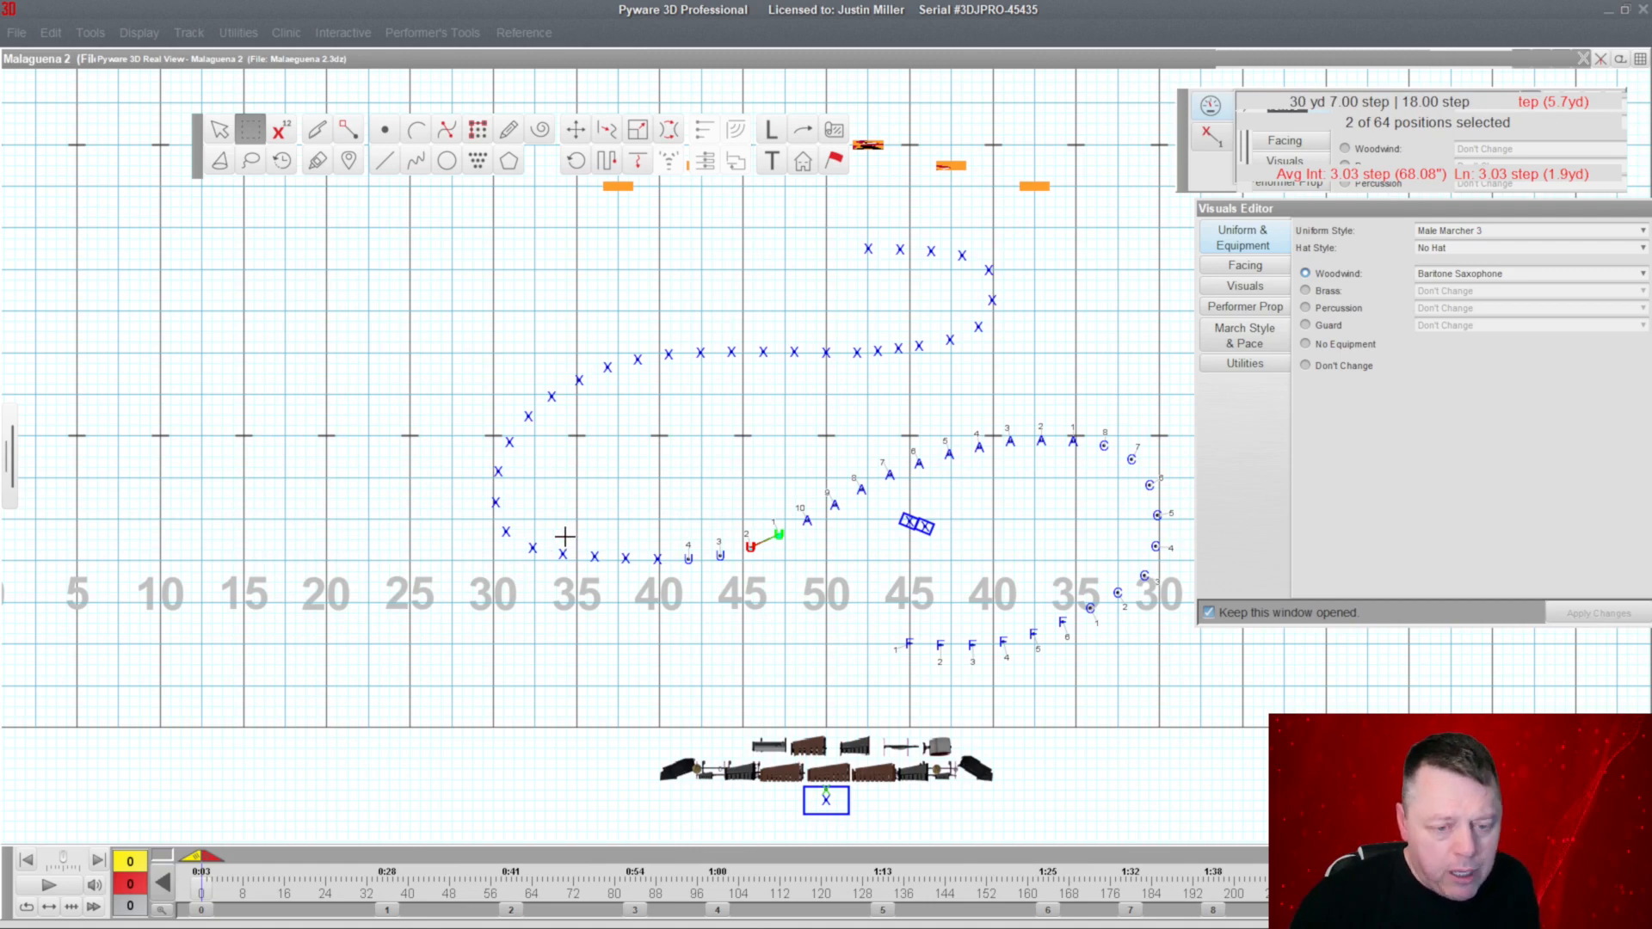
left_click_drag(586, 540, 671, 588)
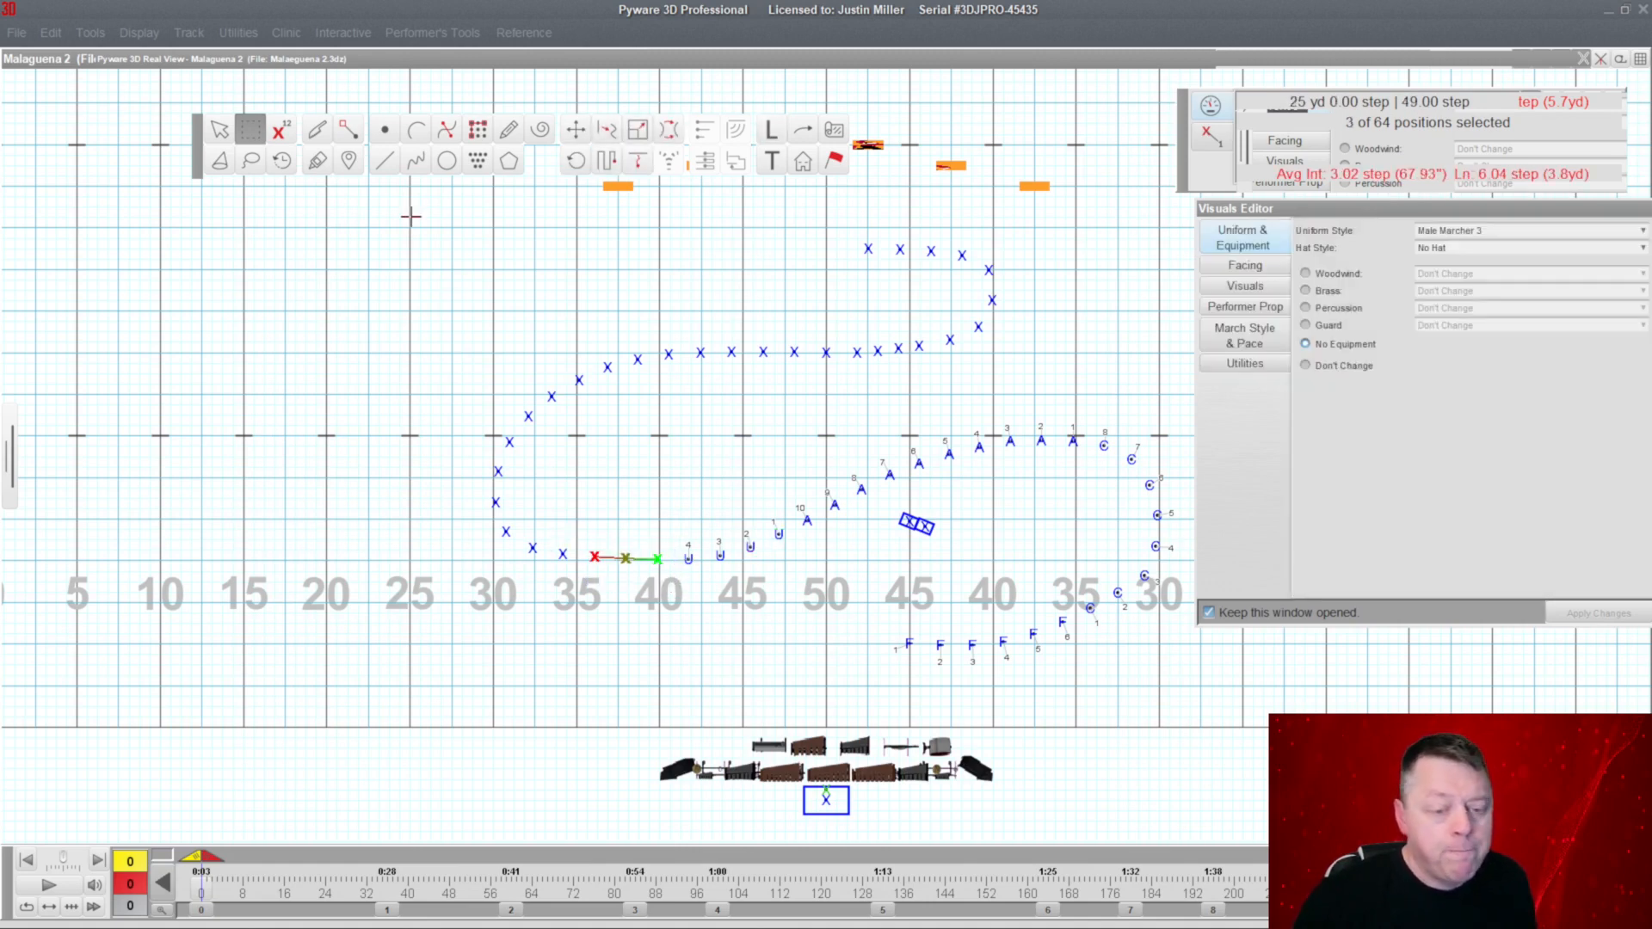
left_click(770, 130)
double_click(226, 522)
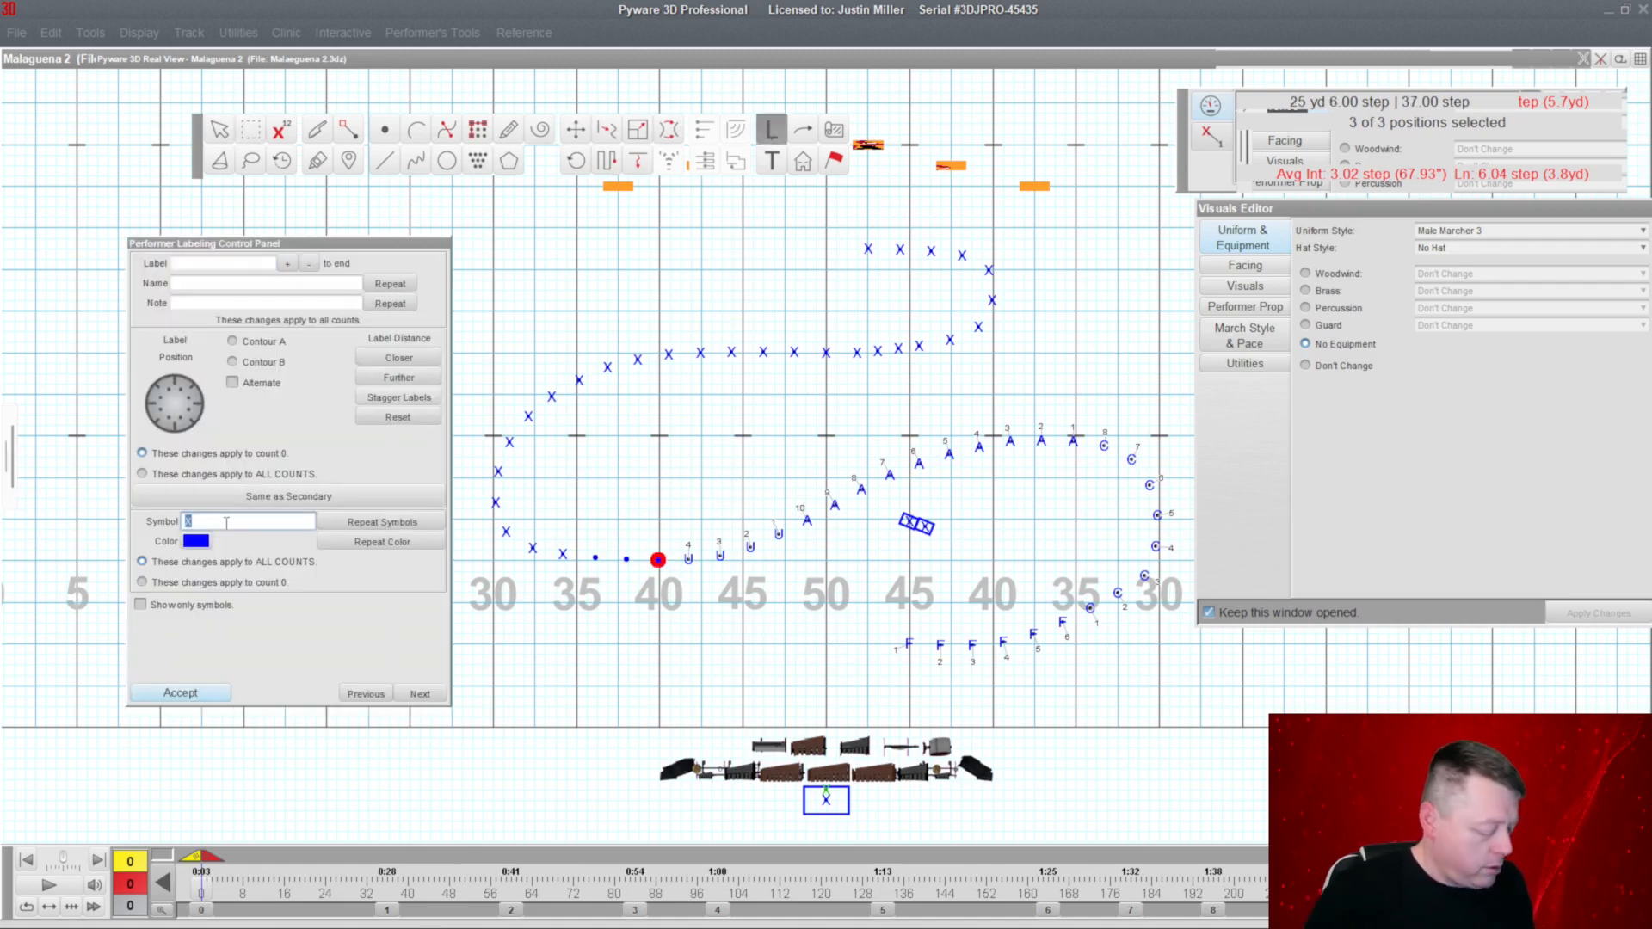
type("R")
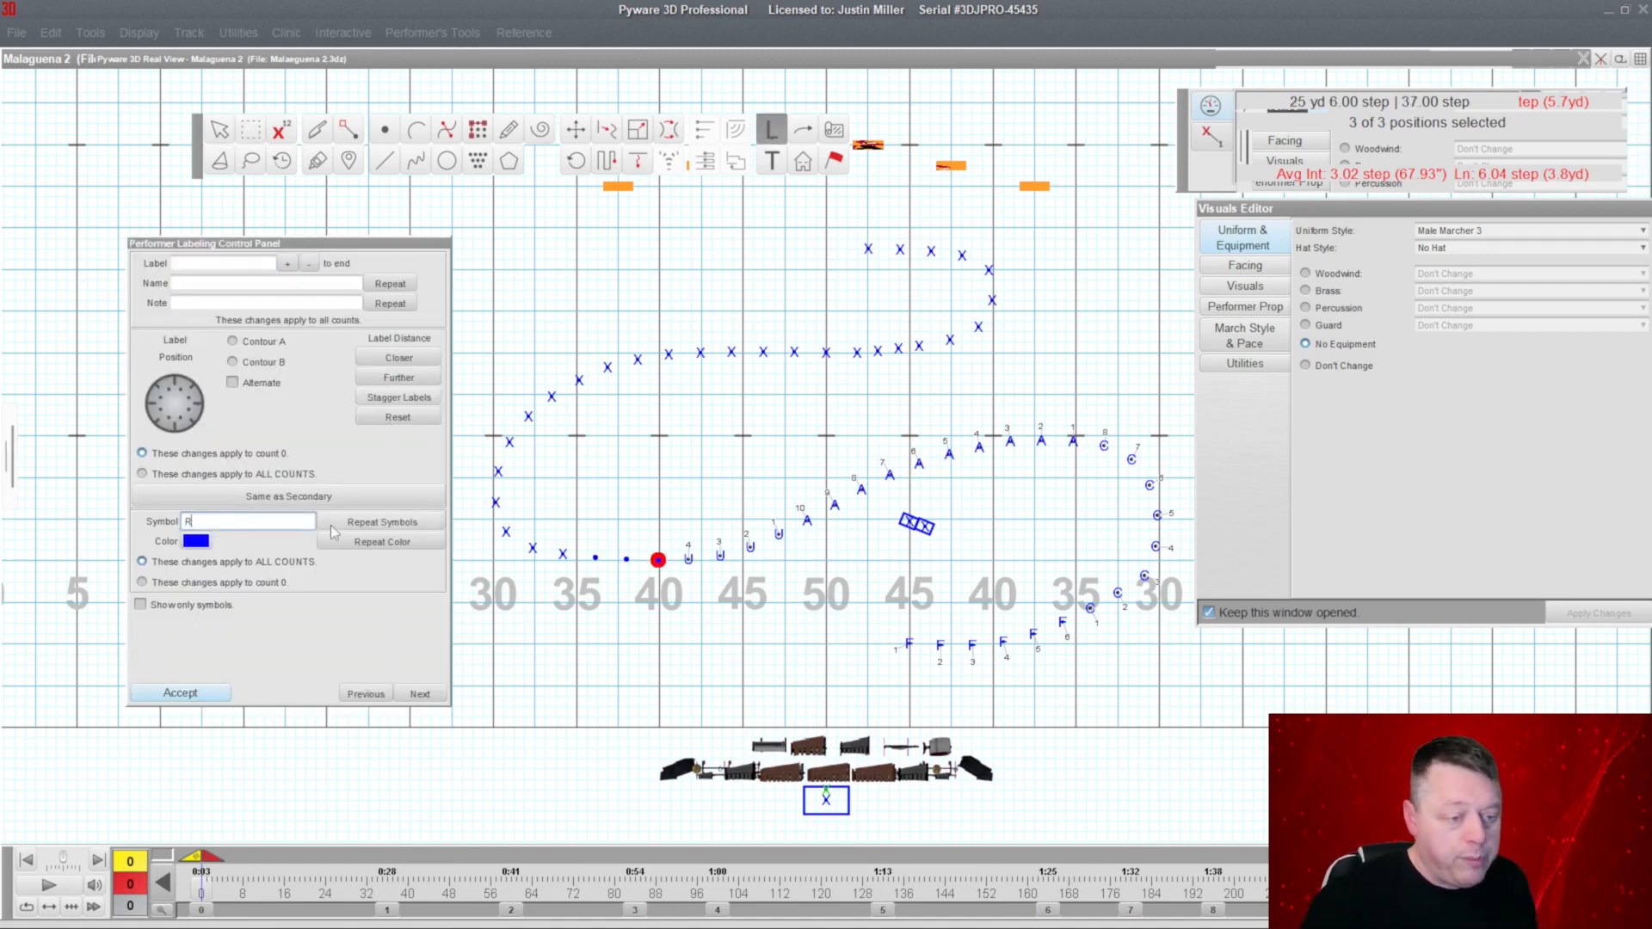
left_click(216, 263)
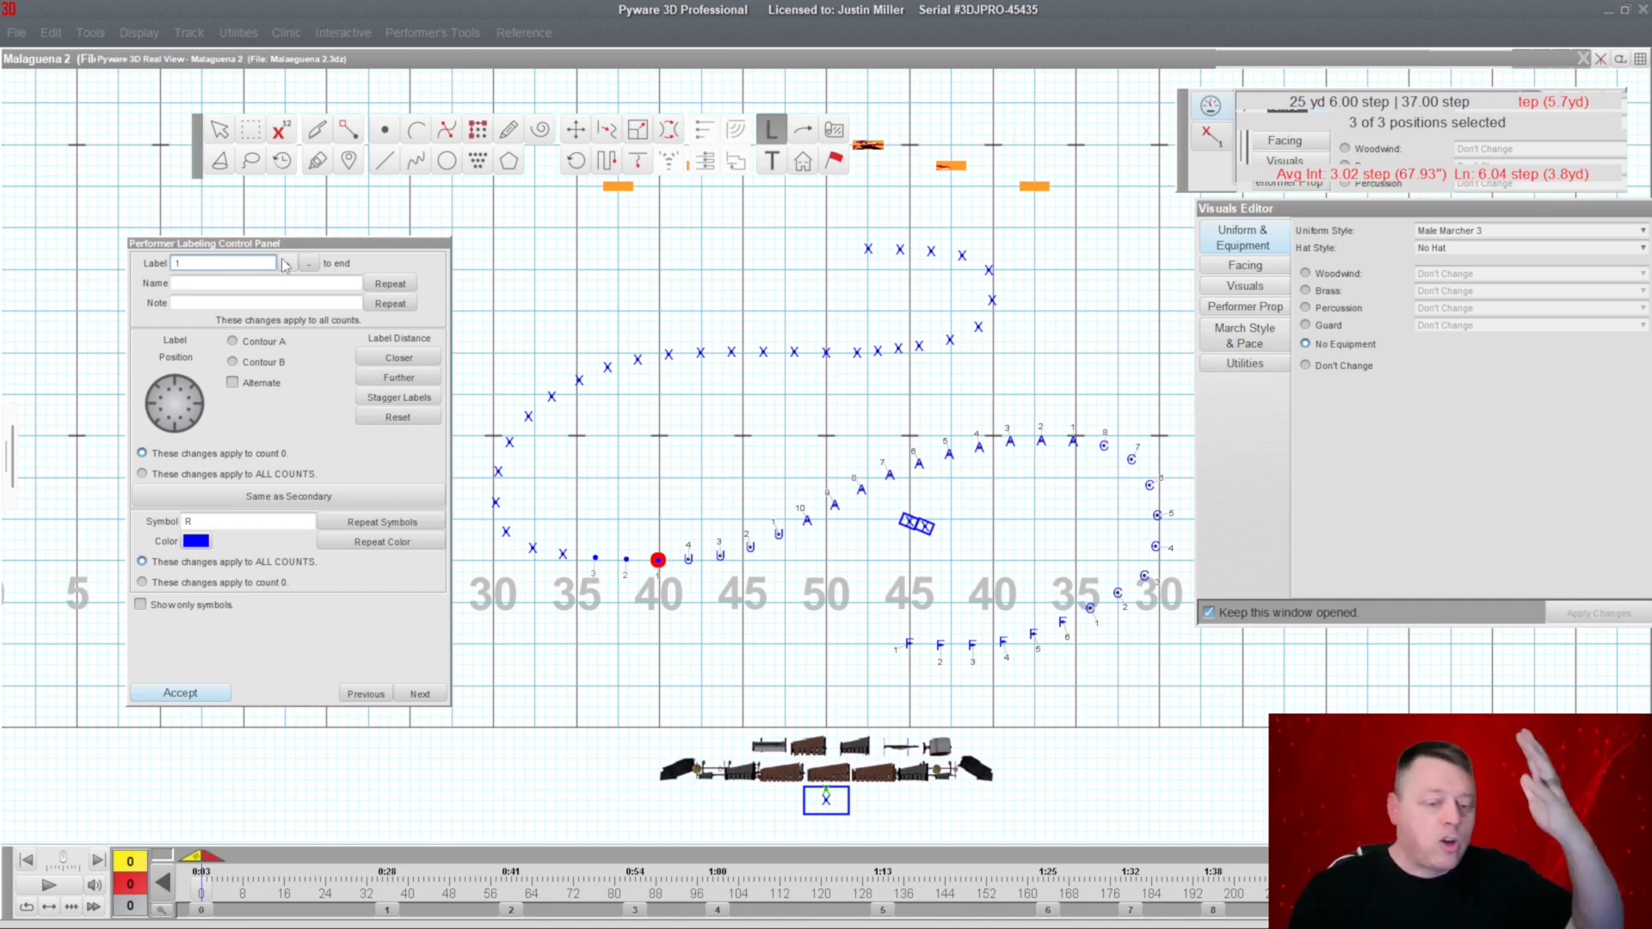
left_click(216, 698)
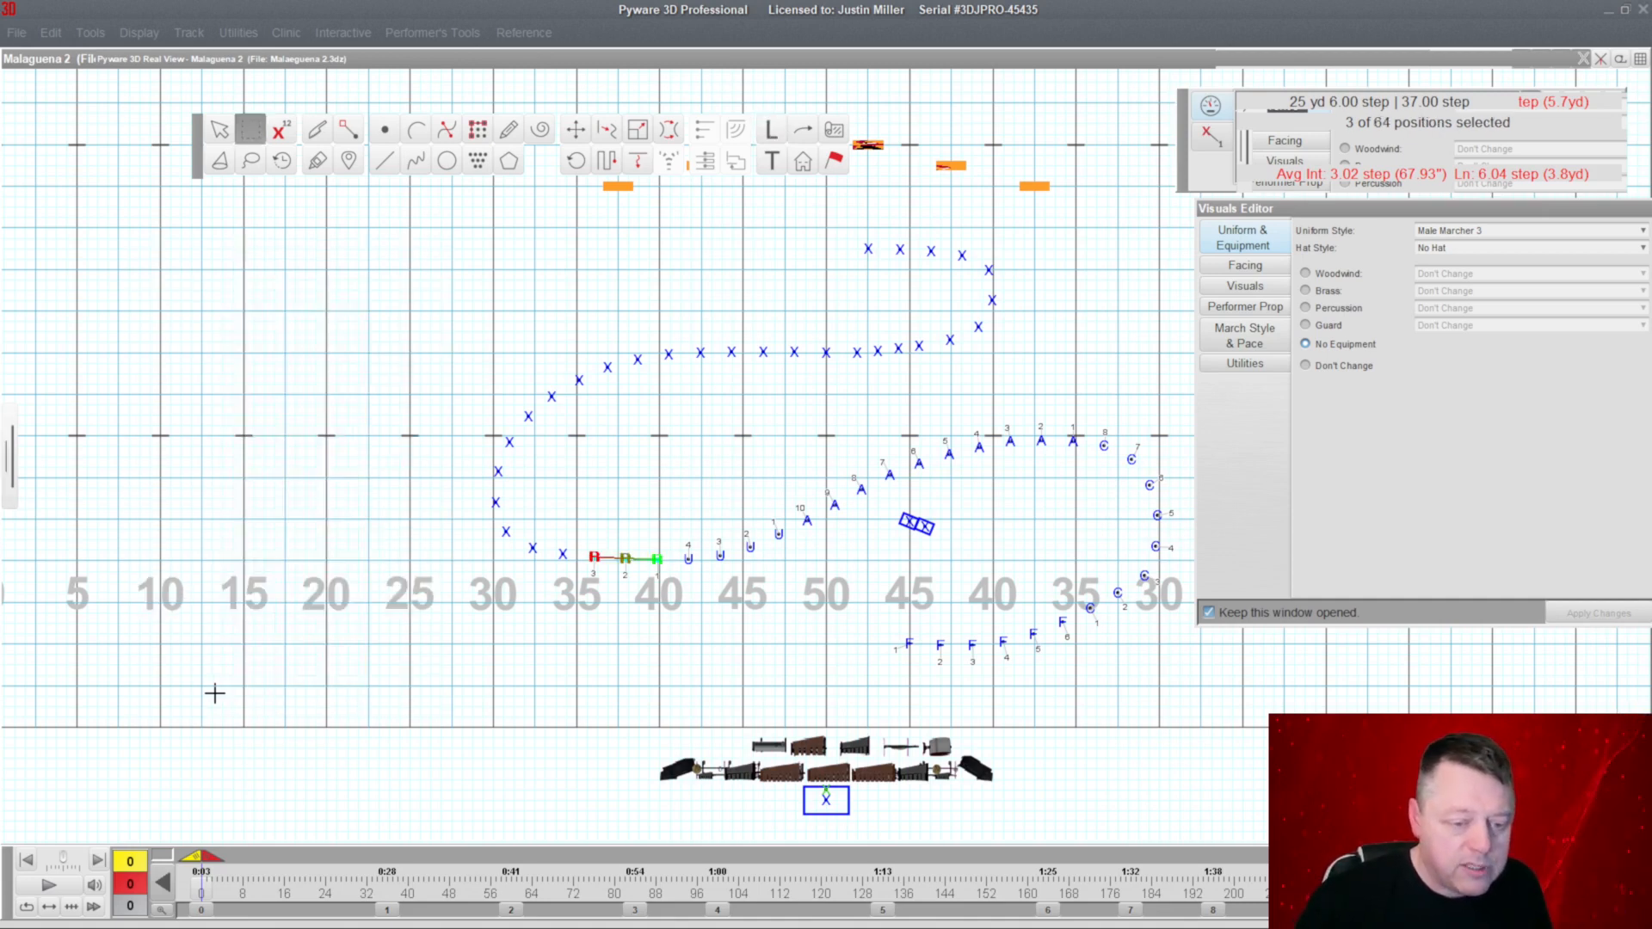
Lasso the five performers following R performer 3, assign them the symbol B with ascending labels starting at 1, and accept.
left_click(250, 161)
left_click(573, 561)
mouse_move(573, 561)
left_mouse_down()
mouse_move(560, 529)
mouse_move(516, 527)
mouse_move(505, 482)
mouse_move(467, 499)
mouse_move(553, 579)
mouse_move(564, 565)
left_mouse_up()
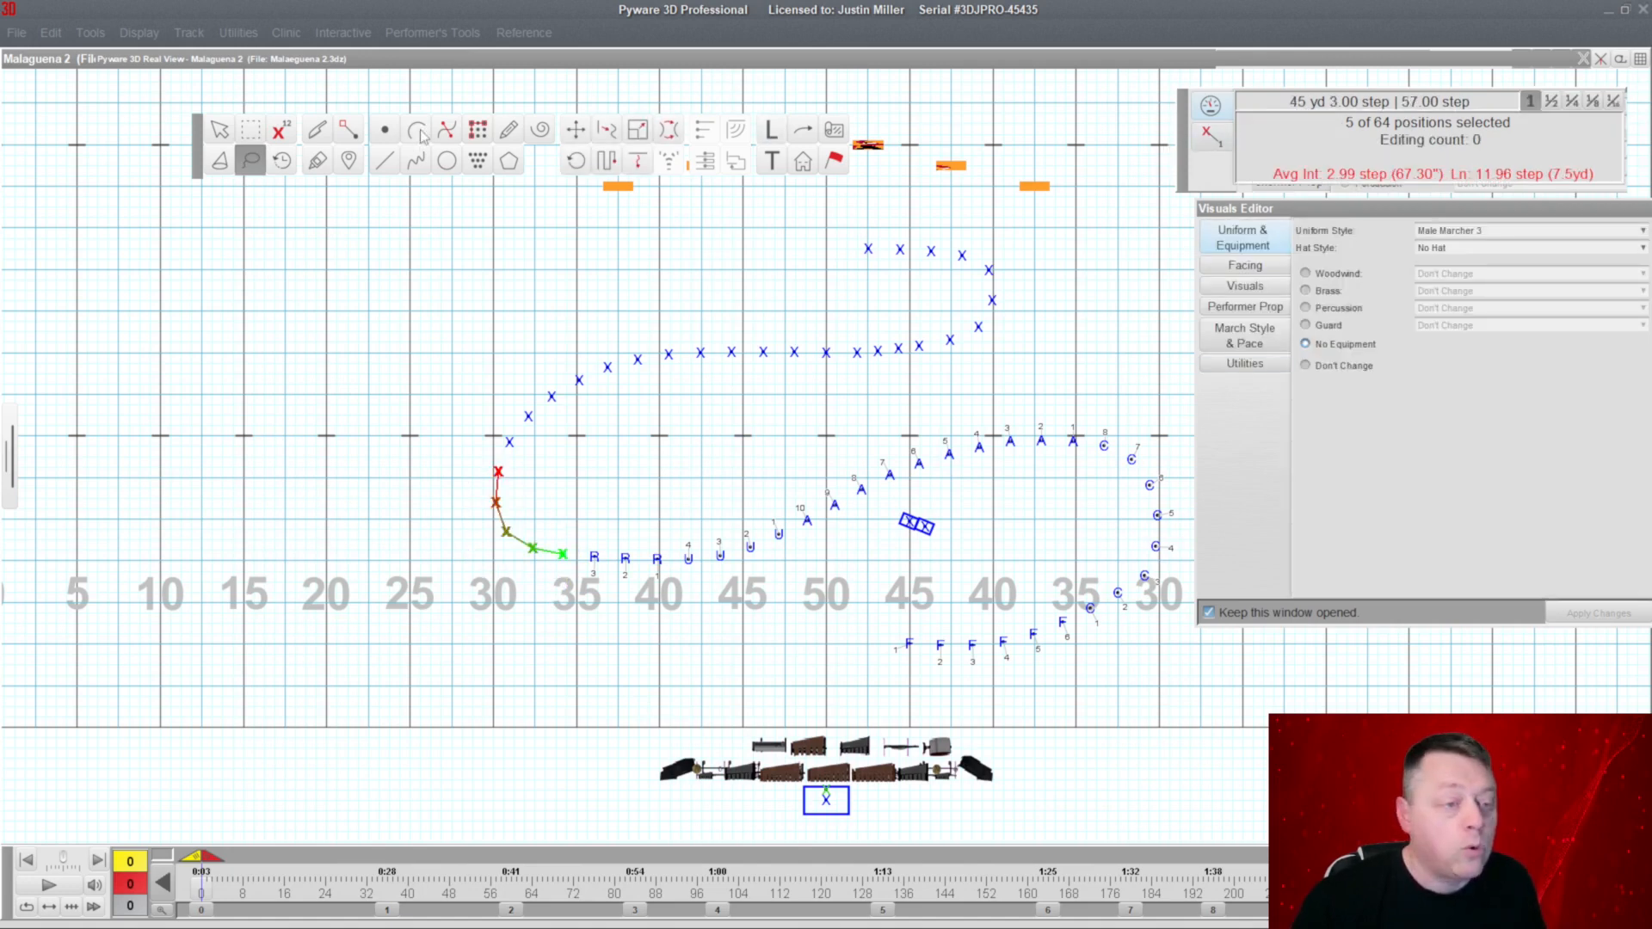
left_click(771, 130)
double_click(221, 525)
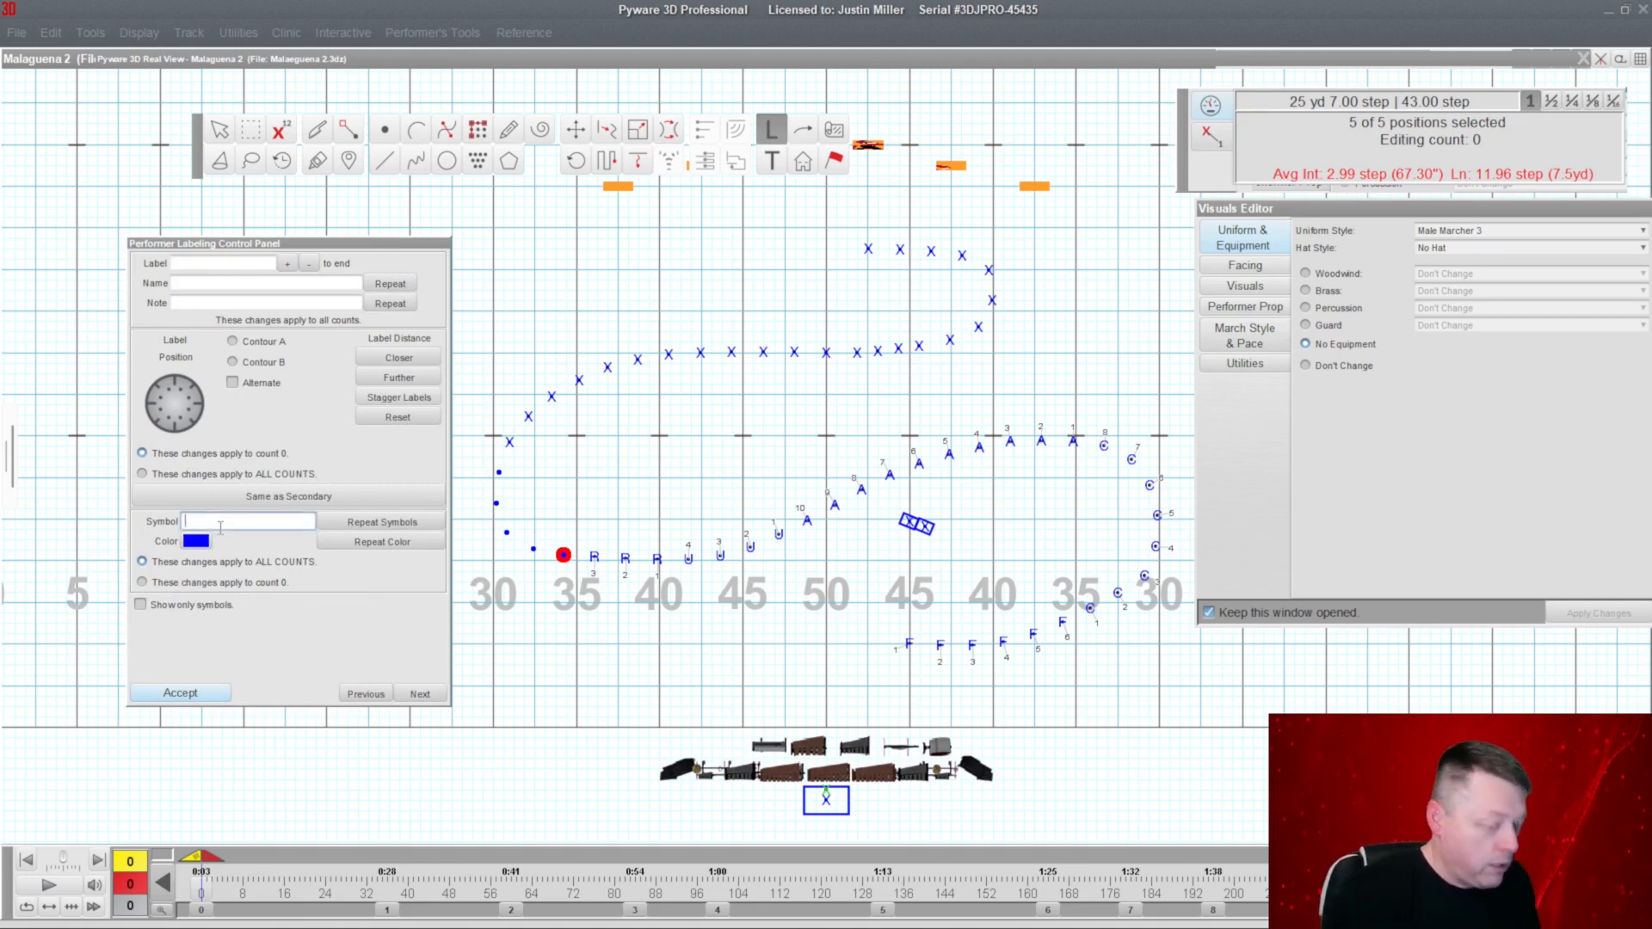
left_click(231, 264)
type("1")
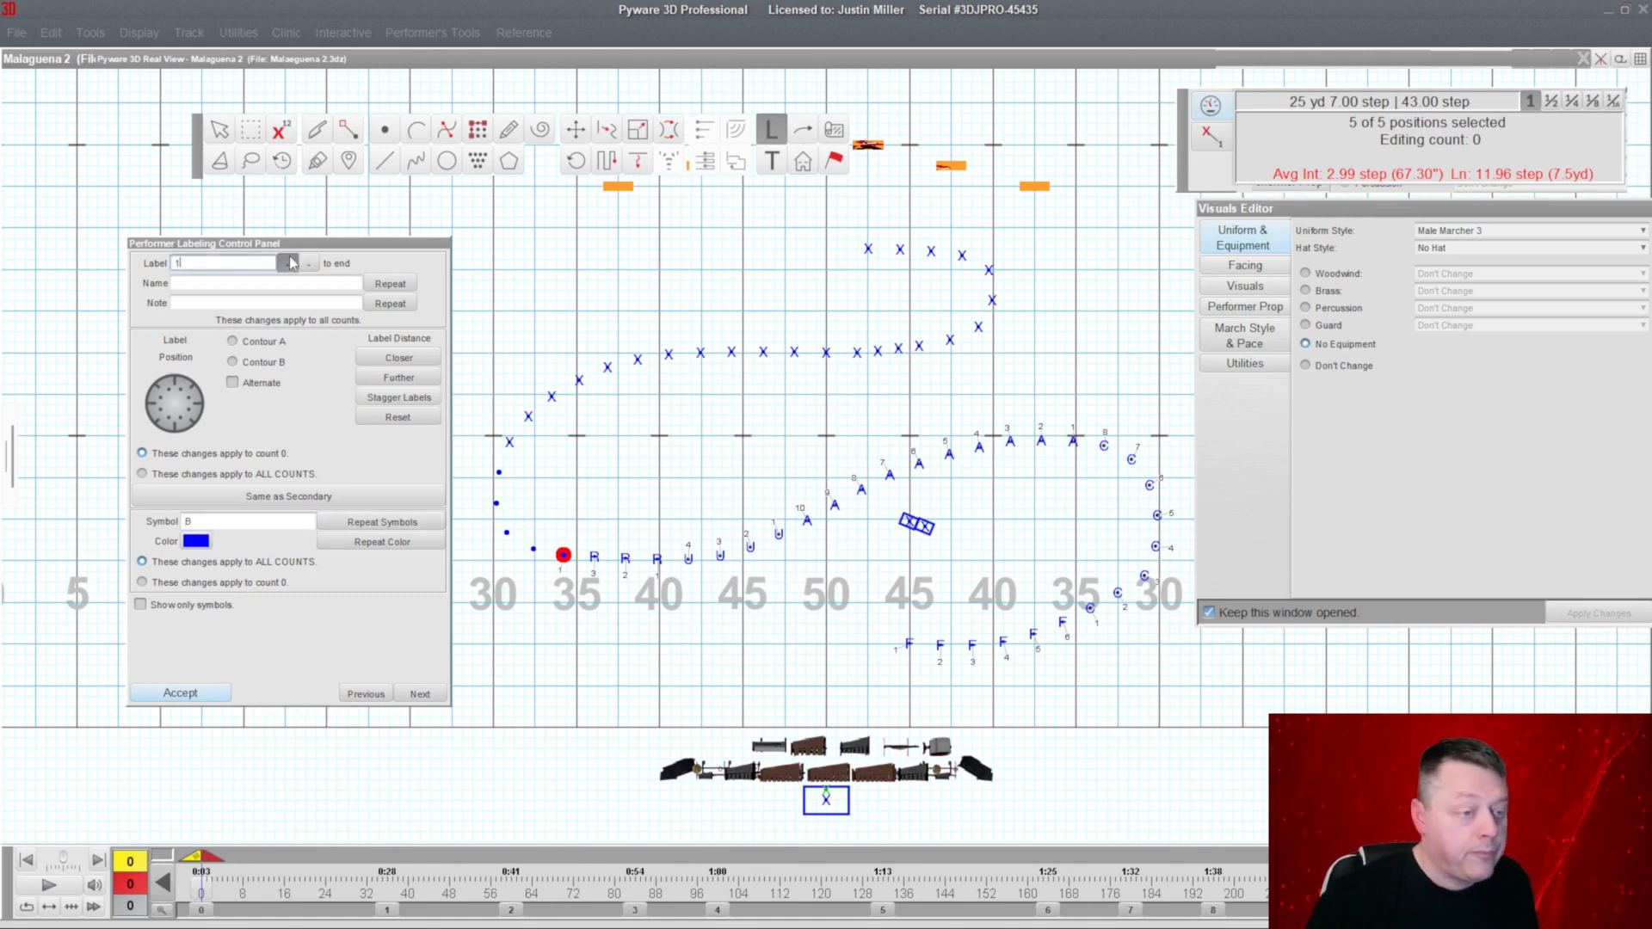
left_click(198, 692)
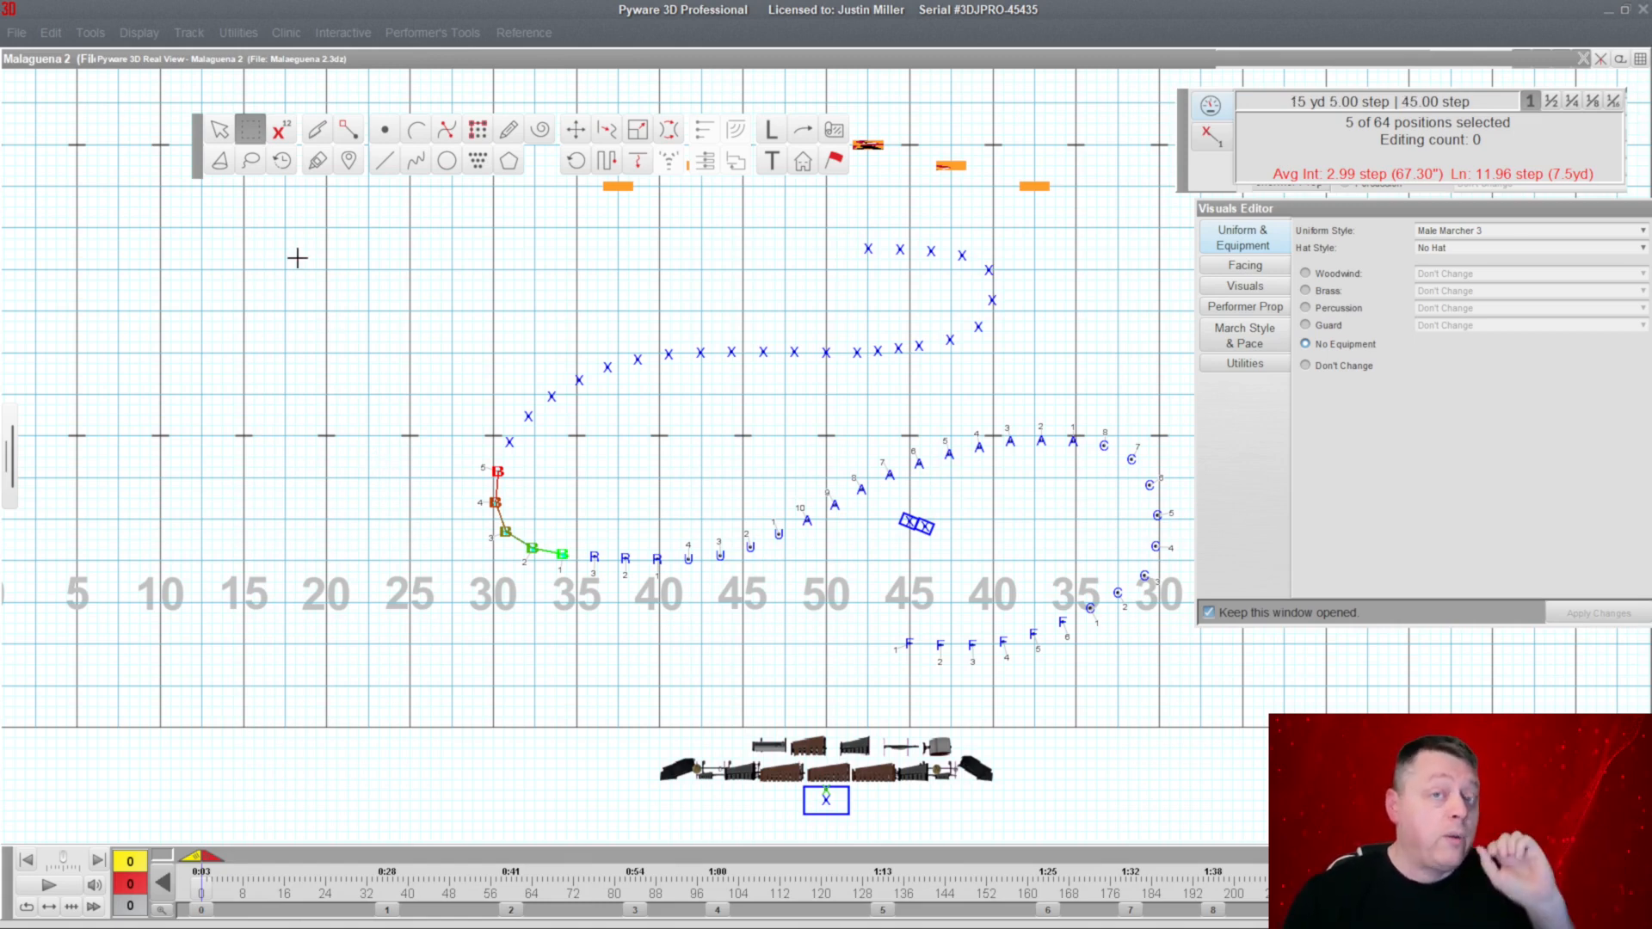
Consult the instrumentation list, then assign the symbol M and ascending labels from 1 to the five performers following B performer 5, and accept.
key("alt+Tab")
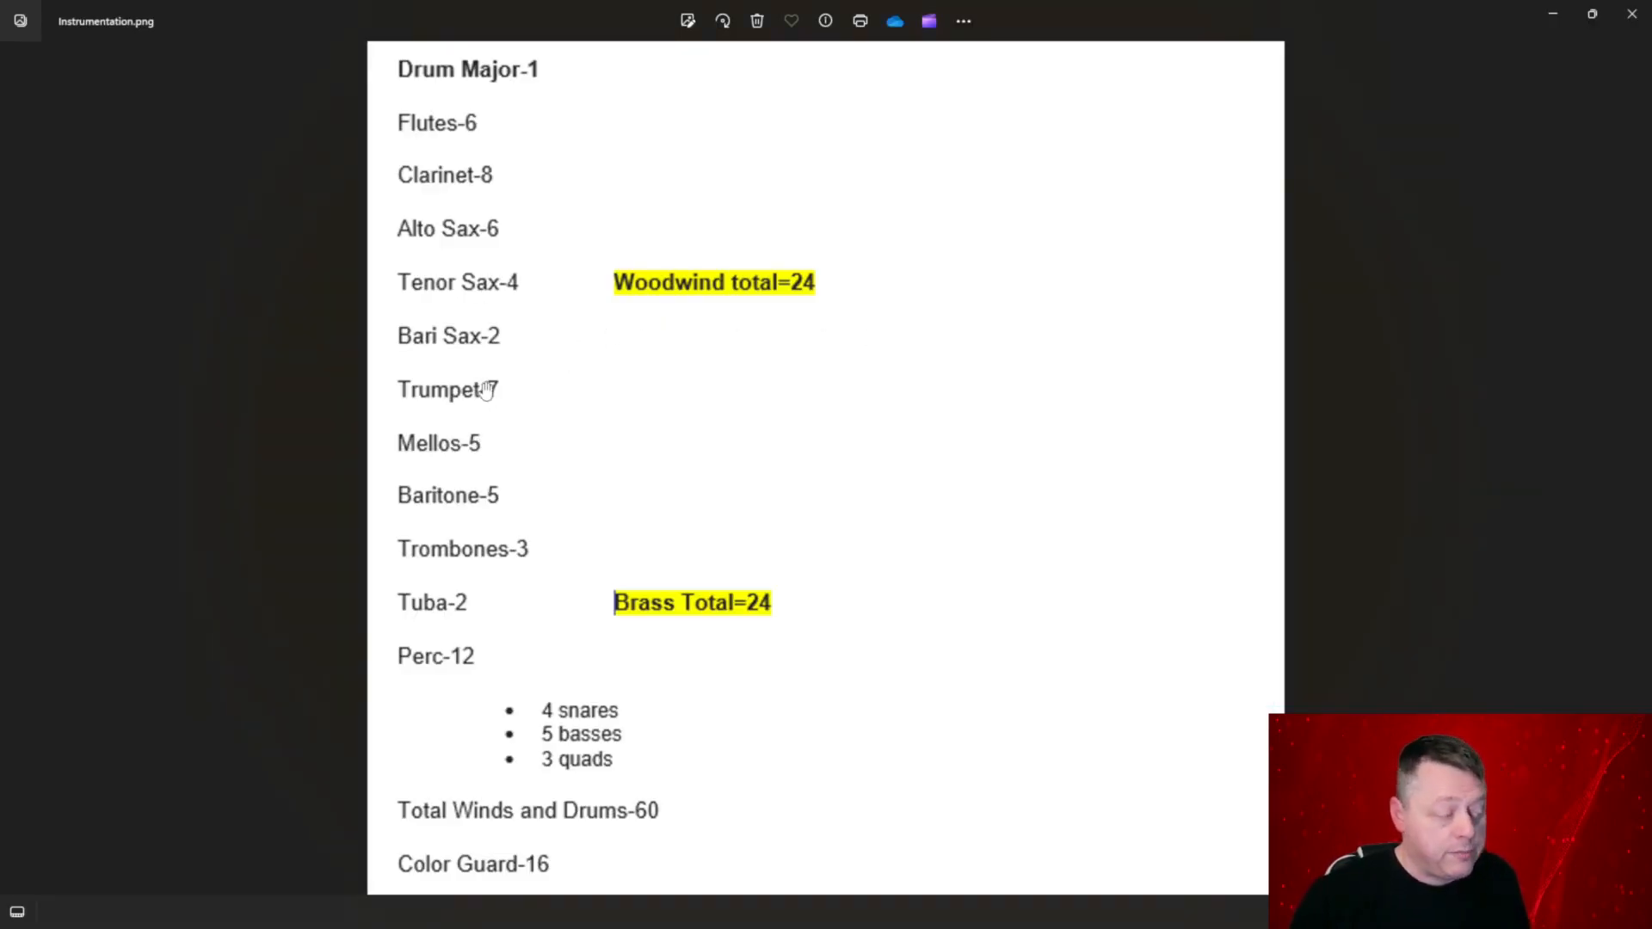
key("alt+Tab")
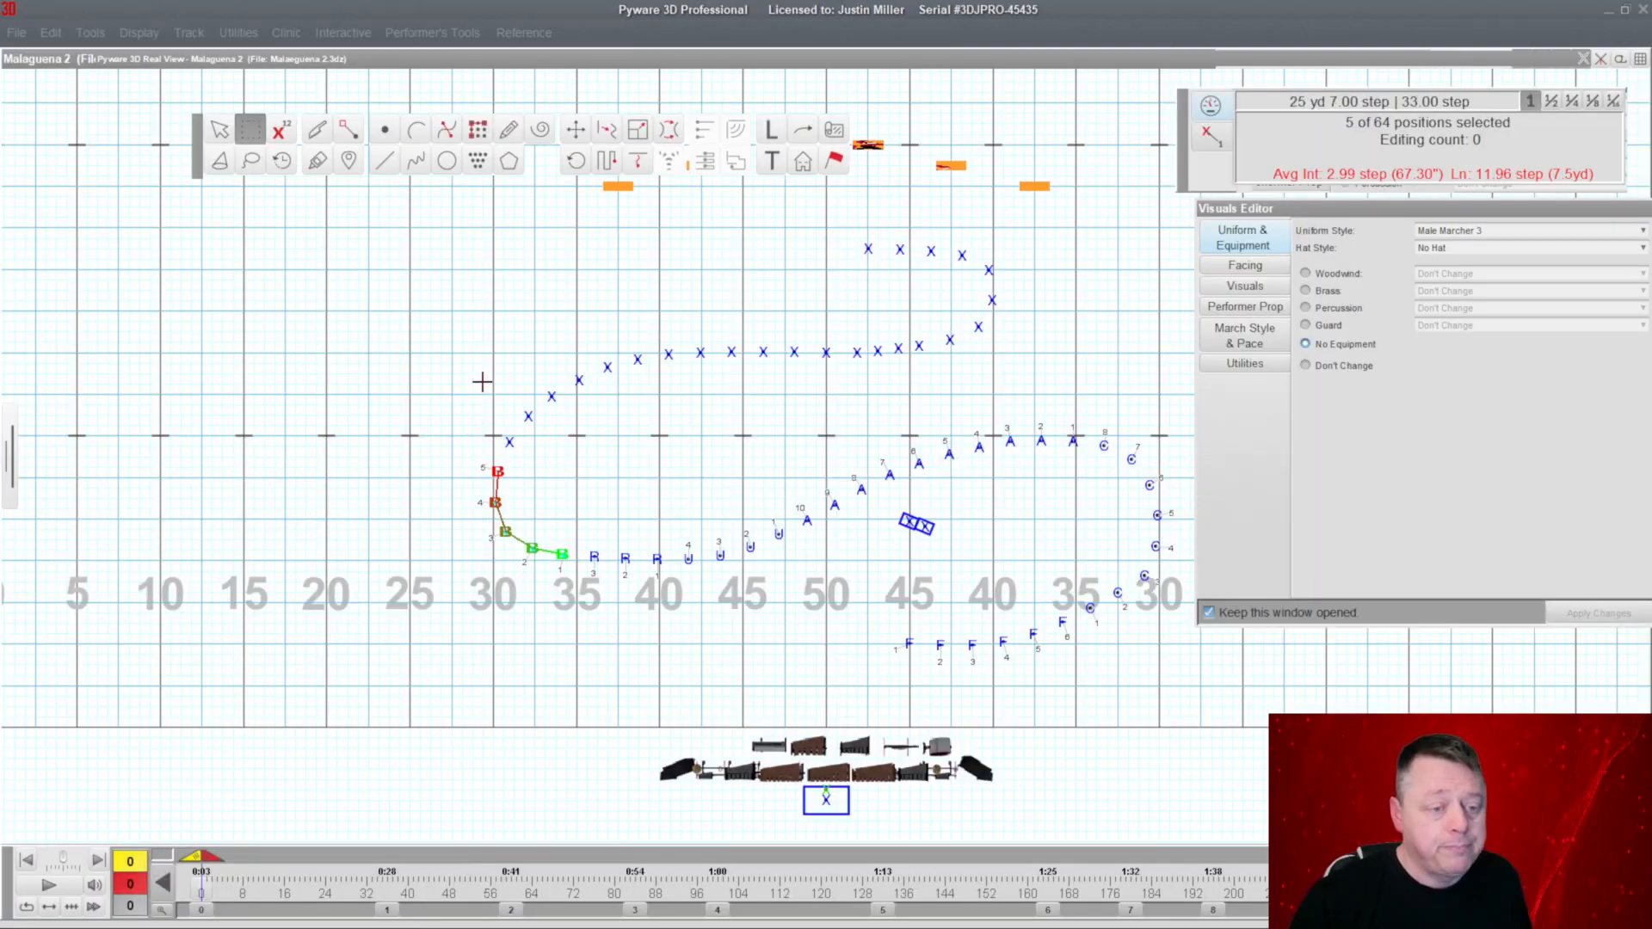
left_click(250, 160)
mouse_move(635, 341)
left_mouse_down()
mouse_move(626, 370)
mouse_move(534, 426)
mouse_move(489, 423)
mouse_move(625, 337)
left_mouse_up()
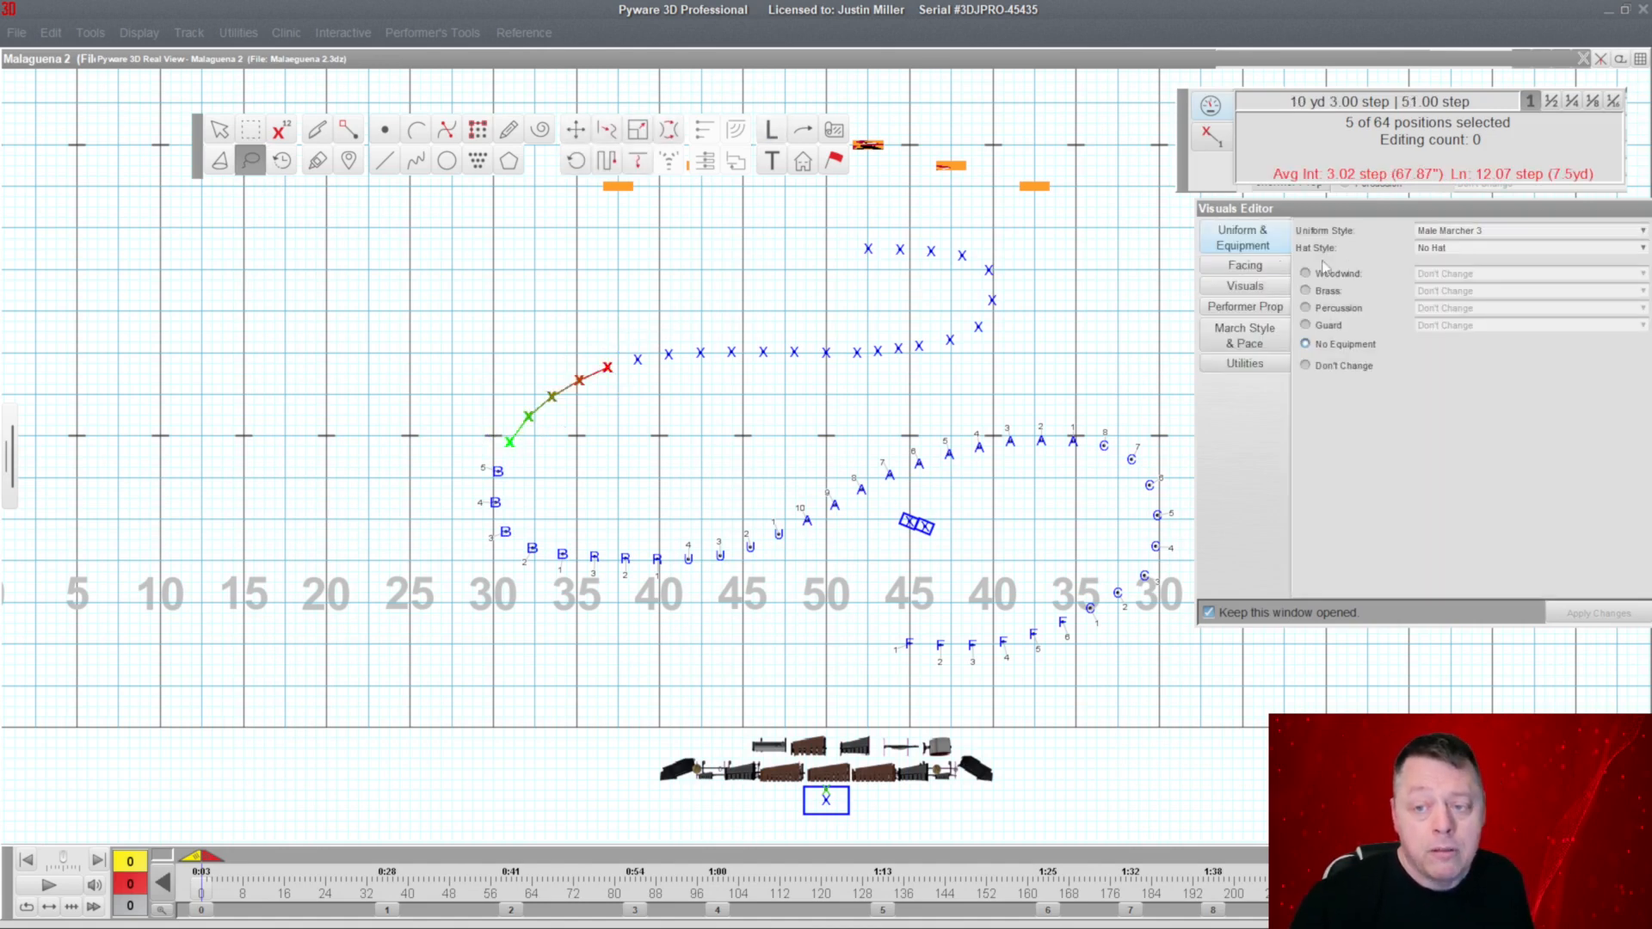
left_click(770, 130)
double_click(213, 523)
type("M")
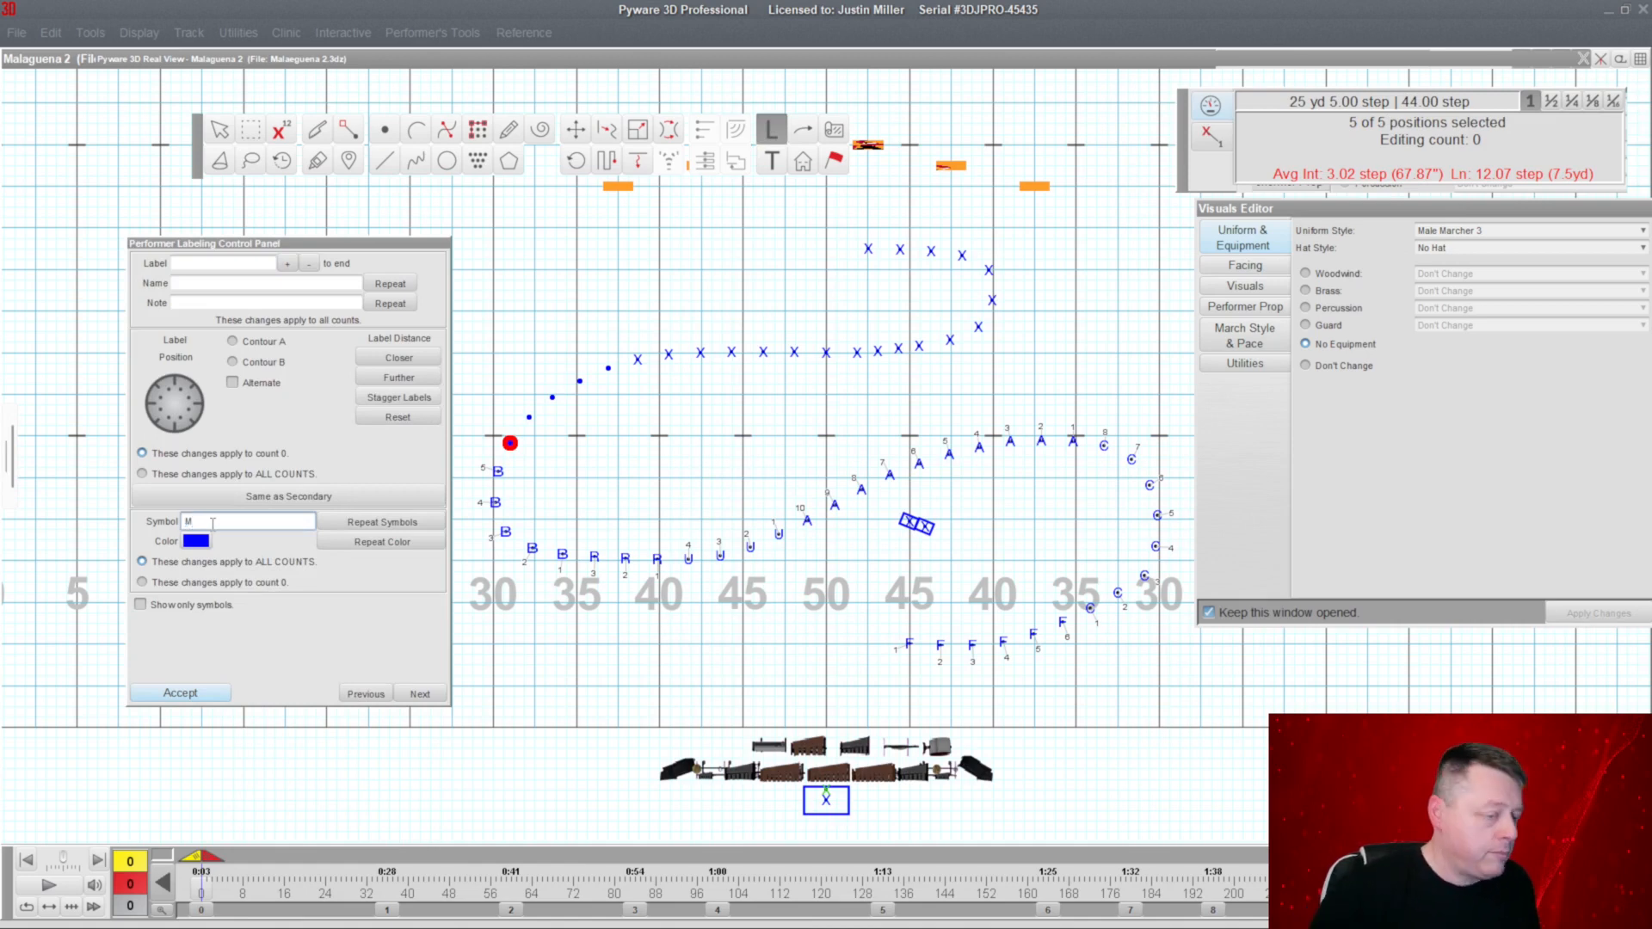
left_click(208, 265)
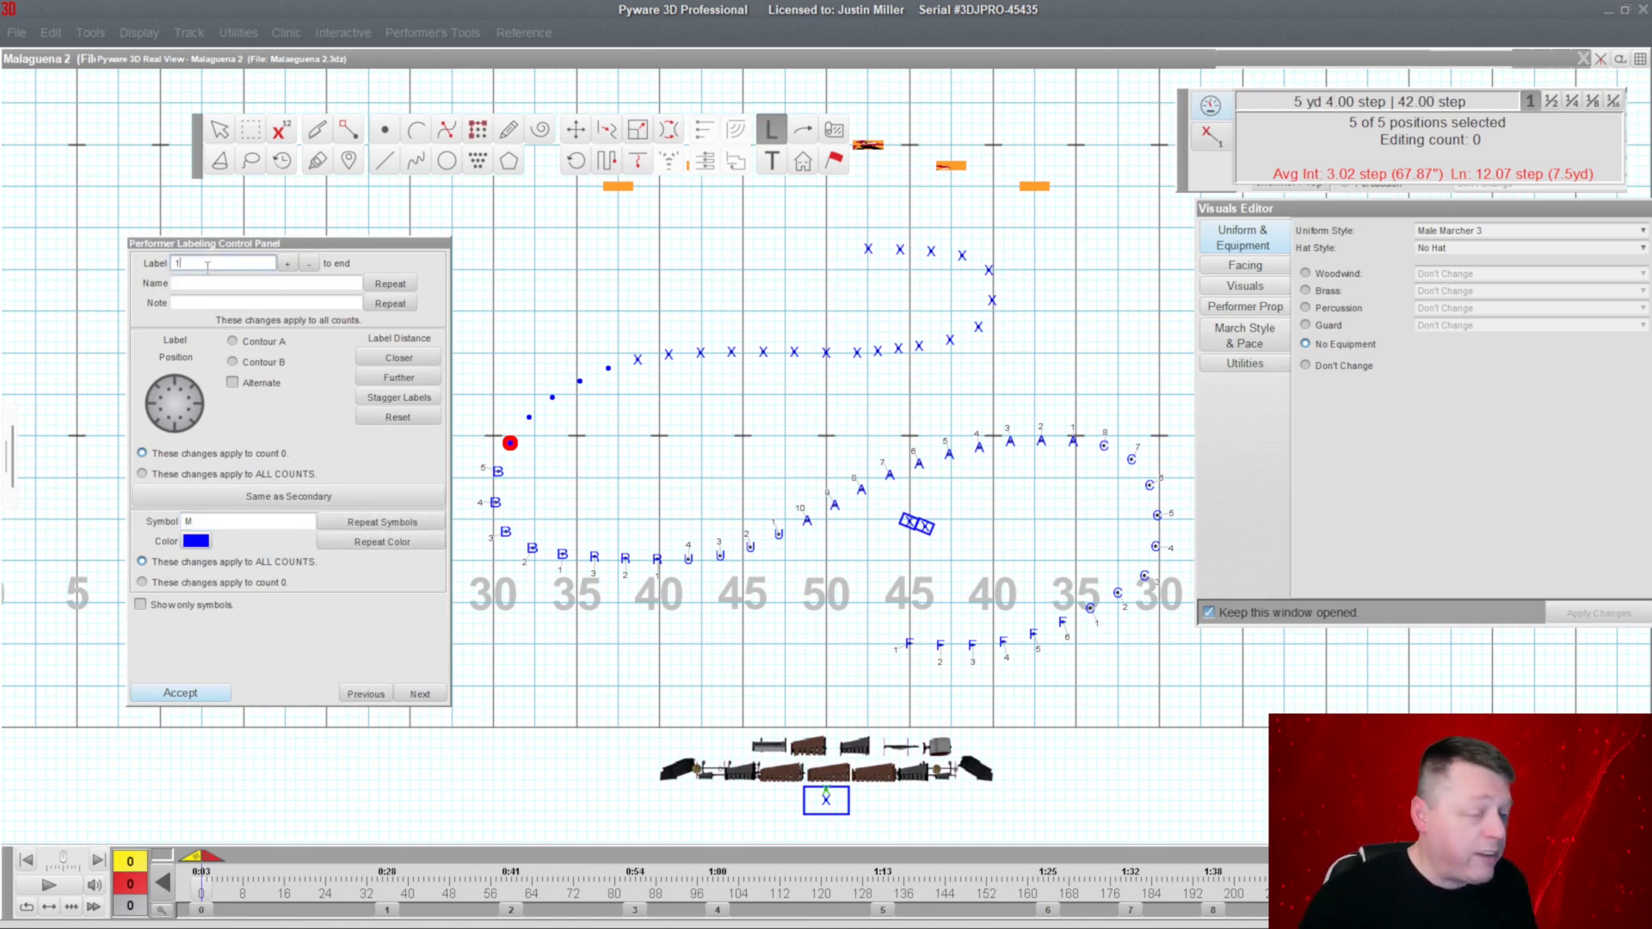
left_click(205, 694)
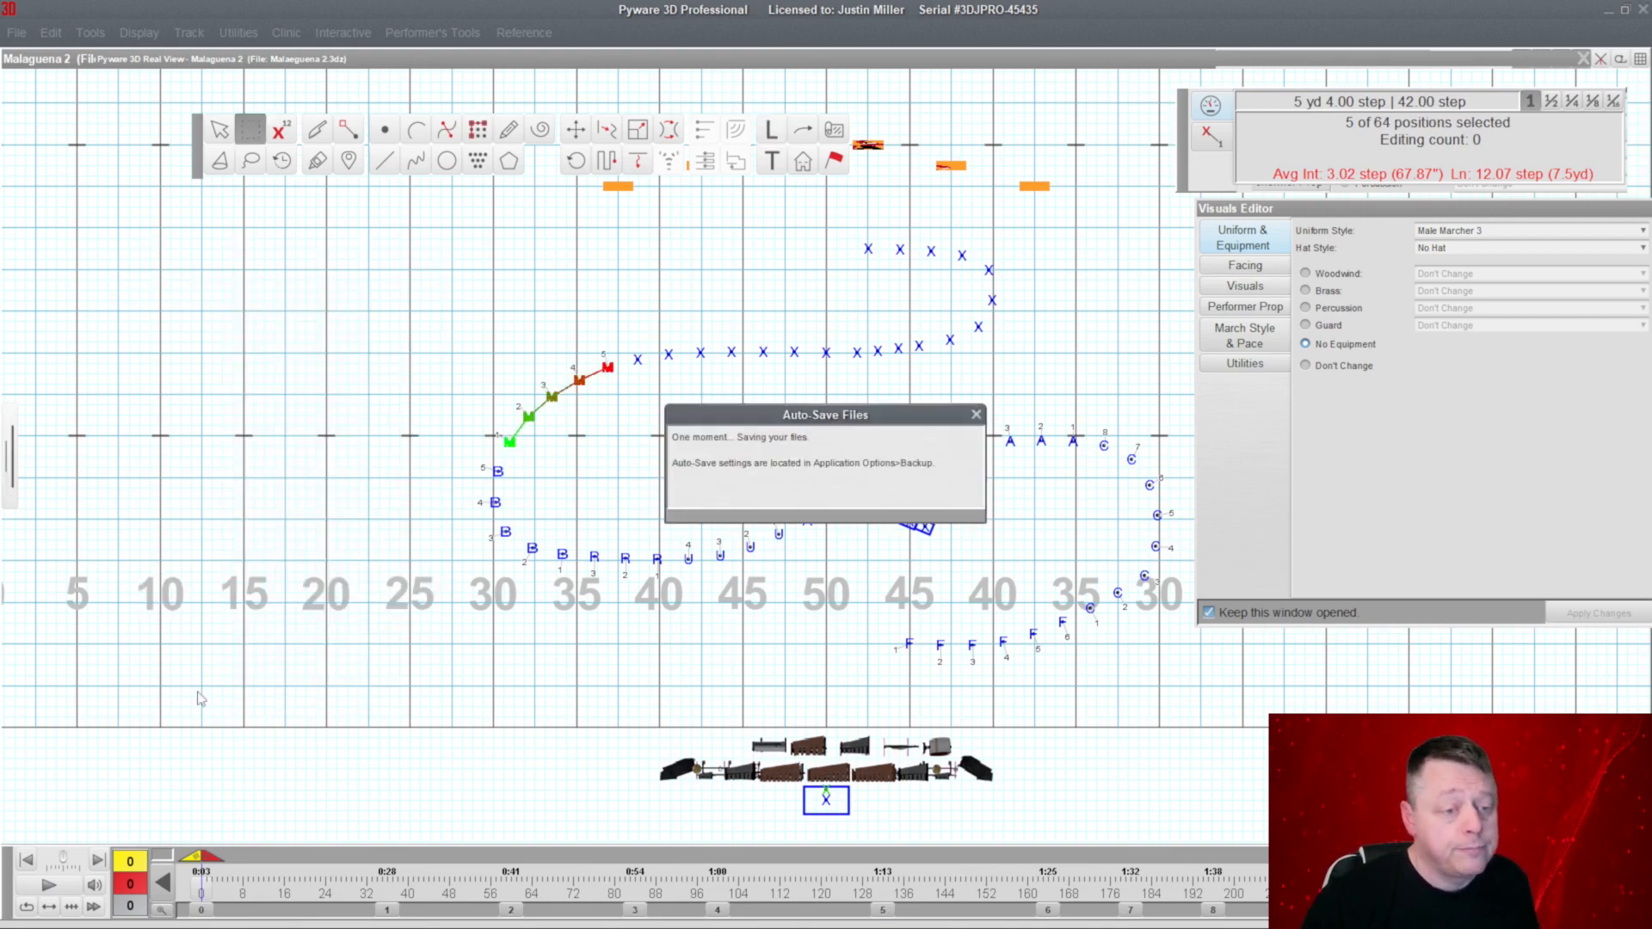
Examine the newly assigned brass performers' instruments and labels in the 3D view, then return to the drill chart.
double_click(660, 61)
left_click_drag(399, 508, 453, 546)
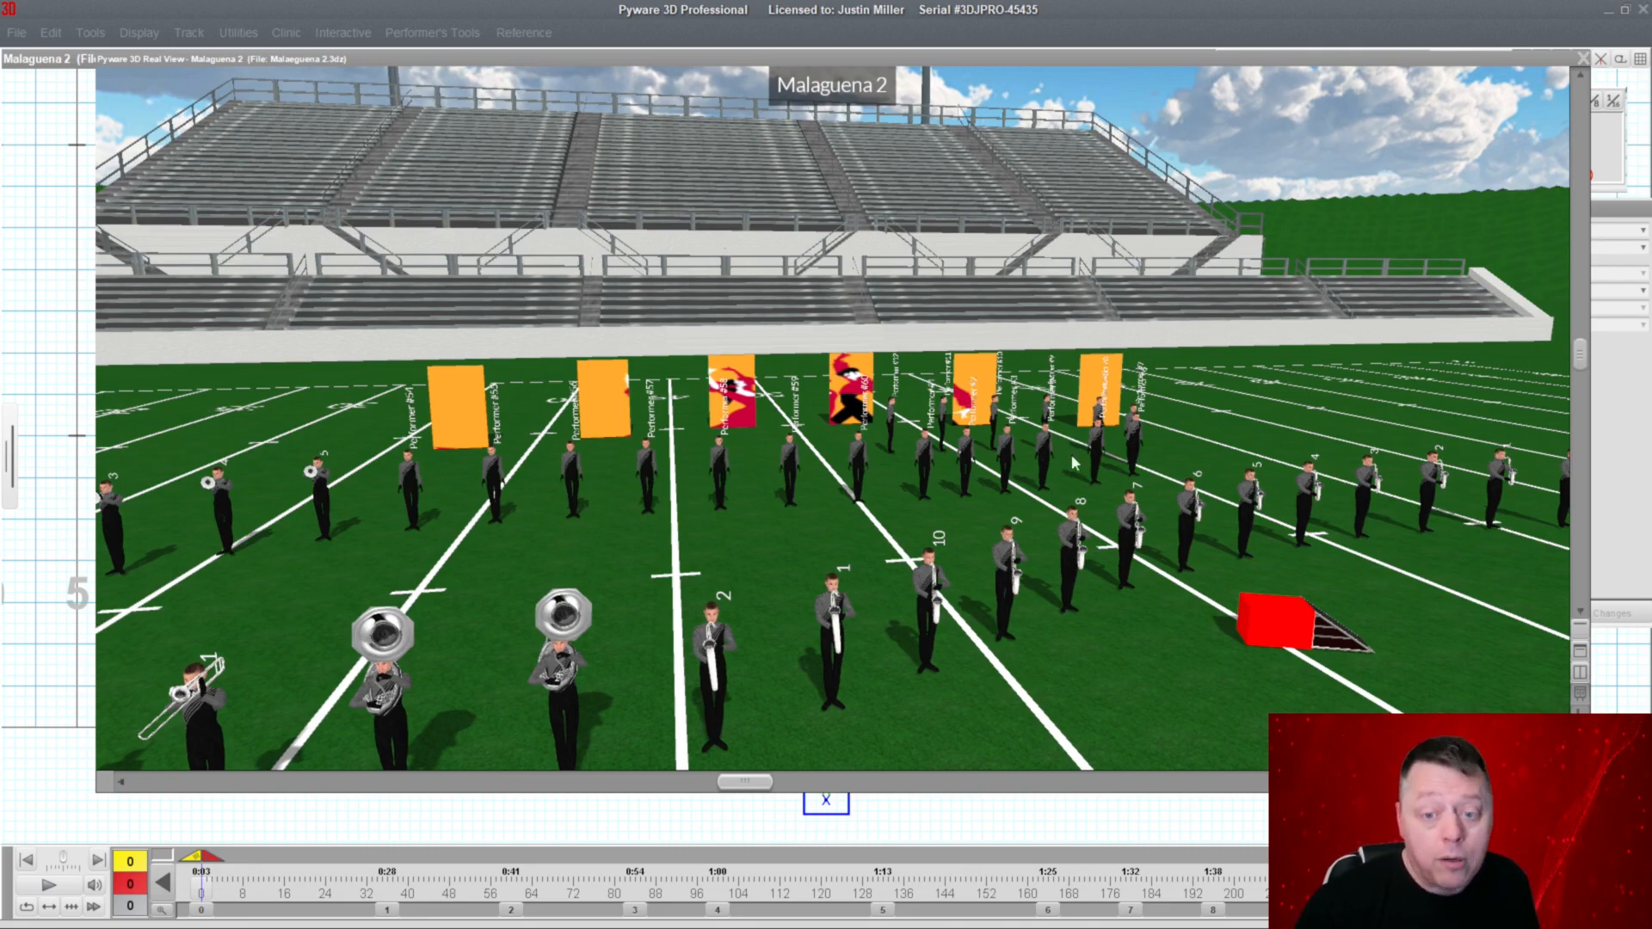
double_click(737, 63)
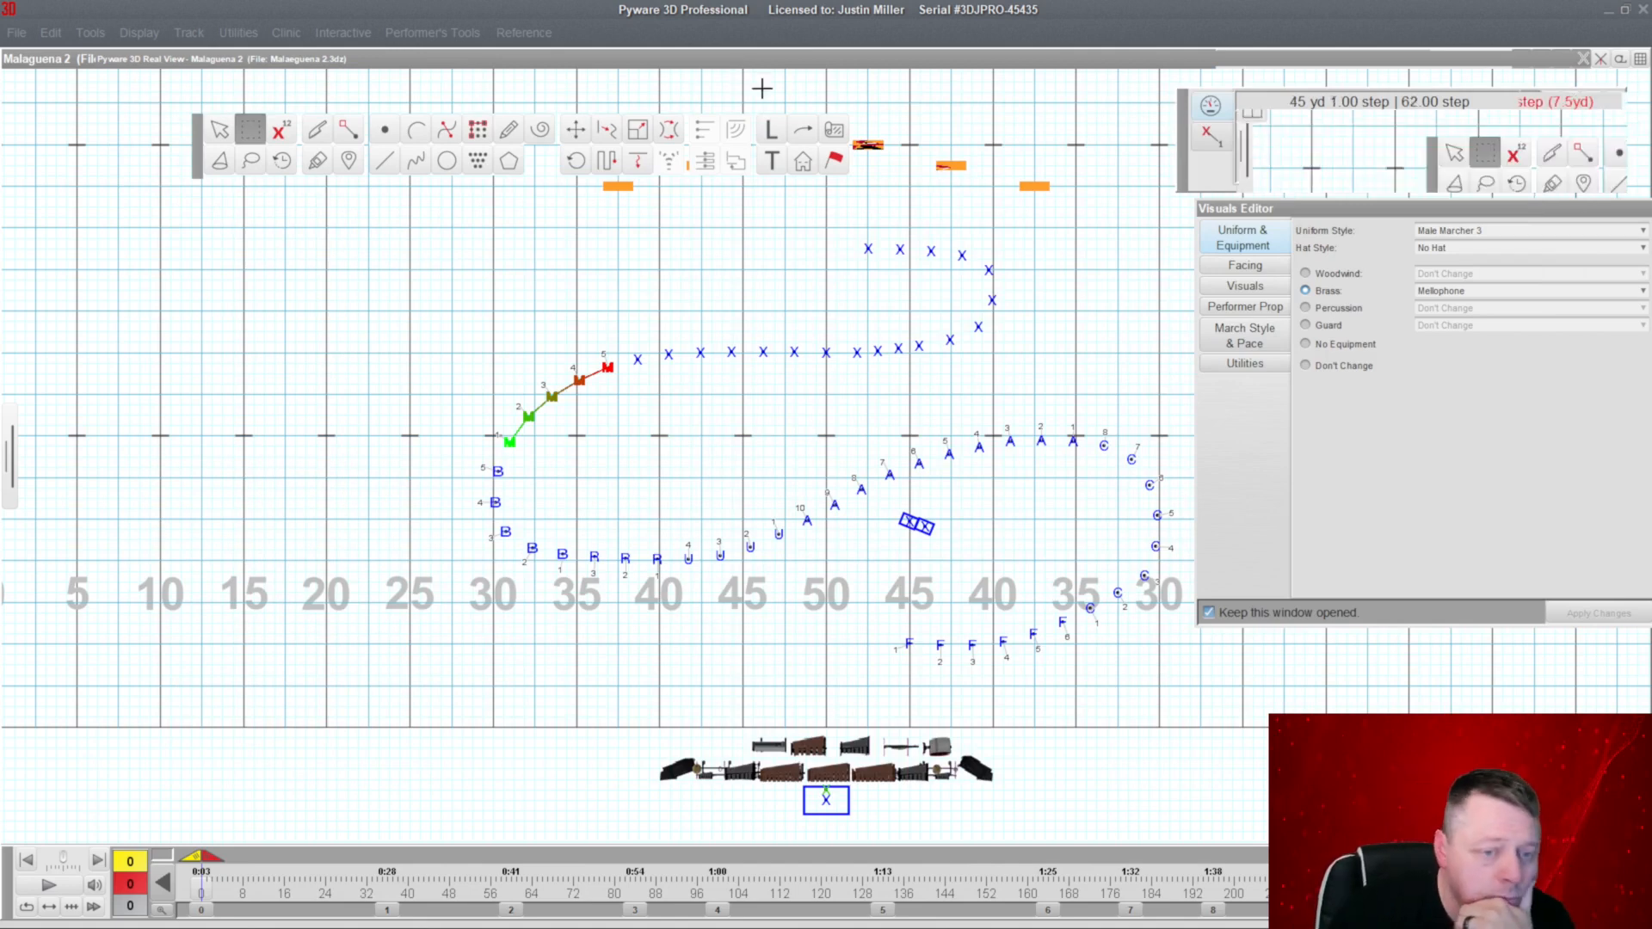
Set the symbol T on the first of the seven performers following M performer 5, label all seven ascending from 1, accept and check the 3D view.
left_click_drag(618, 311, 841, 404)
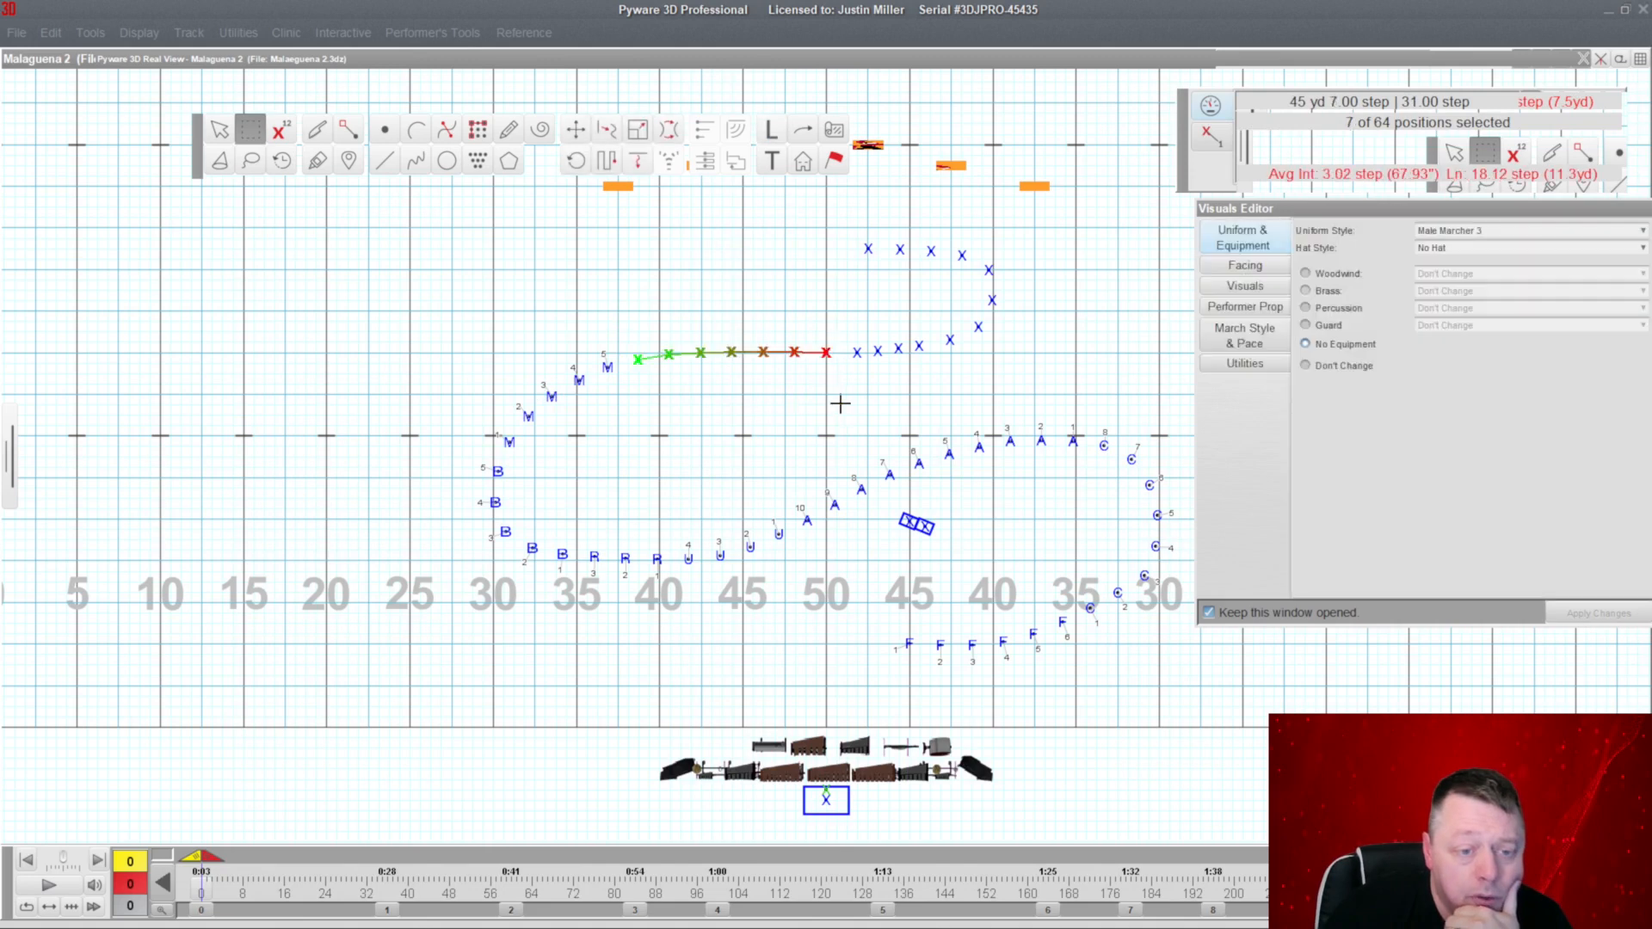
left_click(771, 130)
double_click(230, 520)
type("T")
left_click(218, 267)
type("1")
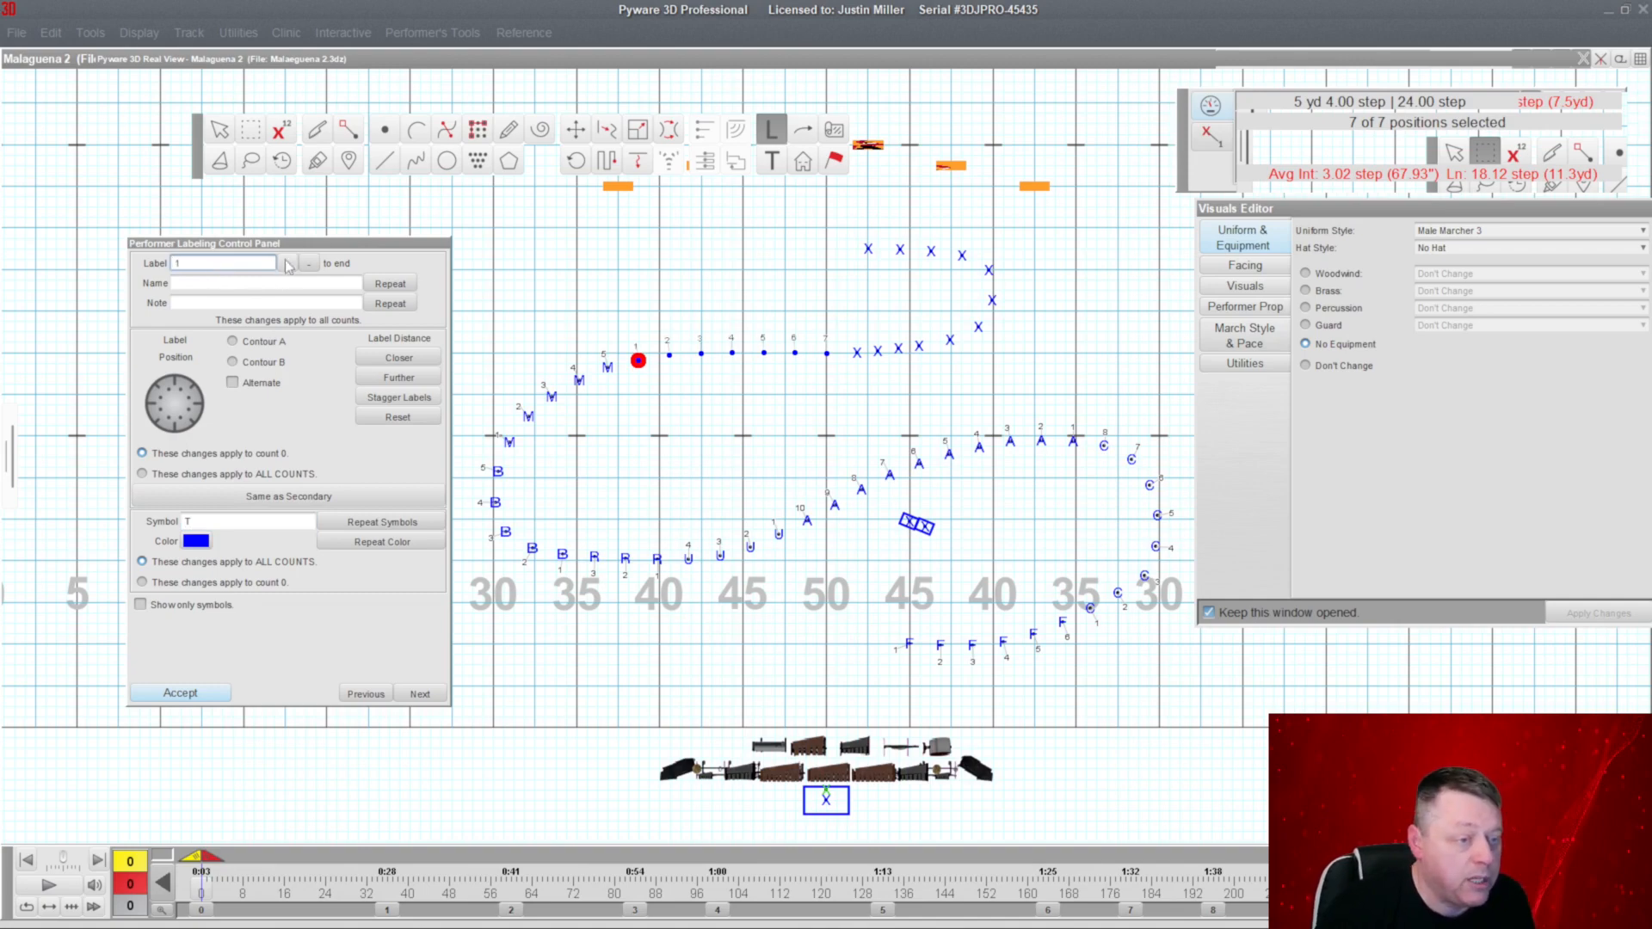
left_click(181, 694)
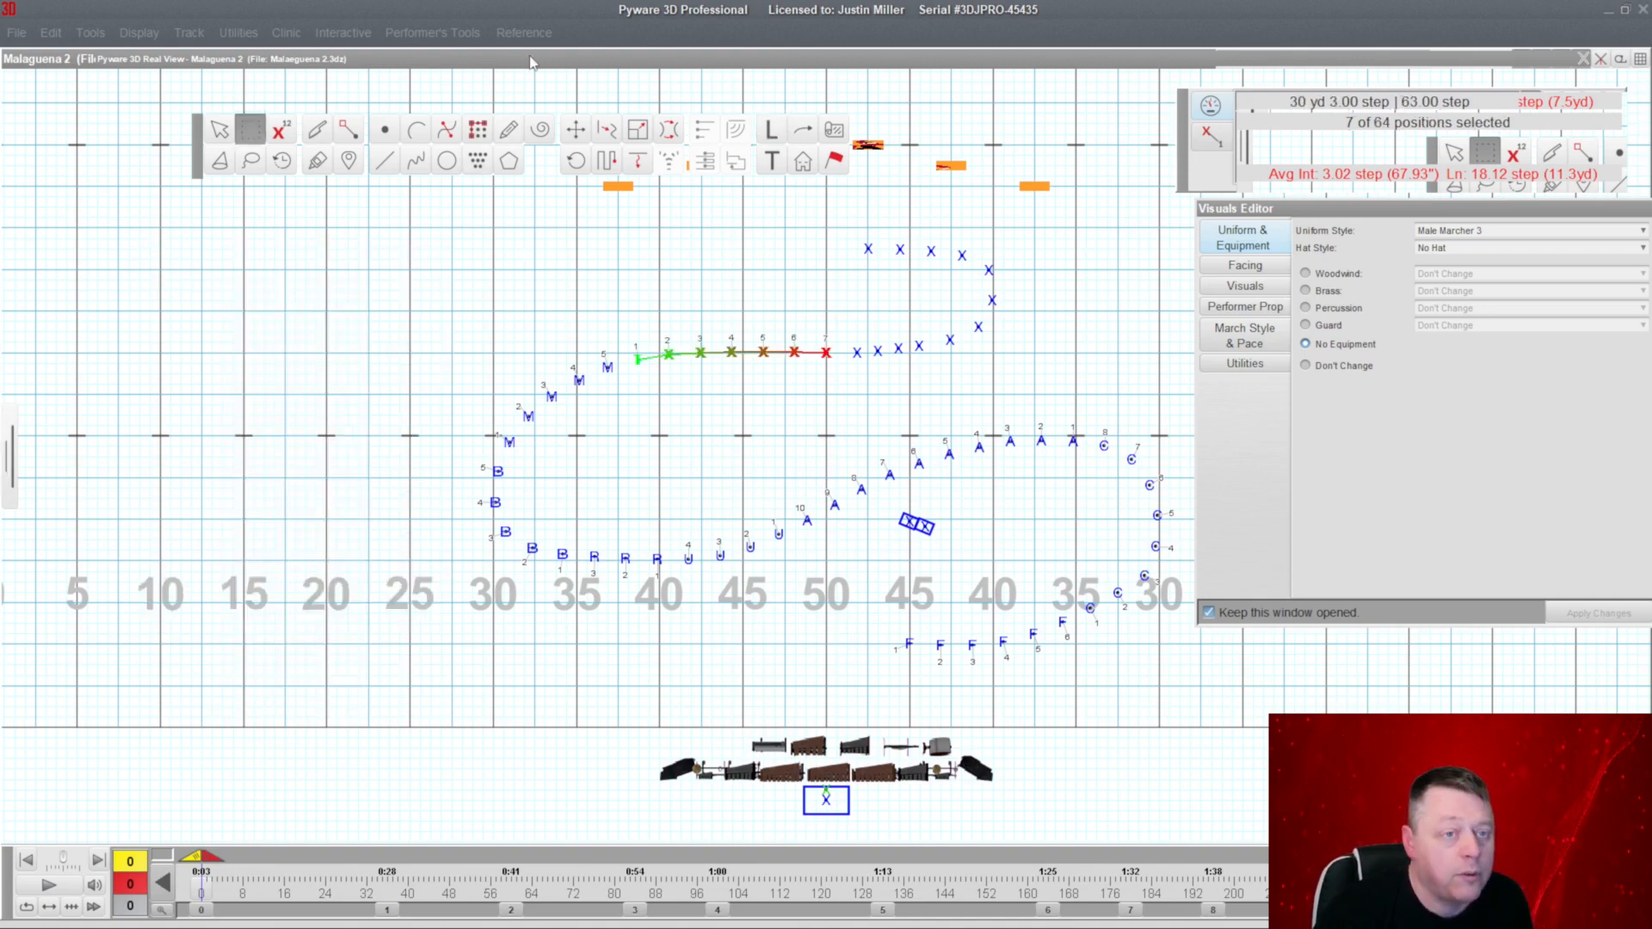
left_click(529, 57)
double_click(530, 56)
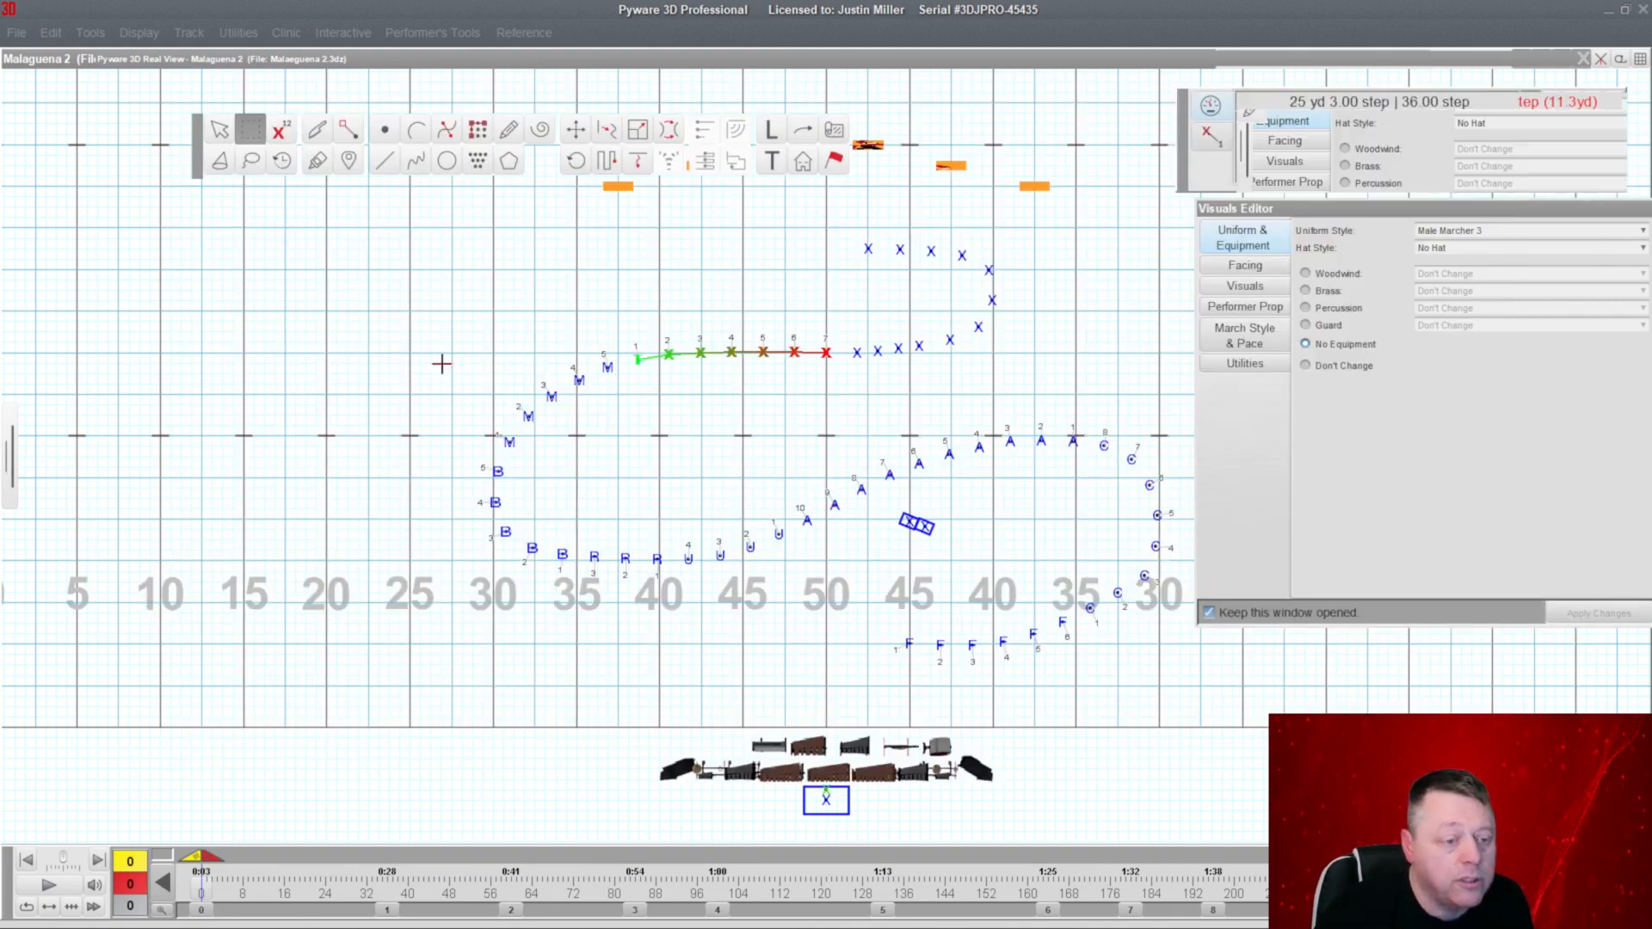
Repeat the symbol T across all seven selected performers following M performer 5, accept, check the 3D view and return to the drill chart.
left_click(772, 131)
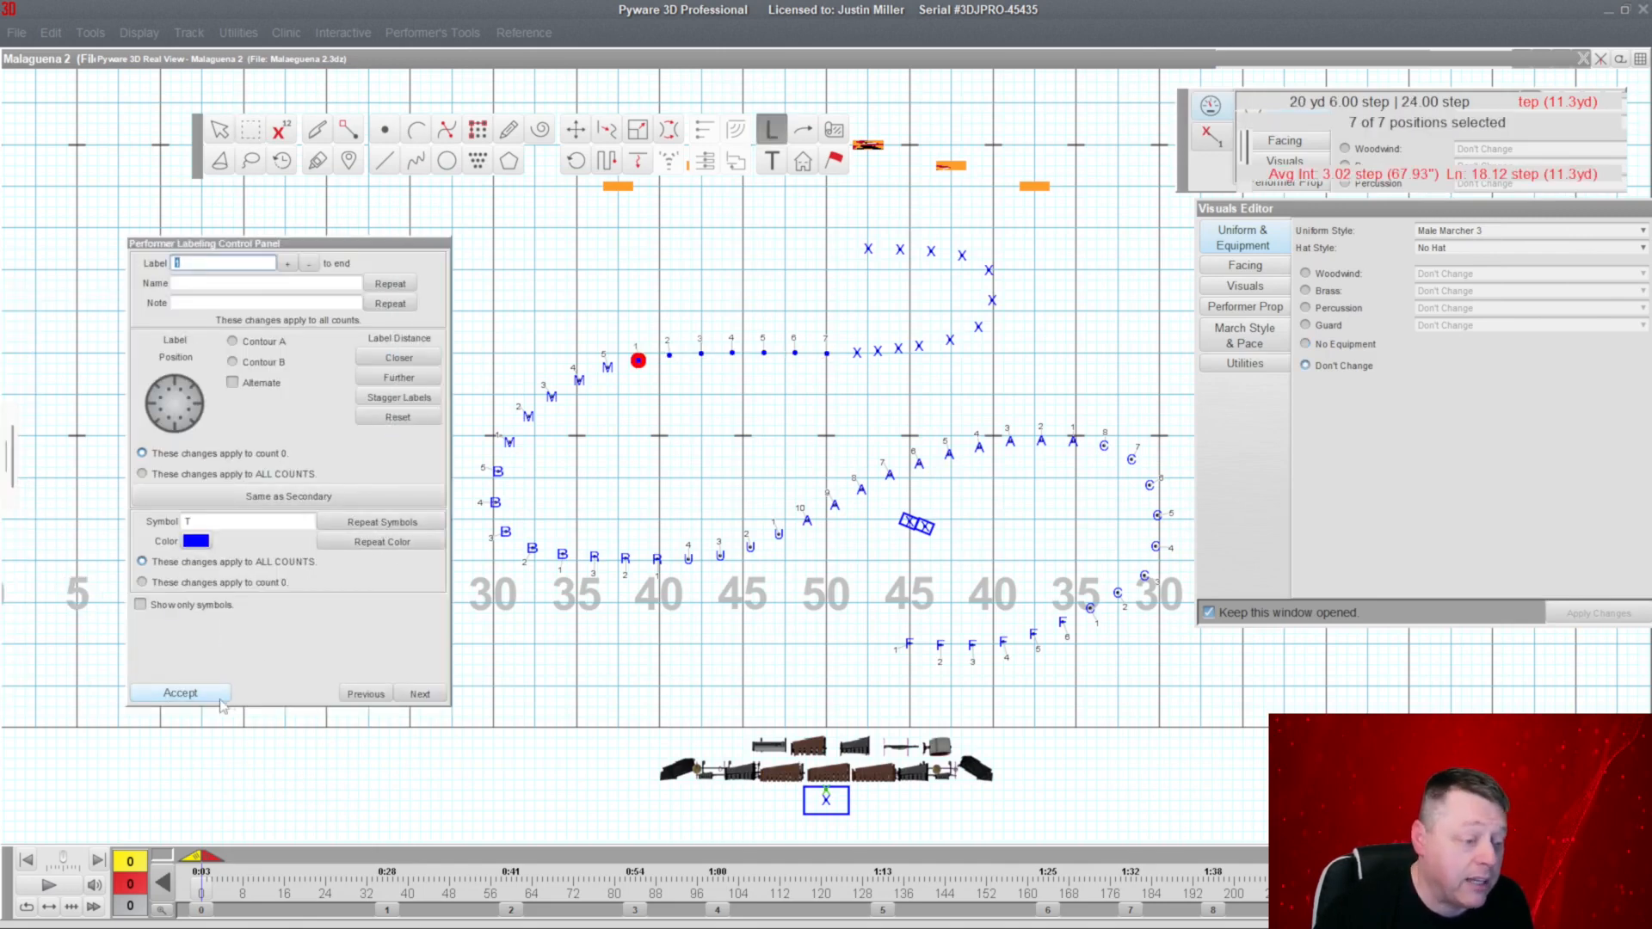
left_click(185, 693)
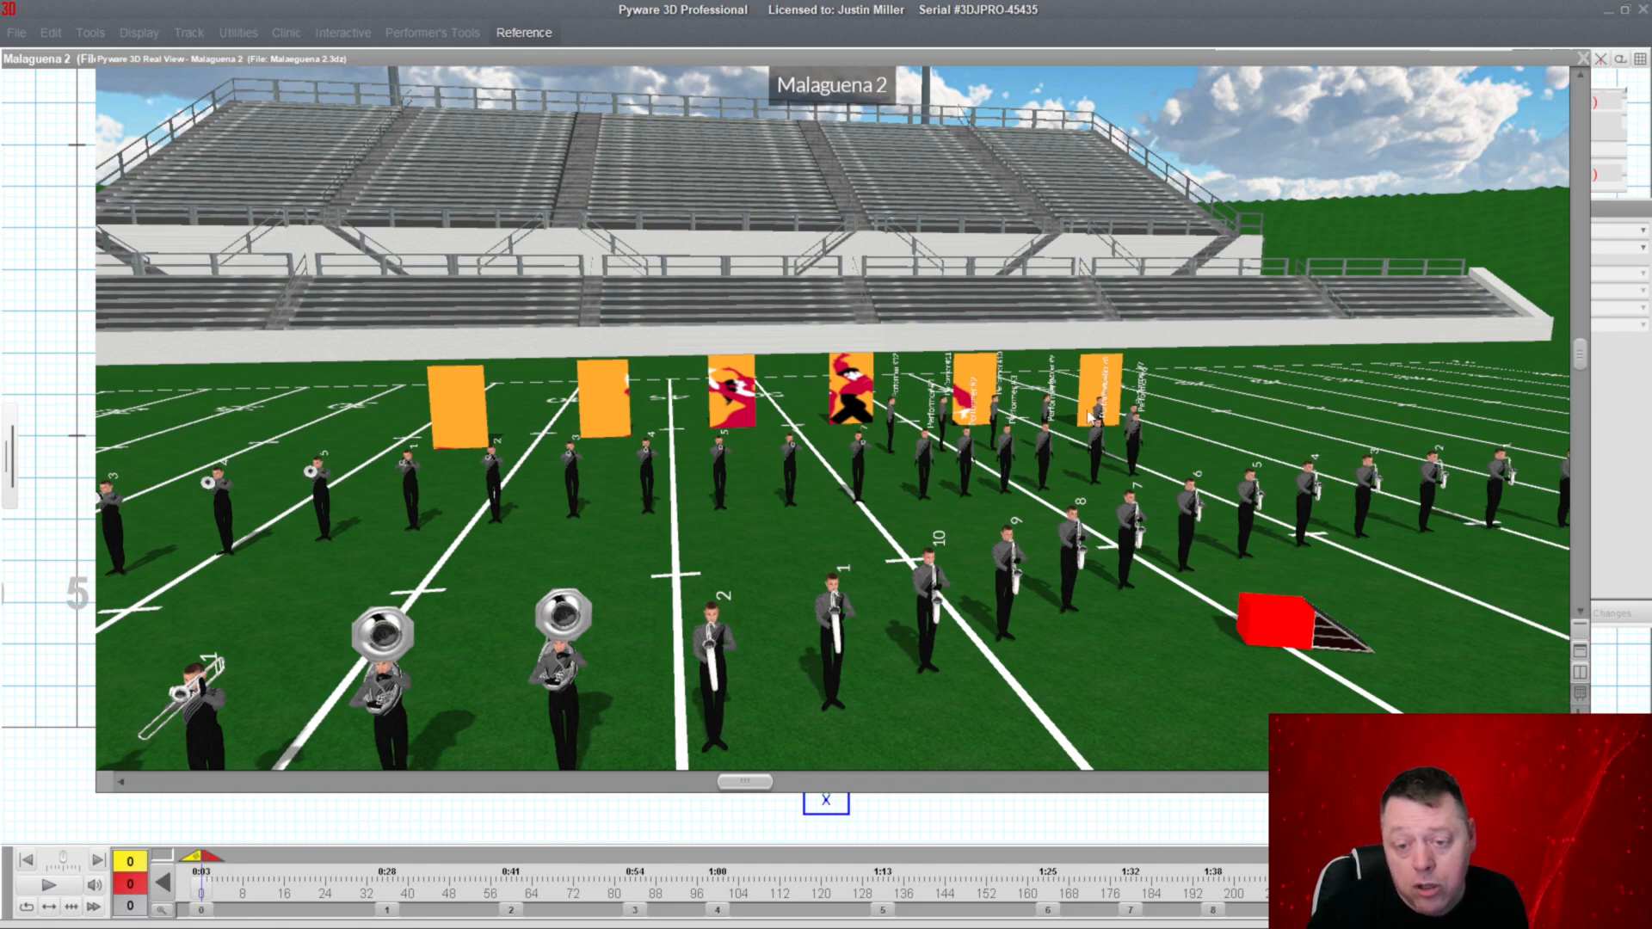
double_click(715, 57)
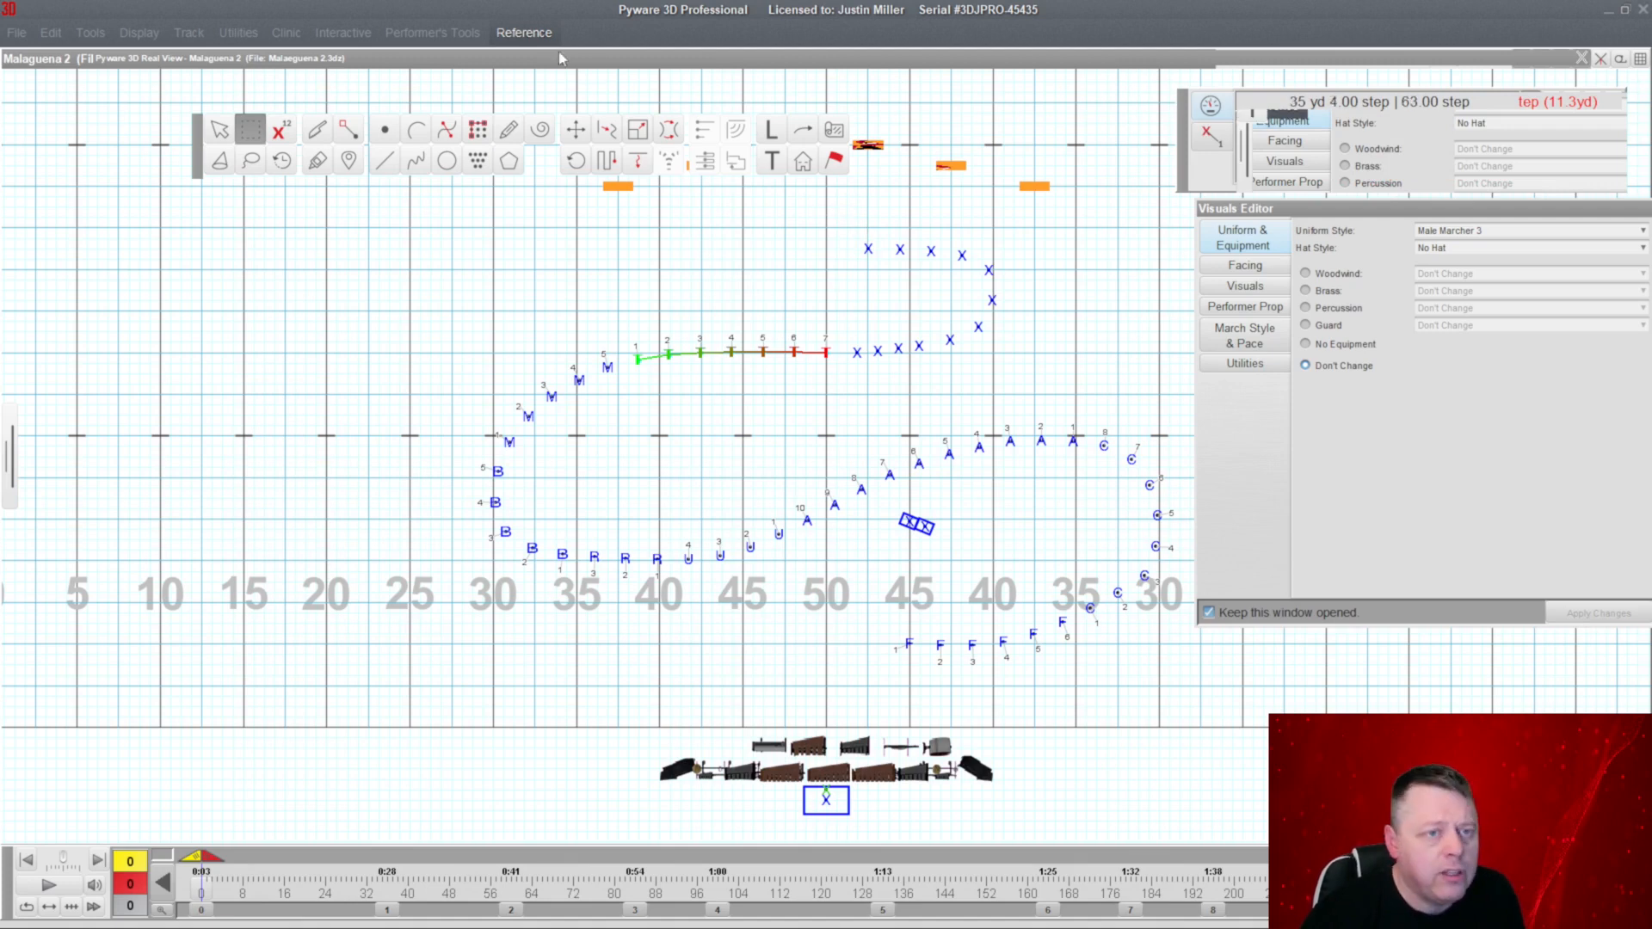
left_click(504, 36)
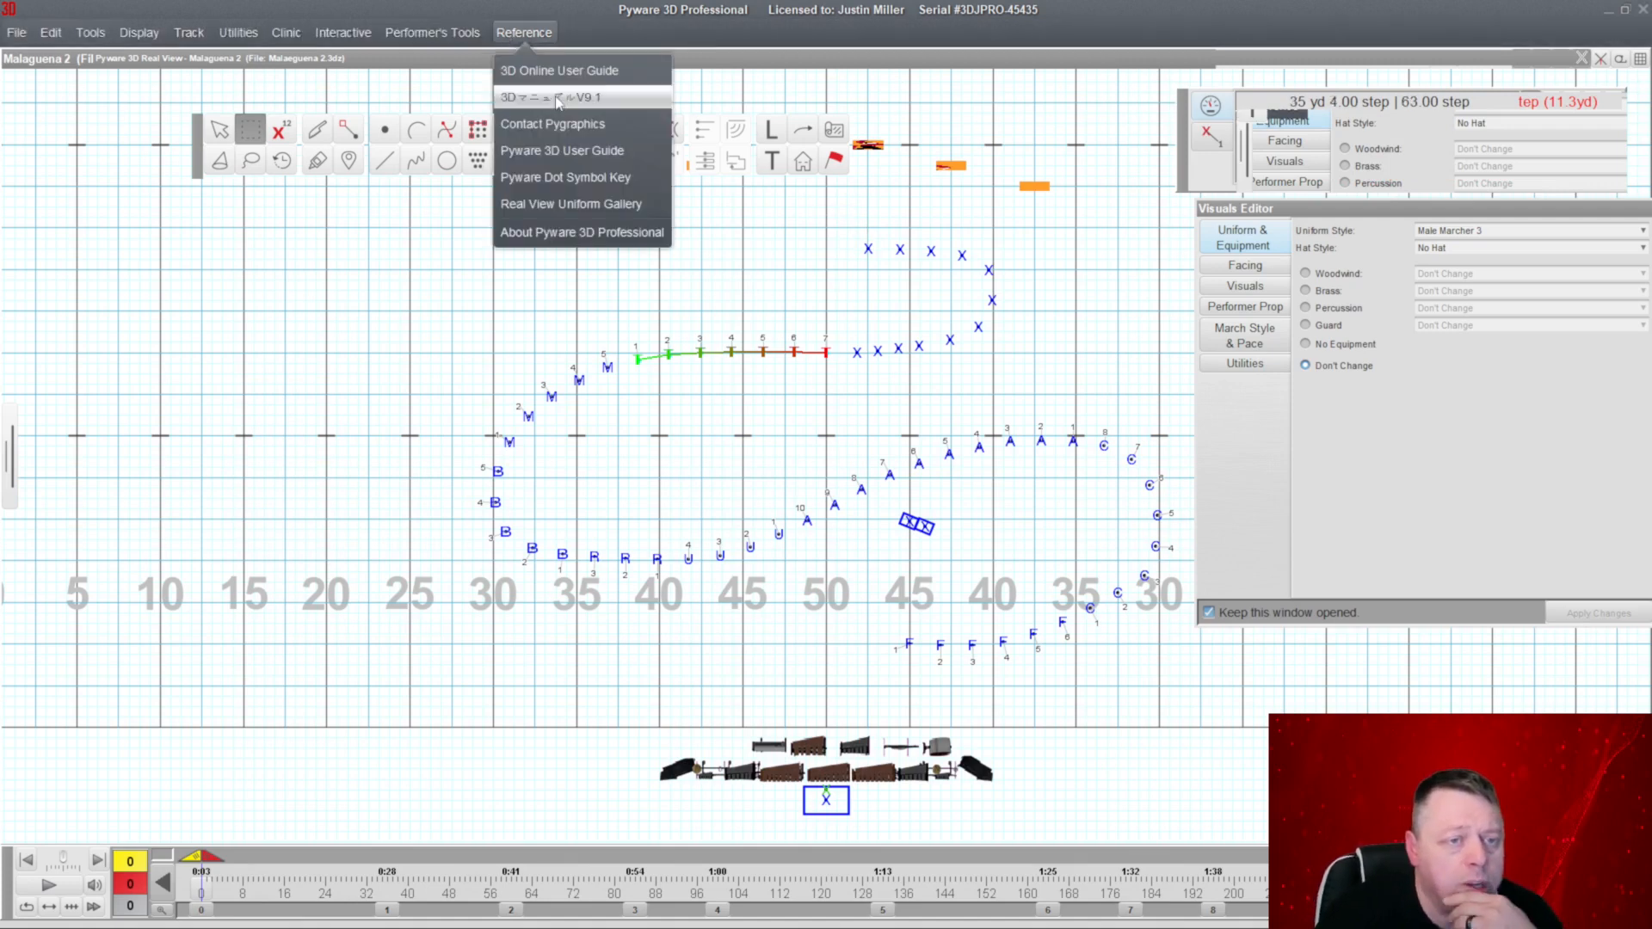
mouse_move(241, 38)
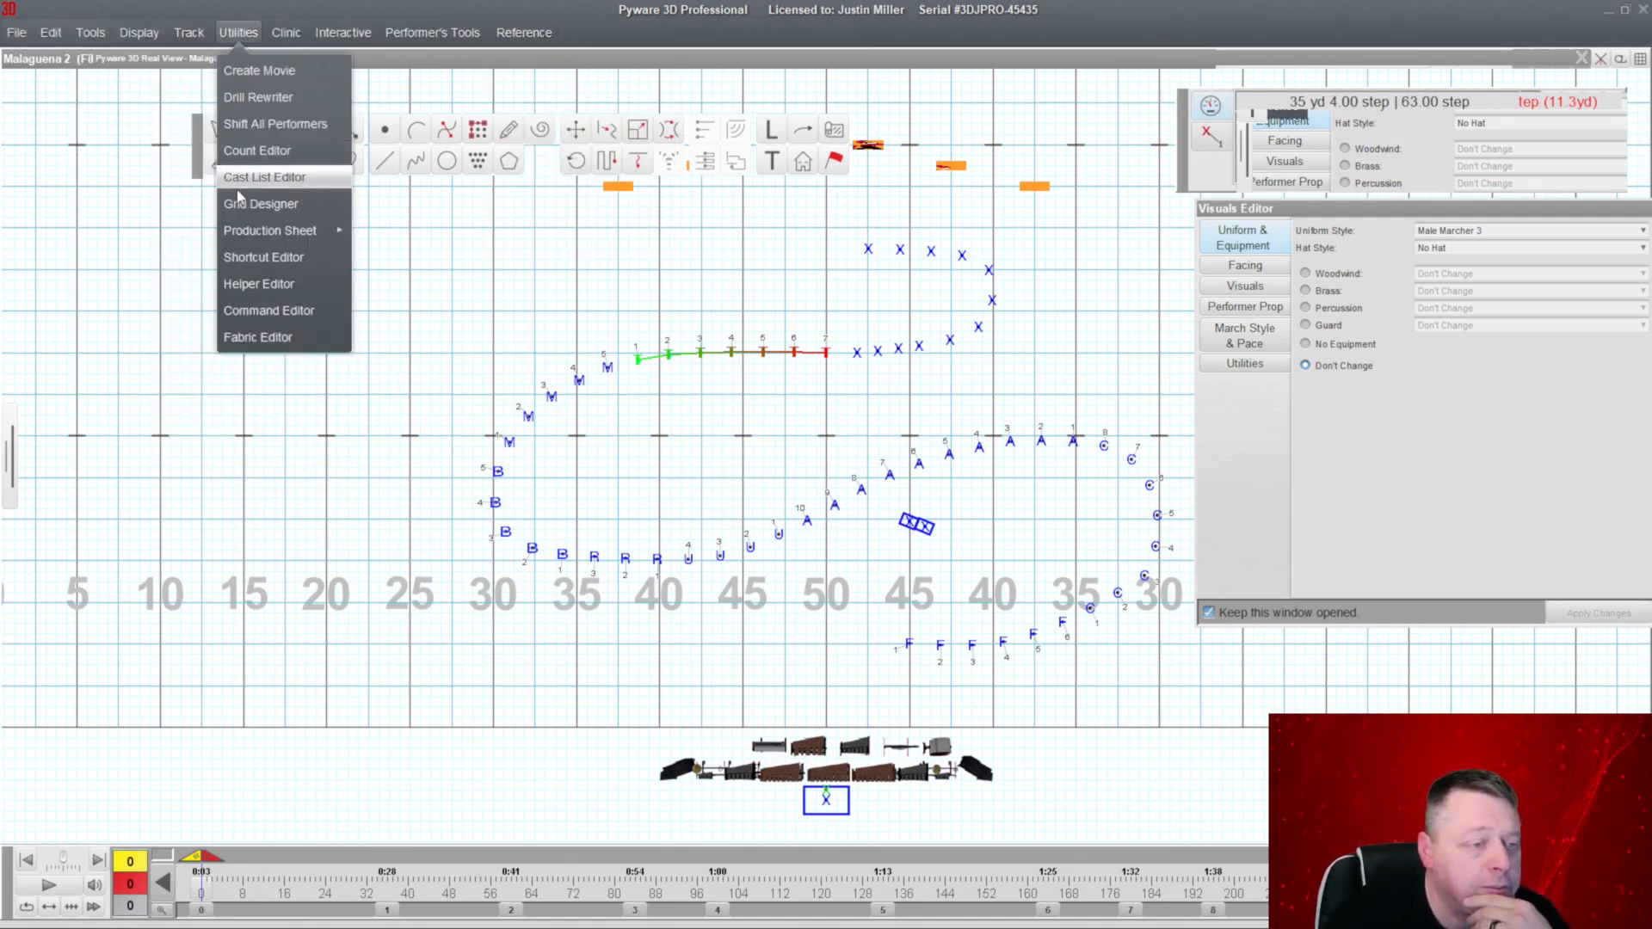
left_click(1005, 39)
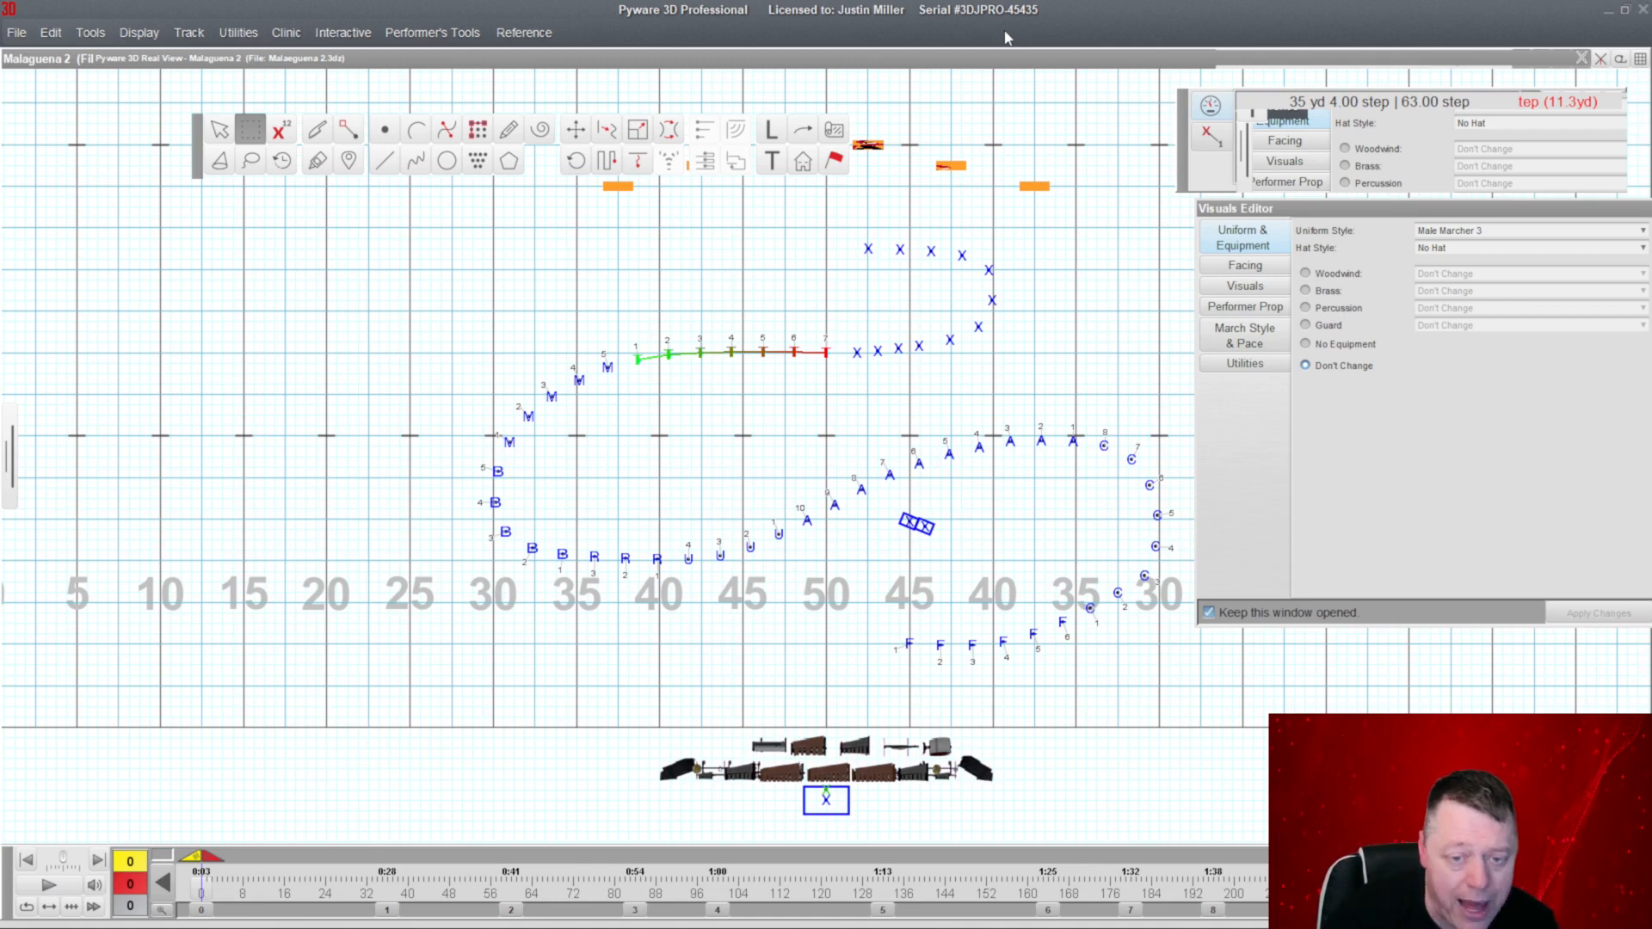
Select the four performers following T performer 7 and enter the symbol S for the first one.
left_click_drag(844, 322, 933, 383)
left_click(773, 132)
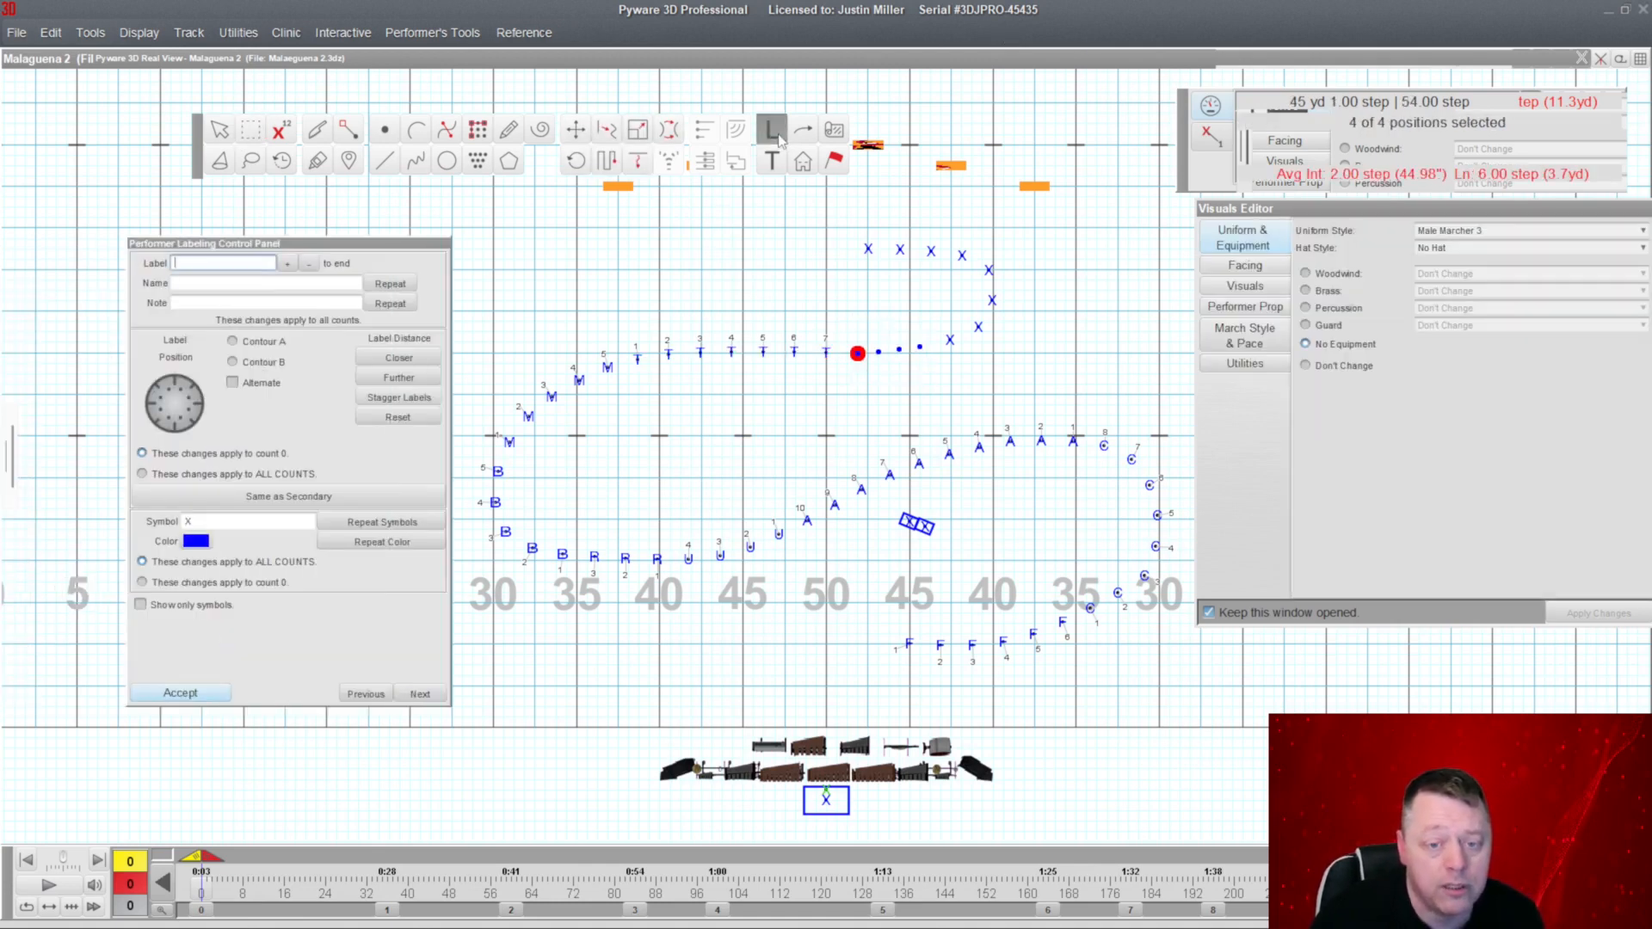
double_click(227, 520)
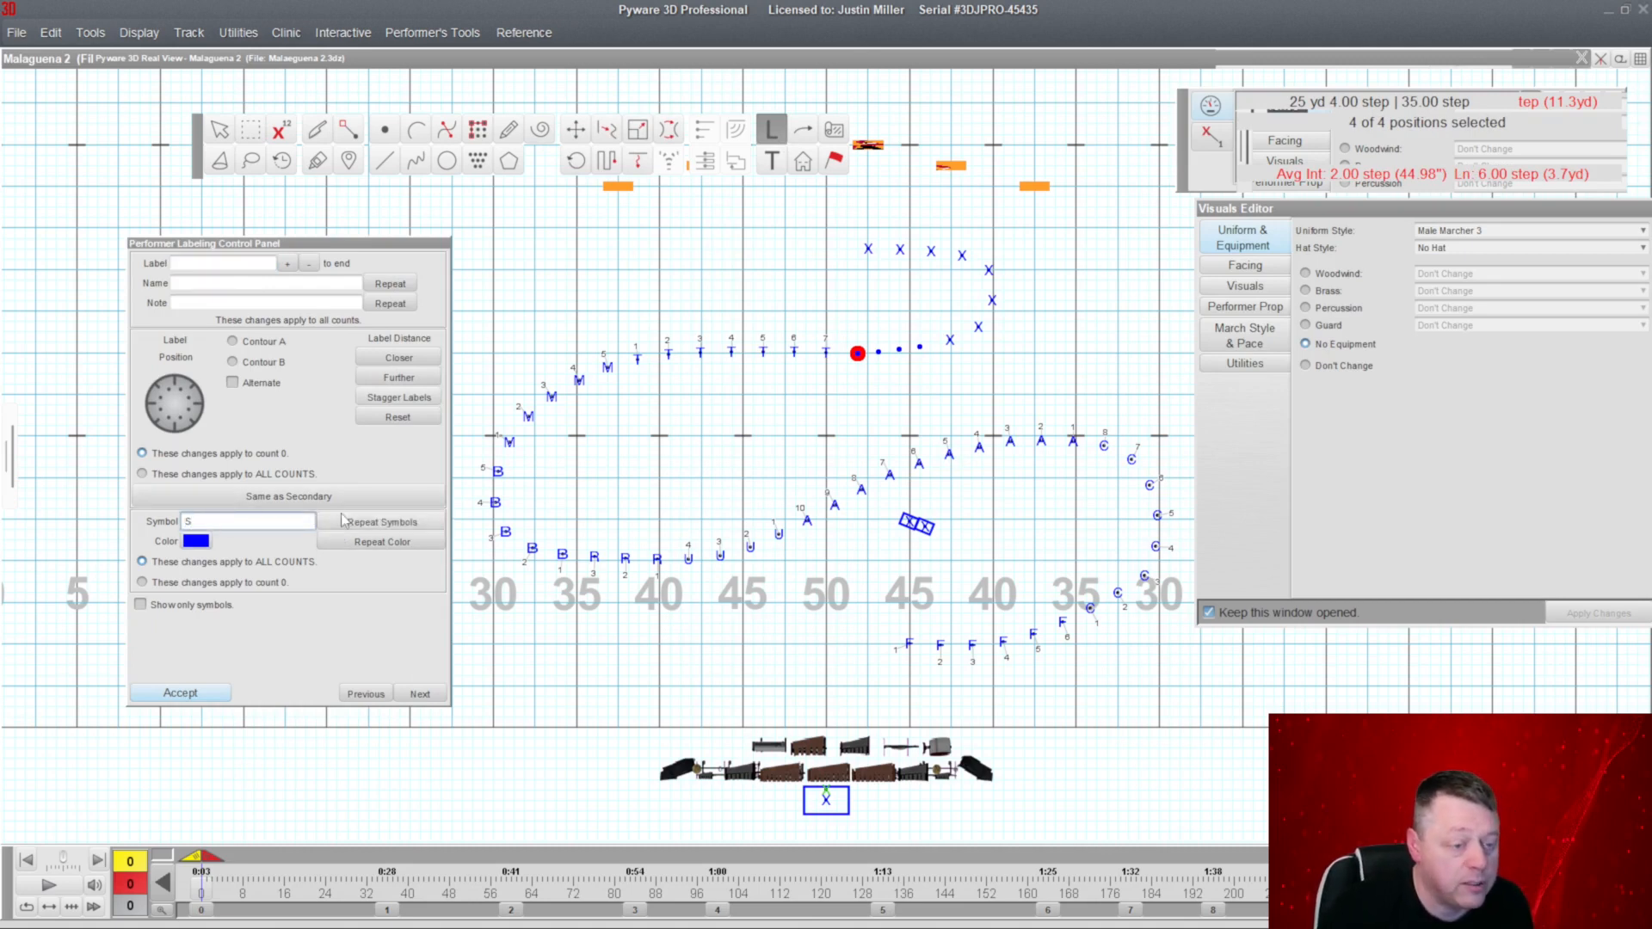
Number the four selected snare performers 1 to 4 in sequence and apply the labels with the S symbol.
left_click(196, 262)
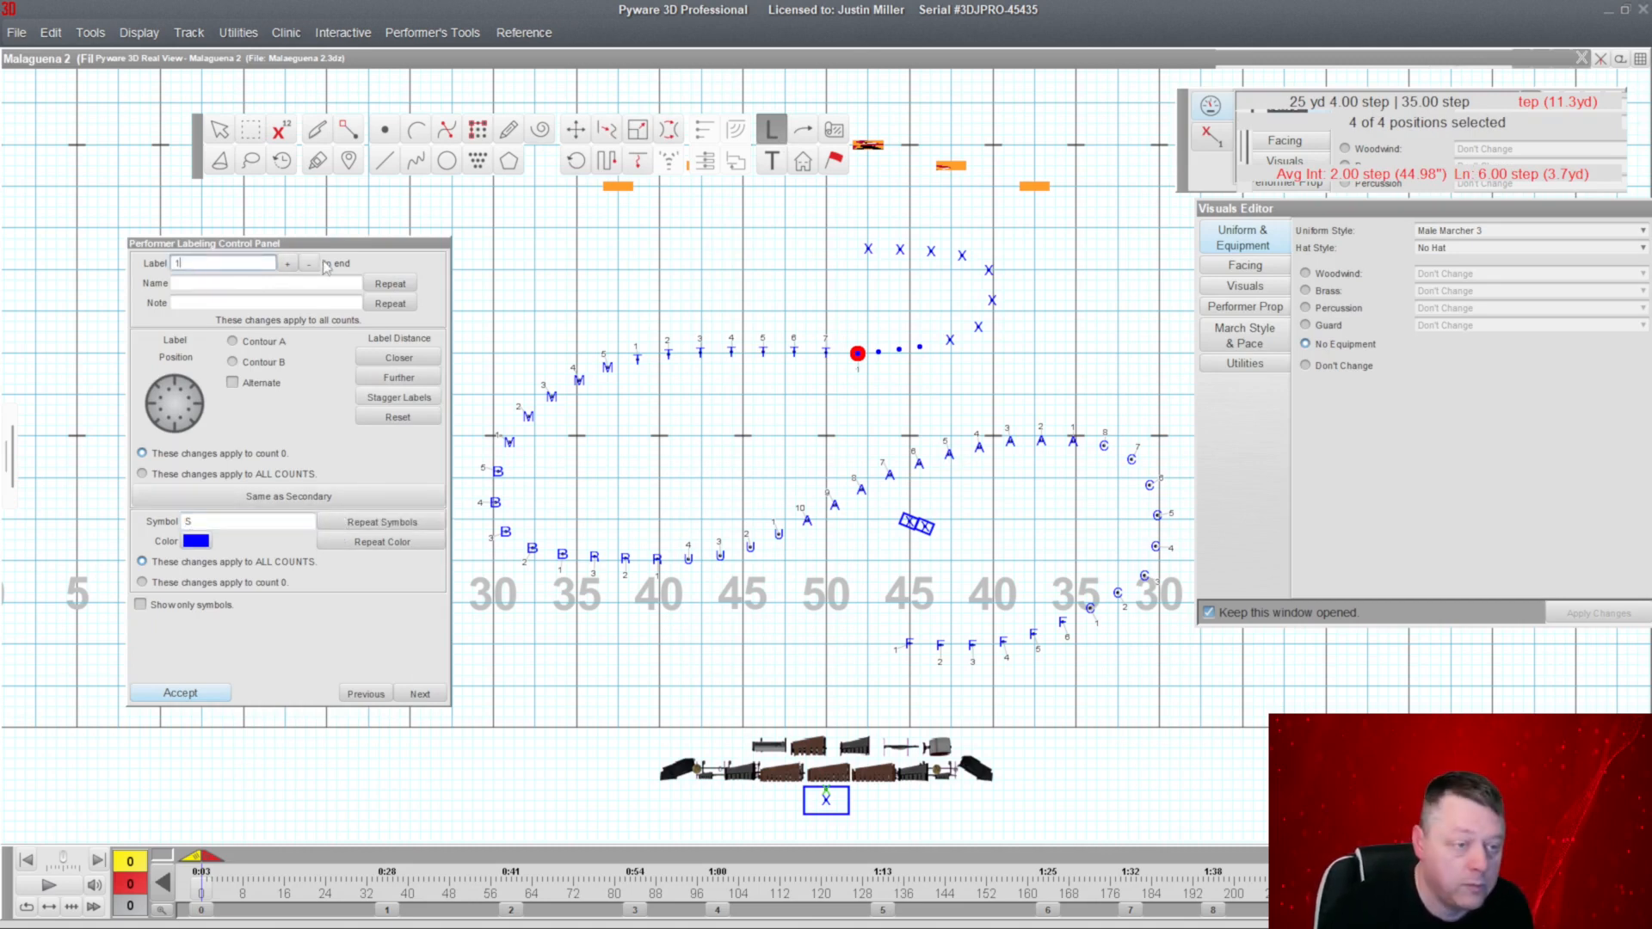
left_click(287, 263)
left_click(508, 61)
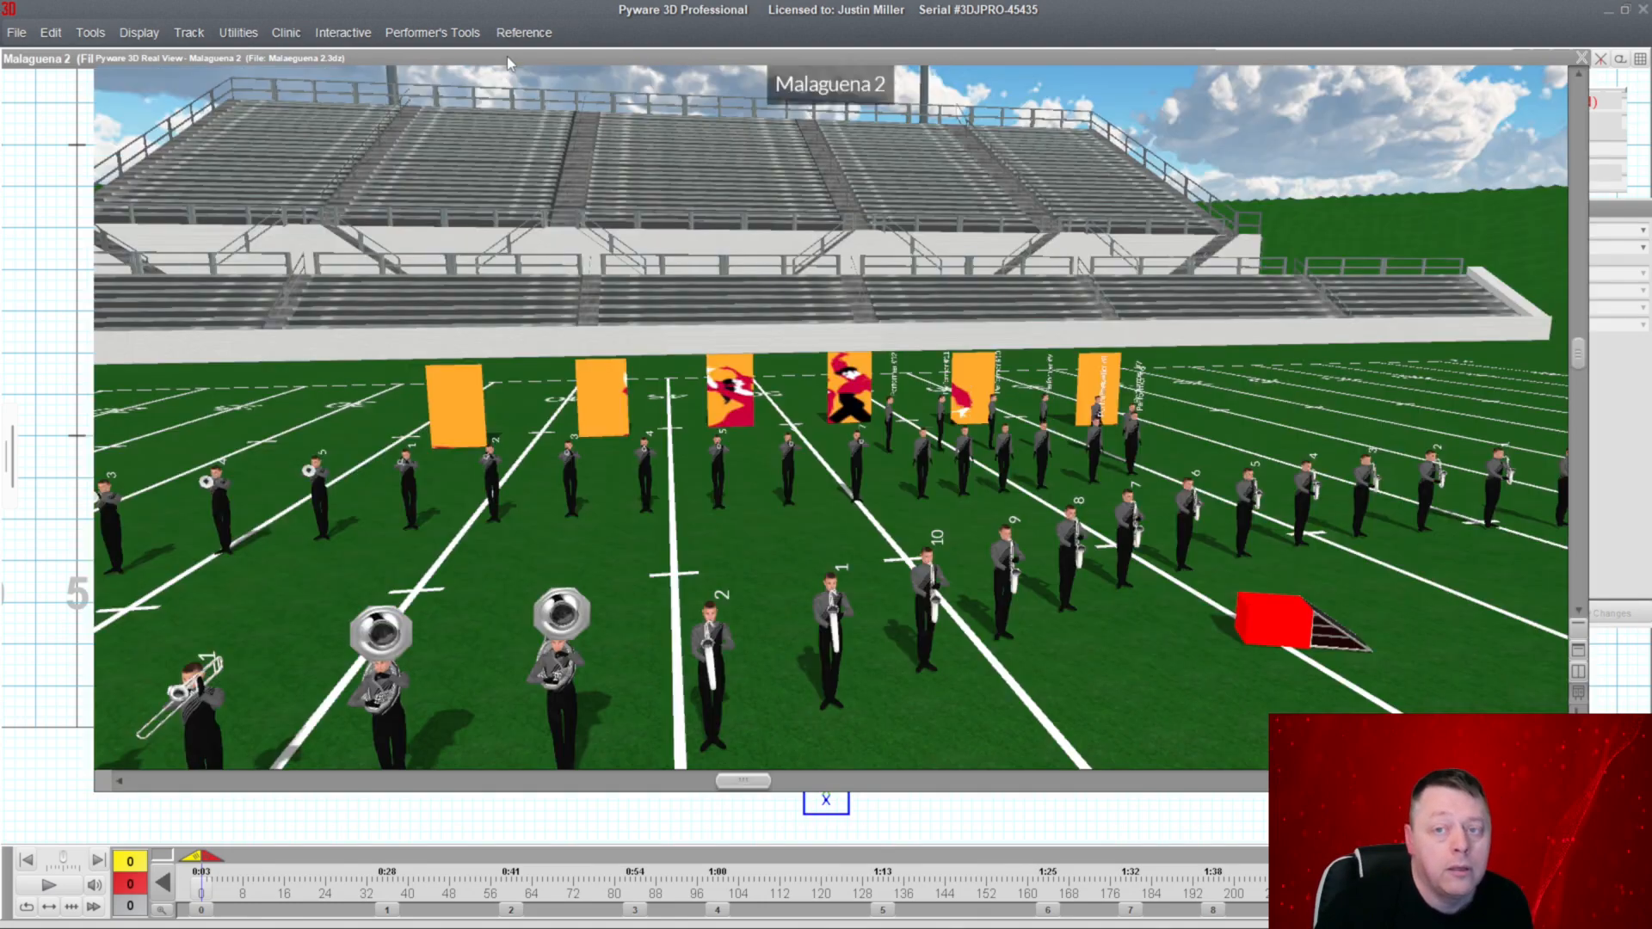
left_click(508, 55)
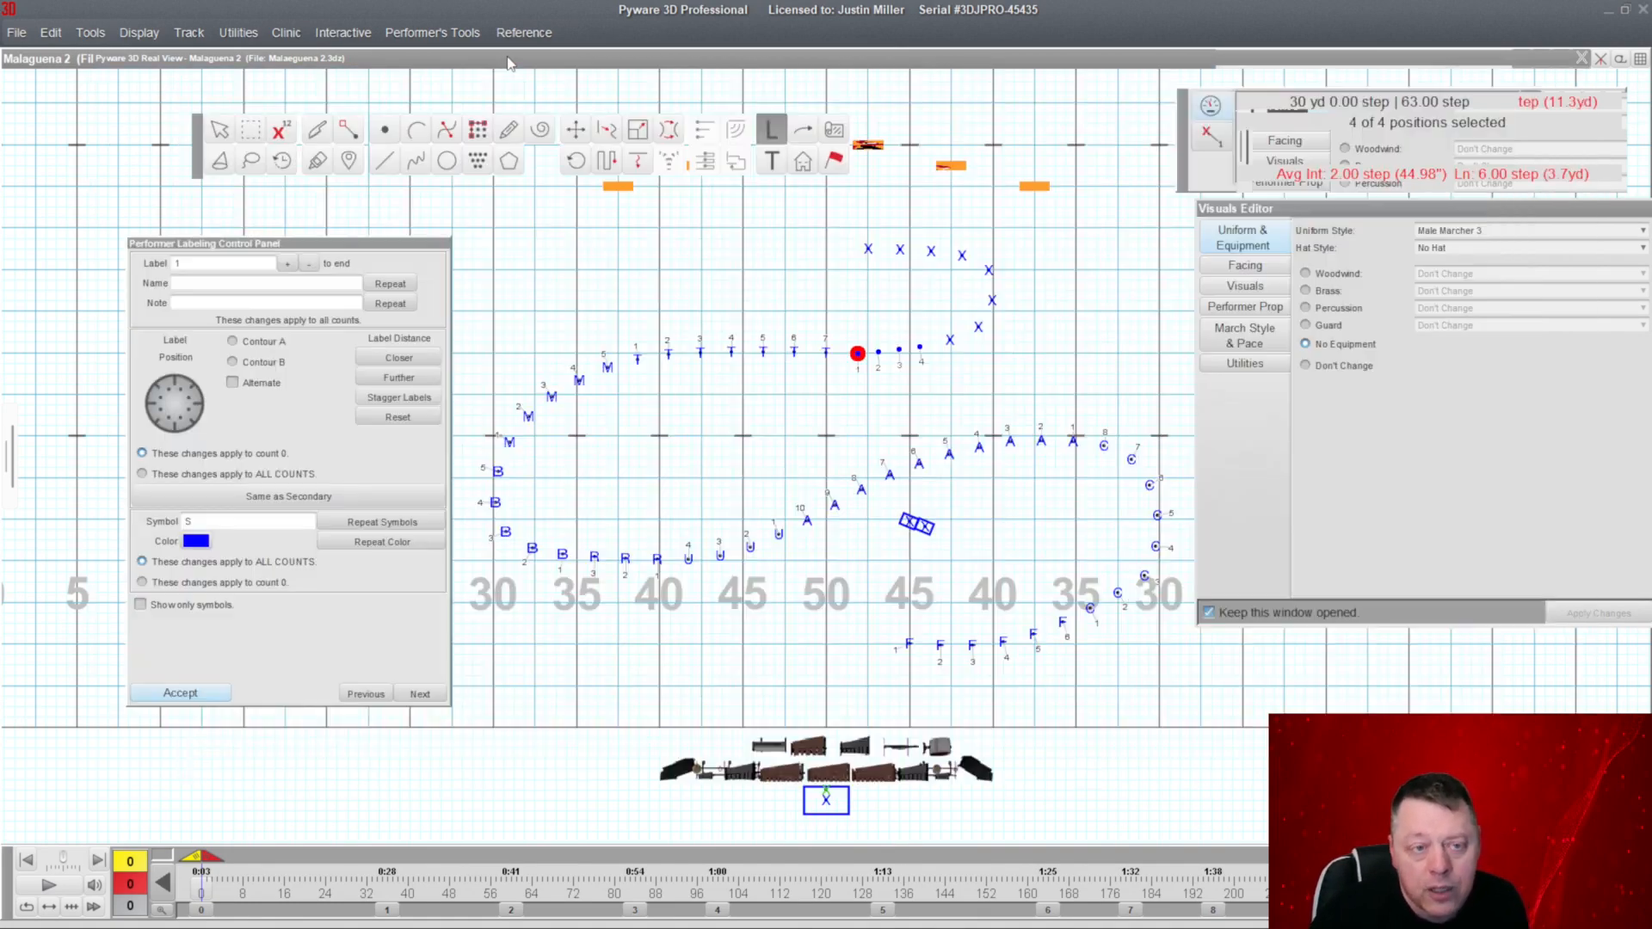
left_click(178, 695)
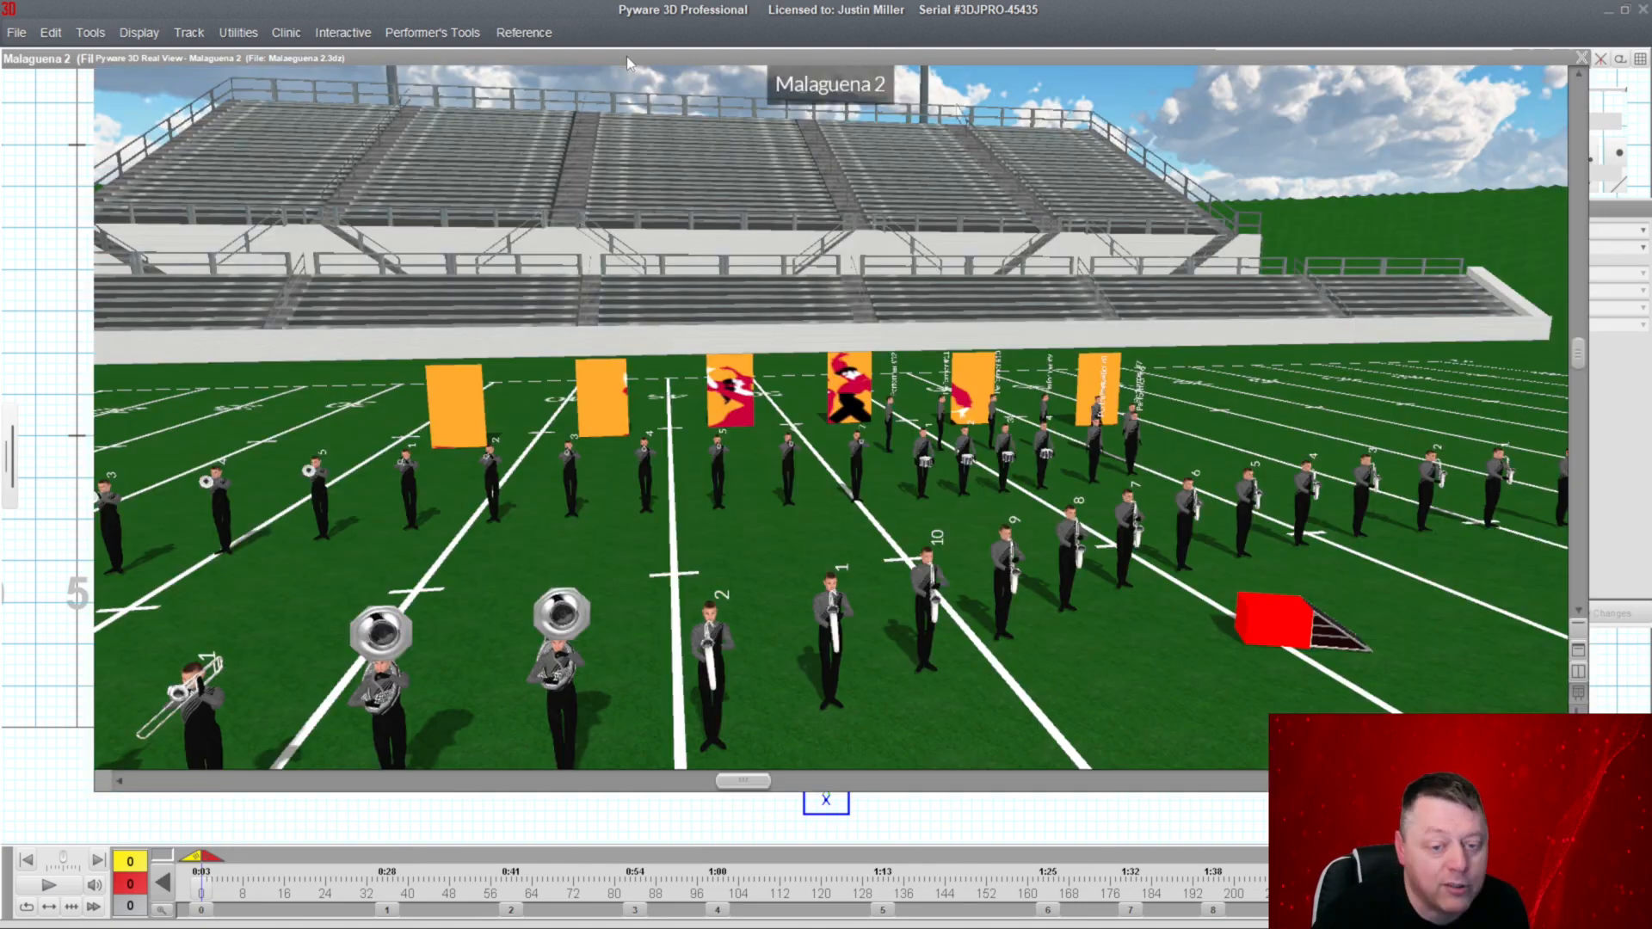
left_click(626, 55)
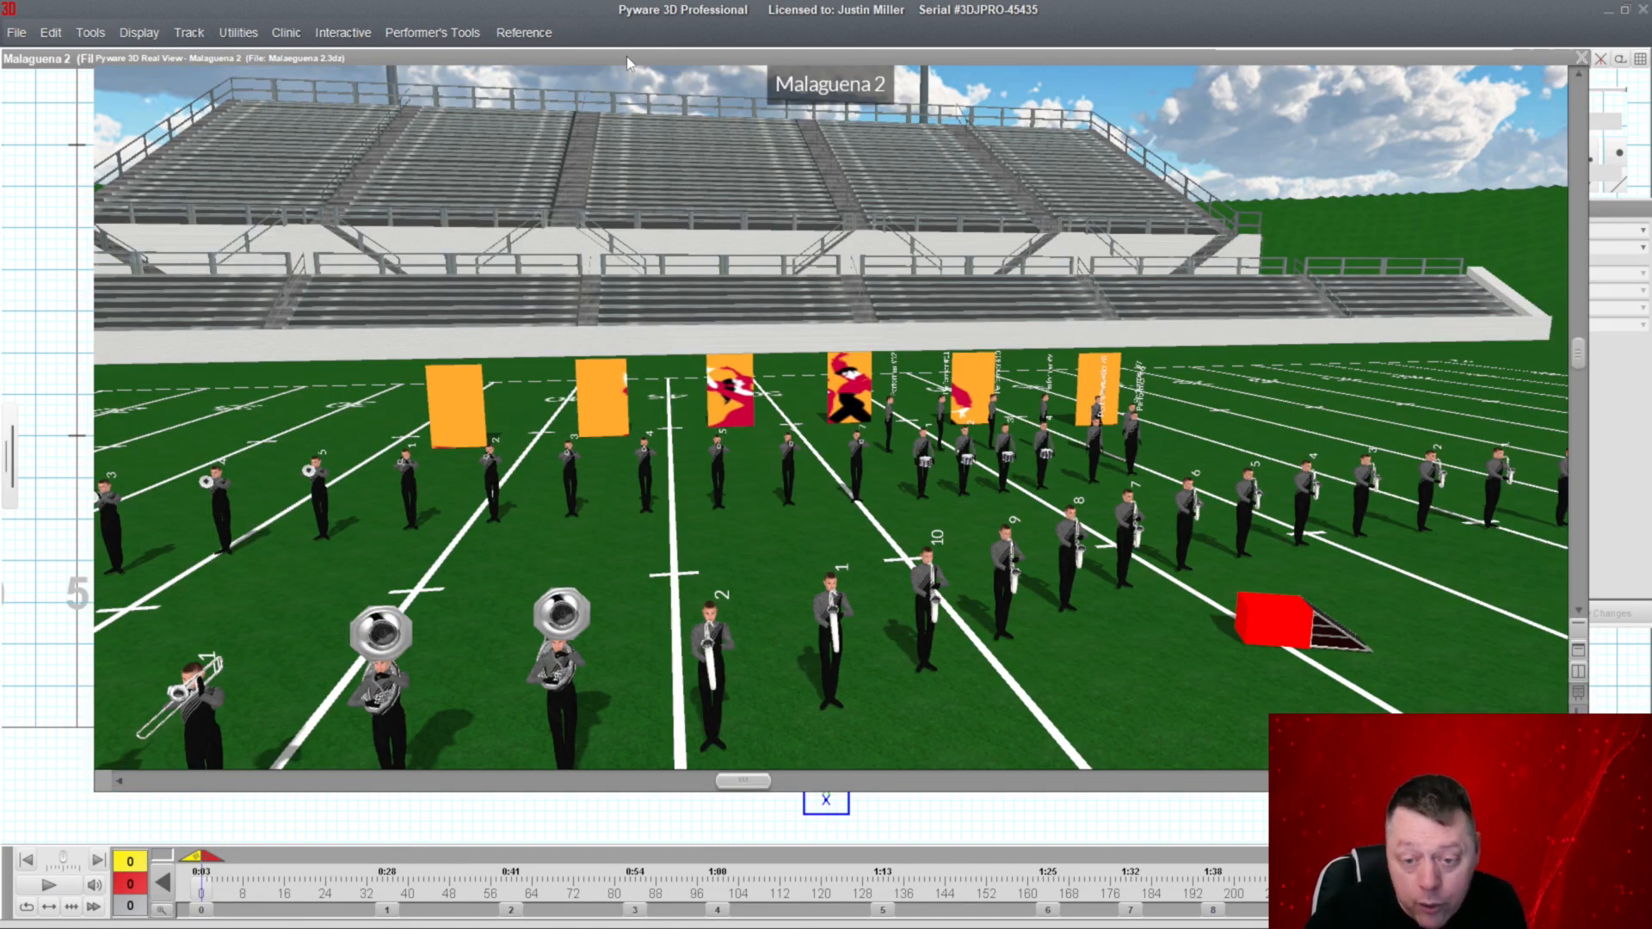
left_click(627, 55)
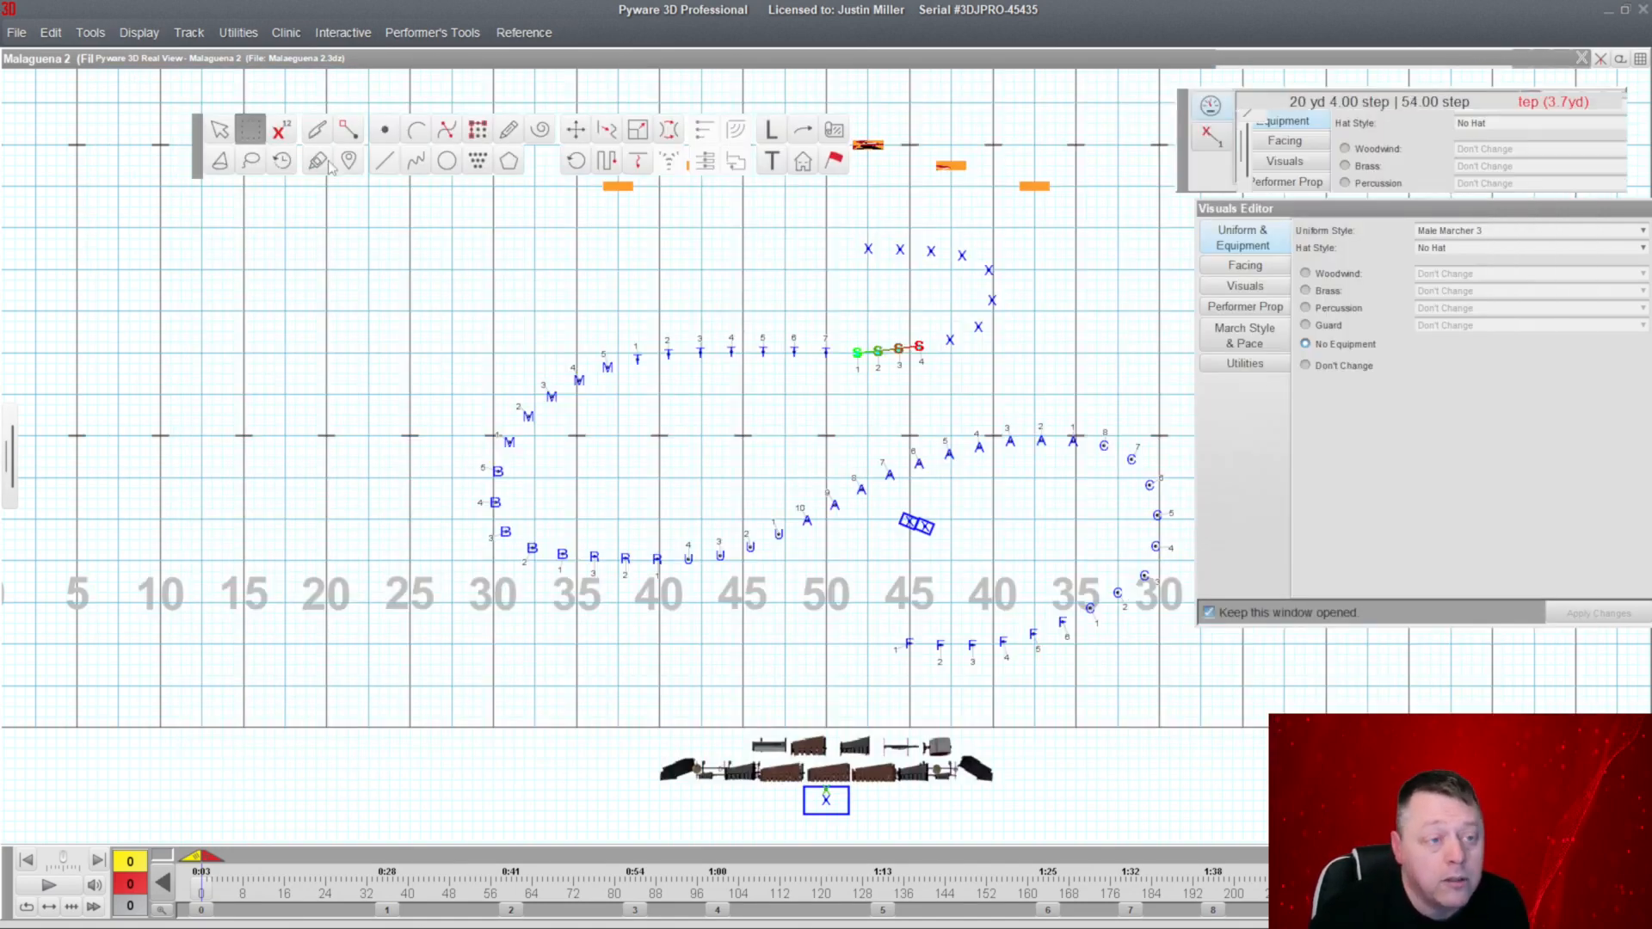
Give the three performers beyond the snares the symbol Q and sequential labels 1 to 3, and check them in the 3D view.
left_click(252, 161)
mouse_move(932, 329)
left_mouse_down()
mouse_move(1021, 321)
mouse_move(987, 282)
mouse_move(932, 330)
left_mouse_up()
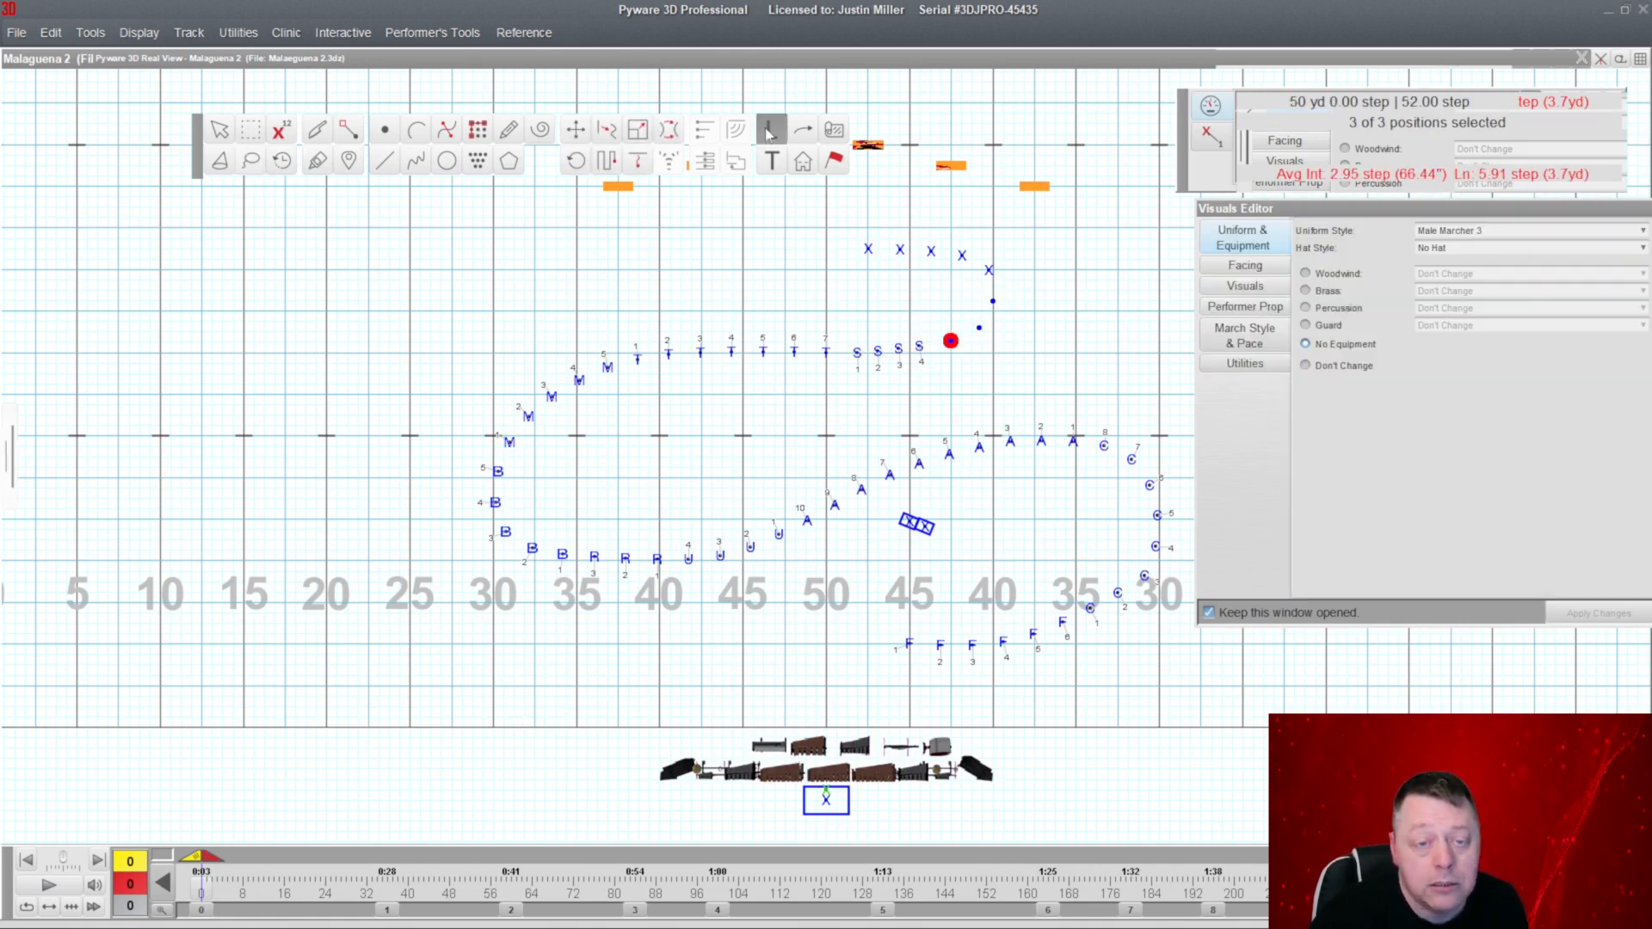
left_click(769, 131)
double_click(214, 520)
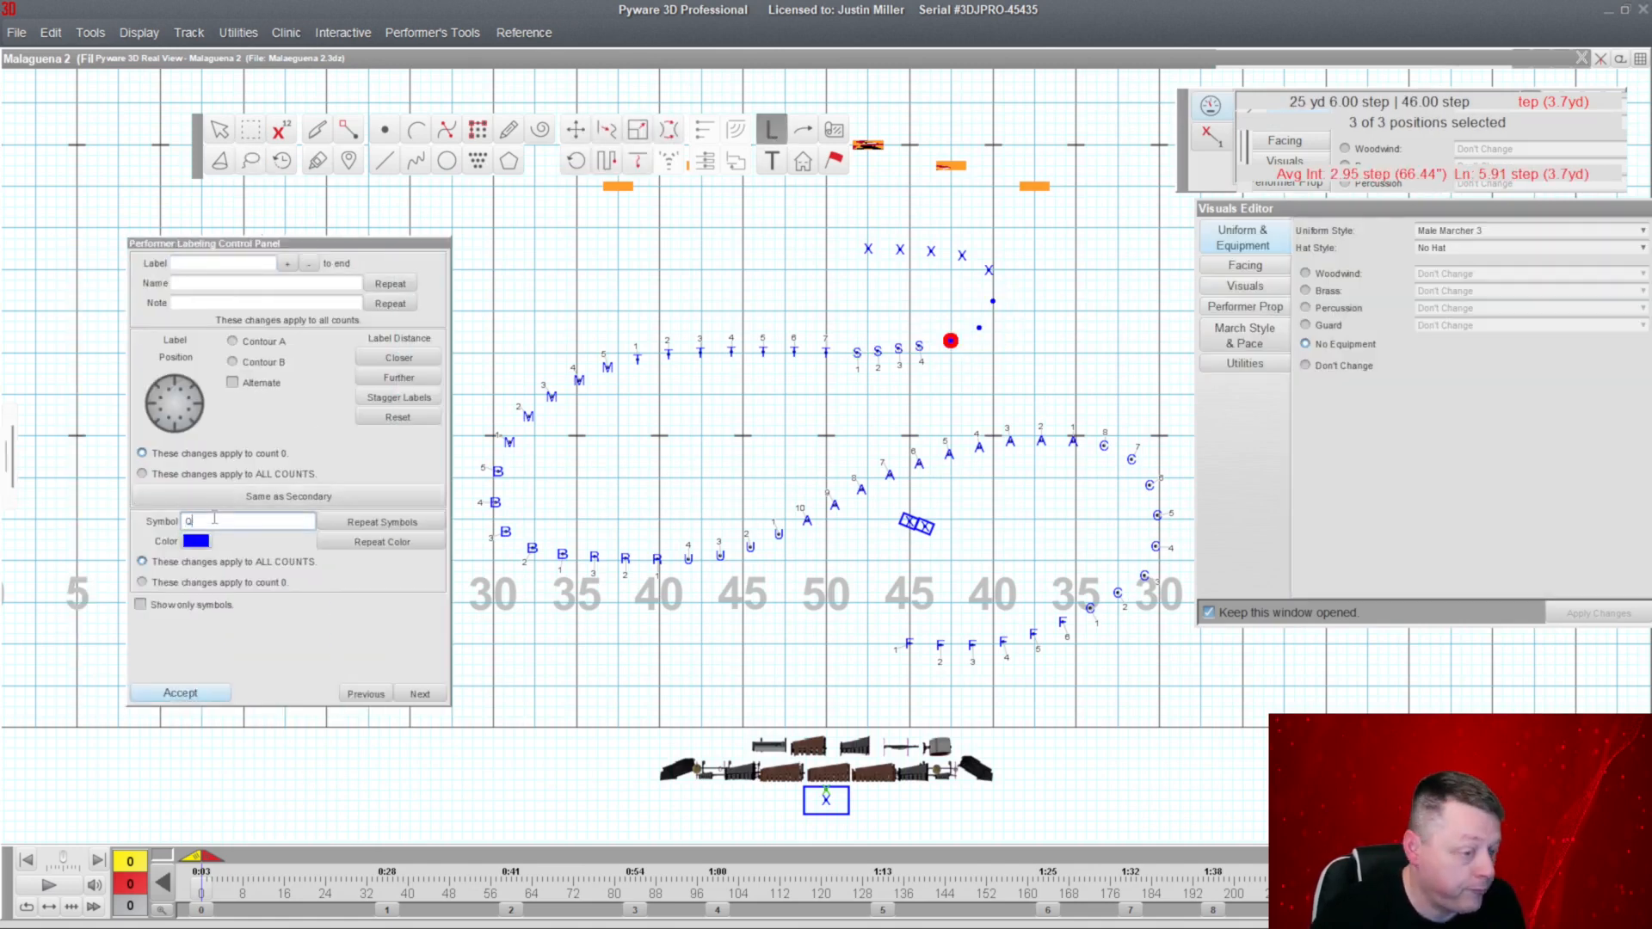
left_click(206, 264)
type("1")
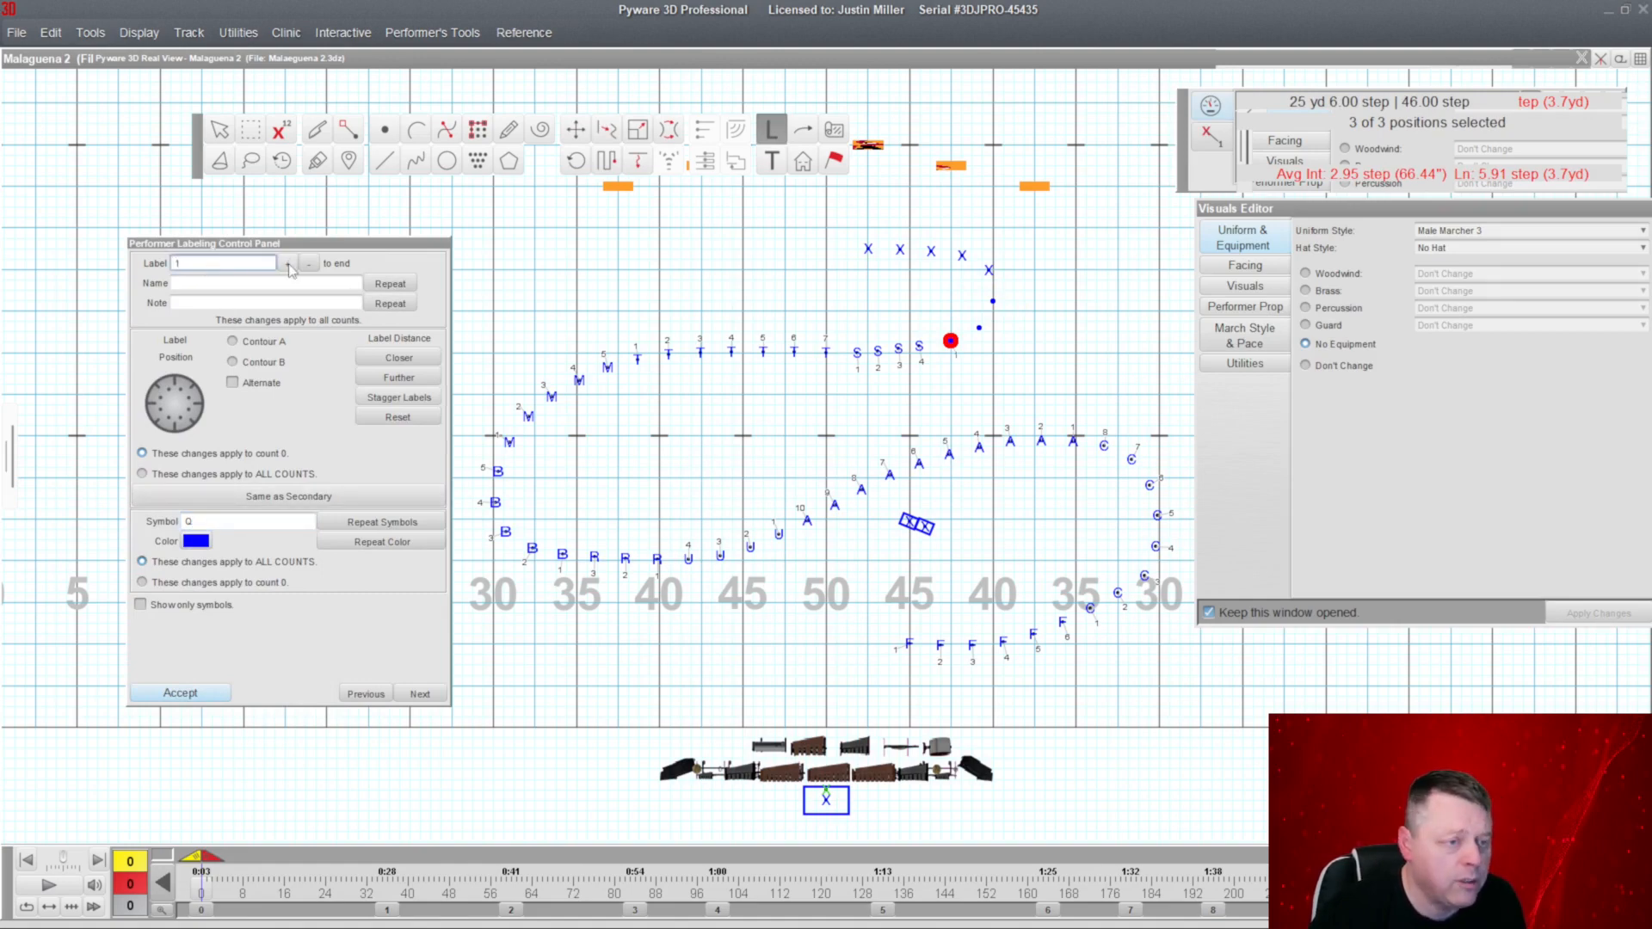
left_click(199, 694)
left_click(623, 62)
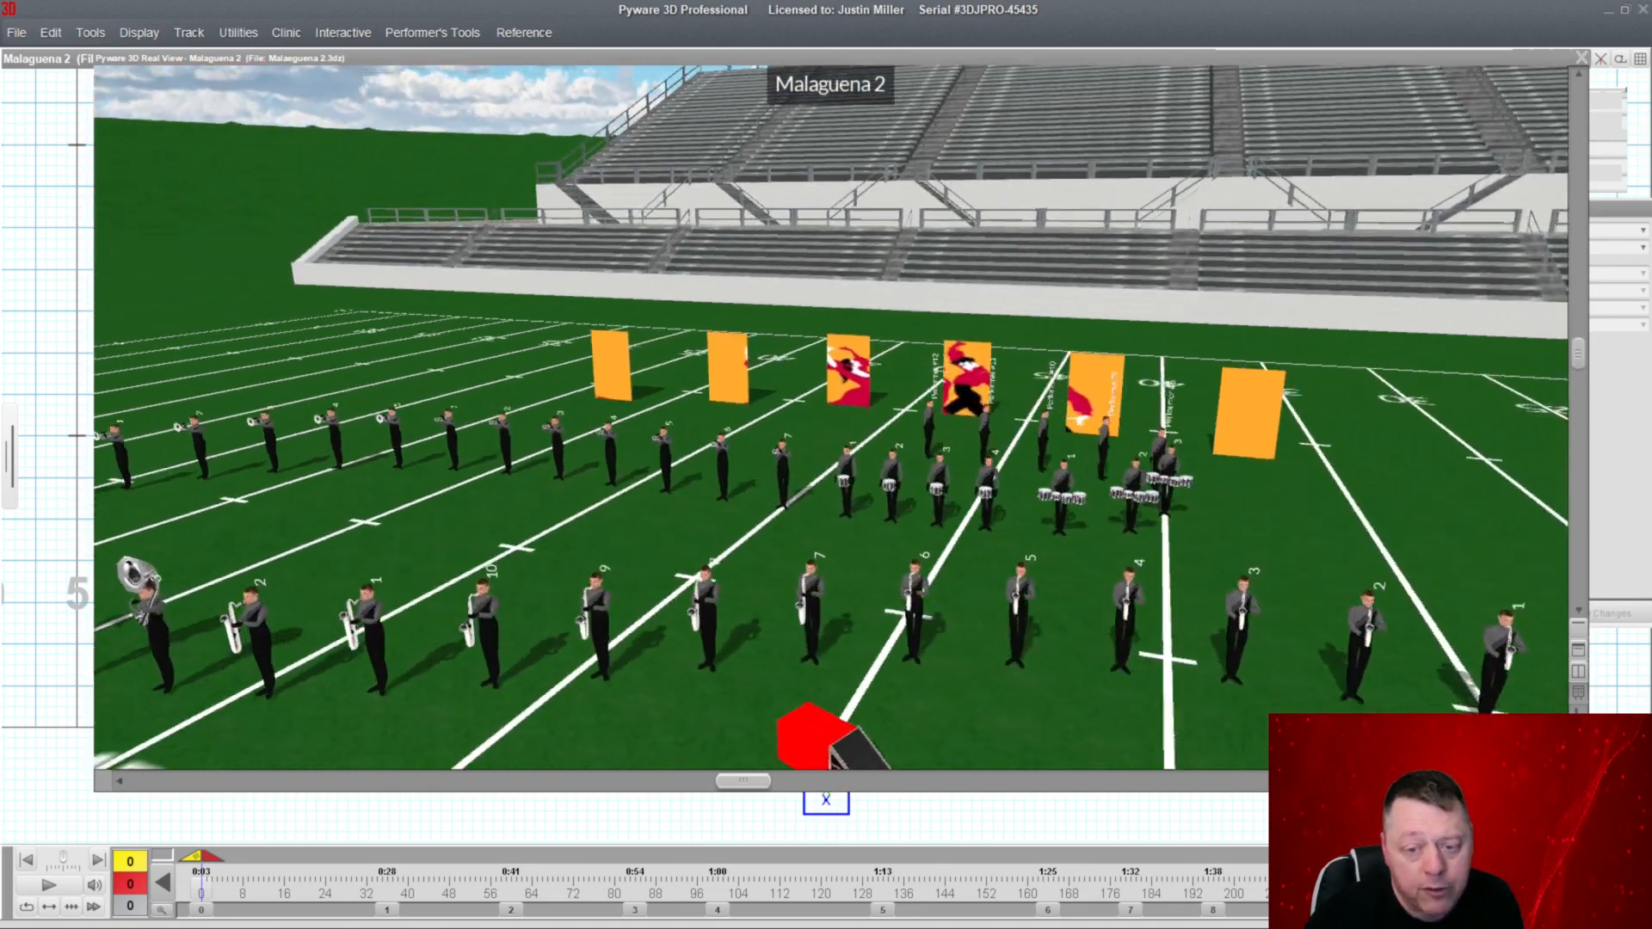
left_click_drag(826, 421, 944, 383)
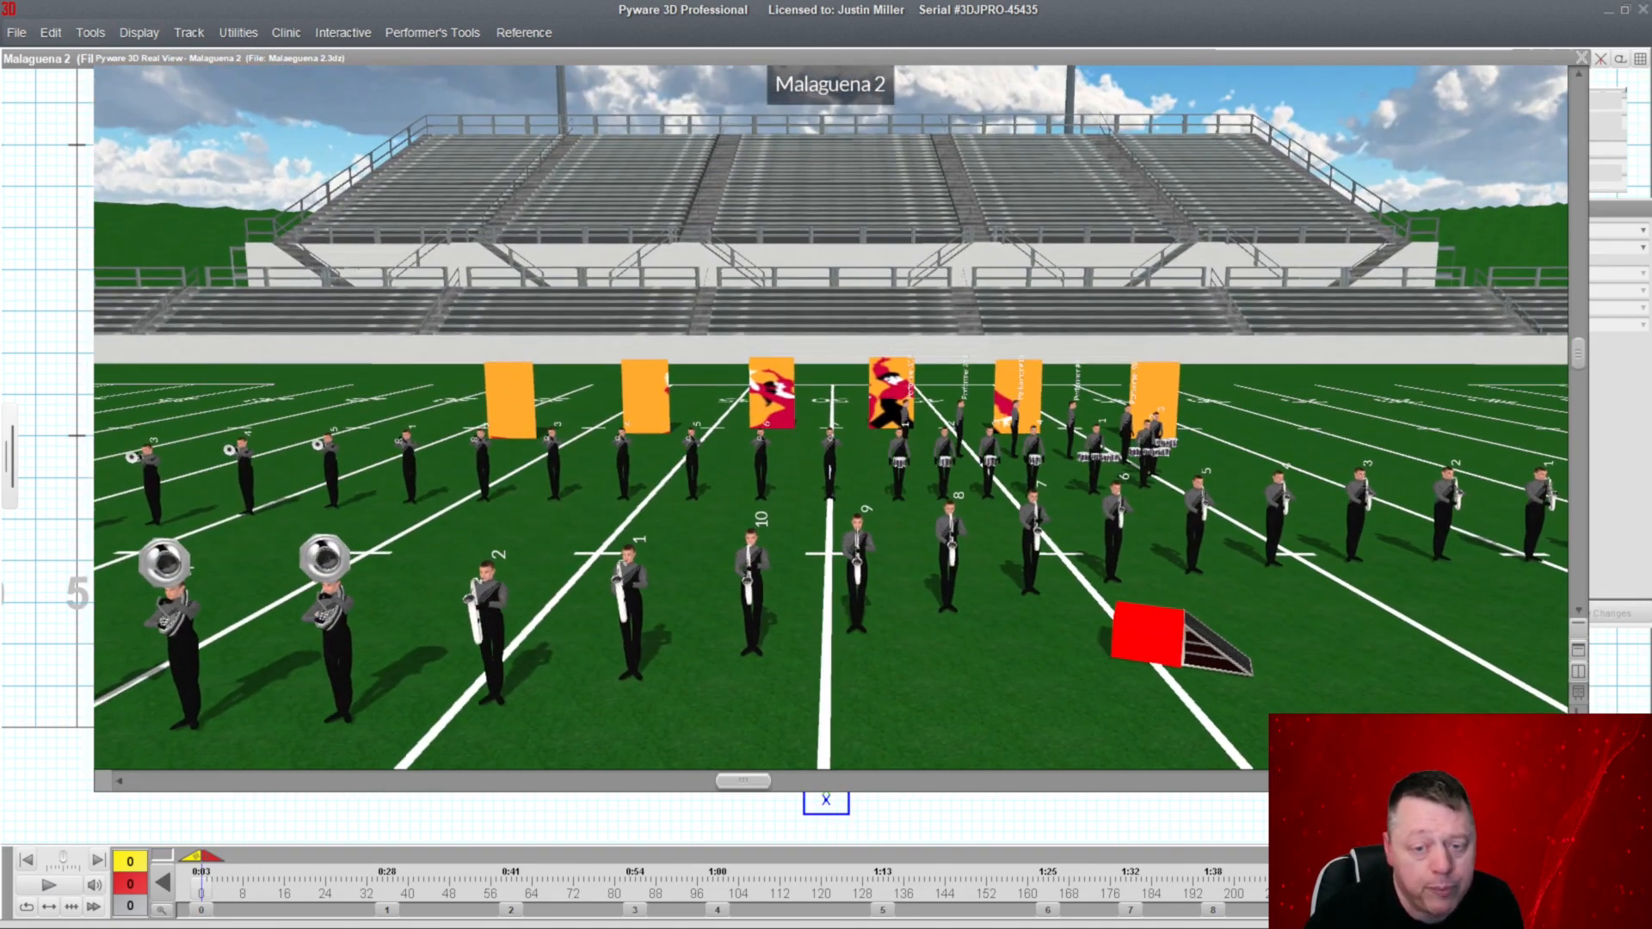
double_click(907, 61)
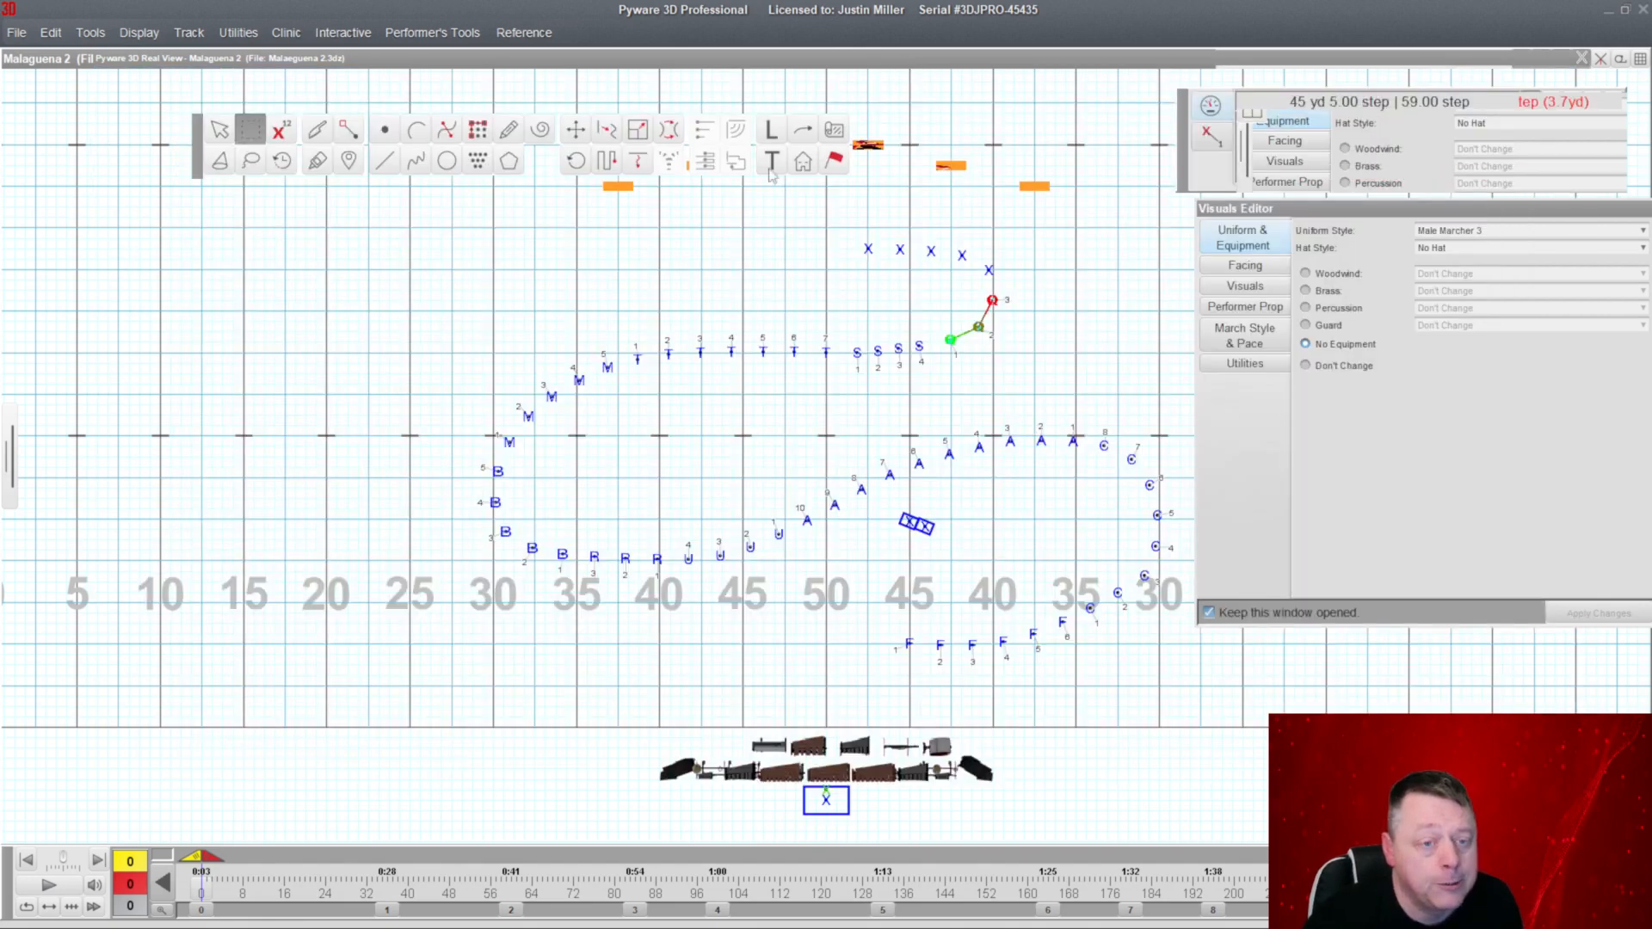
Give the five remaining X performers at the end of the curve the symbol D and sequential labels 1 to 5.
left_click(250, 161)
mouse_move(994, 280)
left_mouse_down()
mouse_move(849, 214)
mouse_move(990, 283)
left_mouse_up()
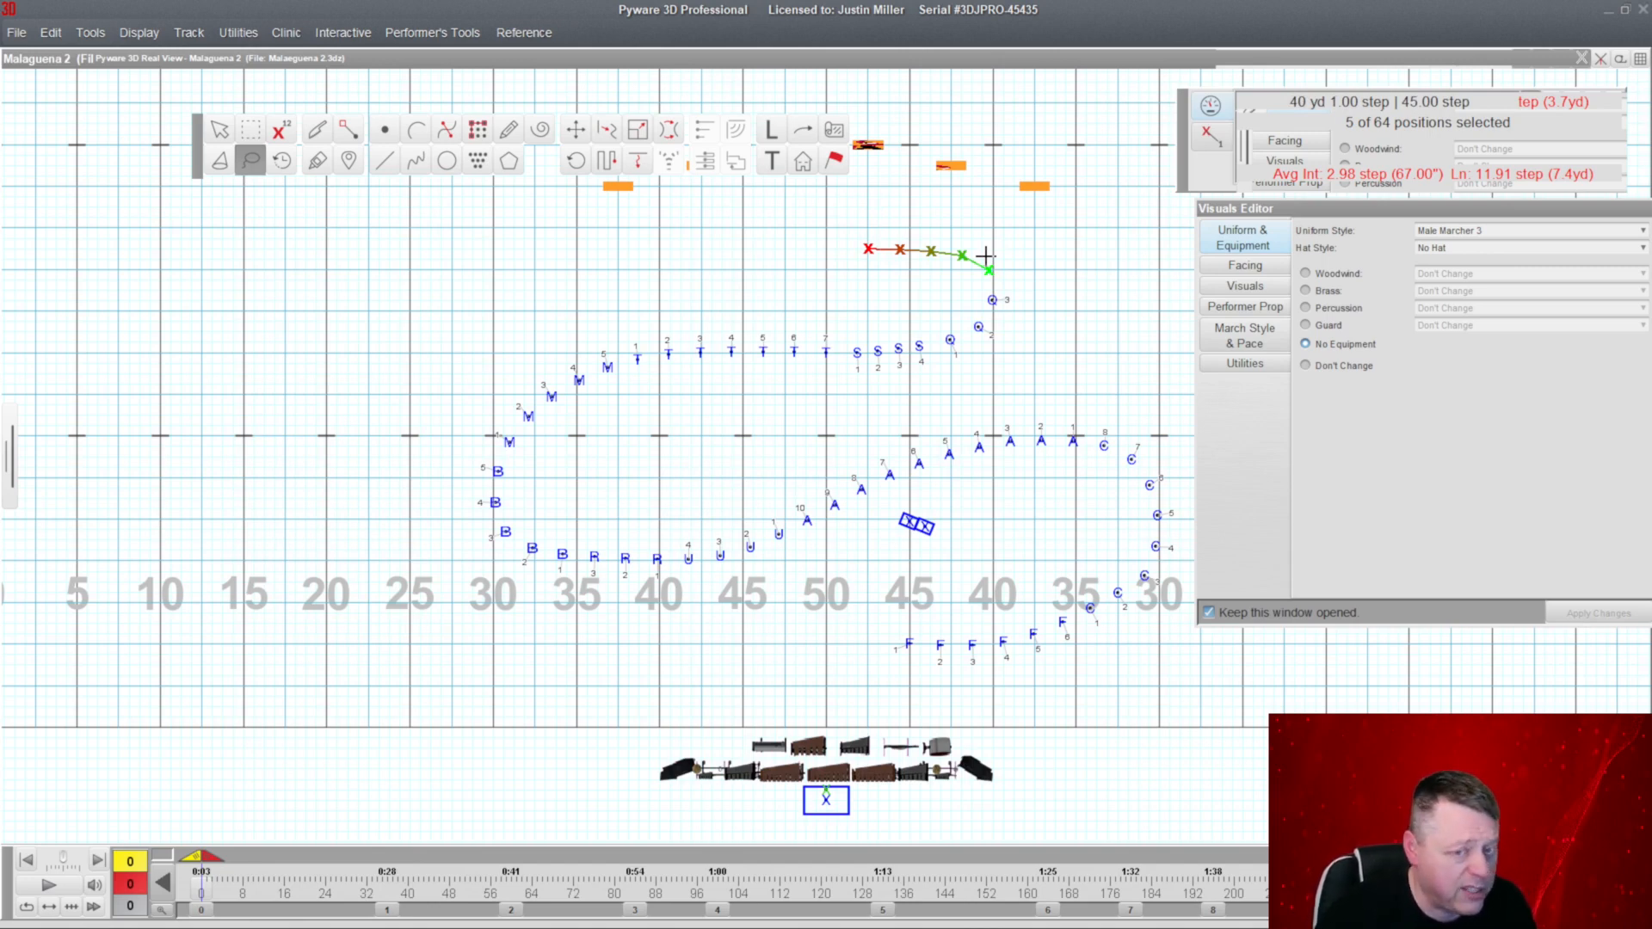
left_click(772, 130)
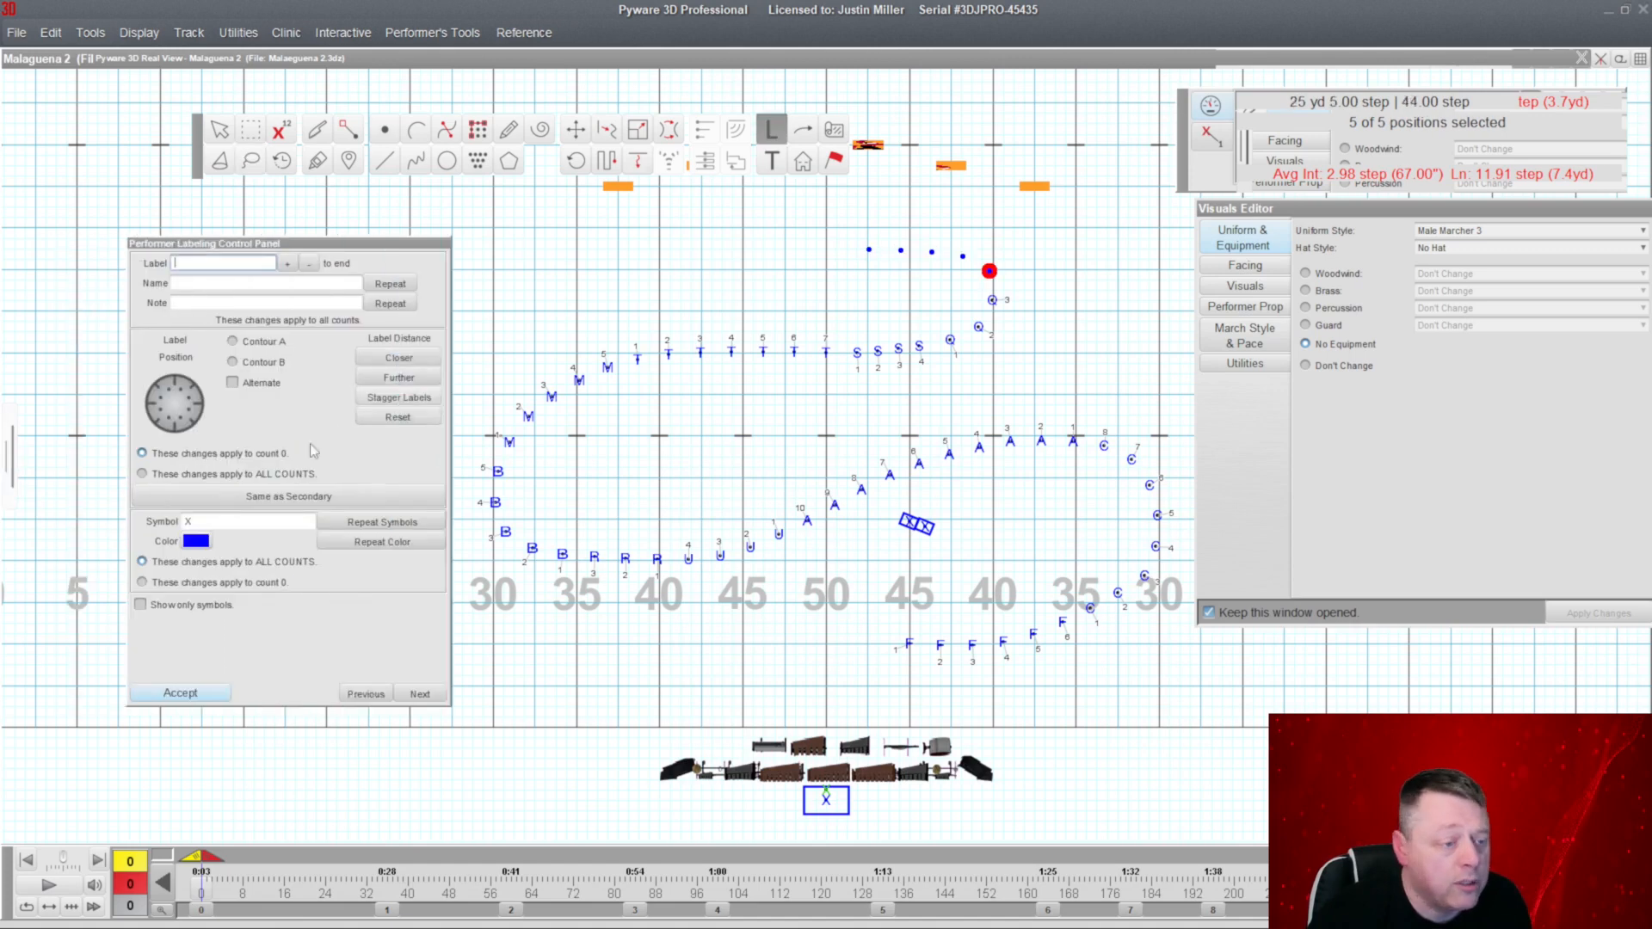
left_click(202, 520)
type("d")
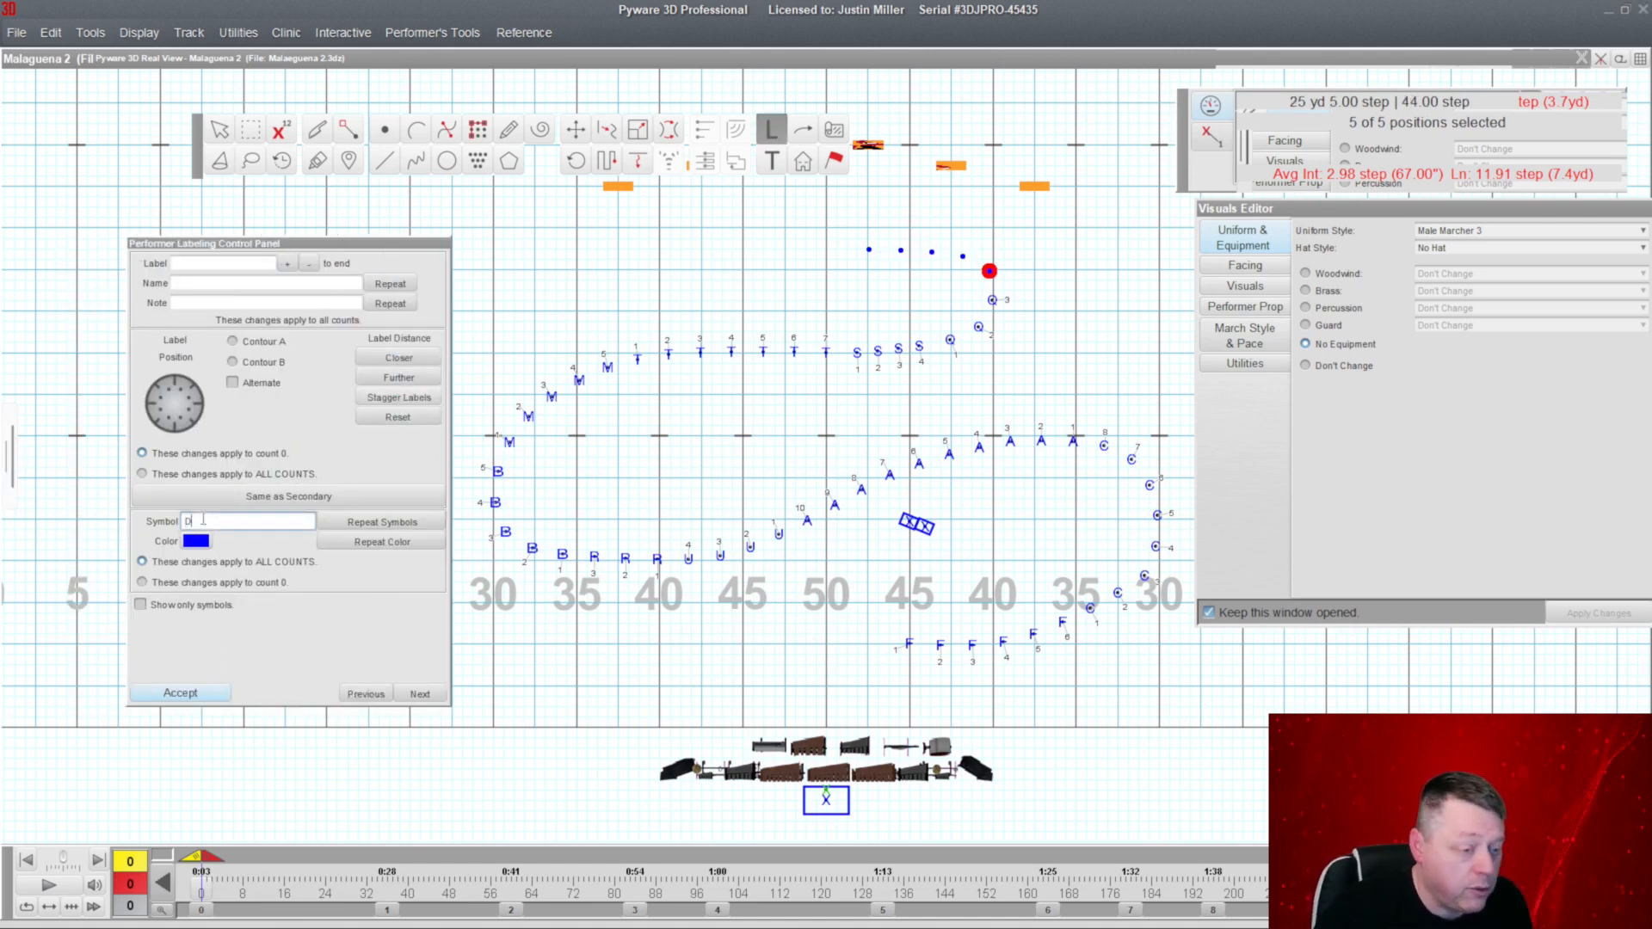
left_click(232, 263)
type("1")
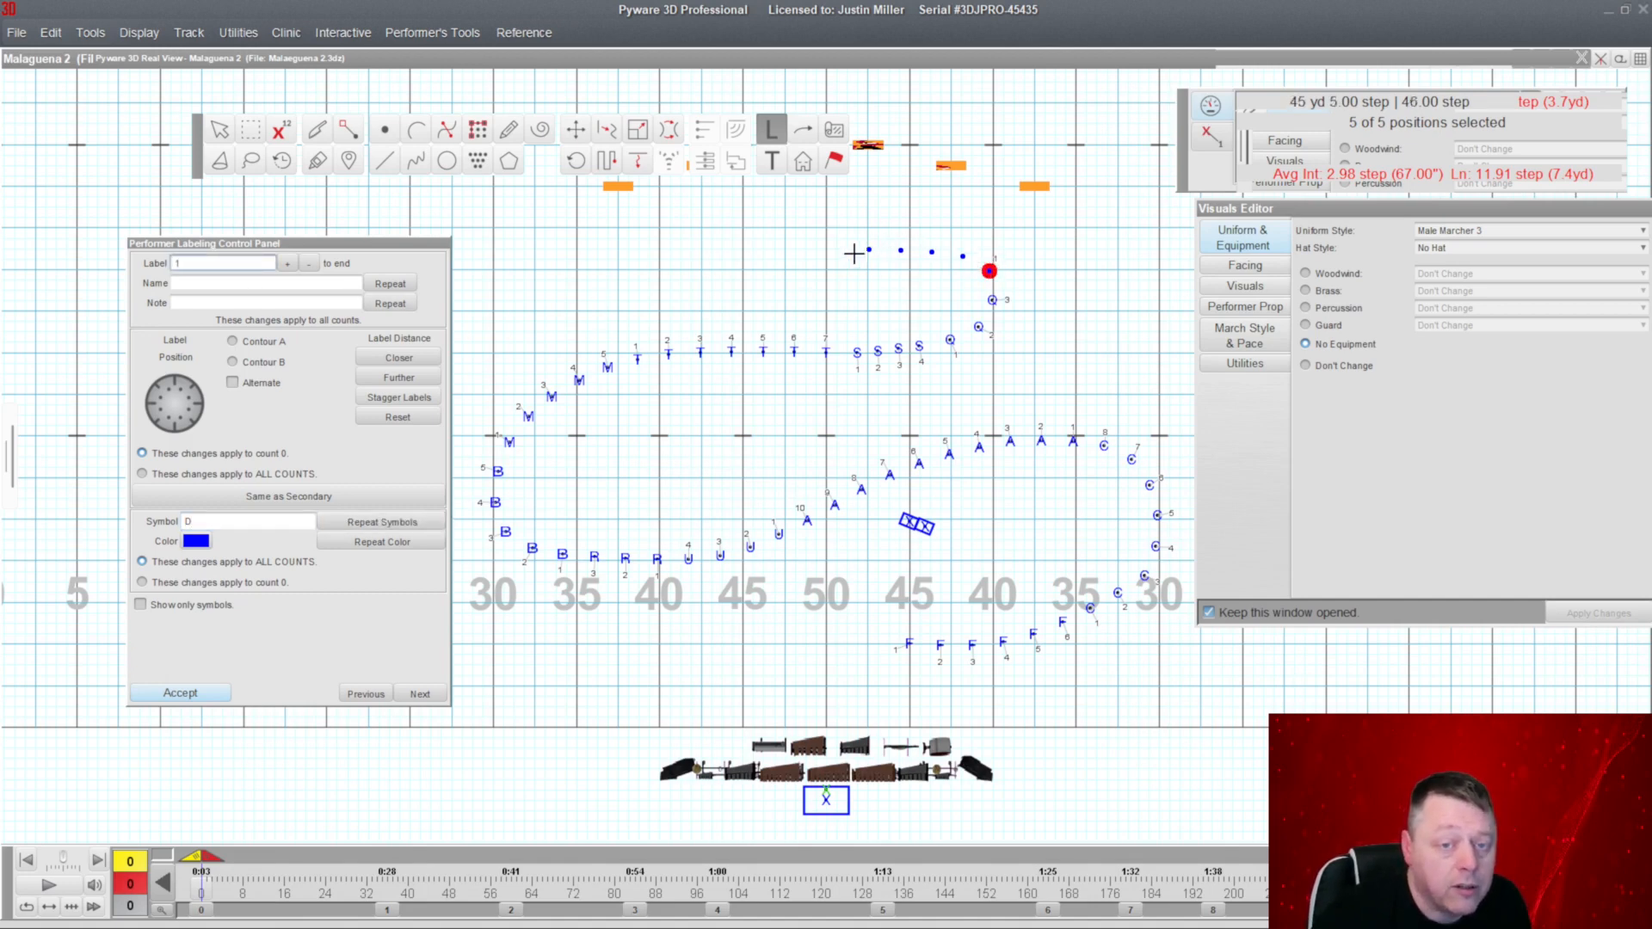
left_click(287, 265)
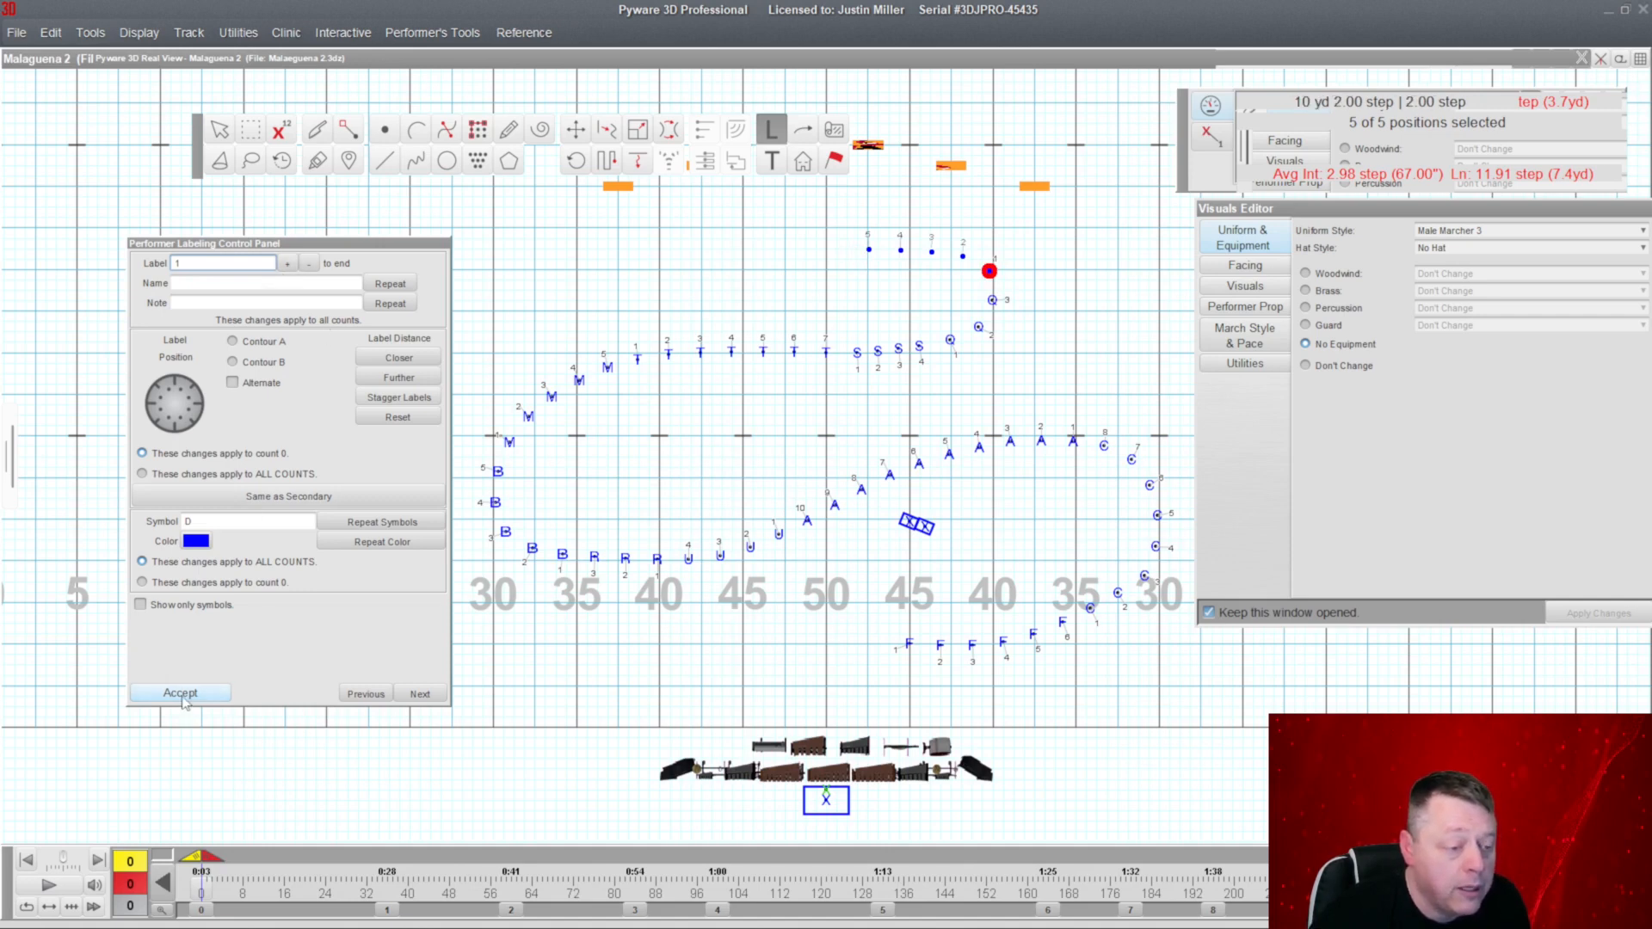
left_click(185, 694)
Check the drumline in the 3D view and assign Bass Drum 2 as the percussion equipment of performer D2.
double_click(566, 62)
left_click_drag(568, 207, 534, 318)
left_click_drag(1031, 280, 1047, 279)
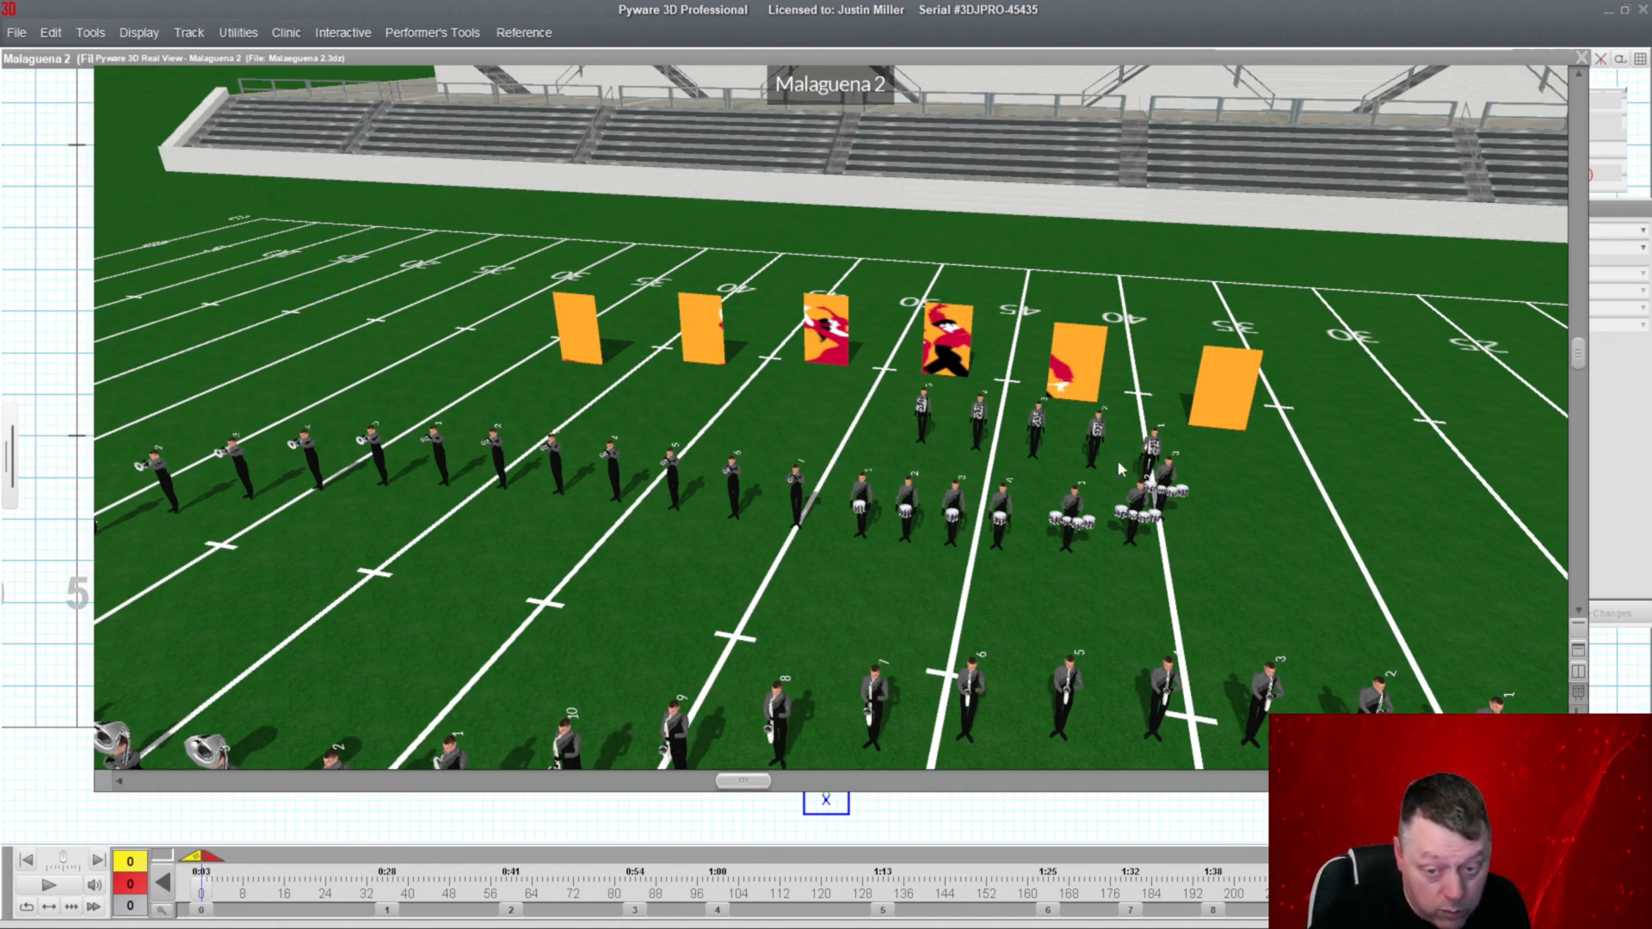
left_click_drag(1082, 451, 1112, 366)
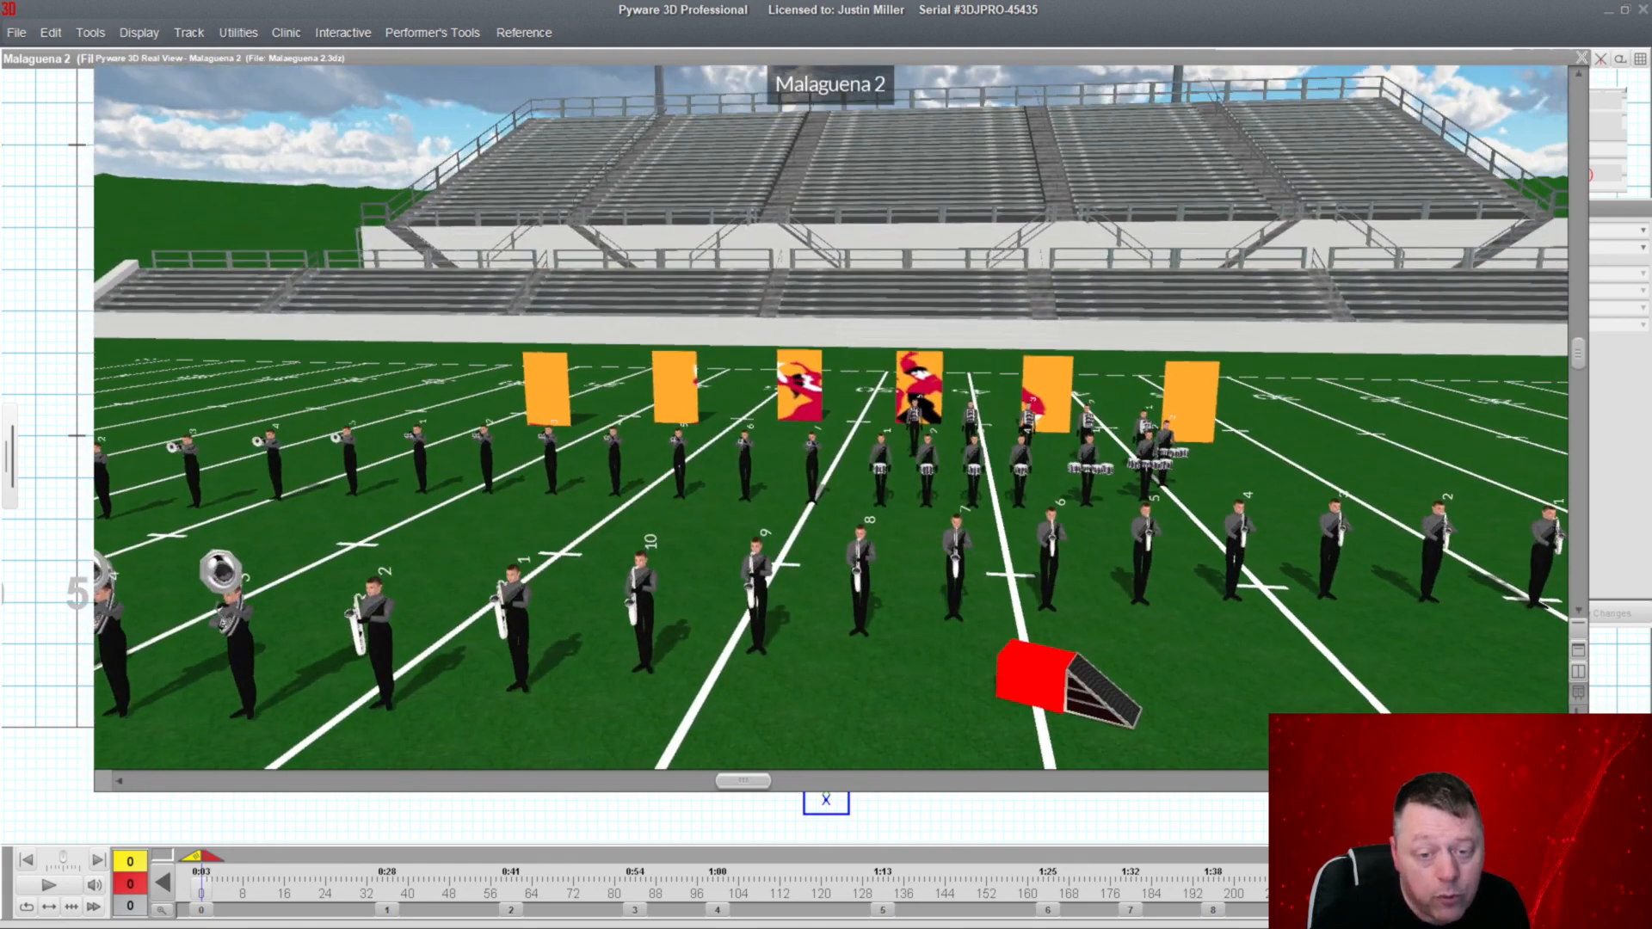
double_click(825, 61)
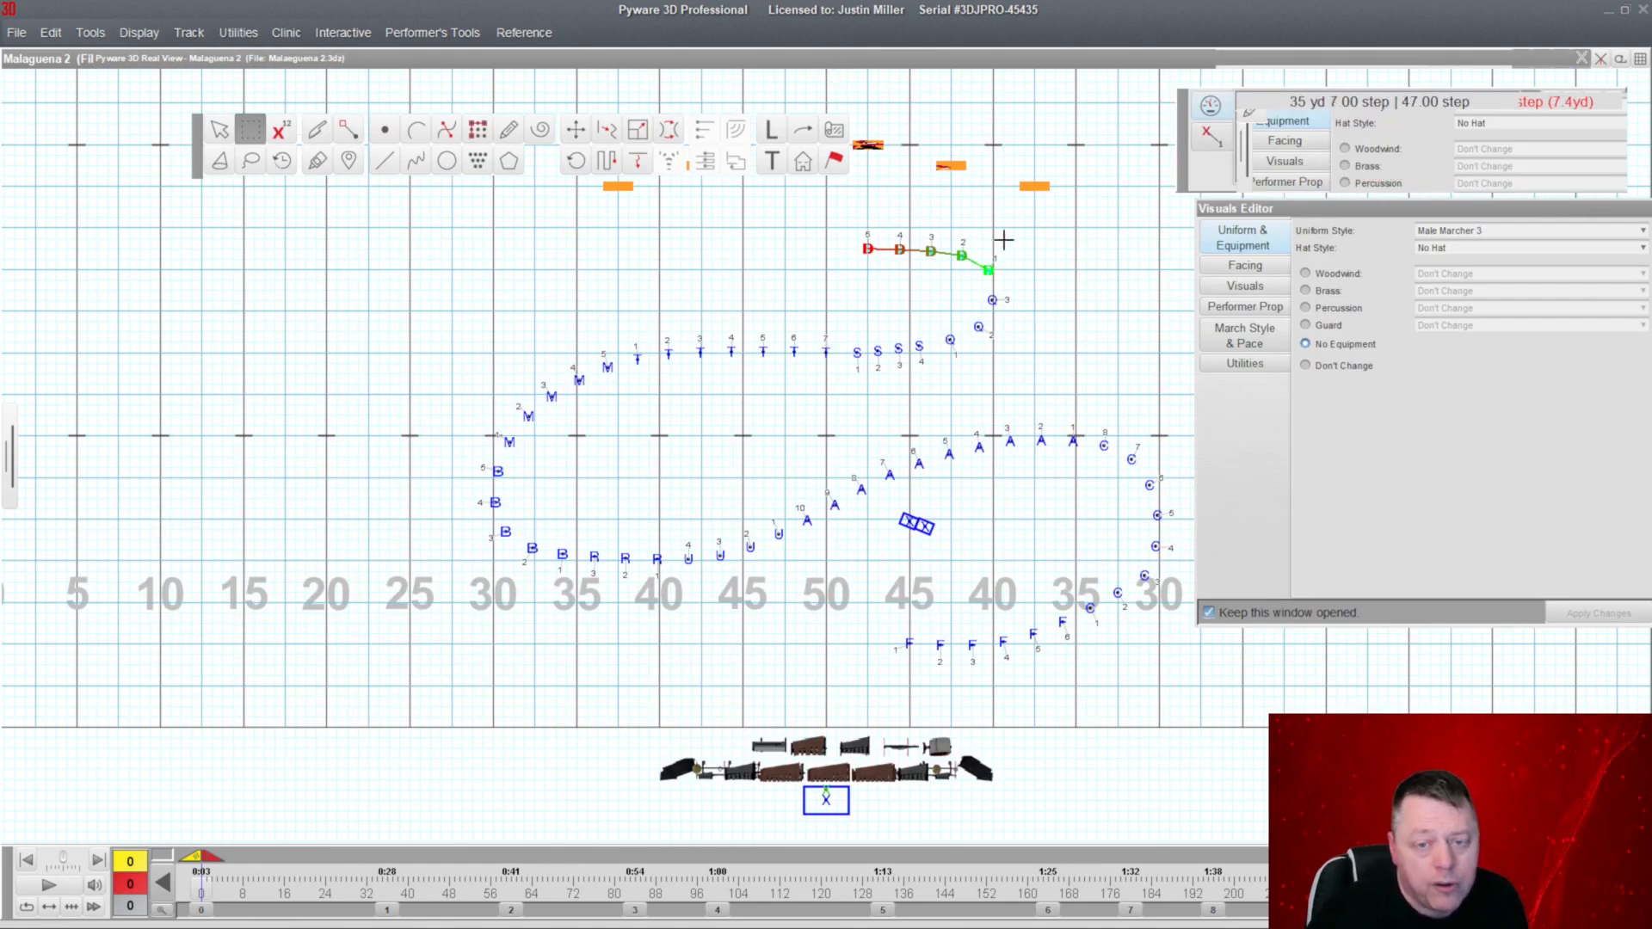
left_click_drag(955, 235, 968, 275)
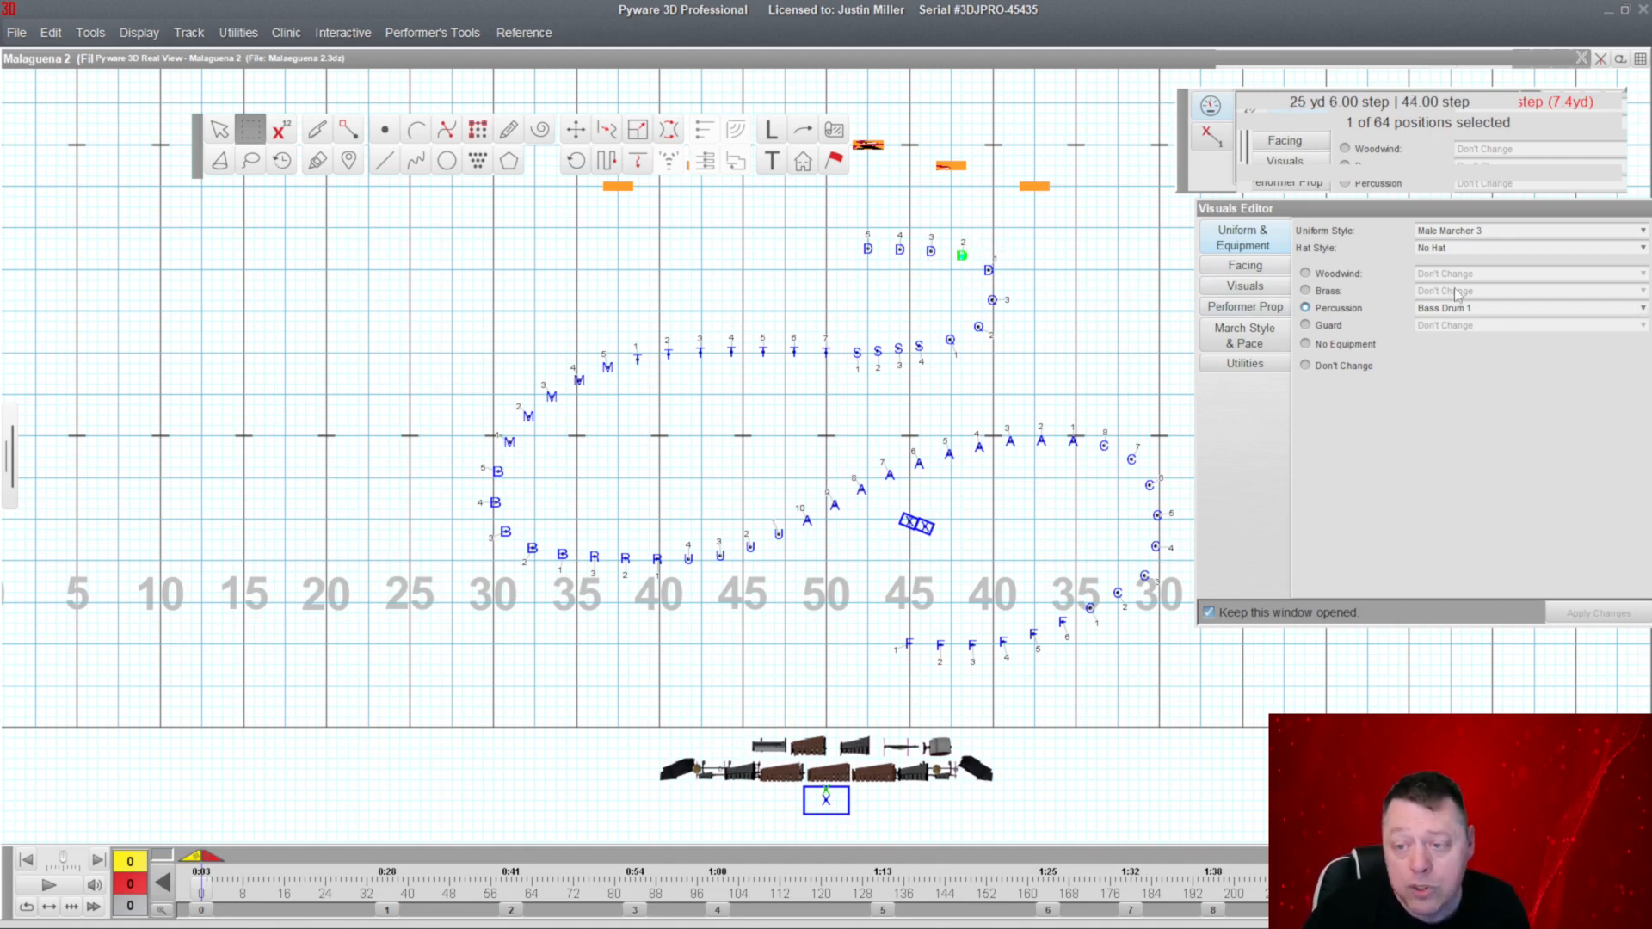
left_click(1486, 312)
left_click(1467, 338)
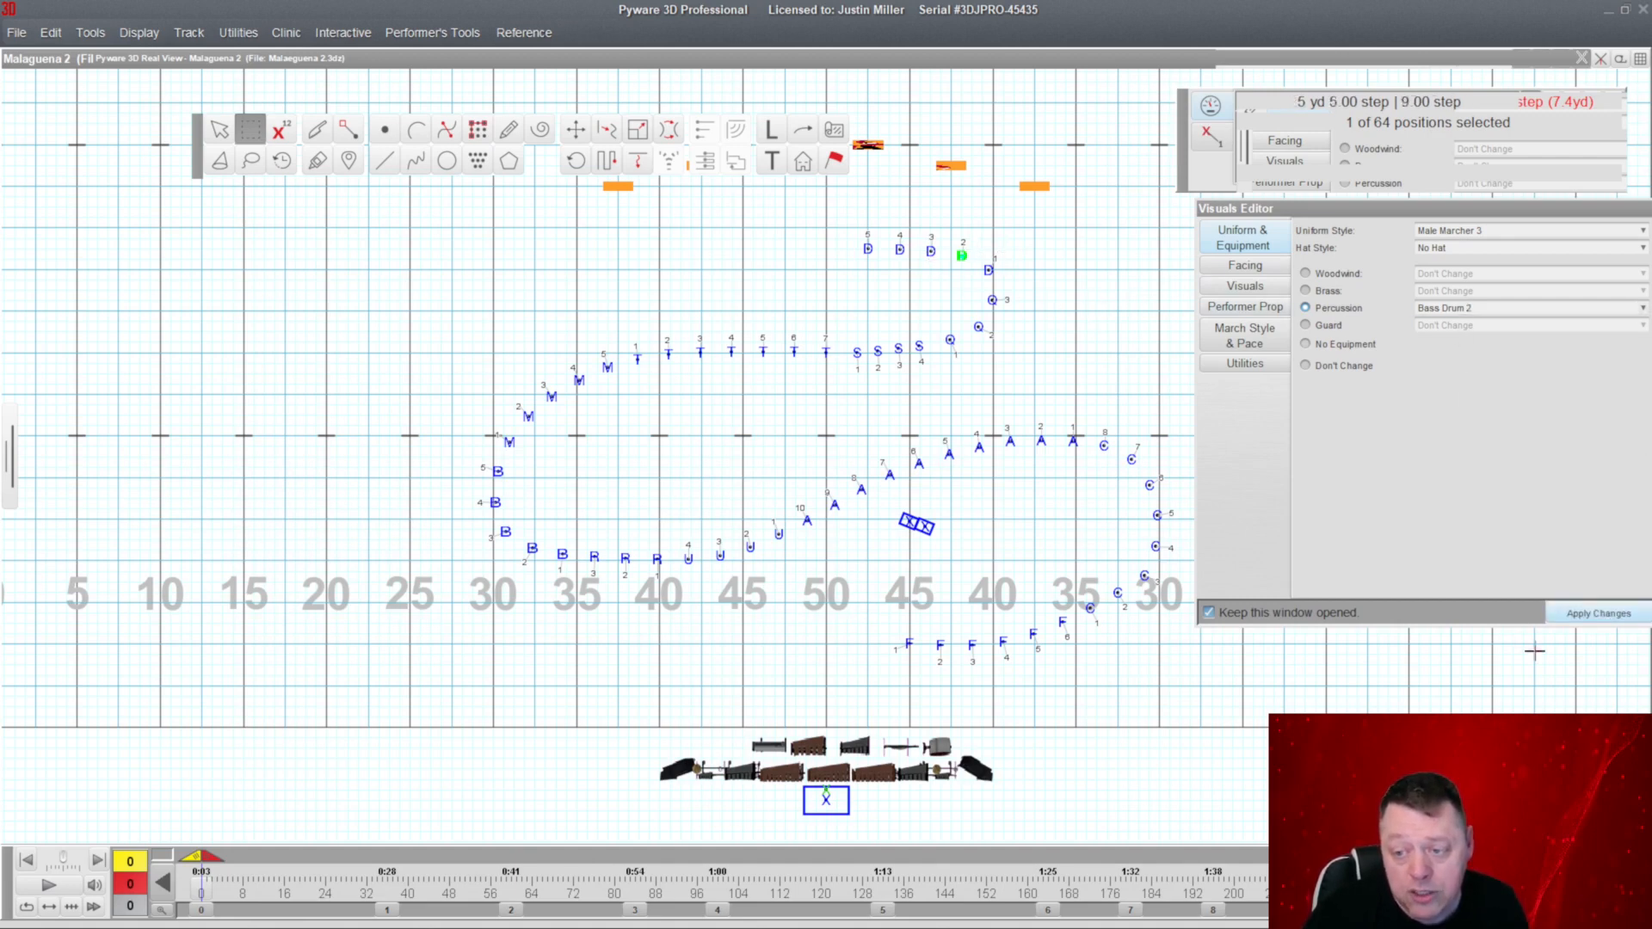
left_click(1575, 625)
Assign Bass Drum 3 to performer D3 and Bass Drum 4 to performer D4.
left_click_drag(922, 238, 951, 275)
left_click(1437, 310)
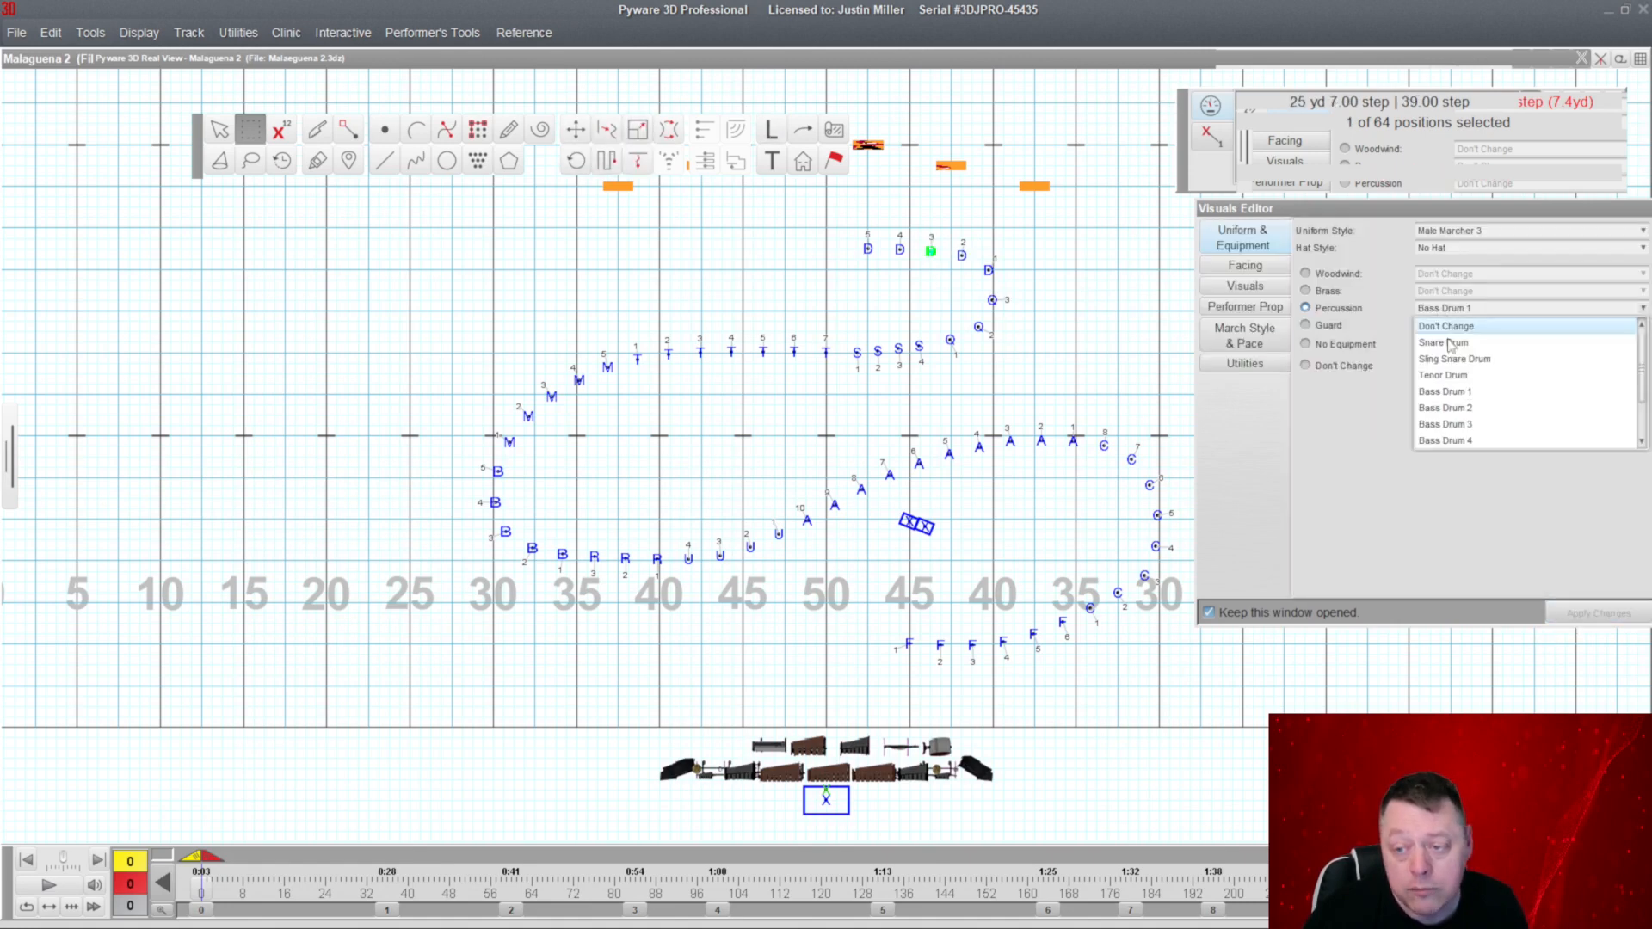
left_click(1463, 425)
left_click(1599, 612)
left_click_drag(896, 223, 927, 291)
left_click(1455, 310)
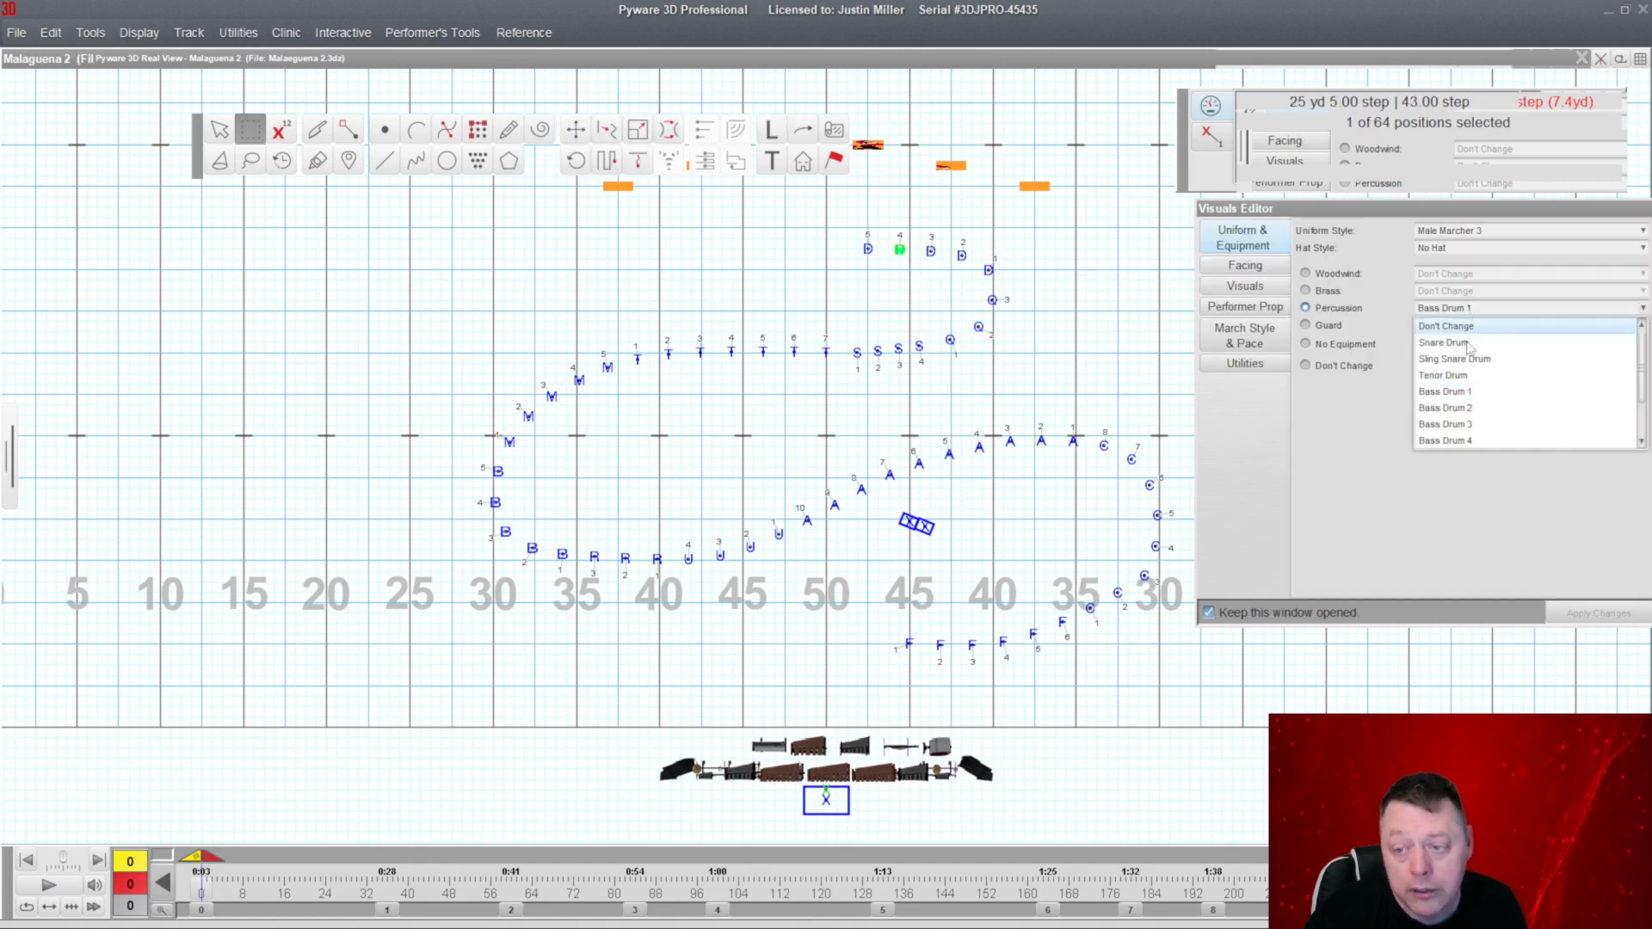
left_click(1454, 441)
left_click(1576, 616)
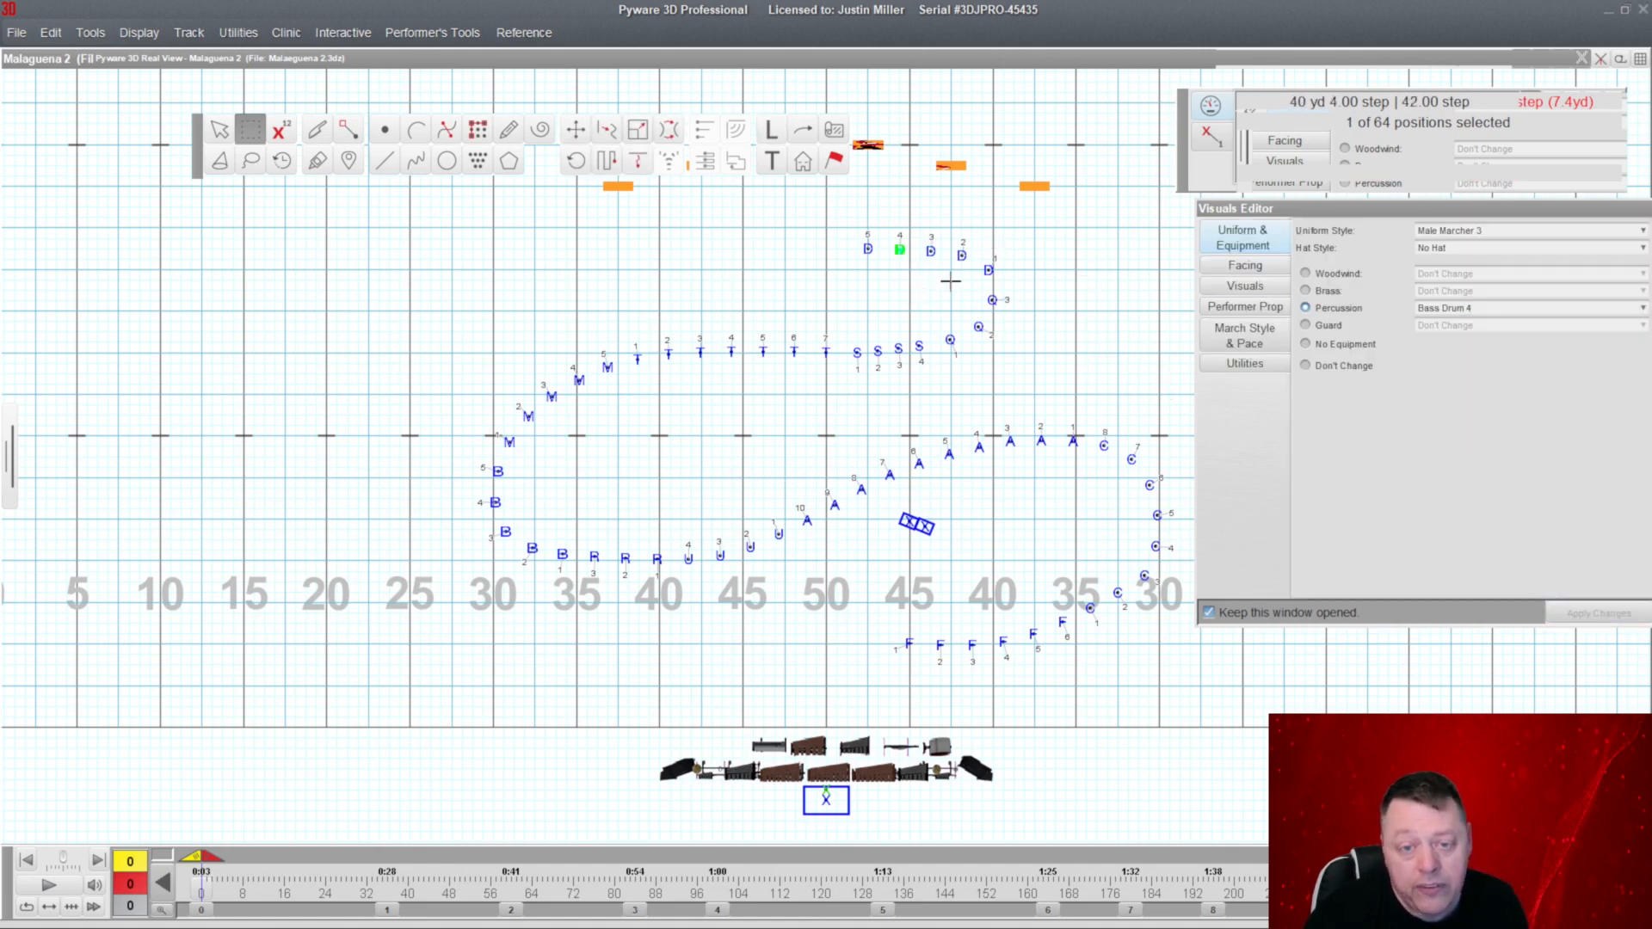
Assign Bass Drum 5 to performer D5 and check the bass drum line in the 3D view.
left_click_drag(852, 230, 883, 277)
left_click(1470, 308)
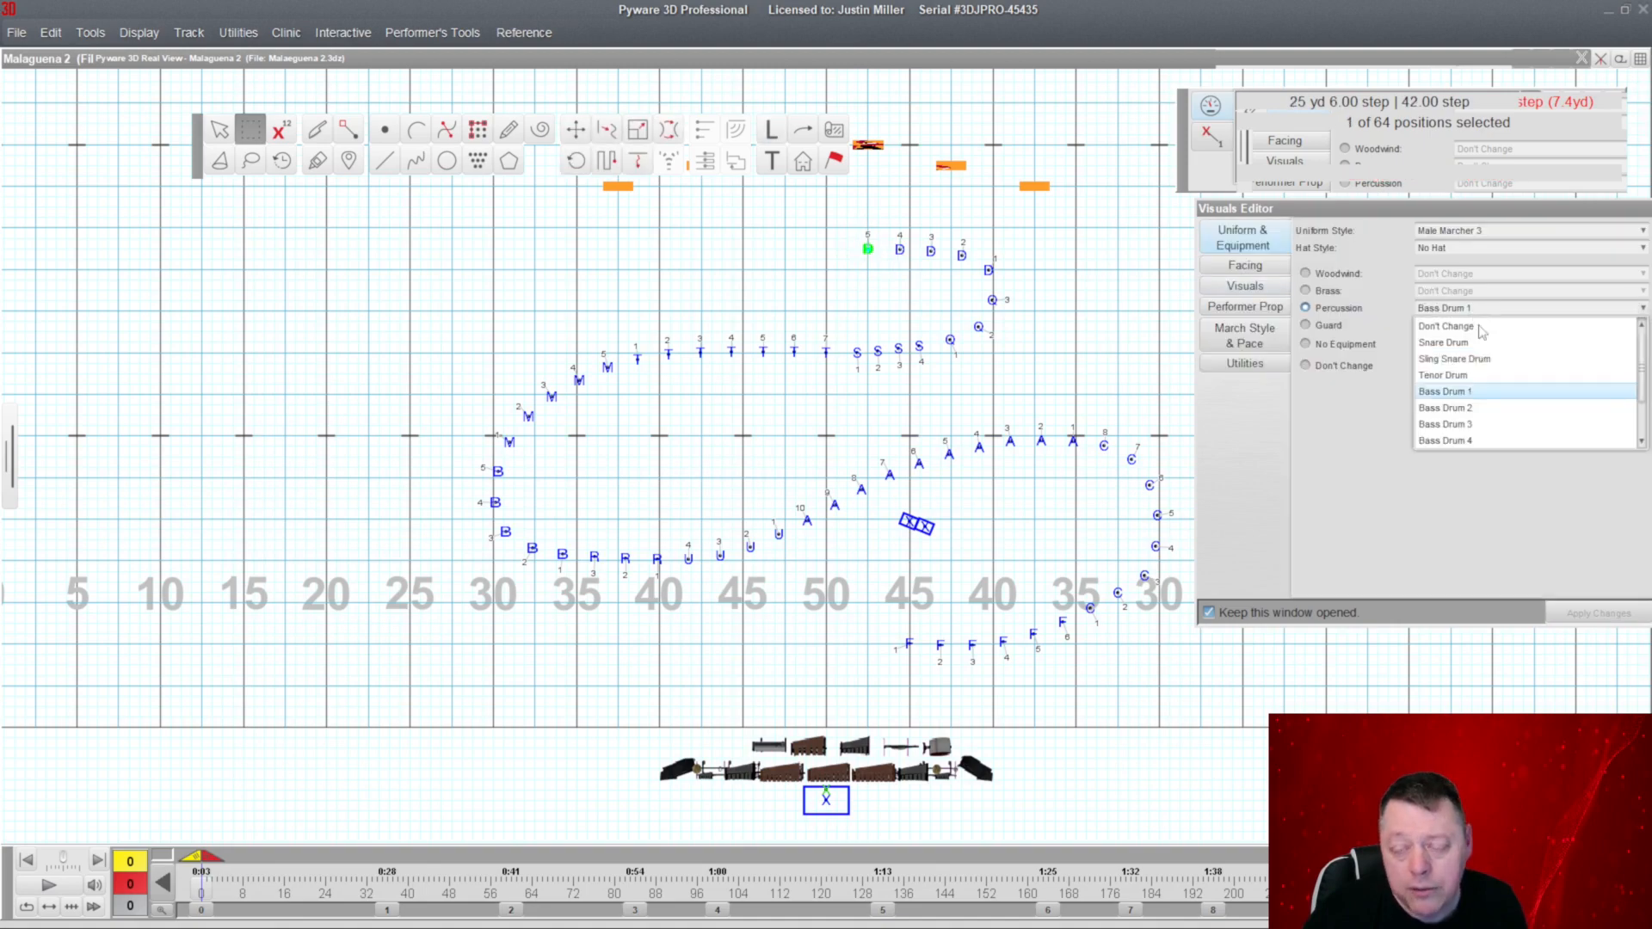
left_click(1463, 411)
left_click(1579, 615)
double_click(820, 57)
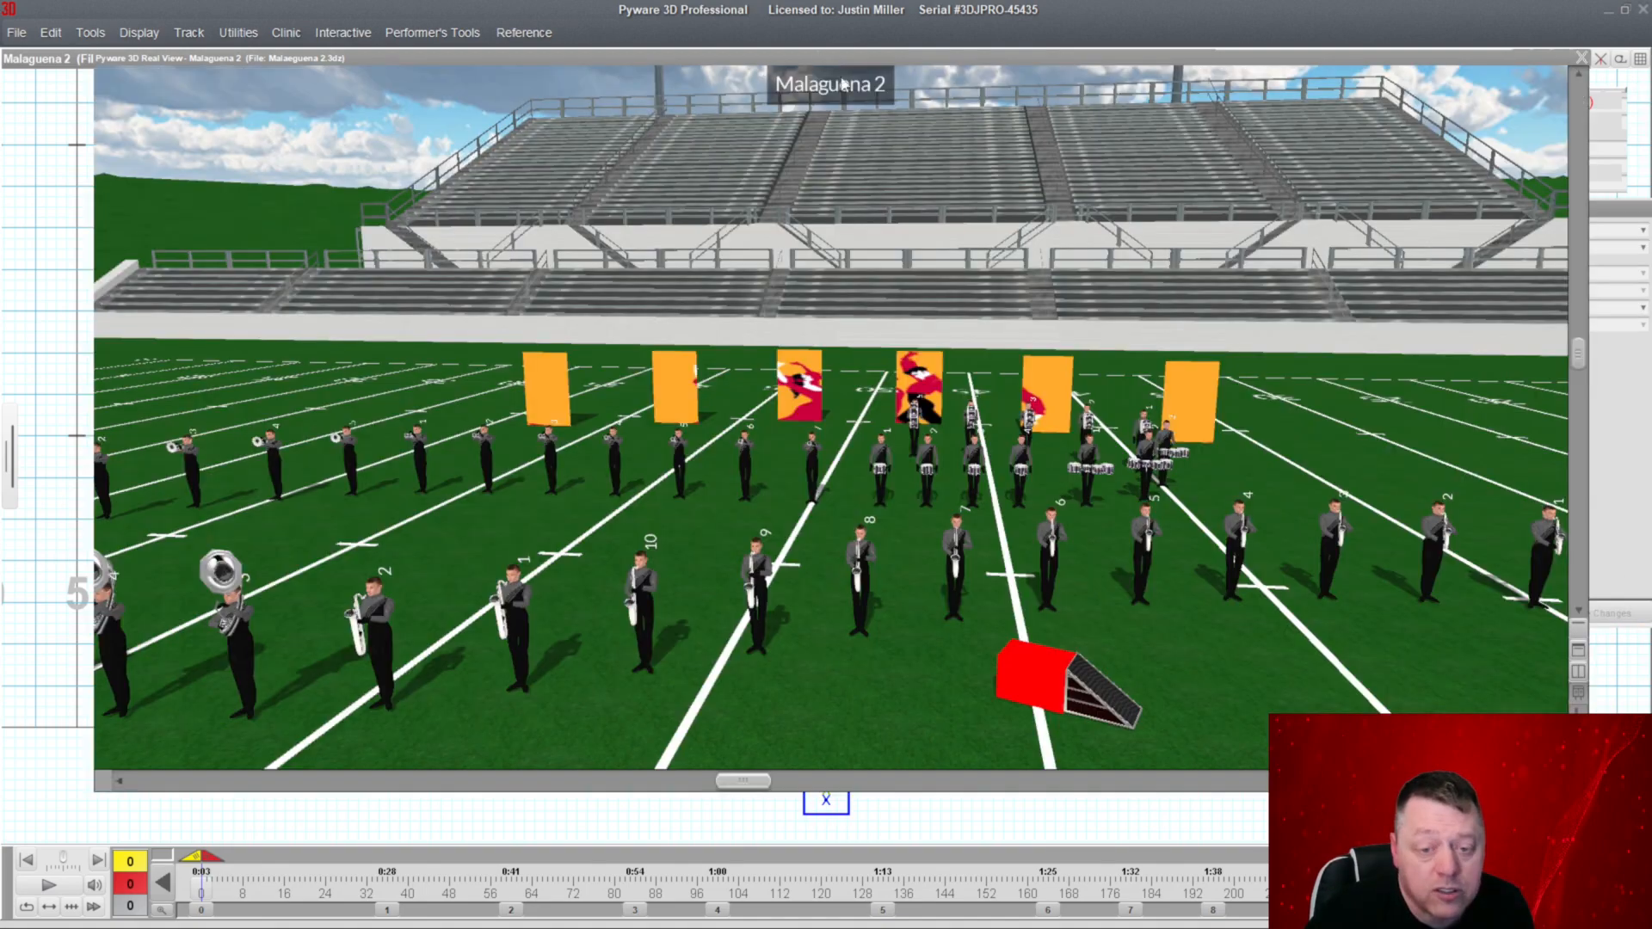
left_click_drag(947, 411, 1265, 420)
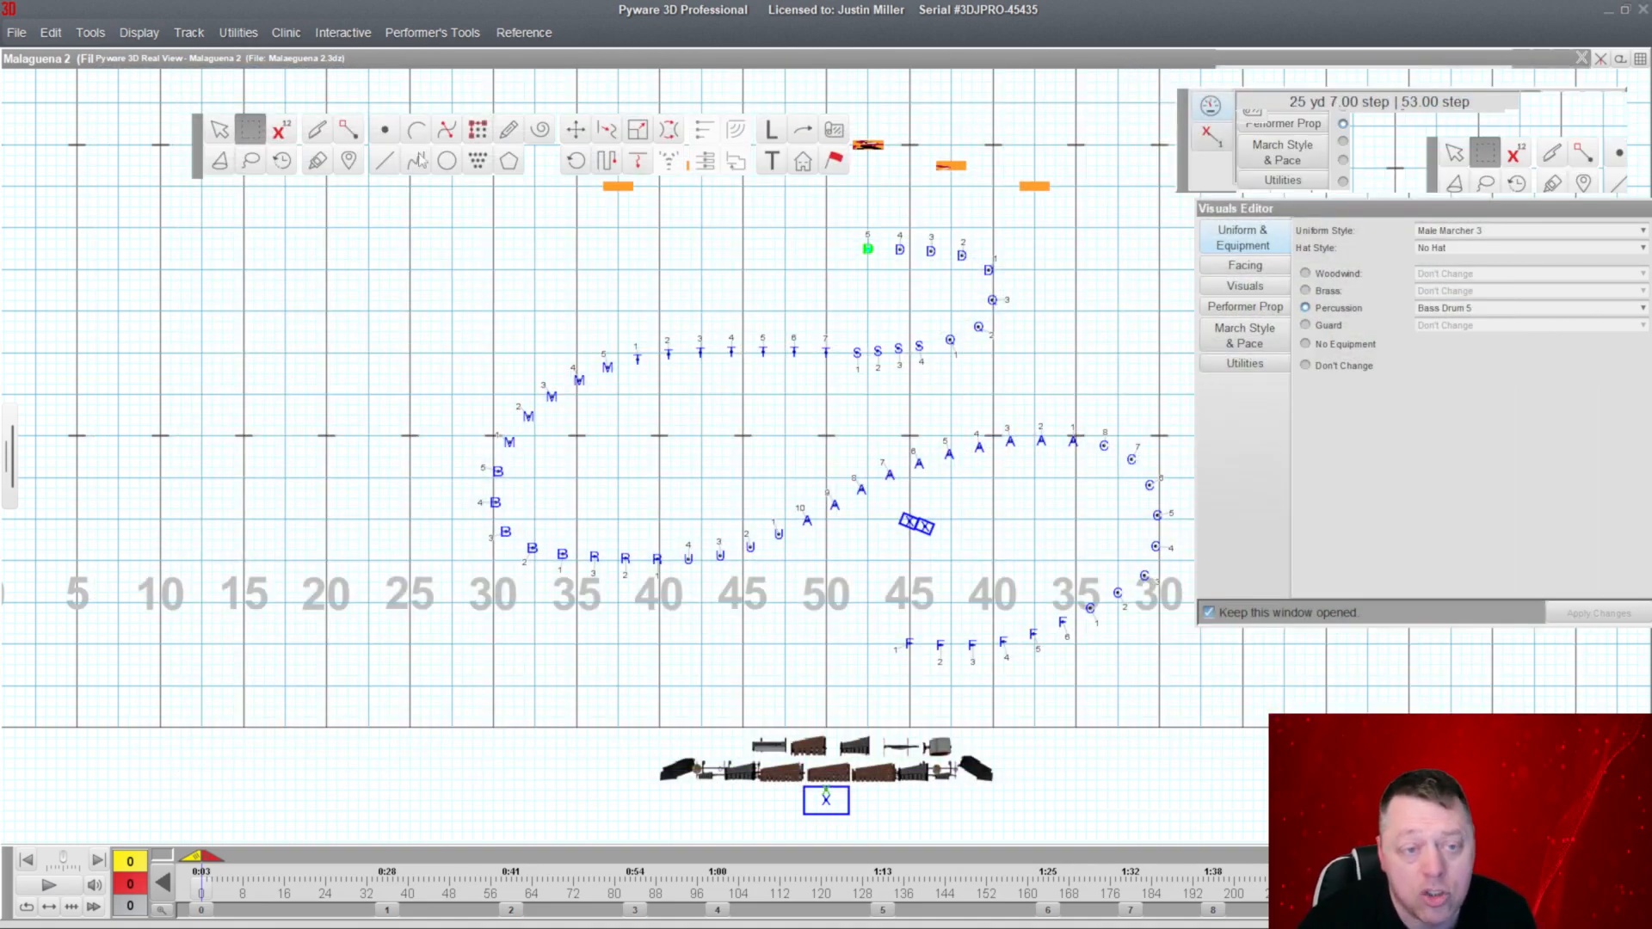
Make bass drummers D4 and D5 face a fixed direction of 90 degrees.
left_click_drag(836, 216, 974, 291)
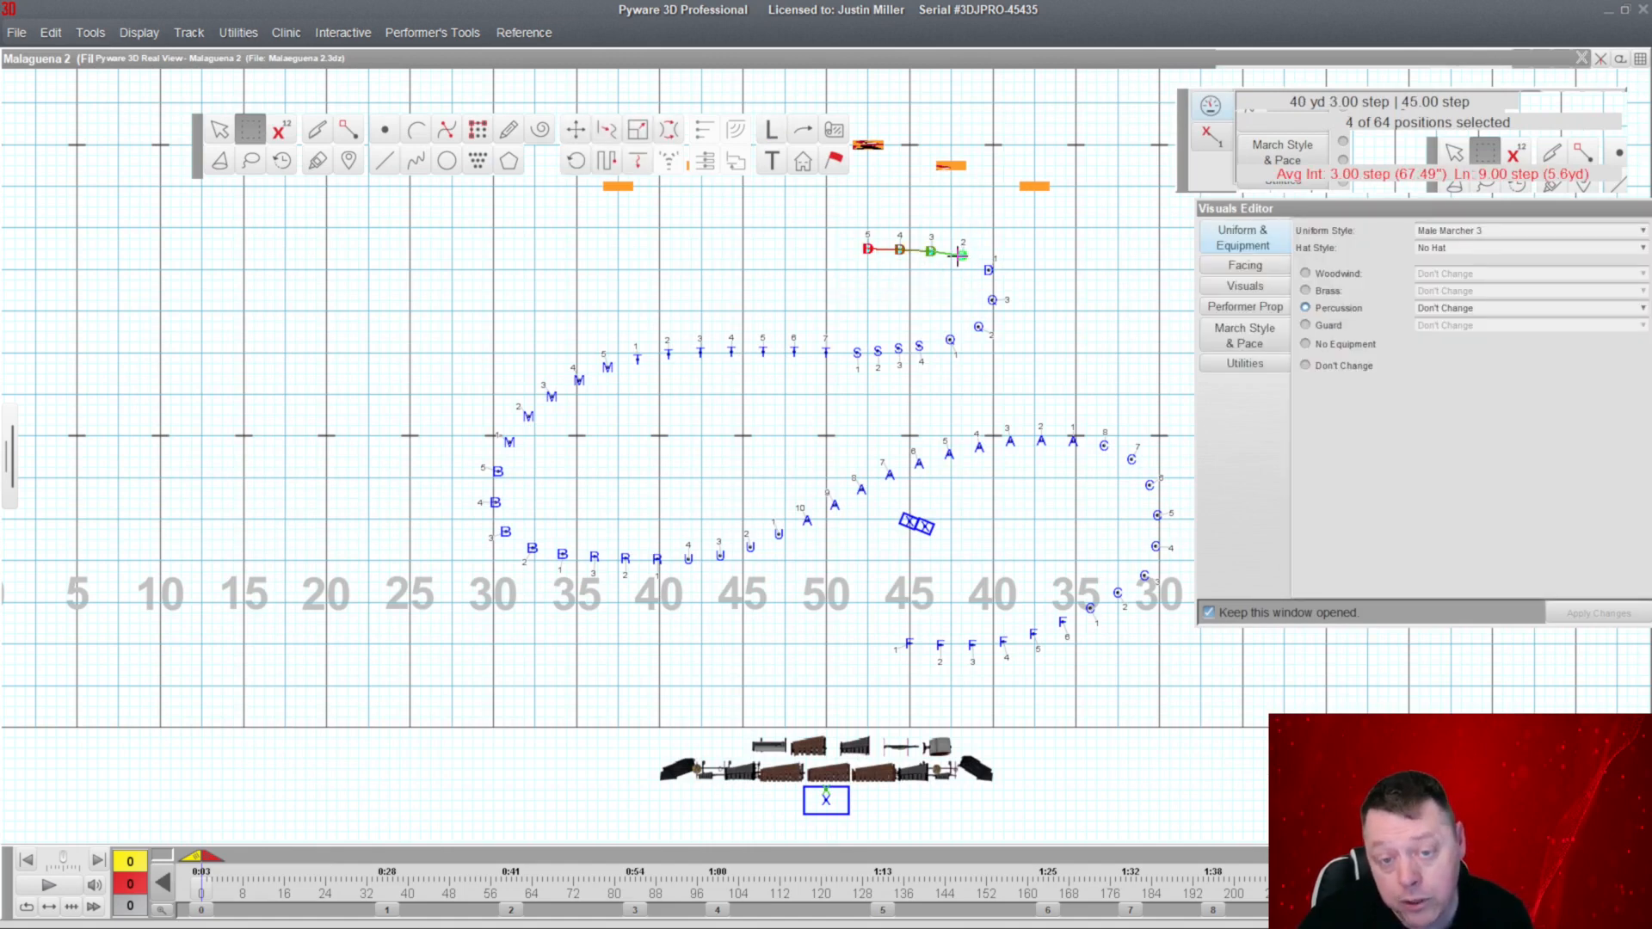
left_click_drag(858, 227, 914, 268)
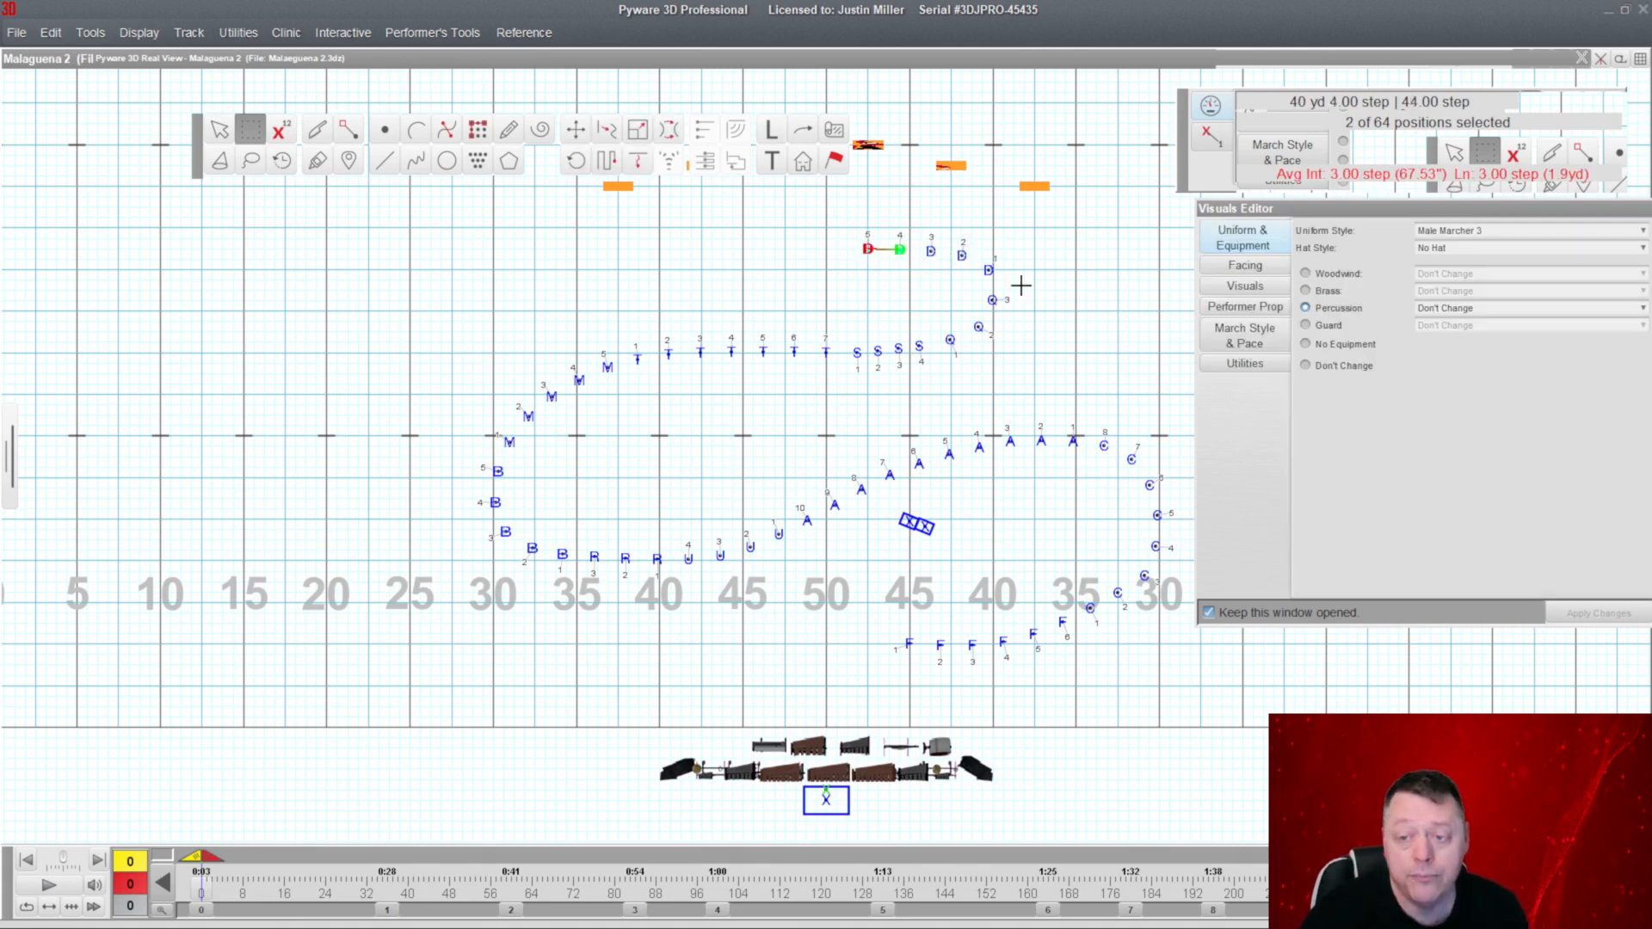
left_click(1266, 270)
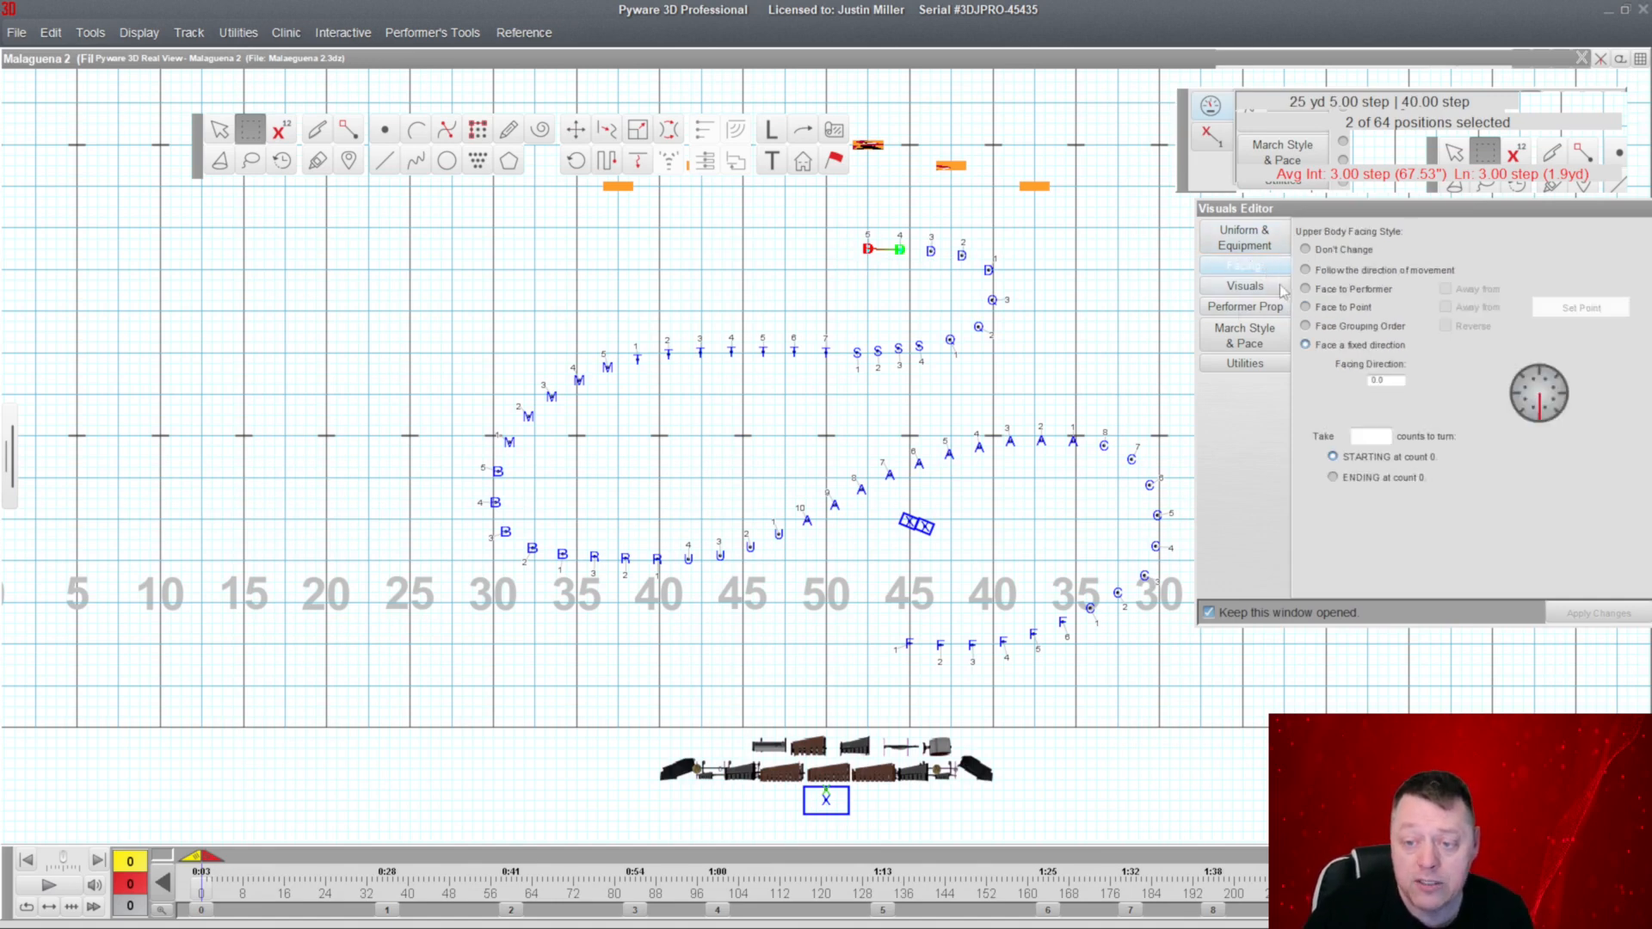
left_click(1567, 395)
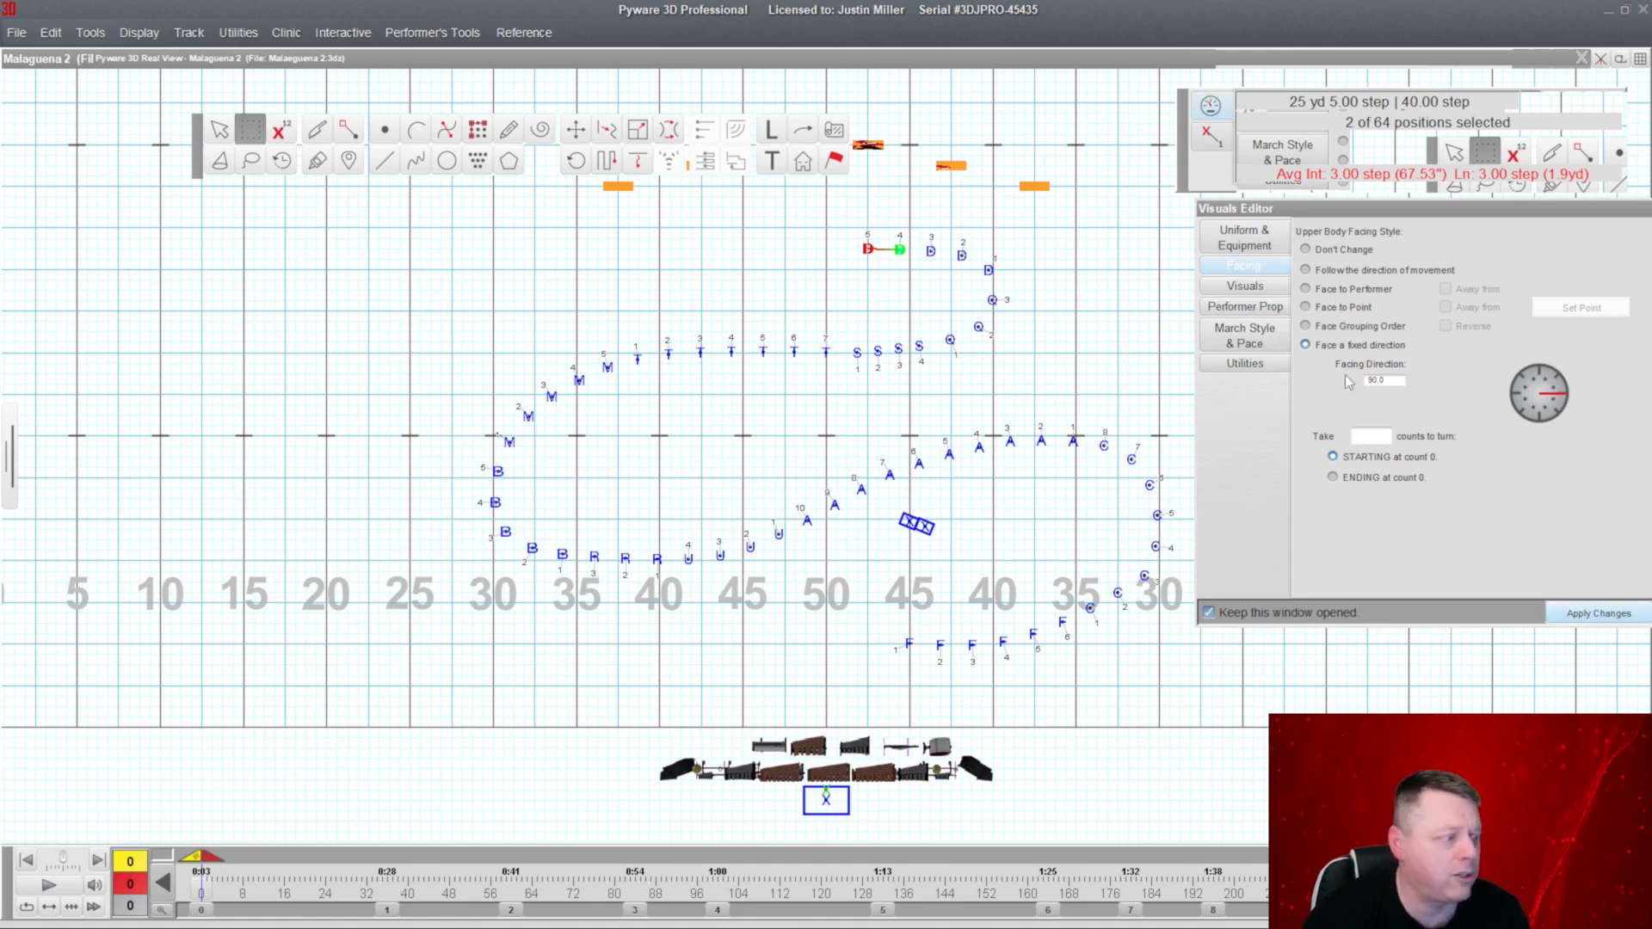
left_click(1597, 617)
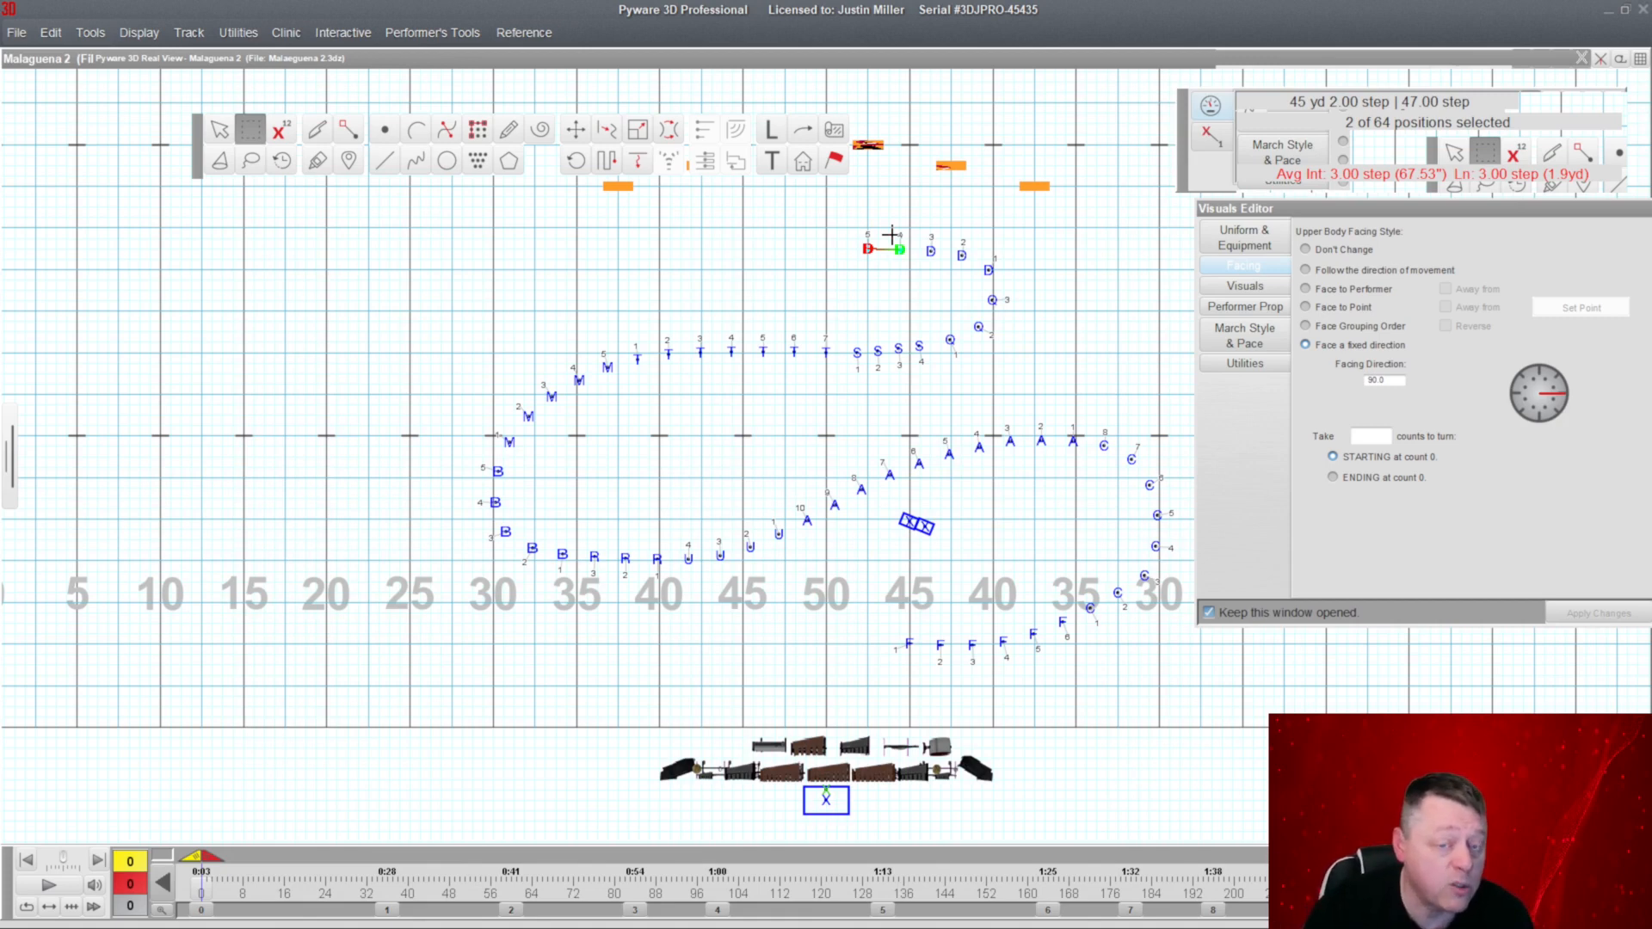
left_click_drag(918, 234, 974, 279)
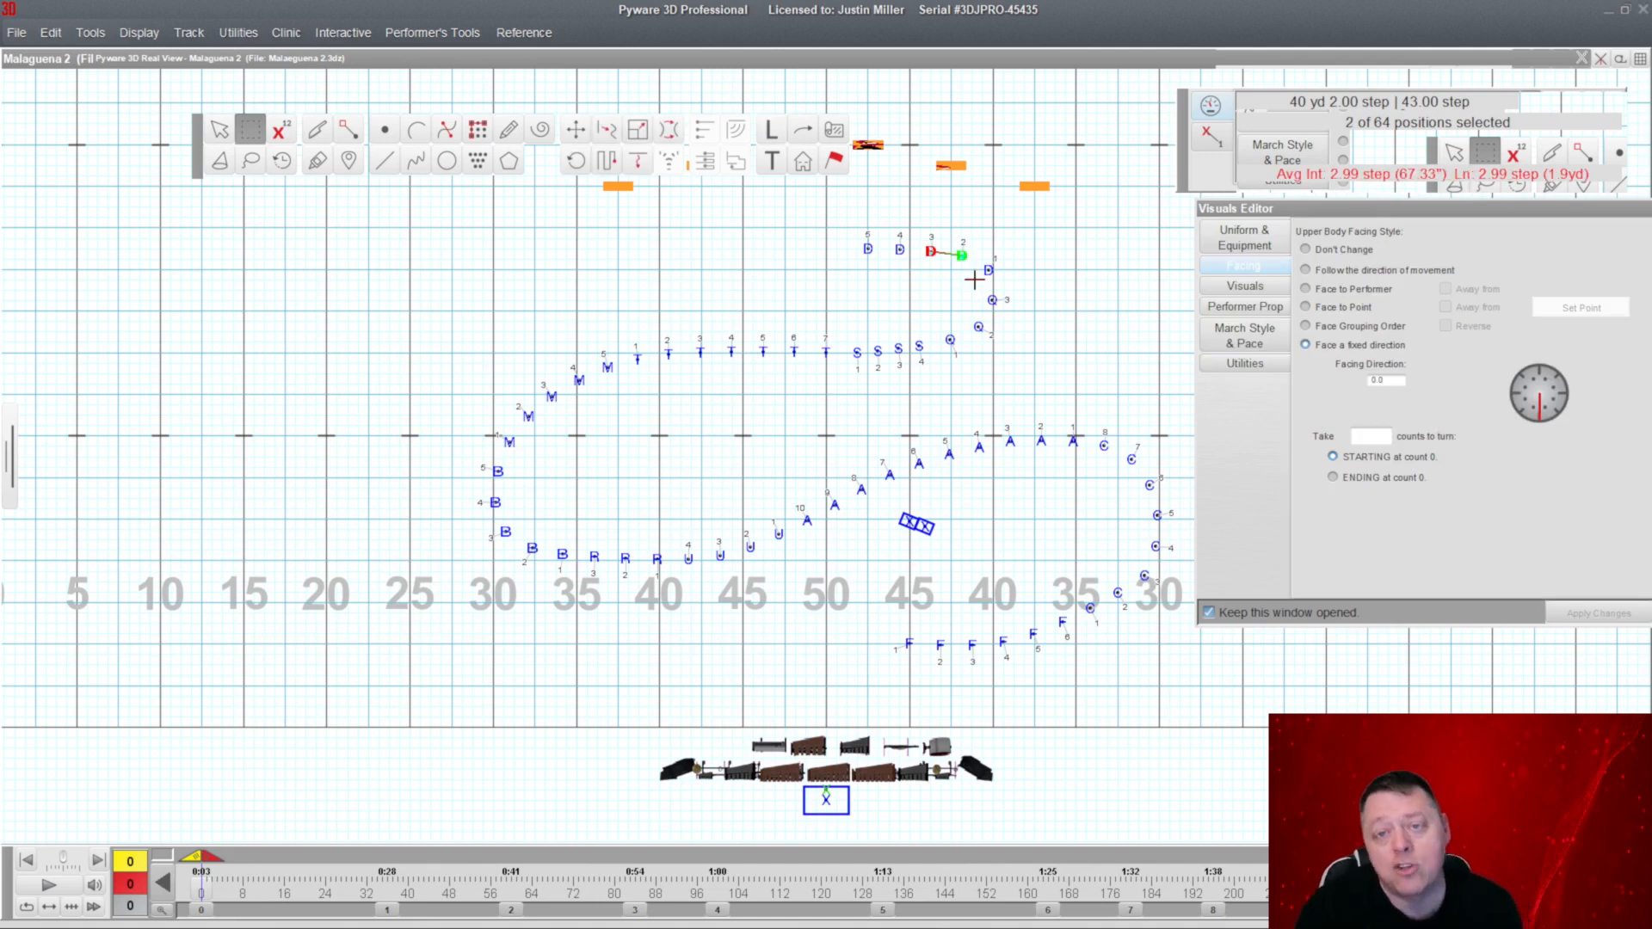
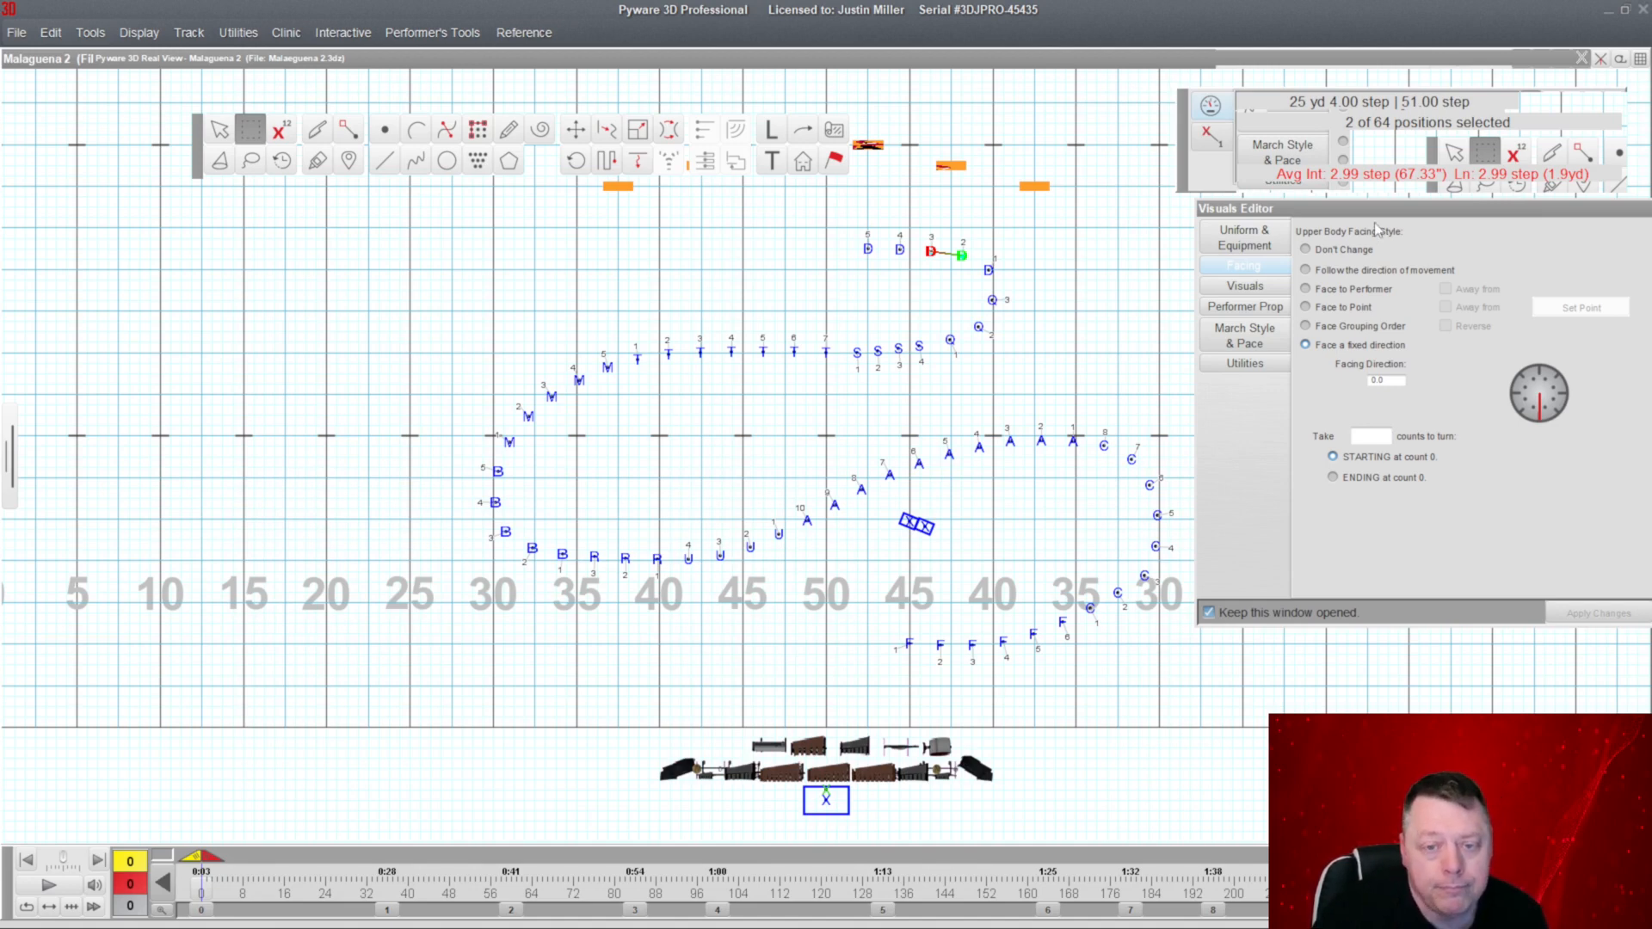
left_click(770, 131)
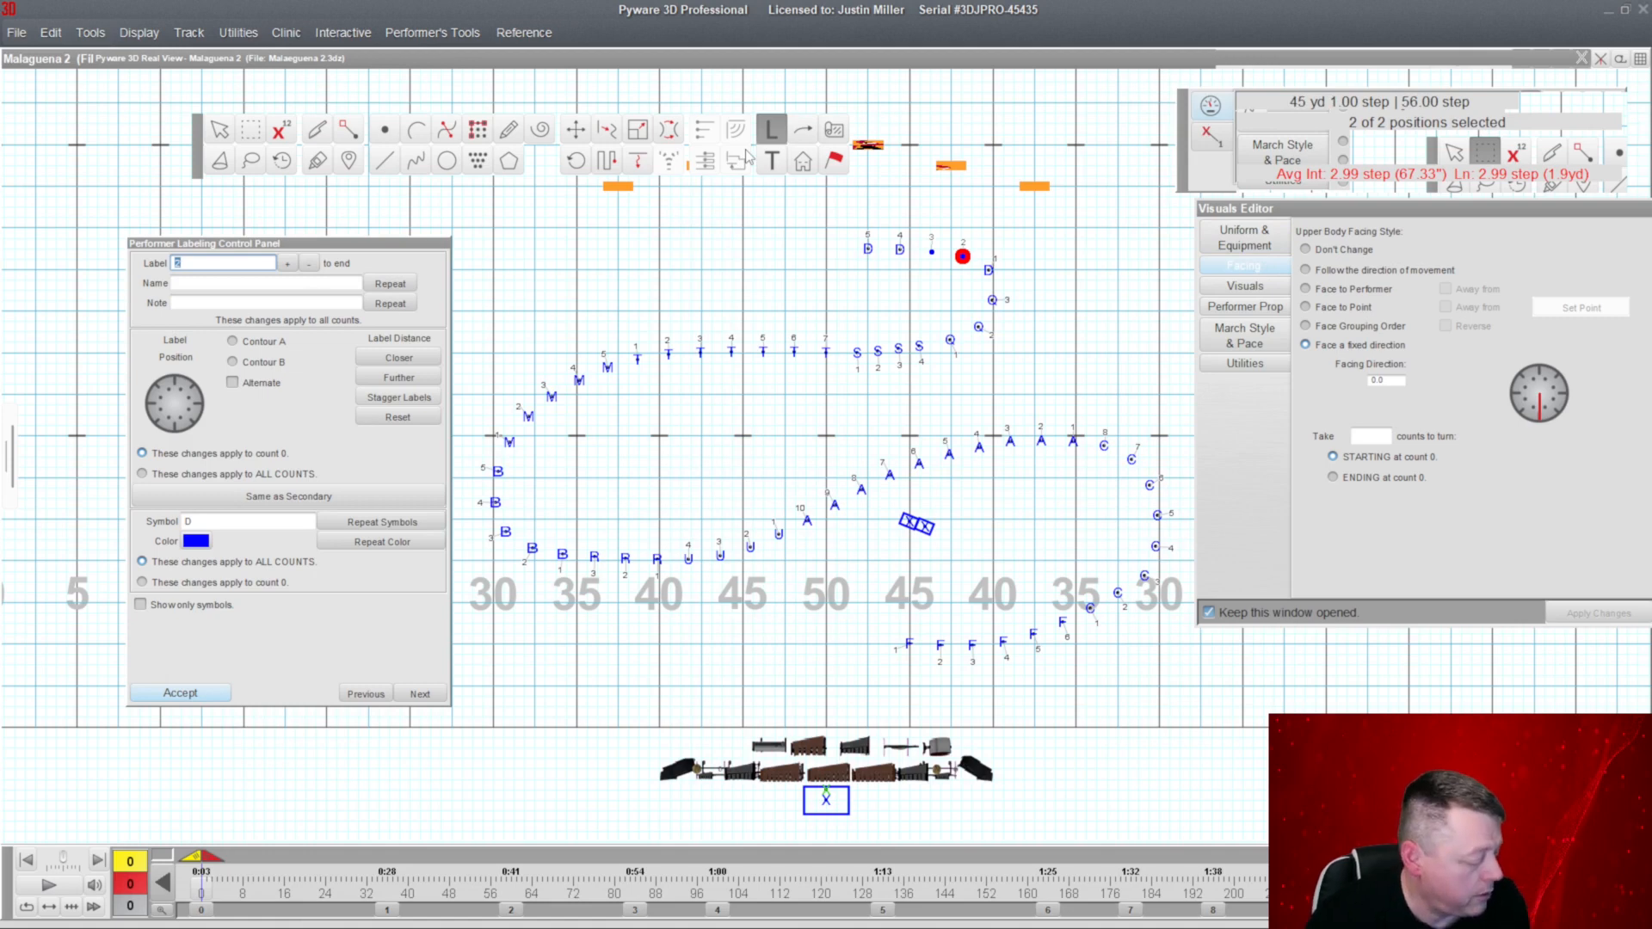
key("Escape")
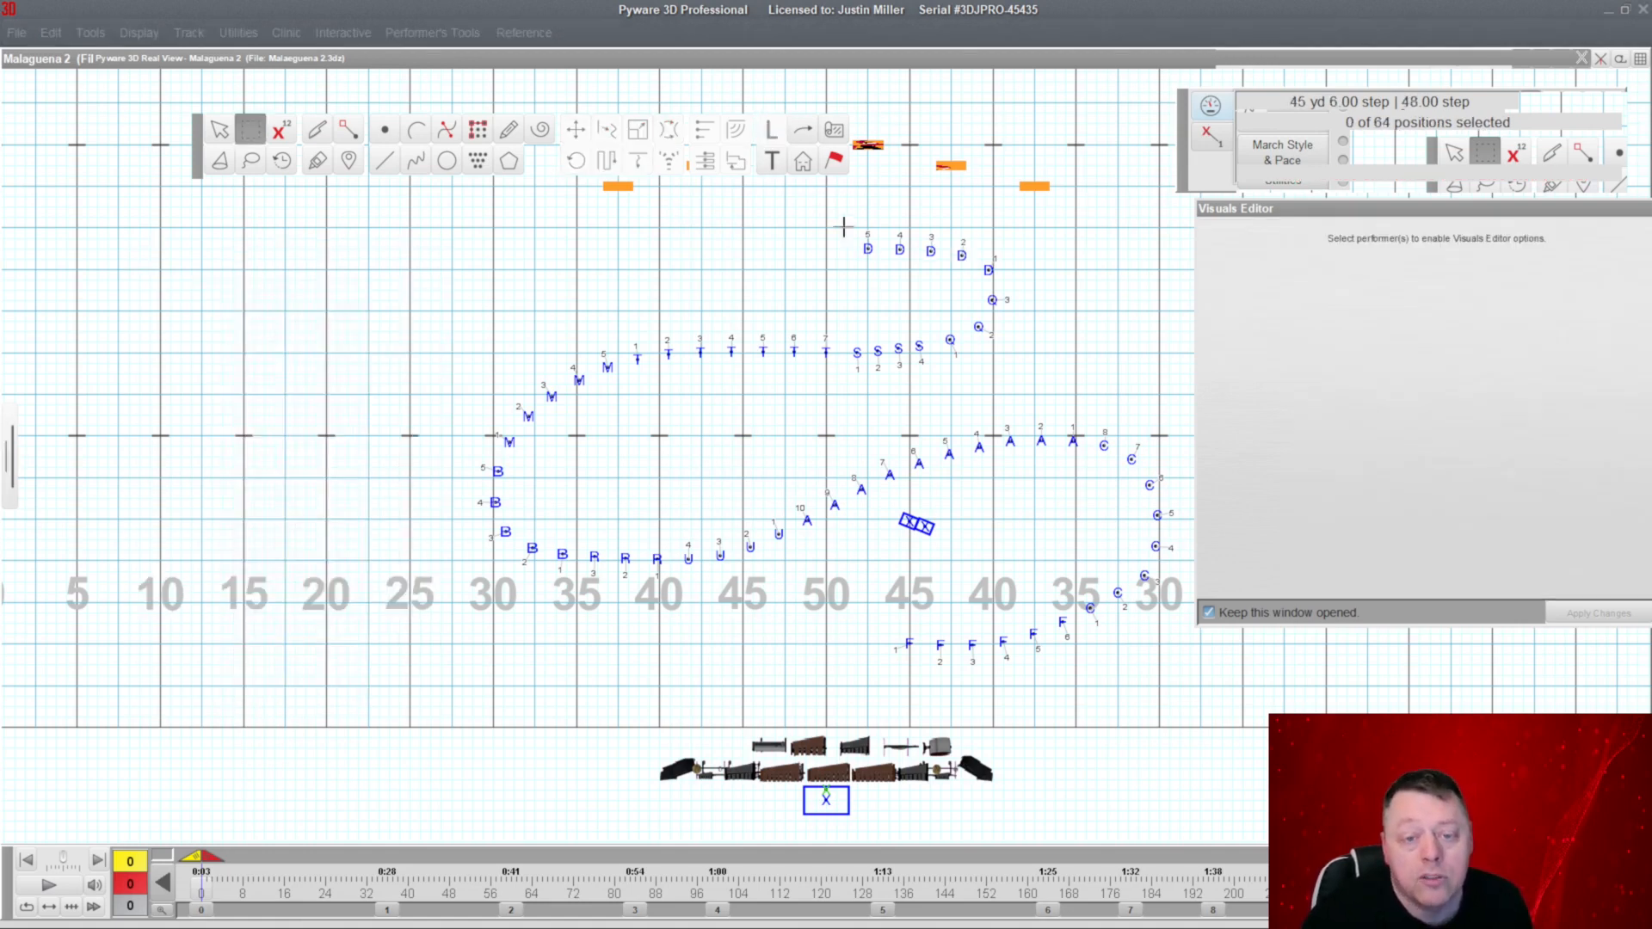
Make bass drummers D2 and D3 face a fixed direction of 67.5 degrees and check them in the 3D view.
left_click_drag(917, 222, 974, 274)
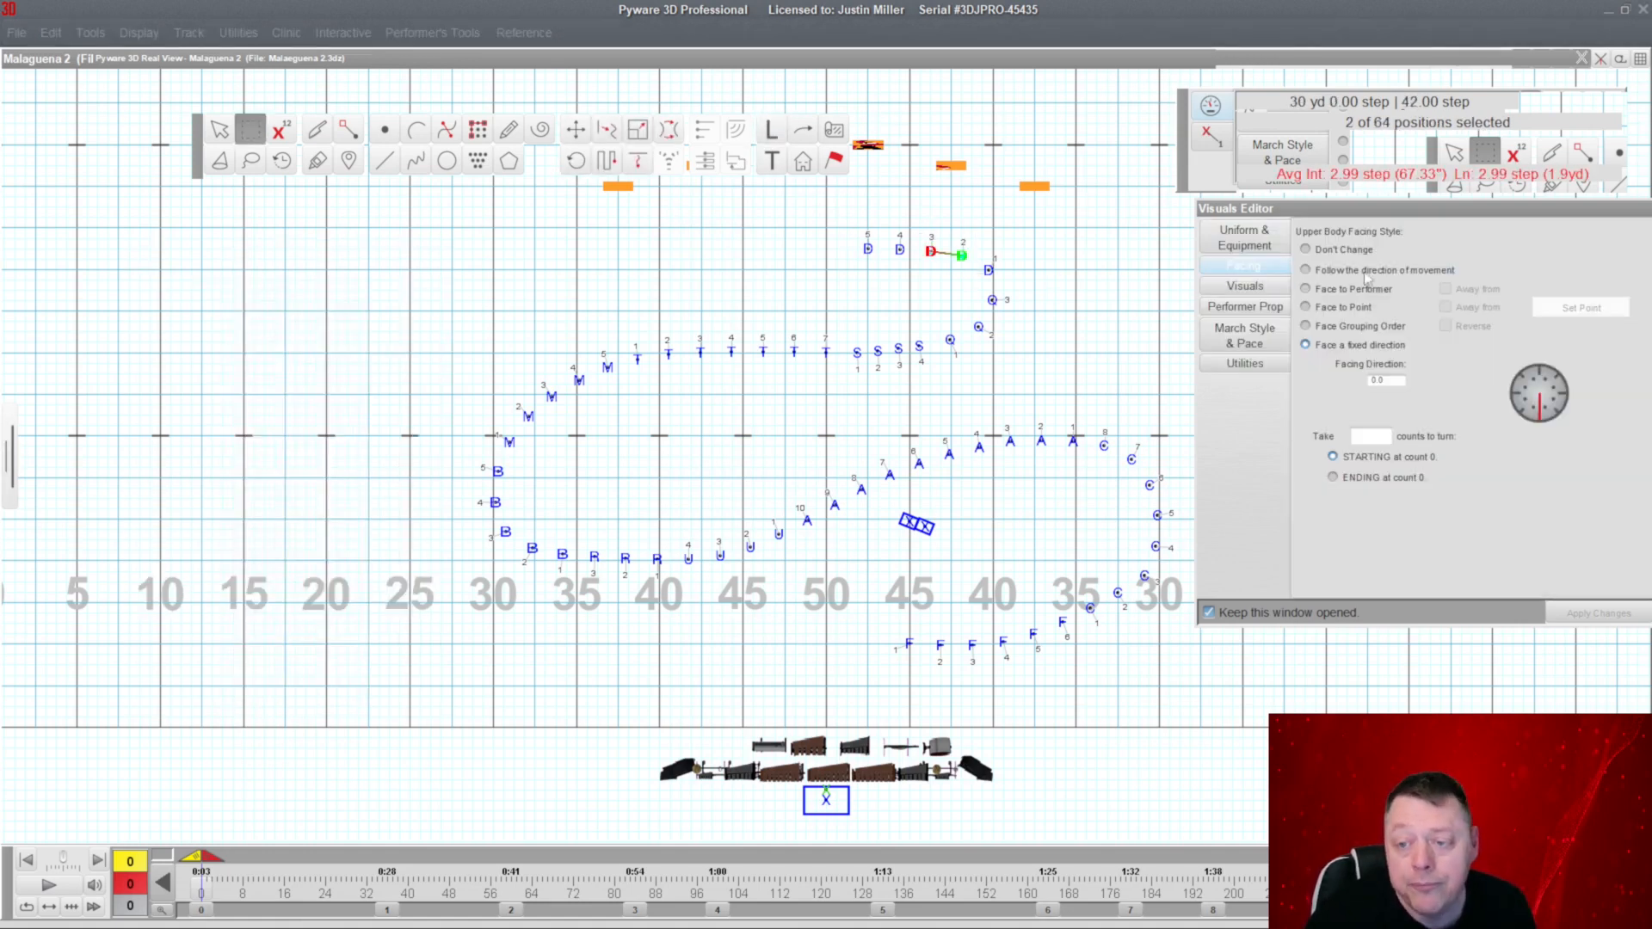
left_click(1344, 272)
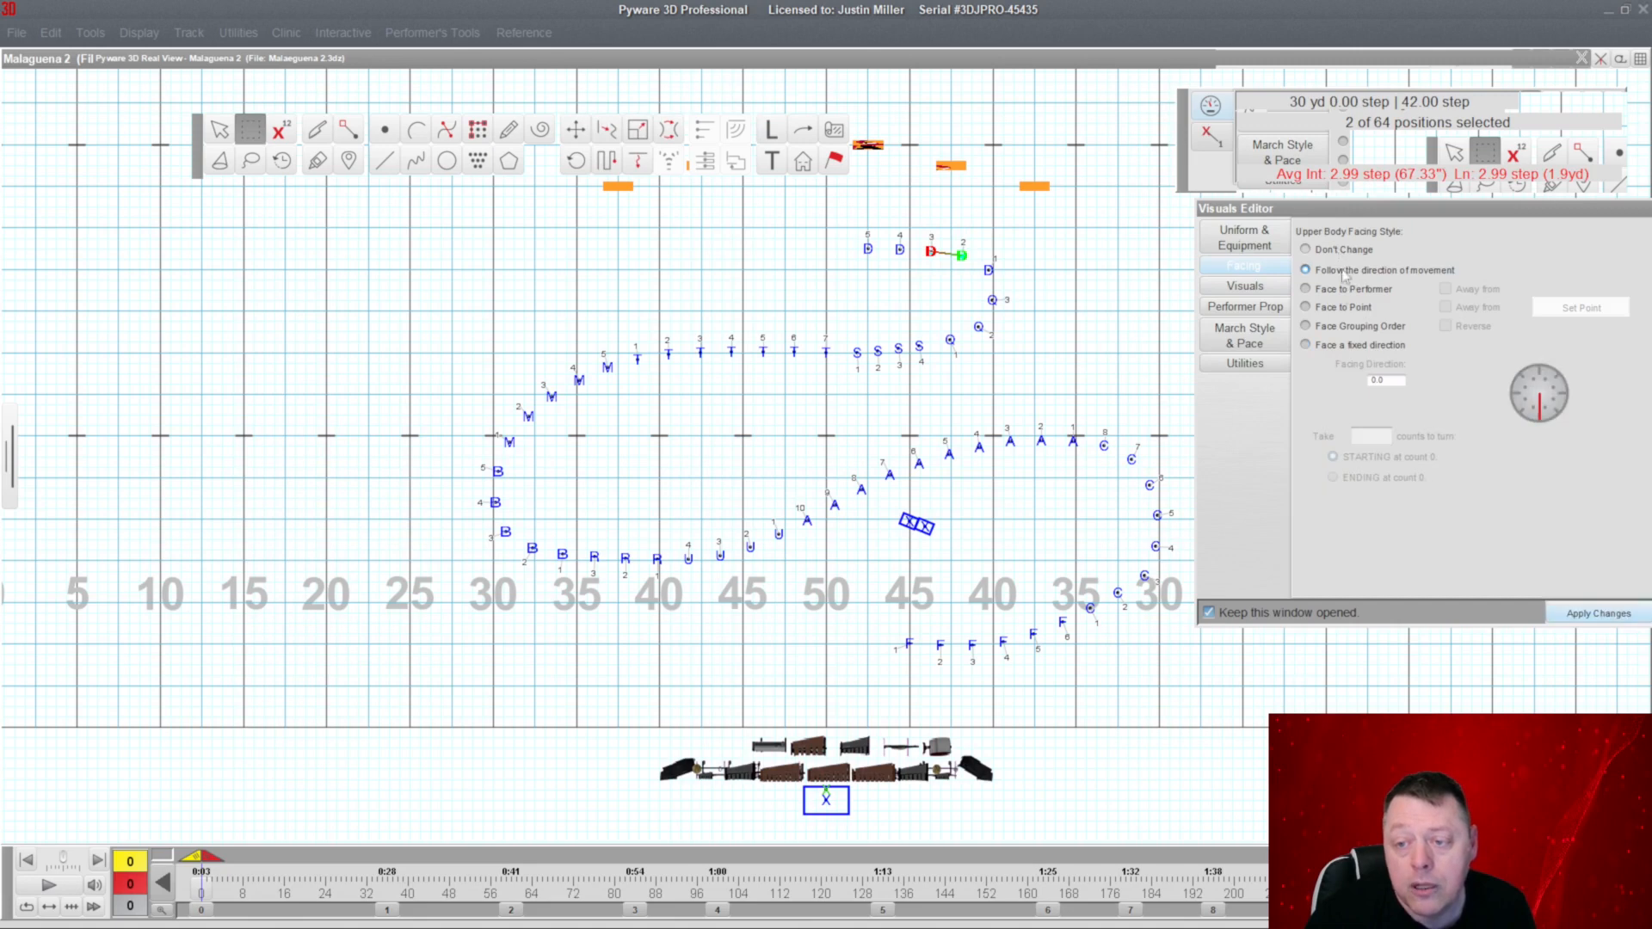
left_click(1344, 344)
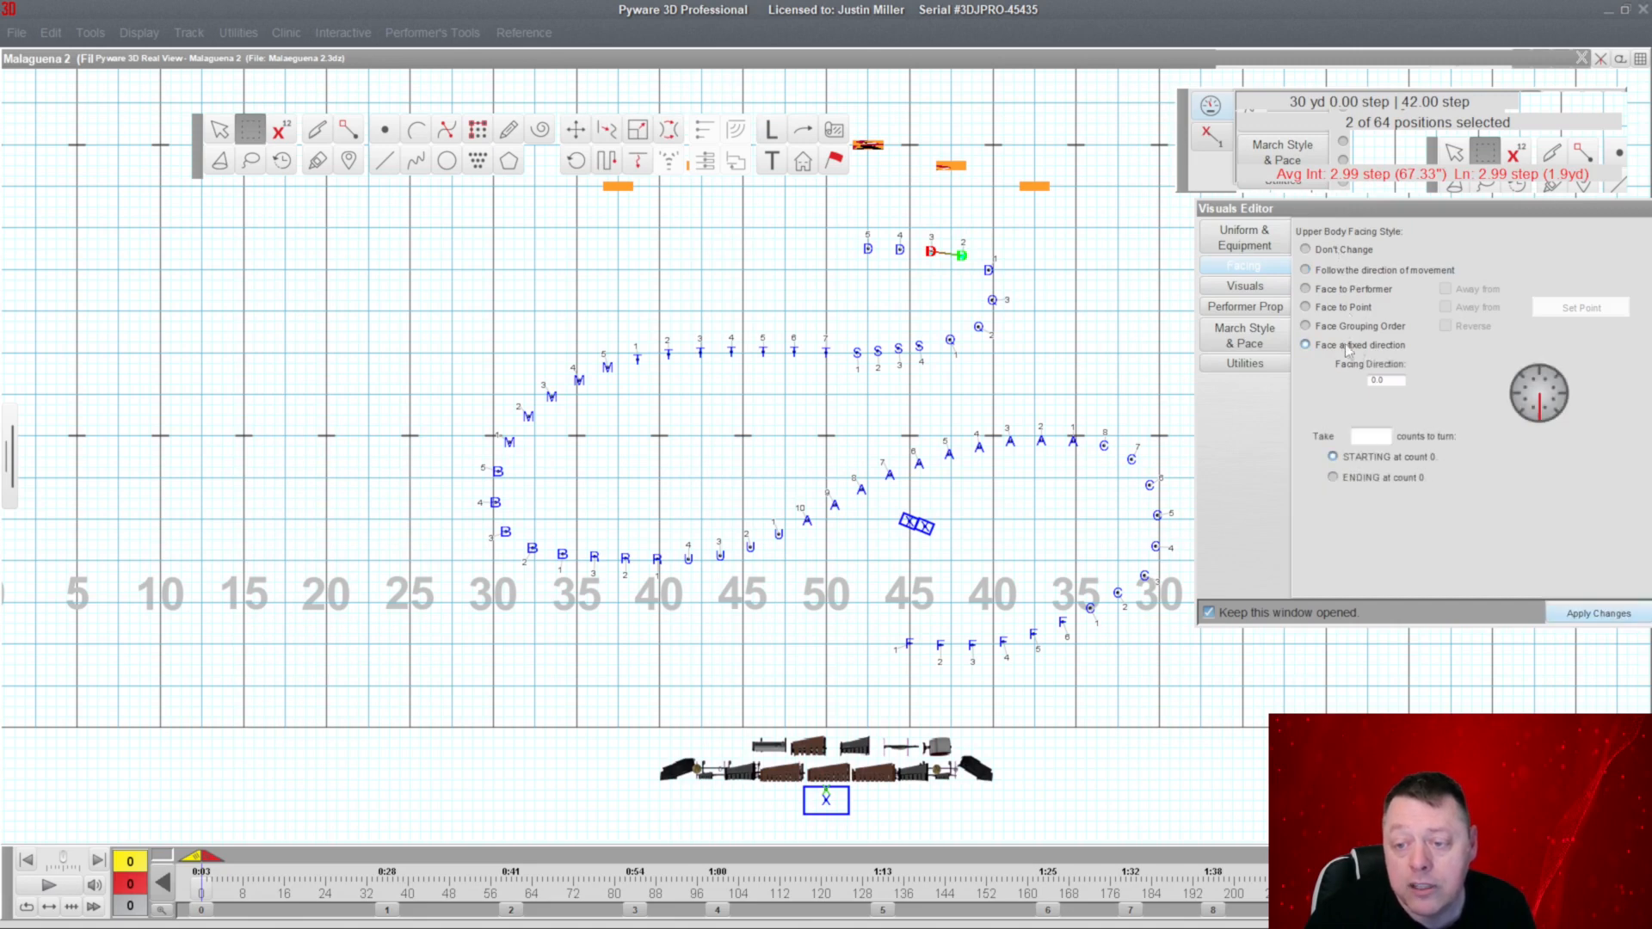
left_click(1560, 407)
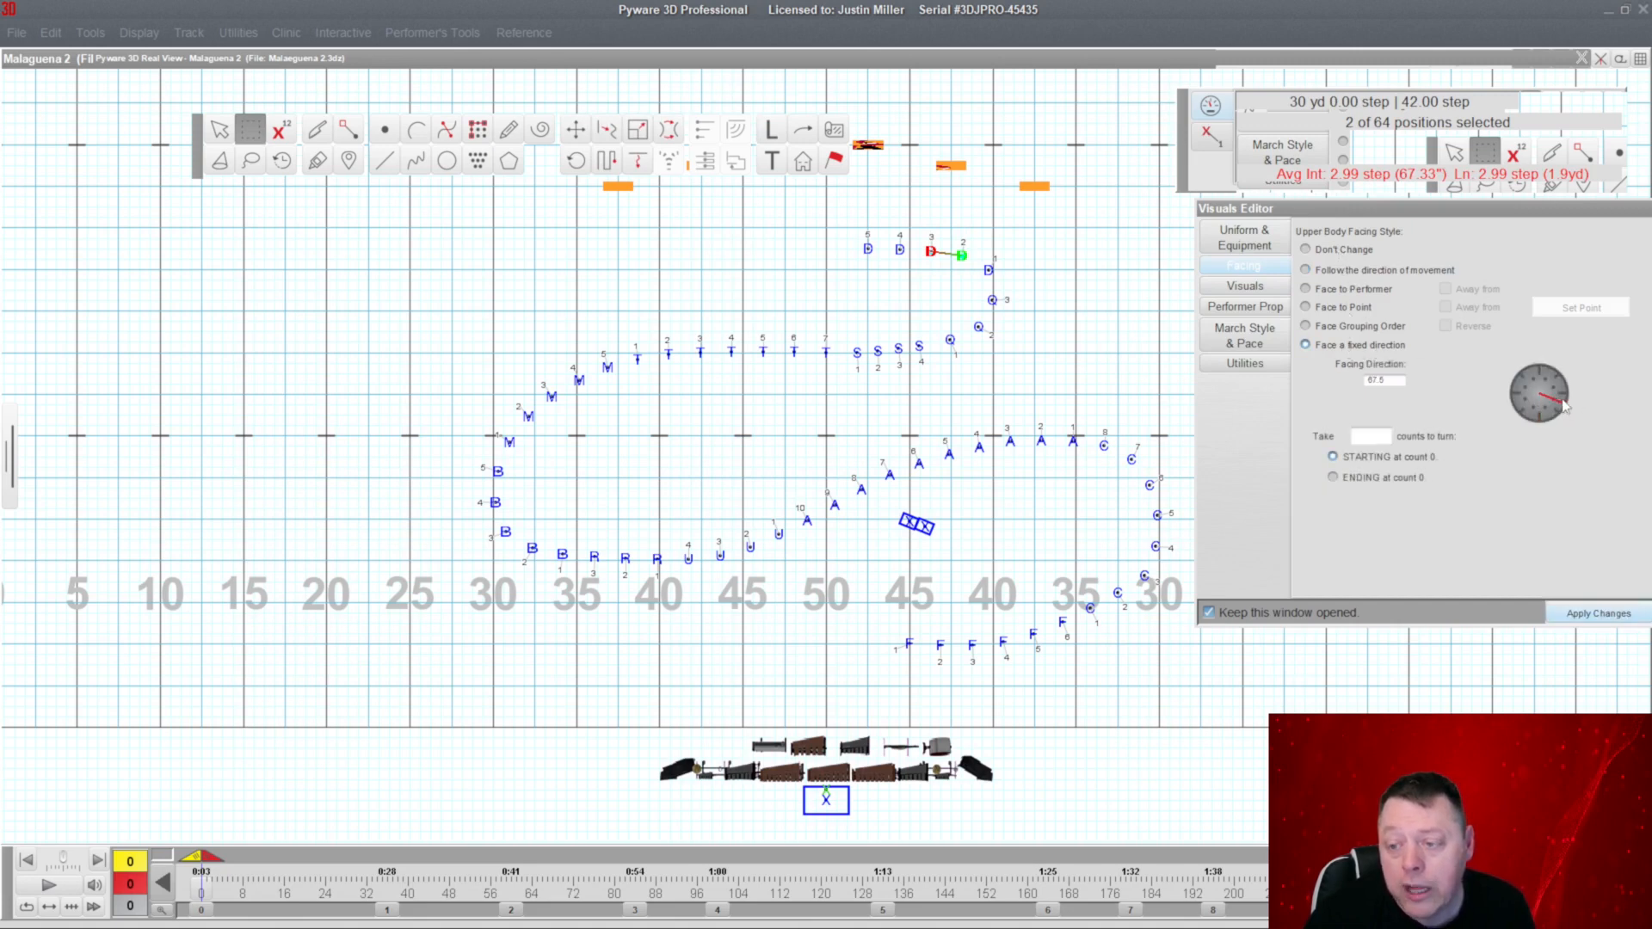
left_click(1578, 611)
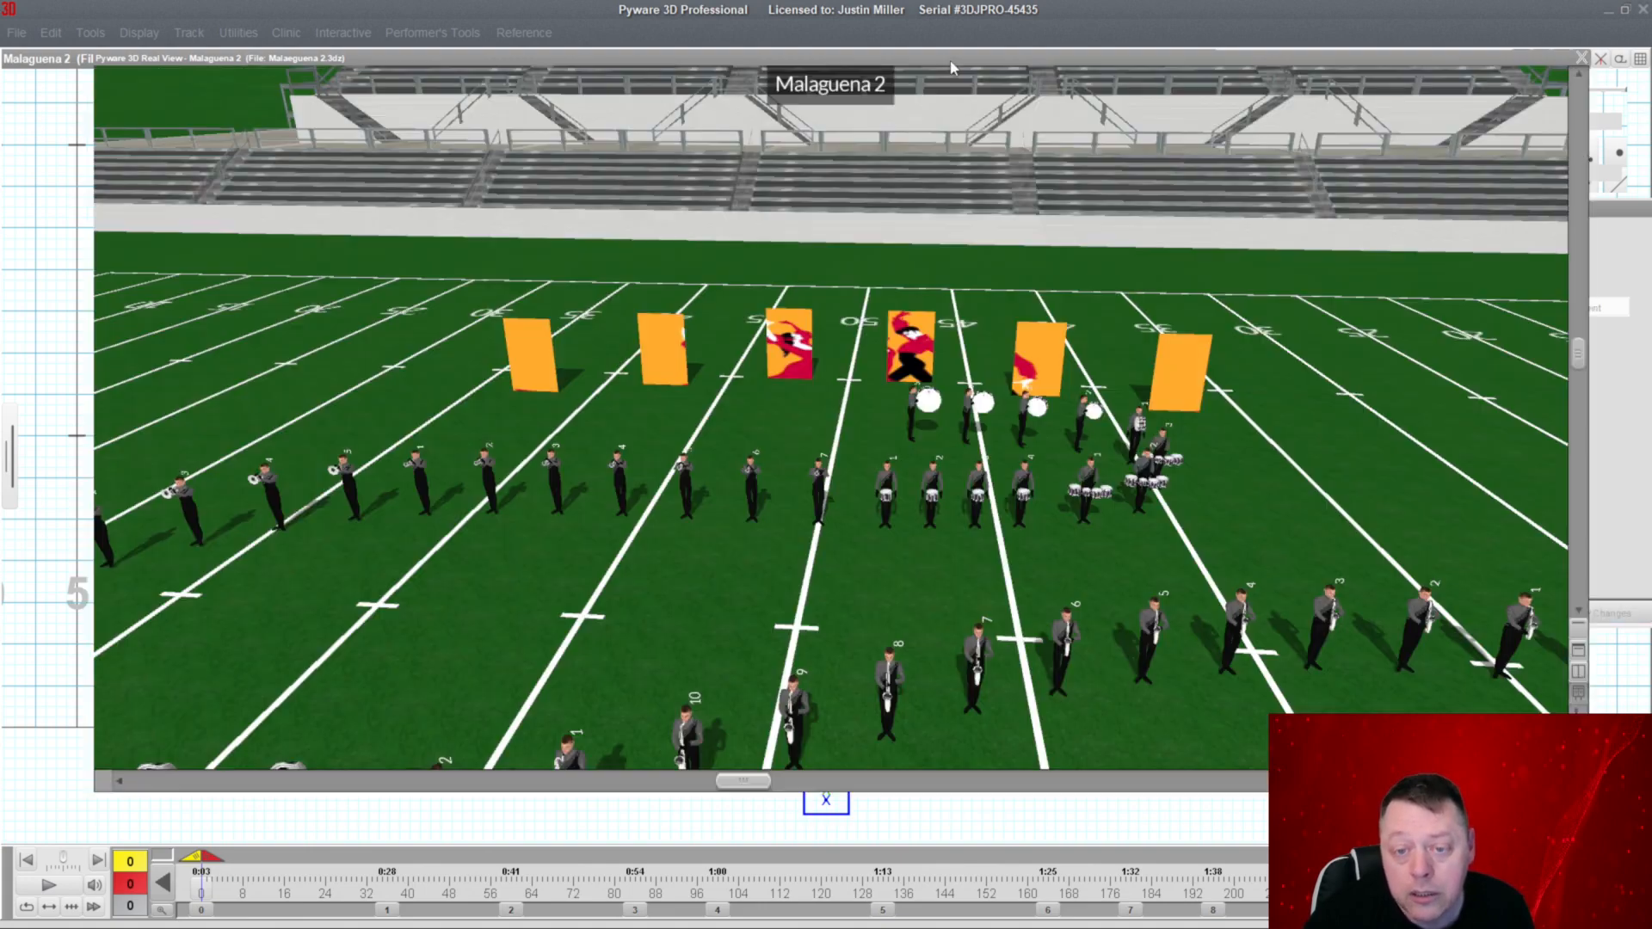
left_click_drag(1095, 448, 1143, 457)
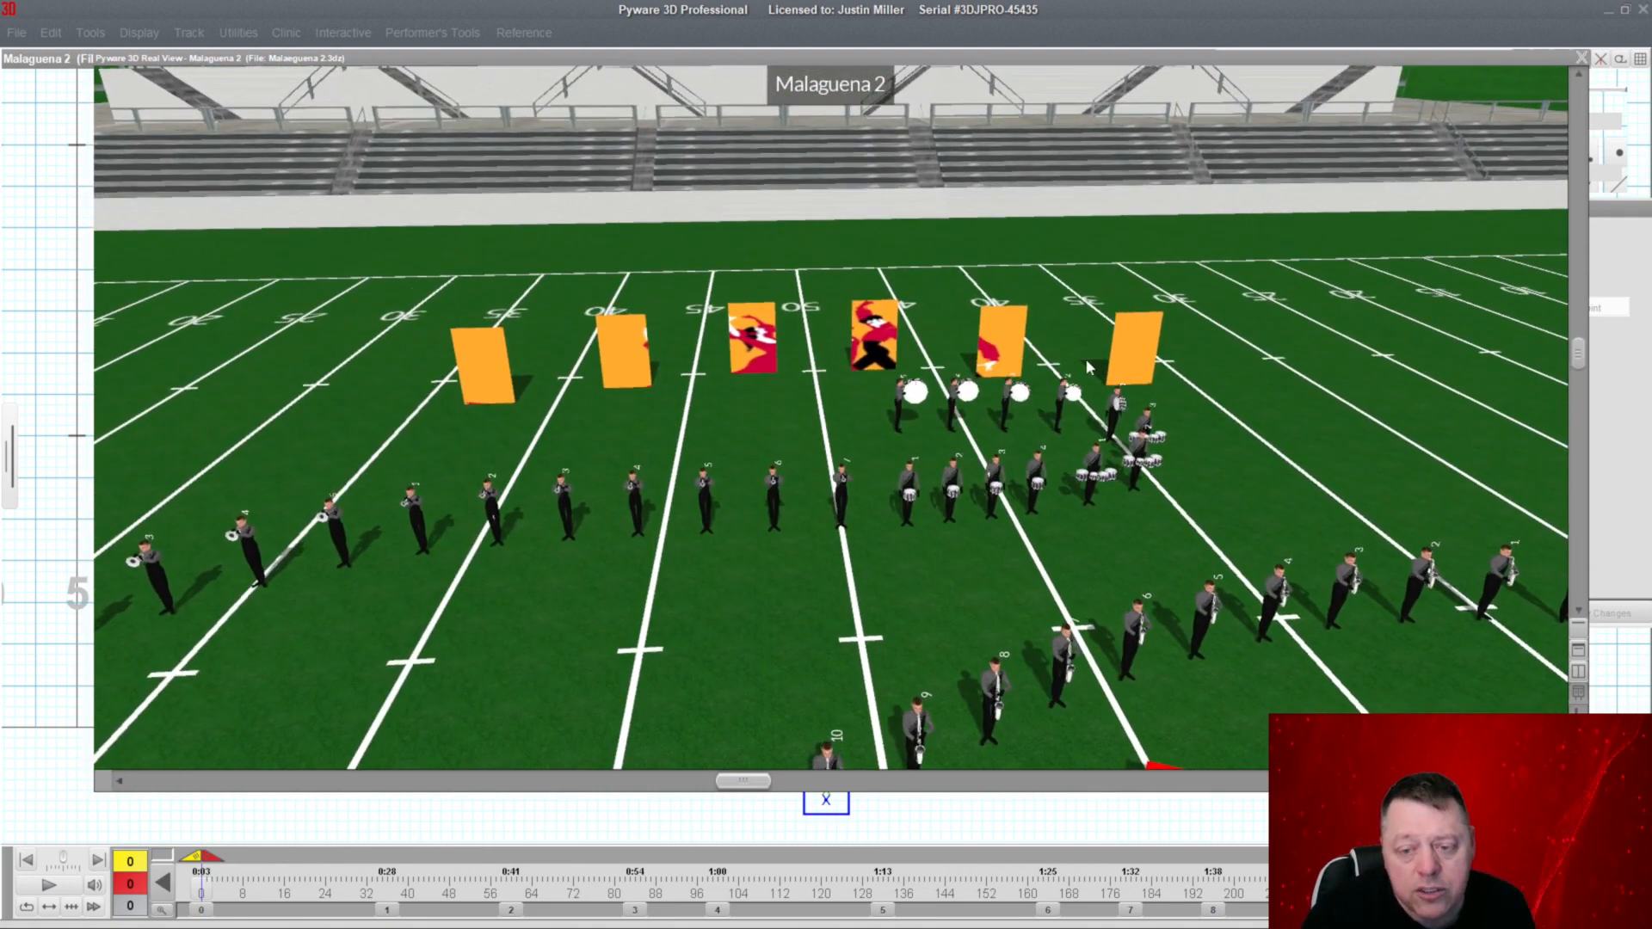
double_click(892, 59)
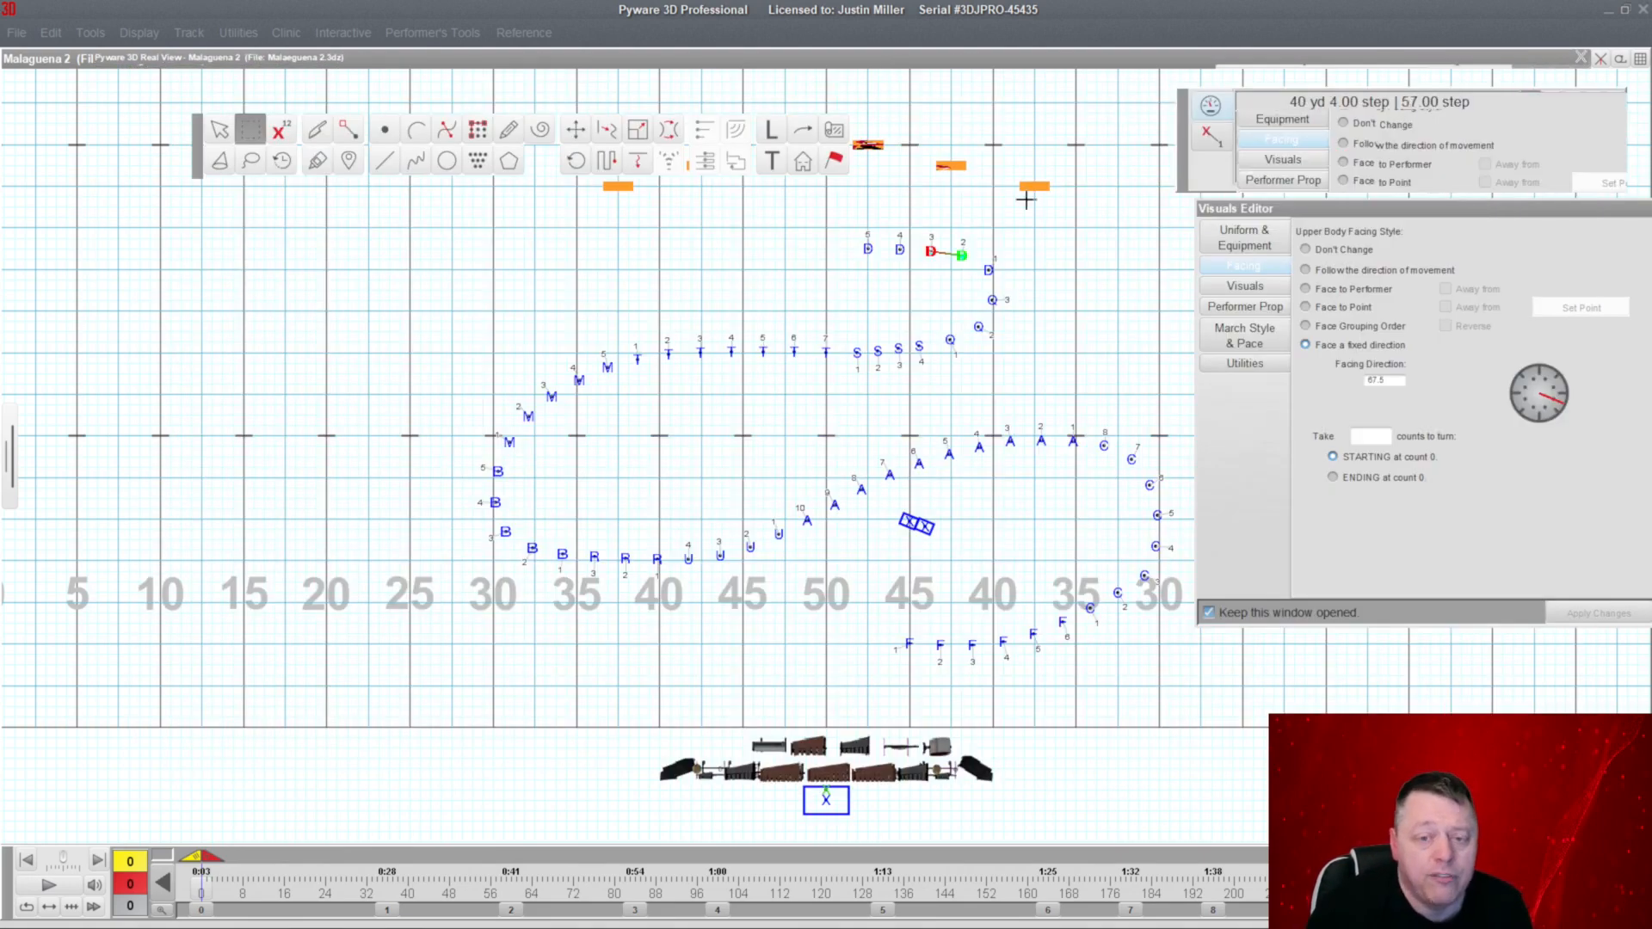
Make bass drummer D1 face a fixed direction of 22.5 degrees.
left_click(988, 270)
left_click(1549, 415)
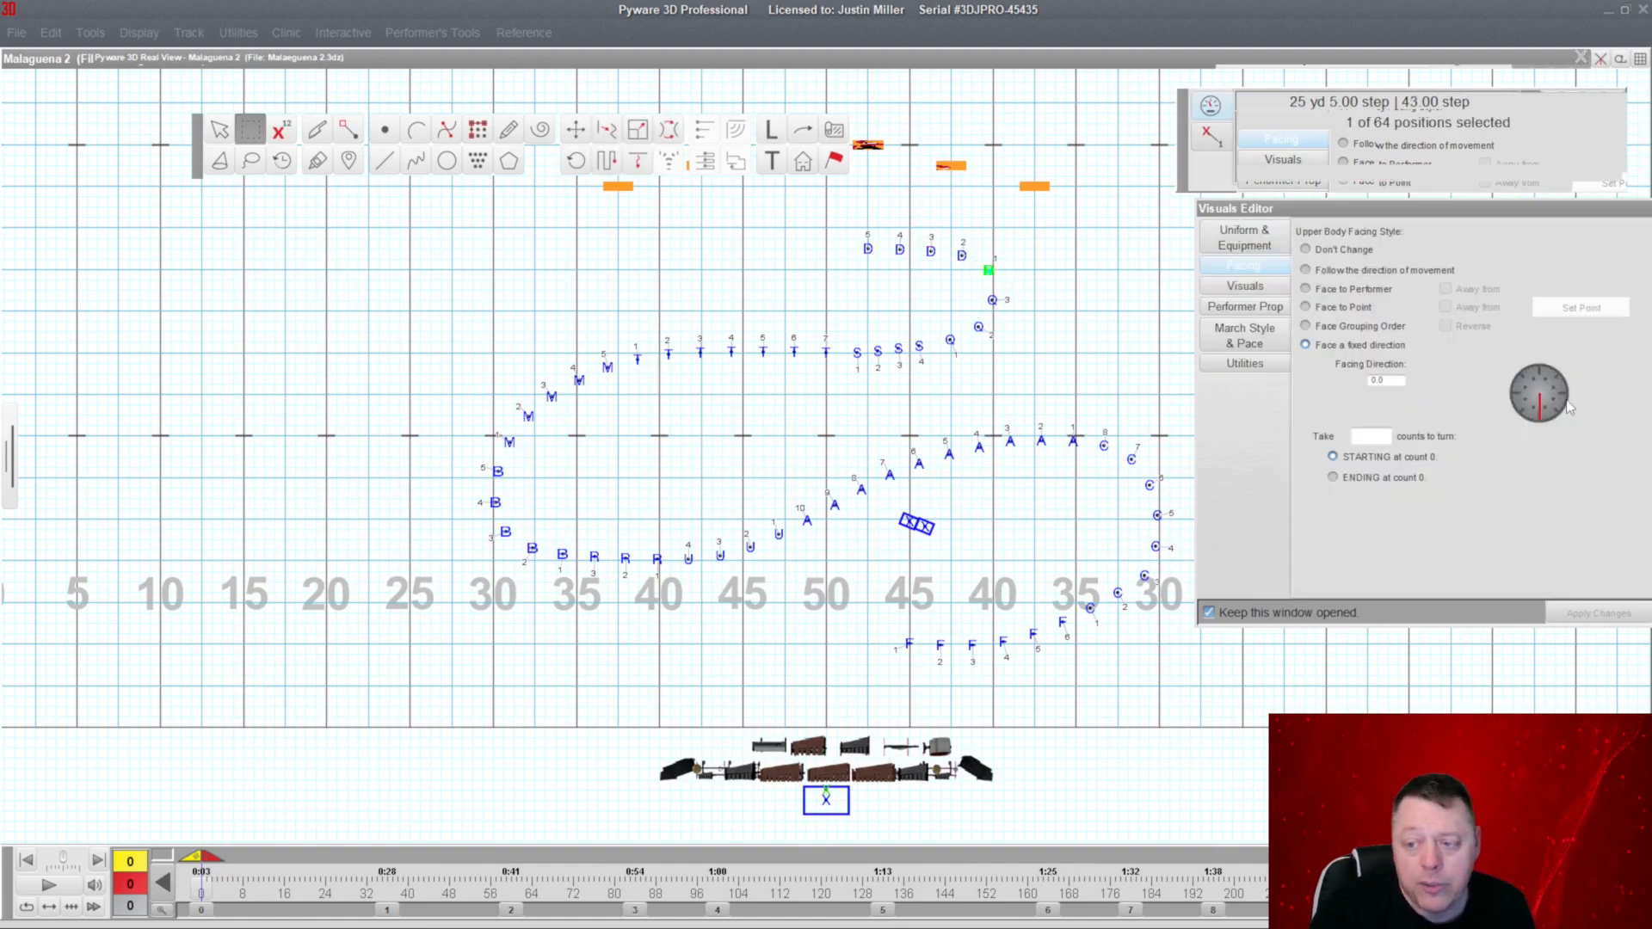
left_click(1552, 416)
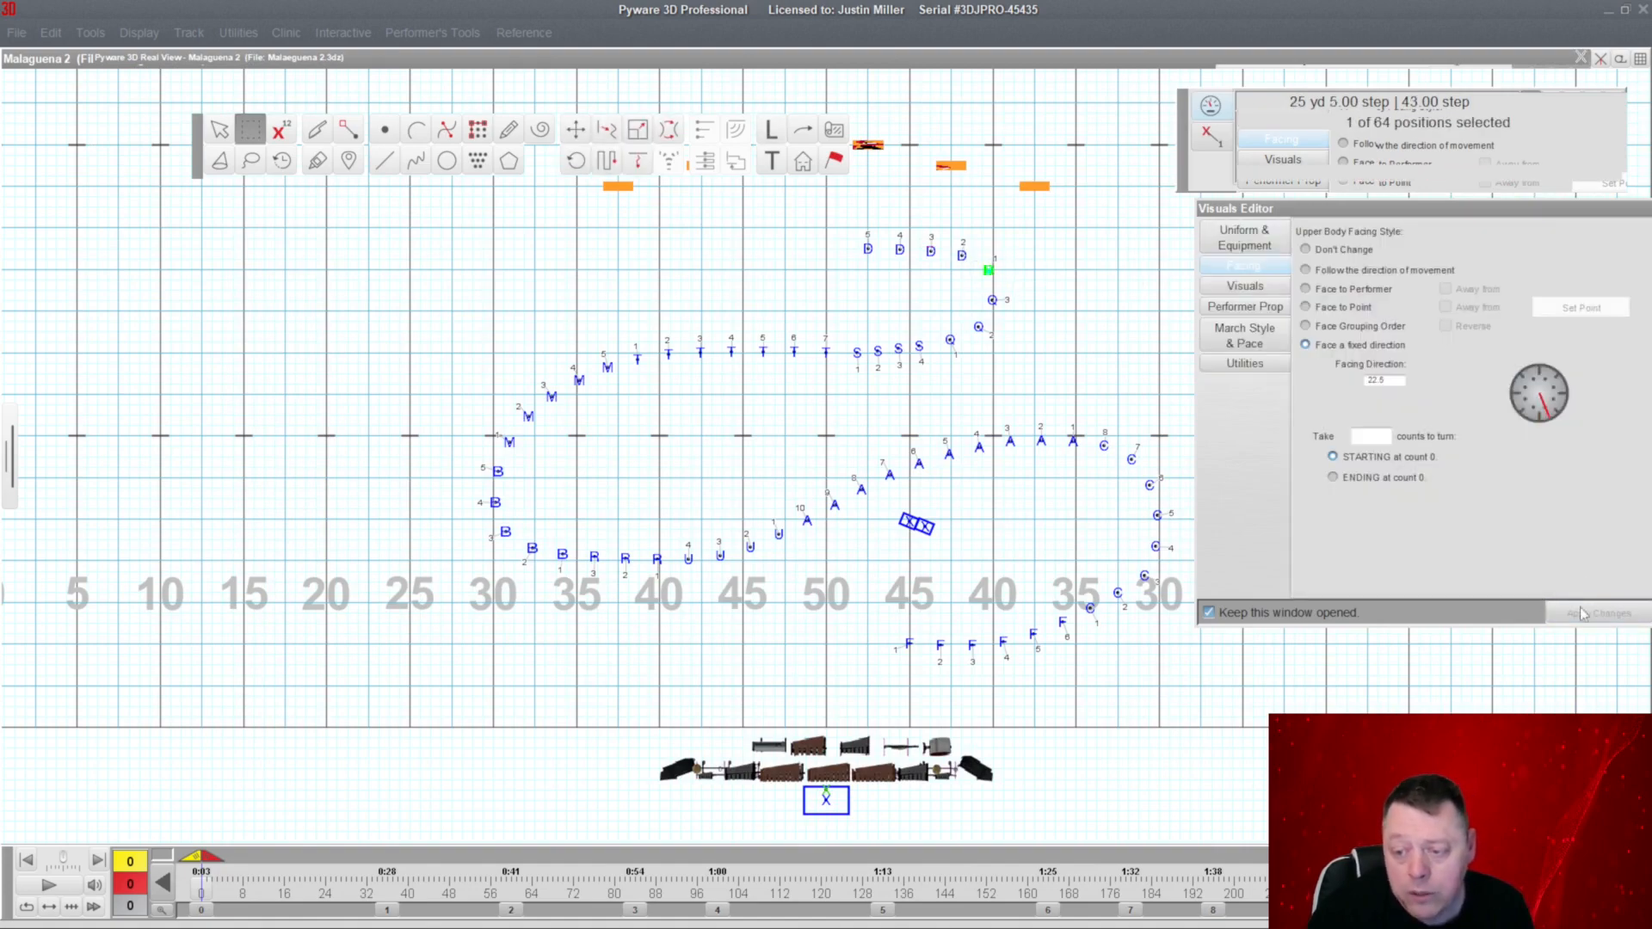
Check the curve of the bass drum line in the 3D view and save the drill.
double_click(978, 59)
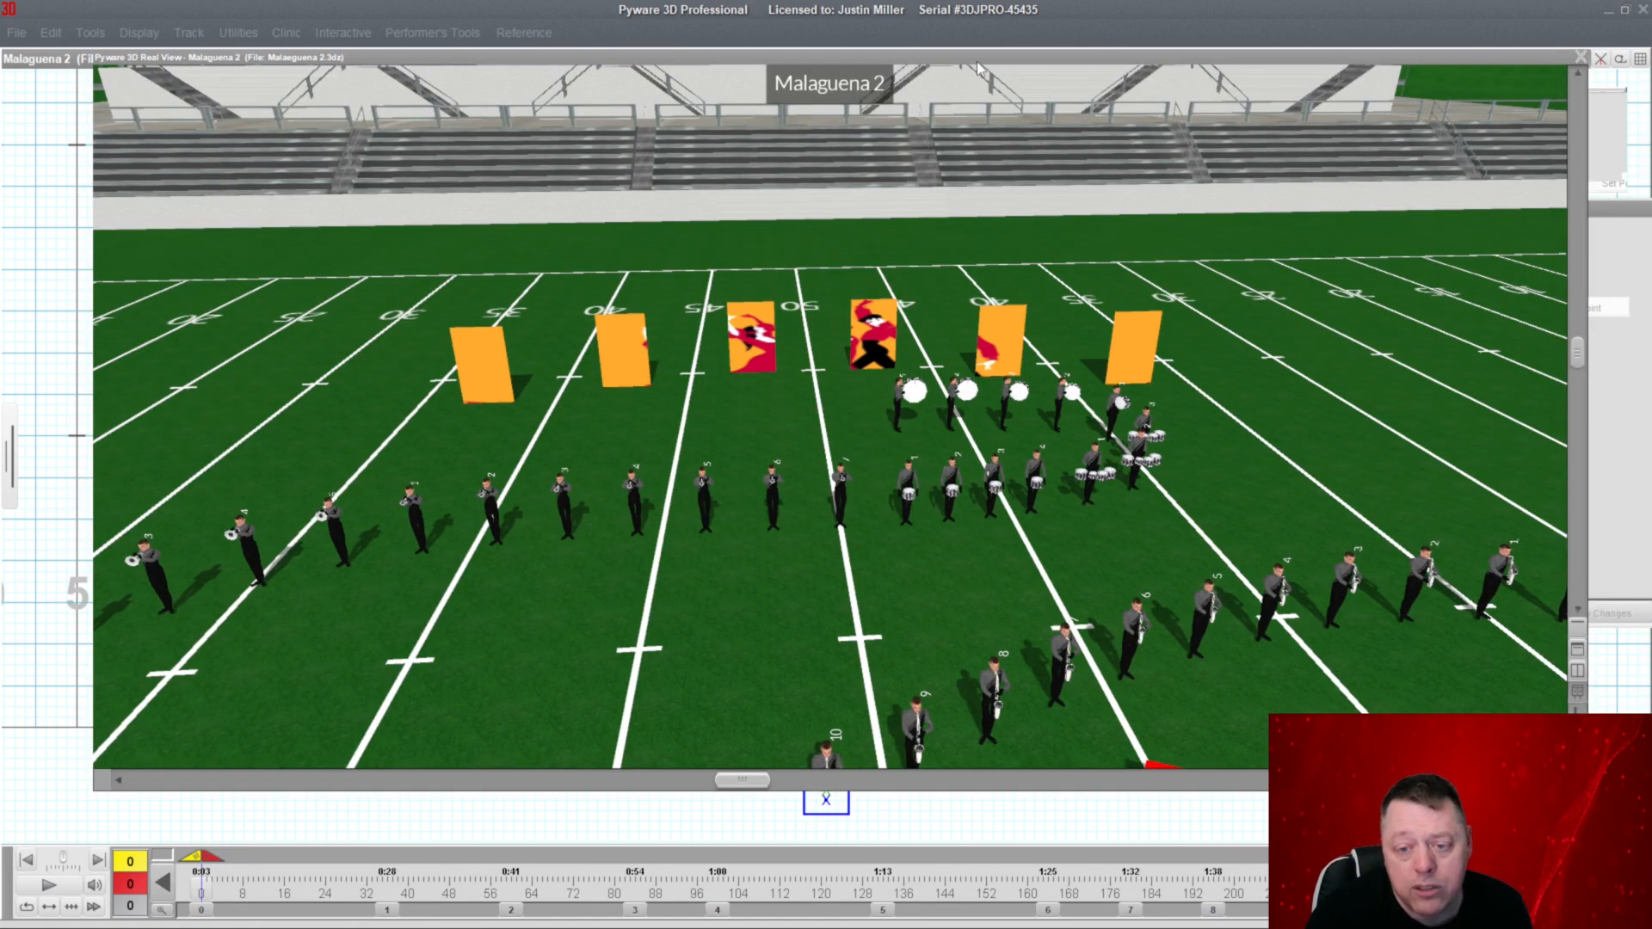
left_click_drag(1168, 370, 1156, 469)
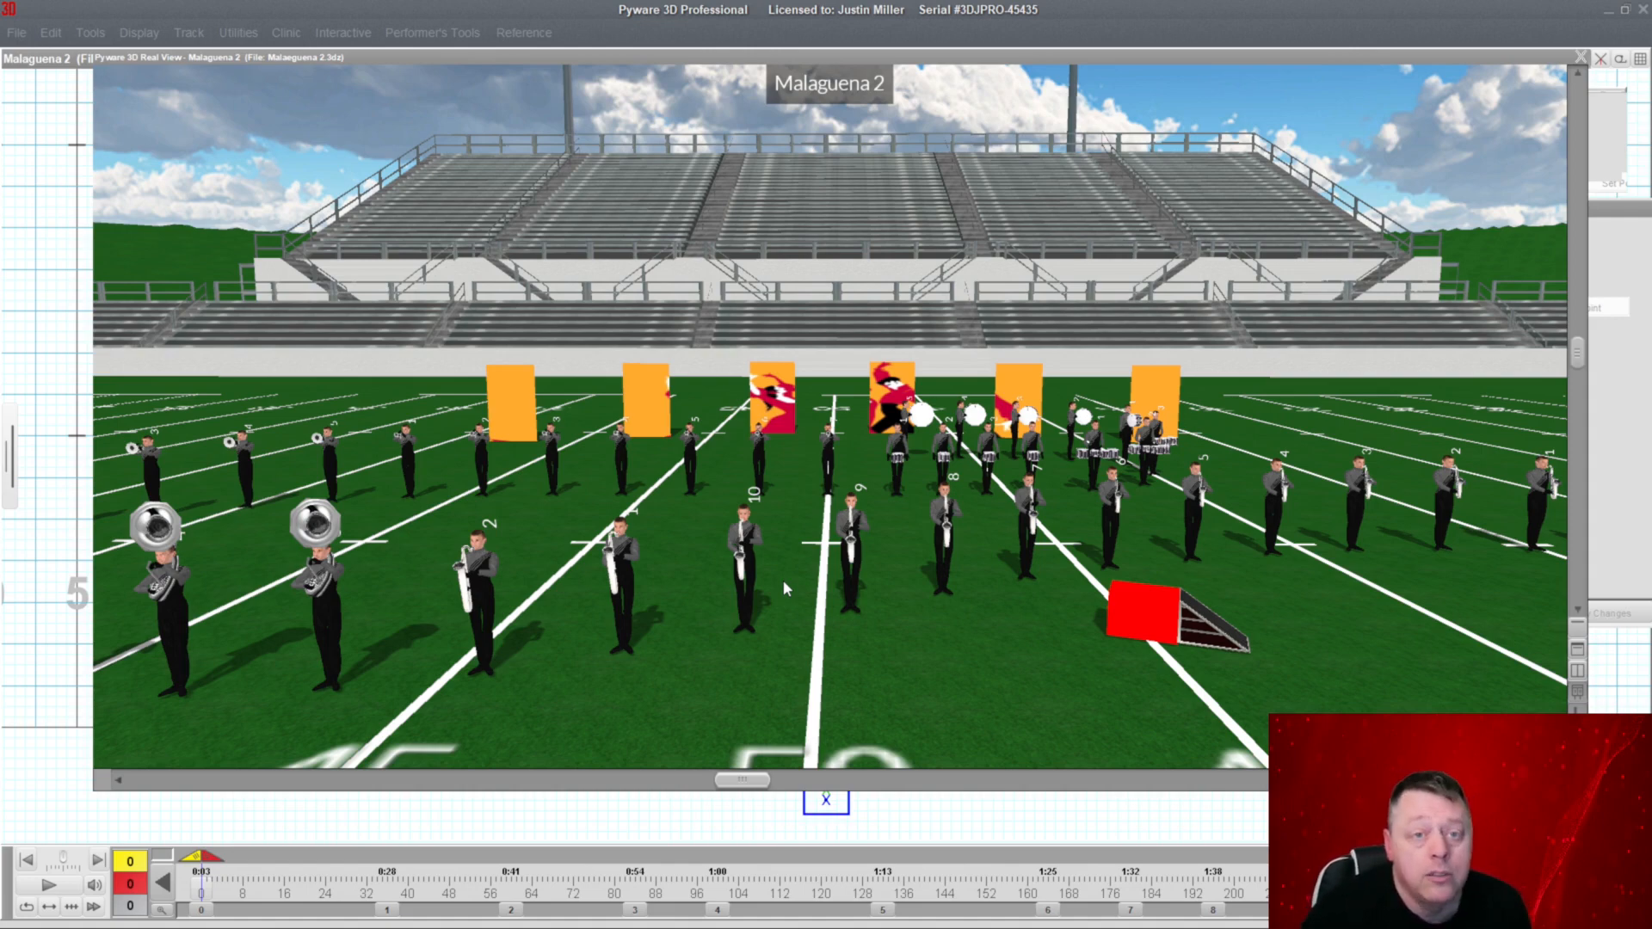
double_click(845, 52)
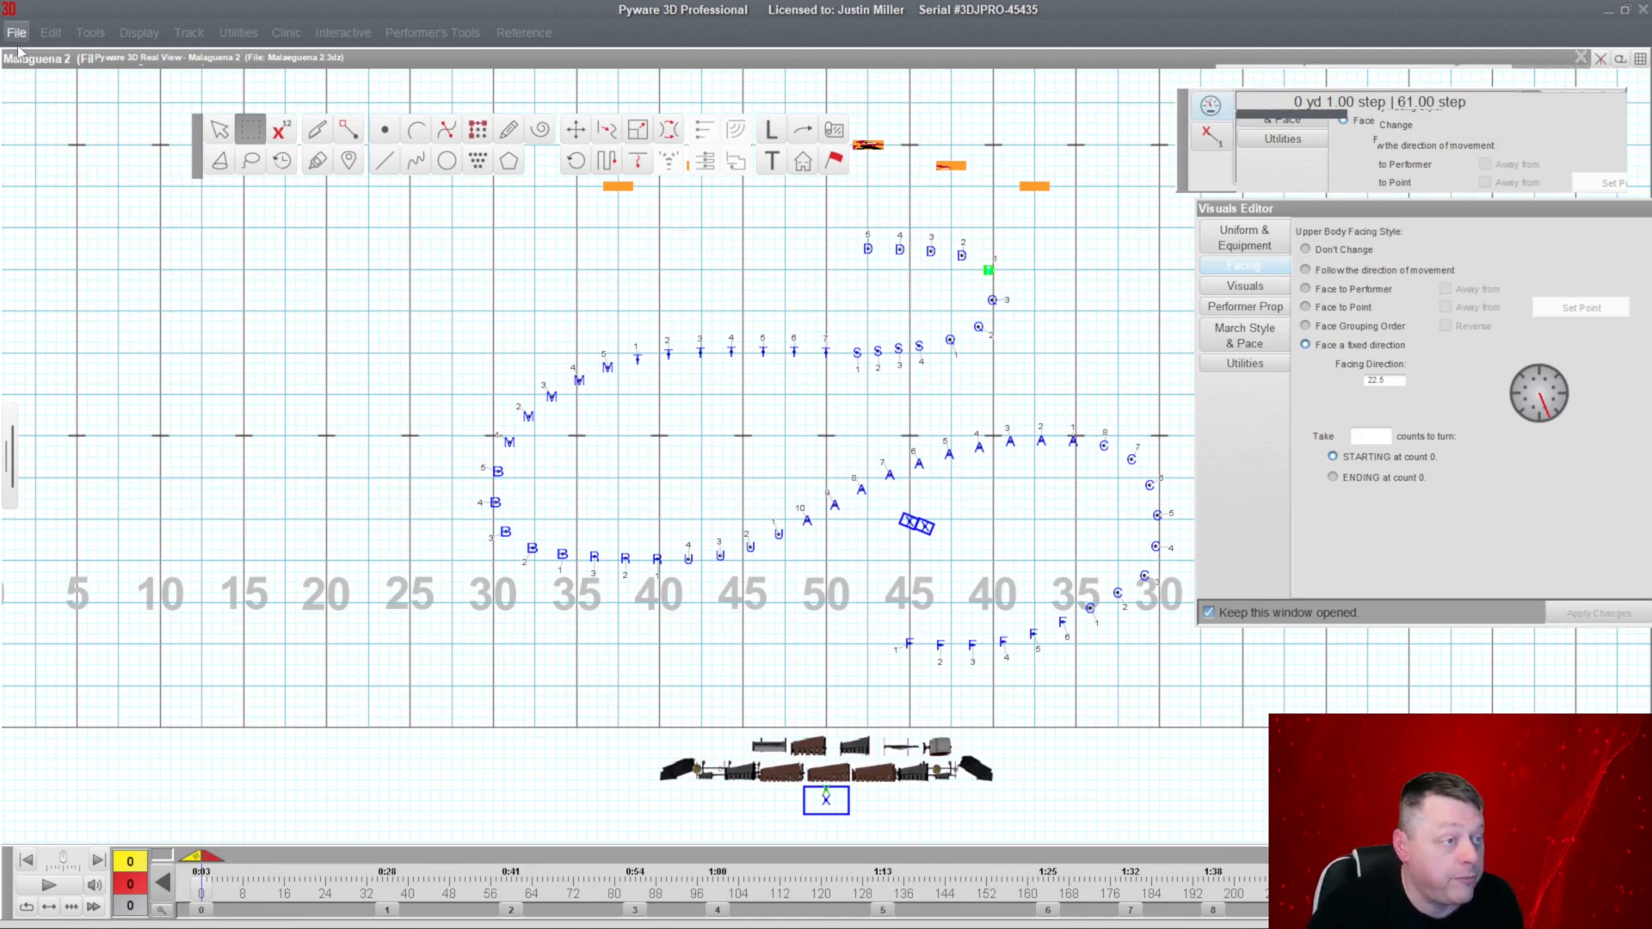
left_click(18, 32)
left_click(26, 287)
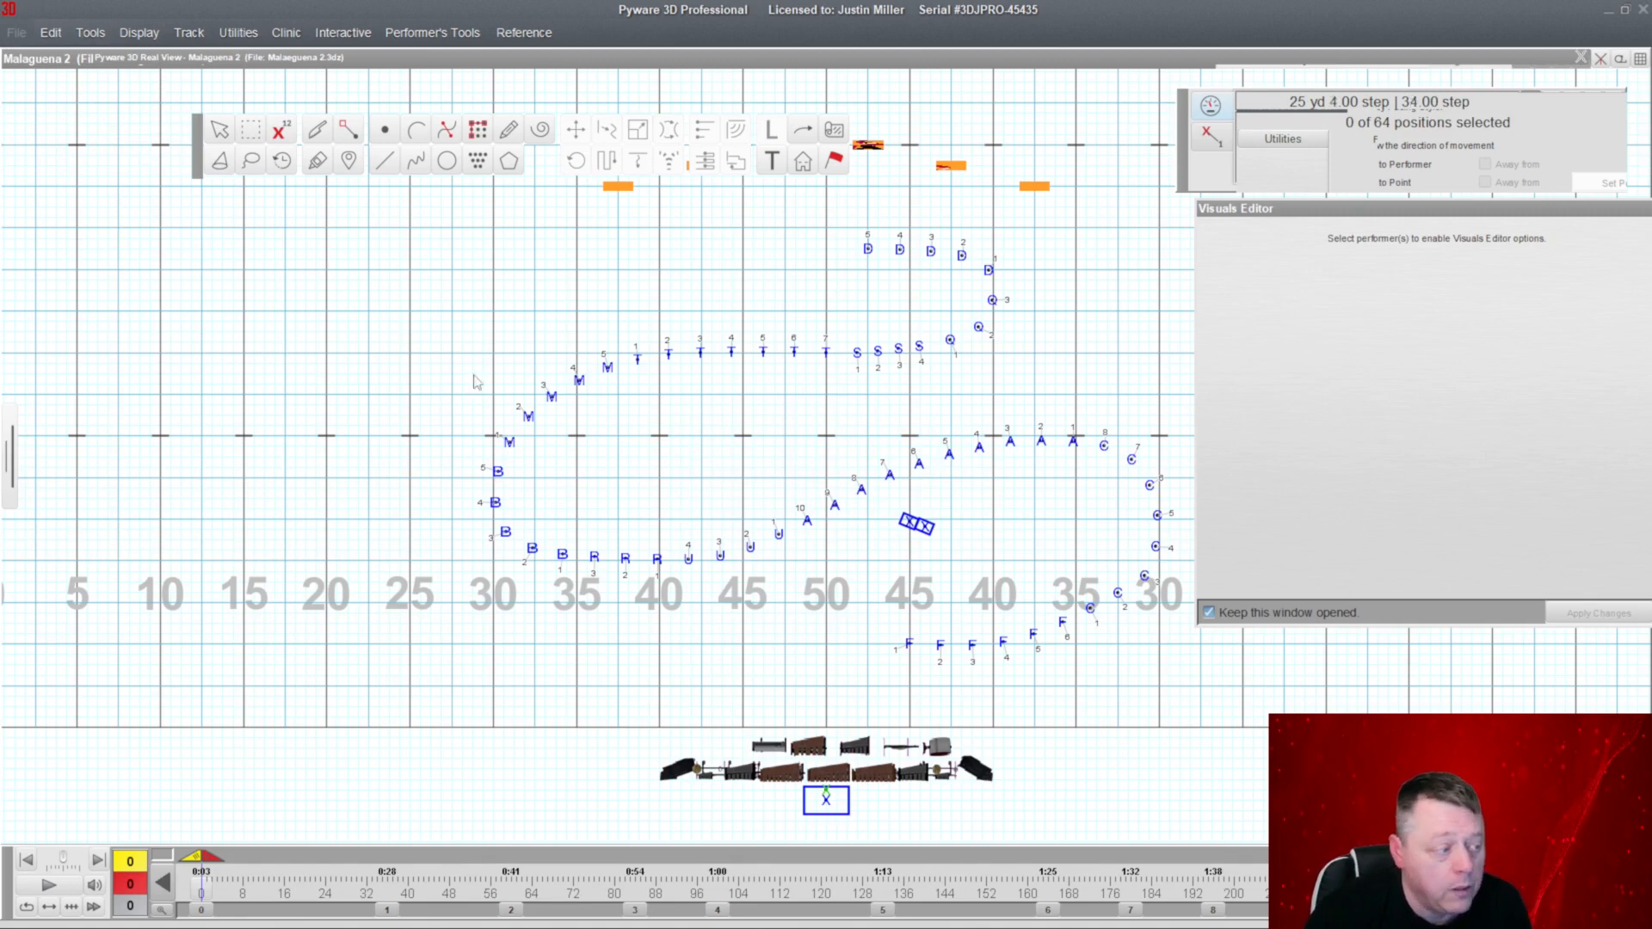
Set the upper body pose of all 12 drumline performers to Play and check them in the 3D view.
left_click(252, 129)
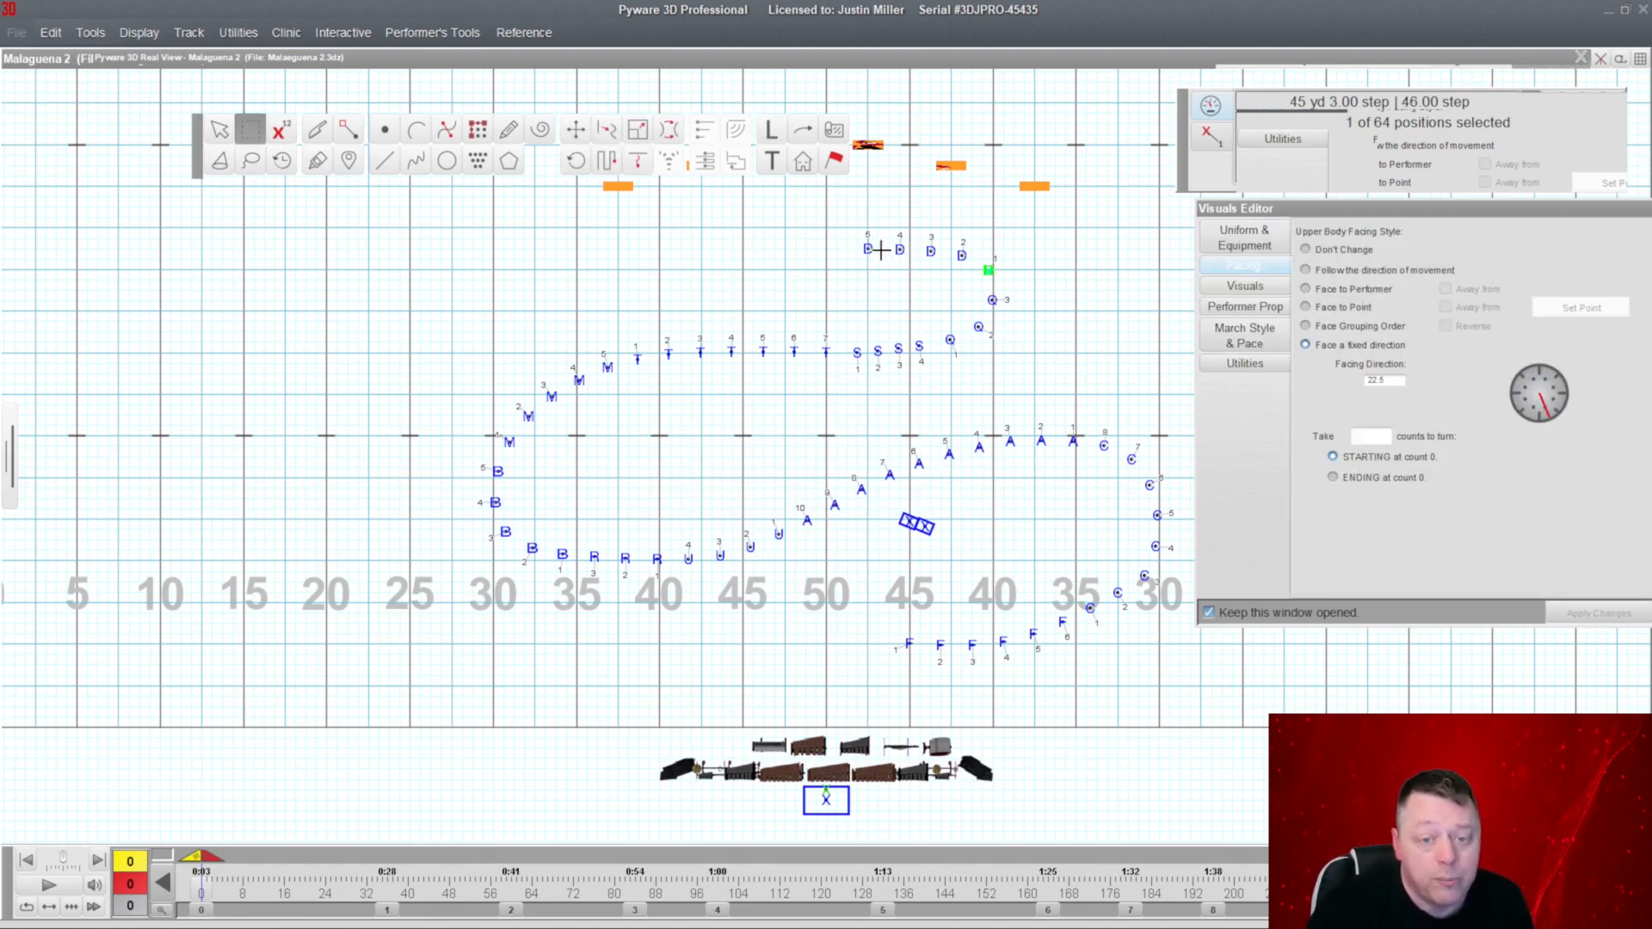
left_click_drag(854, 228, 1079, 389)
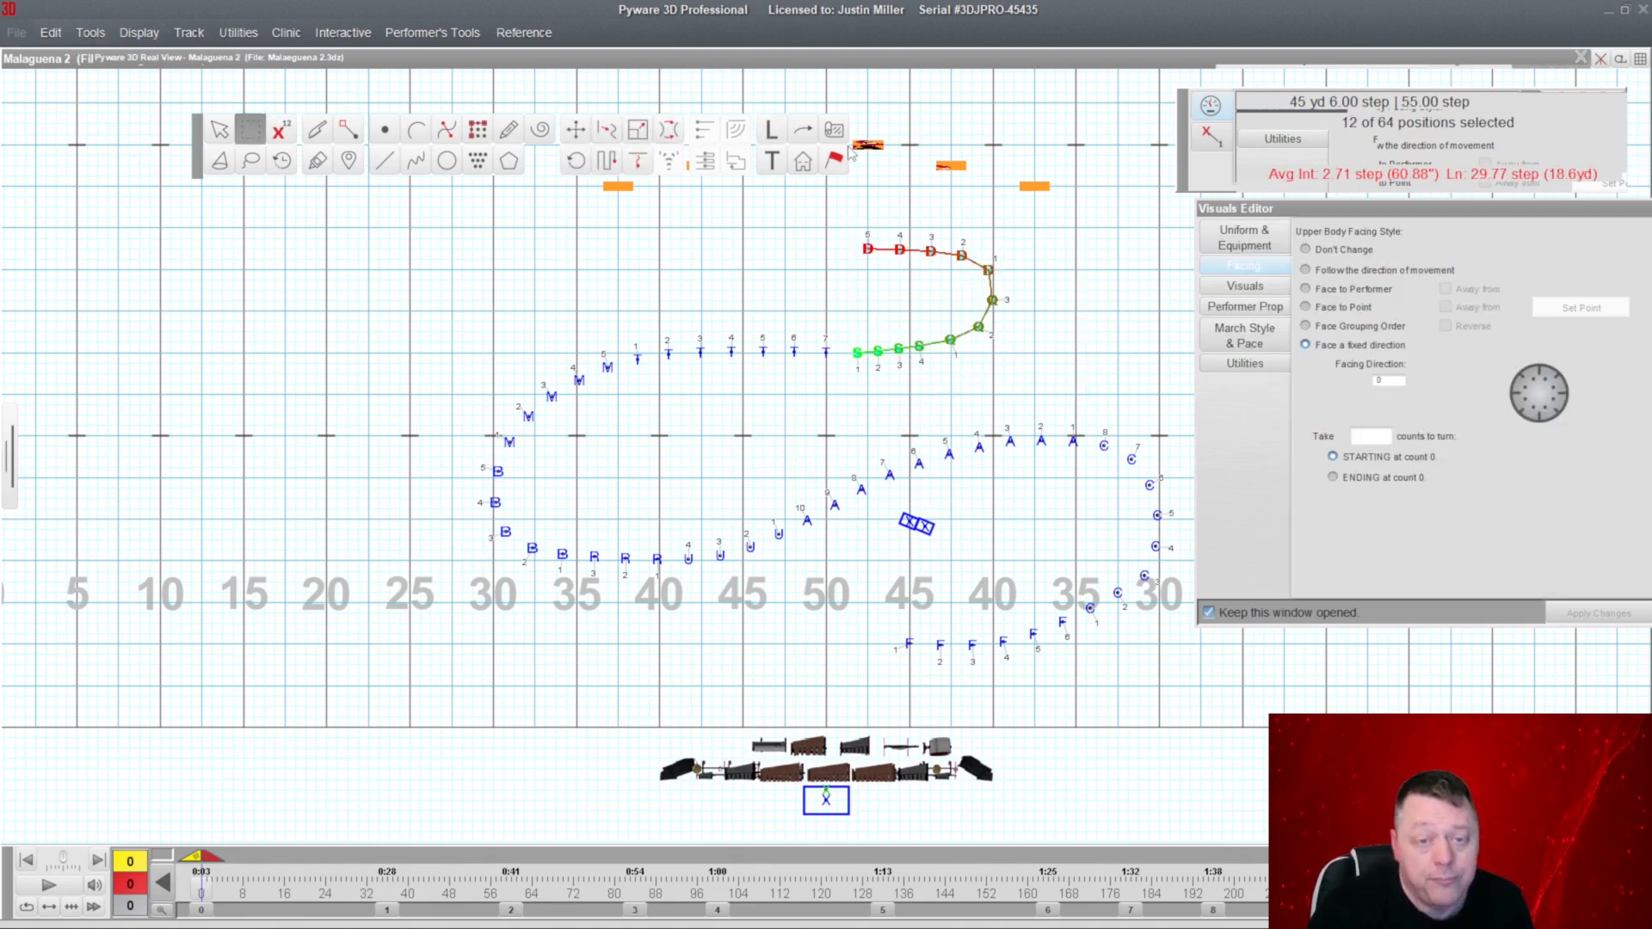
left_click(1259, 290)
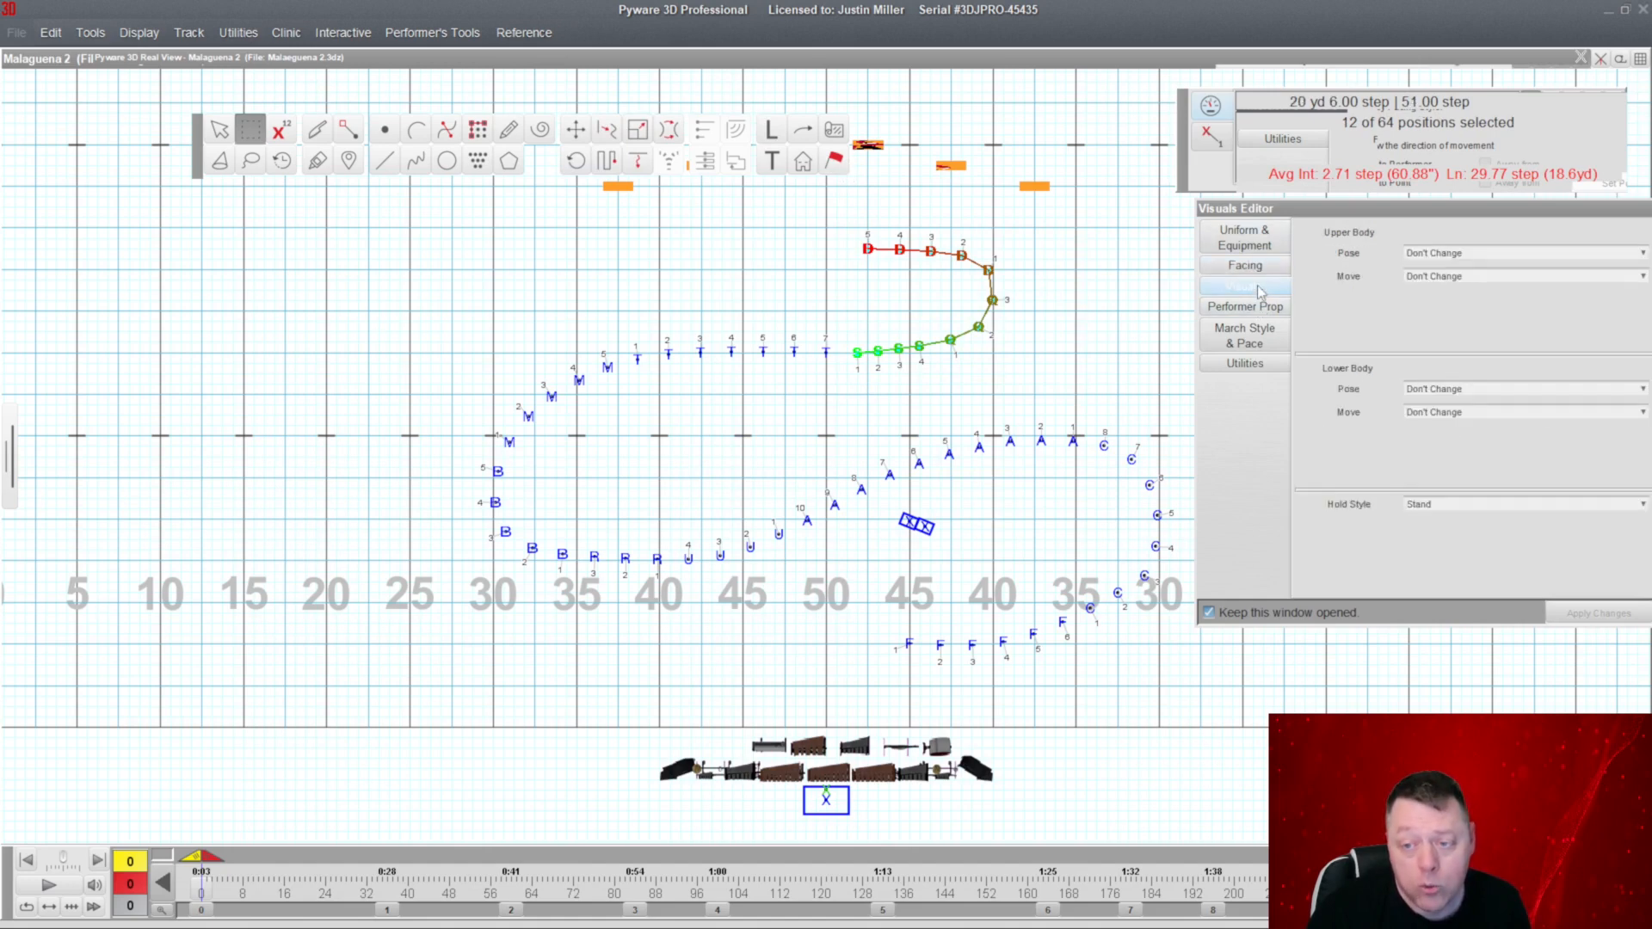
left_click(1457, 254)
left_click(1463, 269)
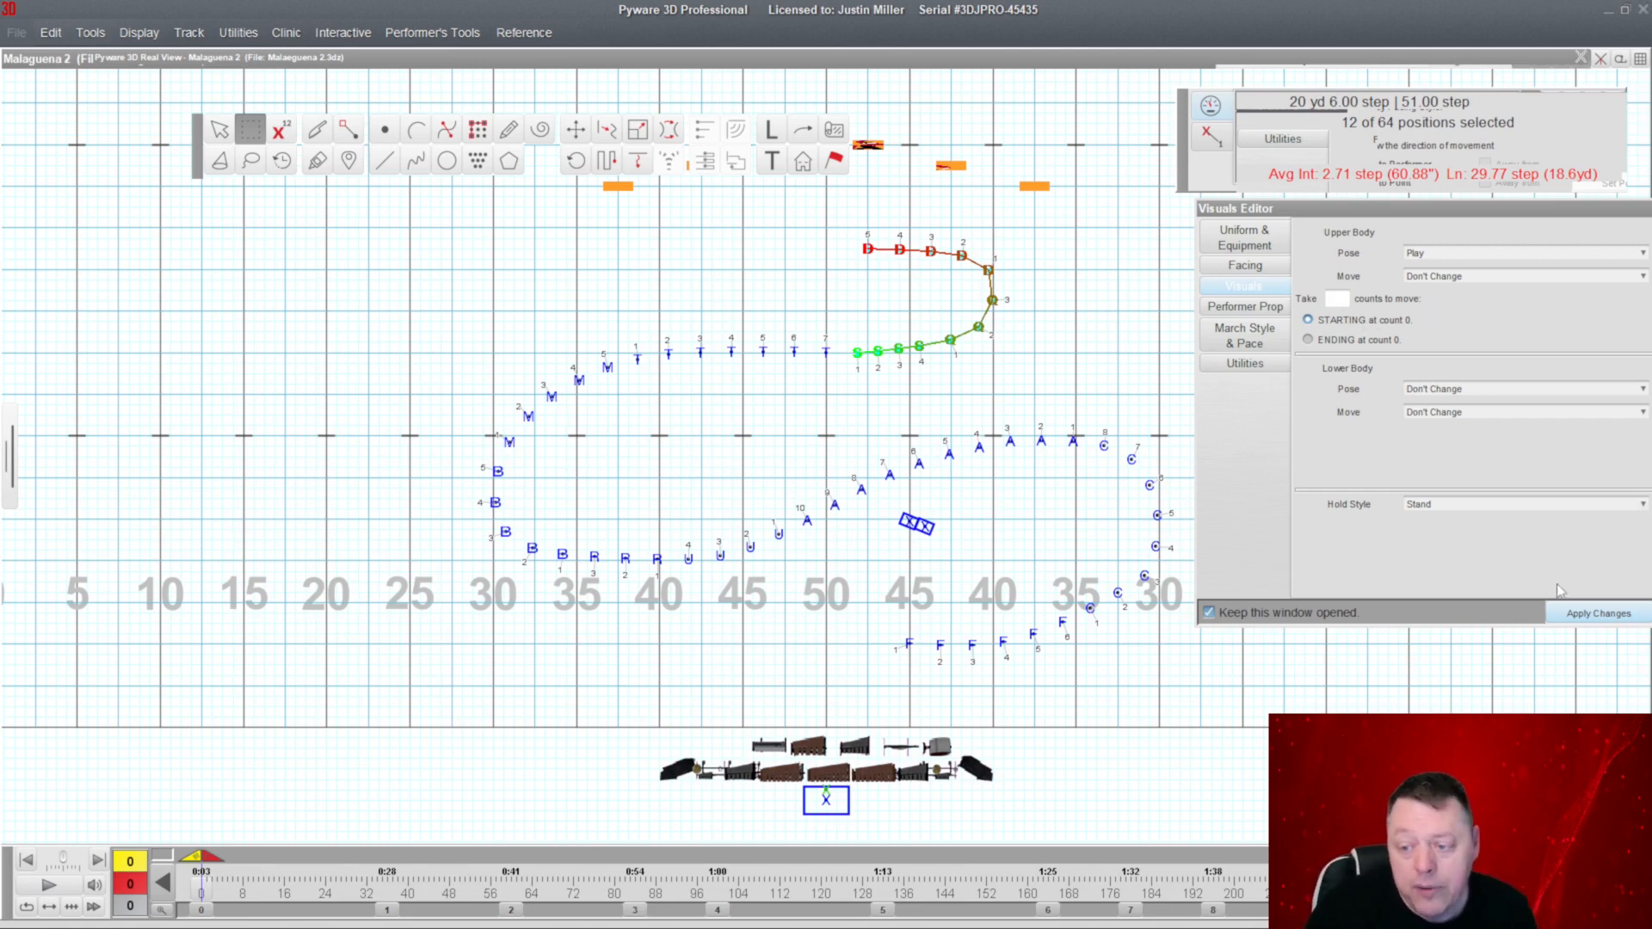
left_click(1578, 614)
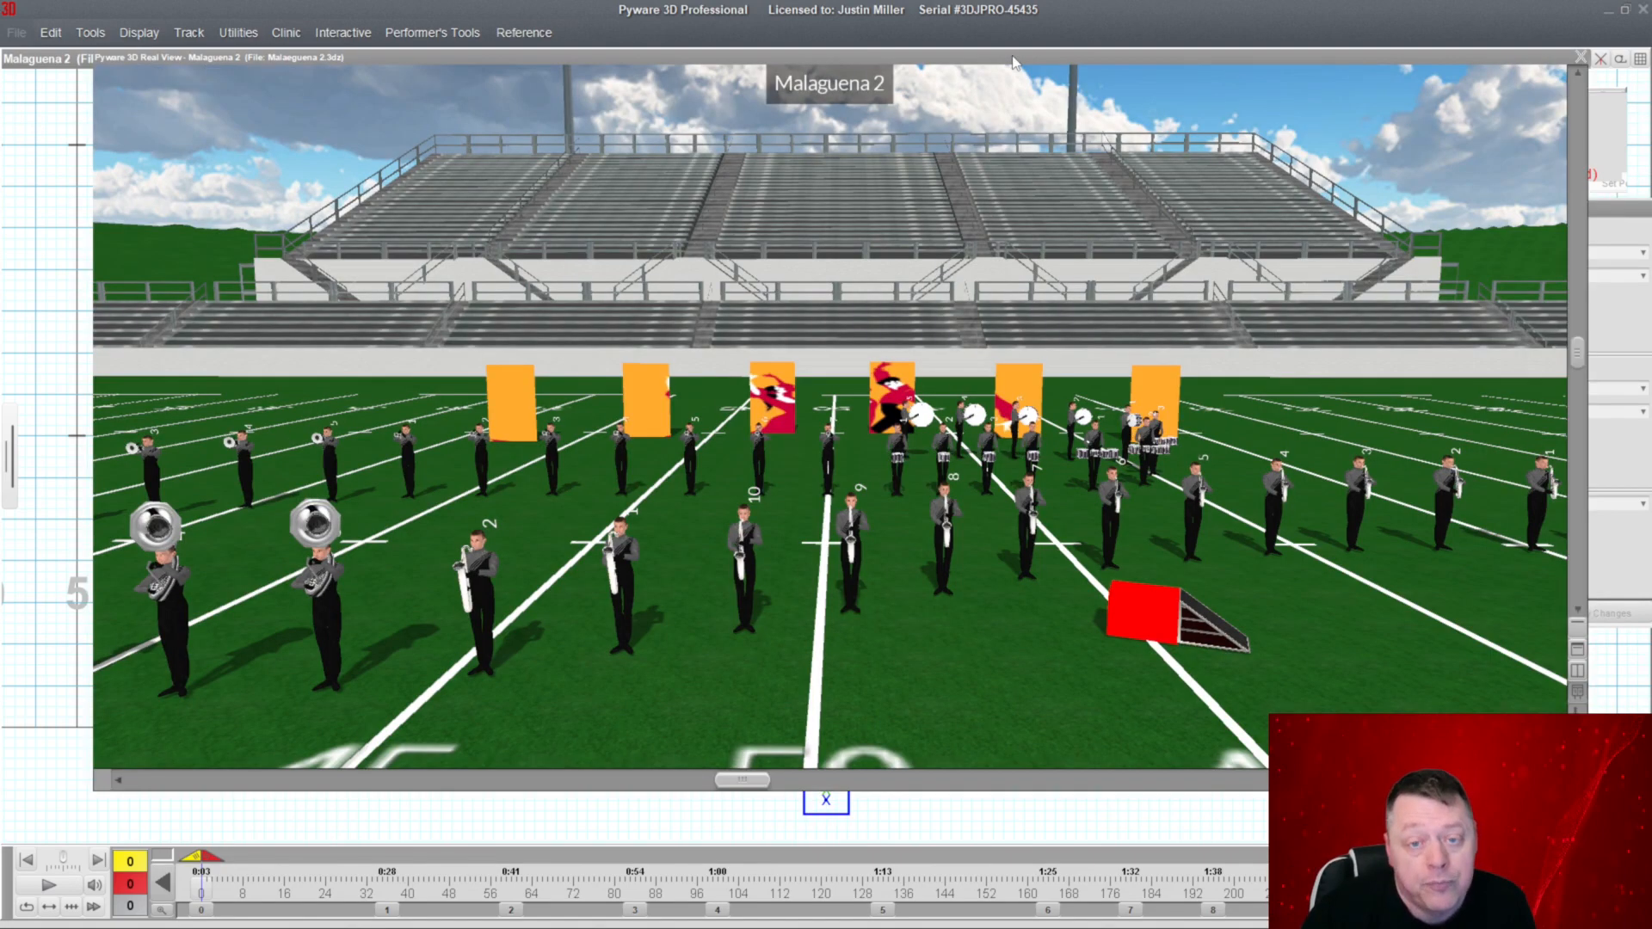
left_click_drag(1035, 456, 990, 334)
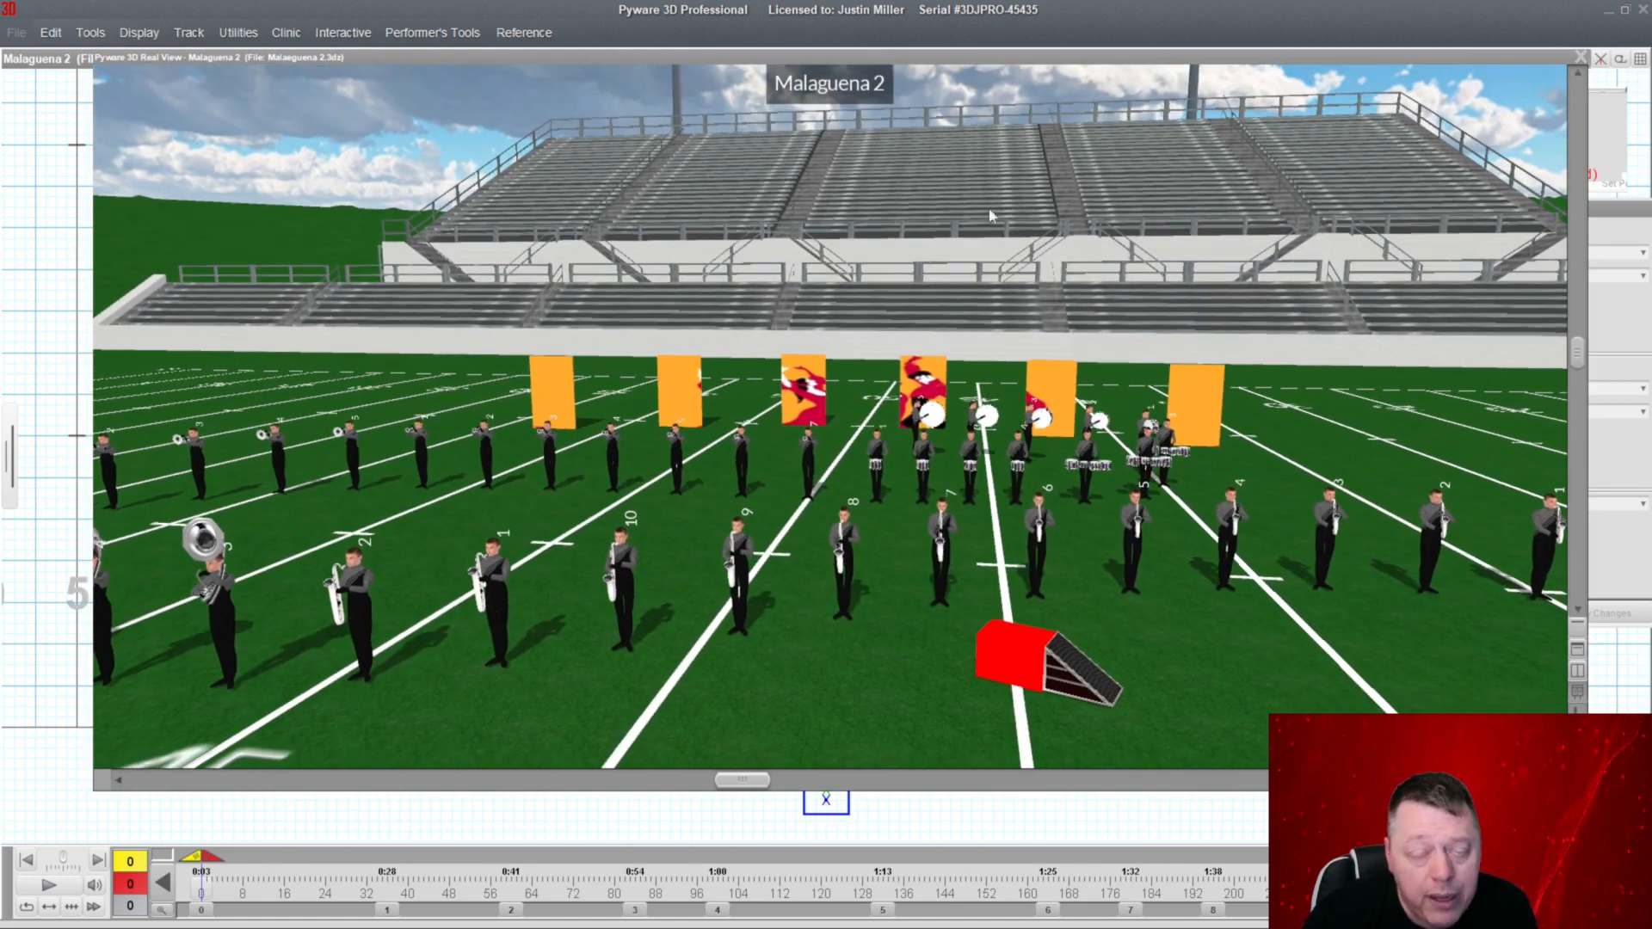
double_click(857, 61)
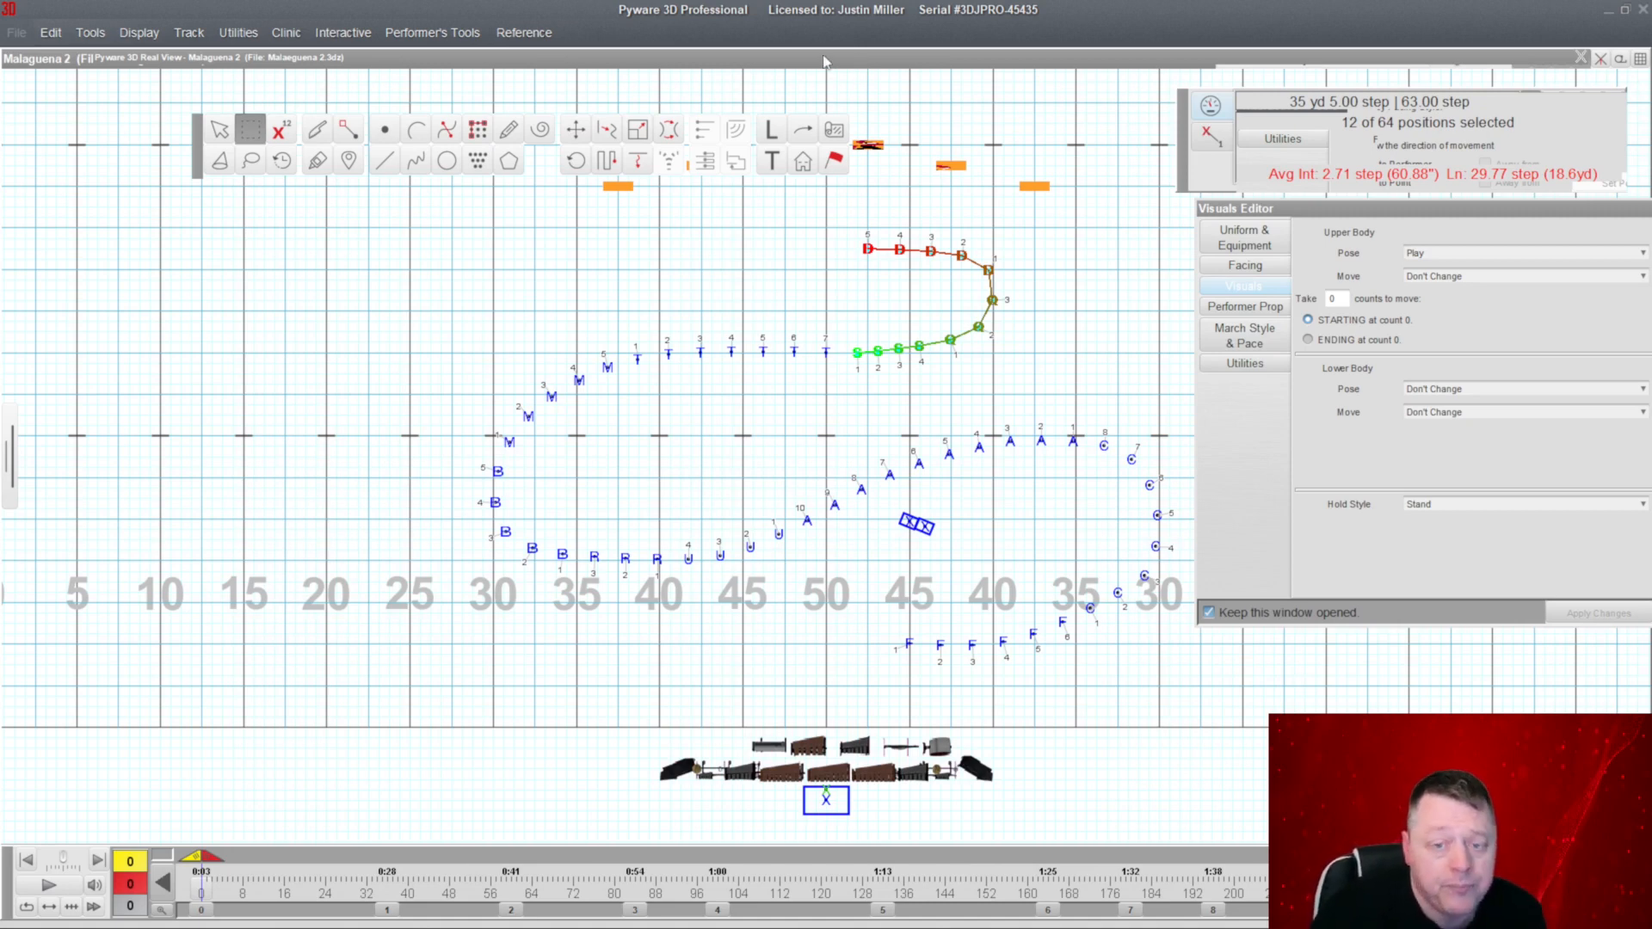
Set the upper body pose of all 48 wind players to Horns Down.
left_click(250, 161)
mouse_move(831, 344)
left_mouse_down()
mouse_move(571, 307)
mouse_move(535, 685)
mouse_move(861, 642)
mouse_move(959, 489)
mouse_move(874, 633)
mouse_move(1187, 654)
mouse_move(1167, 347)
mouse_move(834, 385)
left_mouse_up()
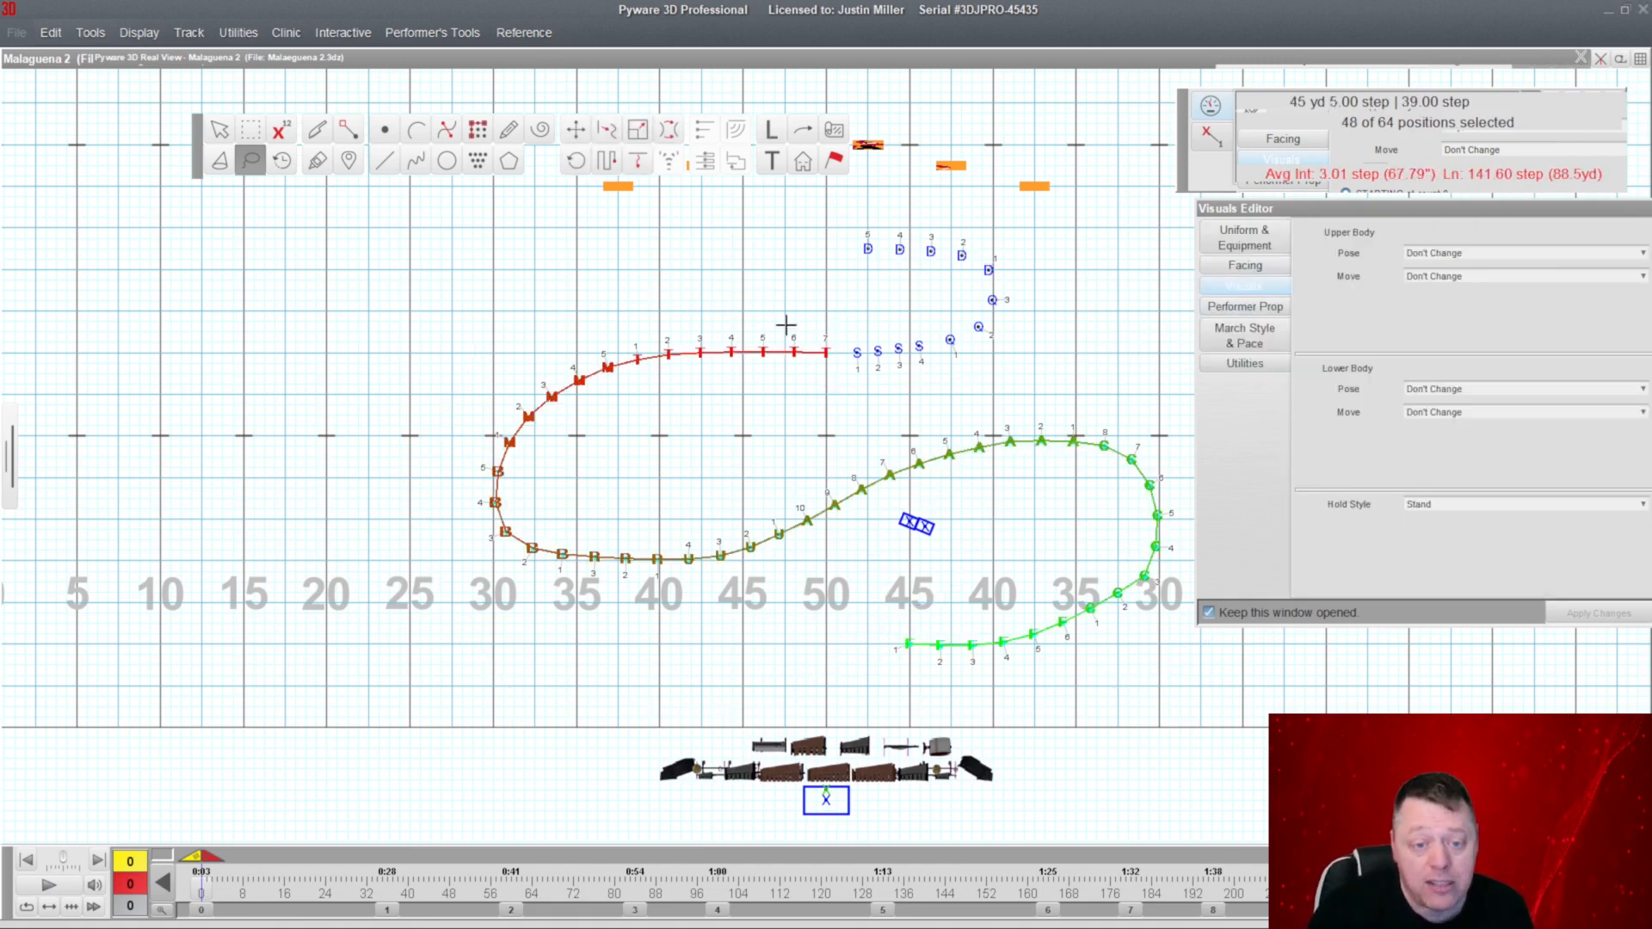
left_click(1438, 253)
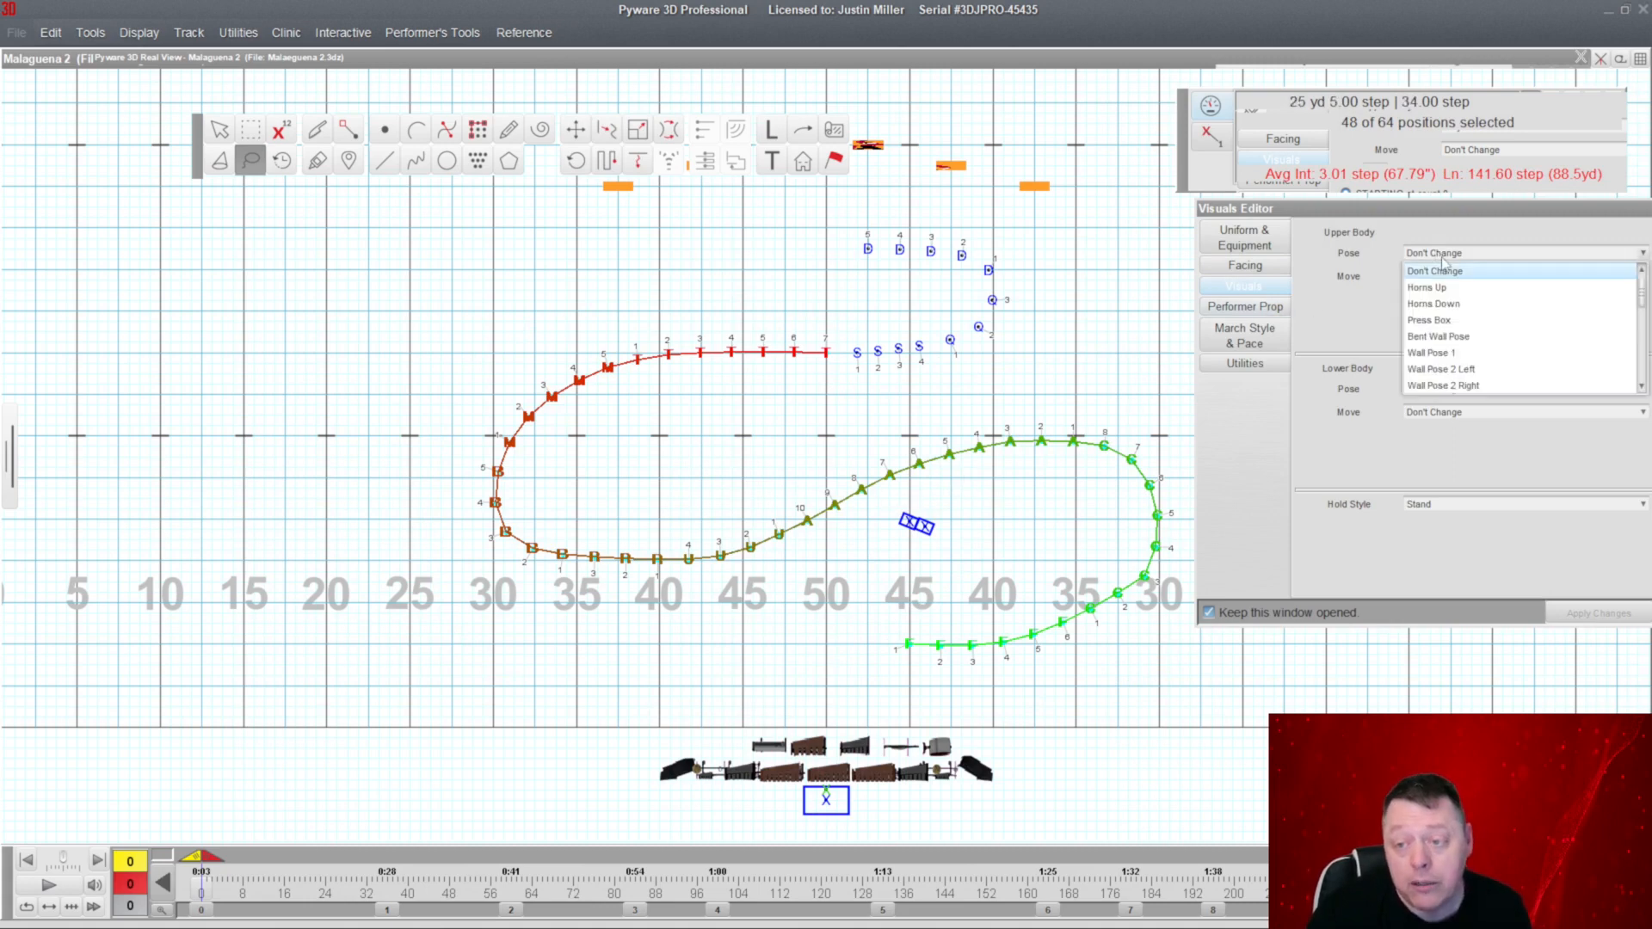
left_click(1434, 304)
left_click(1575, 613)
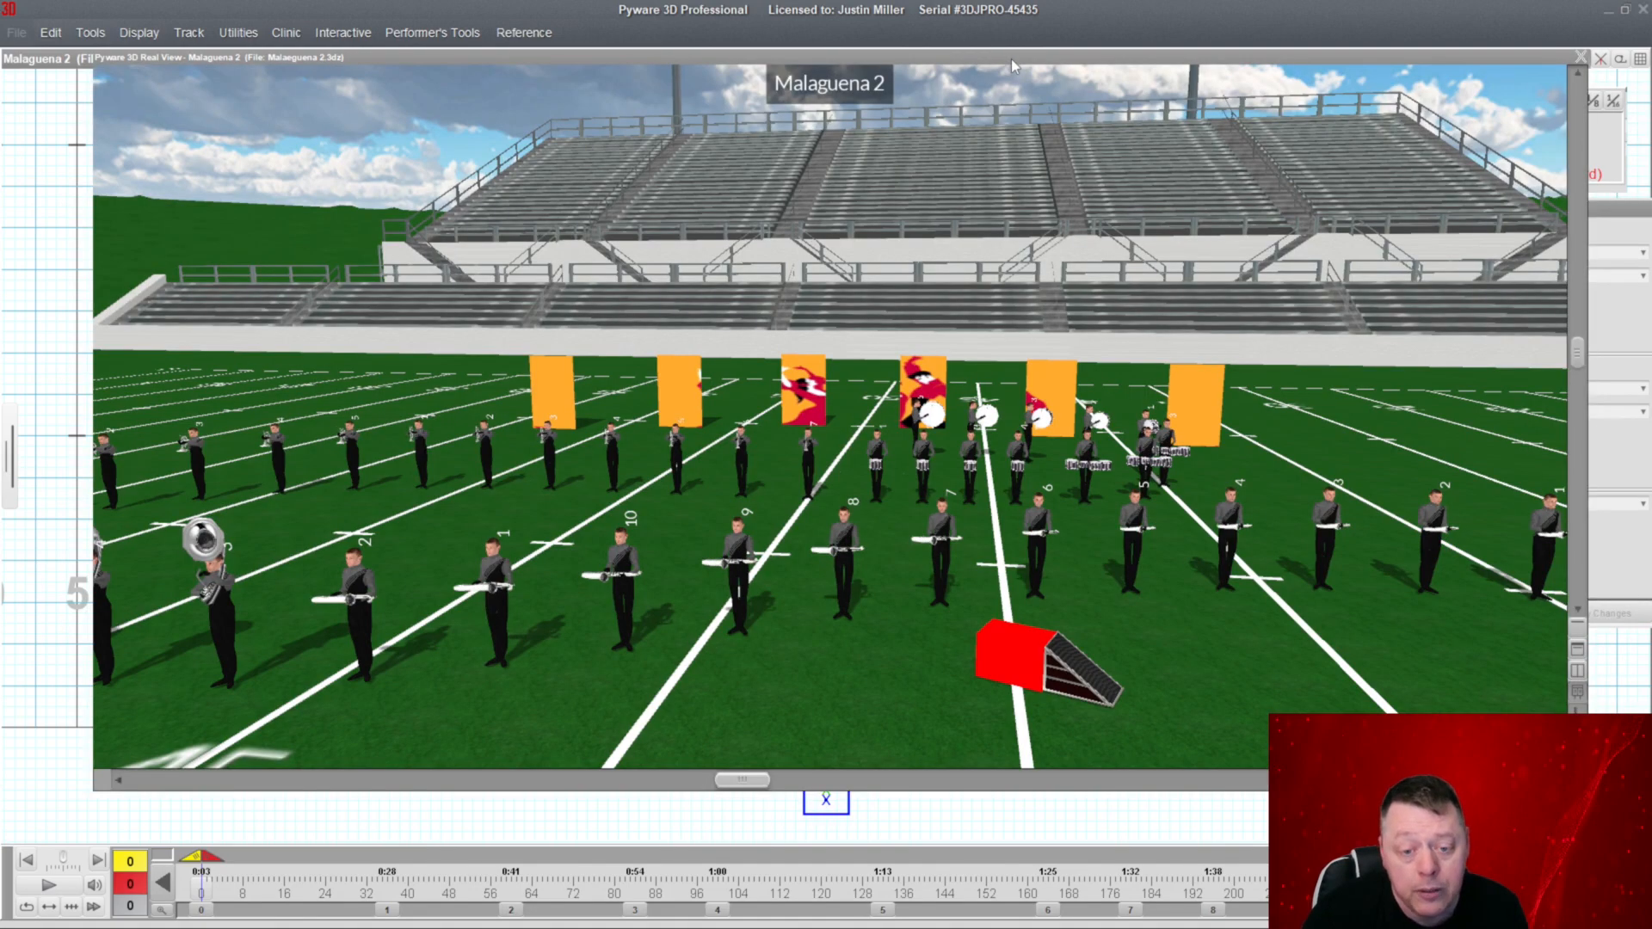
Examine the wind players' poses and the full band formation from several angles in the 3D view.
left_click_drag(1233, 555, 1058, 534)
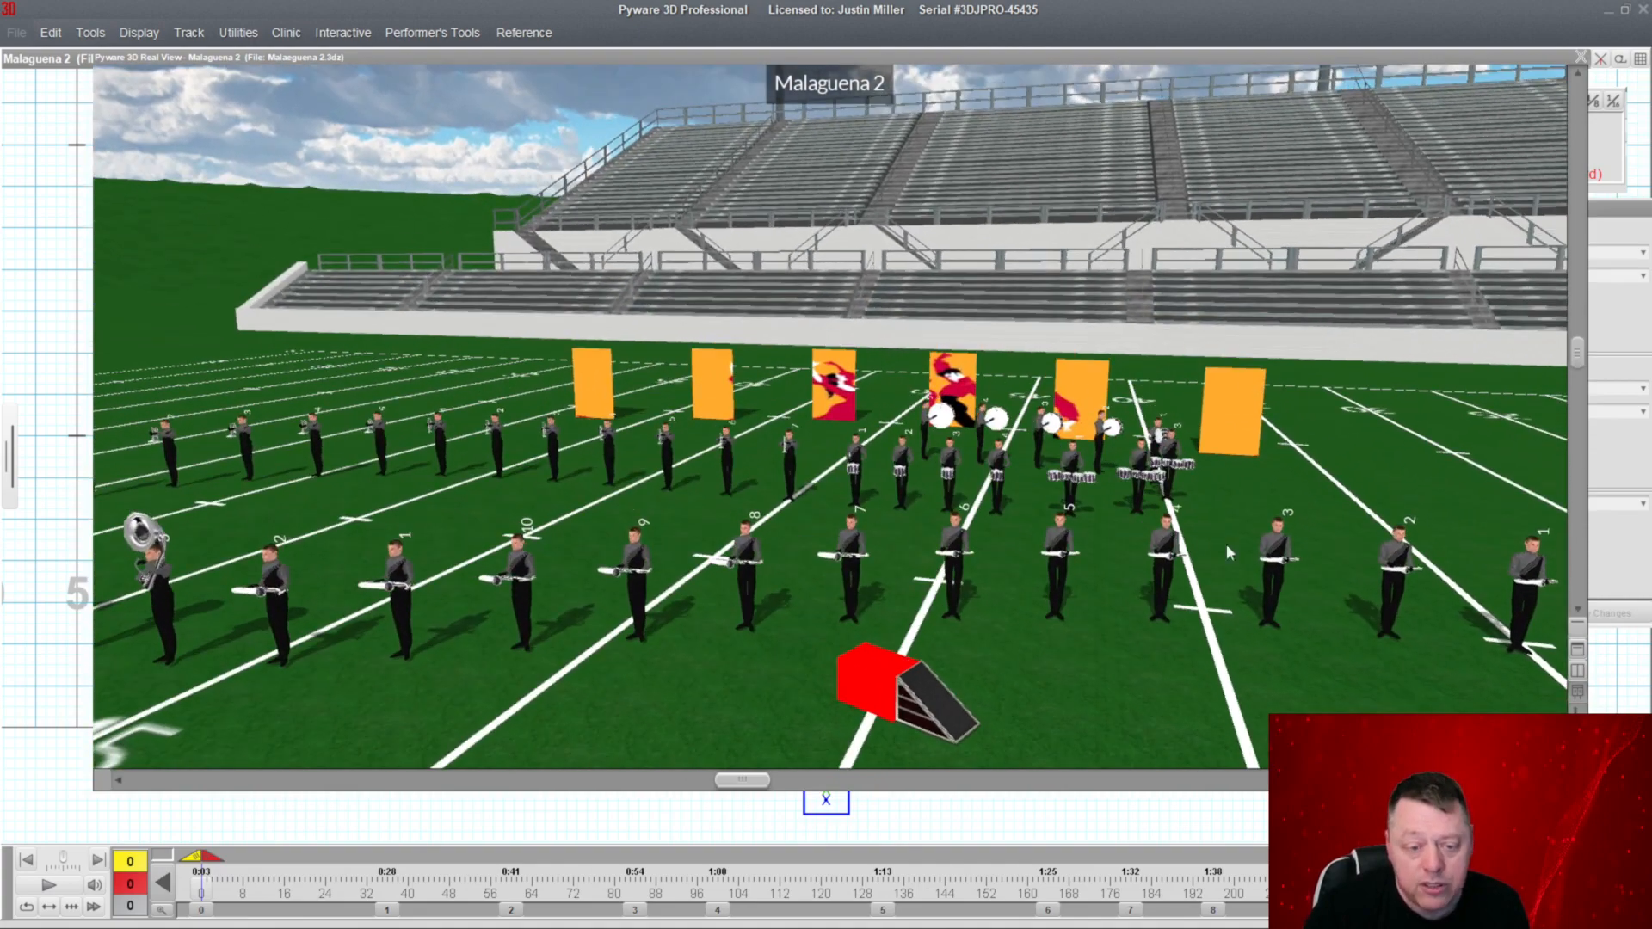
left_click_drag(511, 591, 616, 594)
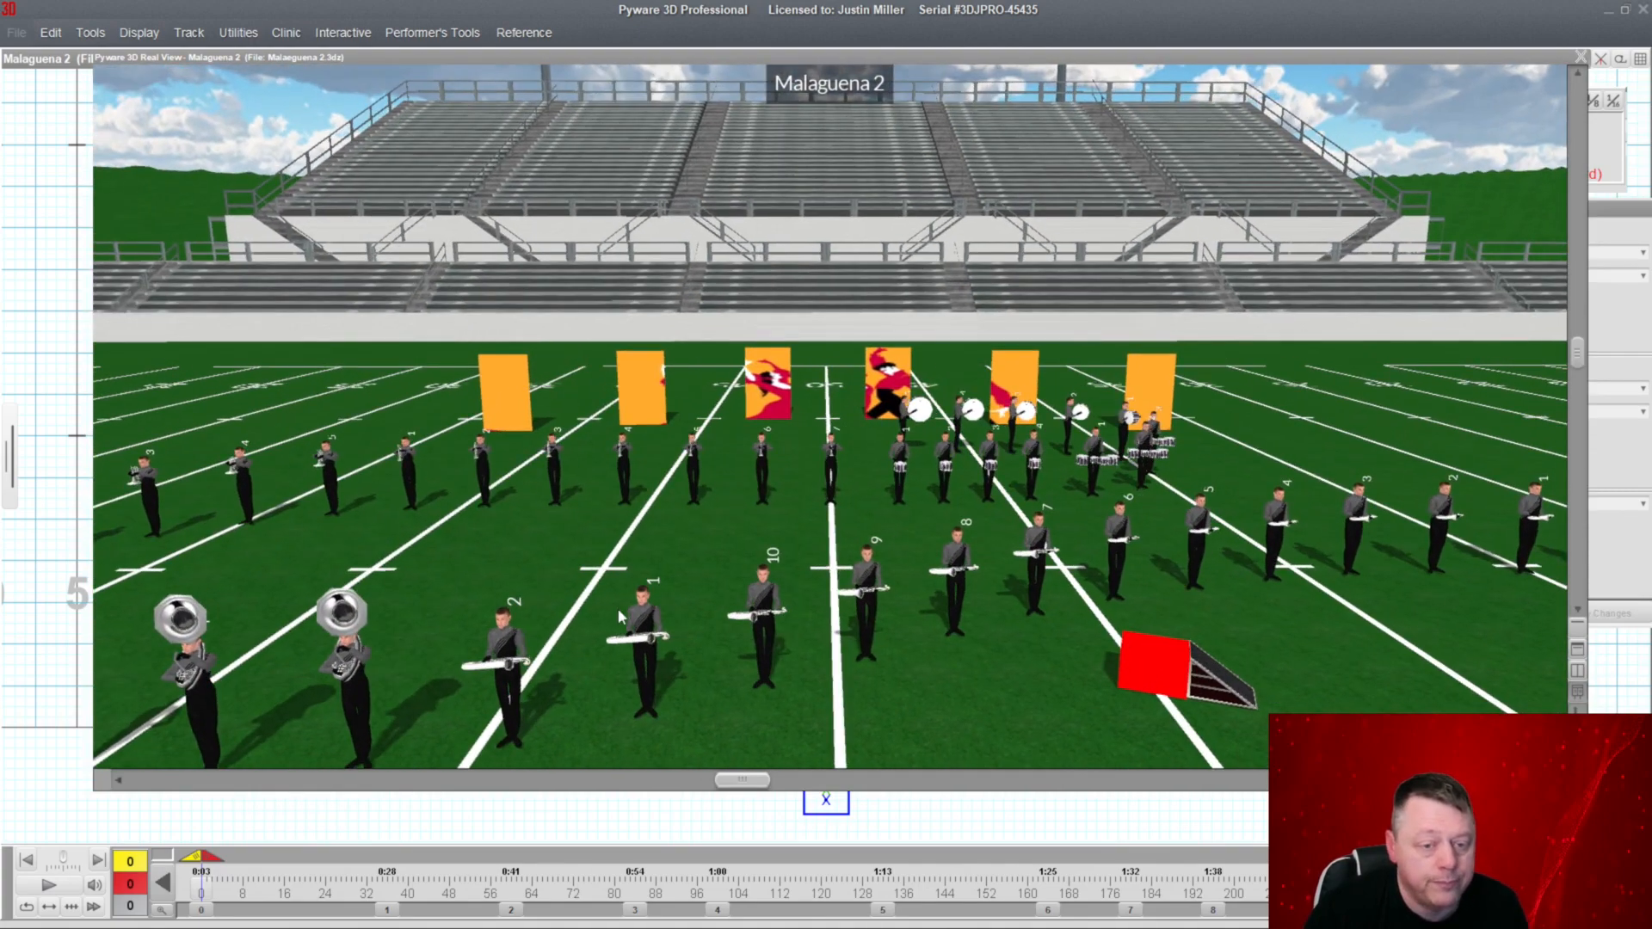
scroll(613, 606, "down", 6)
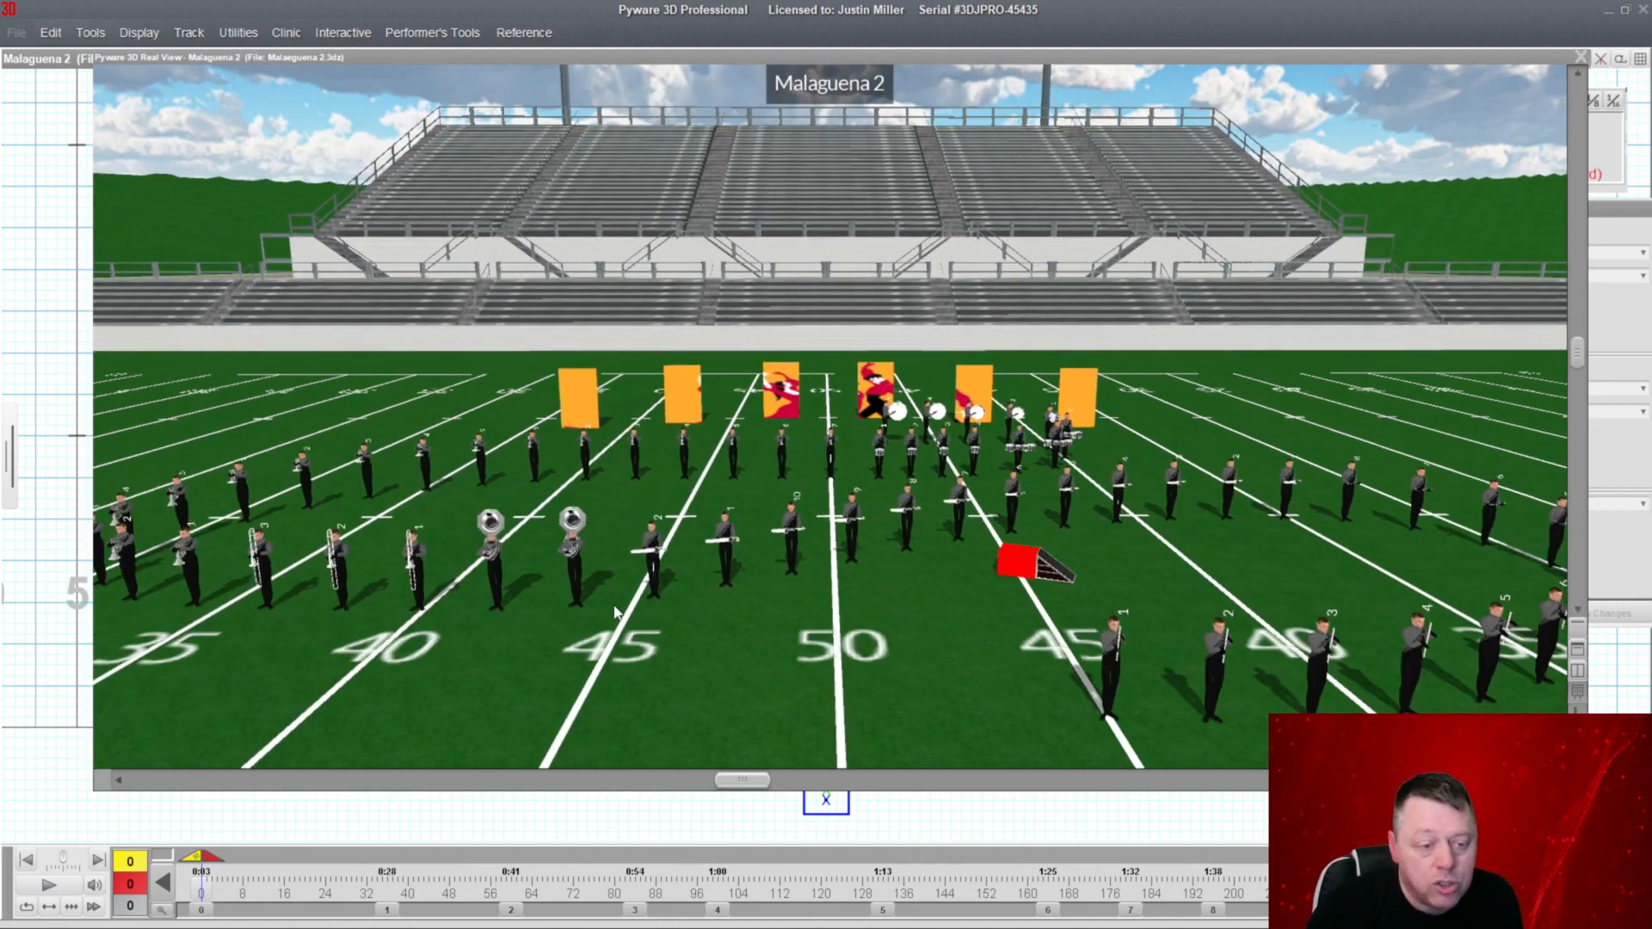
left_click_drag(712, 608, 733, 558)
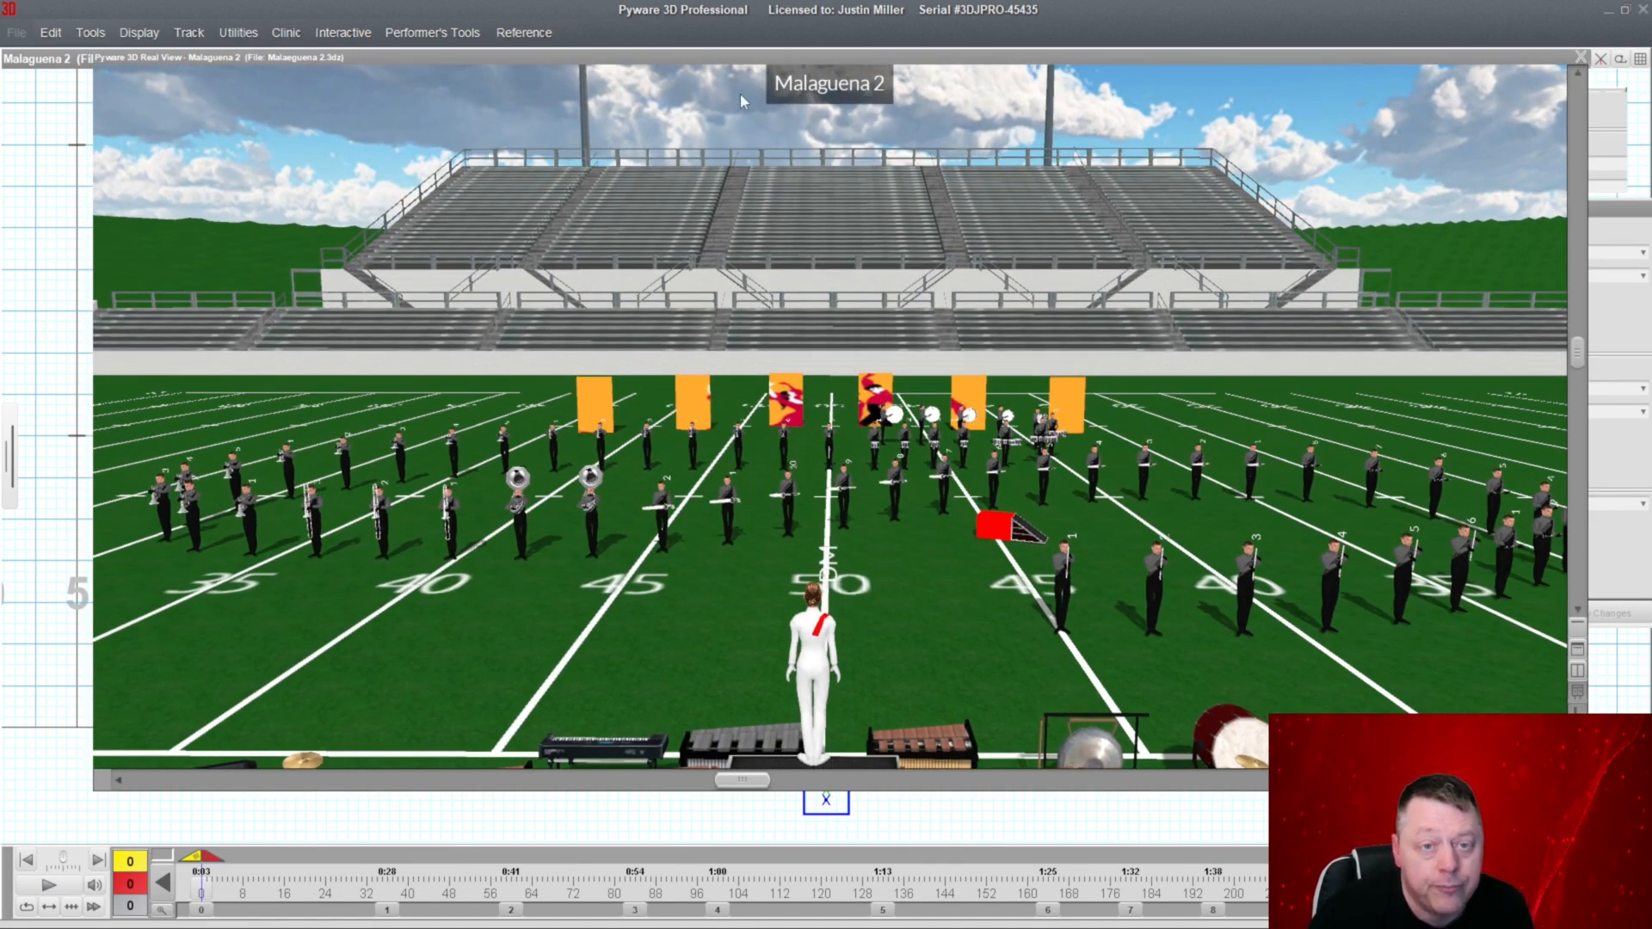
double_click(754, 62)
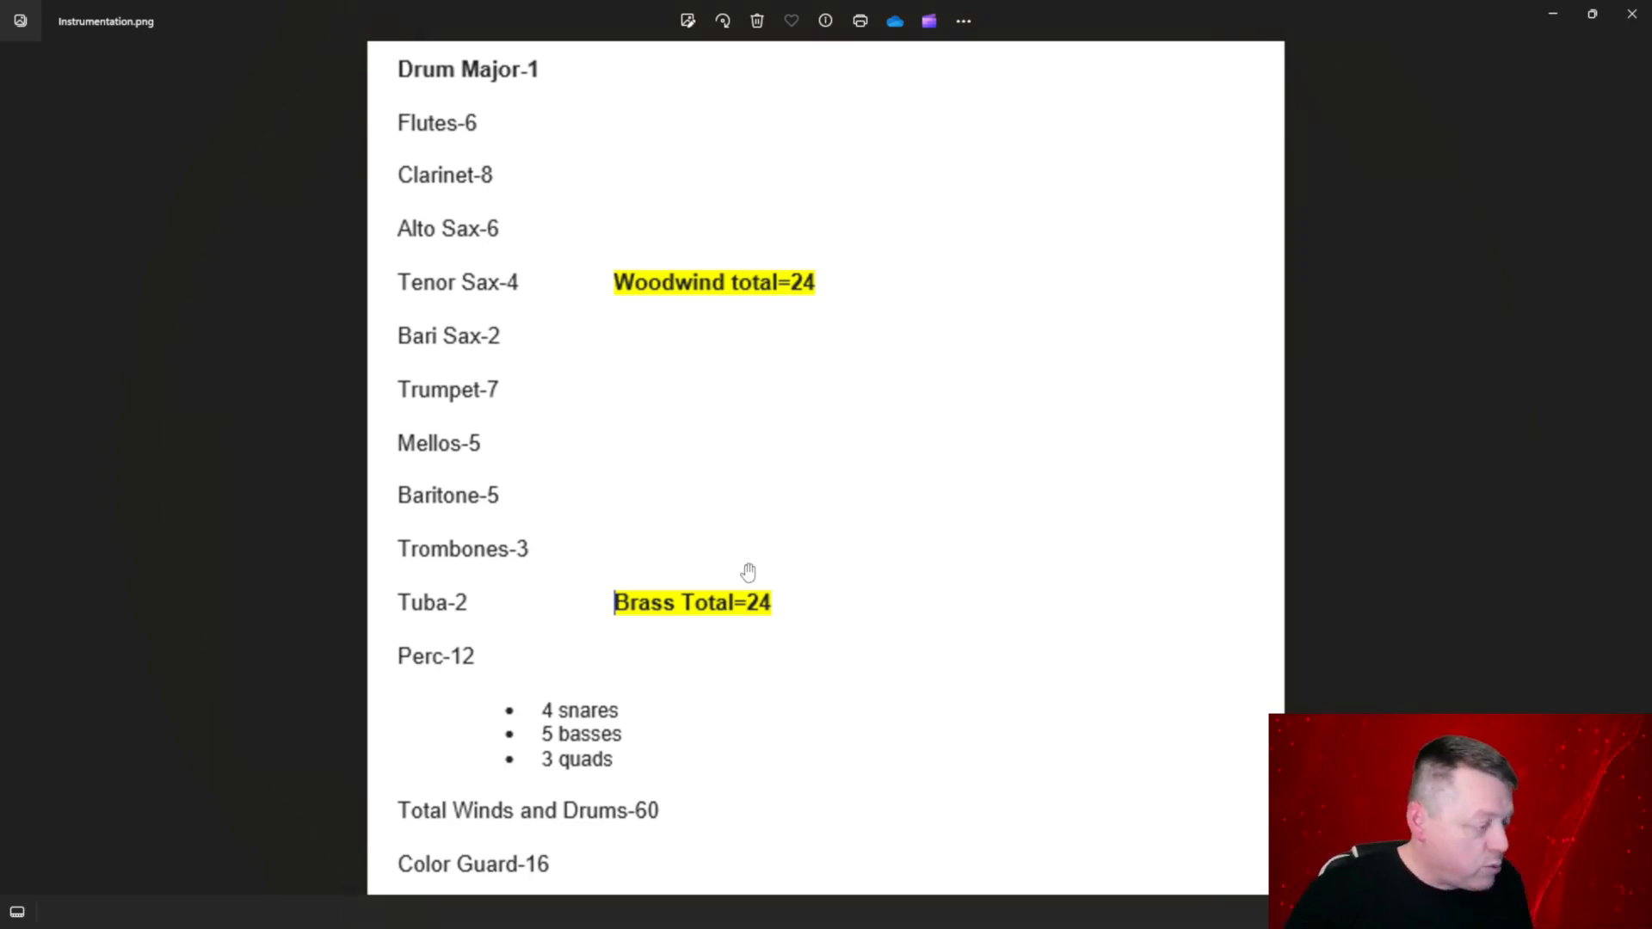
Check the section numbers in Instrumentation.png and switch back to the Malaguena 2 drill in Pyware 3D.
key("alt+Tab")
left_click(869, 558)
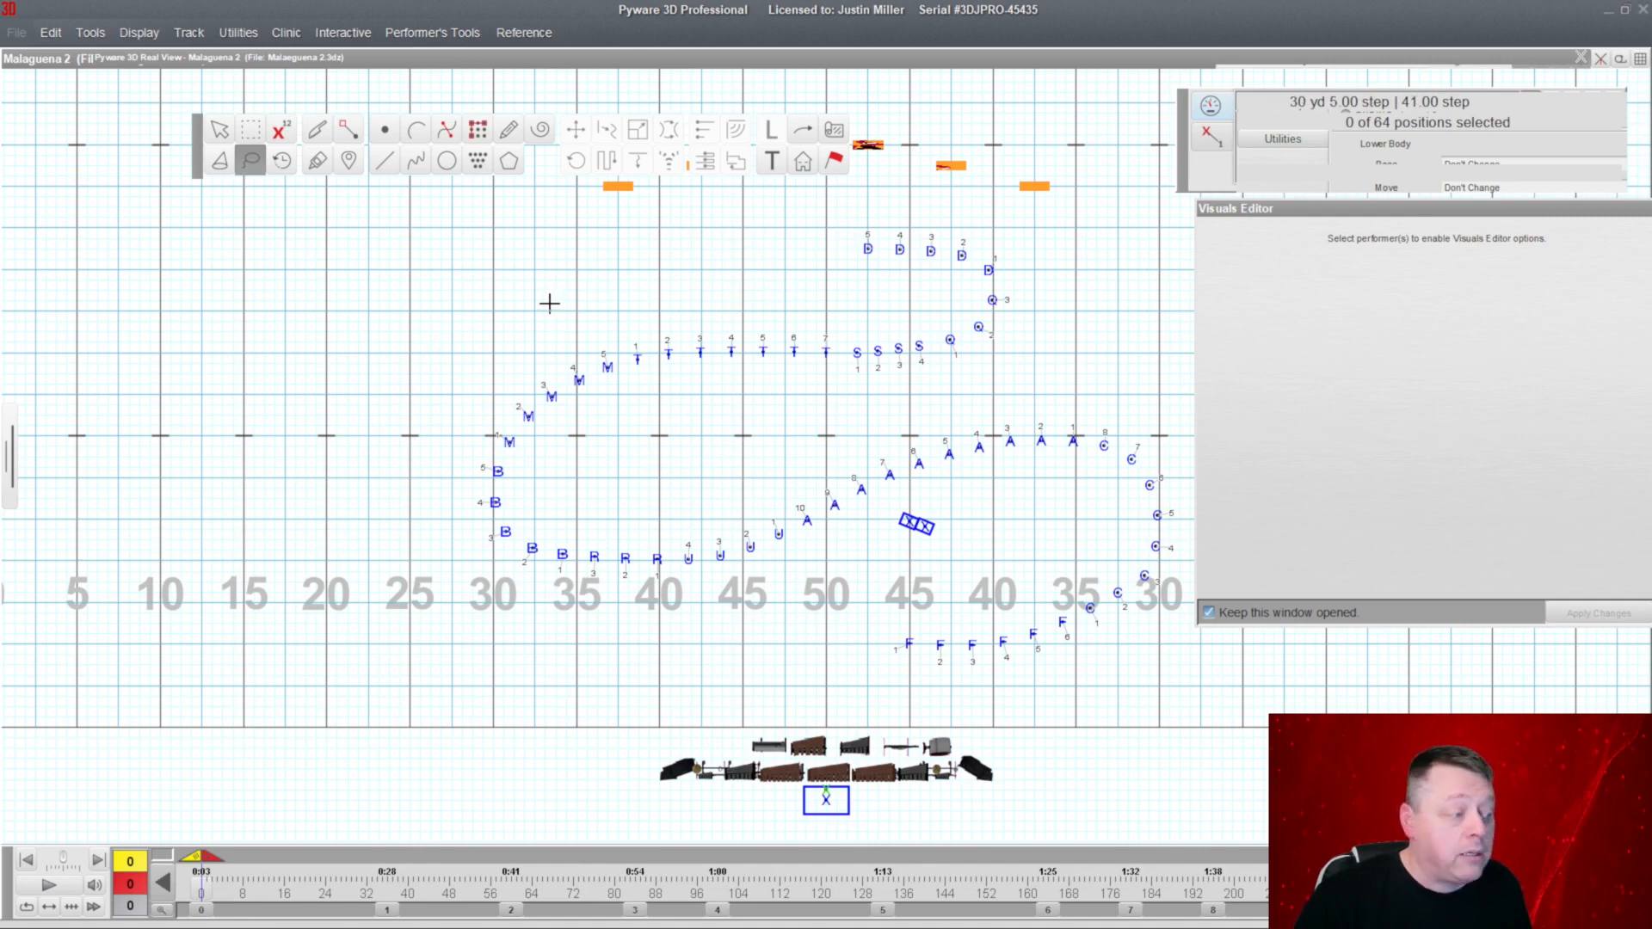
left_click(383, 134)
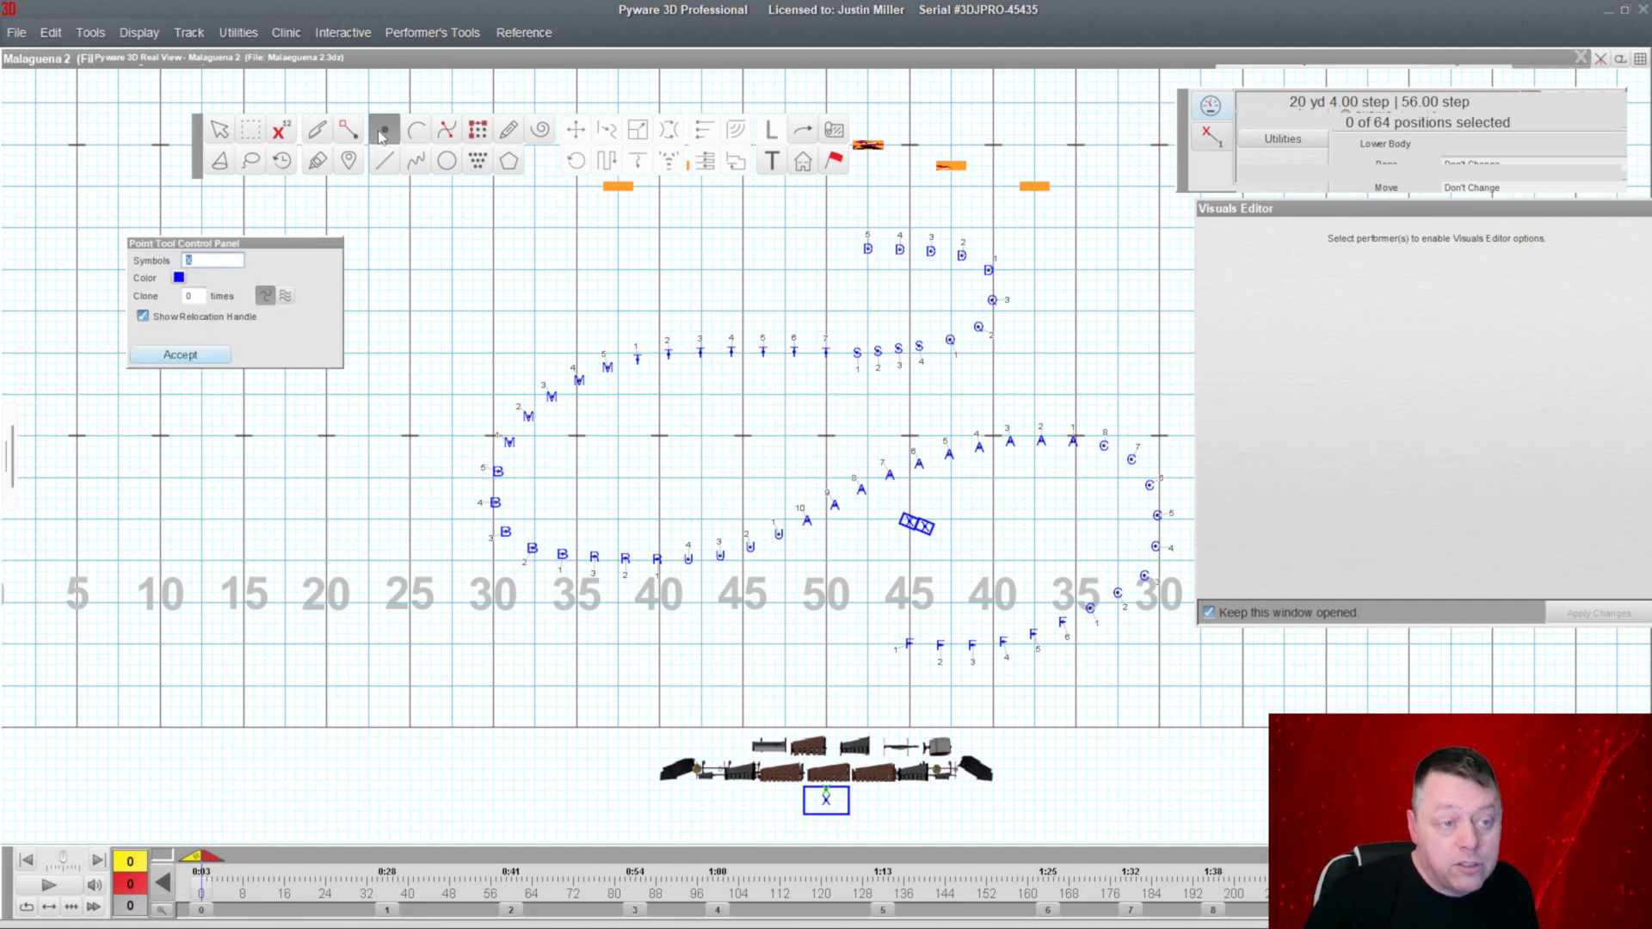
left_click(221, 130)
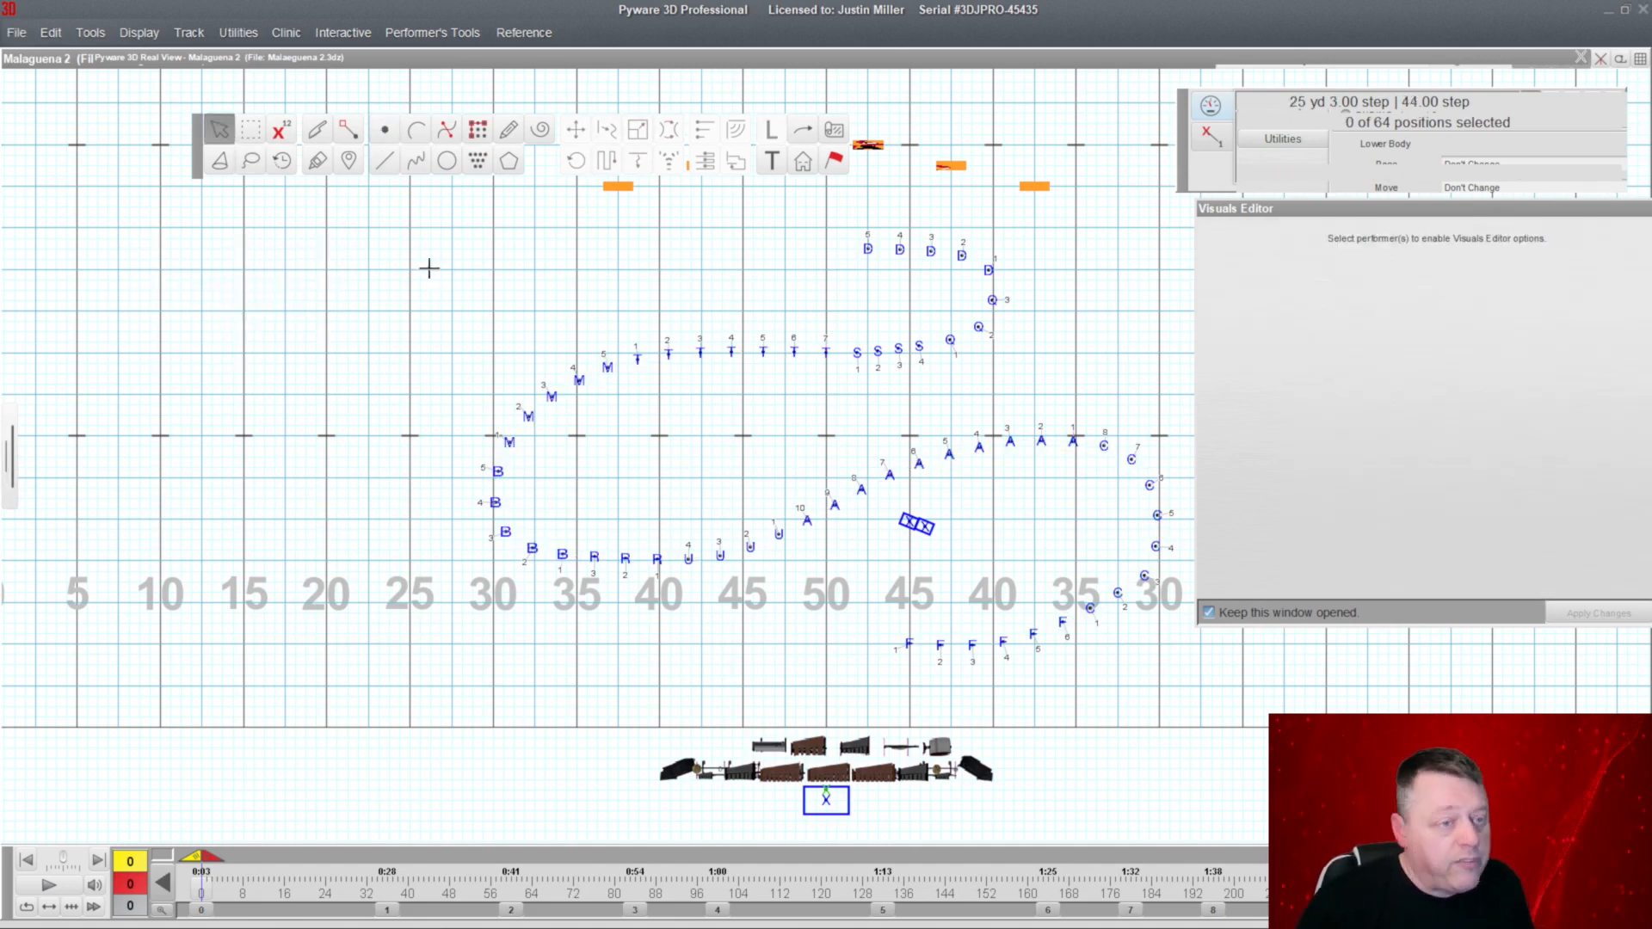
Place five new performers with the Point tool in the open area enclosed by the A, C and F lines around the 40-yard line.
left_click(387, 138)
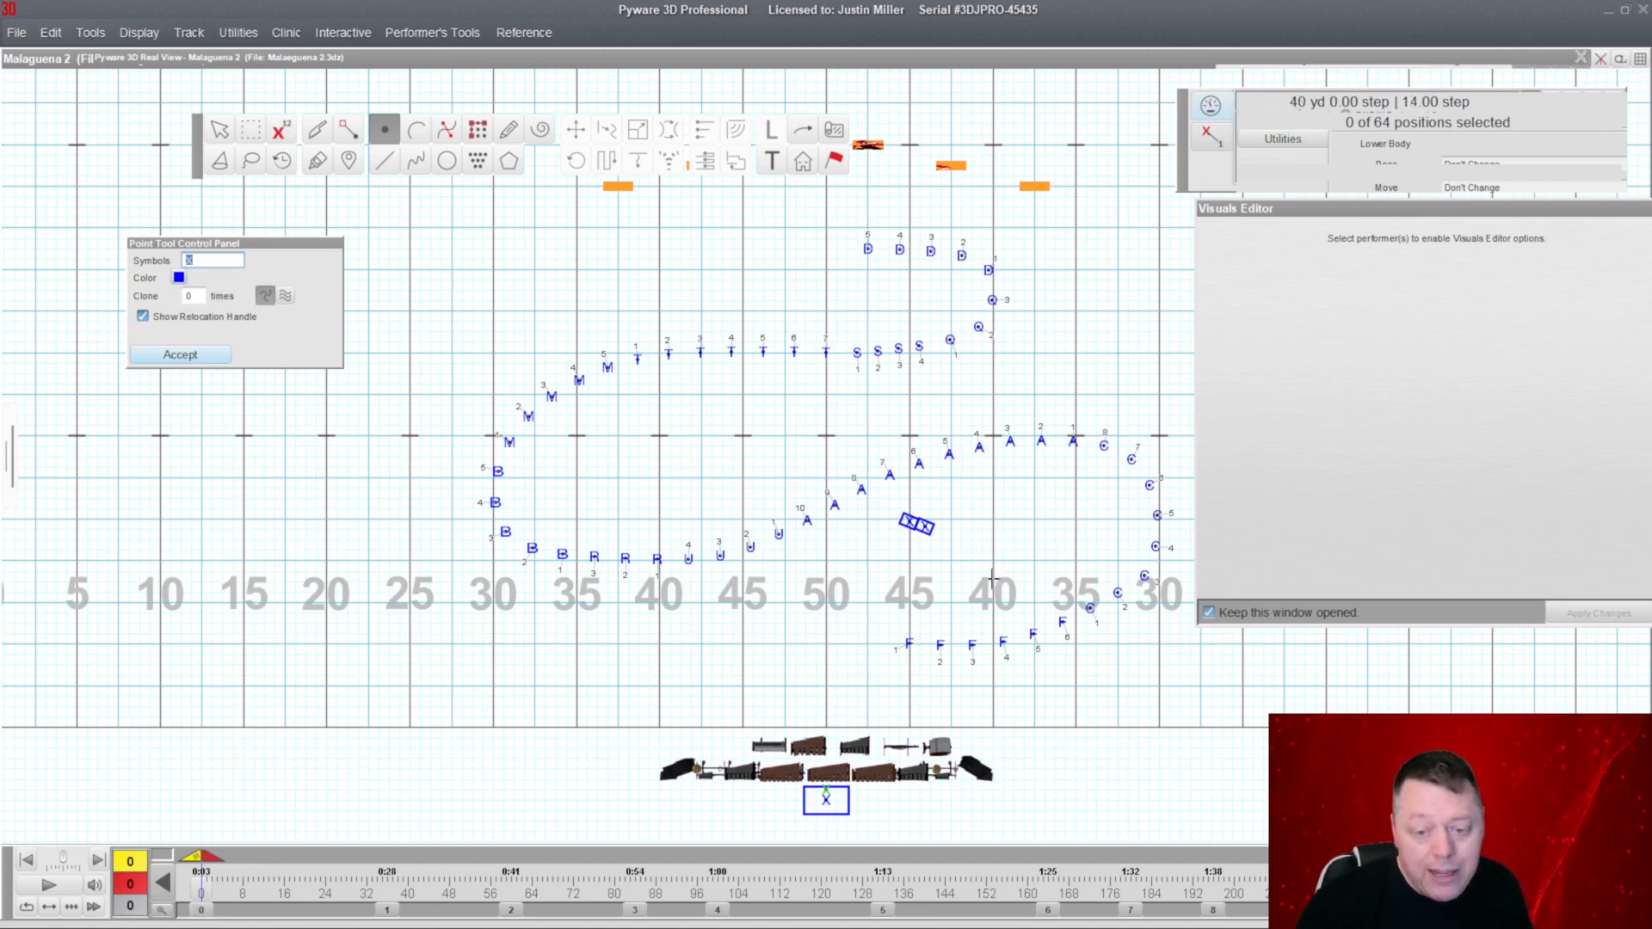
left_click(951, 499)
left_click(1035, 477)
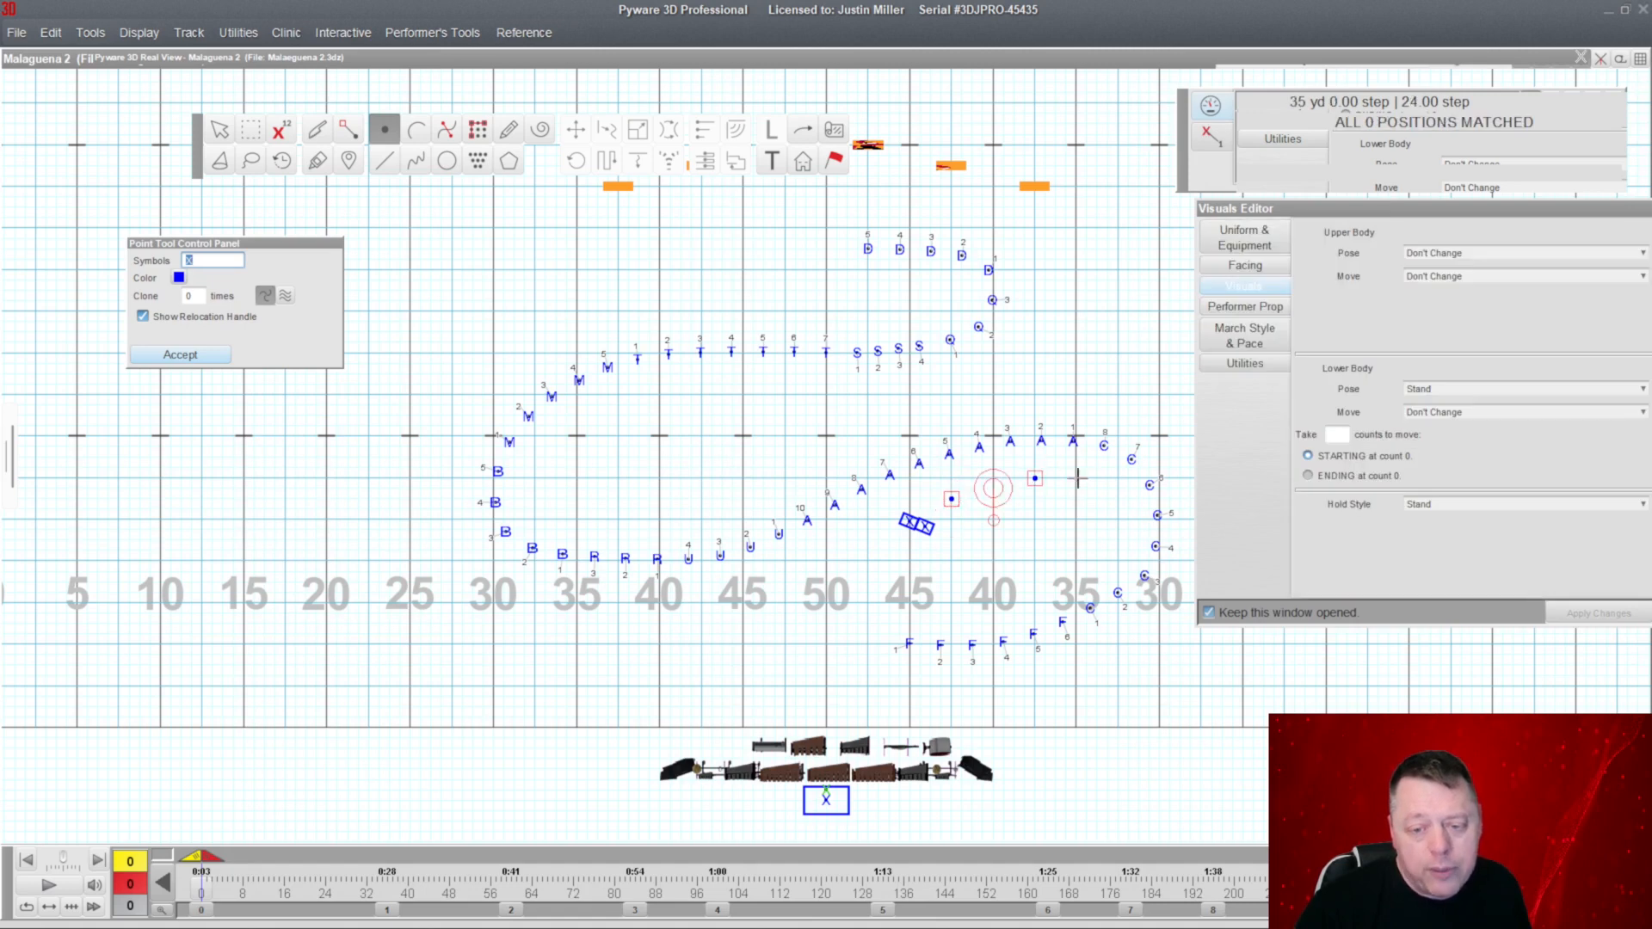
left_click(1097, 509)
left_click(1046, 572)
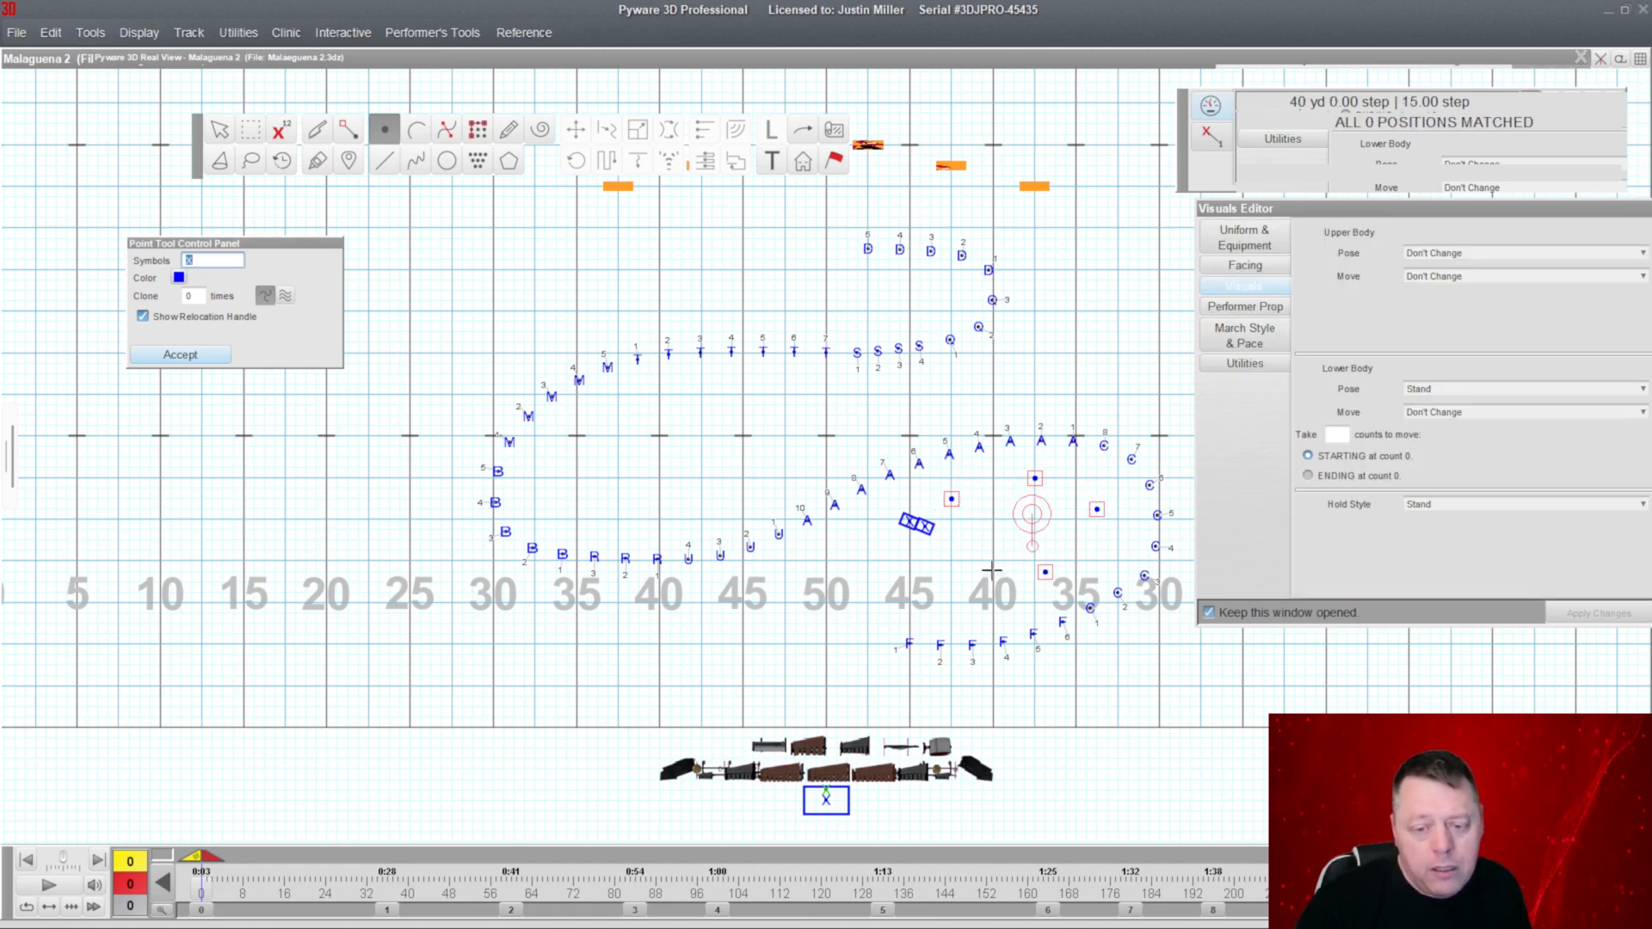
left_click(943, 591)
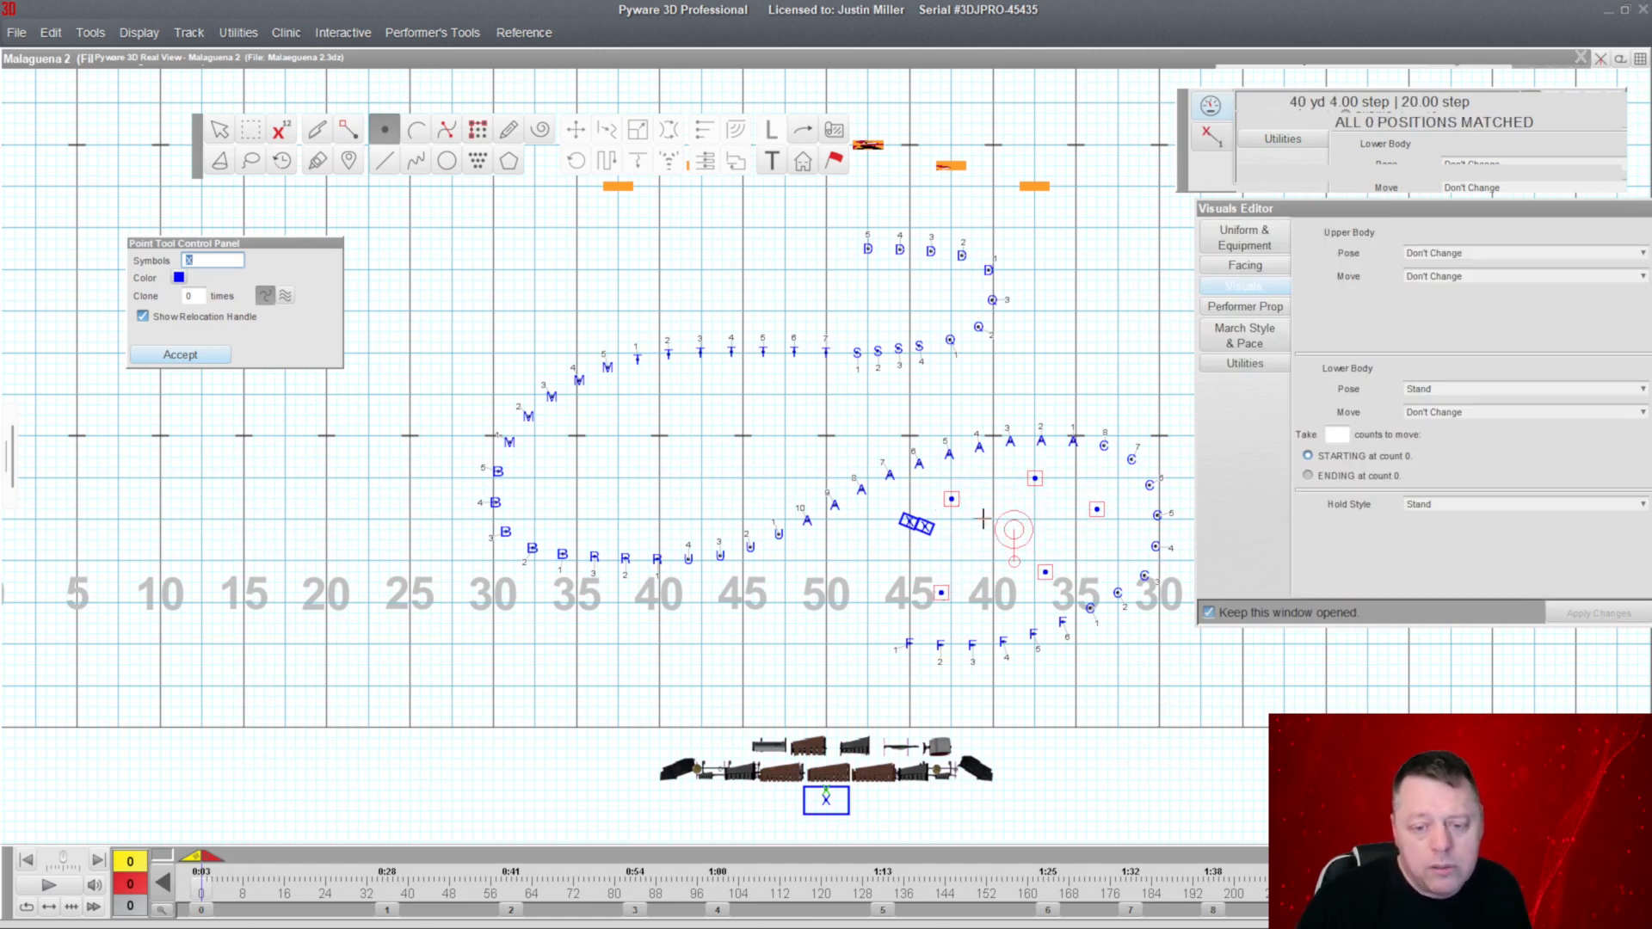
left_click_drag(953, 499, 972, 520)
Check the placement of the five new performers in the 3D view.
left_click(828, 60)
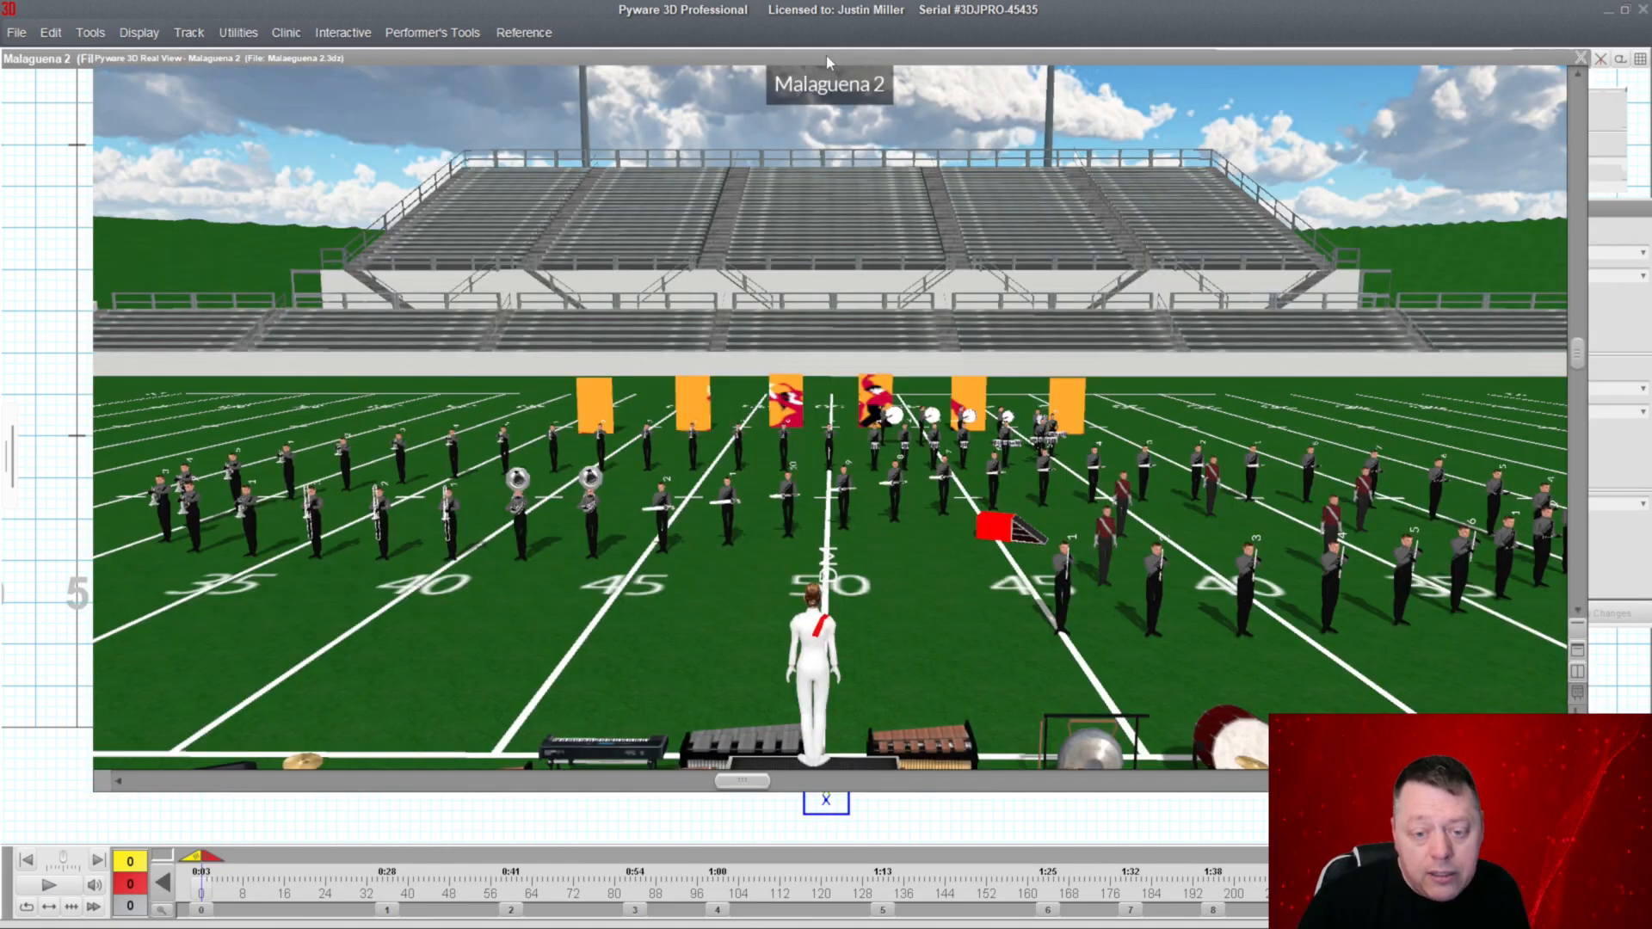
left_click_drag(1219, 519, 1257, 590)
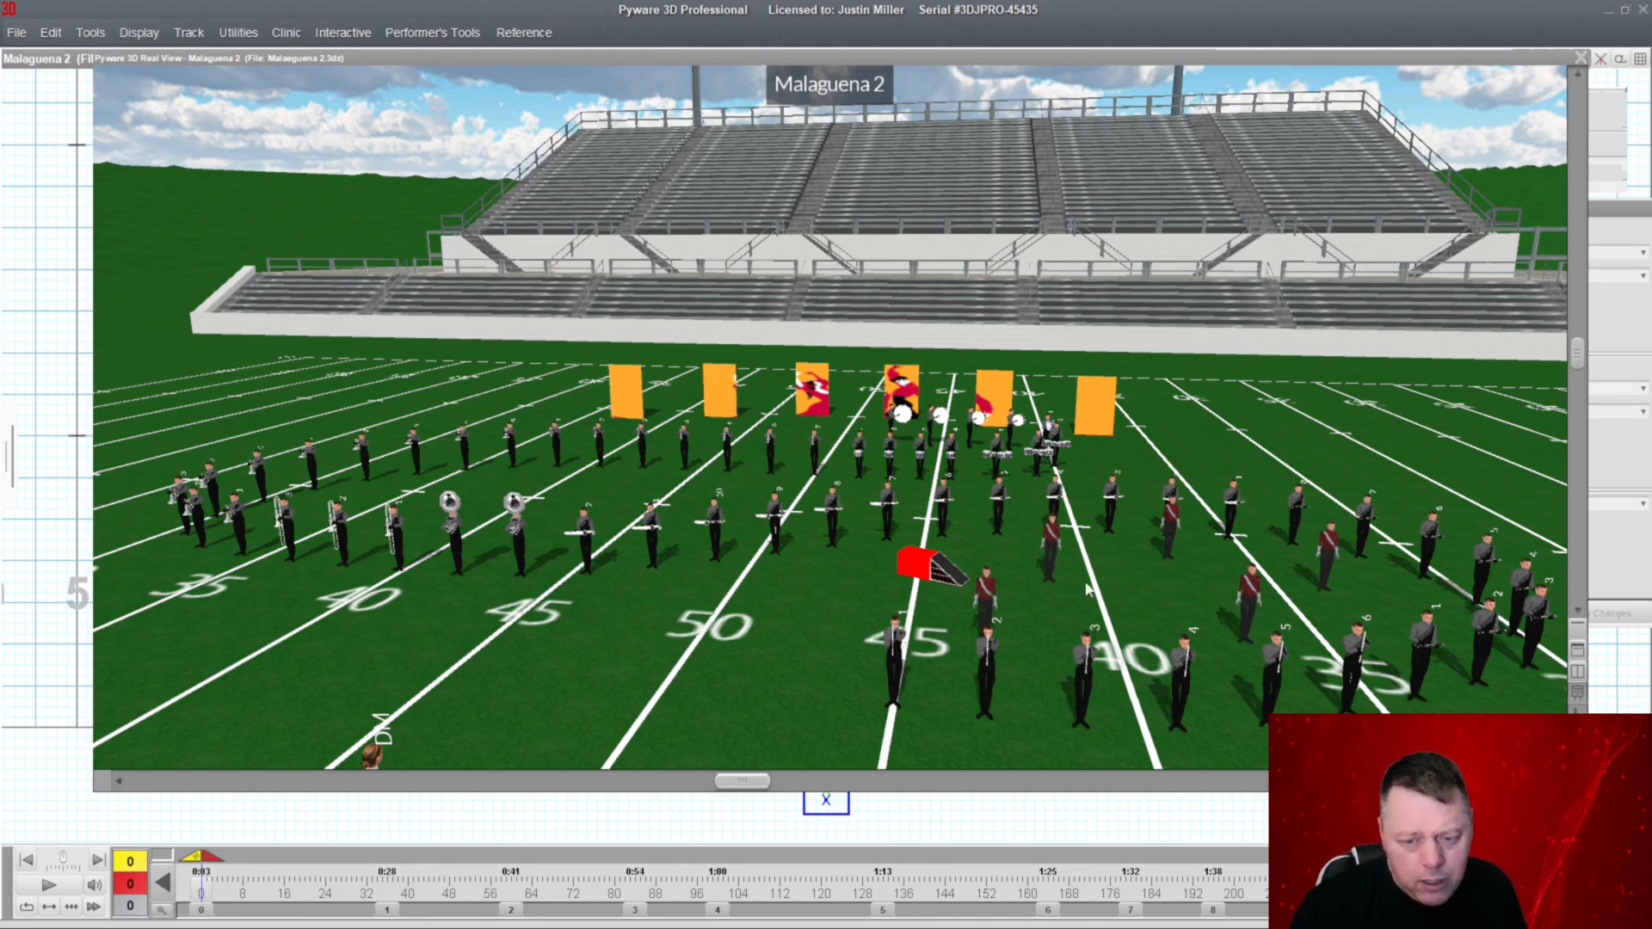
double_click(836, 59)
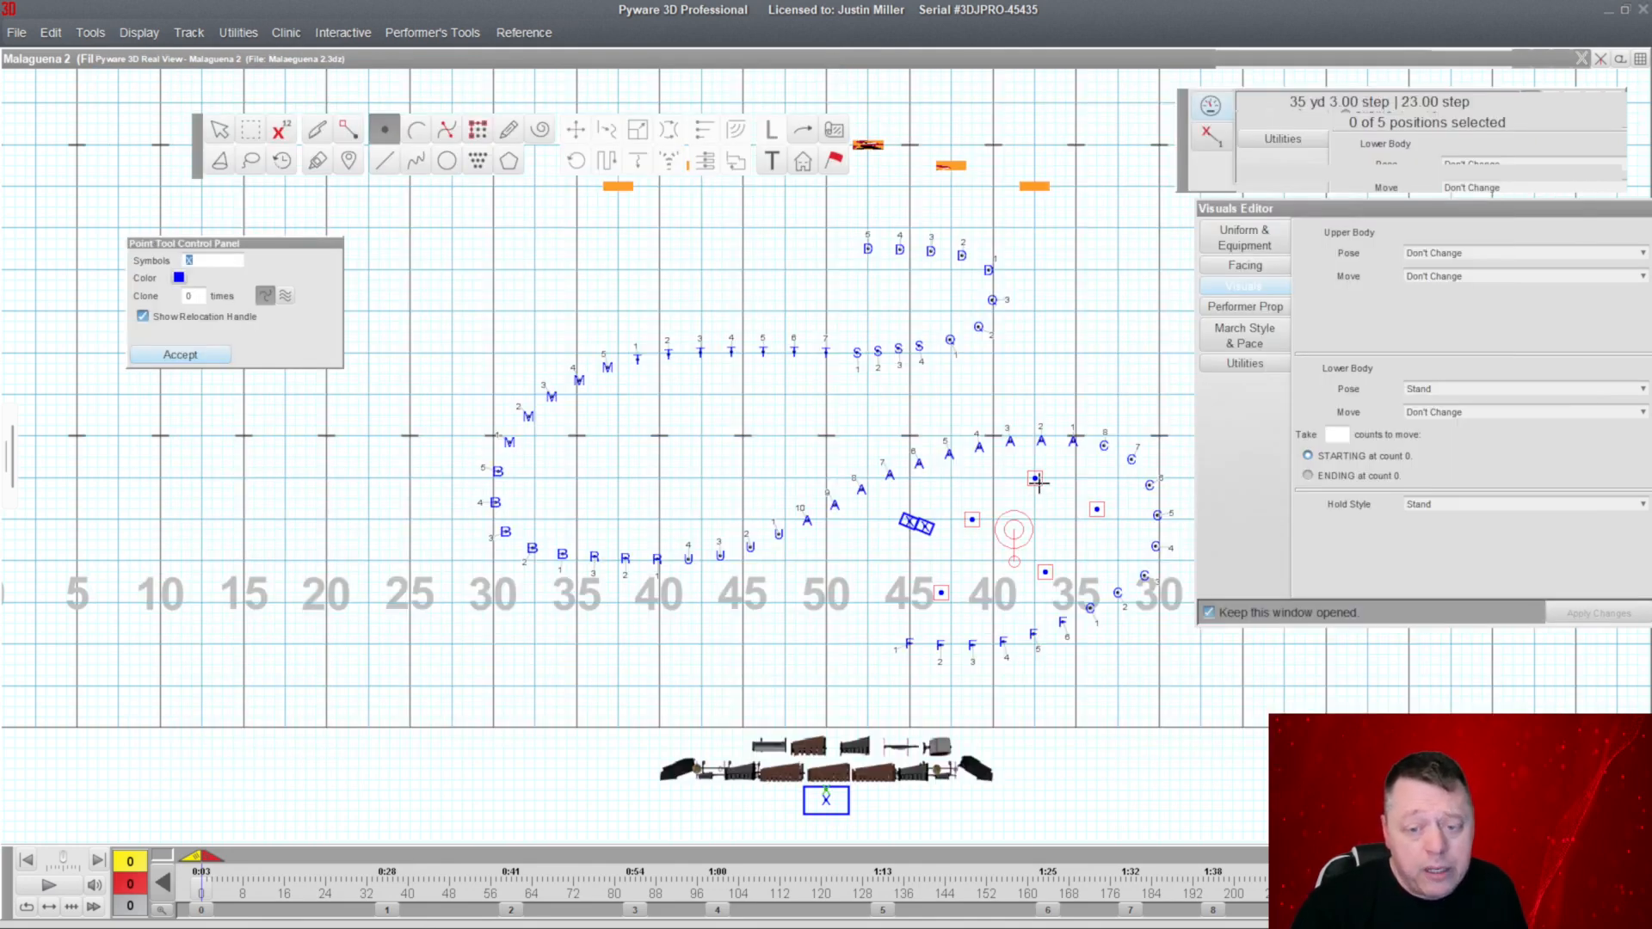
Rearrange the five new points into a looser scatter between the 50- and 35-yard lines, inside the curve of wind players.
left_click_drag(1035, 480, 982, 540)
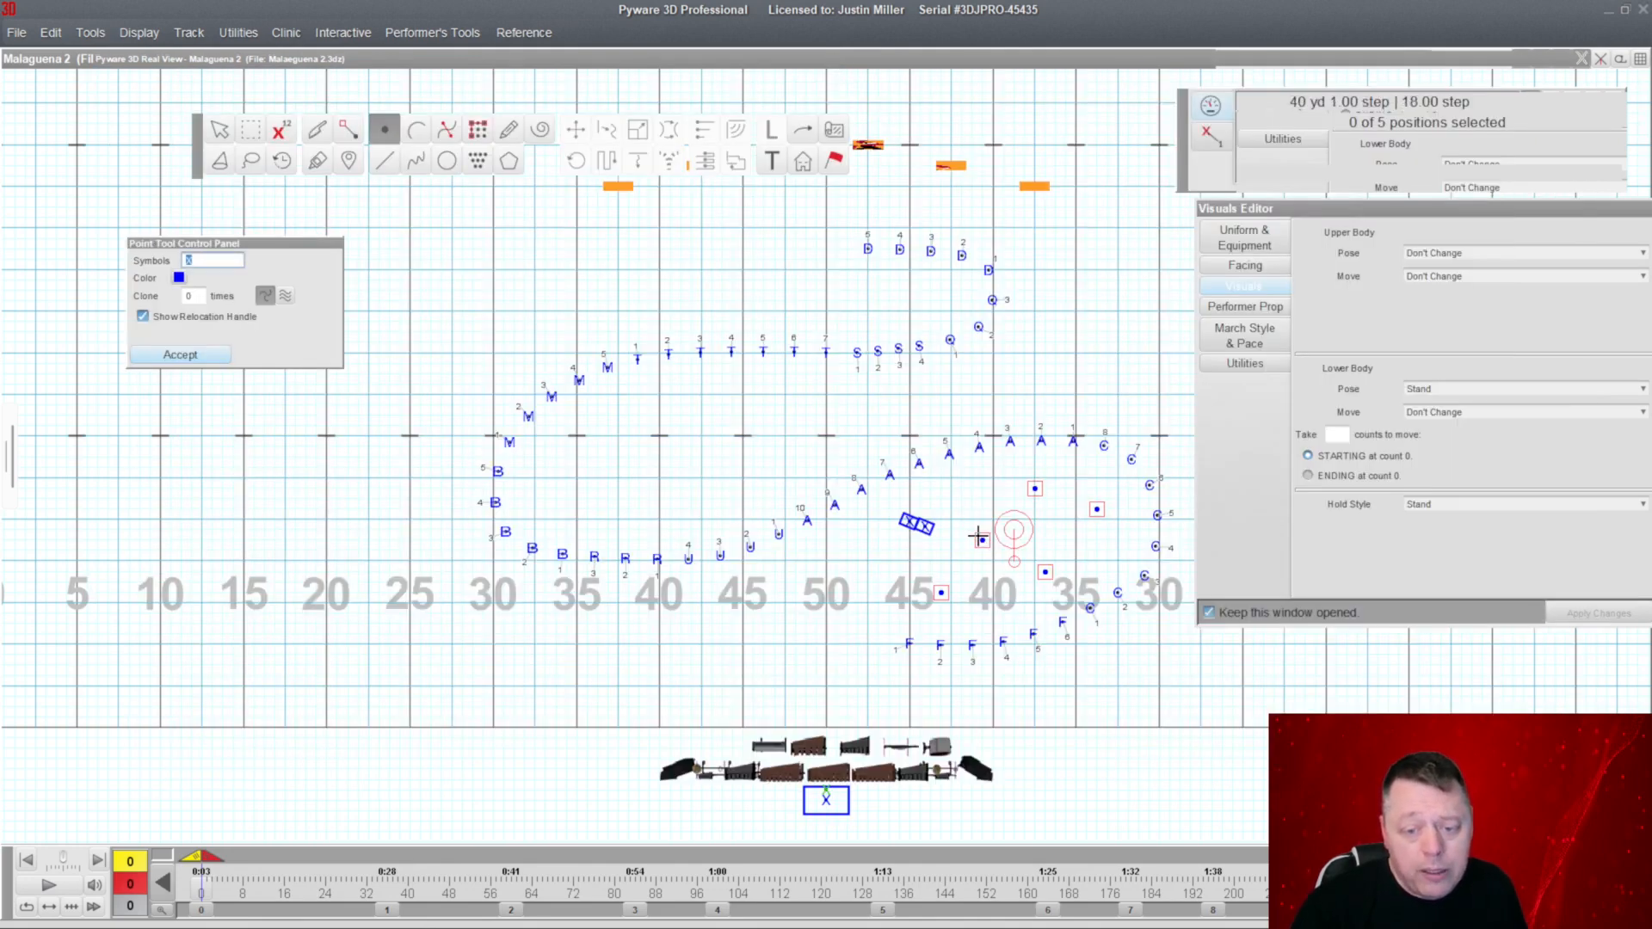
left_click_drag(941, 592, 878, 582)
left_click_drag(982, 542, 962, 572)
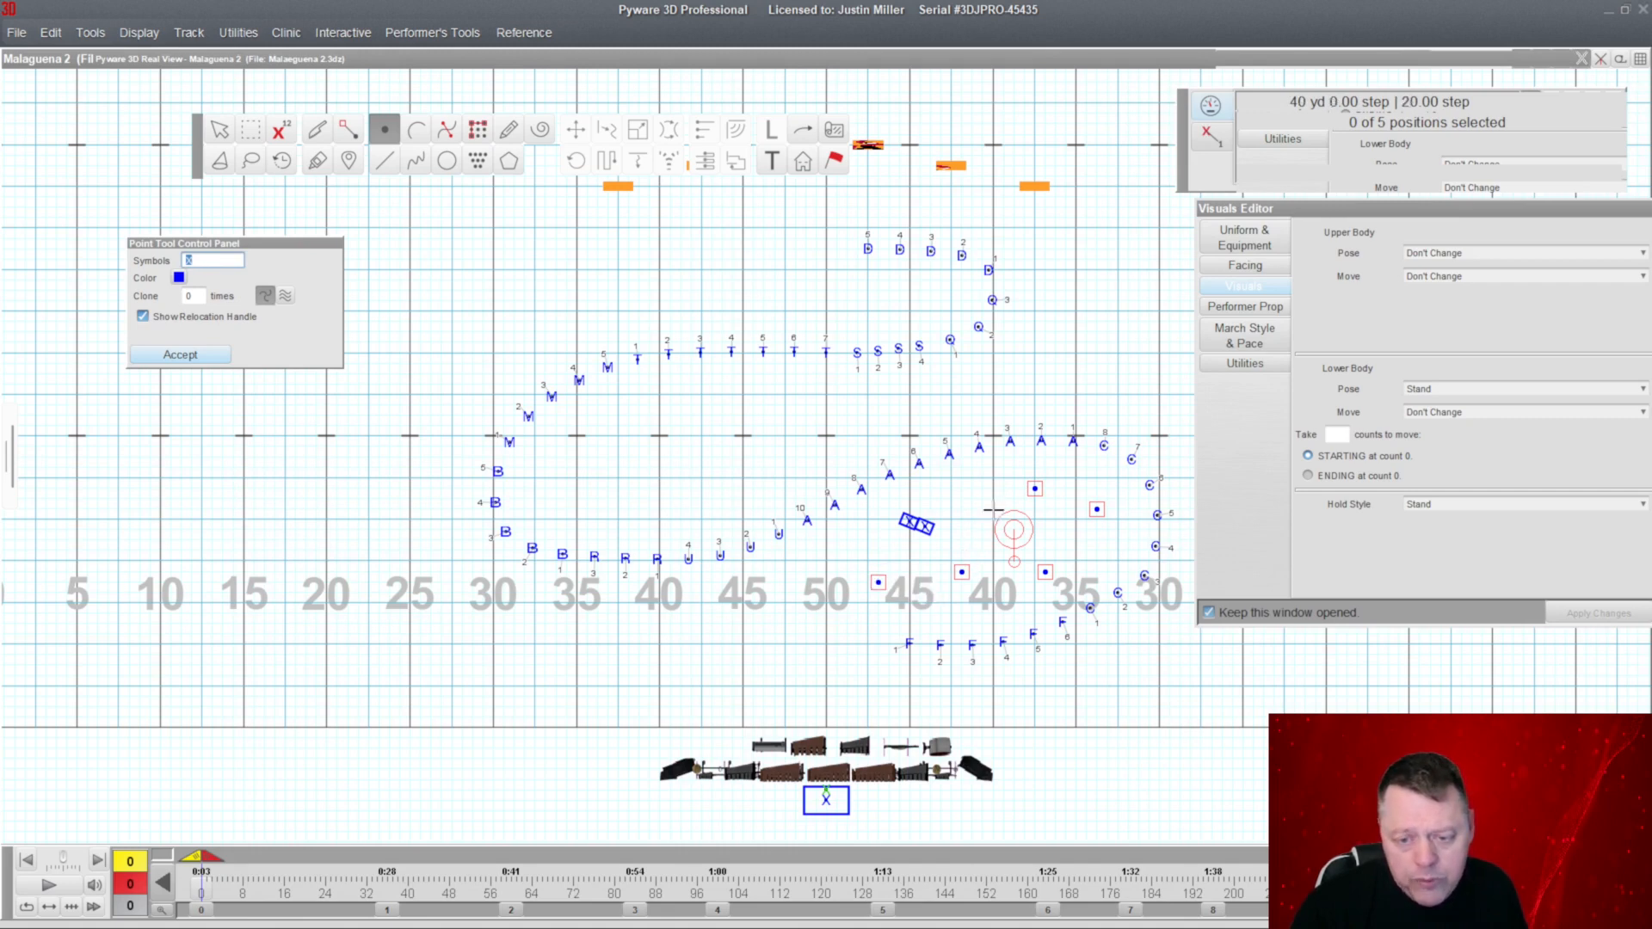
left_click_drag(1030, 489, 999, 500)
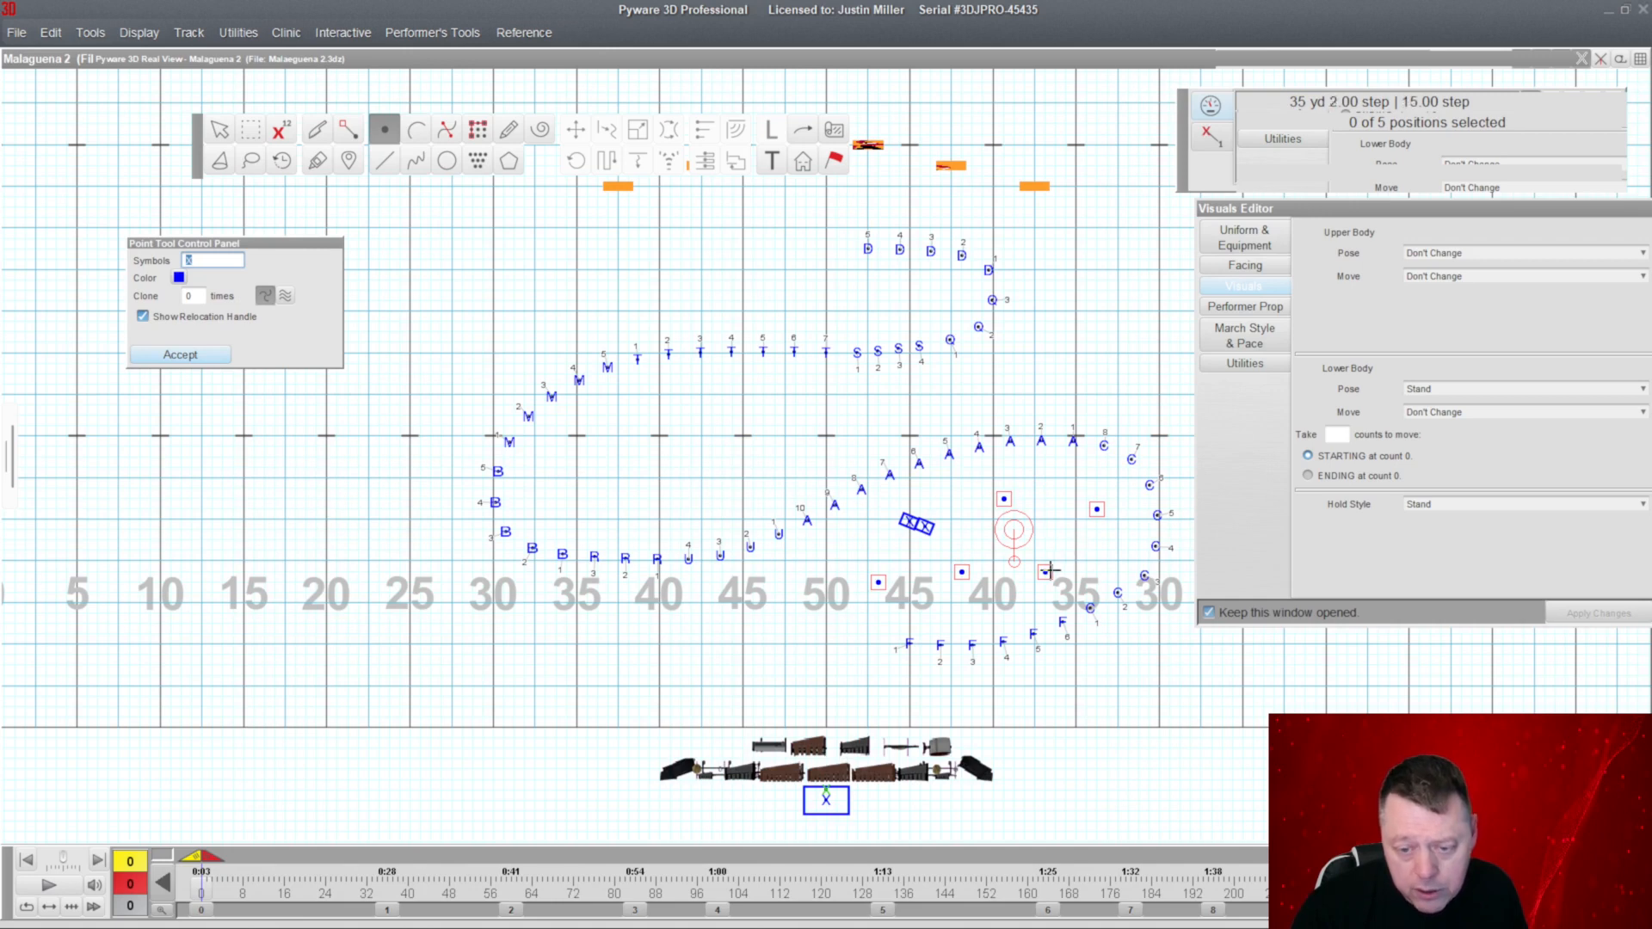
left_click_drag(1044, 570, 982, 593)
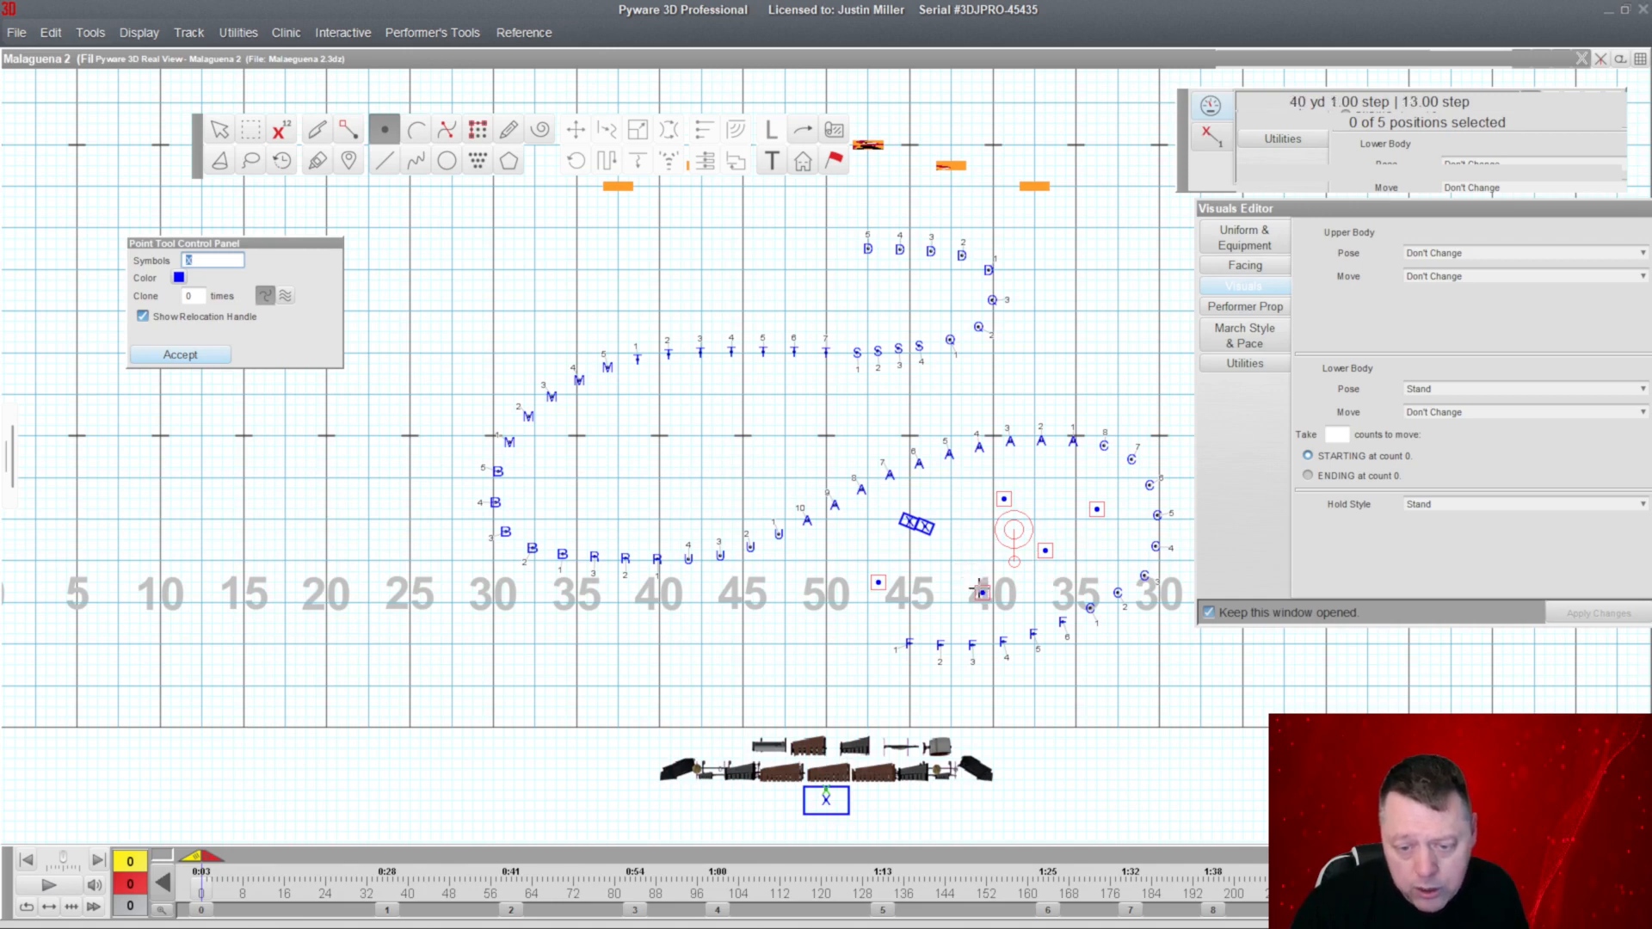
left_click_drag(879, 583, 879, 571)
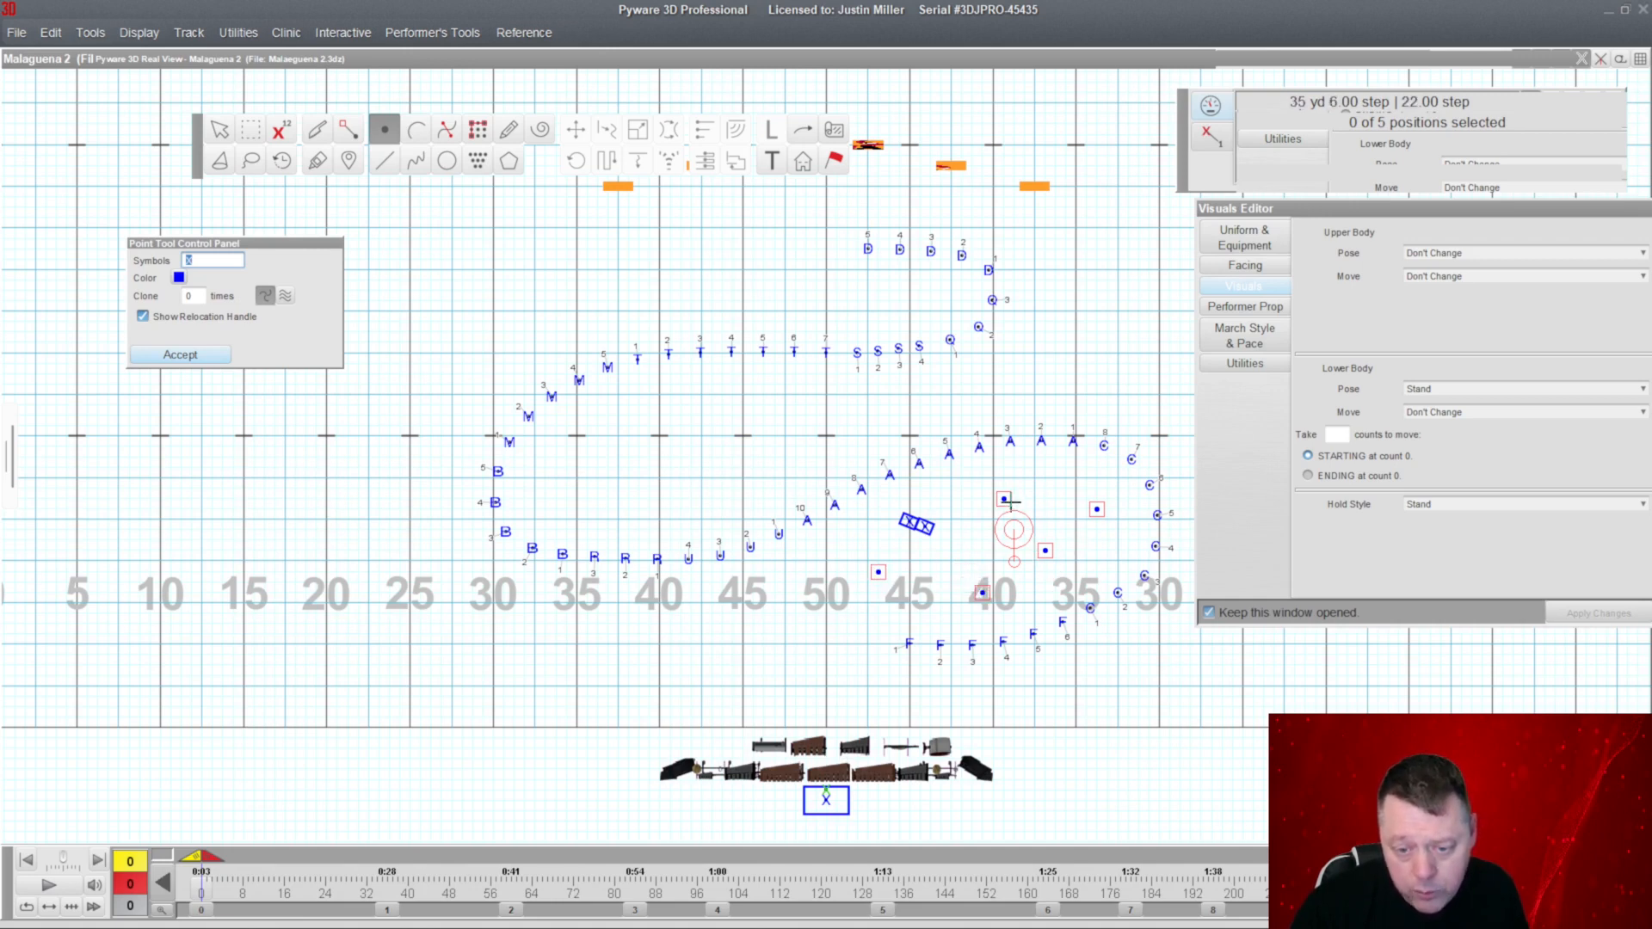
left_click_drag(1005, 499, 994, 488)
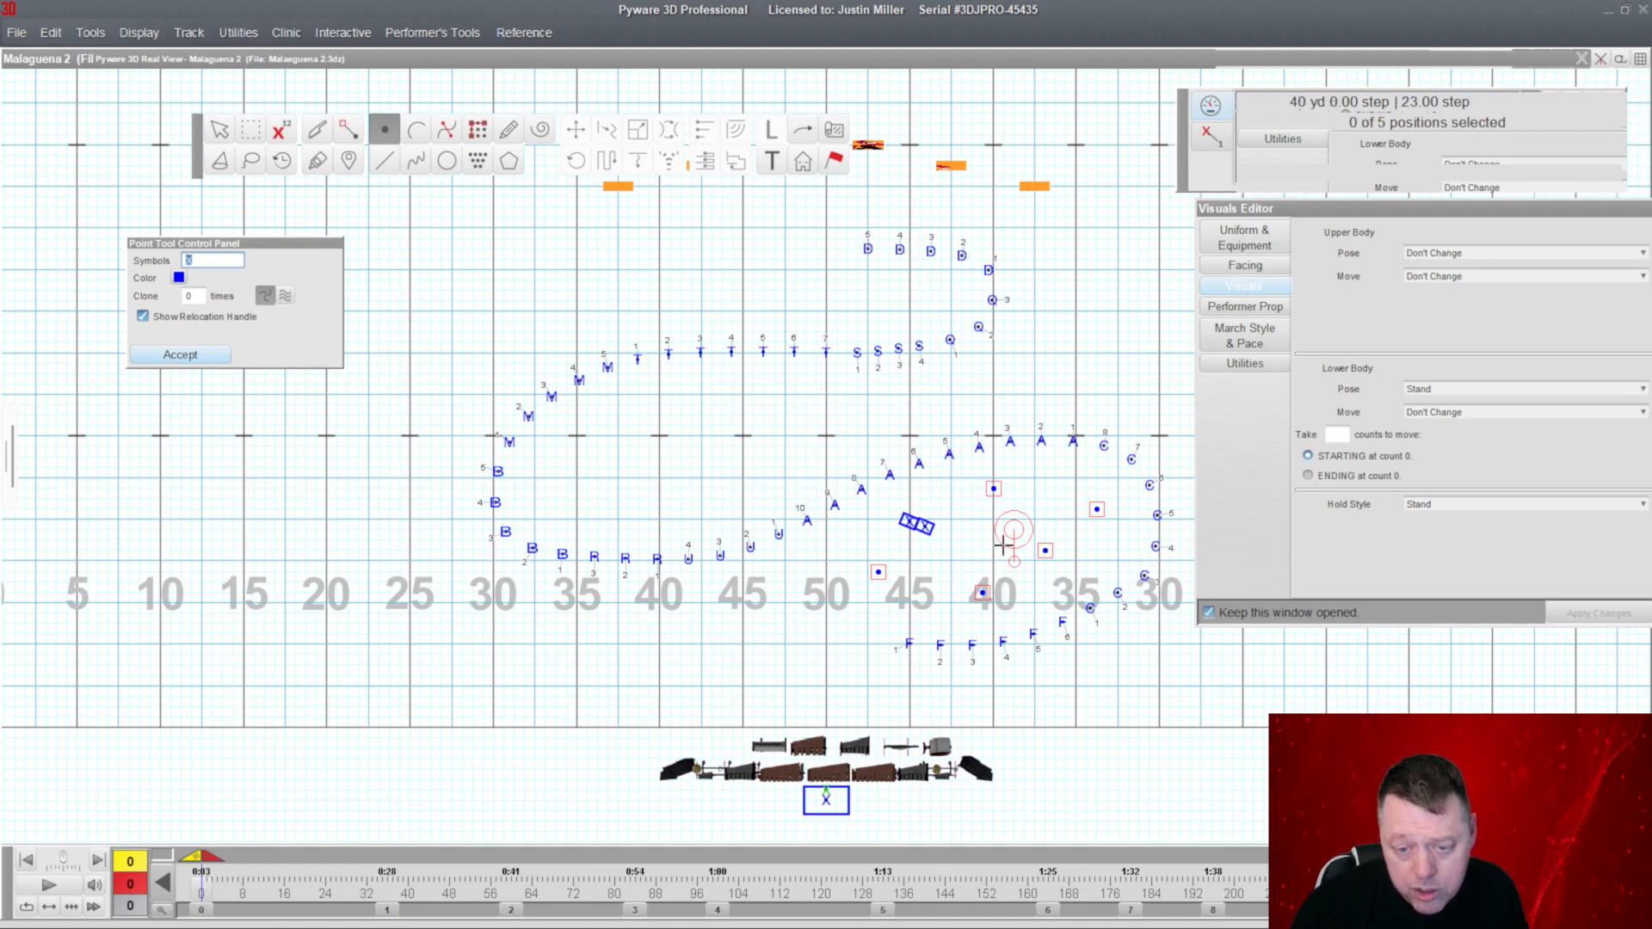
left_click_drag(979, 593, 969, 594)
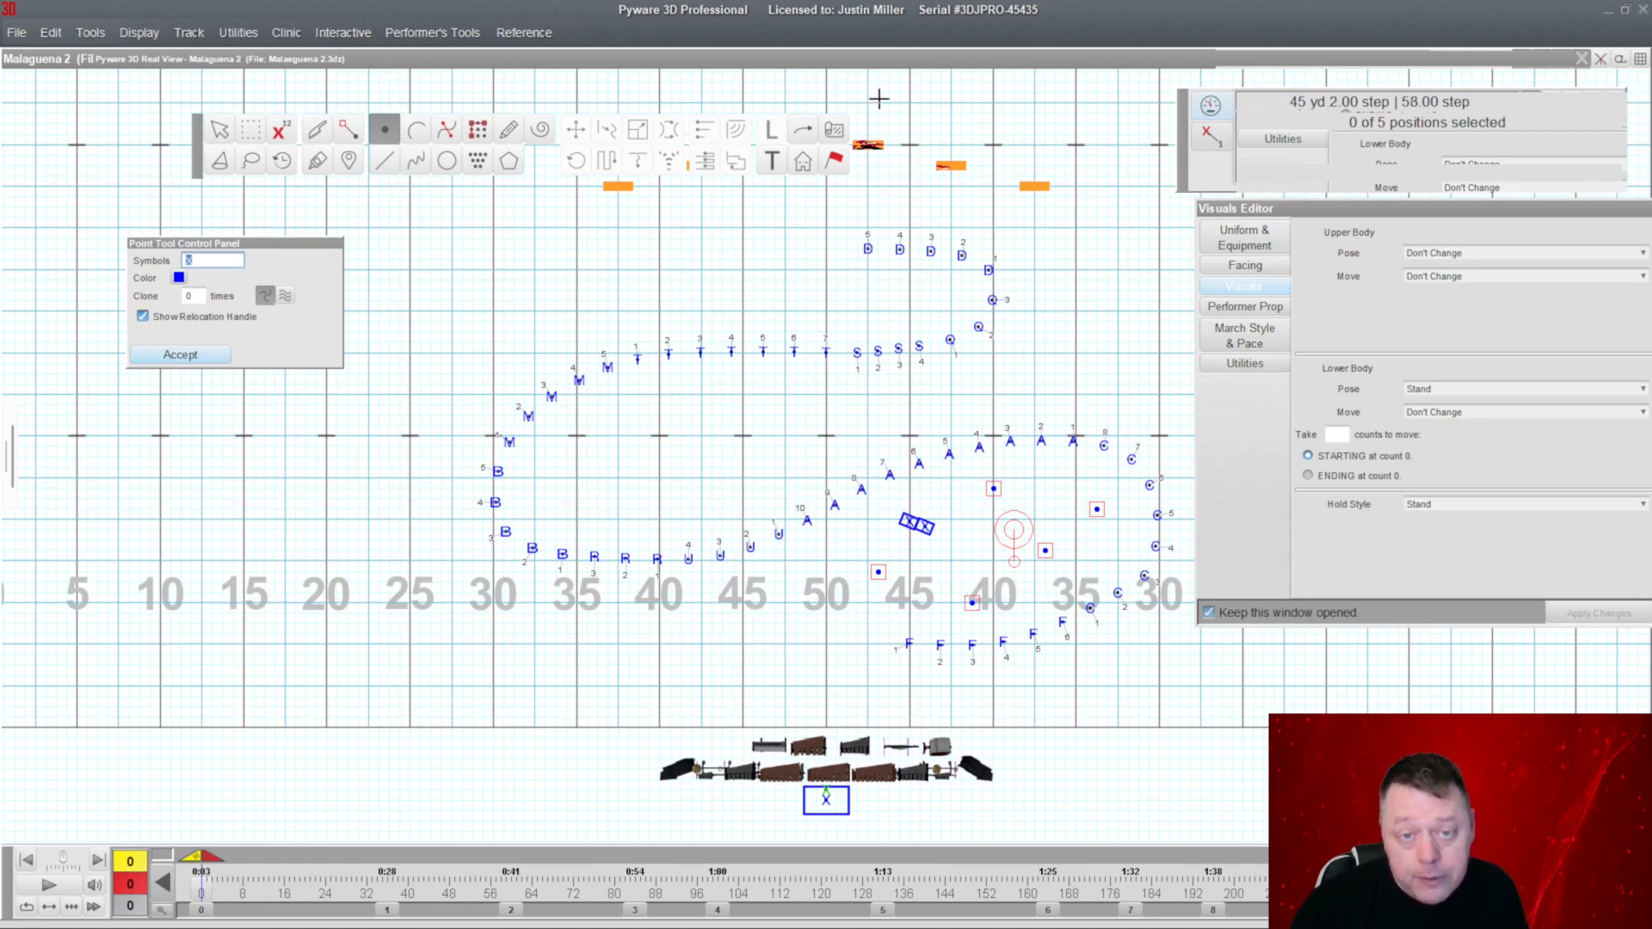
Examine the rearranged performers within the full formation from a wider and higher angle in the 3D view.
left_click(877, 66)
mouse_move(1191, 636)
left_mouse_down()
mouse_move(1253, 654)
mouse_move(1218, 645)
mouse_move(1191, 605)
left_mouse_up()
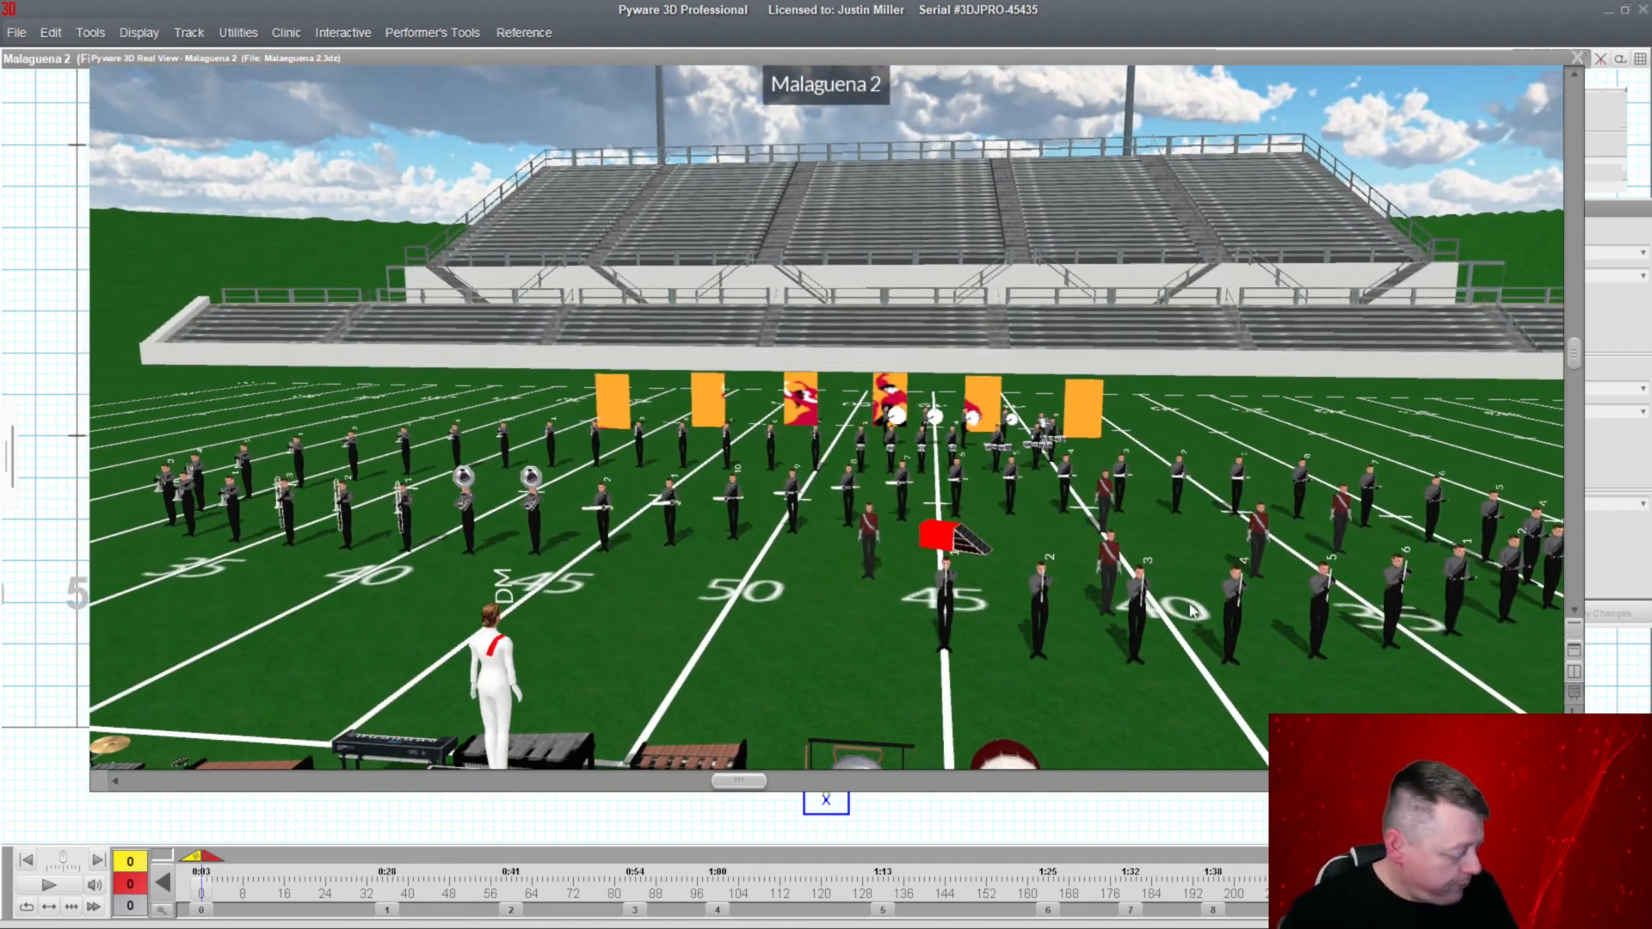
scroll(1194, 611, "down", 5)
left_click_drag(1035, 475, 1002, 612)
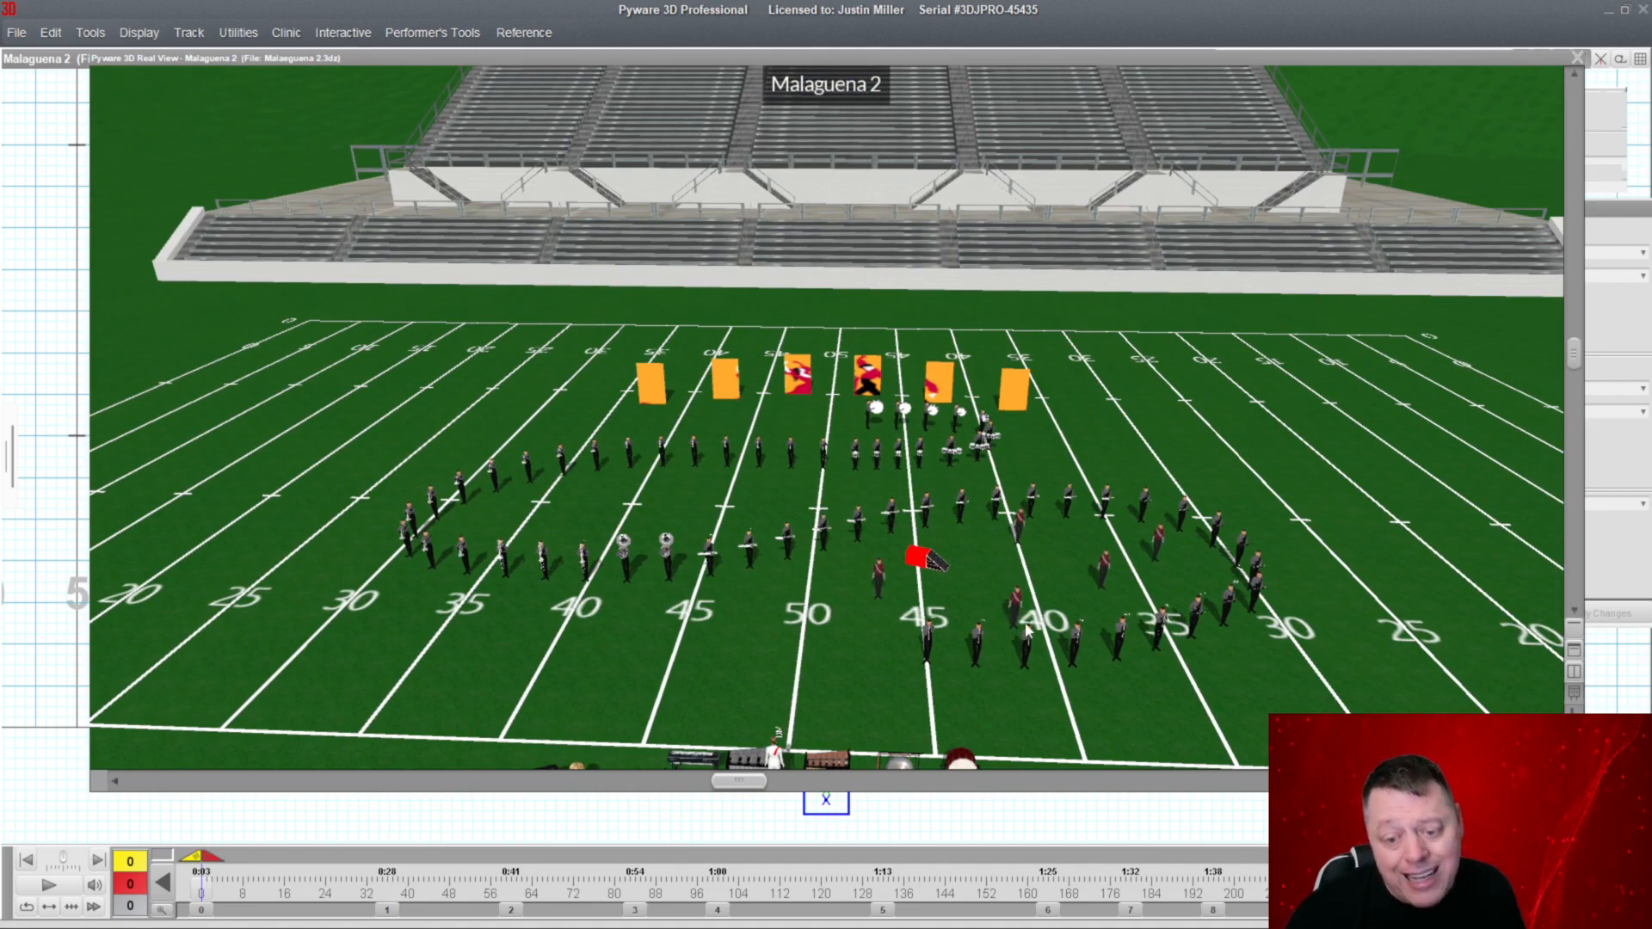
double_click(938, 60)
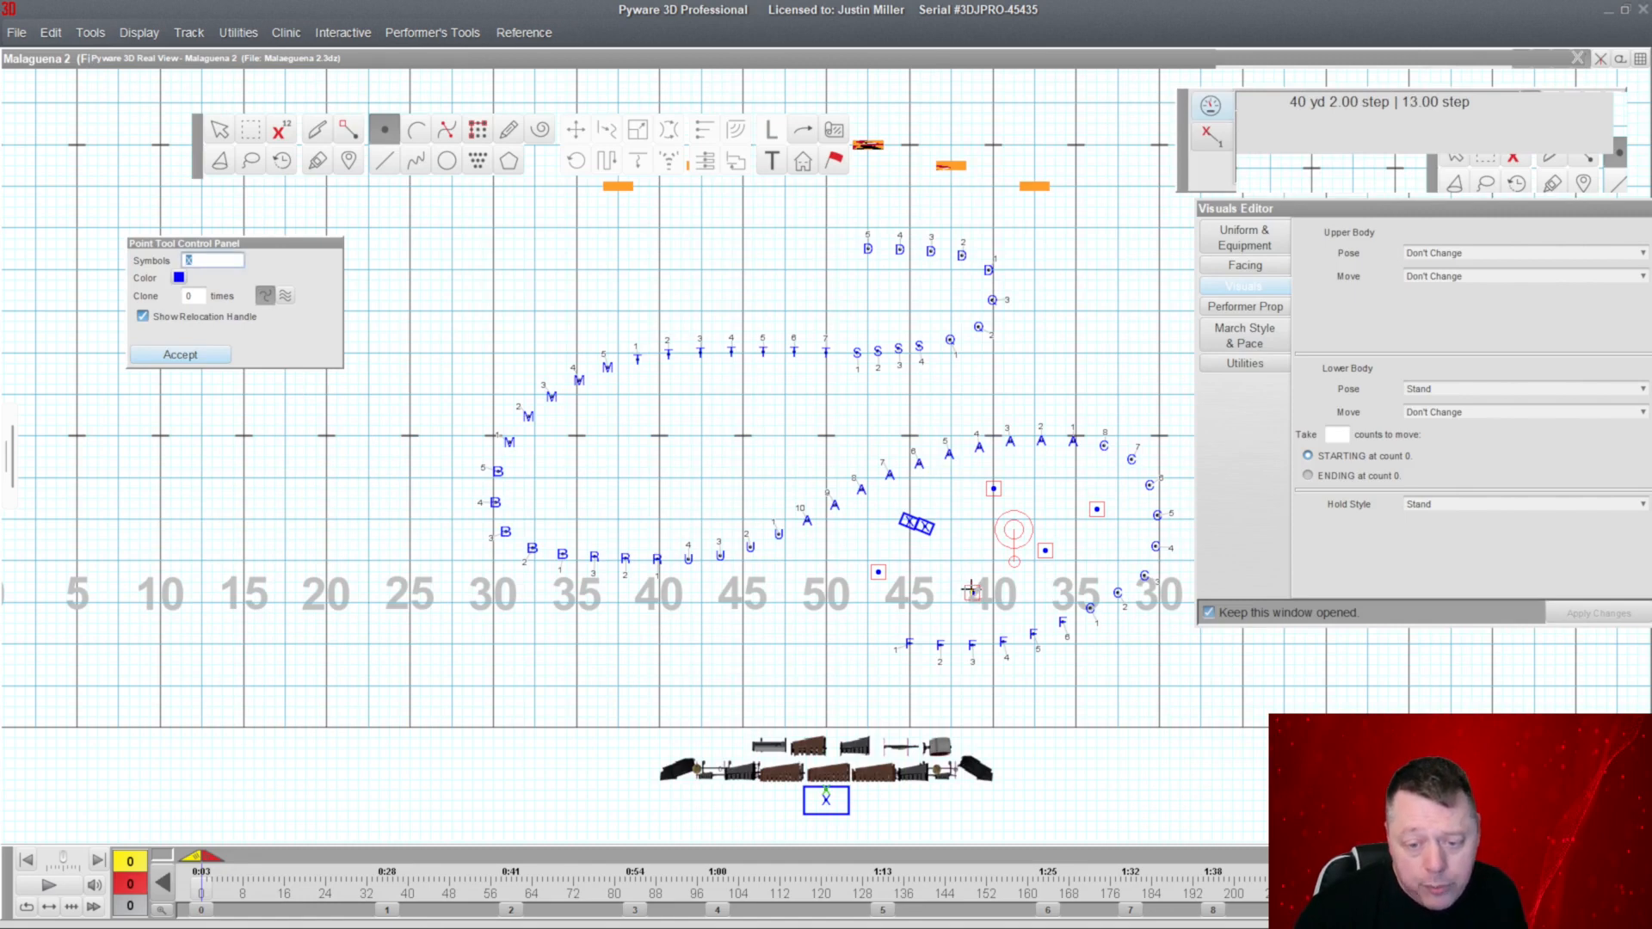
Move the new point nearest the 50-yard line to just in front of the prop at the 45 and check it in 3D.
left_click_drag(882, 556, 899, 558)
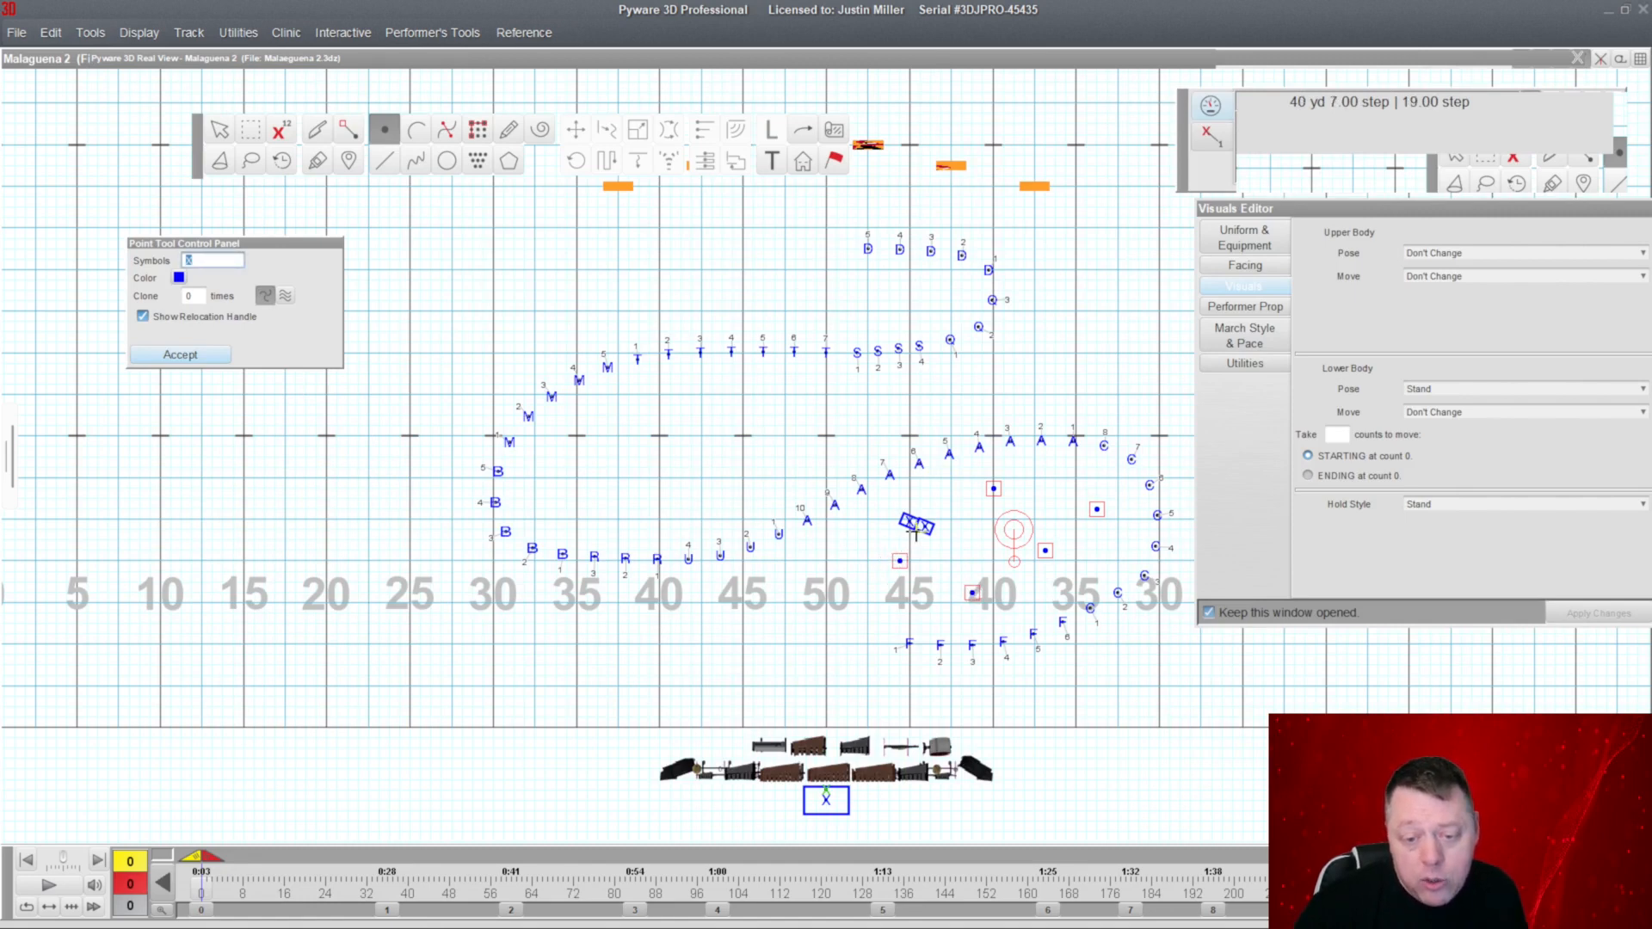
left_click(926, 60)
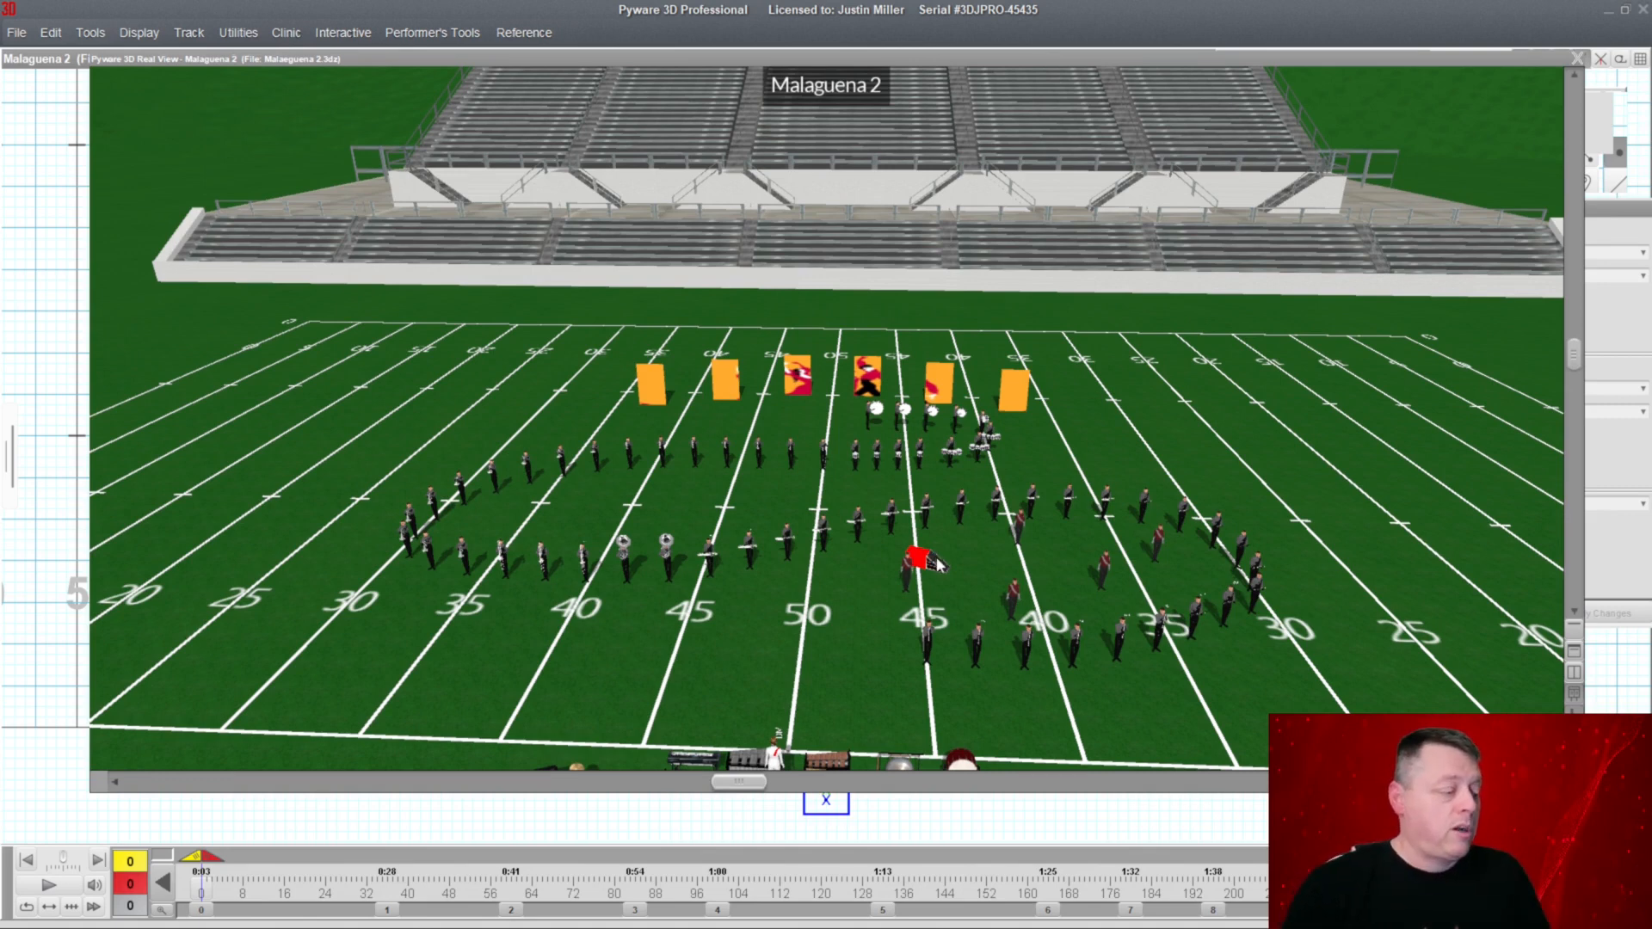
double_click(979, 60)
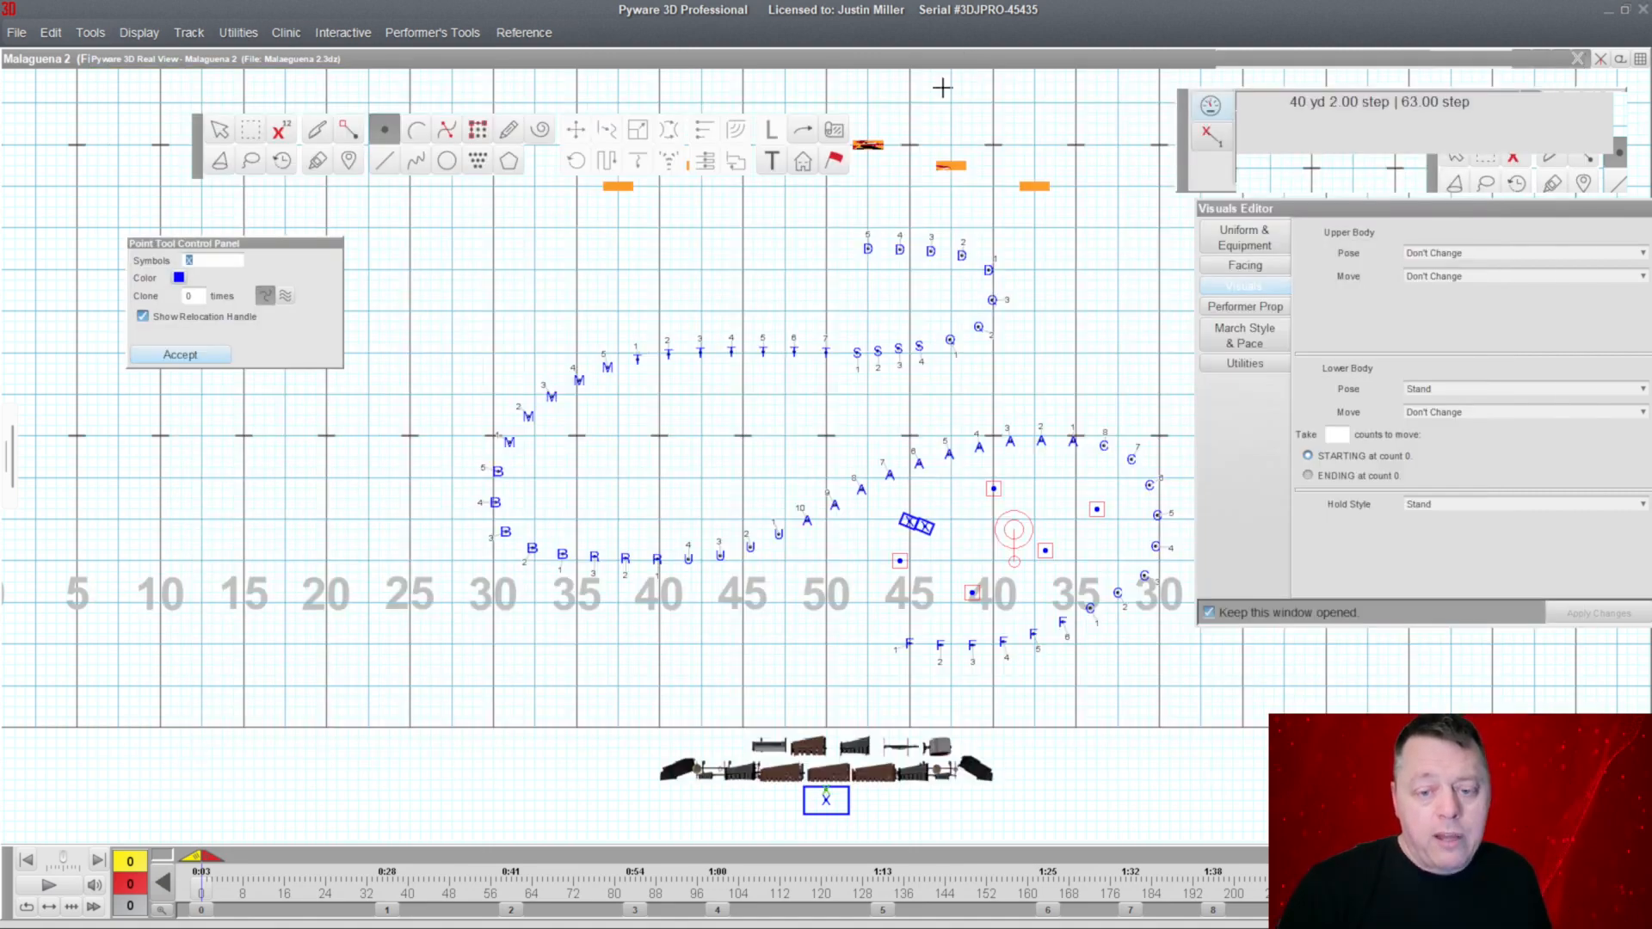
Set the symbol of the five new points to G and accept them into the drill.
left_click(209, 263)
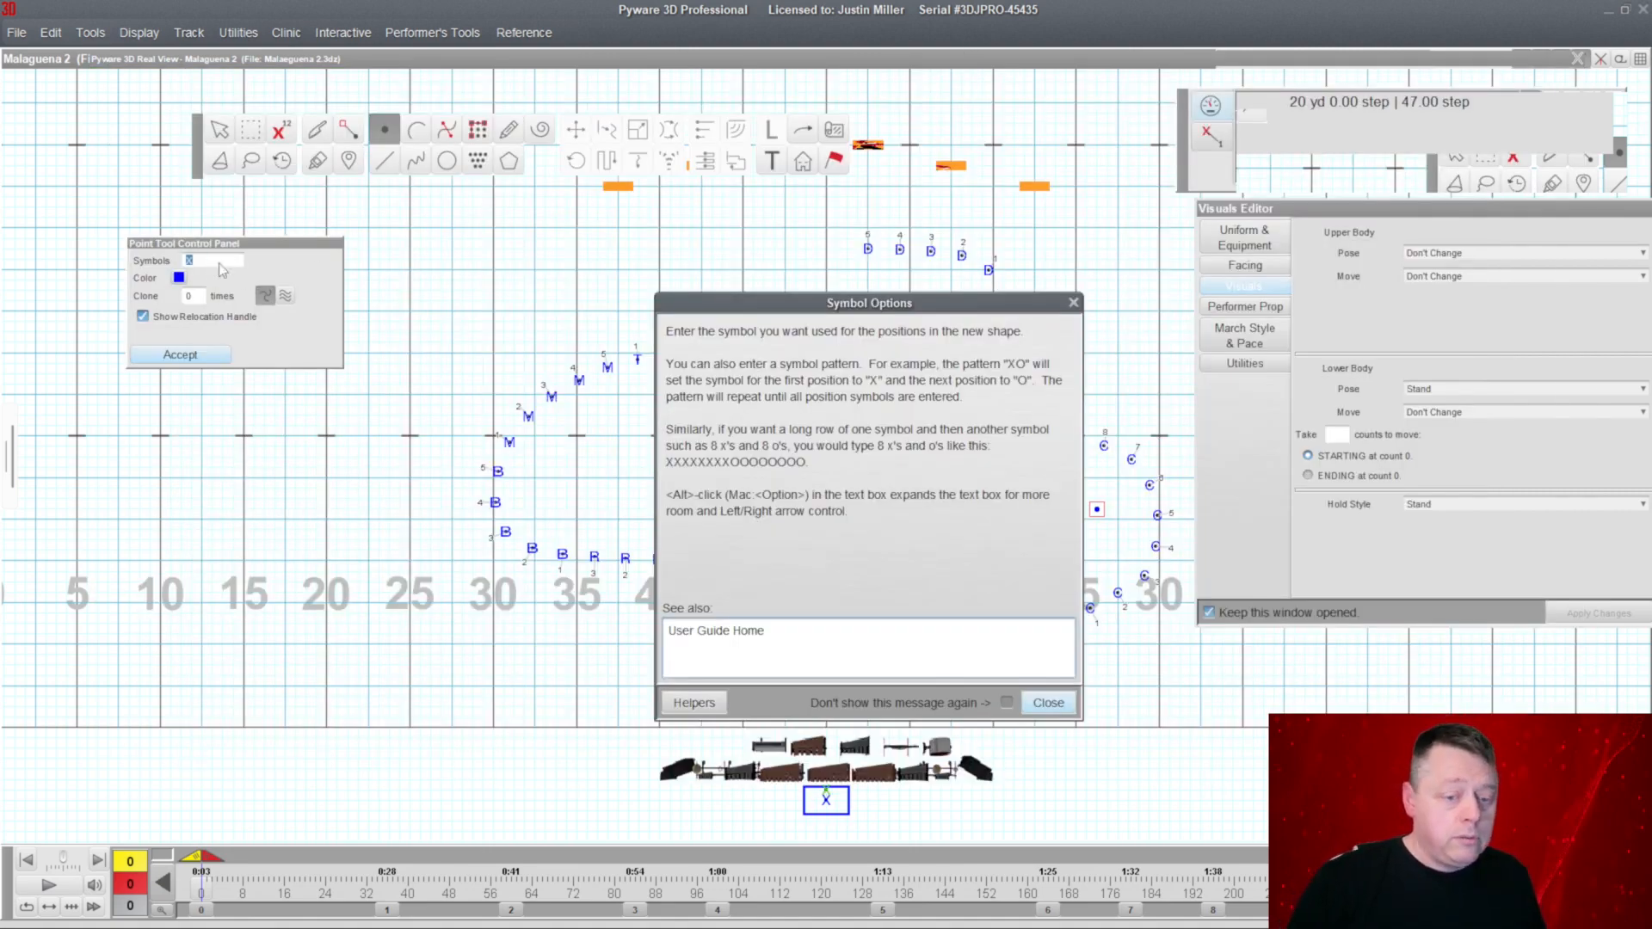
left_click(1047, 703)
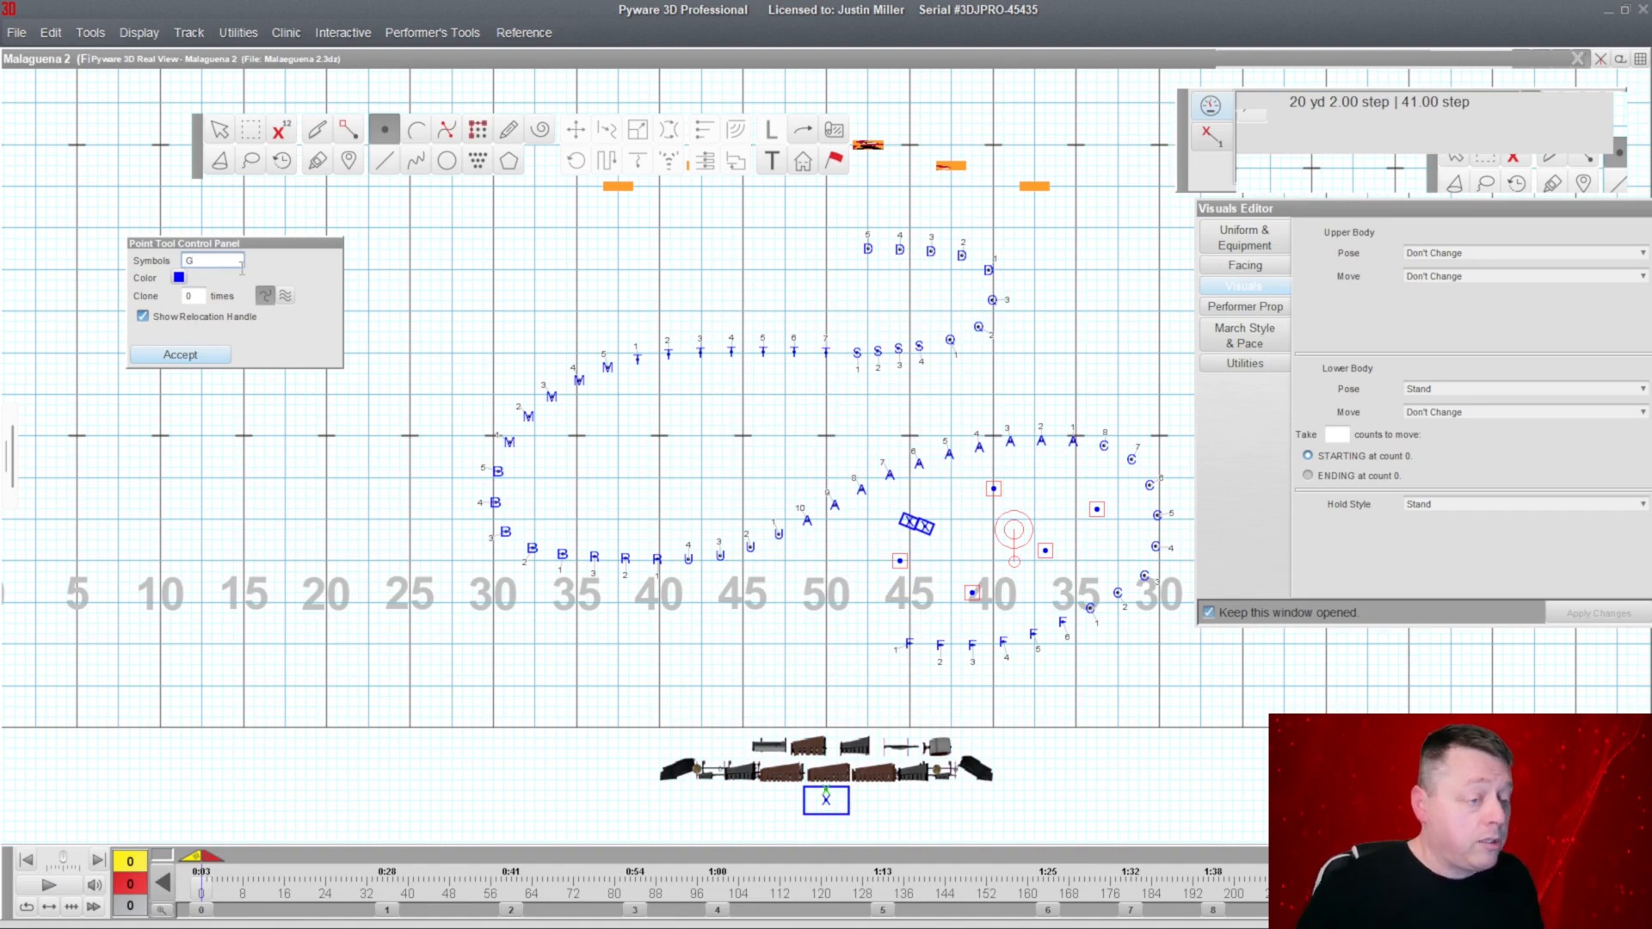
left_click(180, 355)
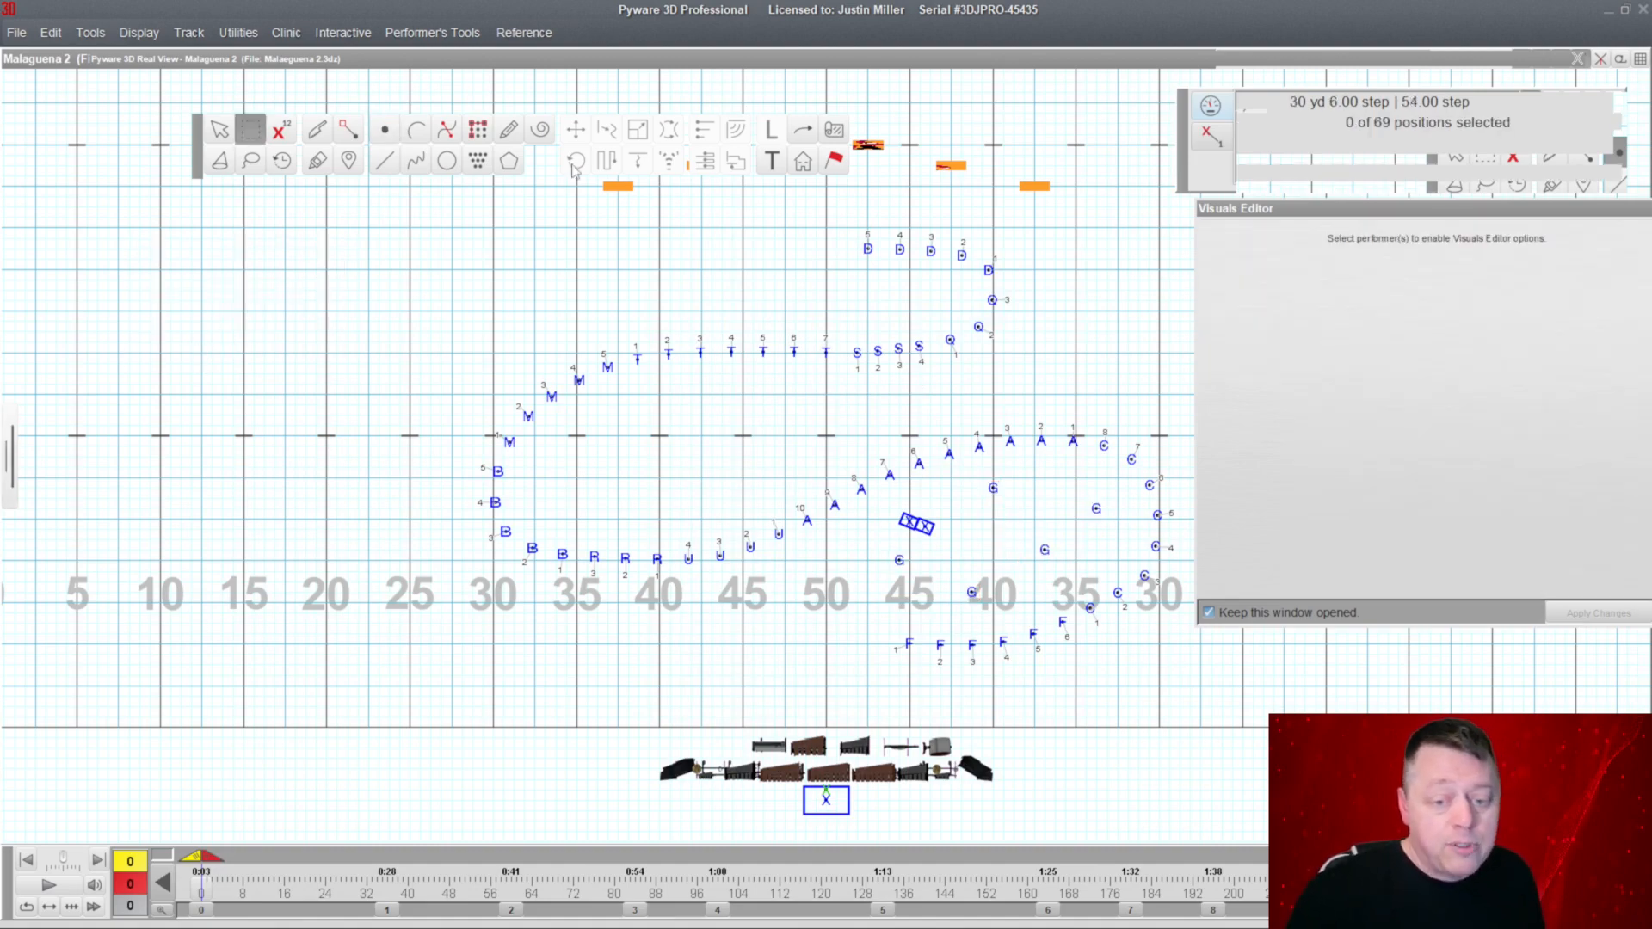
Examine the five G performers in the 3D view from front and elevated angles.
left_click(611, 58)
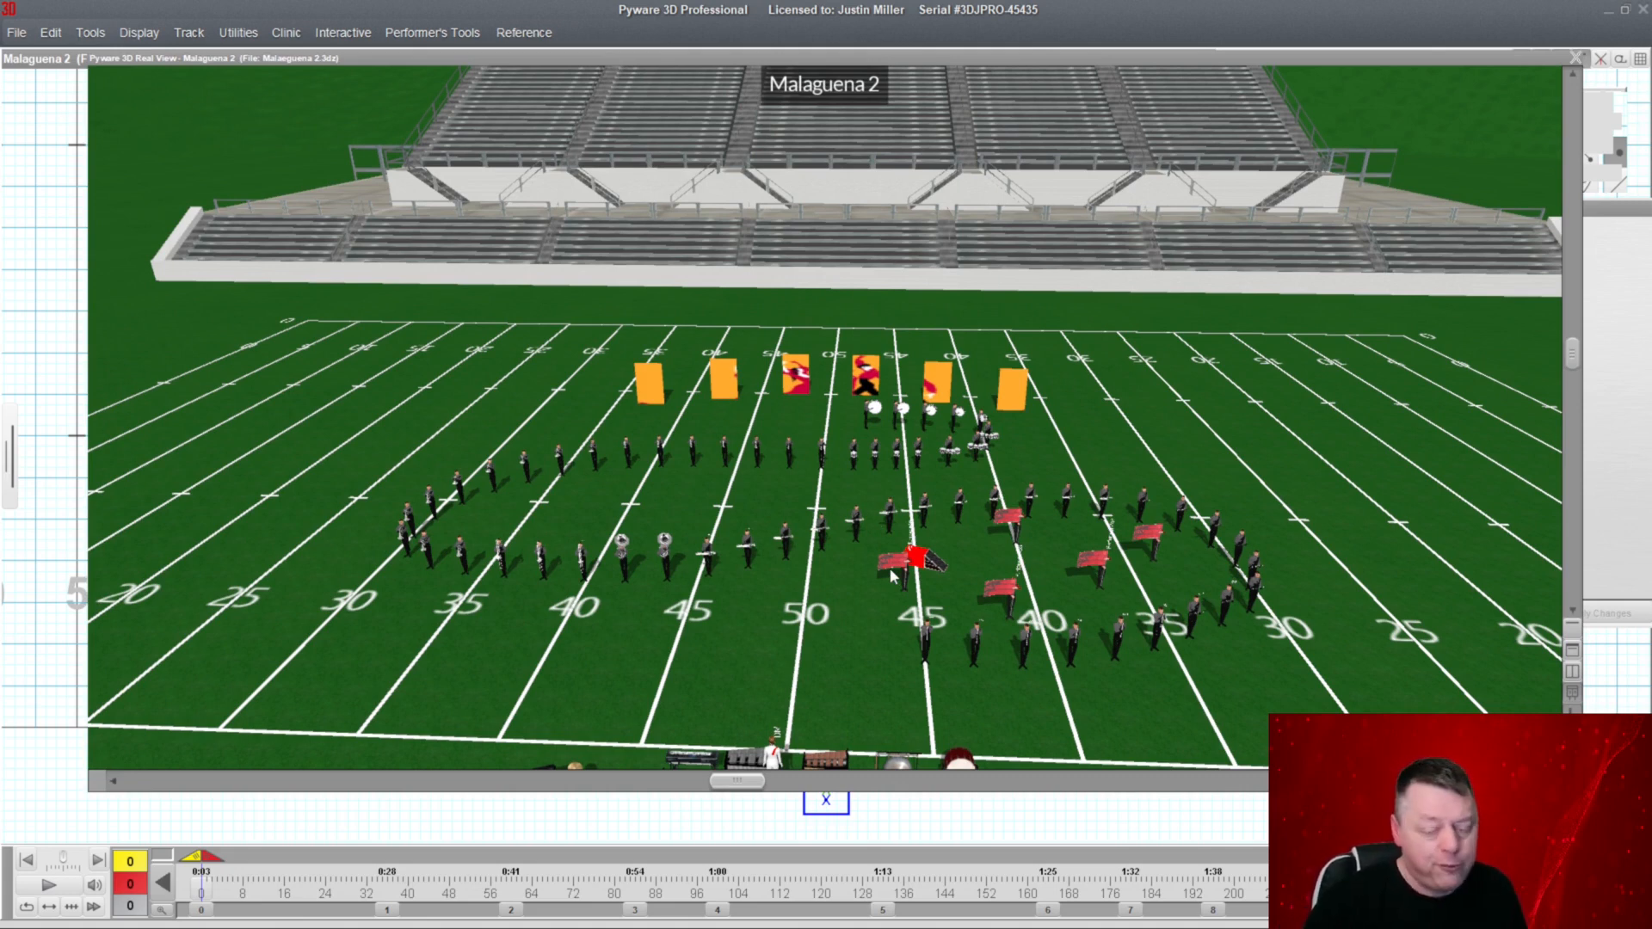
left_click_drag(1038, 682, 1069, 601)
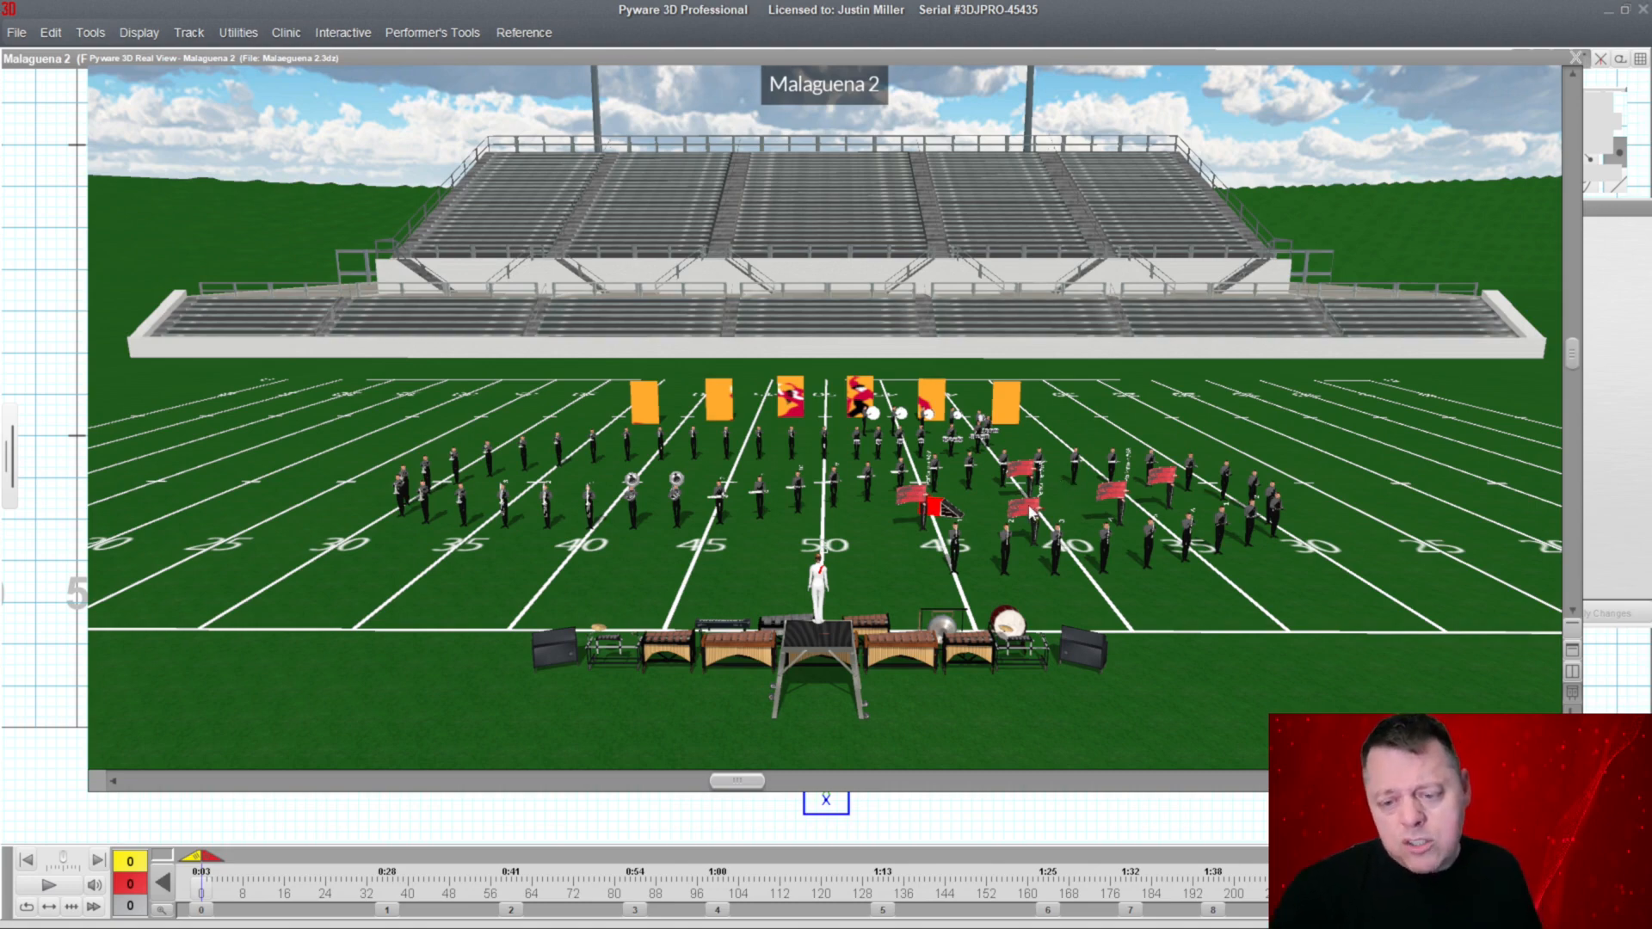
mouse_move(1023, 514)
left_mouse_down()
mouse_move(1012, 599)
mouse_move(887, 573)
mouse_move(839, 520)
mouse_move(747, 484)
mouse_move(1017, 525)
left_mouse_up()
left_click_drag(1106, 427, 1130, 422)
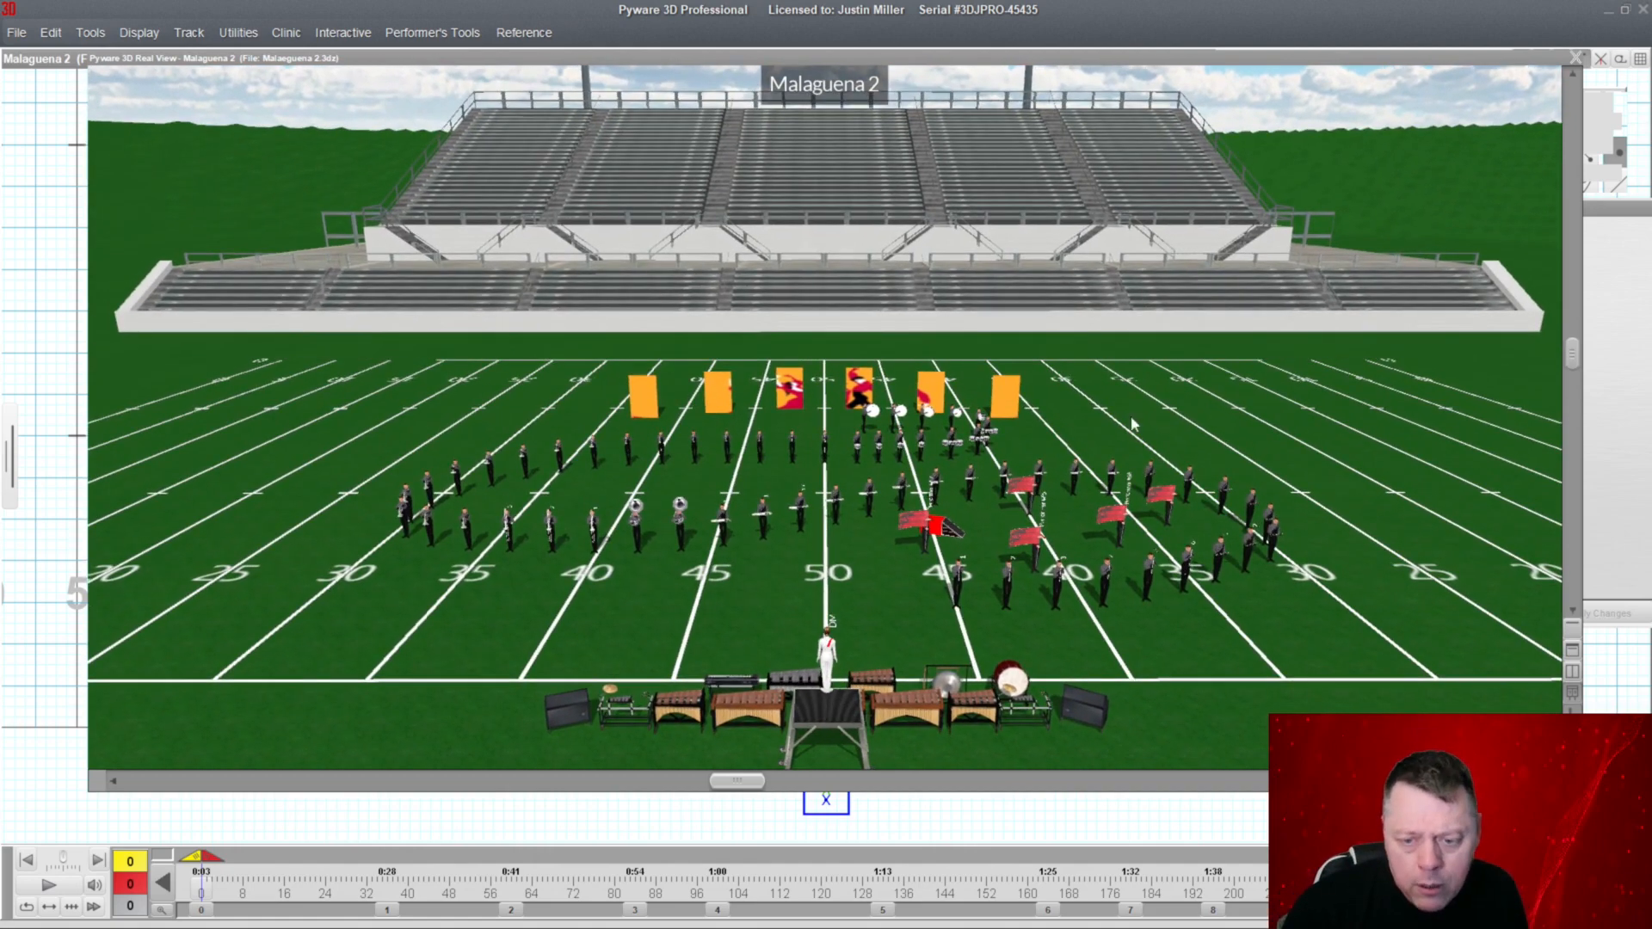
double_click(787, 56)
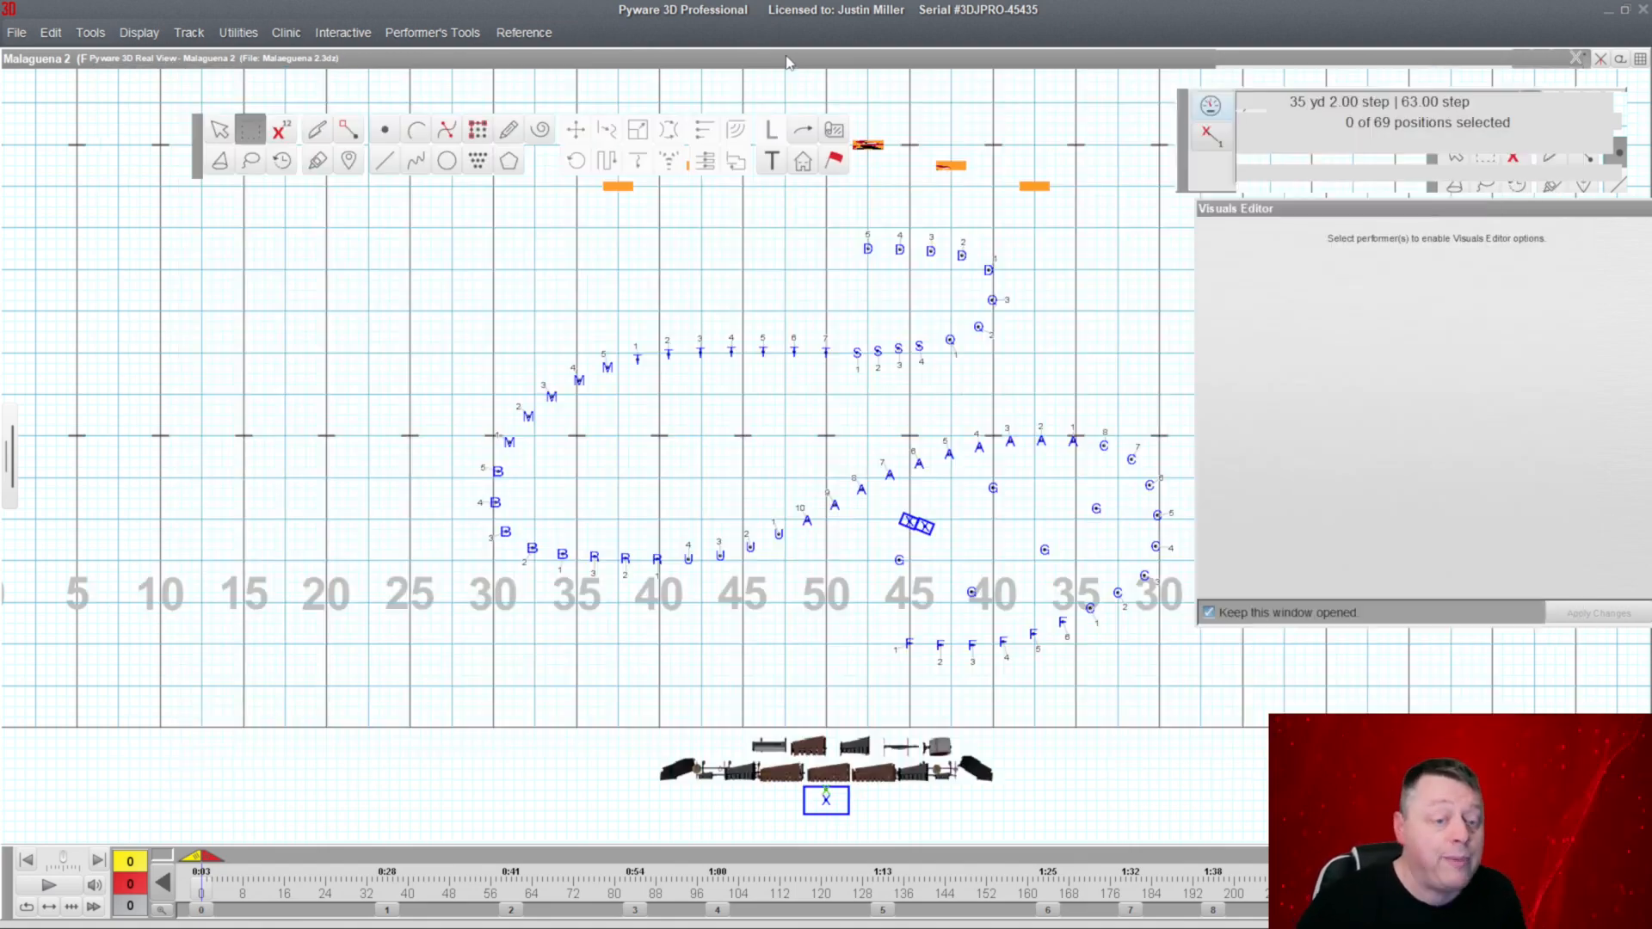
Select the five G performers and label them in ascending order from 1 to 5.
left_click(387, 134)
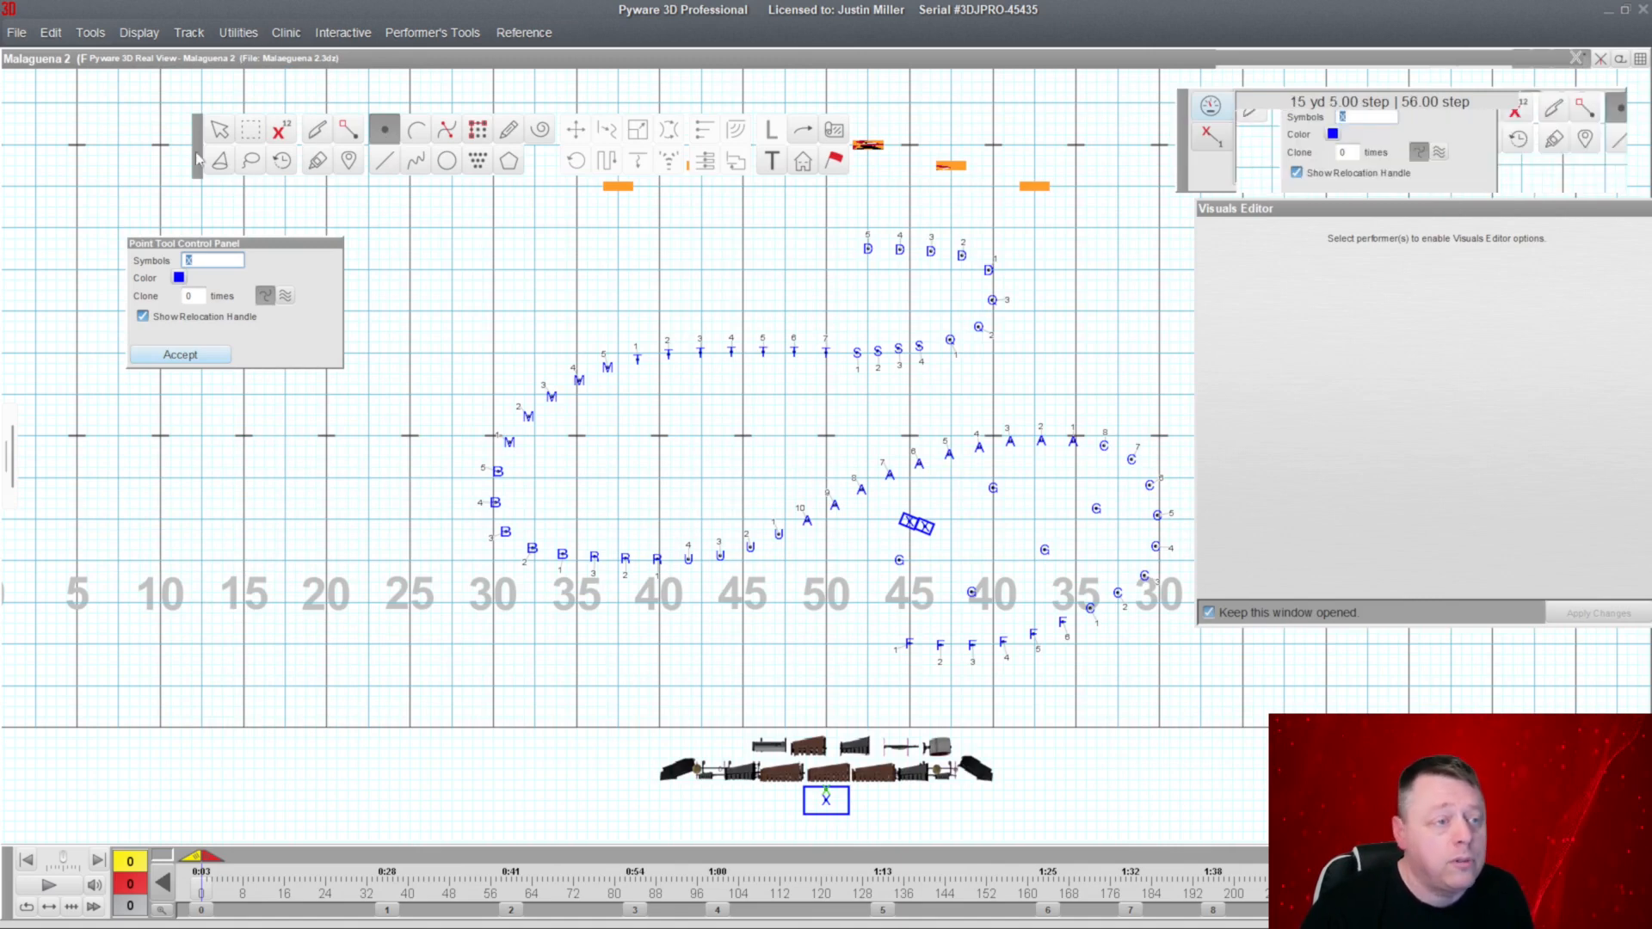
left_click(219, 130)
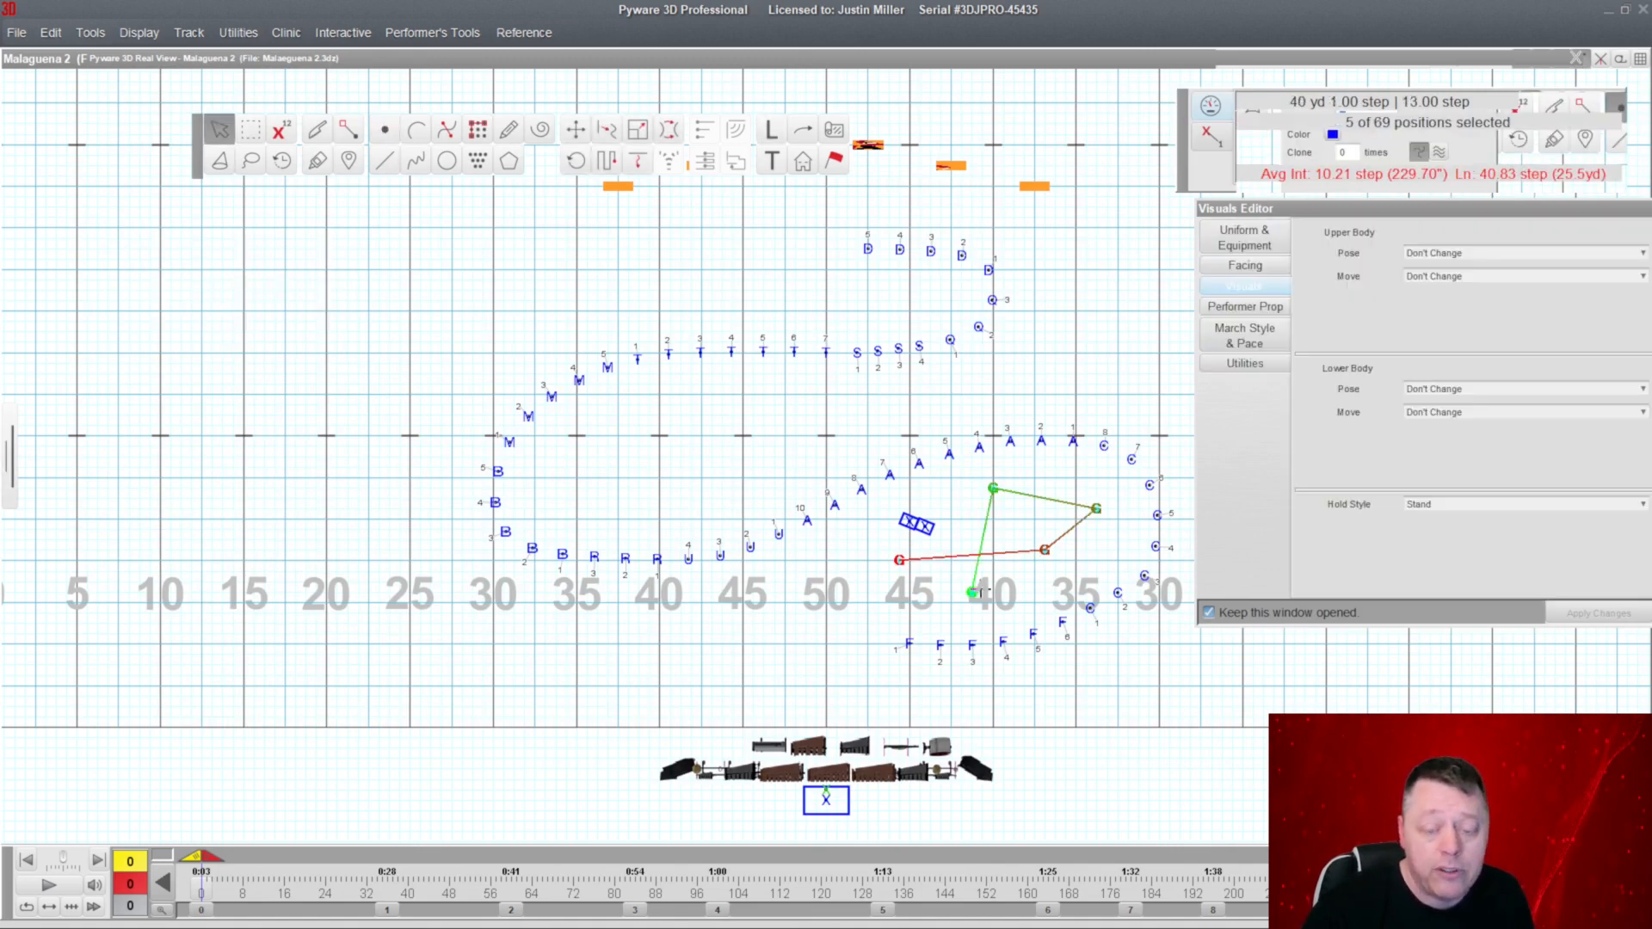
left_click(771, 131)
left_click(293, 263)
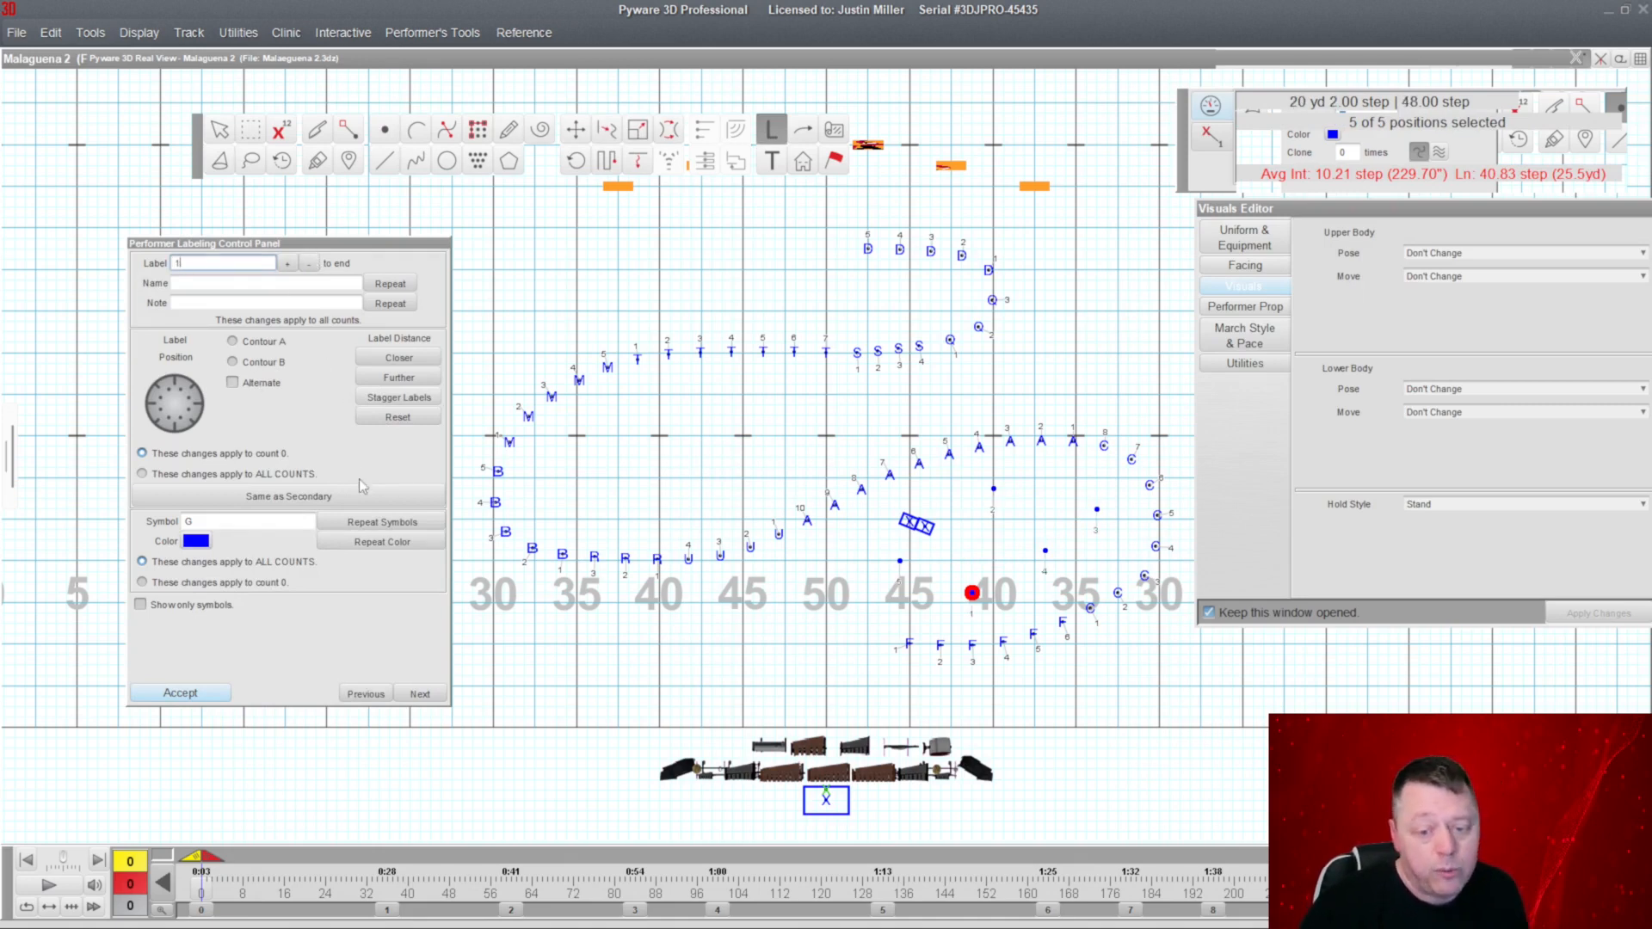
left_click(181, 694)
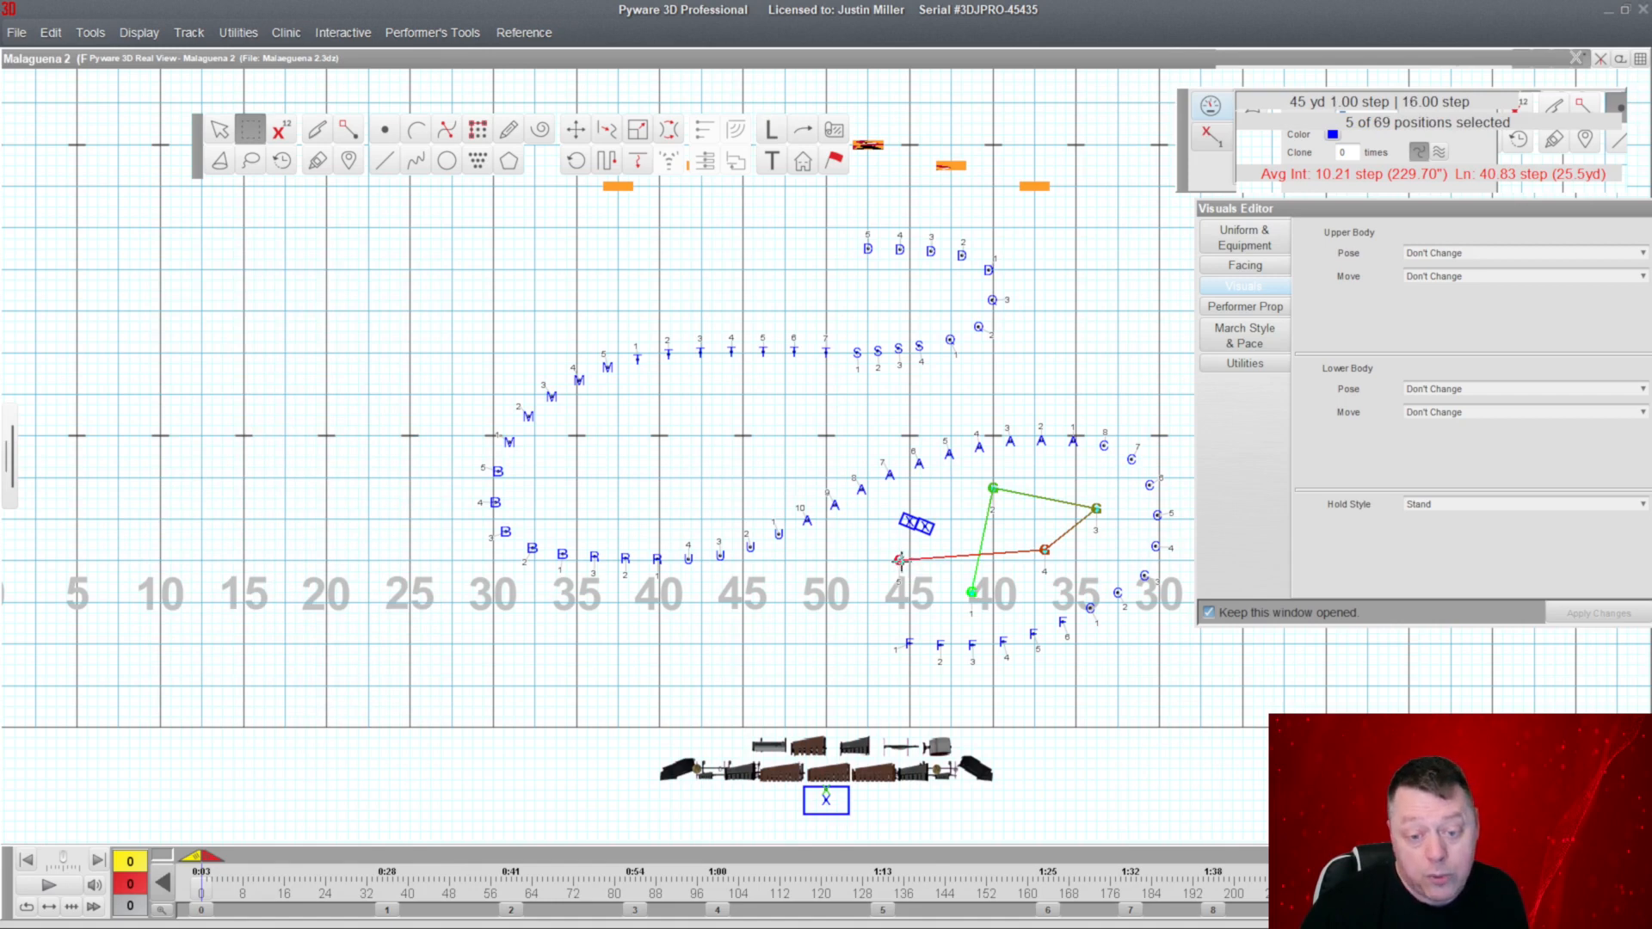
Relabel the five G performers in descending order, starting from 5.
left_click(773, 133)
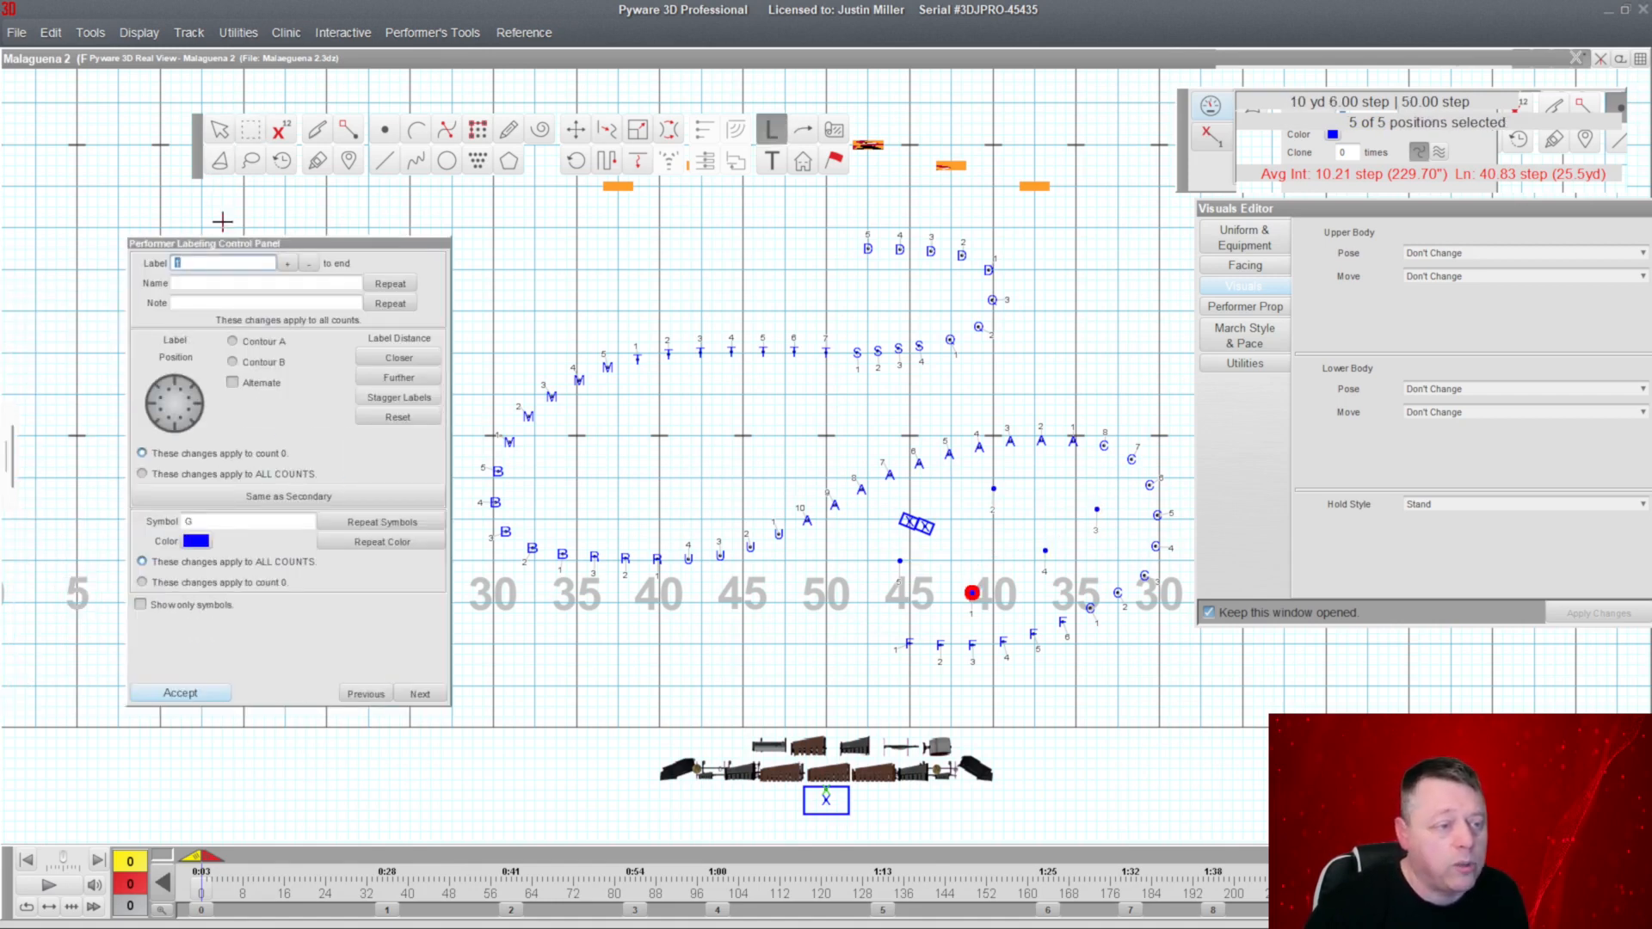
type("5")
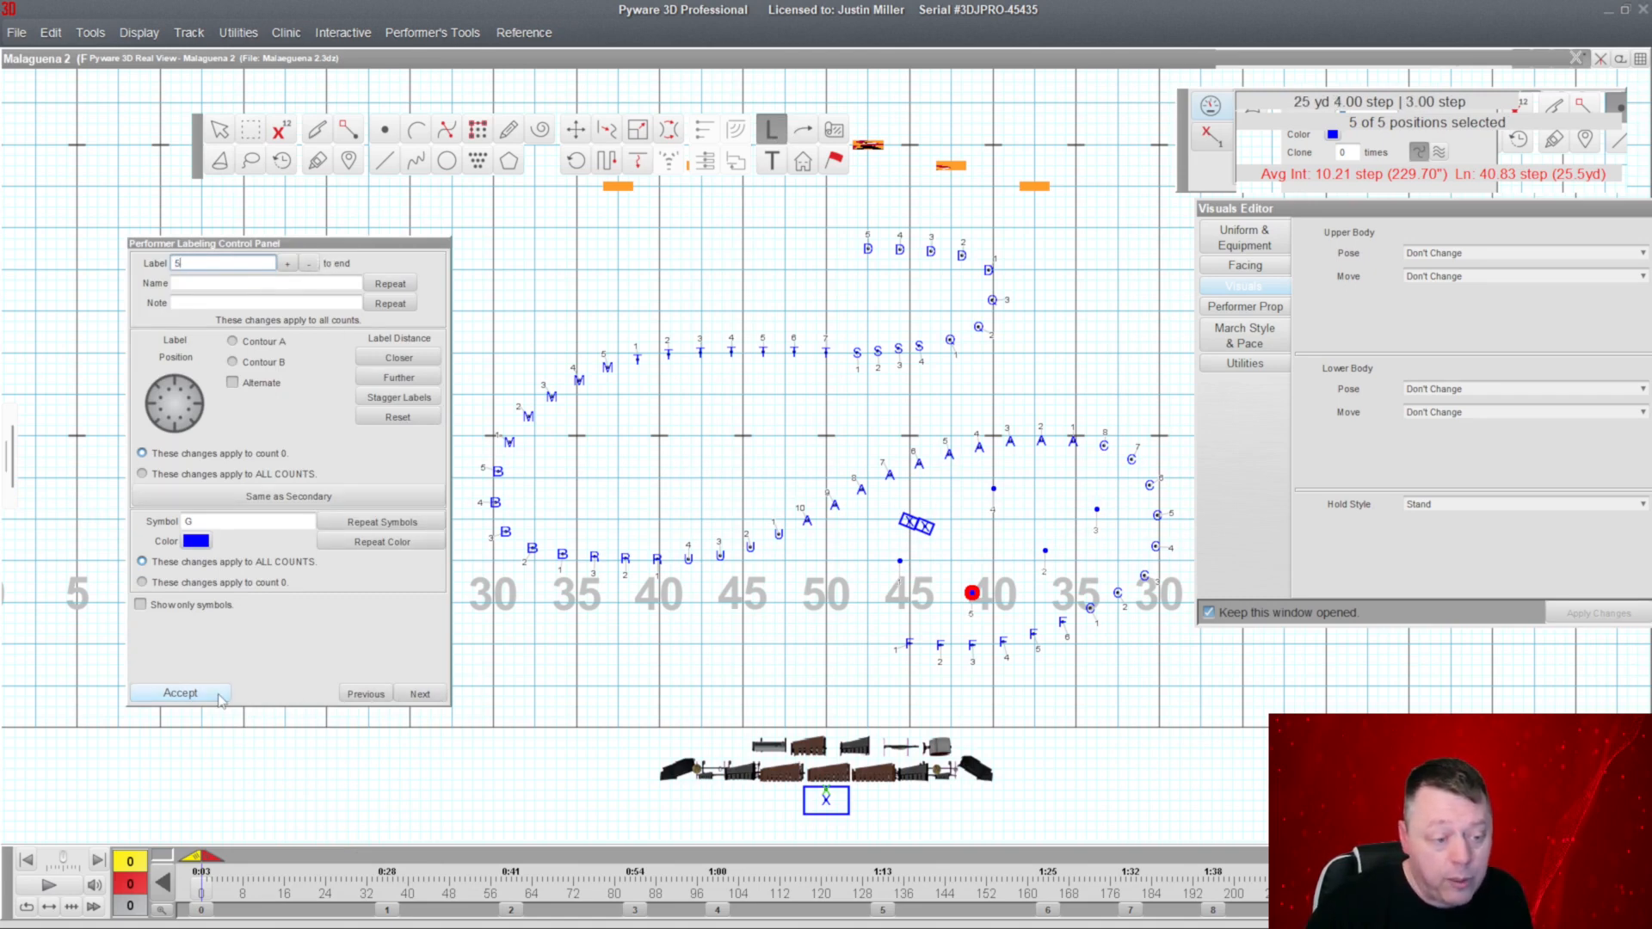
left_click(181, 693)
Select only the Ramp structure prop near the 45-yard line and set its collision option to Can be walked on.
left_click(899, 561)
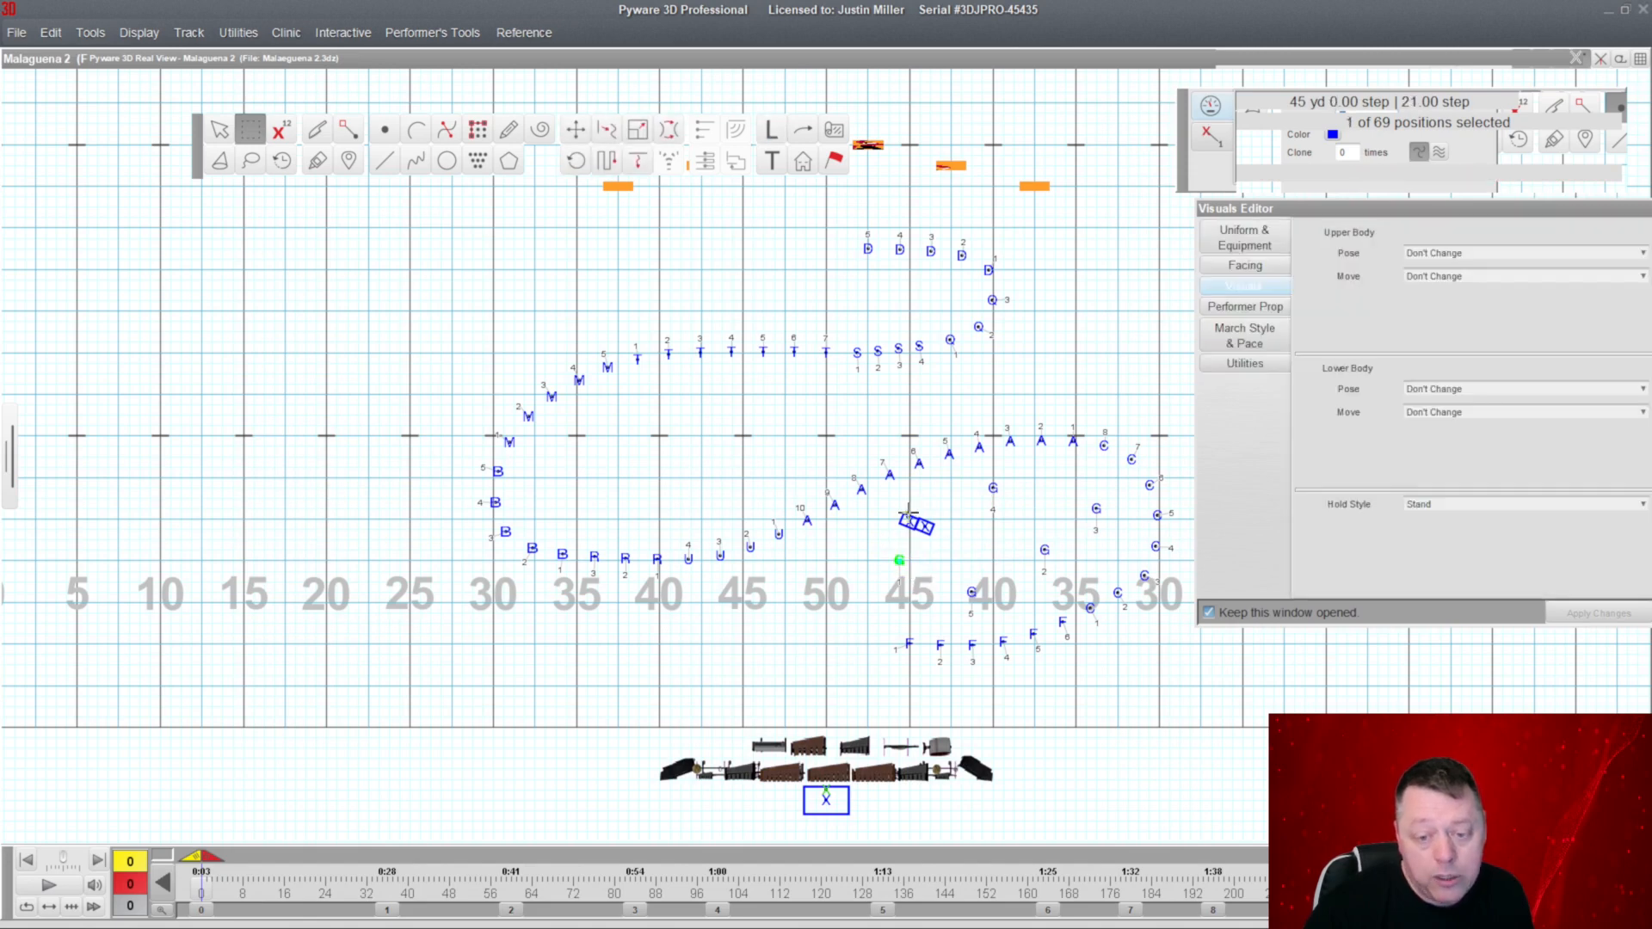
left_click_drag(908, 509, 951, 551)
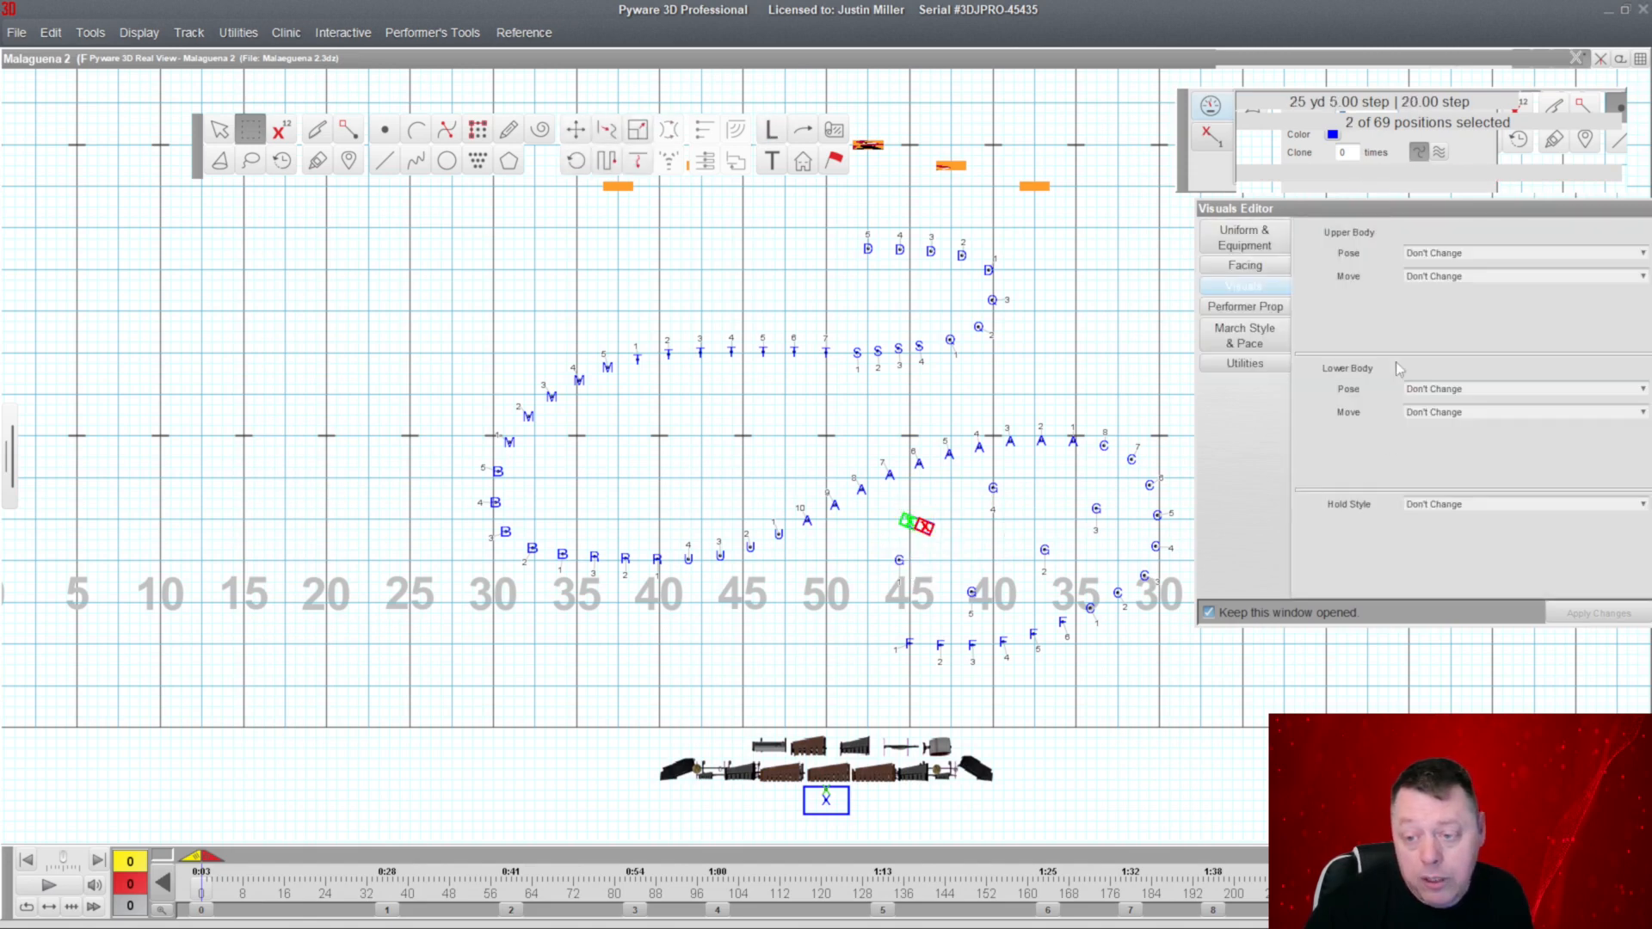
left_click(1256, 308)
left_click(921, 538)
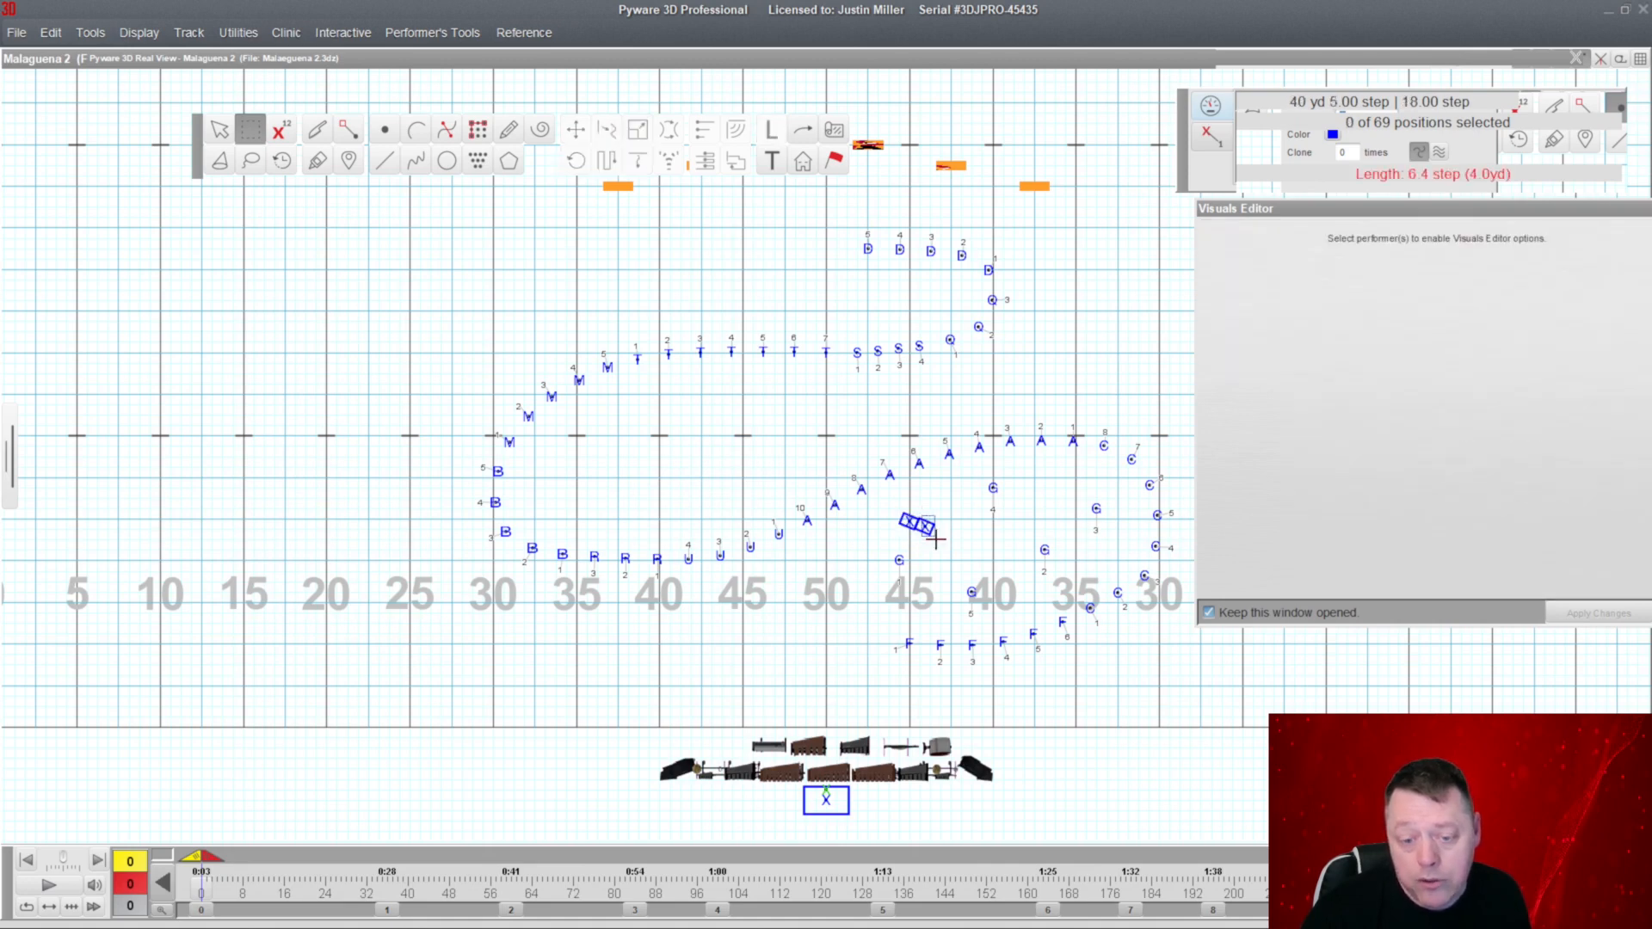
left_click(924, 526)
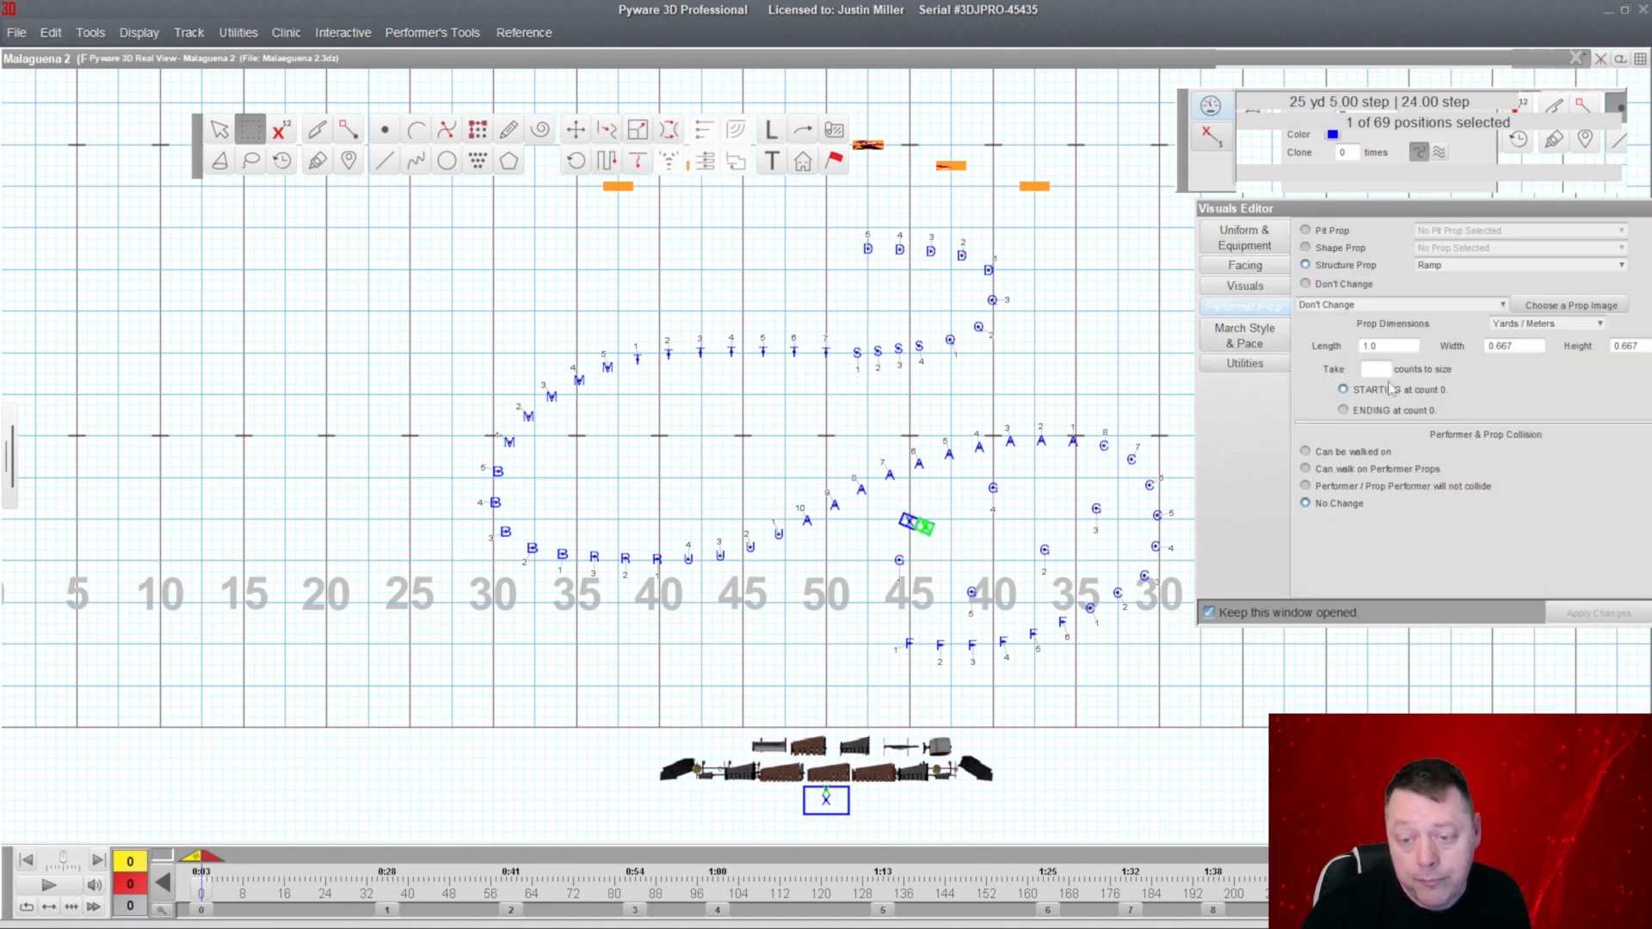
left_click(1350, 453)
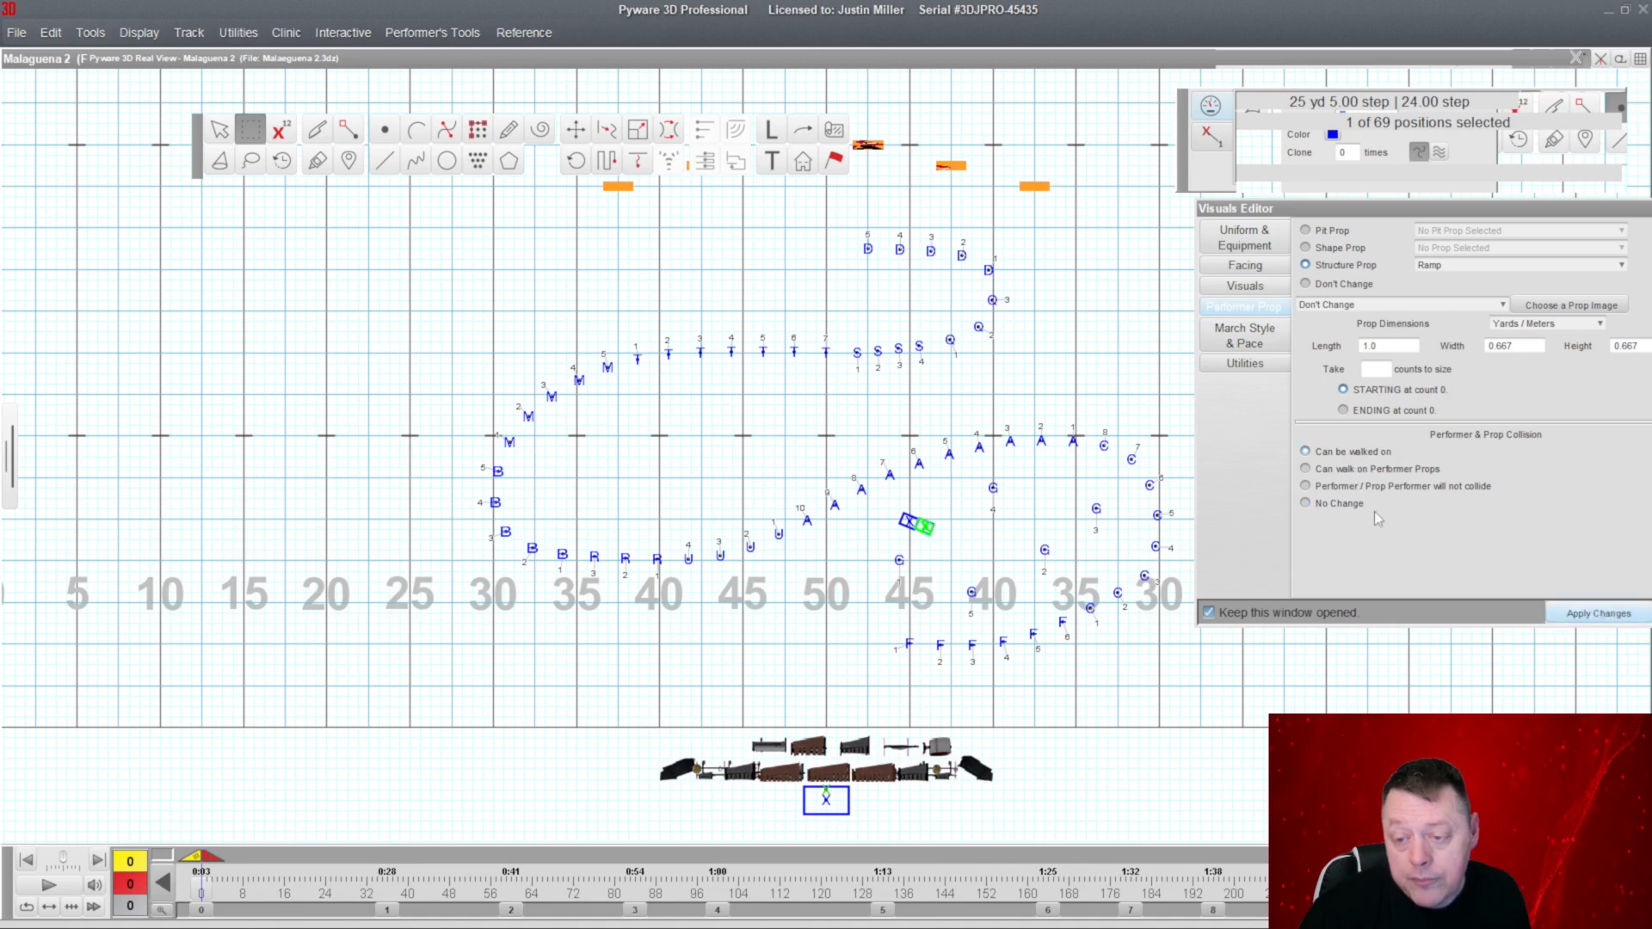
left_click(1597, 614)
Set the adjoining red Box prop's collision option to Can be walked on.
left_click_drag(891, 505, 913, 531)
left_click(1355, 454)
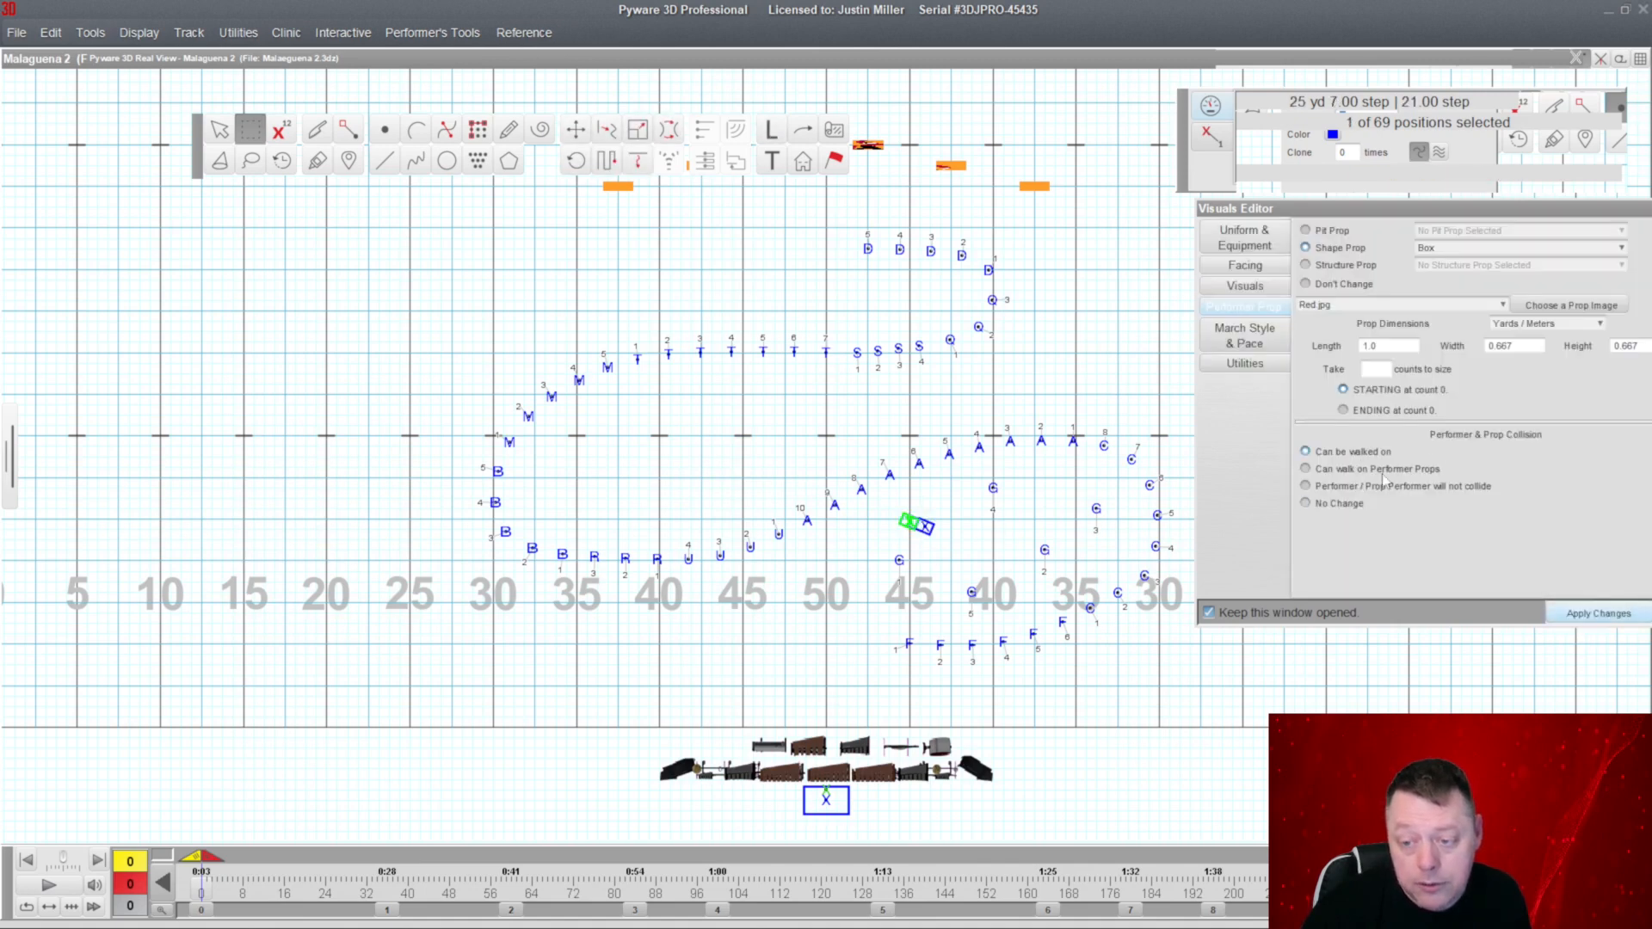
left_click(1597, 614)
Select G performer 1 in front of the props and set its collision option to Can walk on Performer Props.
left_click(899, 560)
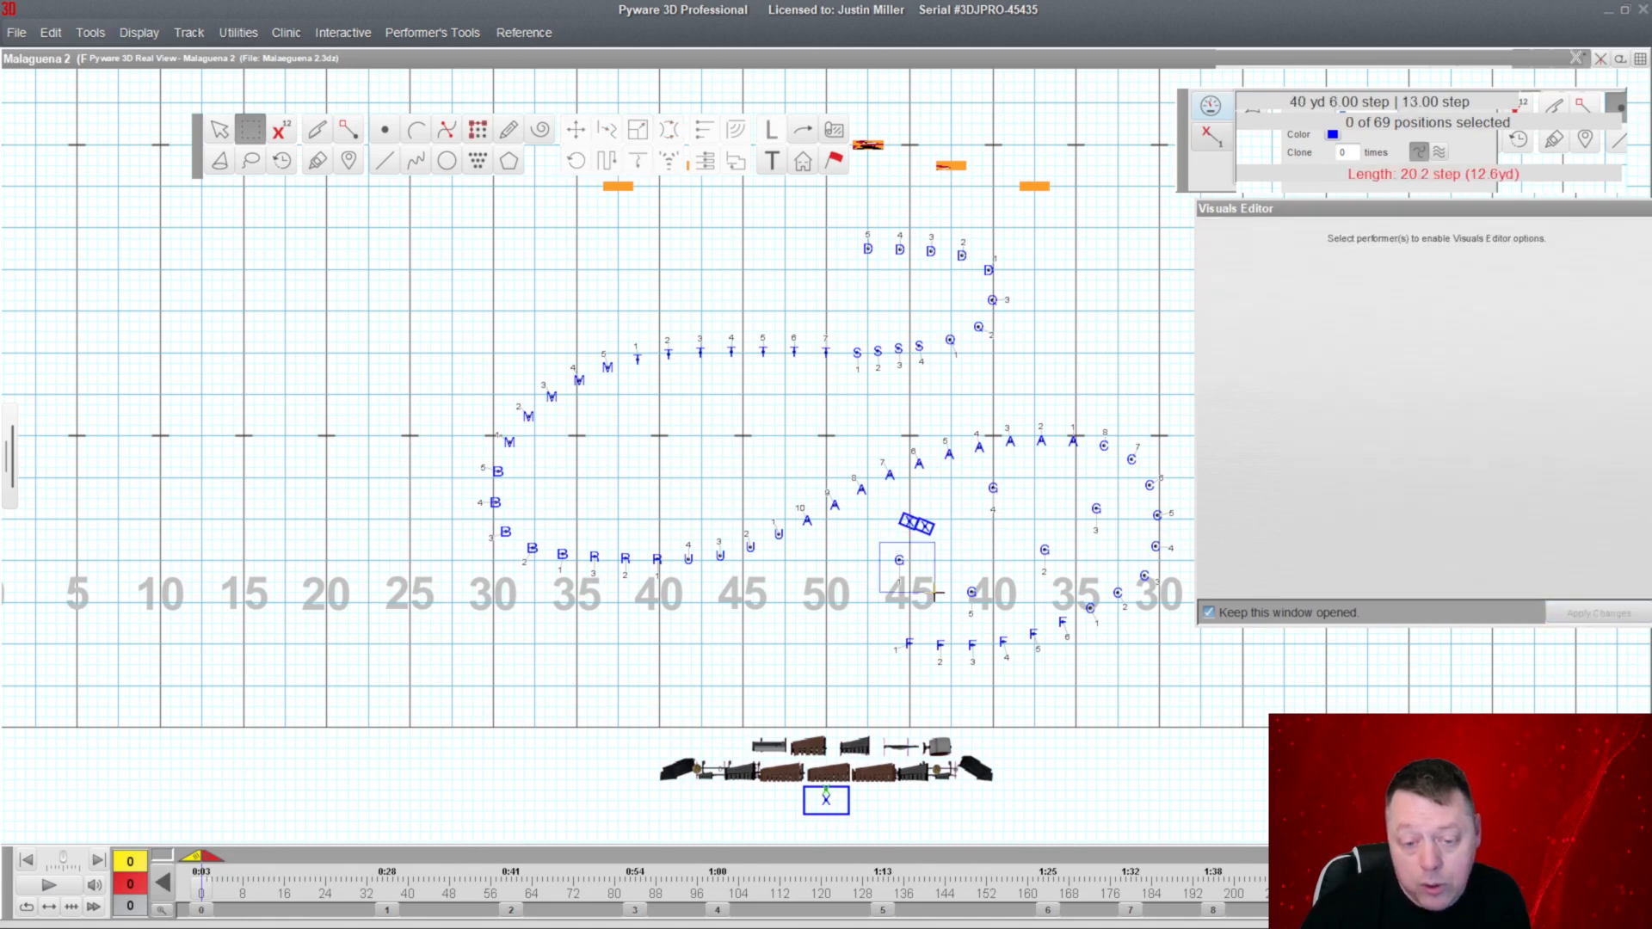
left_click(1342, 487)
left_click(1591, 609)
Push G performer 1 onto the box prop near the 45-yard line using quarter-step increments, and check it in 3D.
left_click(575, 130)
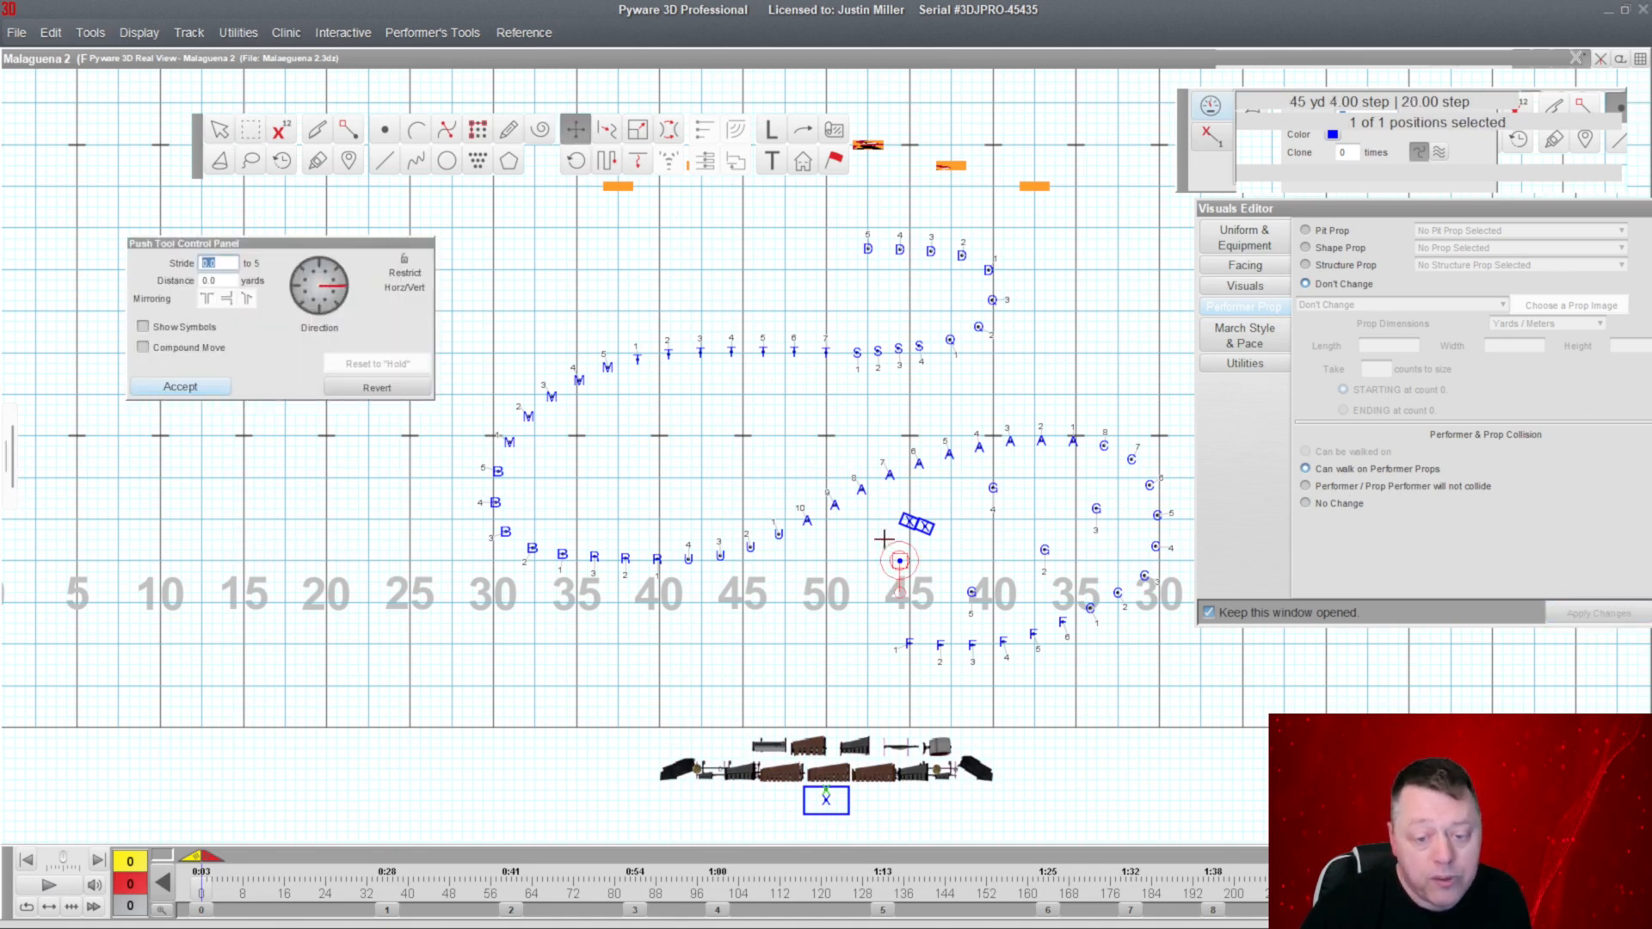
left_click_drag(899, 562, 921, 523)
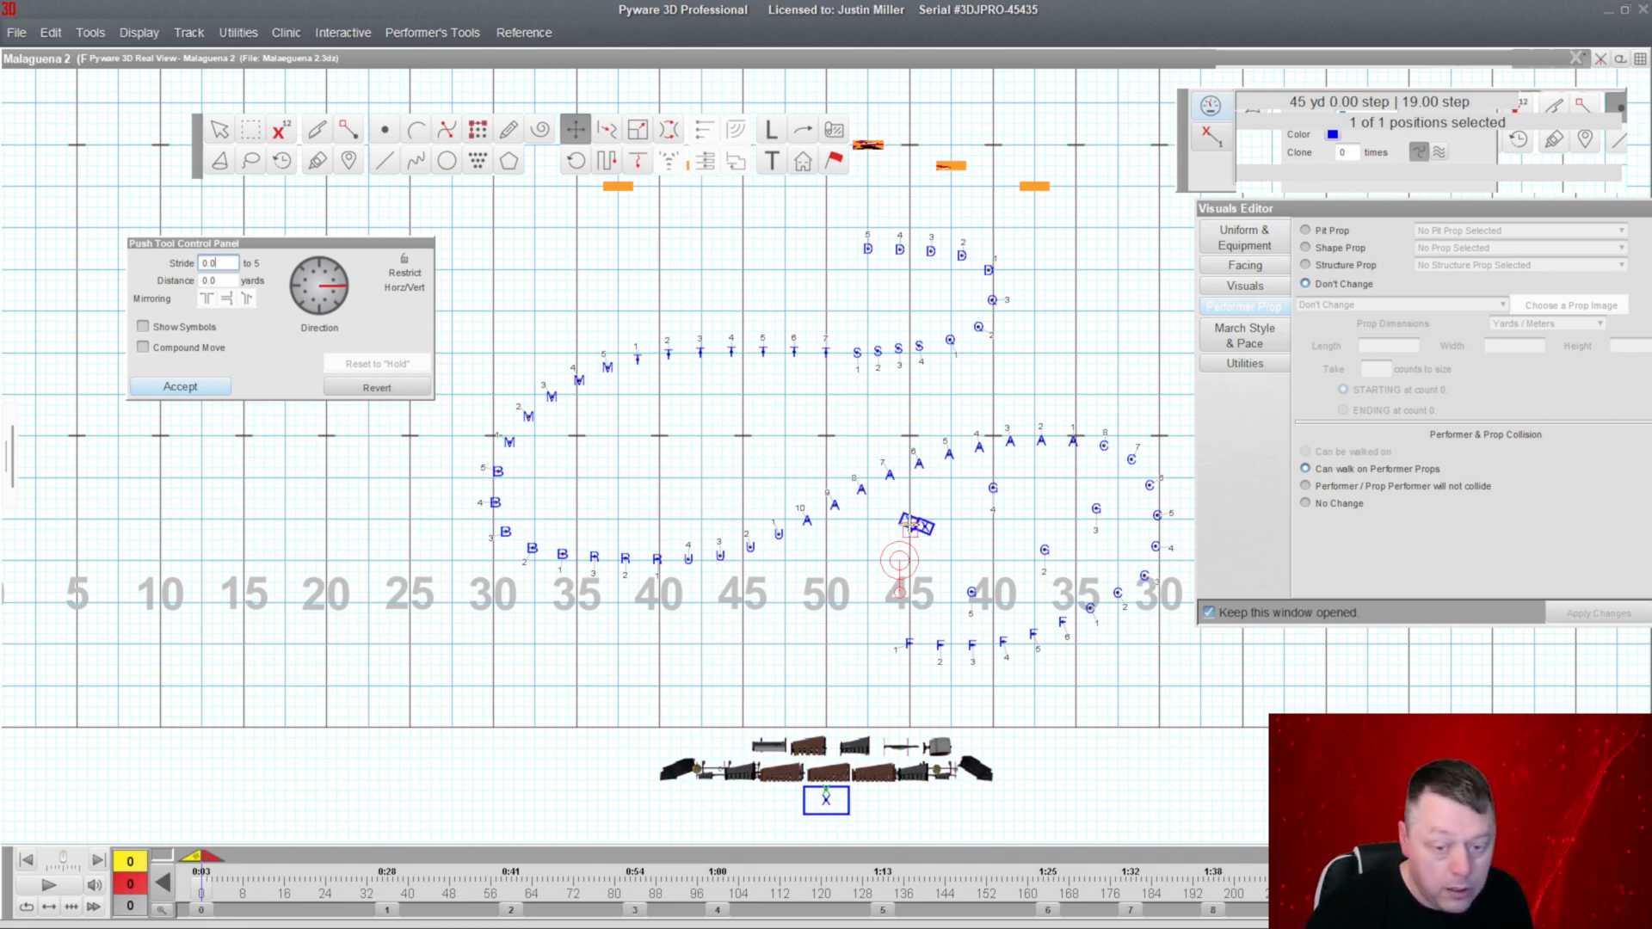
left_click_drag(1184, 140, 1077, 144)
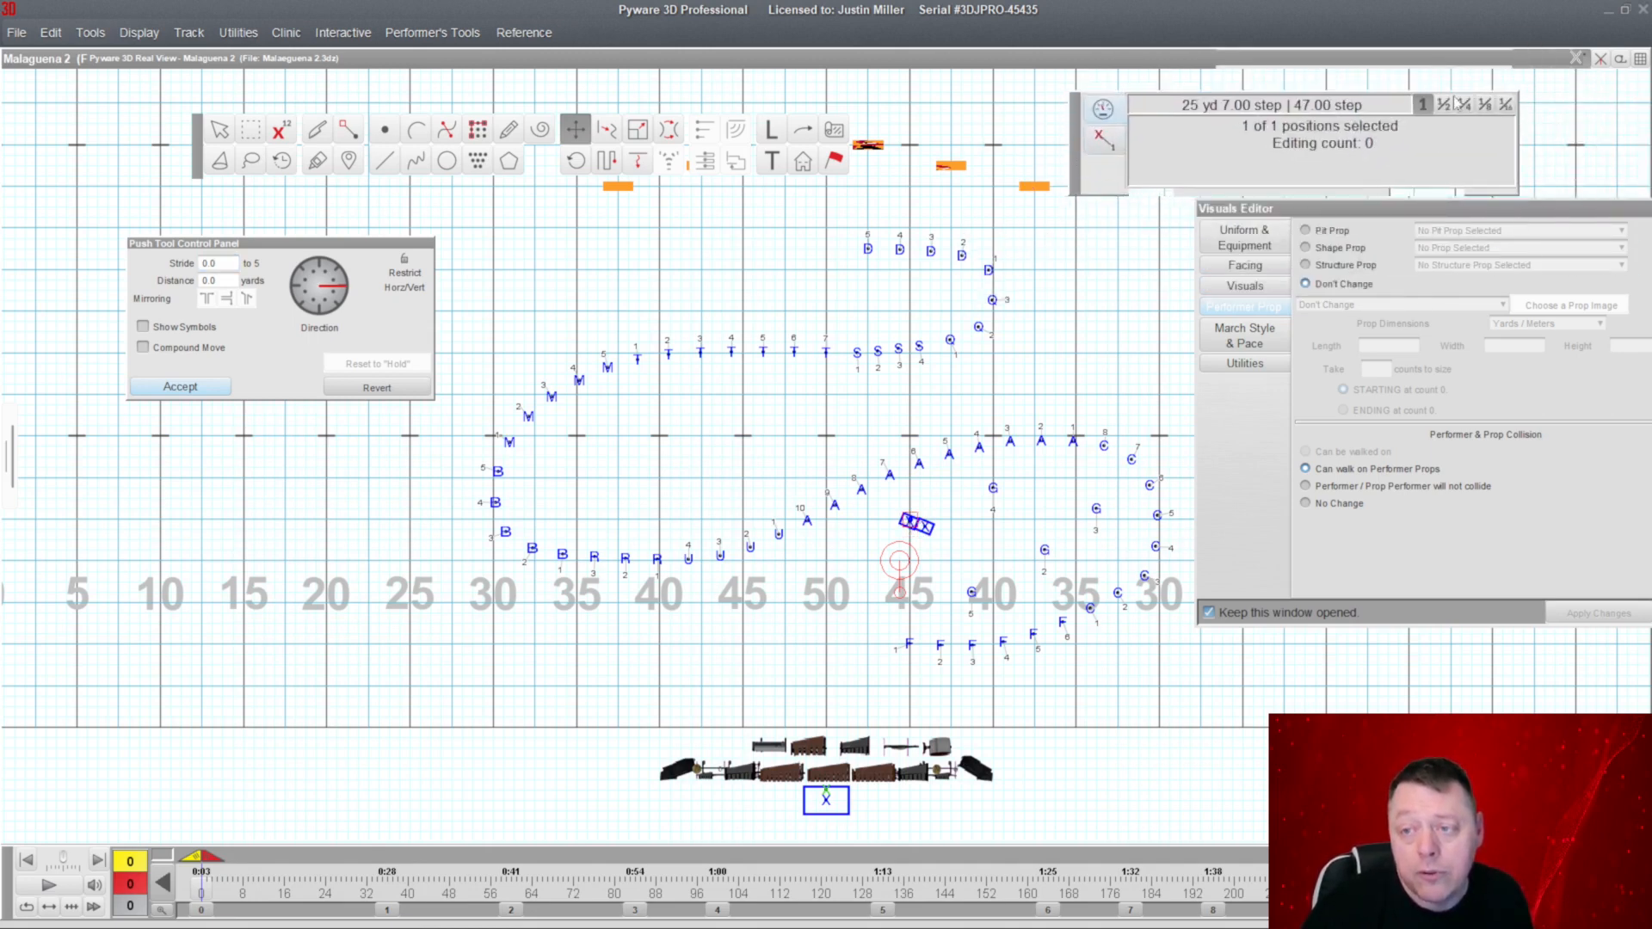
left_click(1464, 104)
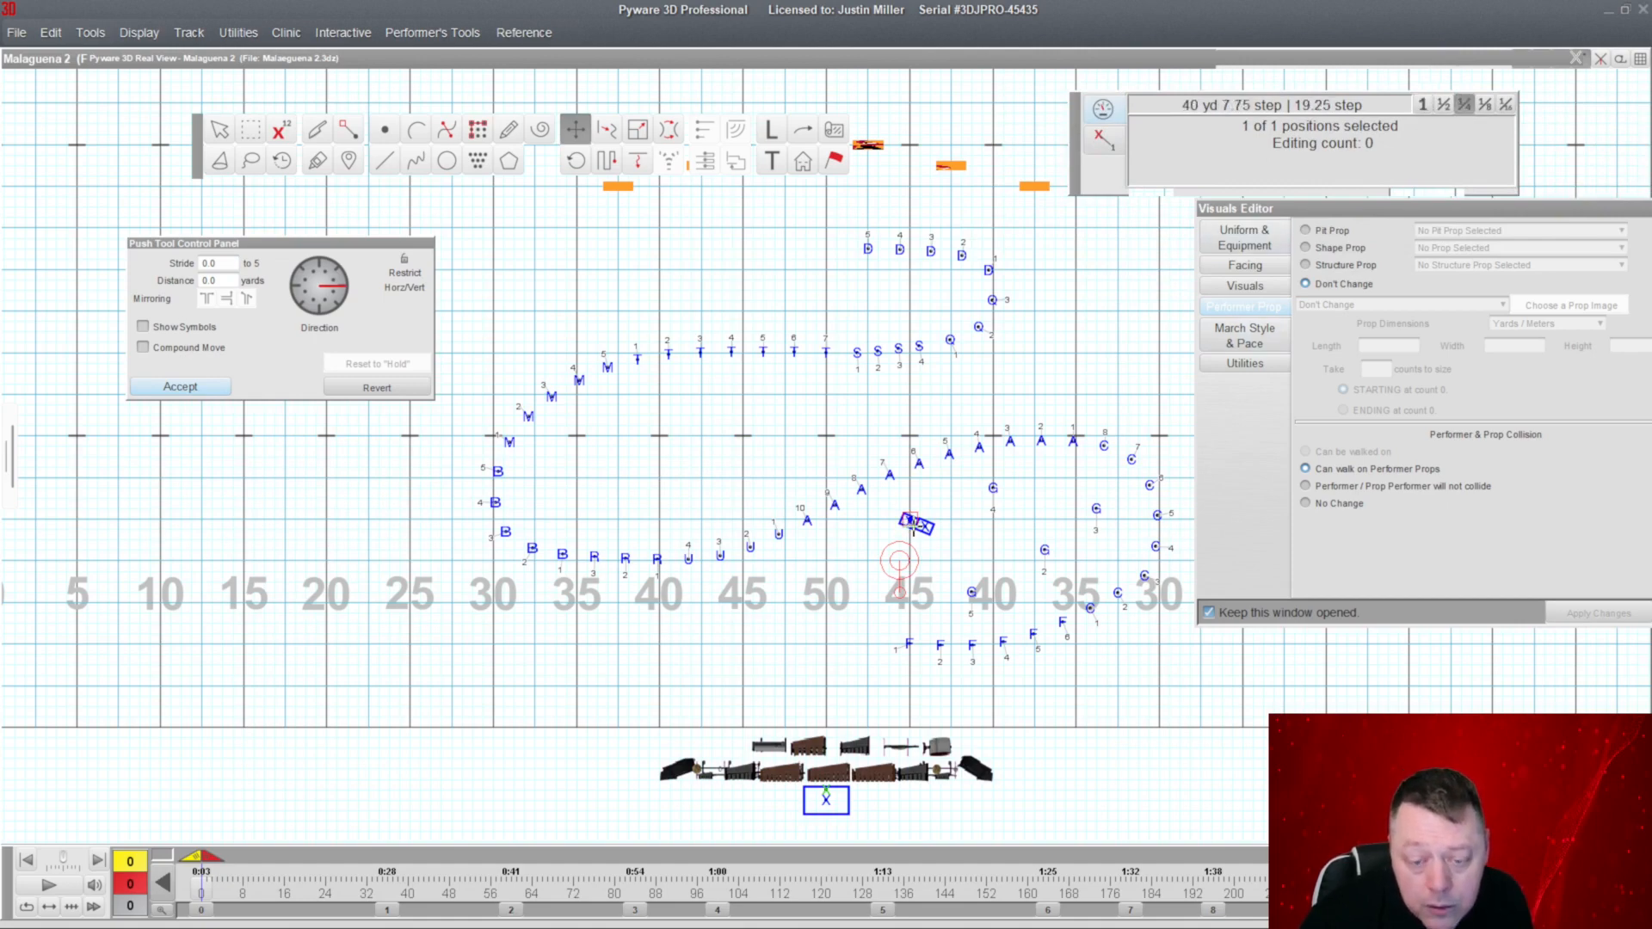
scroll(918, 521, "up", 4)
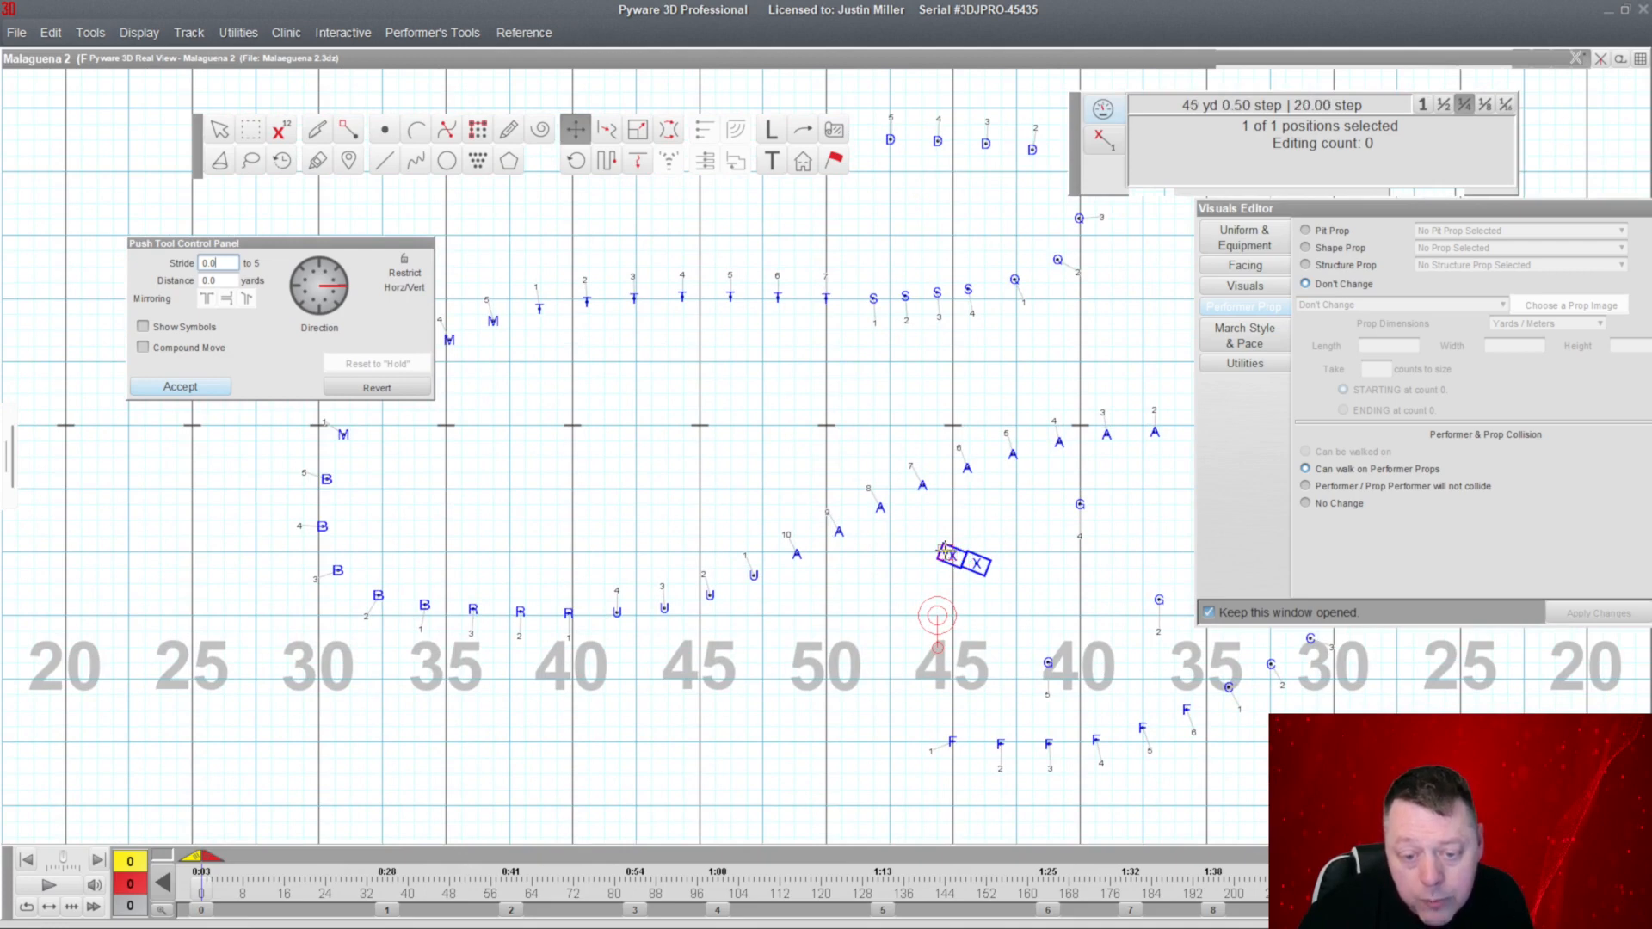
left_click(183, 388)
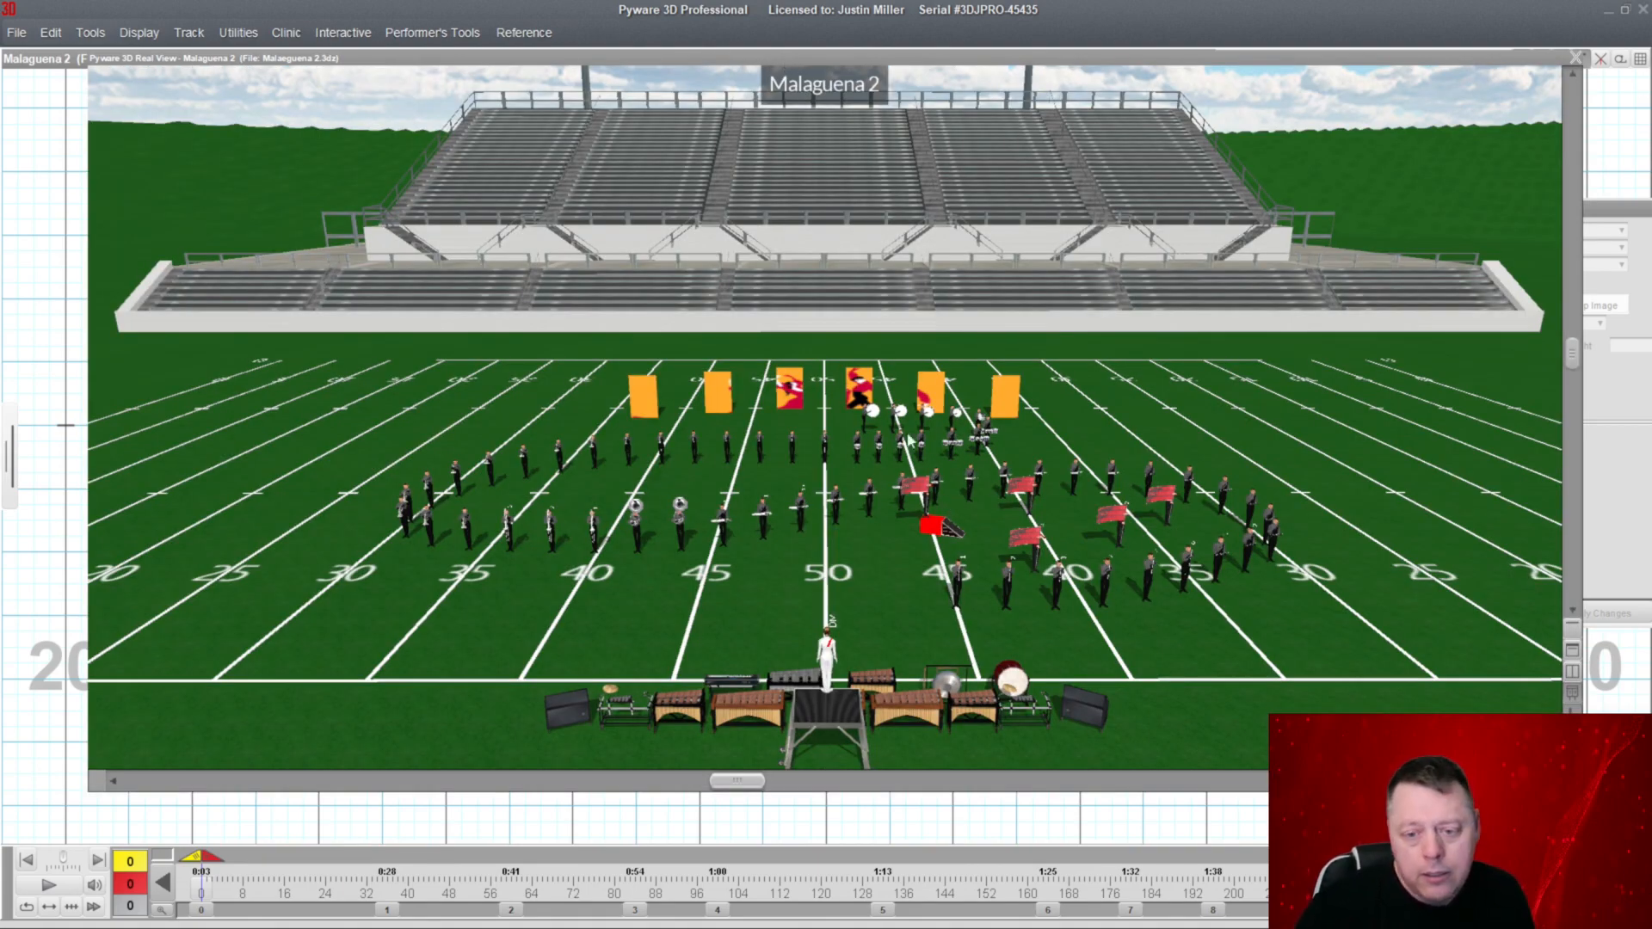
left_click_drag(974, 562, 887, 2)
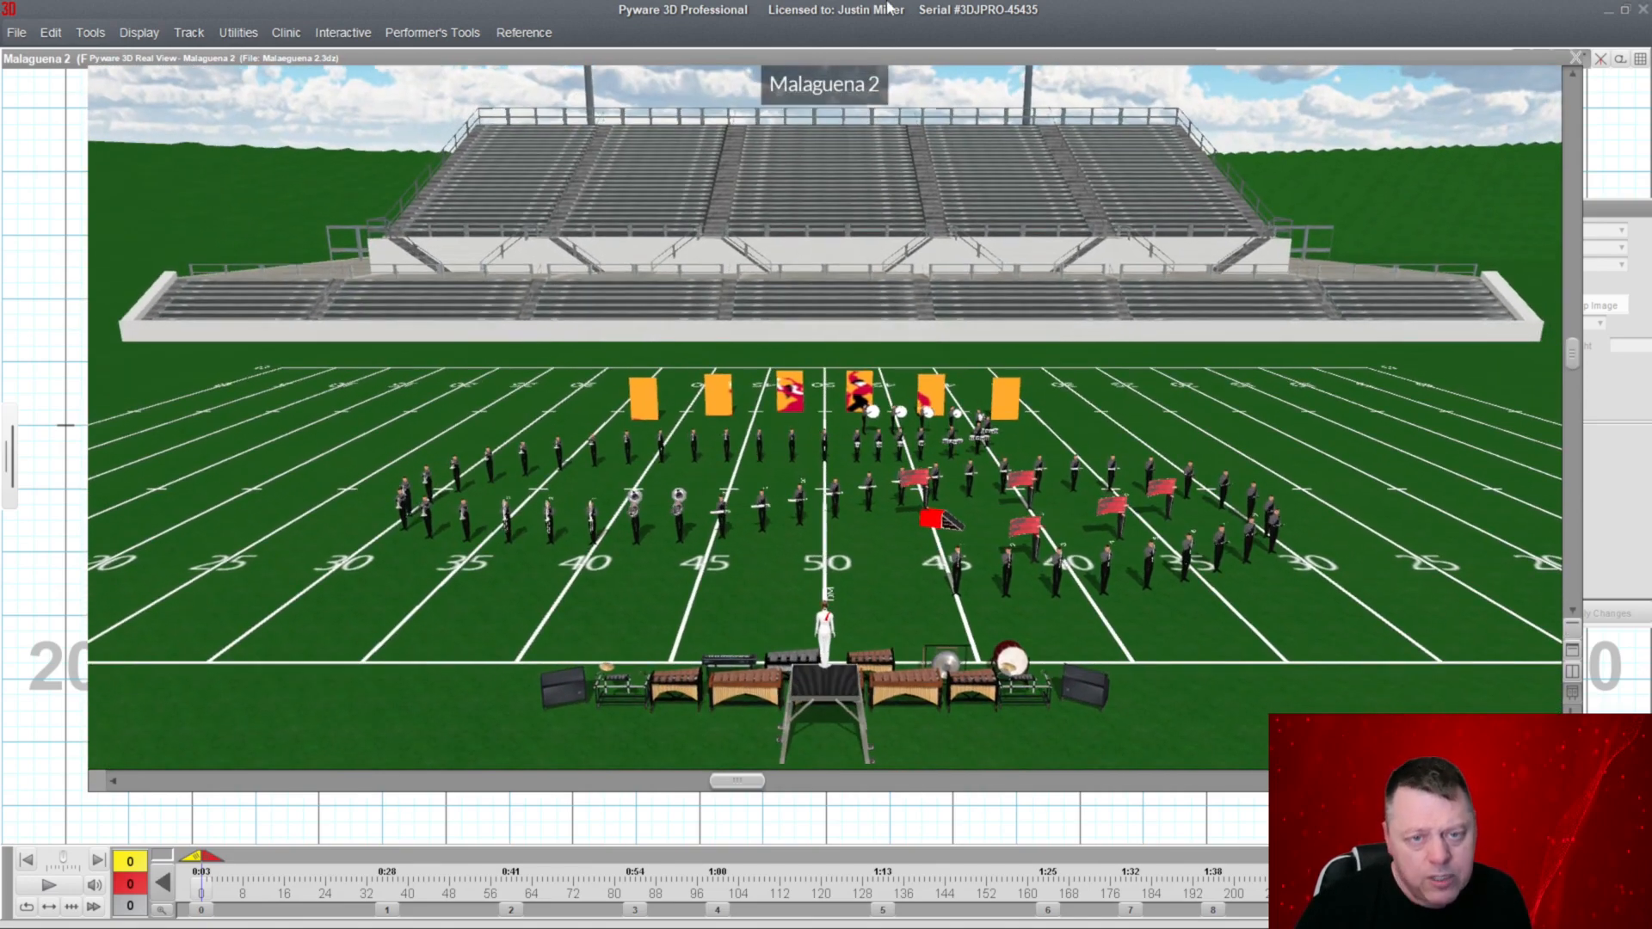
Push G performer 1 off the box to a spot just in front of it, and check the result in 3D.
key("Escape")
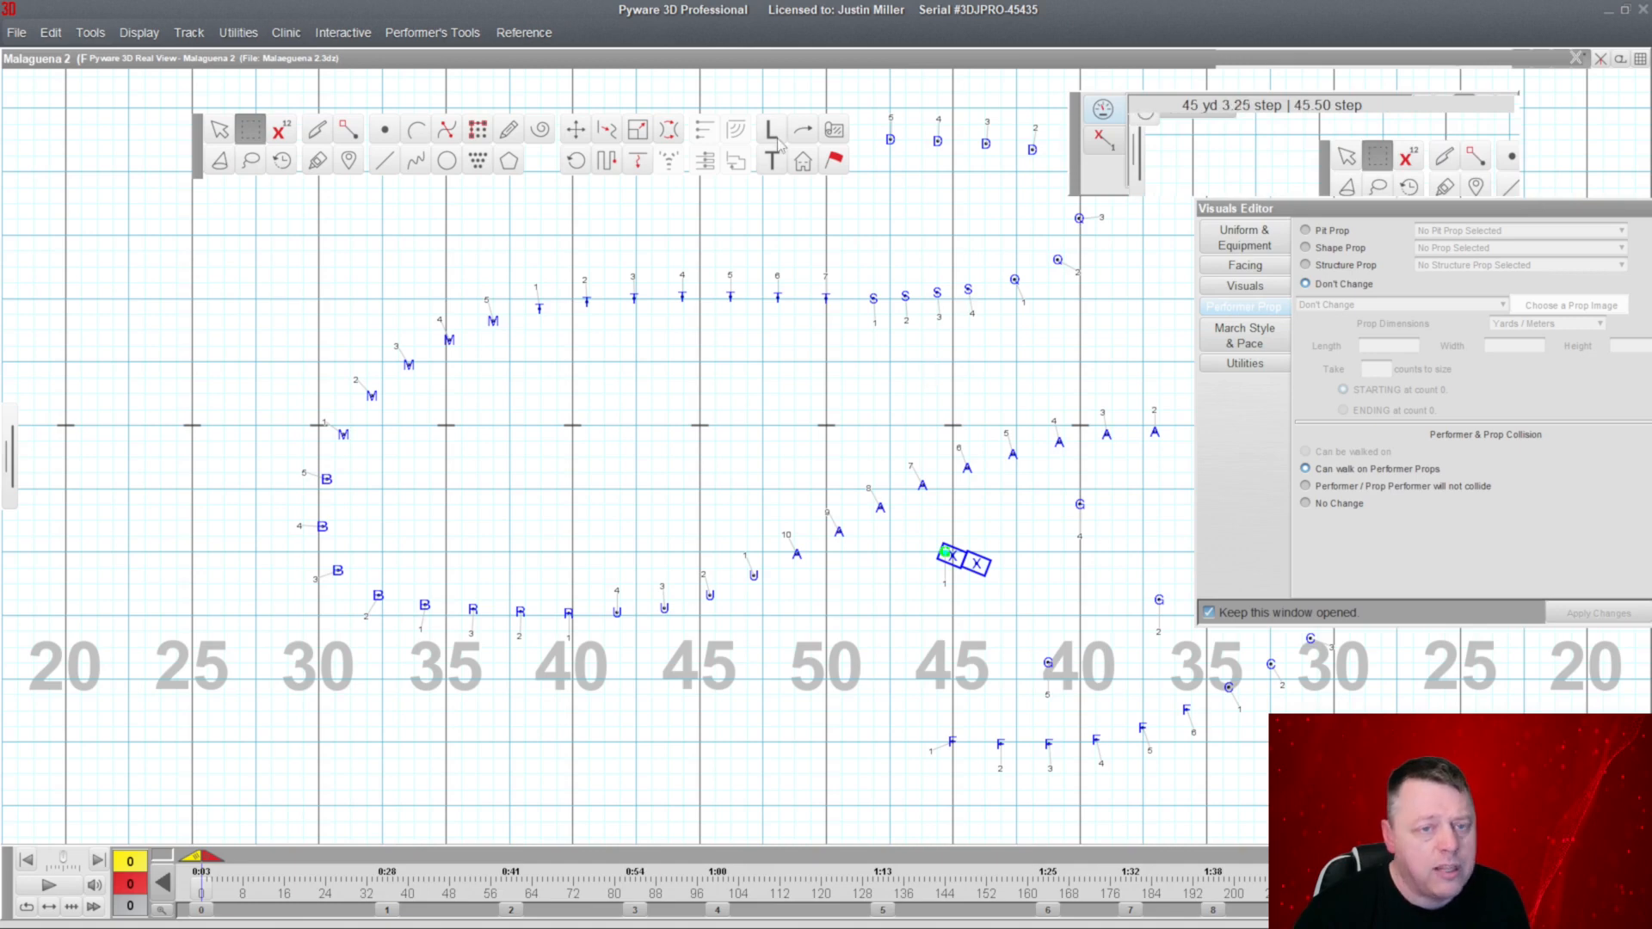
left_click(577, 130)
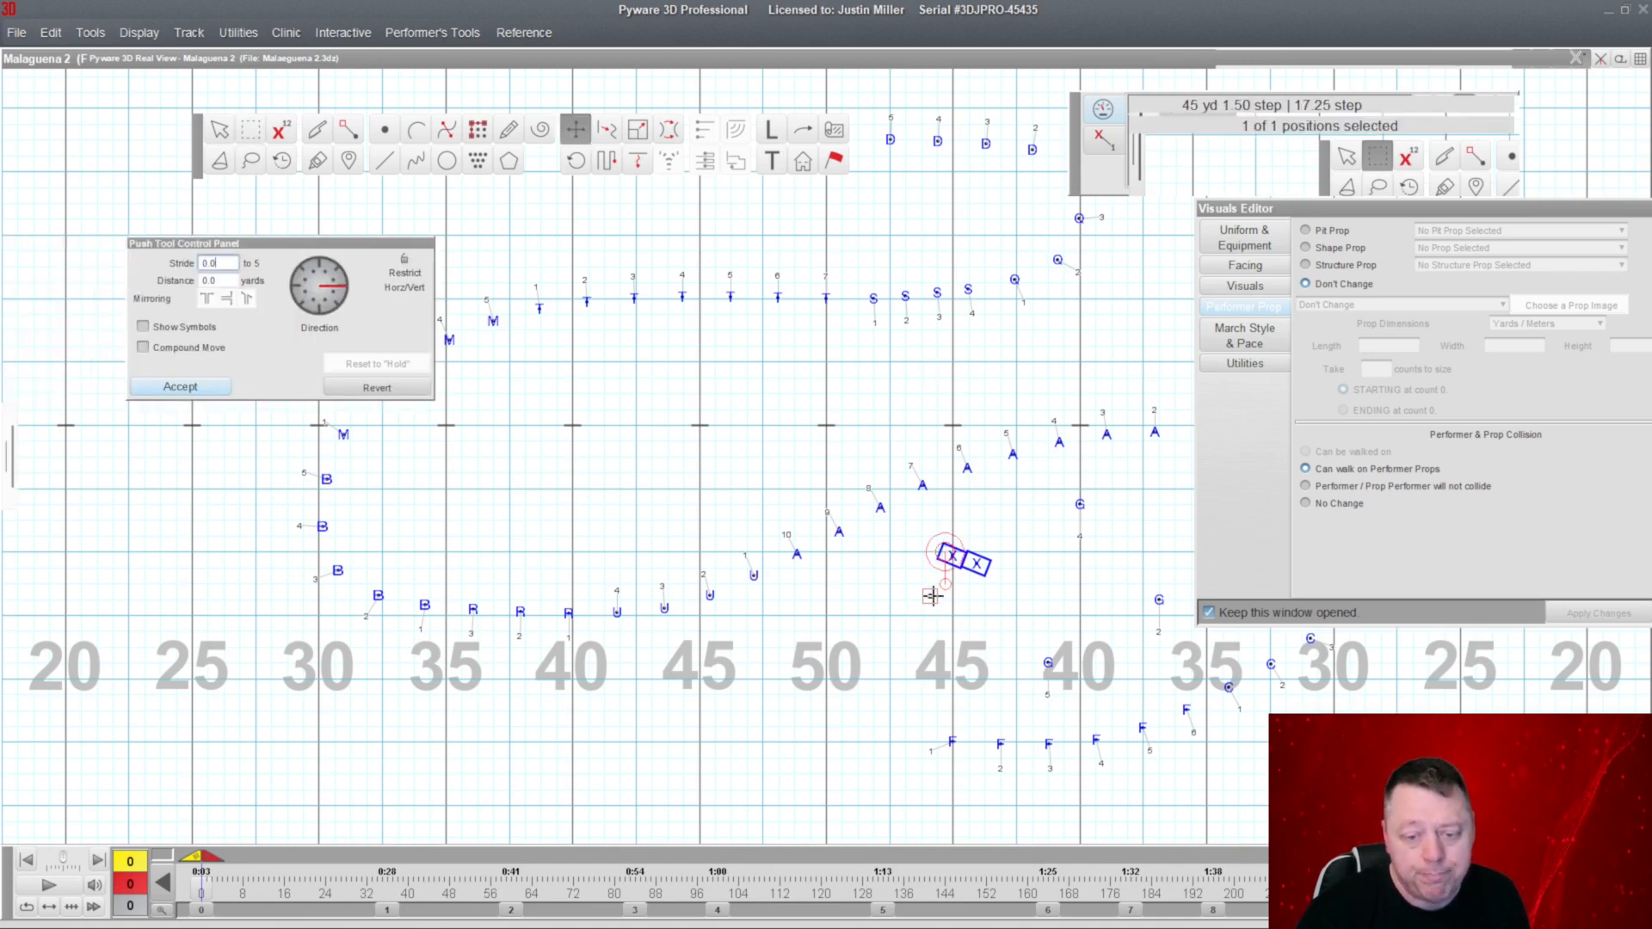
left_click(206, 388)
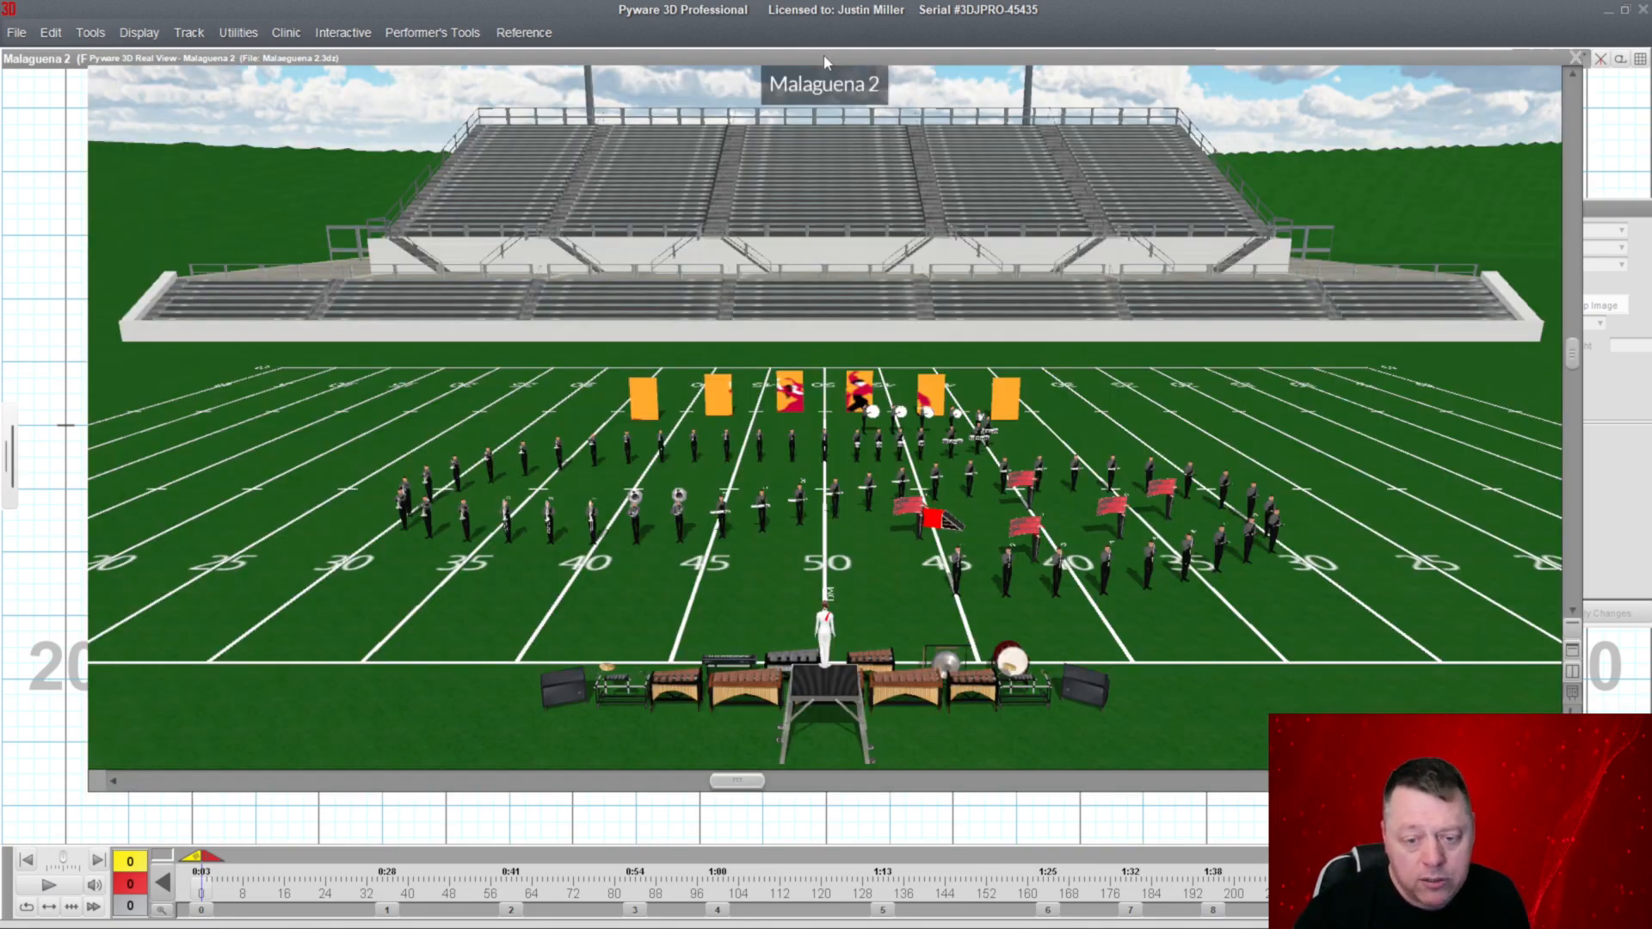
double_click(823, 63)
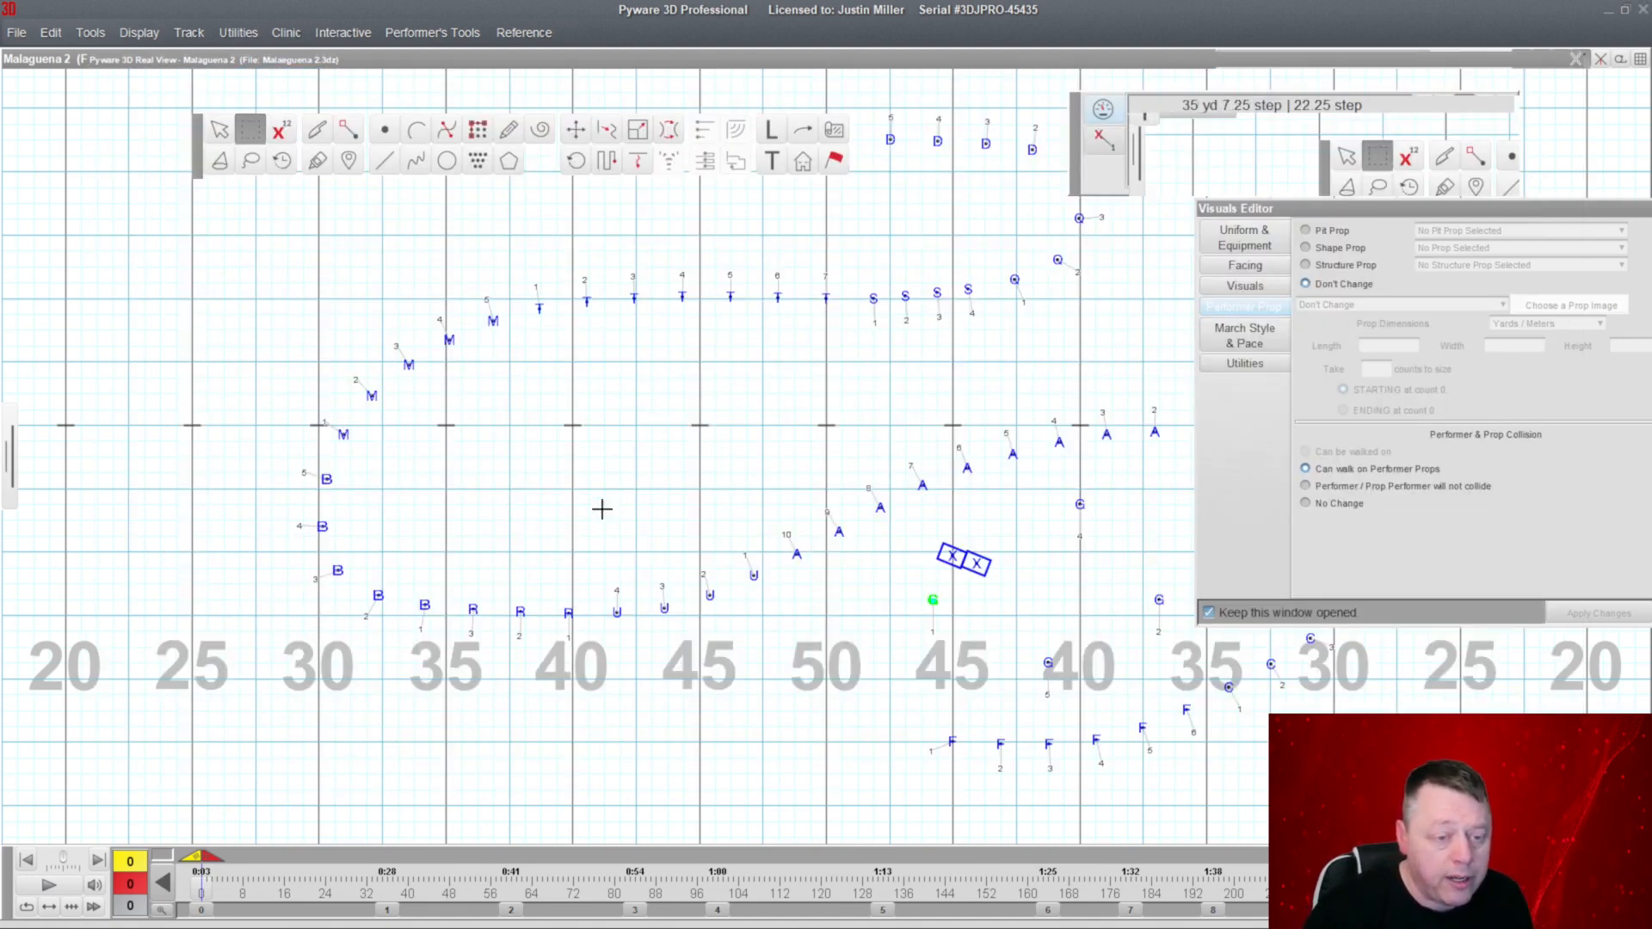
Deselect everything and place six new points with symbol G inside the curve between the 35 and 45-yard lines.
left_click(384, 130)
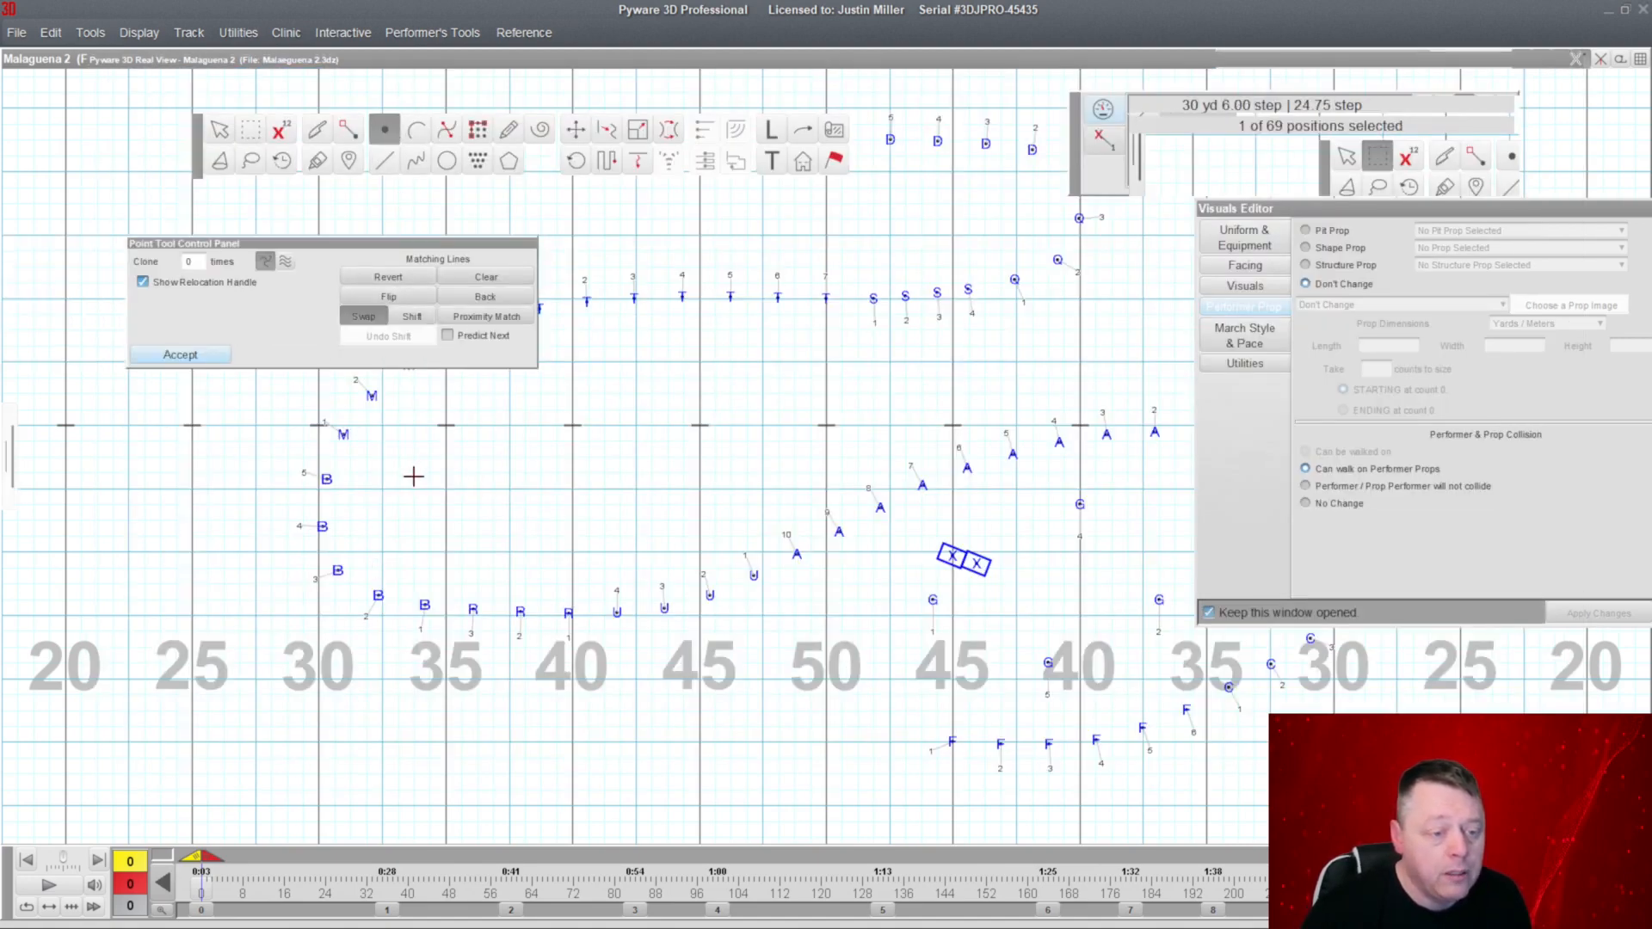
left_click(220, 131)
left_click(384, 130)
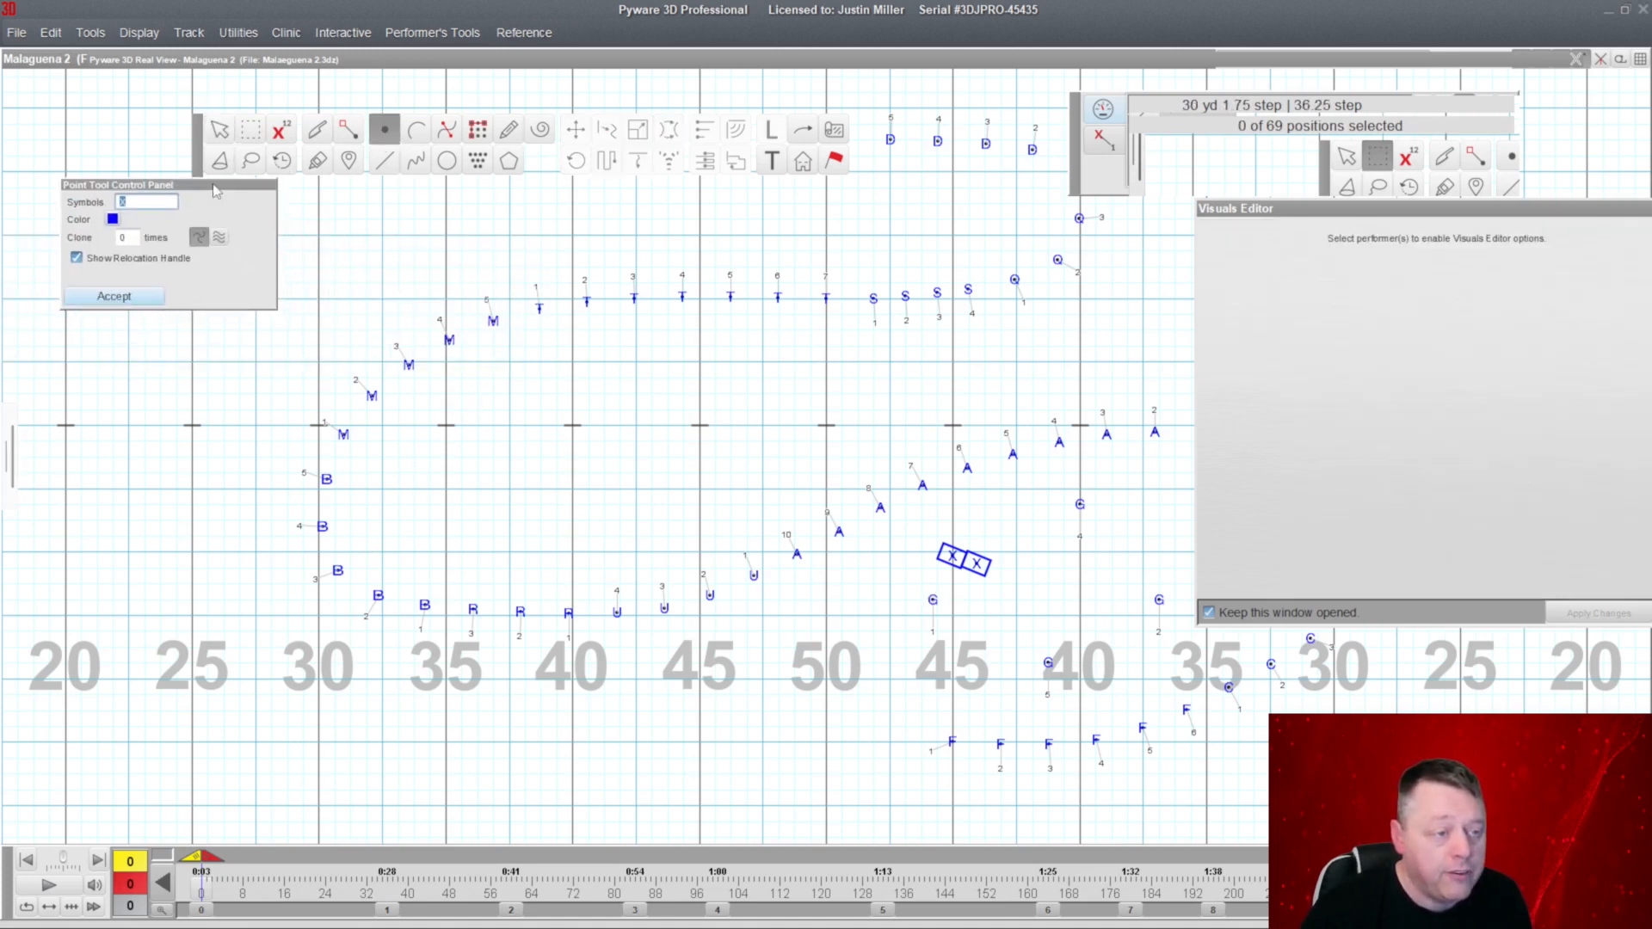
type("G")
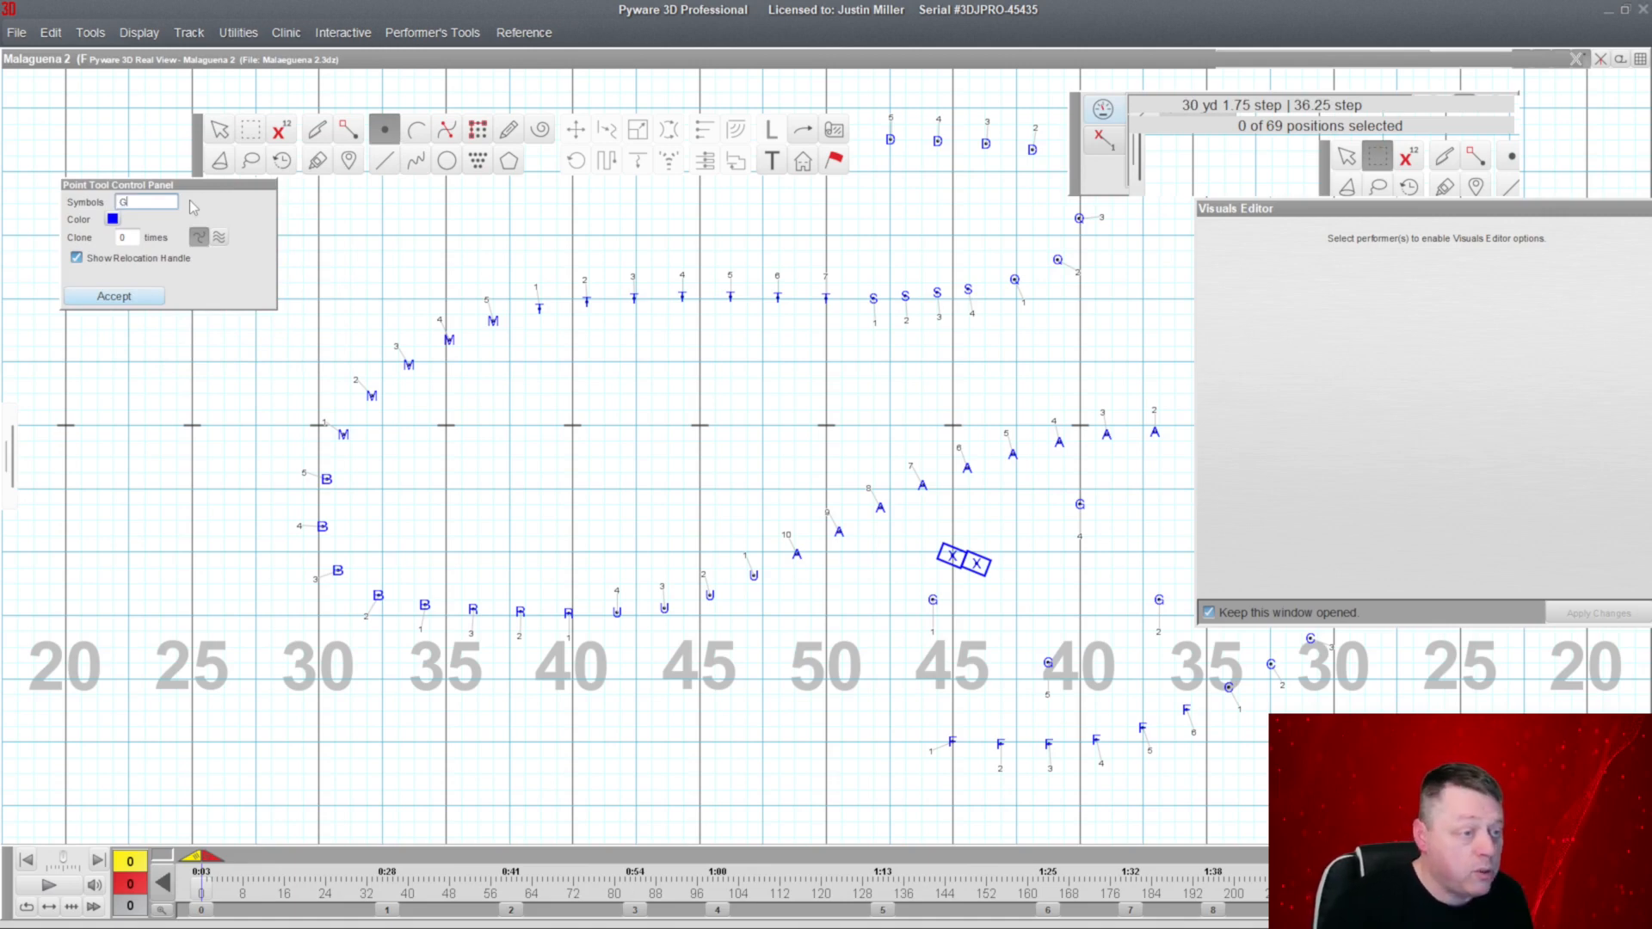
left_click(446, 489)
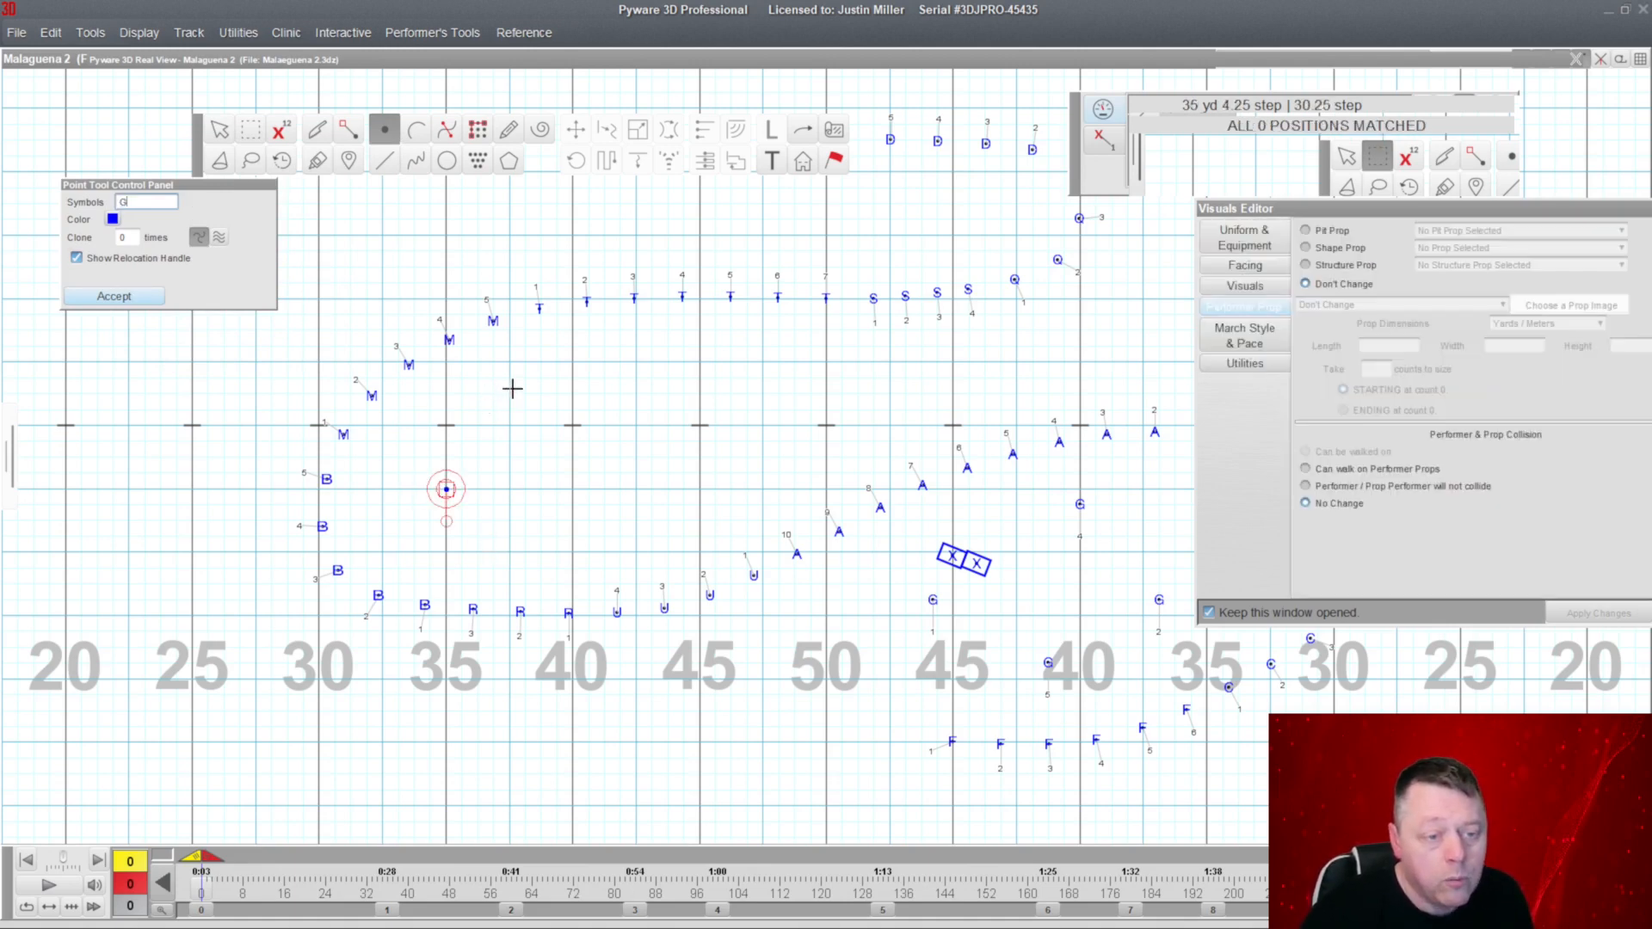
left_click(558, 374)
left_click(672, 347)
left_click(721, 466)
left_click(645, 533)
left_click(533, 517)
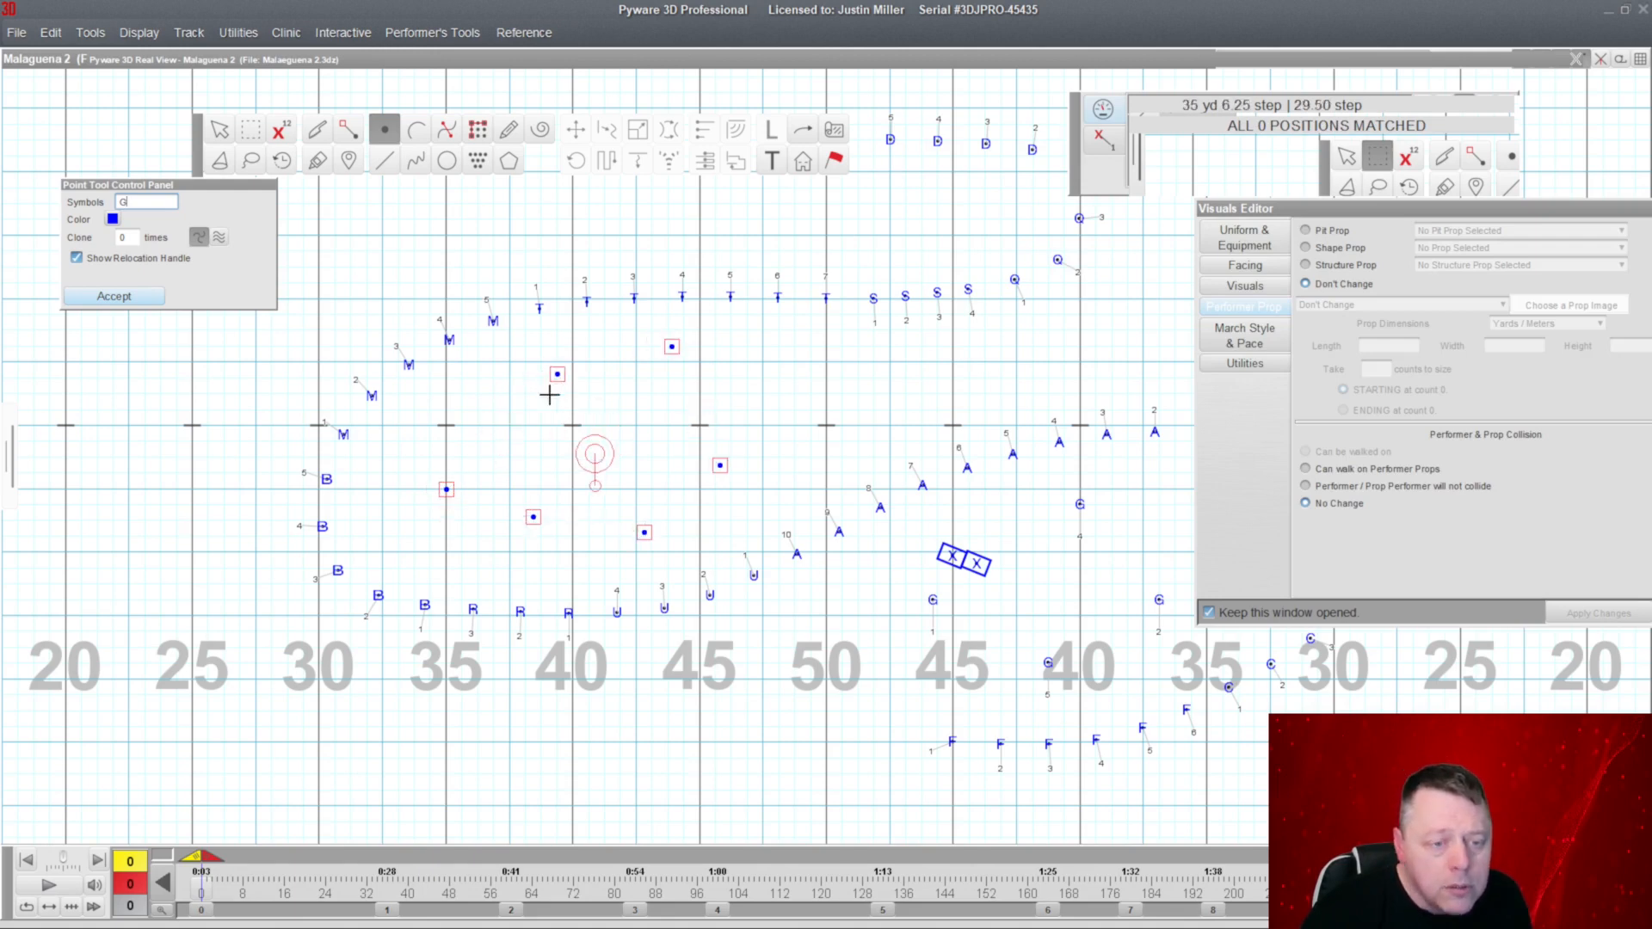
Adjust the new G points by shifting the one on the 35-yard line upfield and nudging its neighbours and the lower points.
left_click(581, 367)
left_click_drag(445, 486, 446, 454)
left_click_drag(533, 517, 522, 537)
left_click_drag(581, 367, 553, 370)
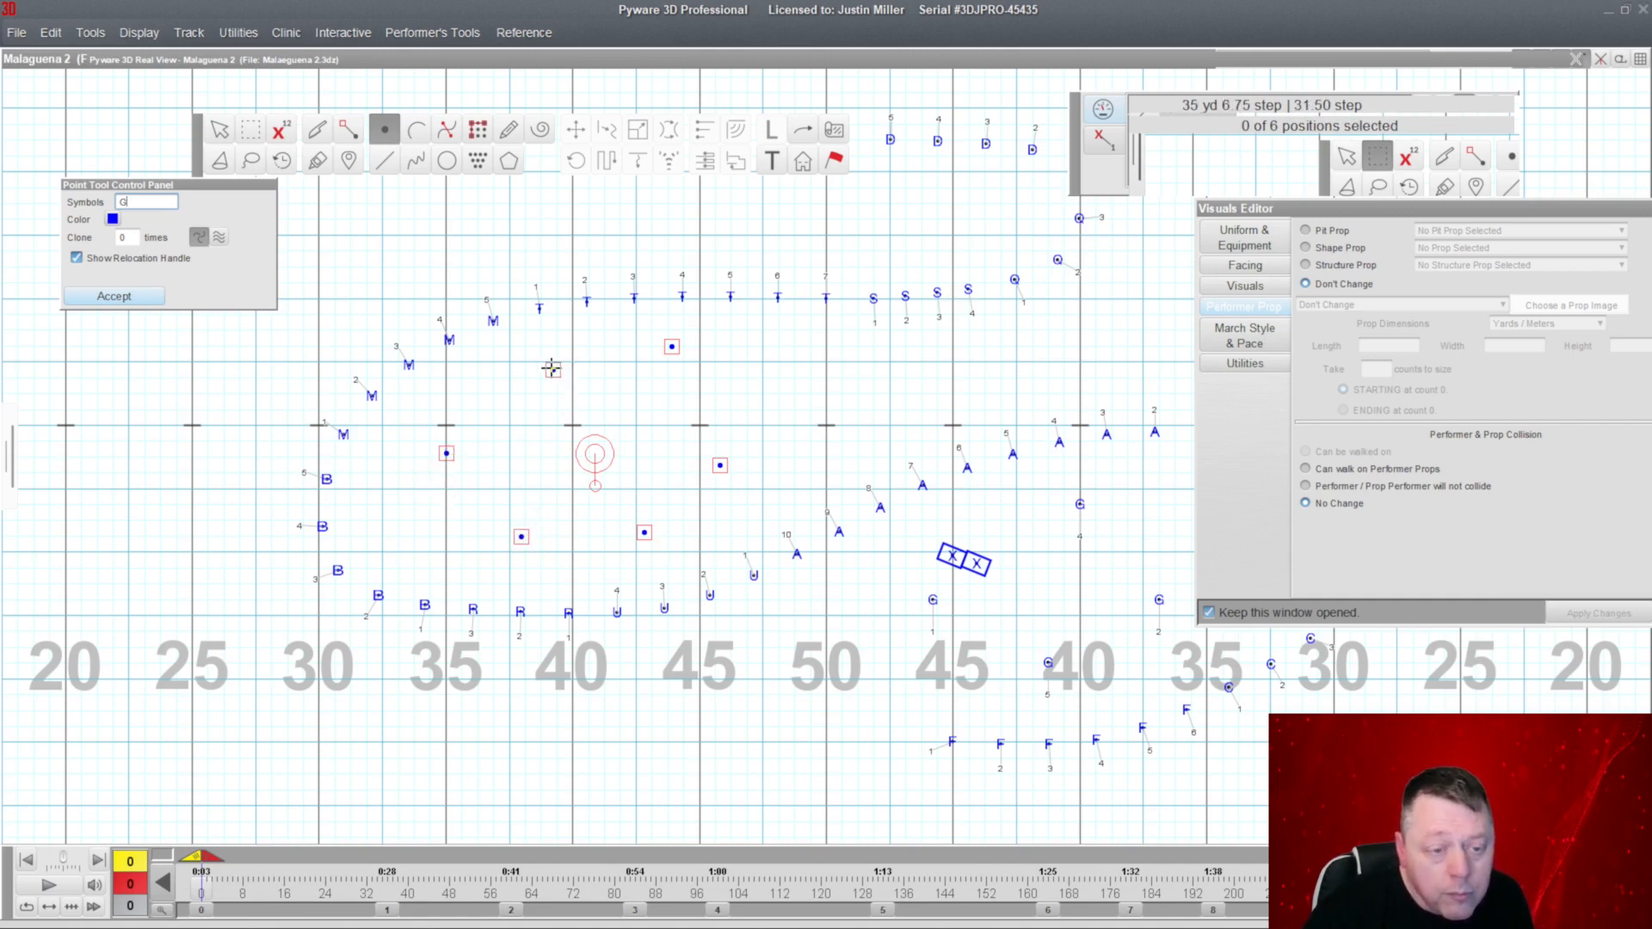
mouse_move(645, 533)
left_mouse_down()
mouse_move(617, 465)
mouse_move(651, 539)
mouse_move(632, 506)
left_mouse_up()
left_click_drag(521, 536, 514, 525)
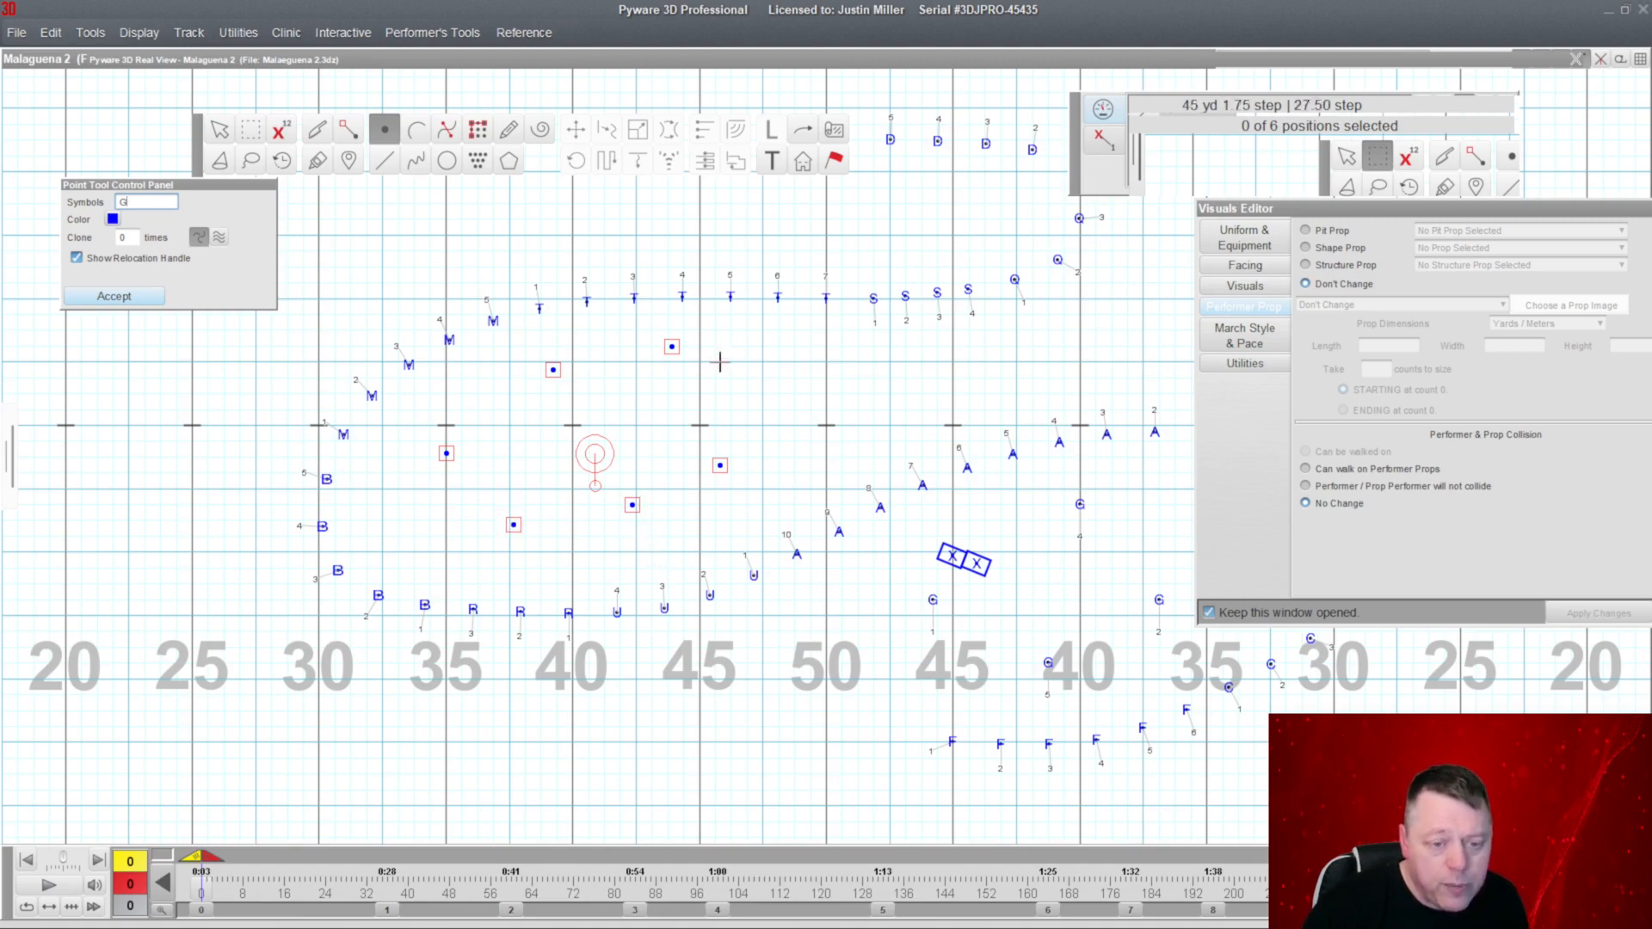
Check the six new G points in 3D and spread five of them further toward the 50-yard line.
double_click(613, 58)
left_click_drag(625, 489, 669, 547)
left_click_drag(723, 456, 645, 419)
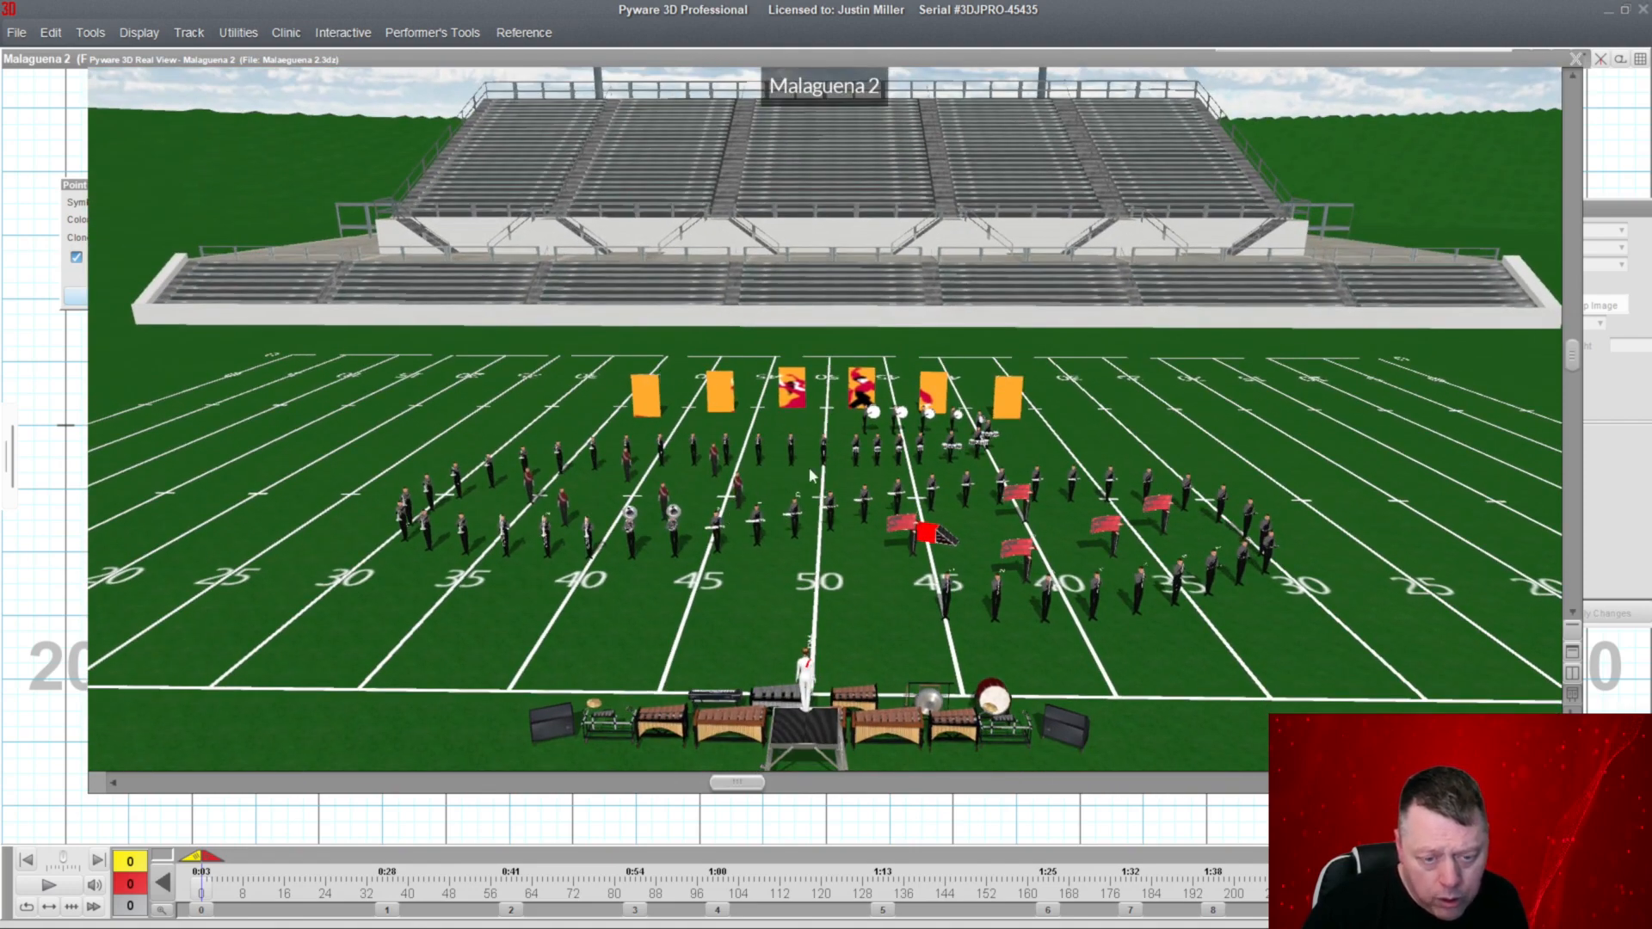
double_click(615, 55)
left_click(800, 453)
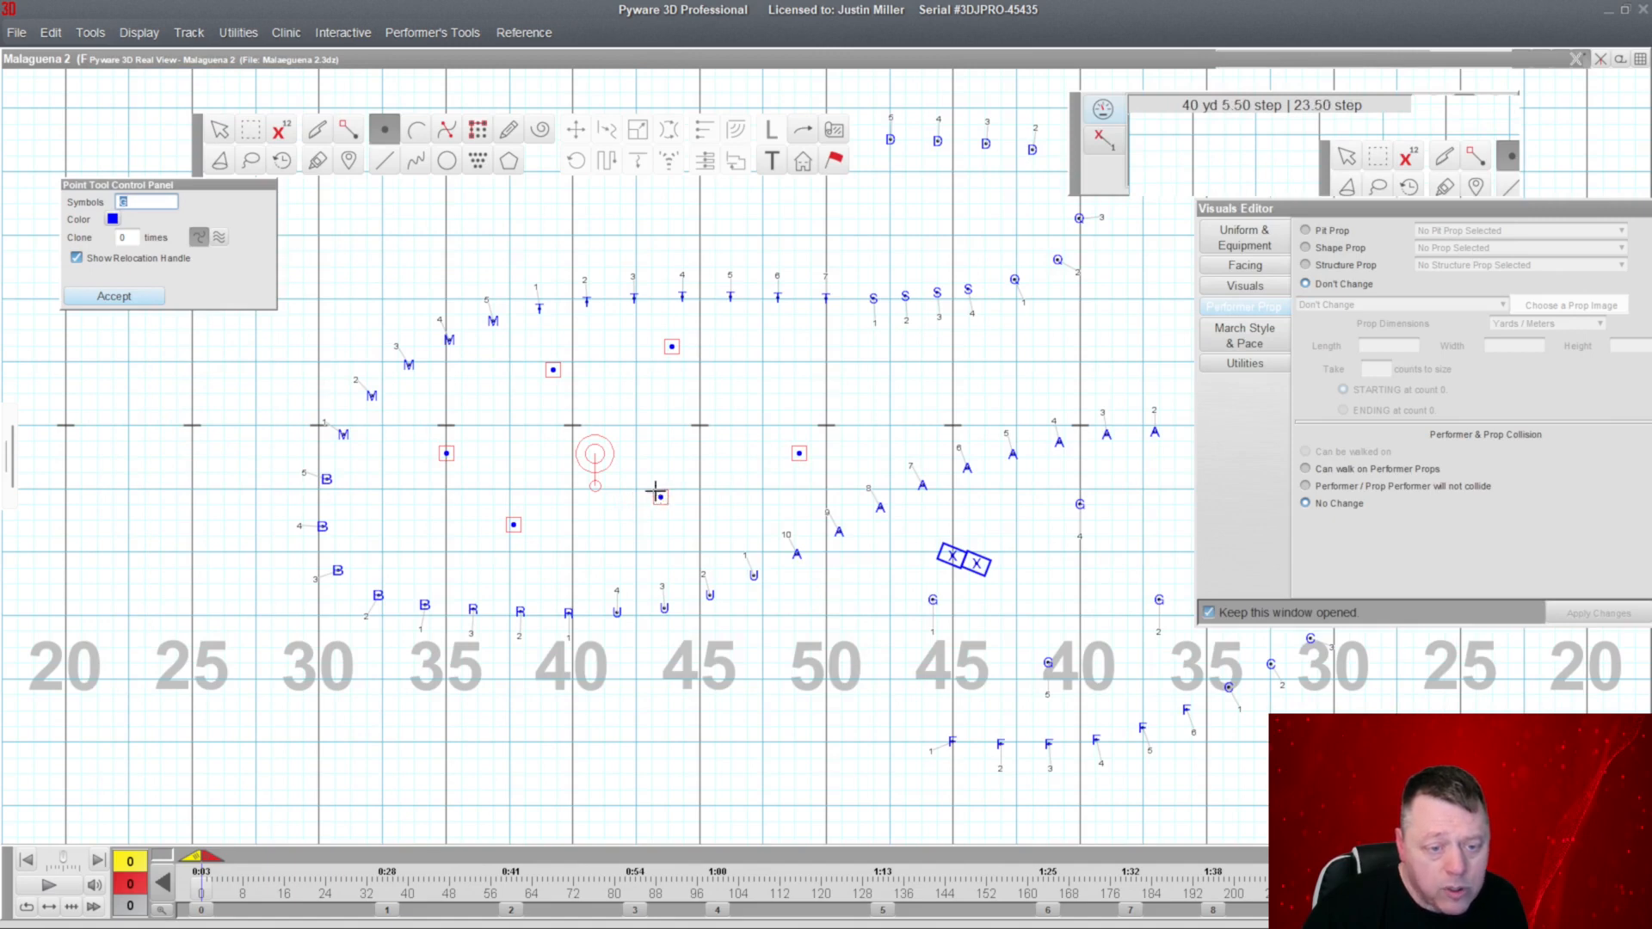
left_click_drag(514, 525, 534, 525)
left_click_drag(552, 372, 569, 368)
left_click_drag(667, 347, 725, 343)
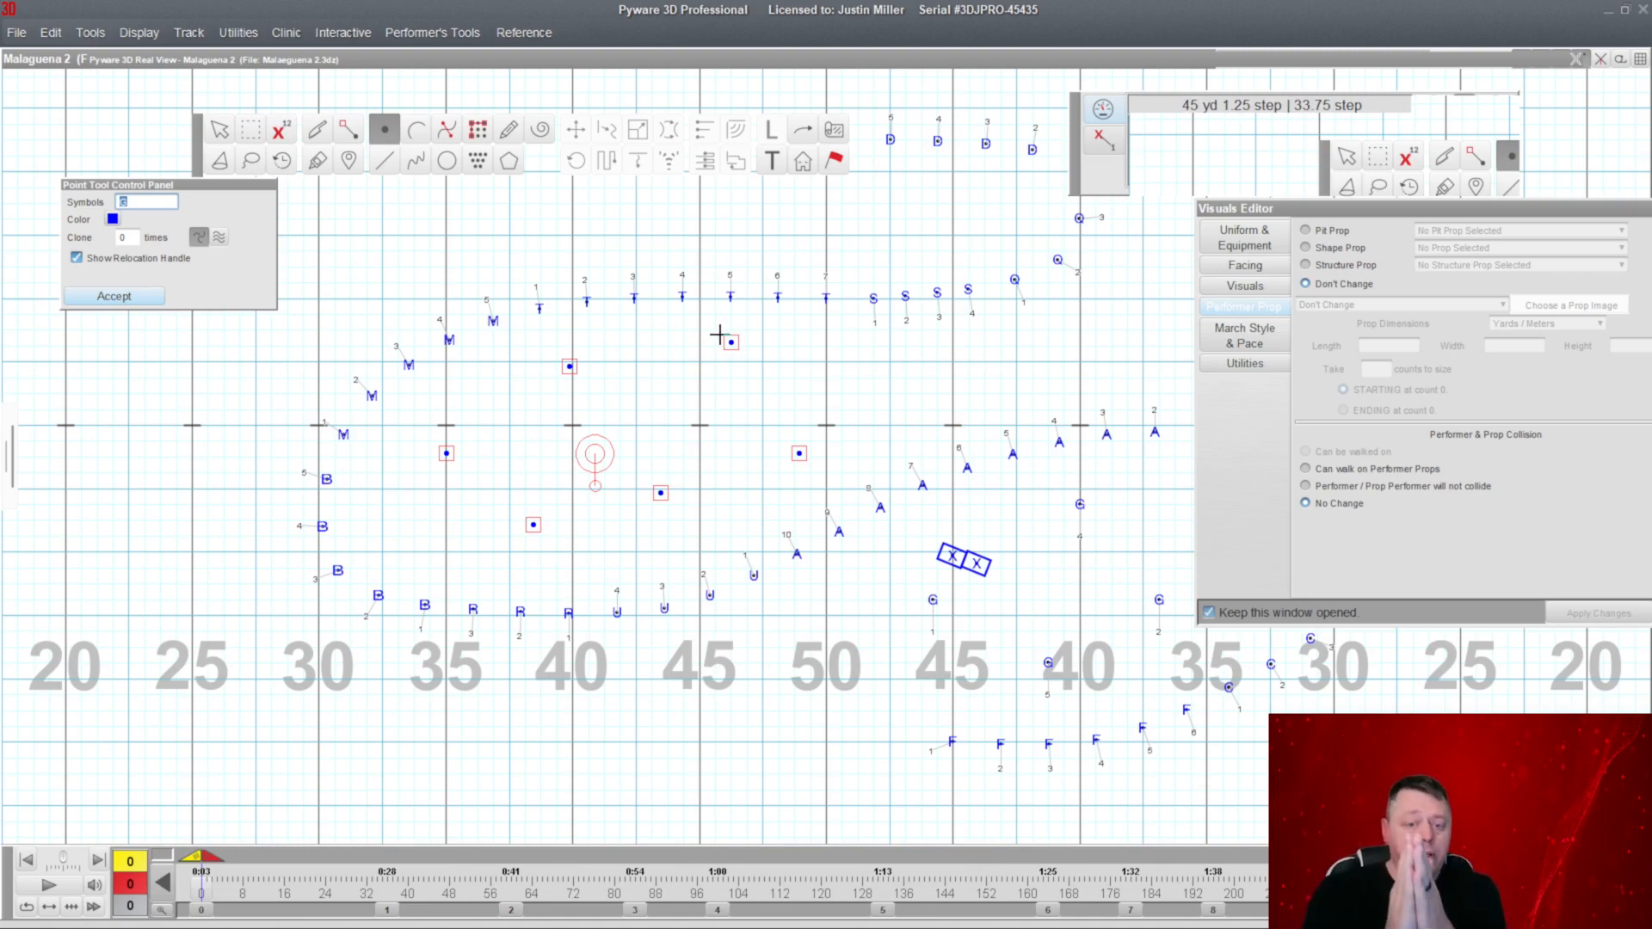
Examine the formation with the six new G points in the 3D view from close range and from the stands.
left_click(790, 63)
mouse_move(857, 579)
left_mouse_down()
mouse_move(859, 465)
mouse_move(857, 559)
left_mouse_up()
scroll(845, 577, "down", 8)
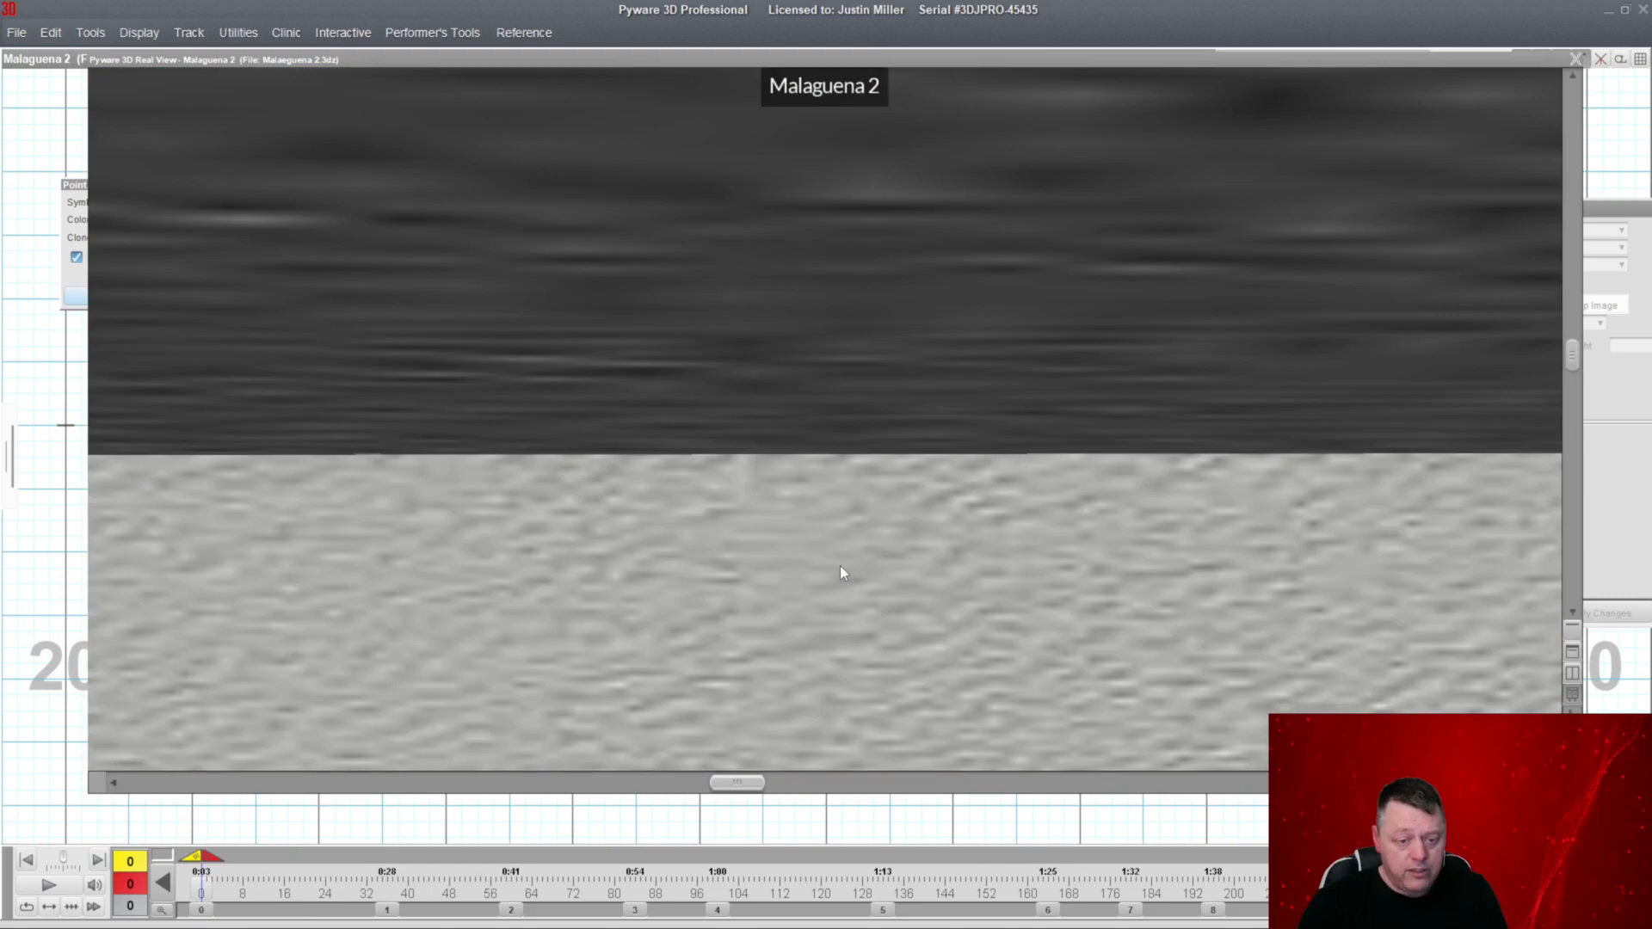
scroll(842, 572, "up", 5)
left_click_drag(841, 569, 850, 611)
scroll(850, 612, "down", 5)
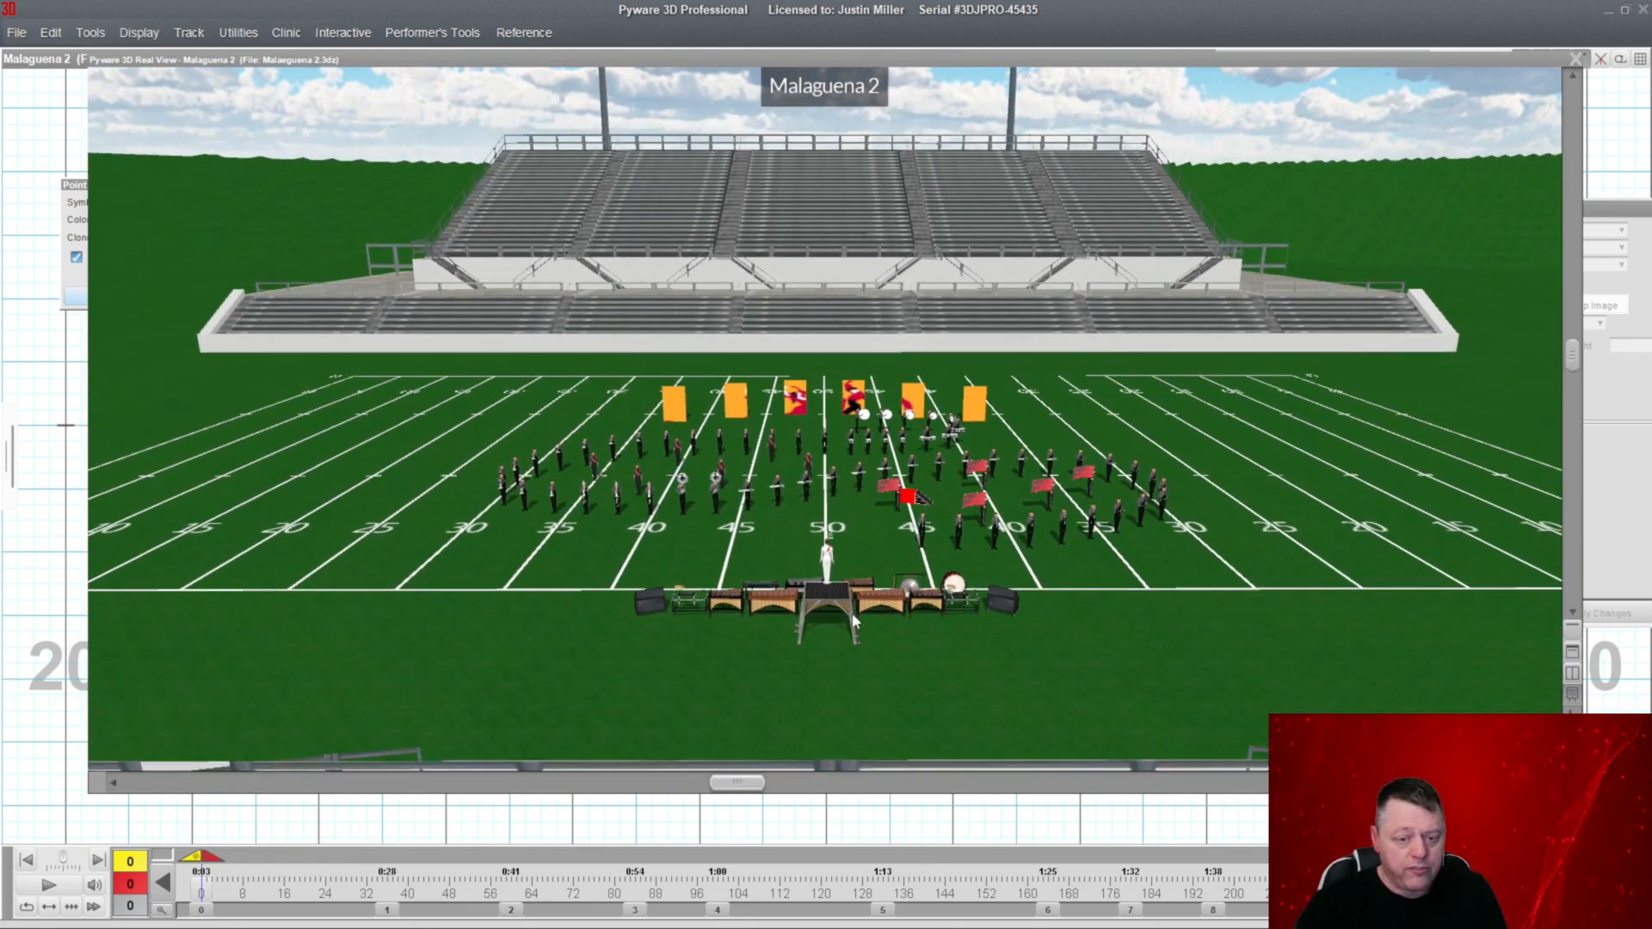
scroll(859, 635, "down", 4)
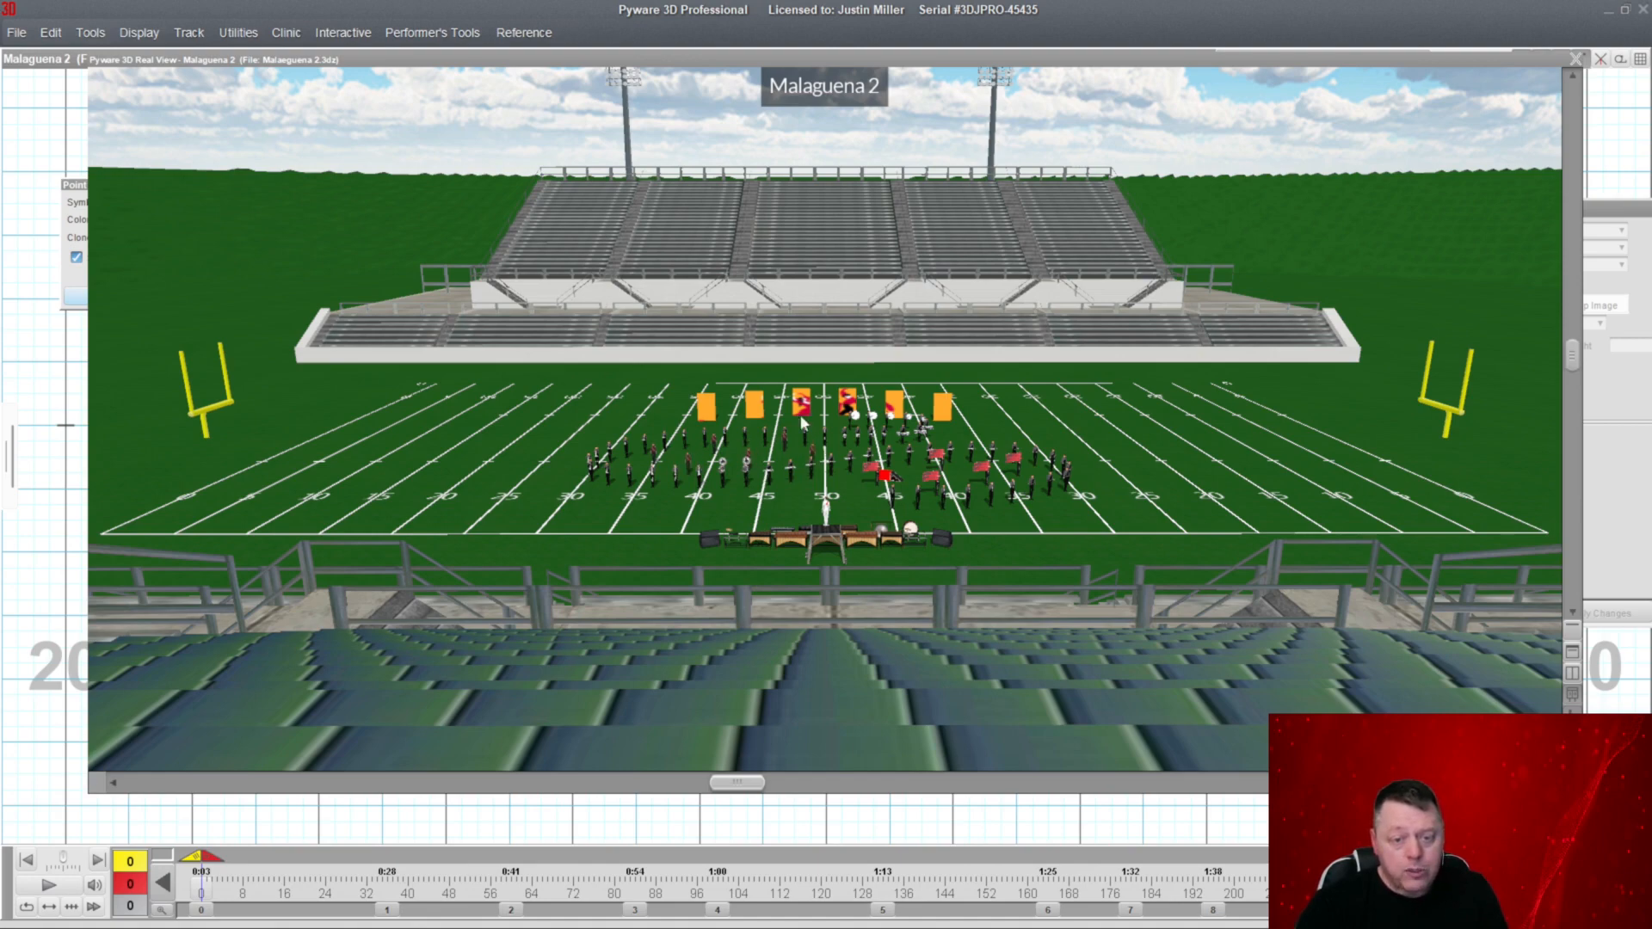
scroll(762, 470, "up", 5)
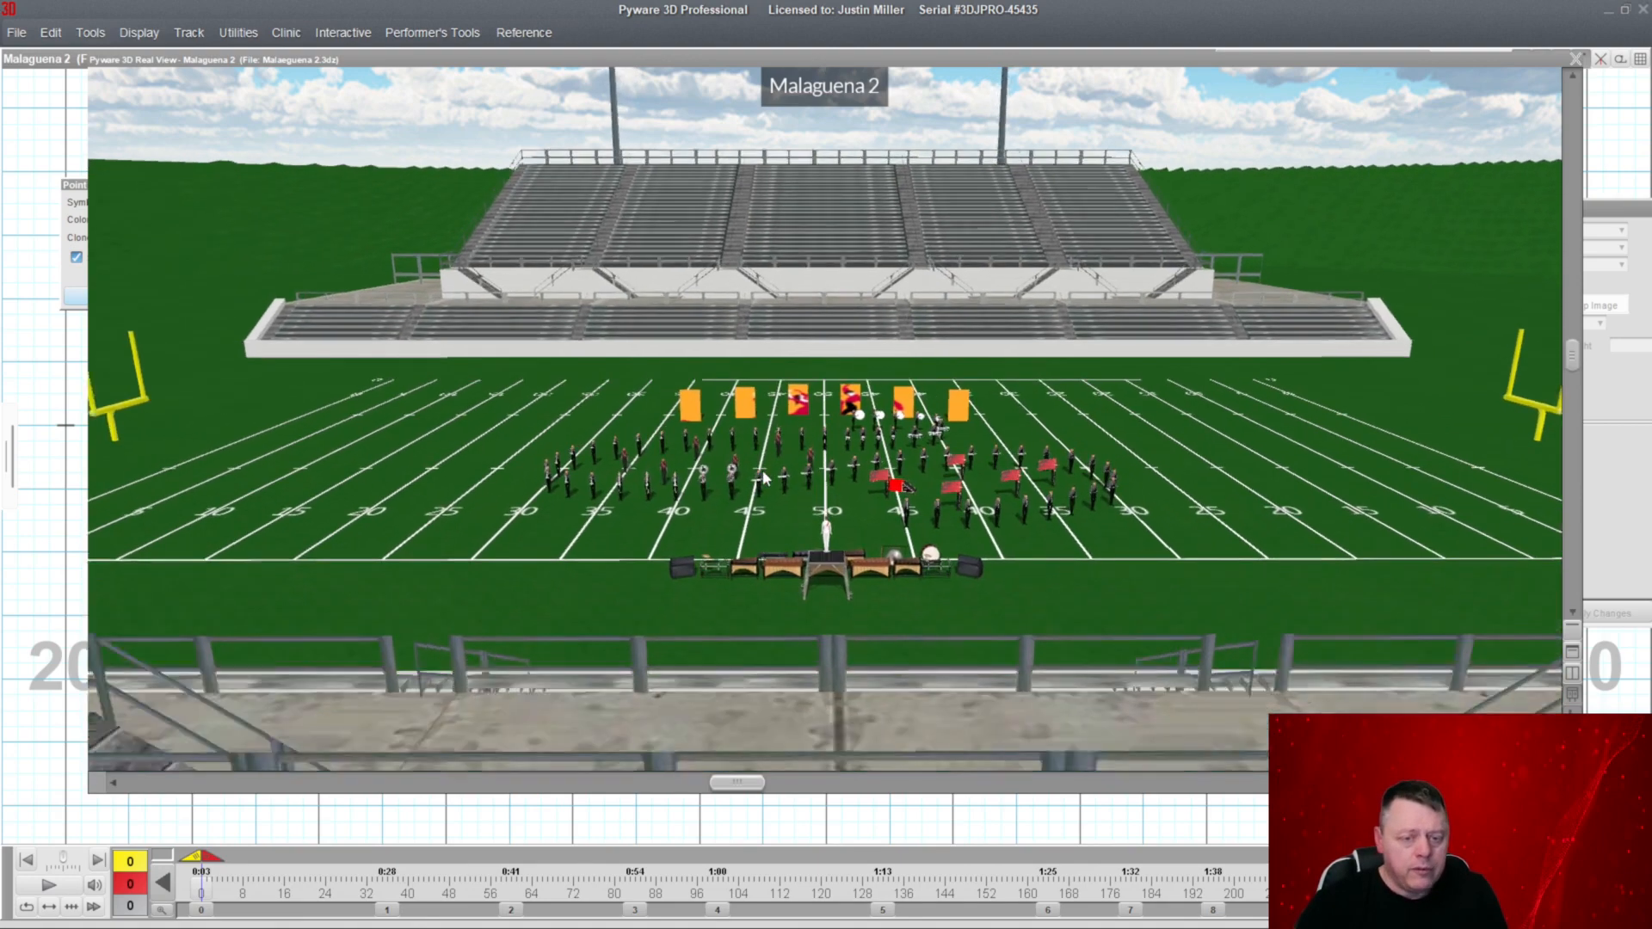
scroll(761, 468, "up", 4)
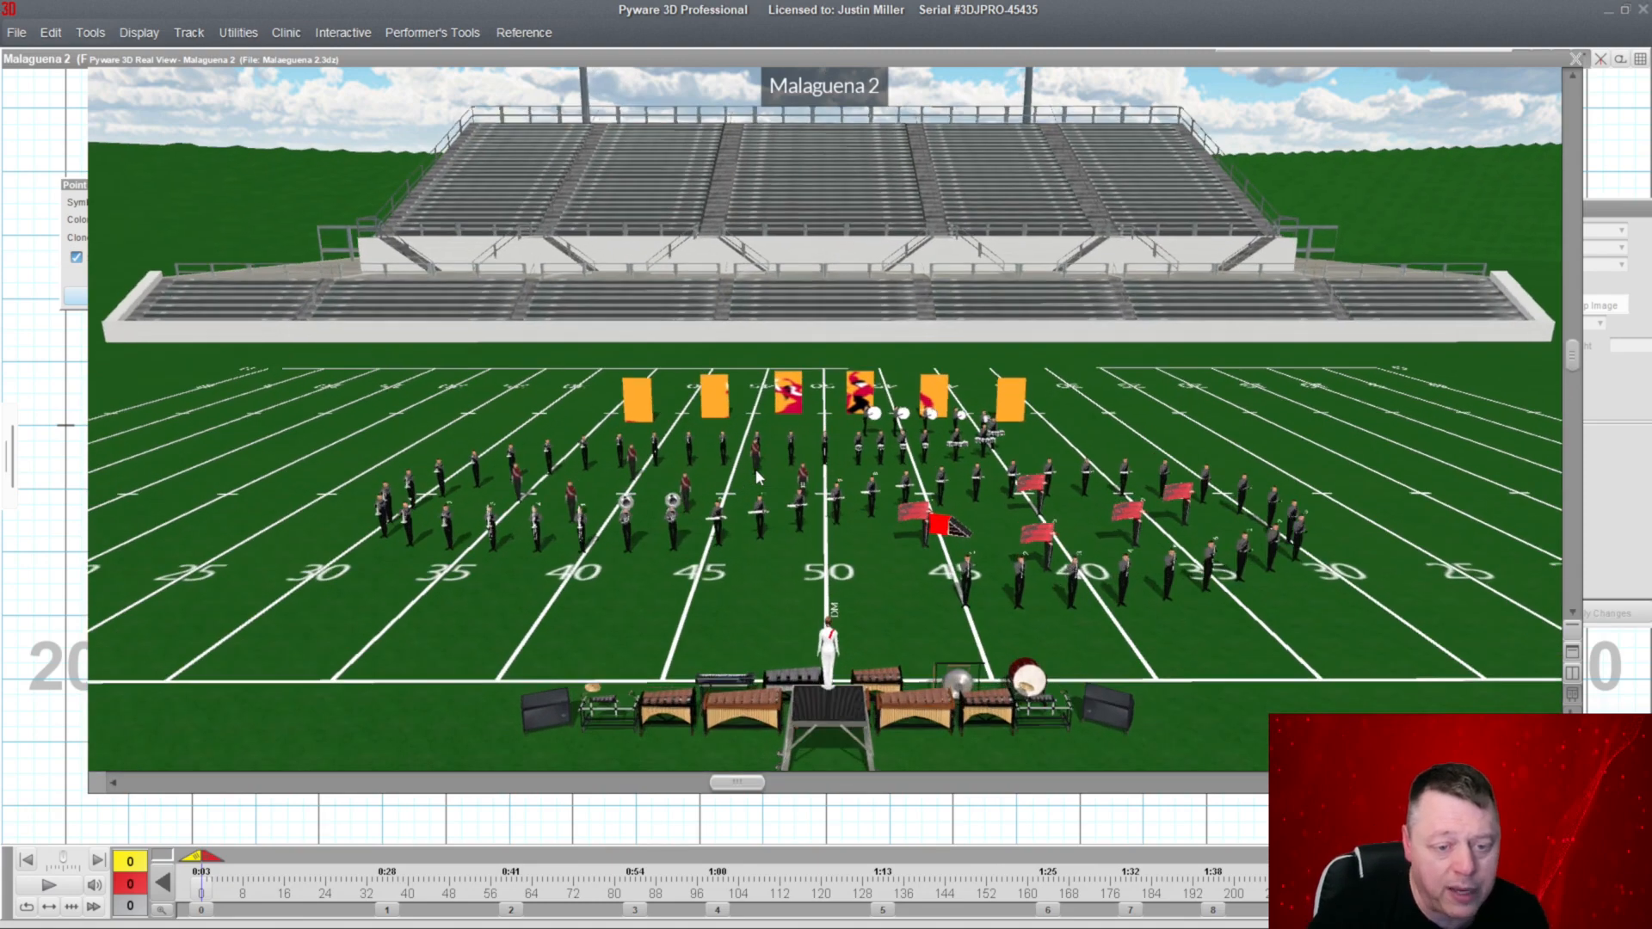
double_click(767, 52)
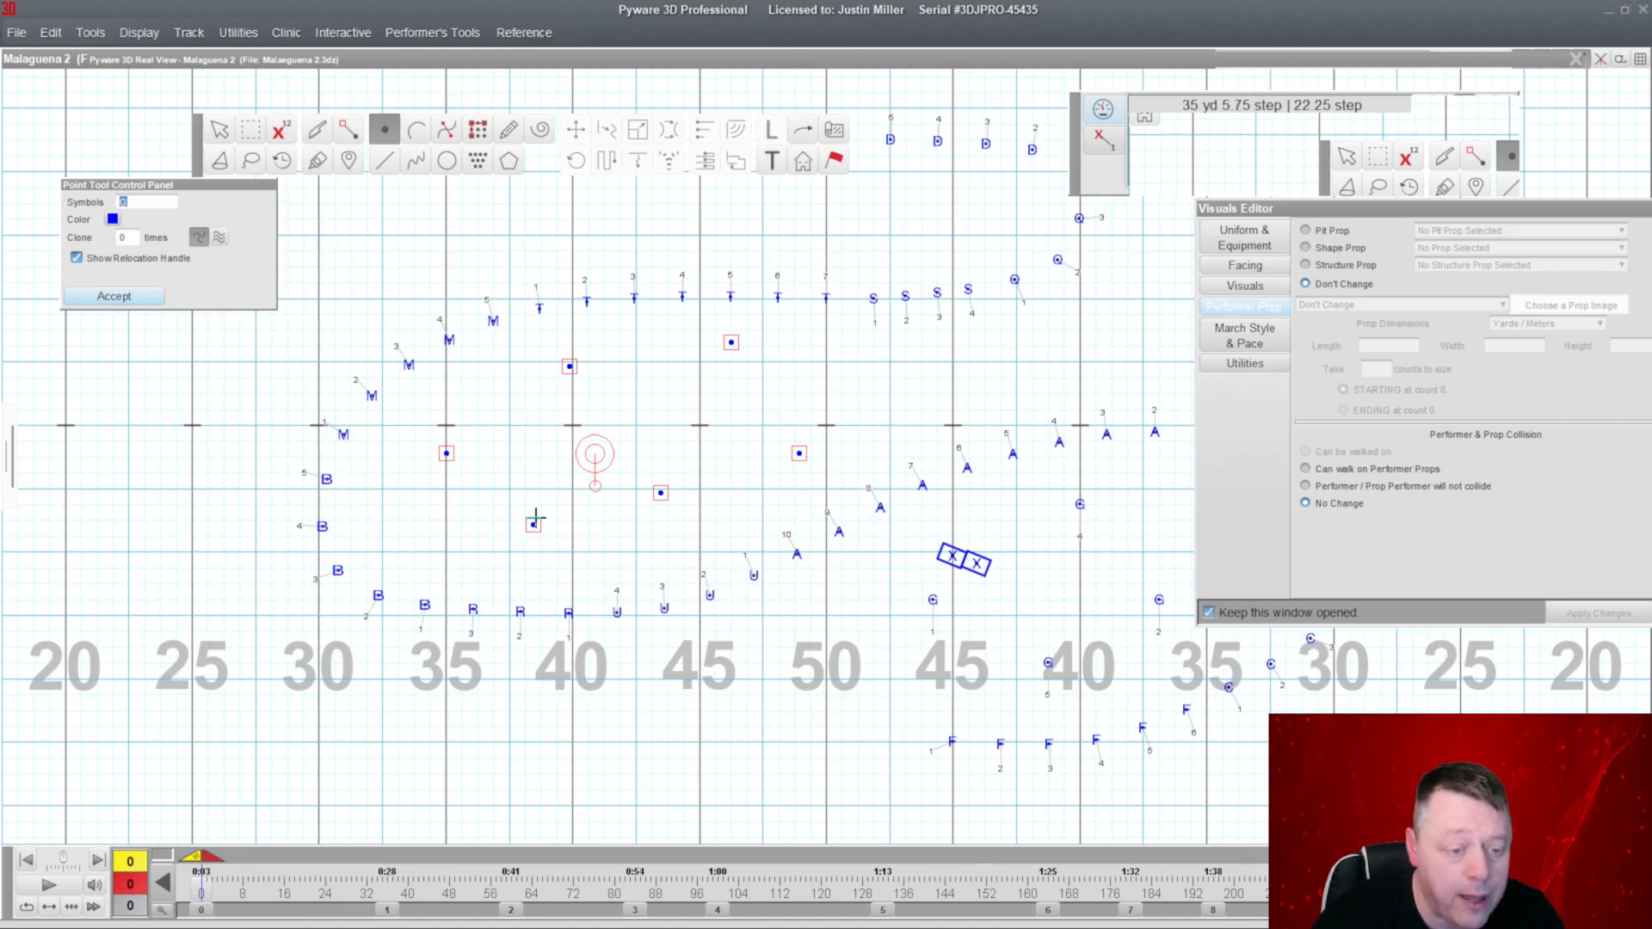
Move the two lower G points near the 40-yard line slightly upfield.
left_click_drag(662, 493, 669, 466)
left_click_drag(543, 534, 555, 509)
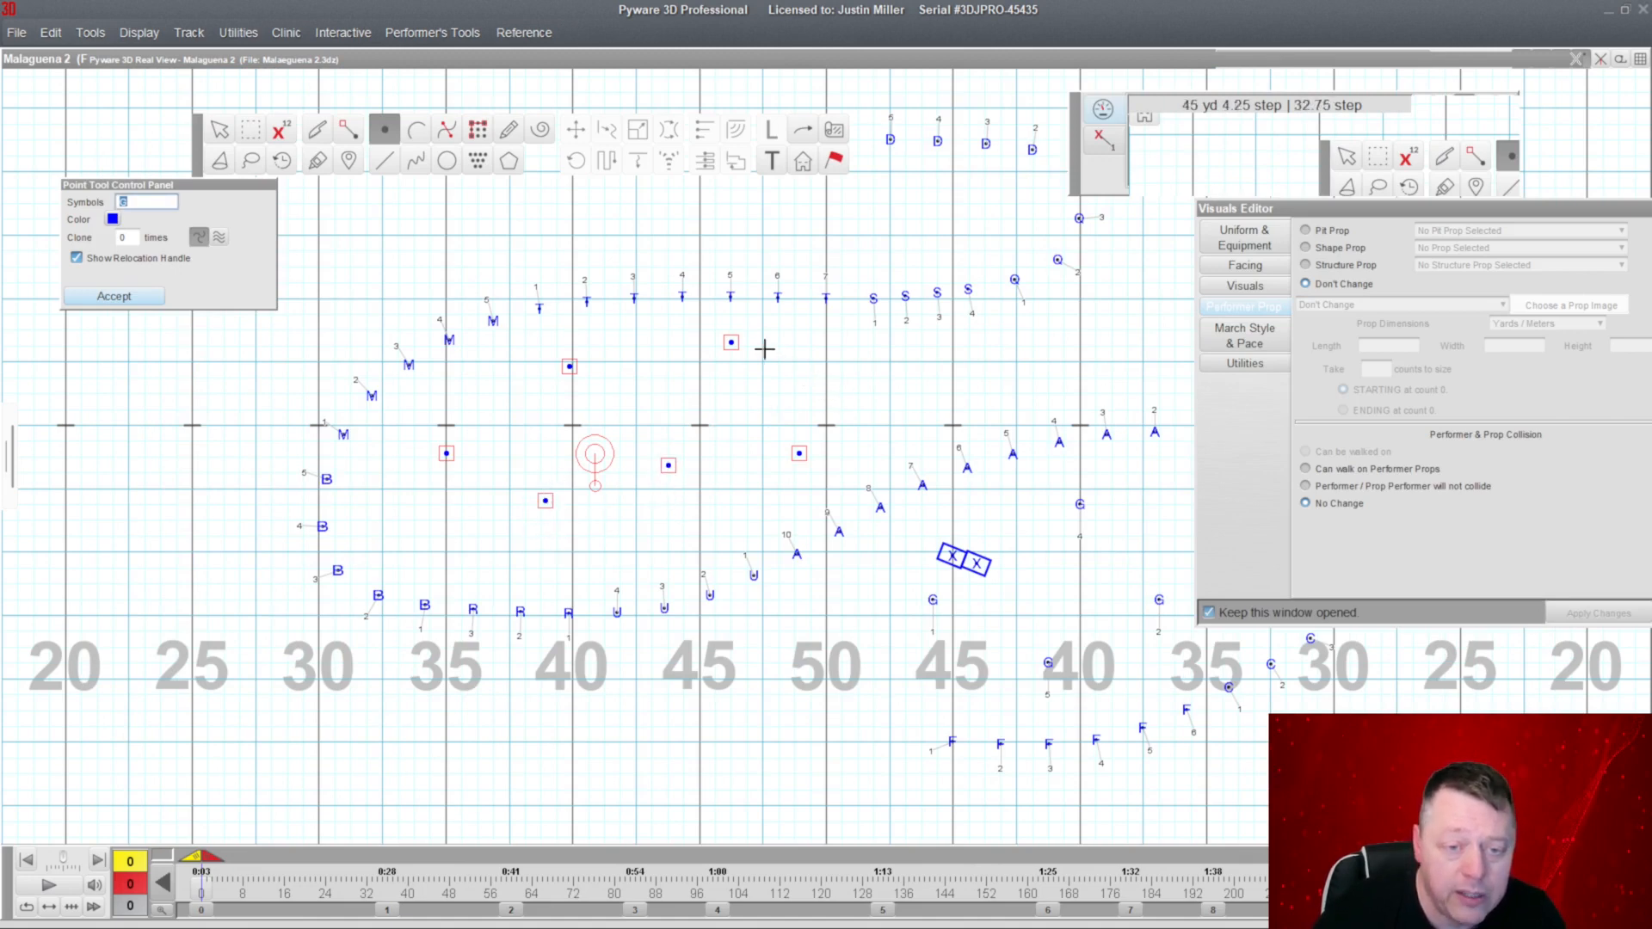
Try the new G point nearest midfield on the 50-yard line and the 35-yard-line point on the hash, nudge another, and check in 3D.
left_click_drag(798, 452, 826, 426)
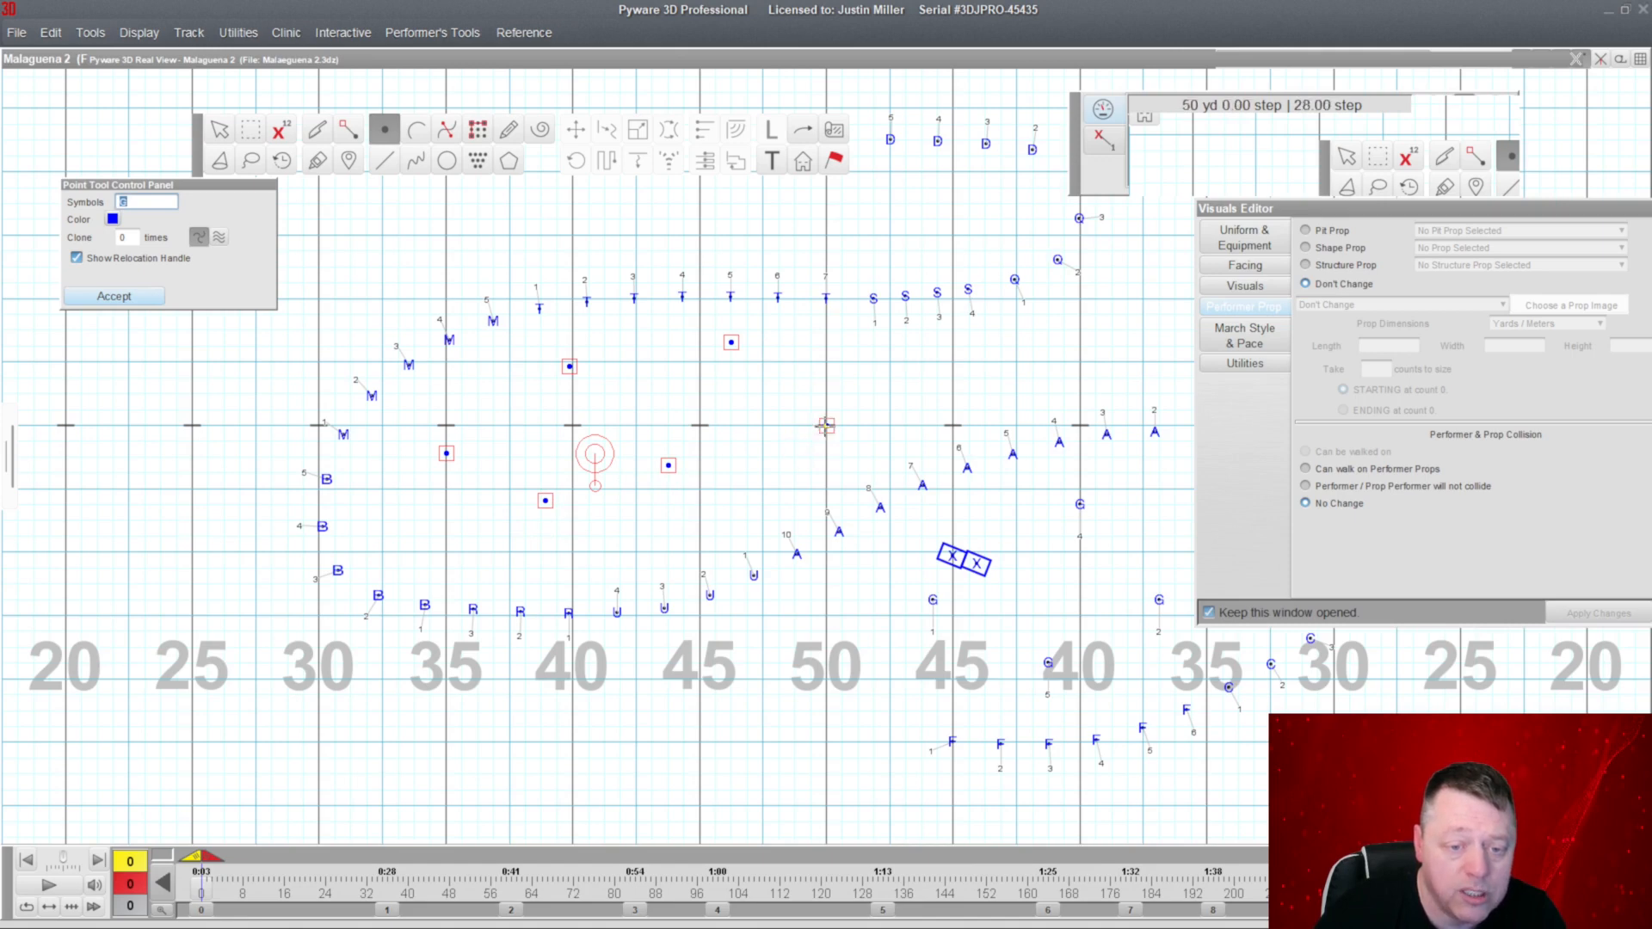
left_click_drag(669, 466, 675, 457)
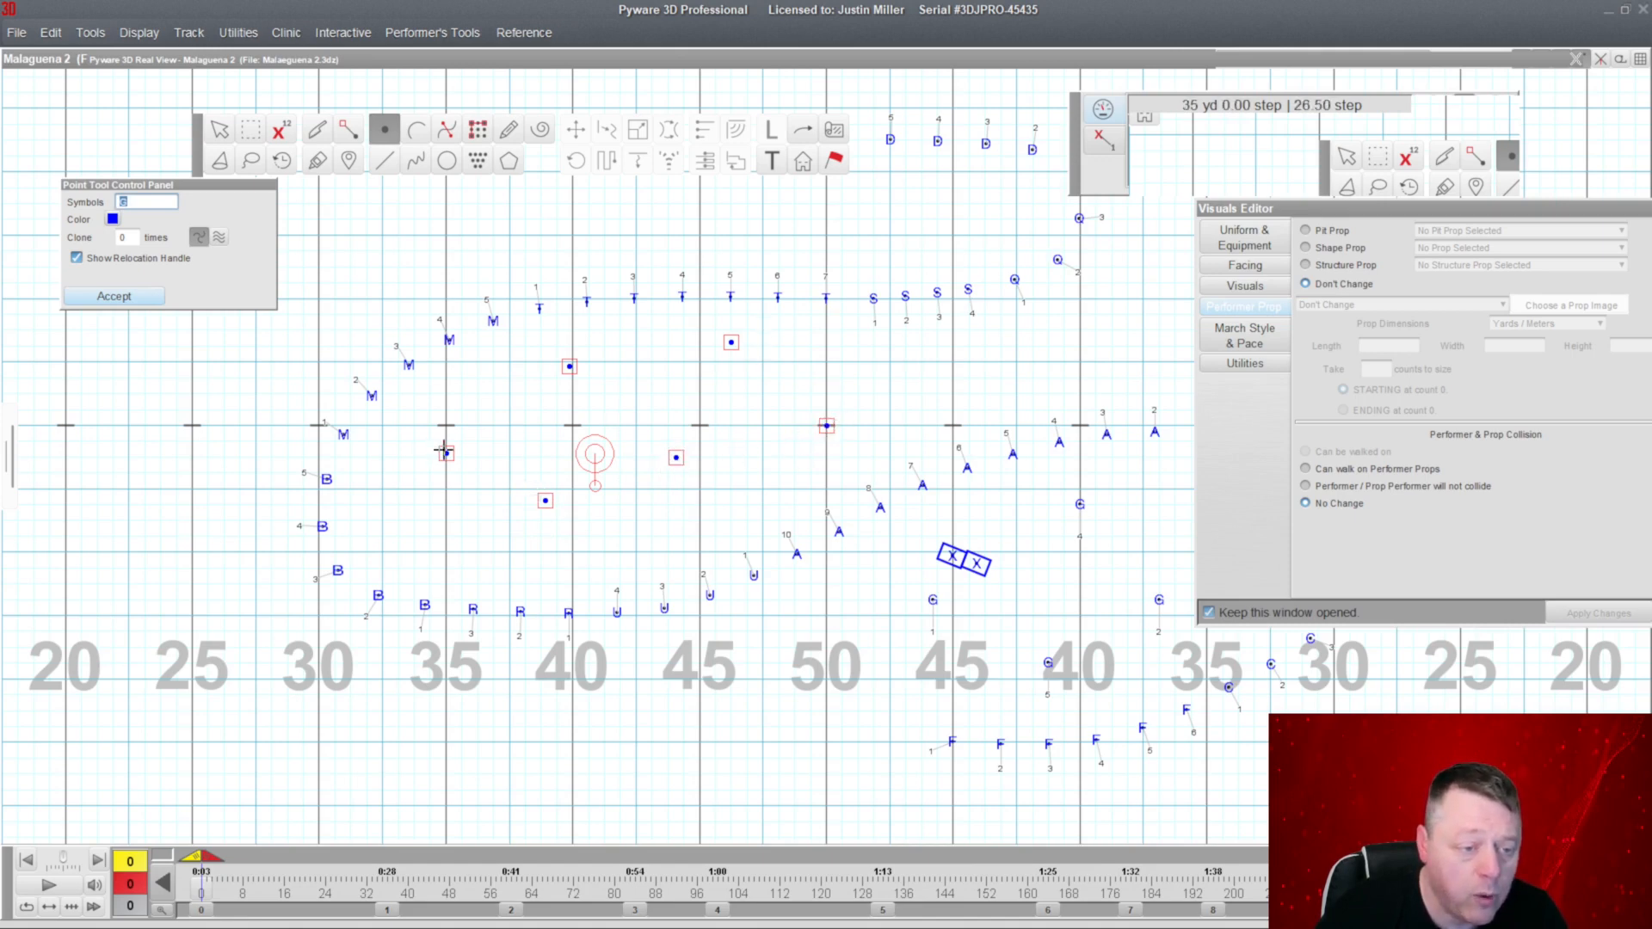
left_click_drag(443, 450, 447, 423)
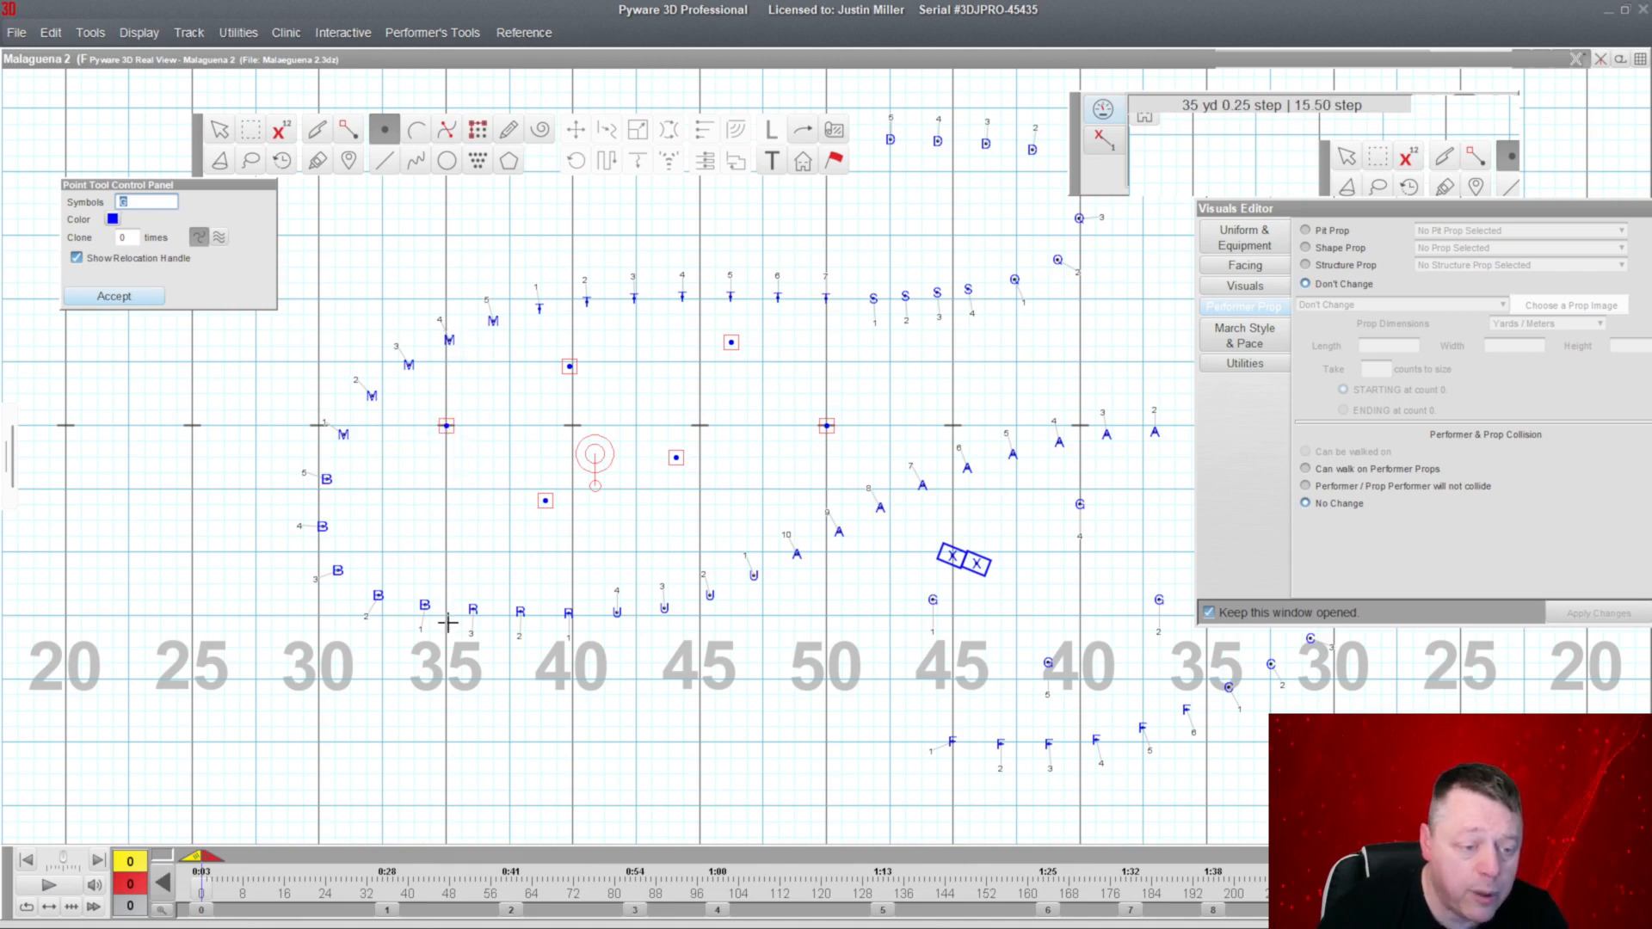
left_click(531, 67)
left_click_drag(614, 624, 654, 632)
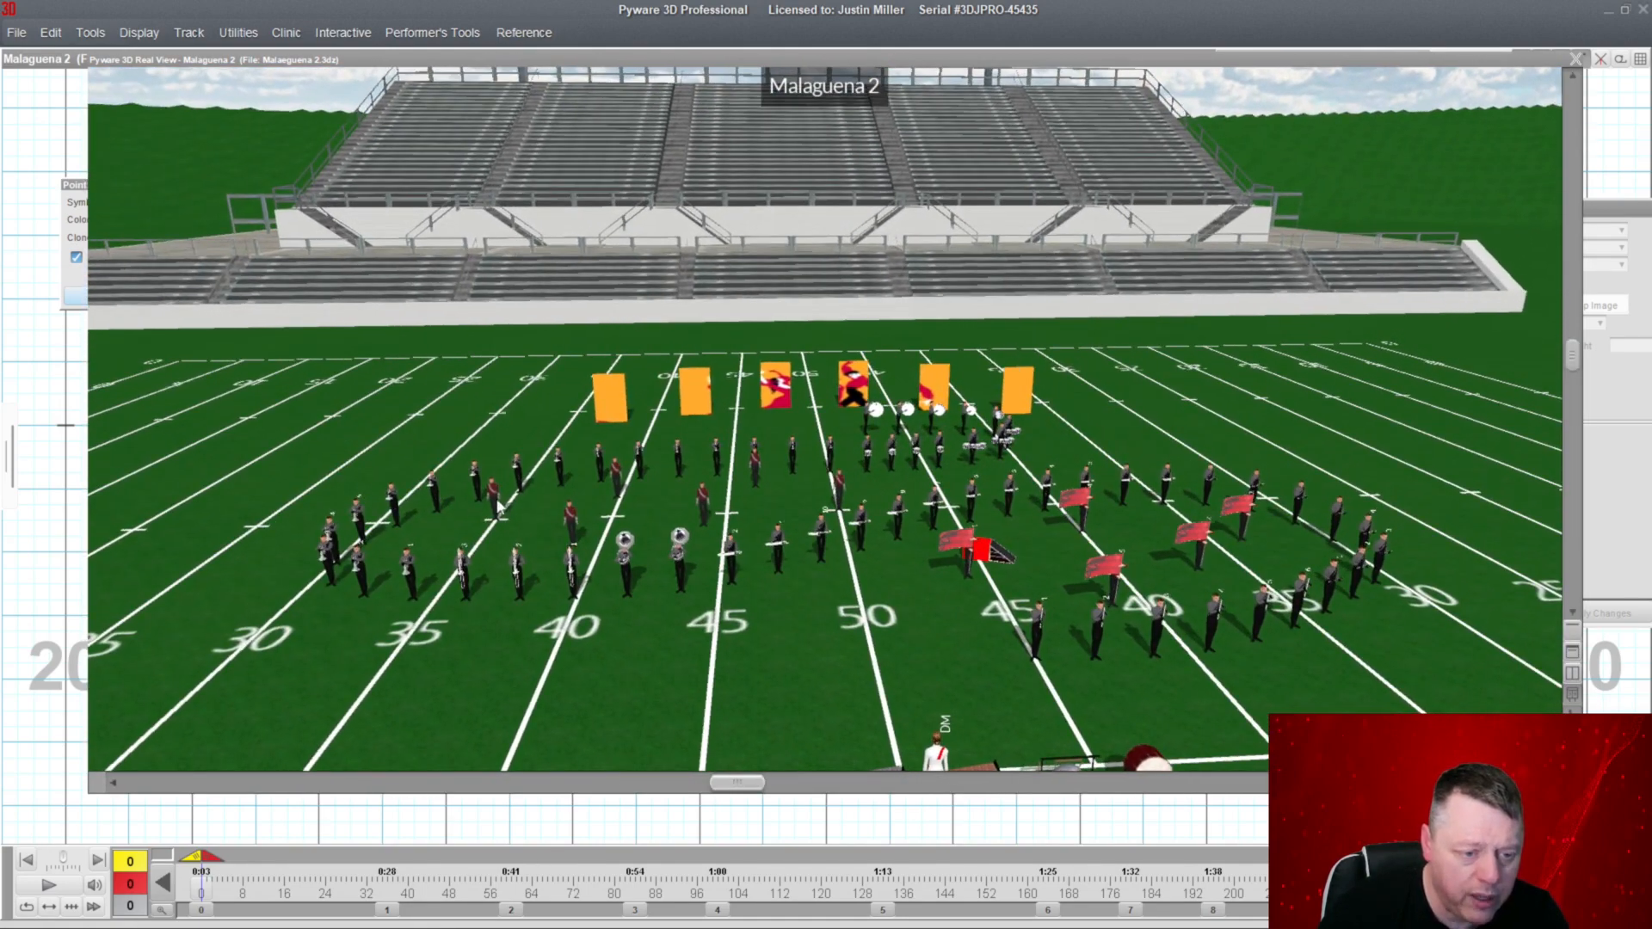
Move the 35-yard-line G point downfield below the hash in two stages, checking its spacing in 3D after each.
double_click(632, 62)
left_click_drag(446, 425, 445, 457)
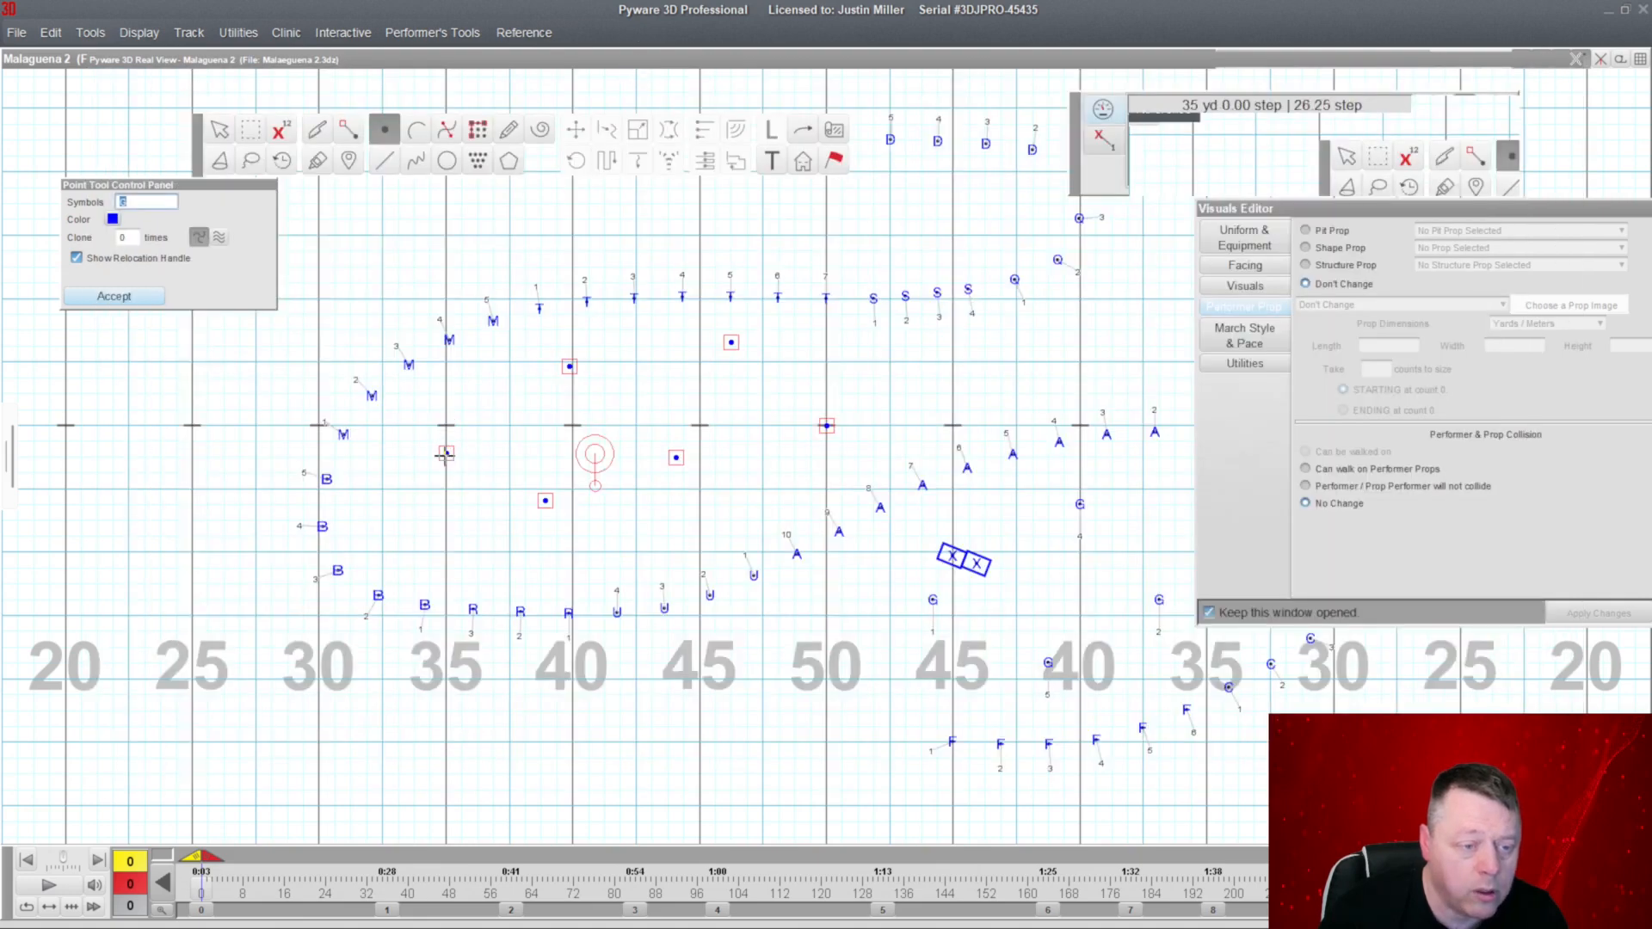
double_click(637, 62)
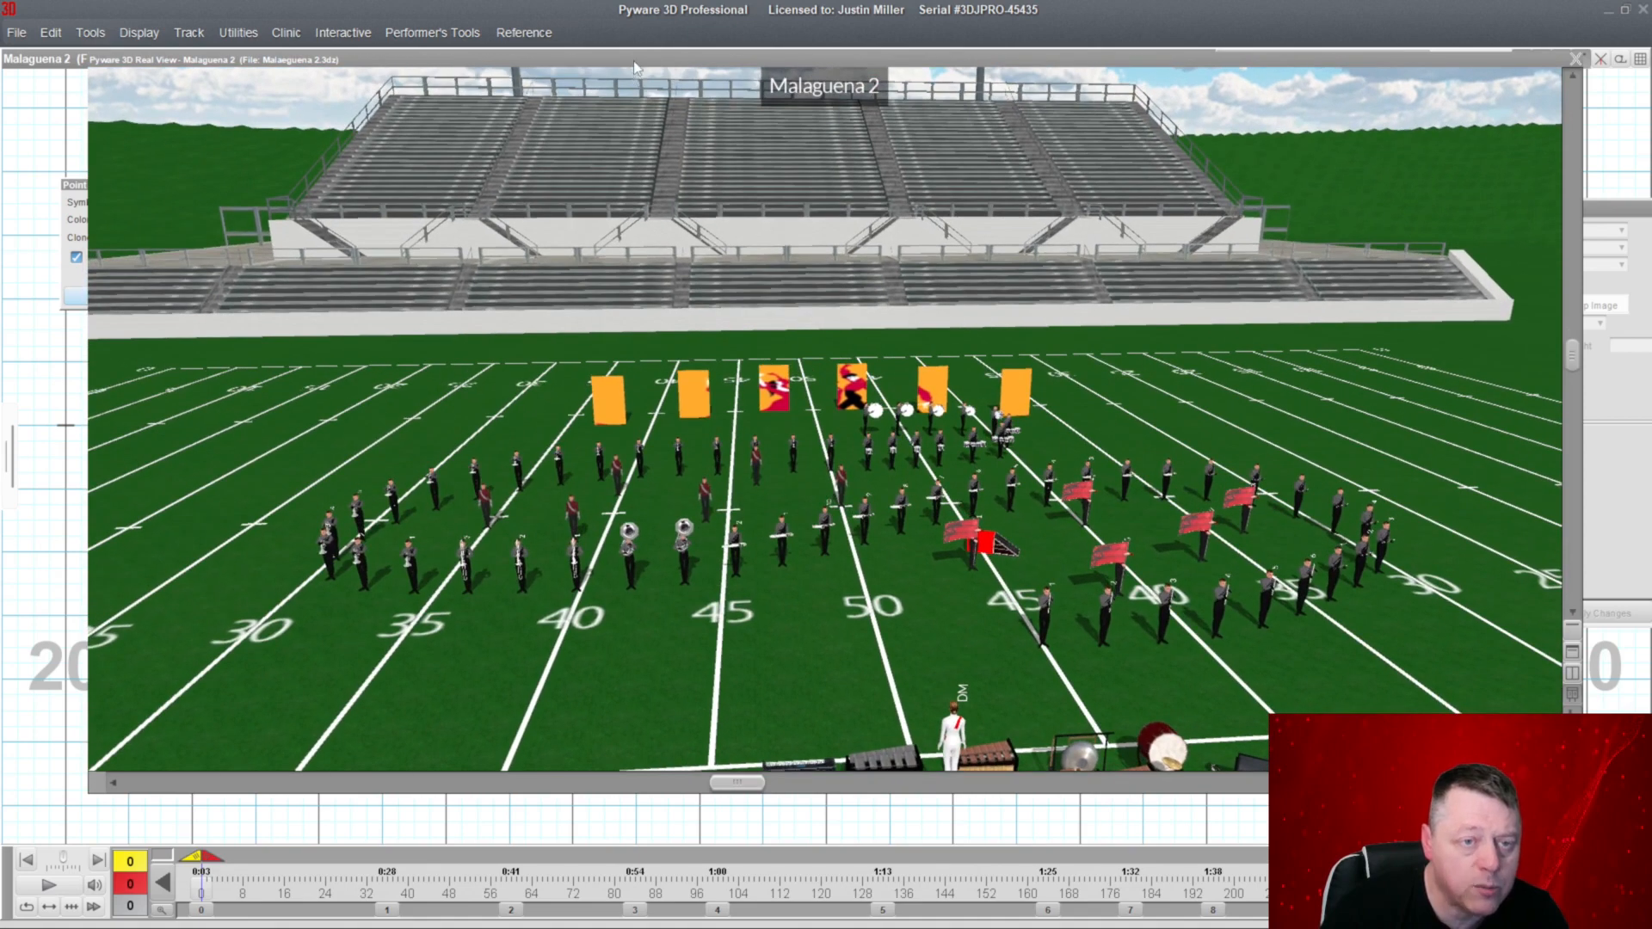
double_click(634, 62)
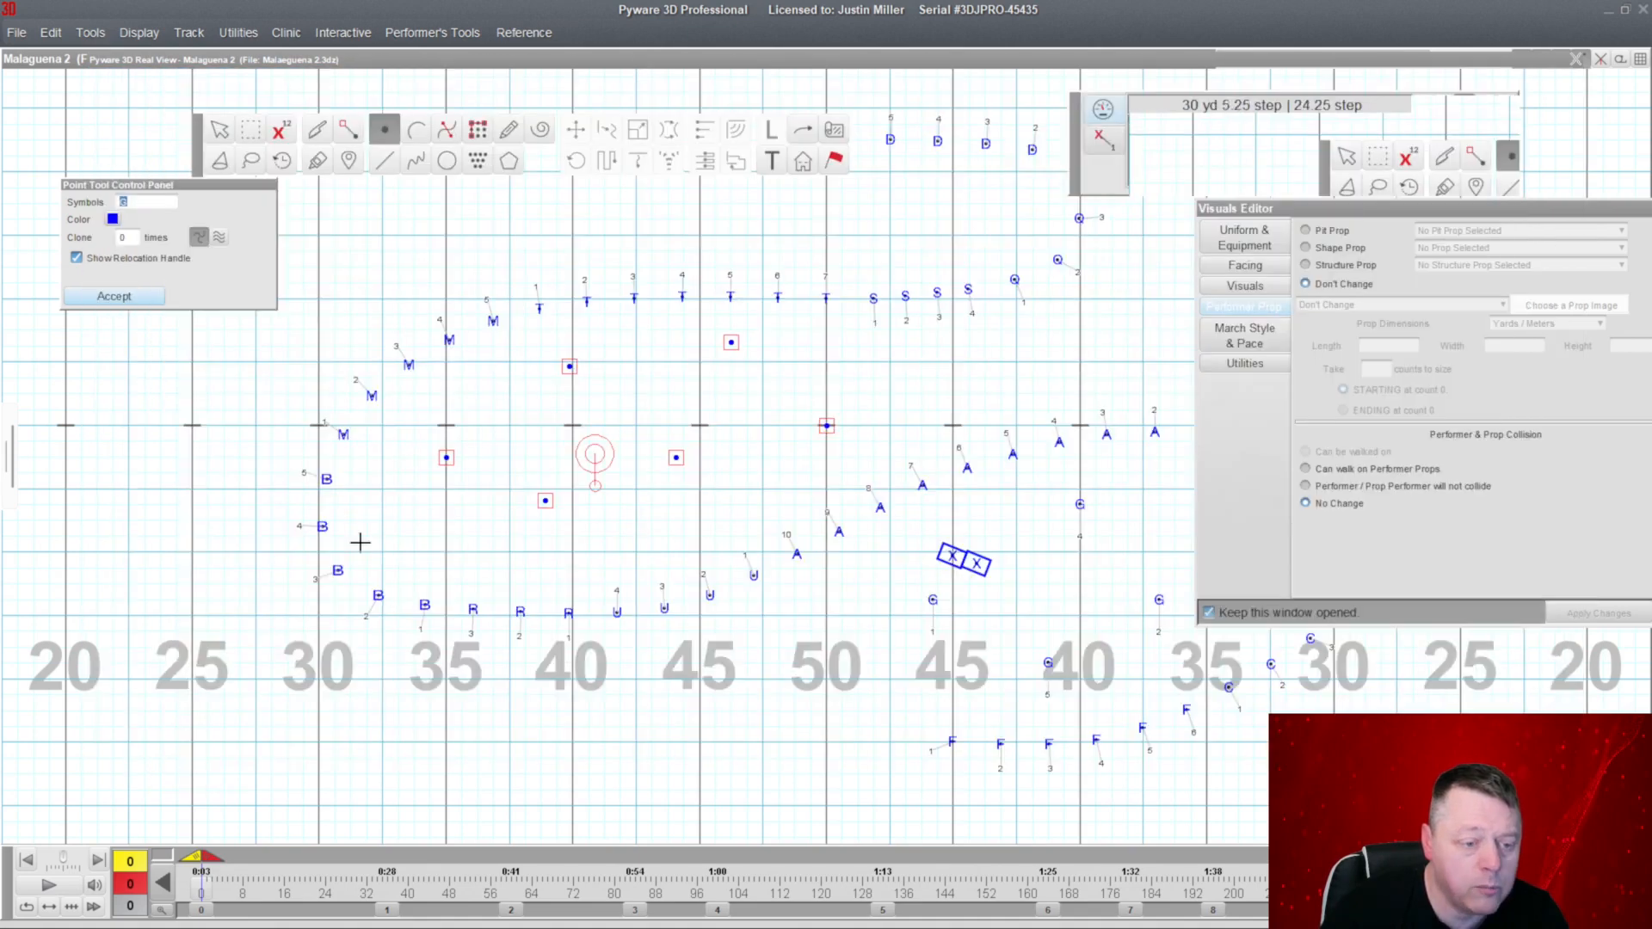
left_click_drag(448, 461, 447, 489)
left_click(678, 62)
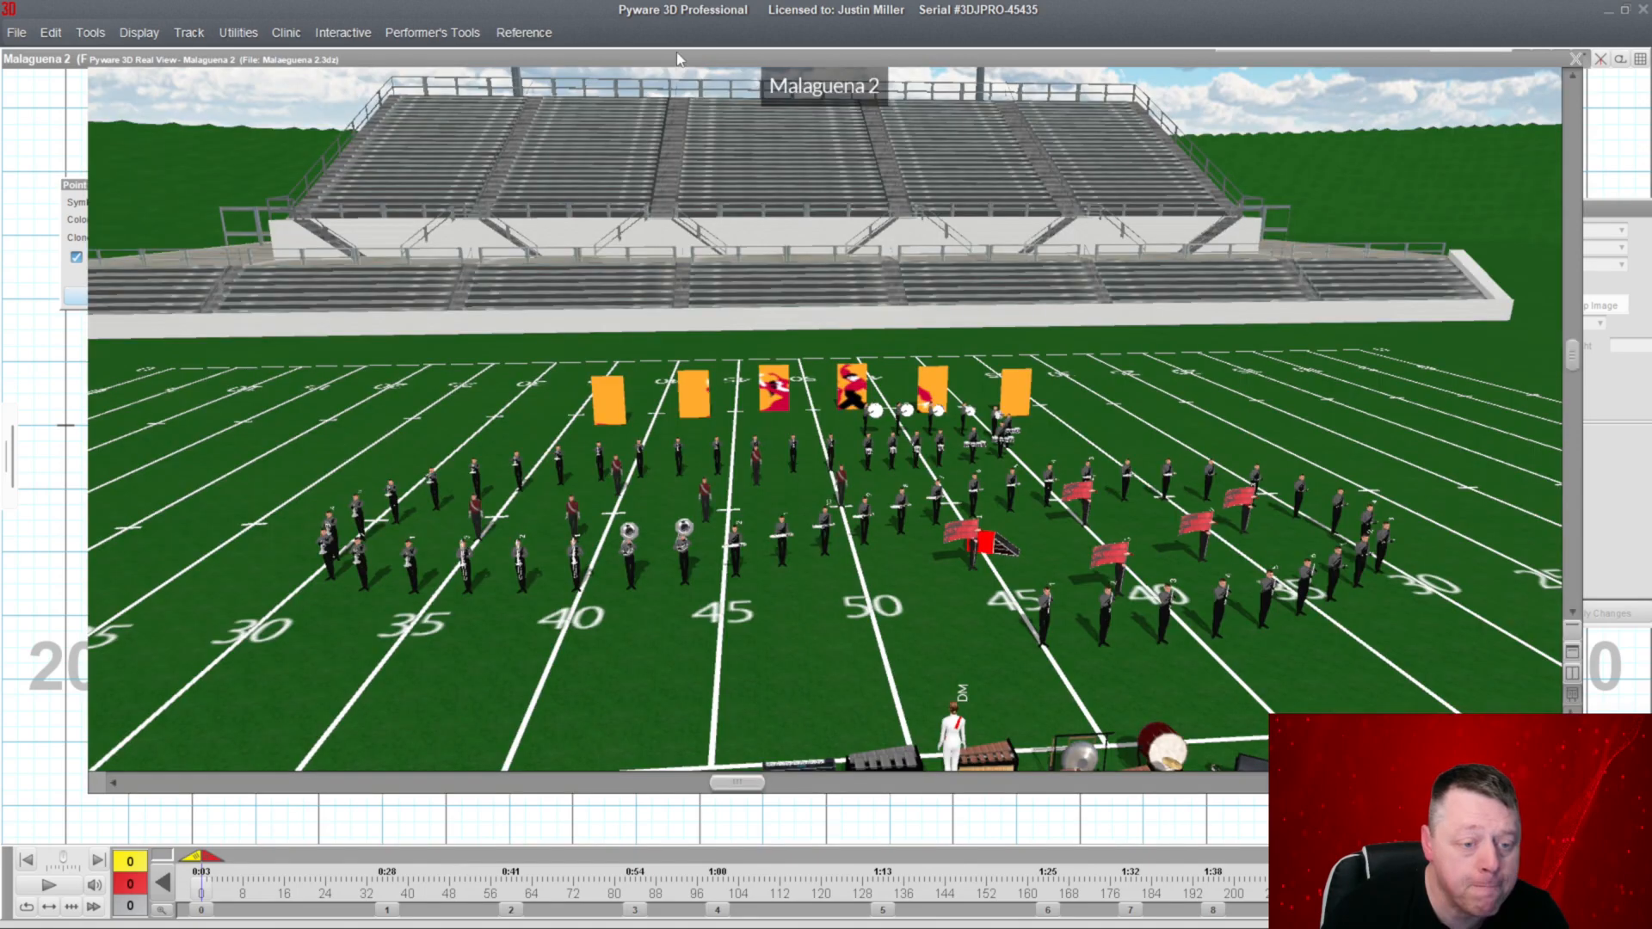
left_click(677, 56)
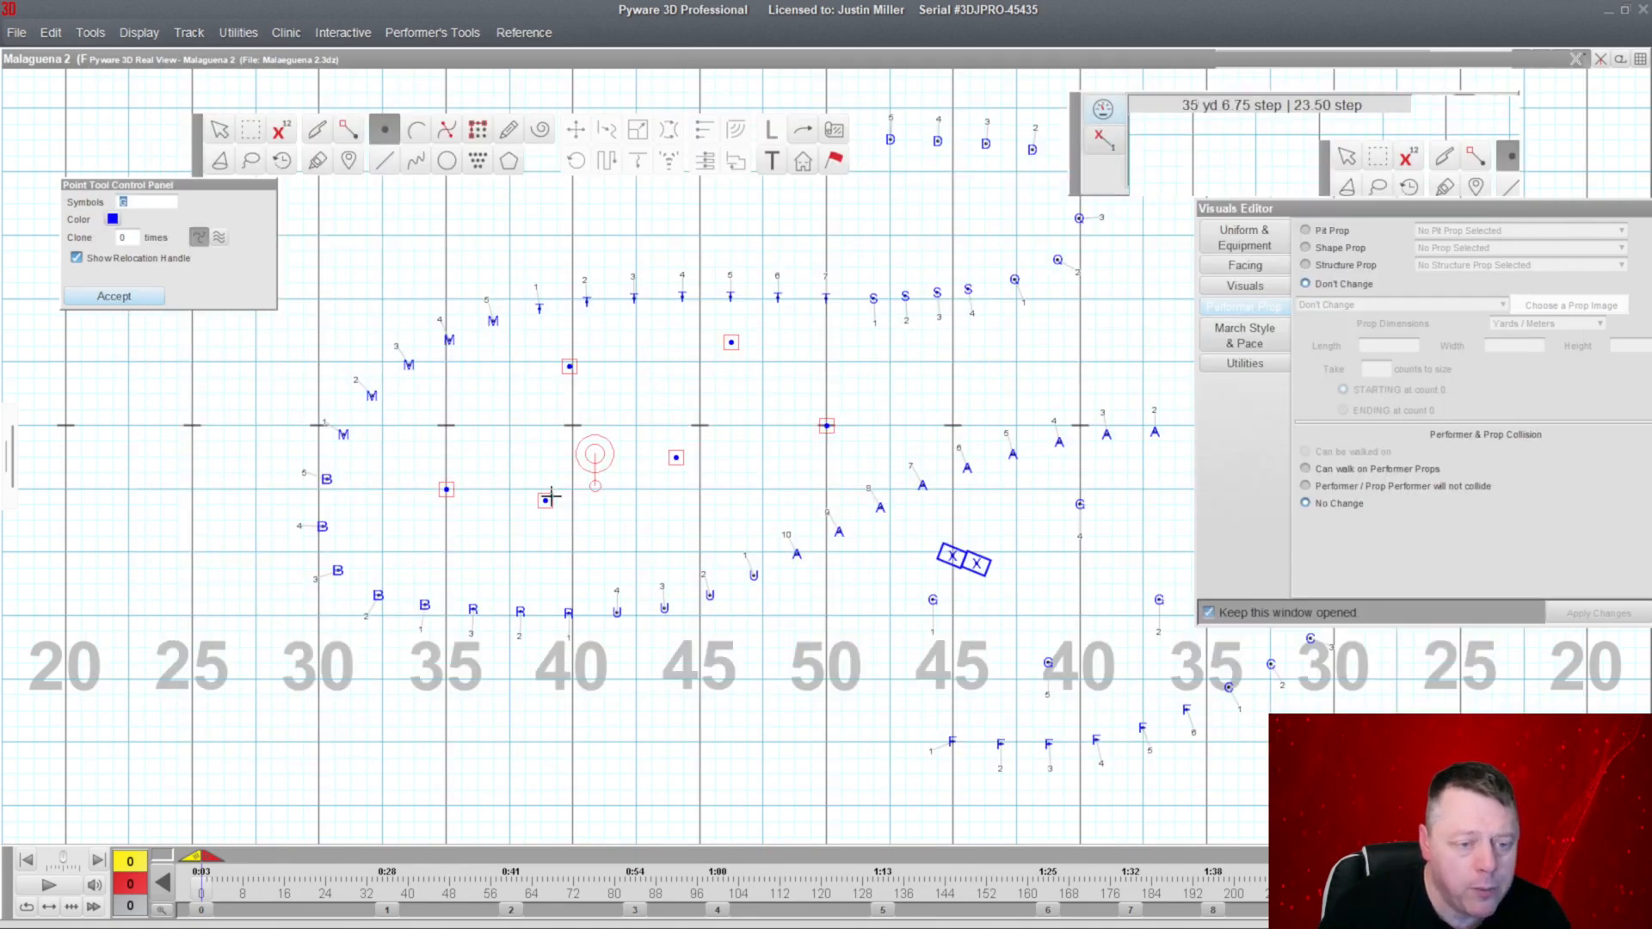
Try the lower G point on the 40-yard line and the upper ones shifted toward the 35-yard side, then check in 3D.
left_click_drag(548, 502, 578, 518)
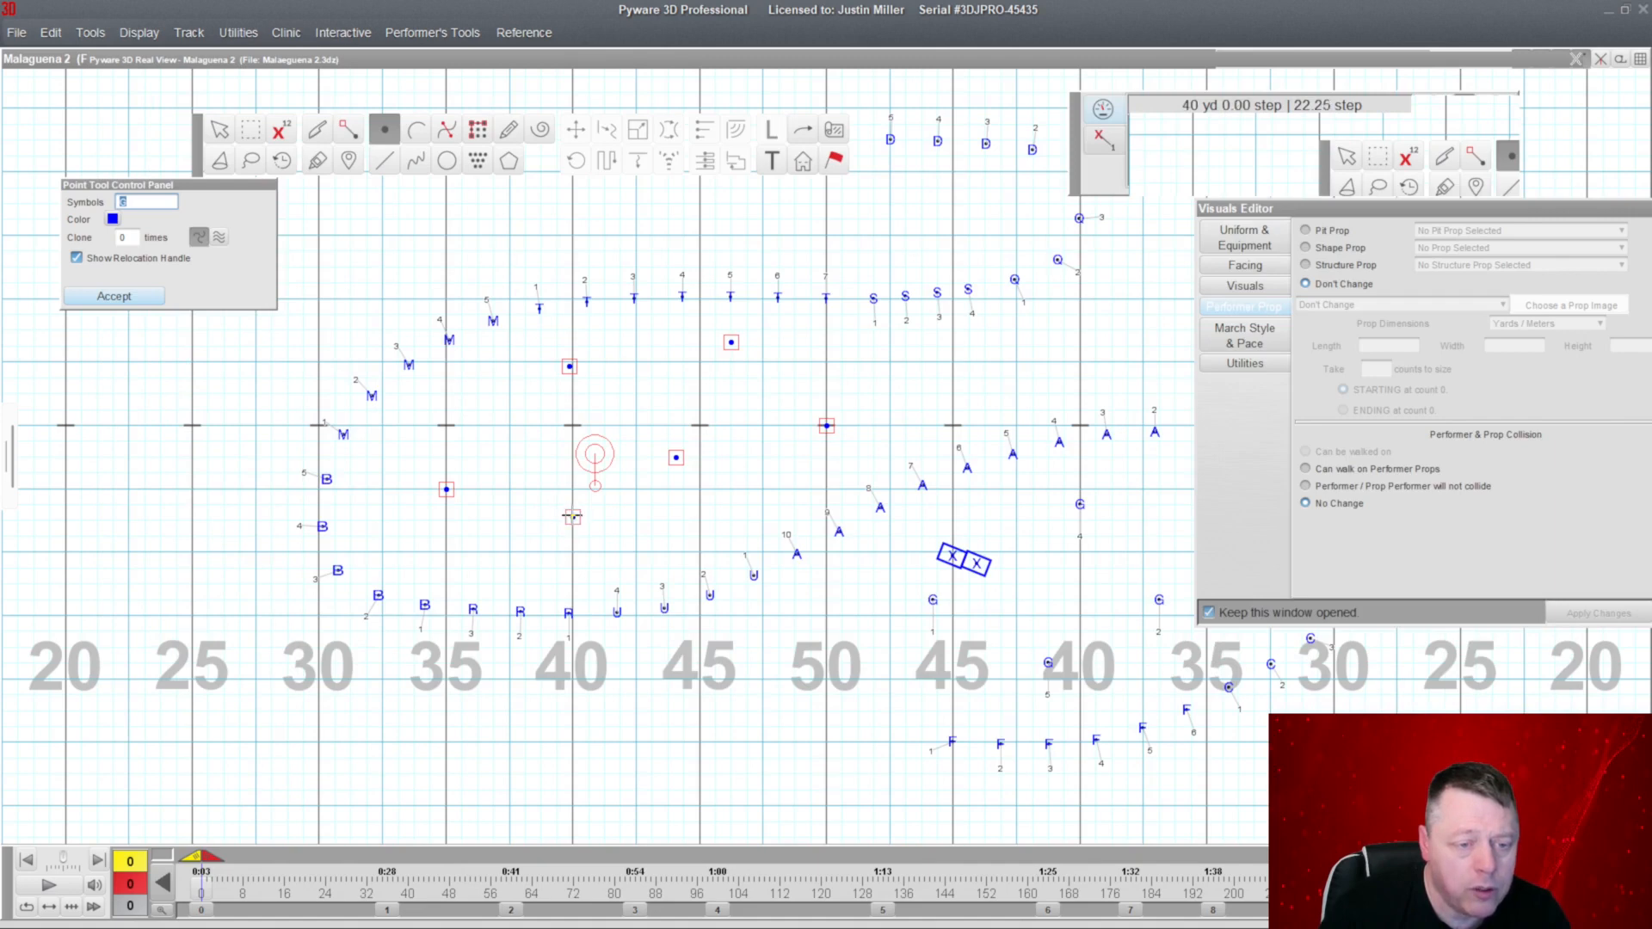
left_click_drag(569, 366, 533, 366)
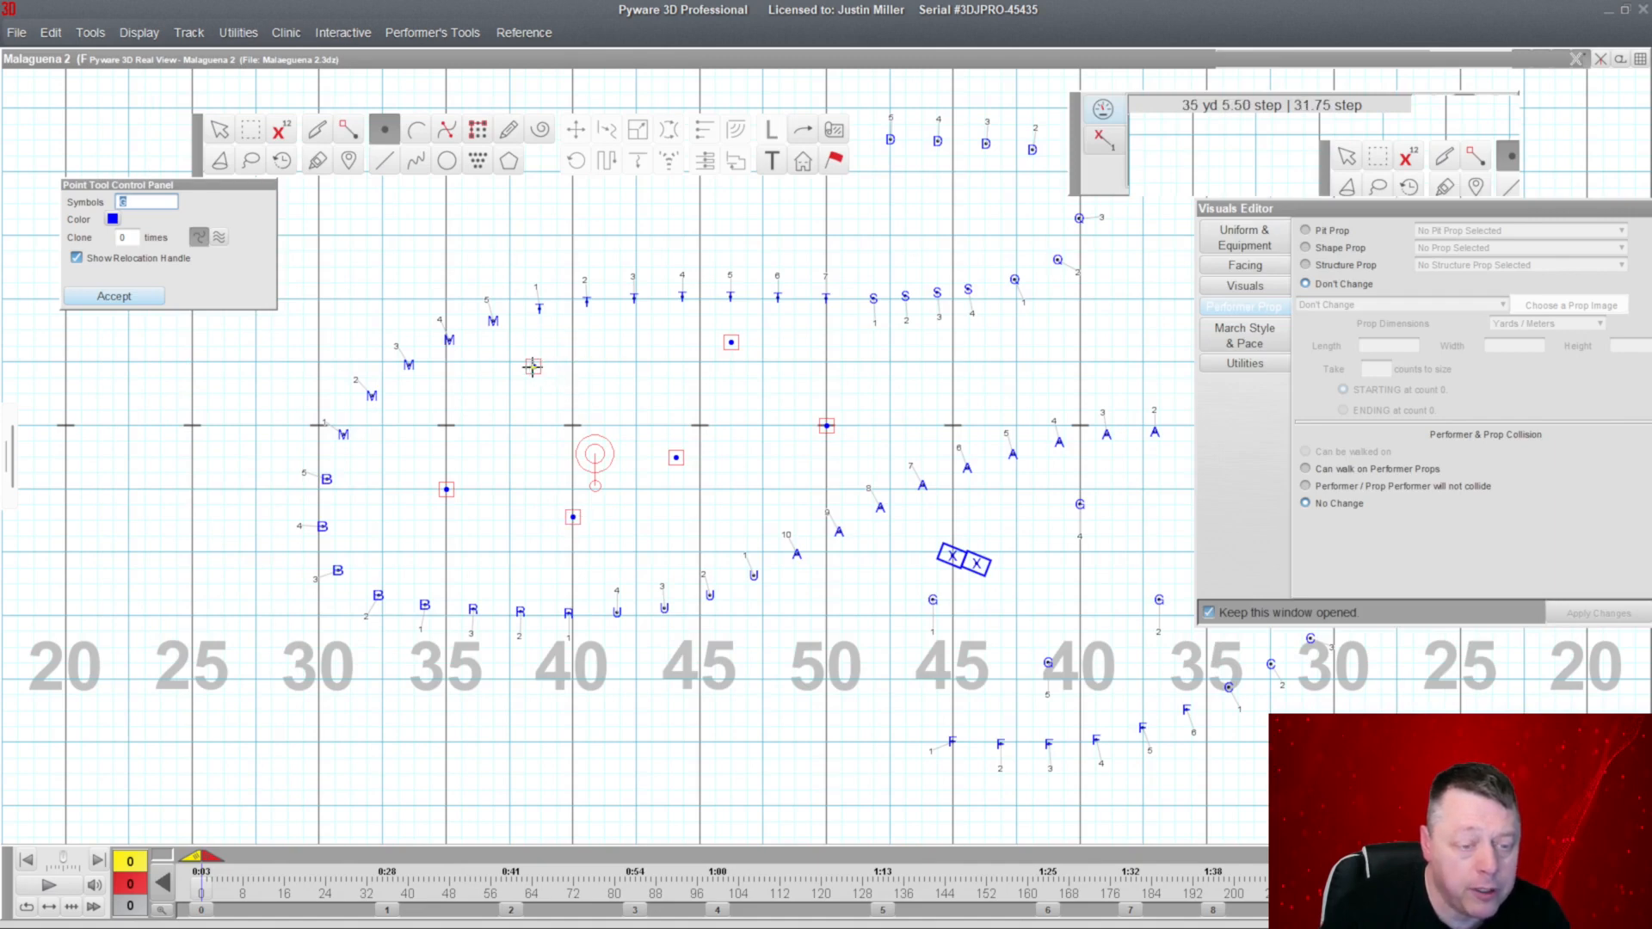
mouse_move(721, 341)
left_mouse_down()
mouse_move(675, 347)
mouse_move(720, 340)
left_mouse_up()
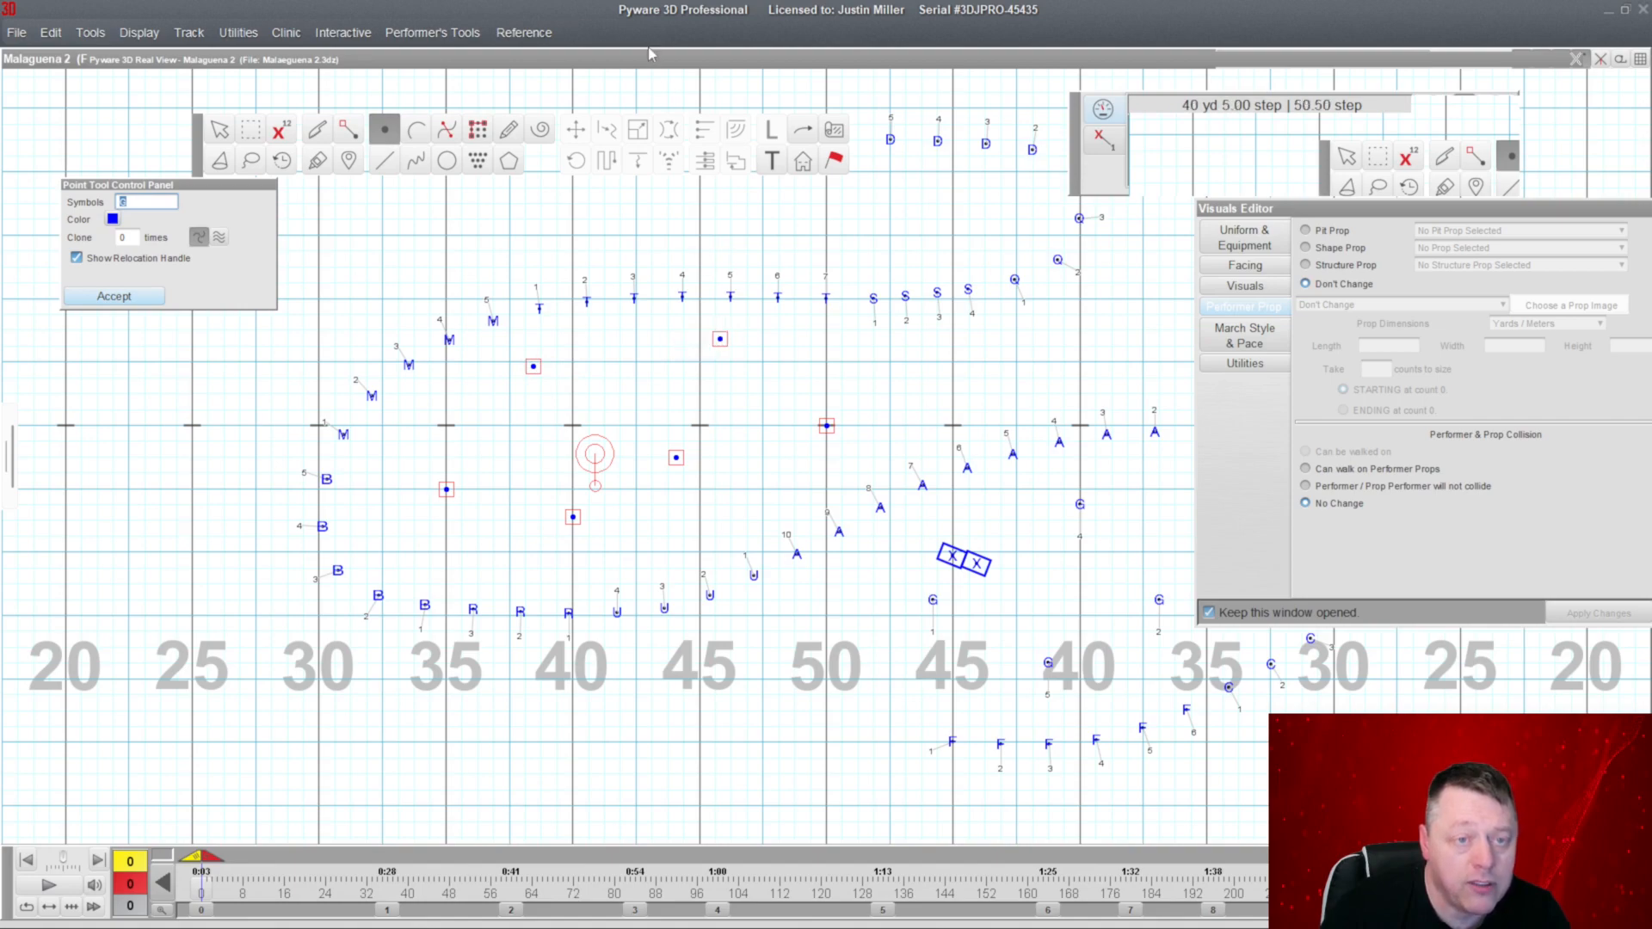
double_click(649, 60)
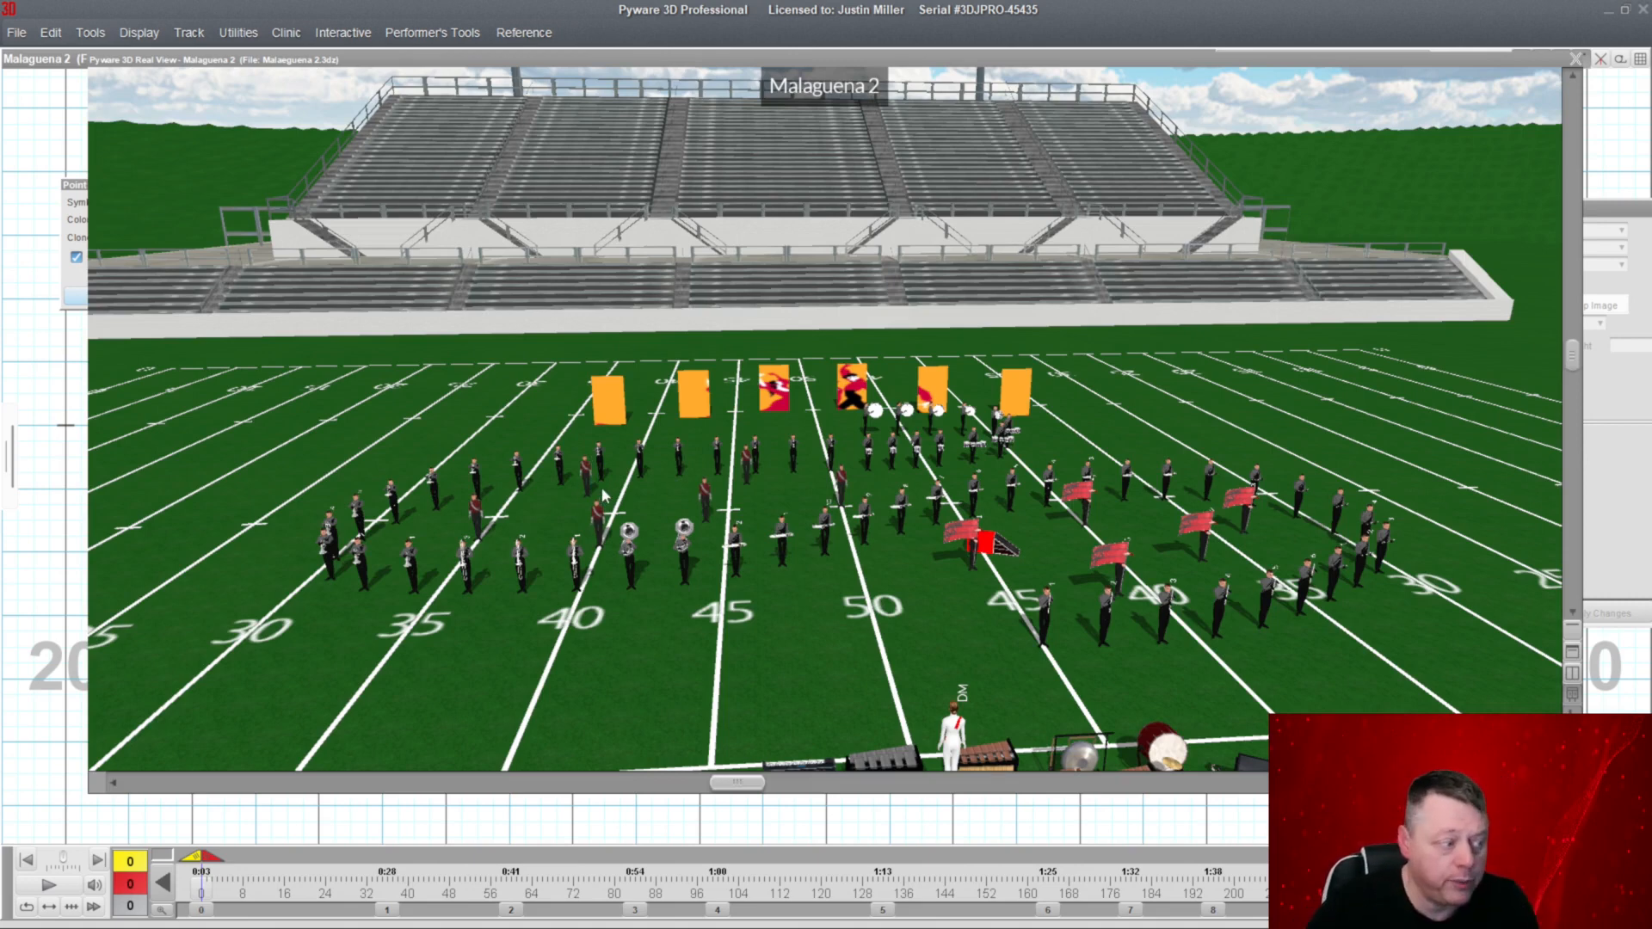
double_click(769, 62)
Rearrange five of the new G points into a staggered pattern, three above the hash and two below it between the 40- and 50-yard lines.
left_click_drag(532, 365, 611, 361)
left_click_drag(574, 516, 526, 398)
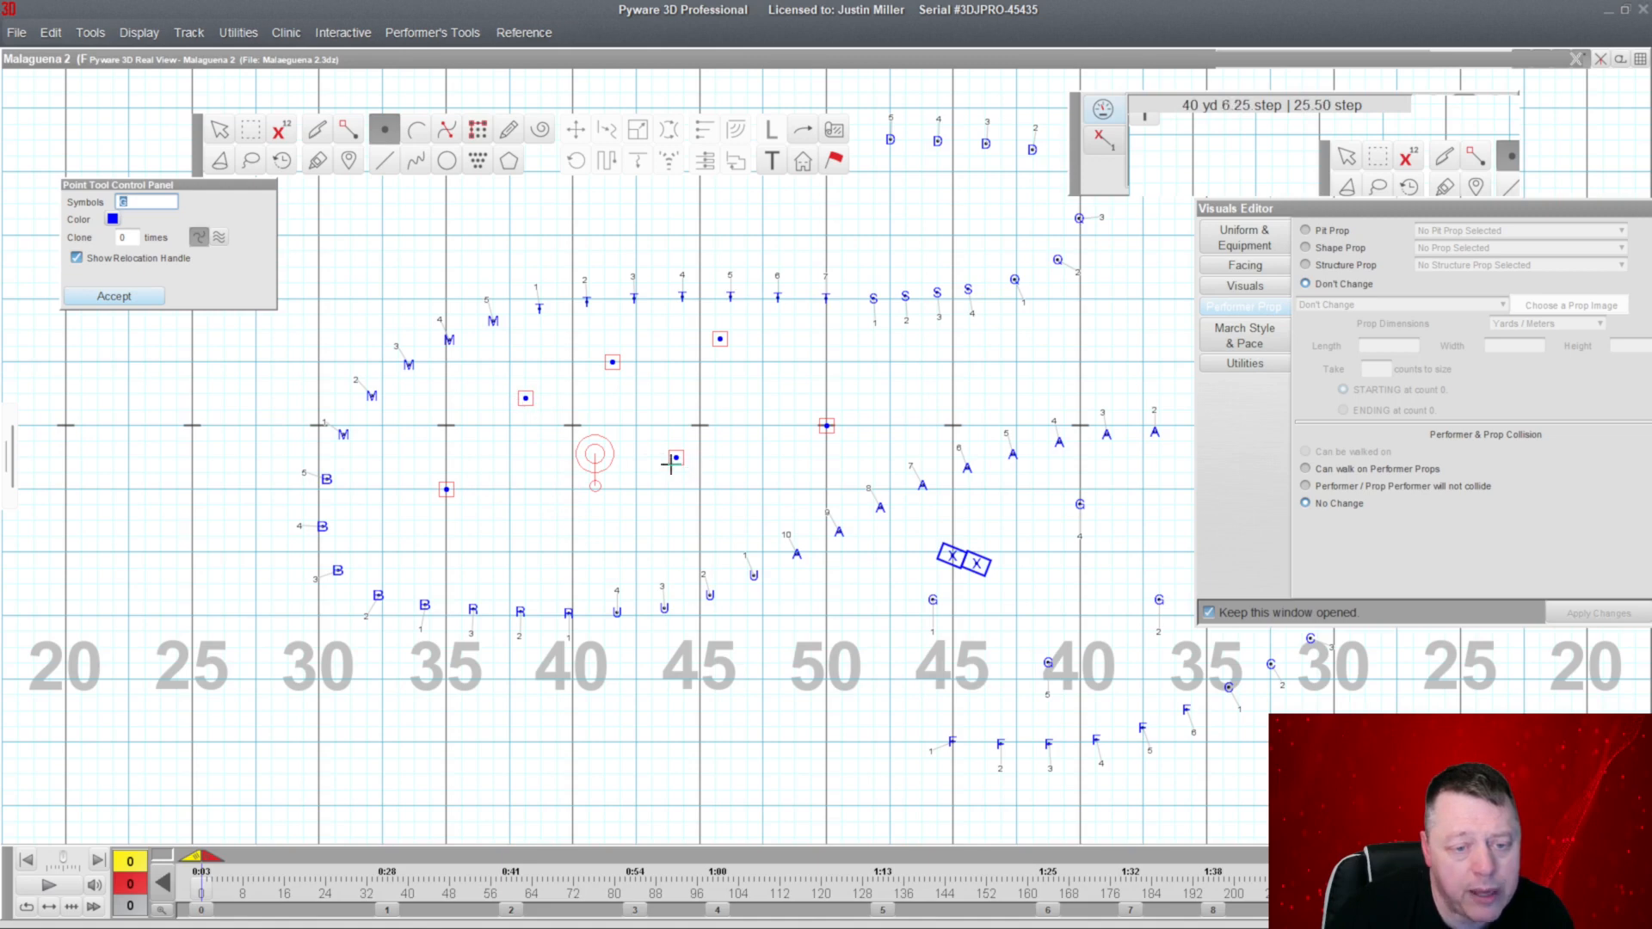
left_click_drag(722, 338, 771, 369)
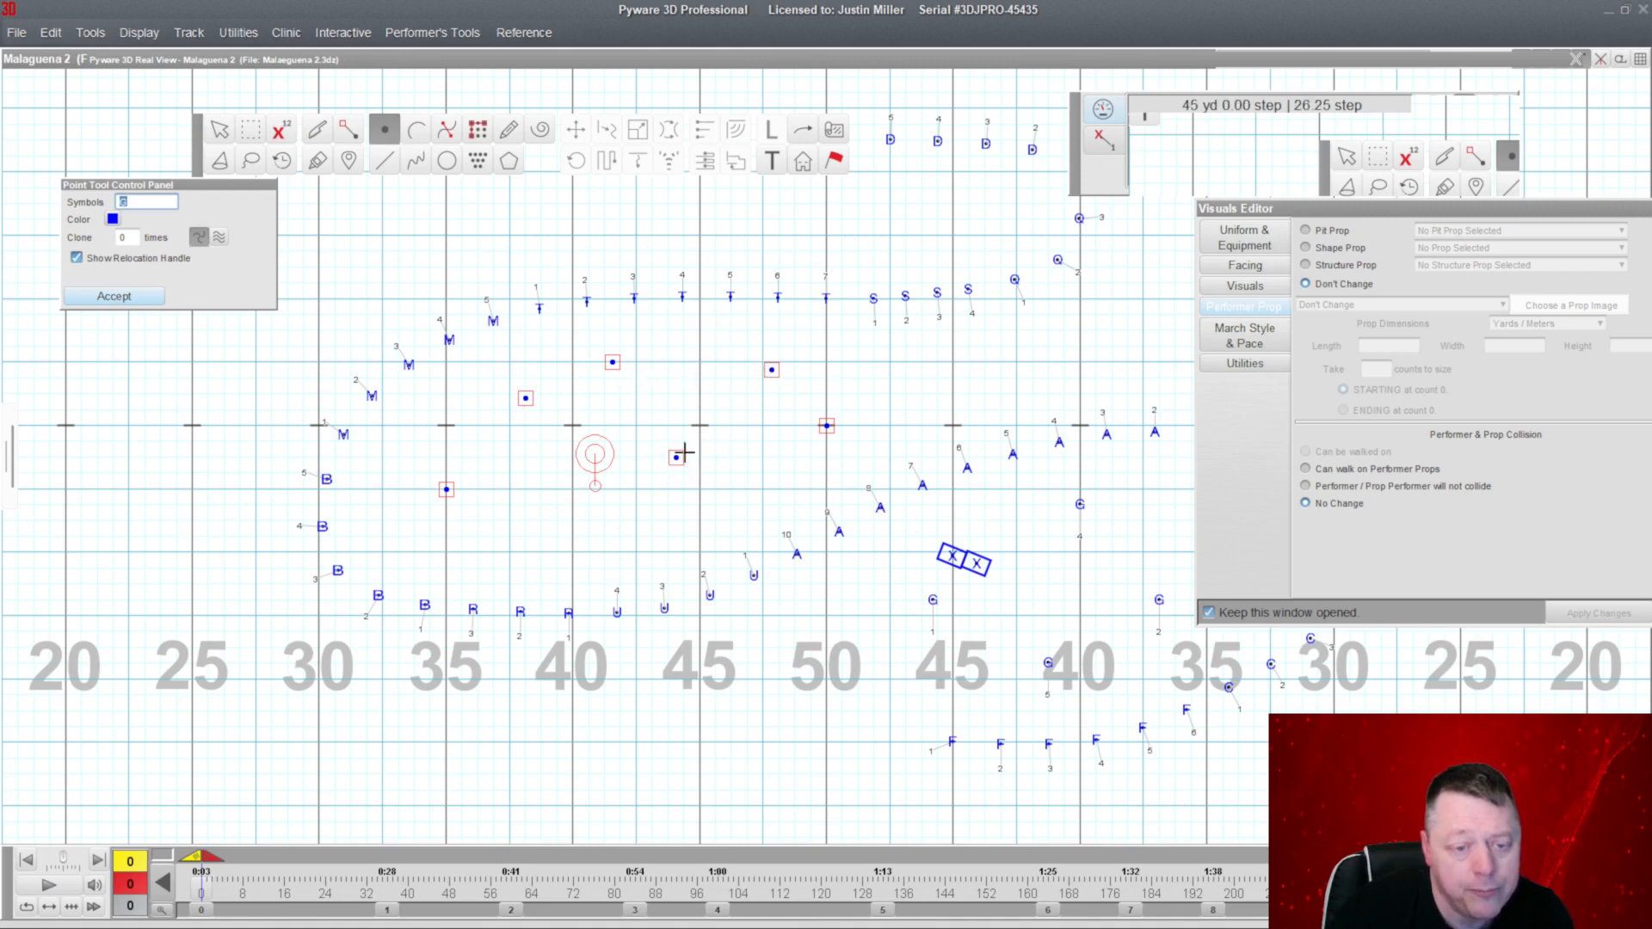
left_click_drag(674, 459, 625, 518)
left_click_drag(612, 362, 676, 354)
left_click_drag(824, 425, 755, 486)
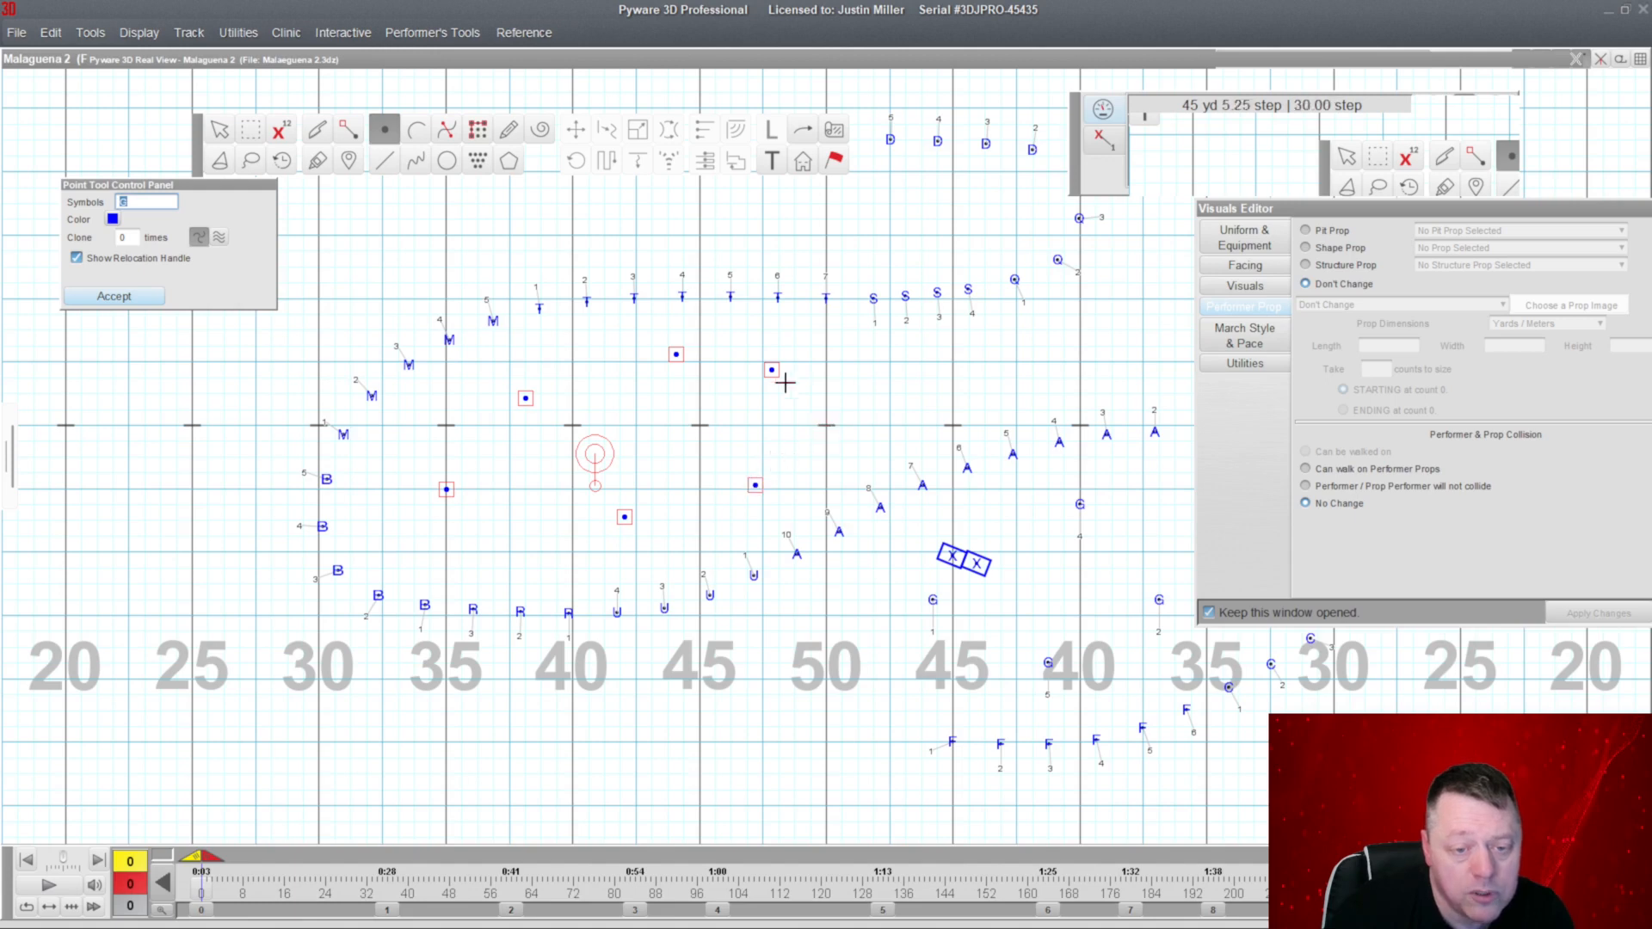
Stretch the staggered G points by moving the end upper point past the 50-yard line and shifting both lower ones, then check in 3D.
left_click_drag(773, 371, 854, 374)
left_click_drag(756, 486, 776, 470)
left_click_drag(630, 517, 645, 513)
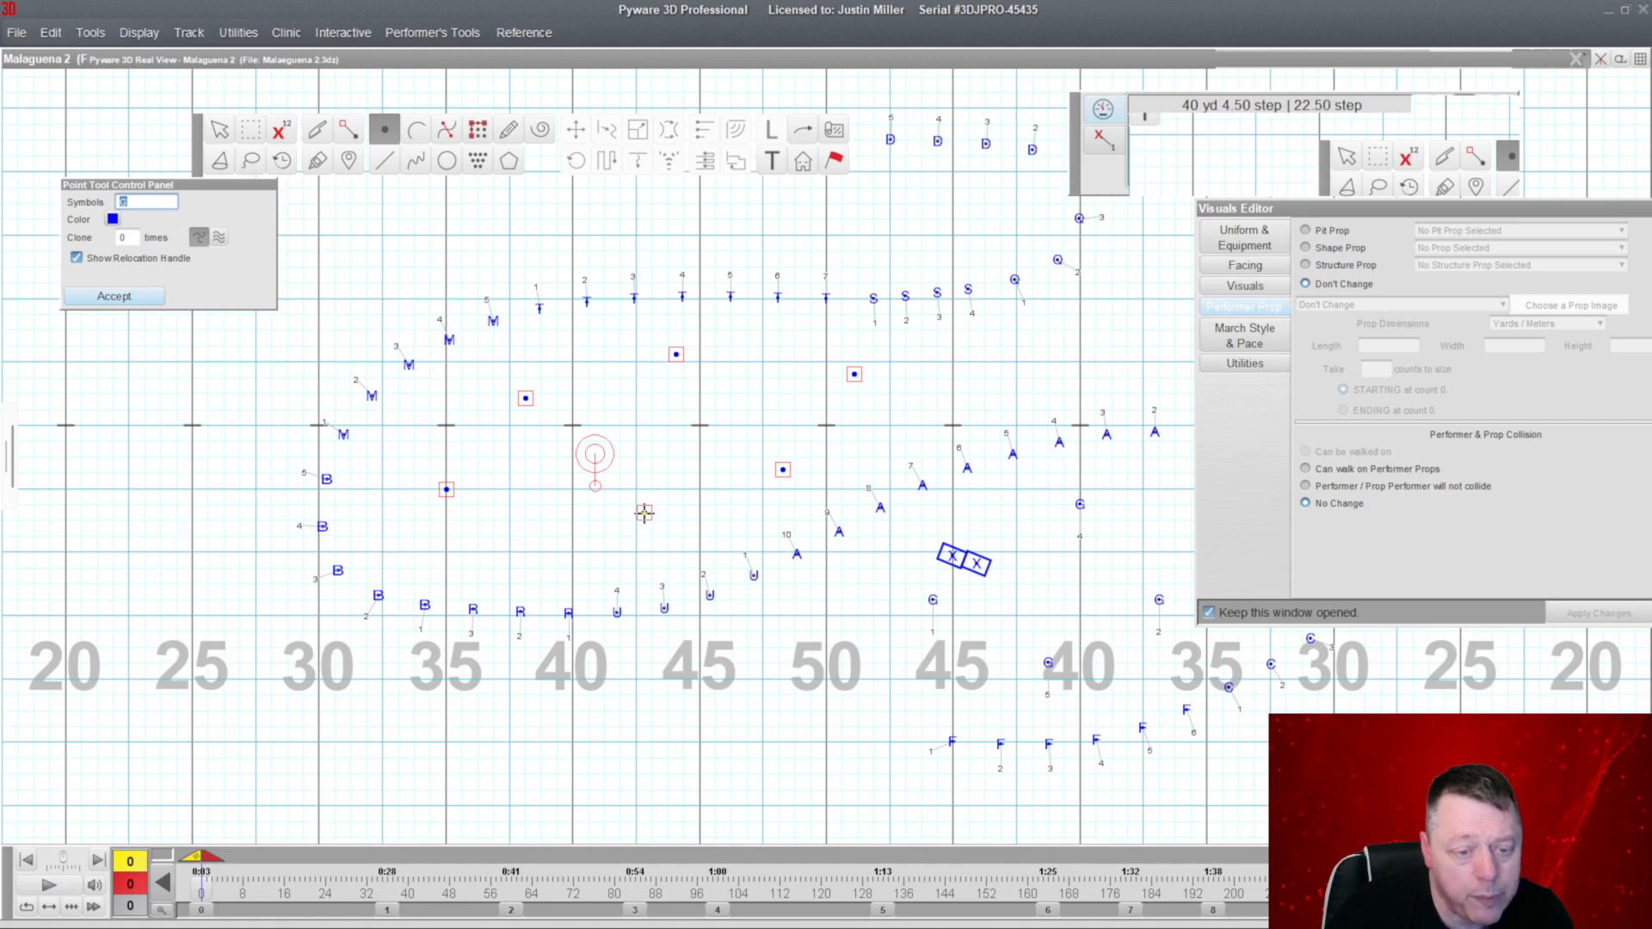
double_click(629, 65)
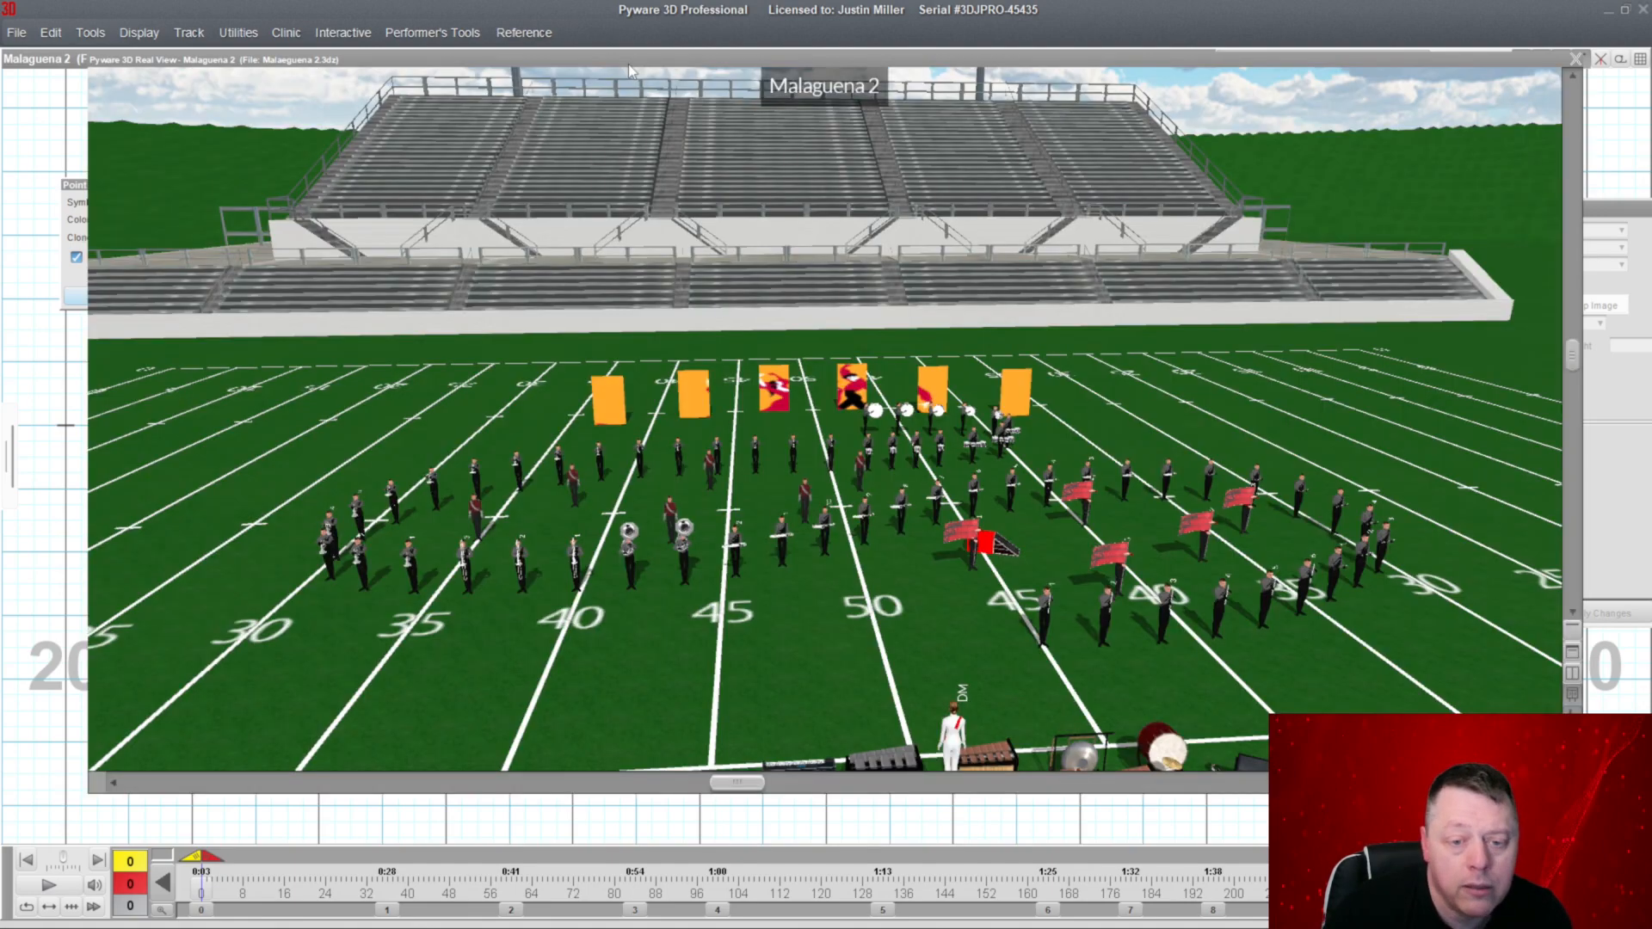
double_click(628, 63)
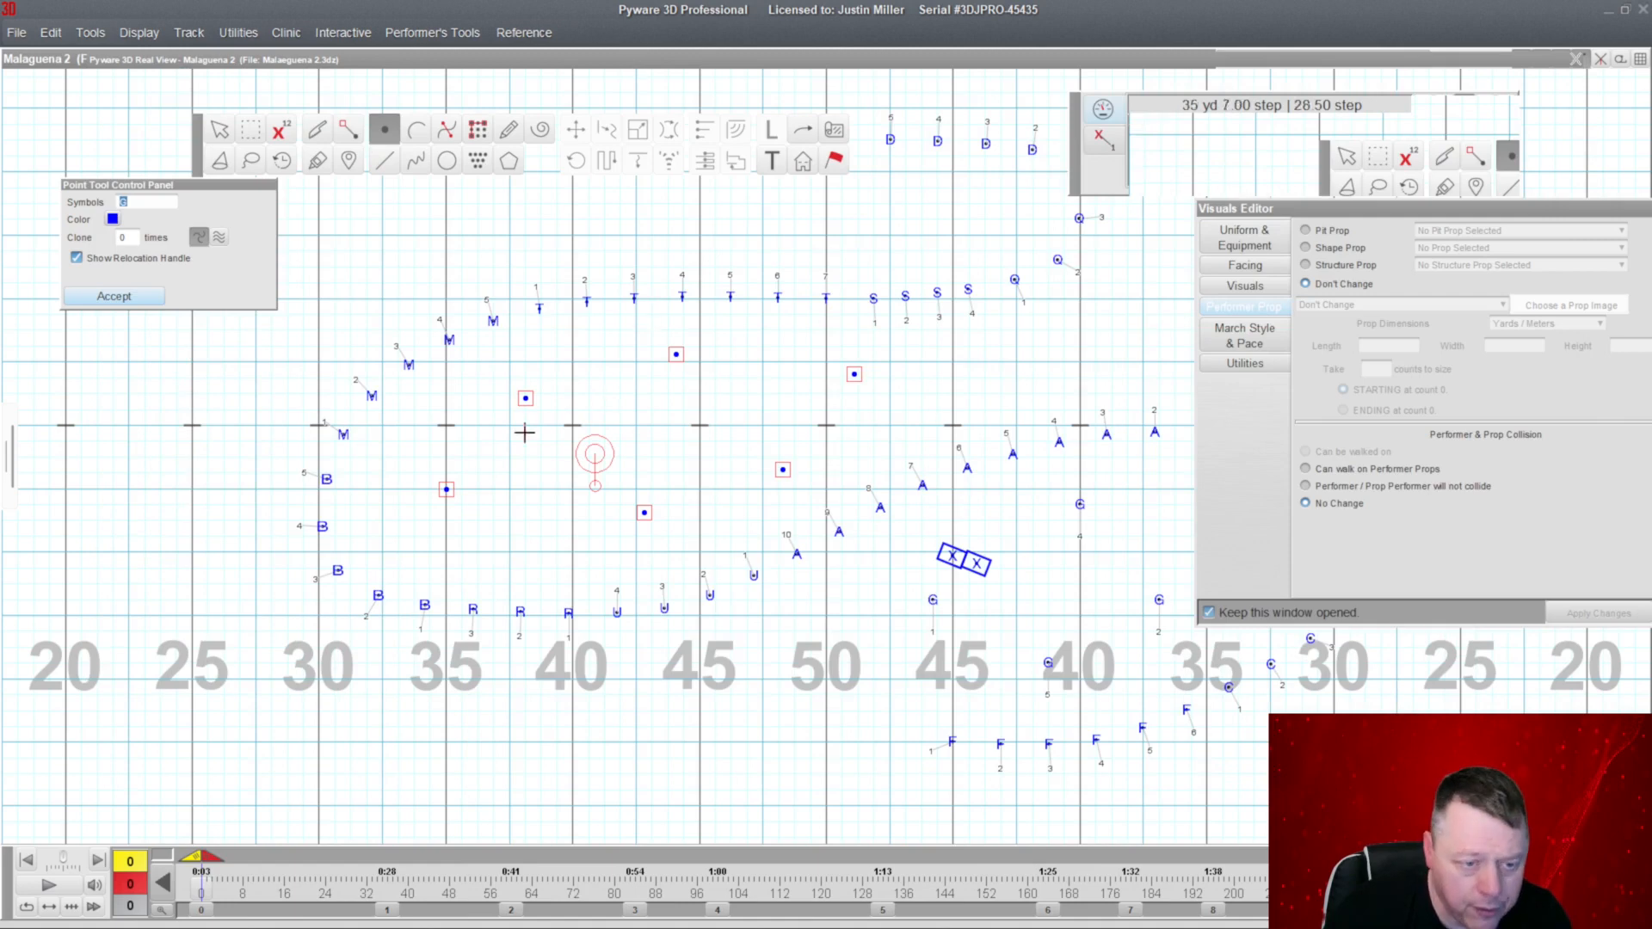
Even out the G spacing by nudging four points inward or upfield and extending the end one toward the far 45-yard line, checking in 3D.
left_click_drag(454, 495, 470, 510)
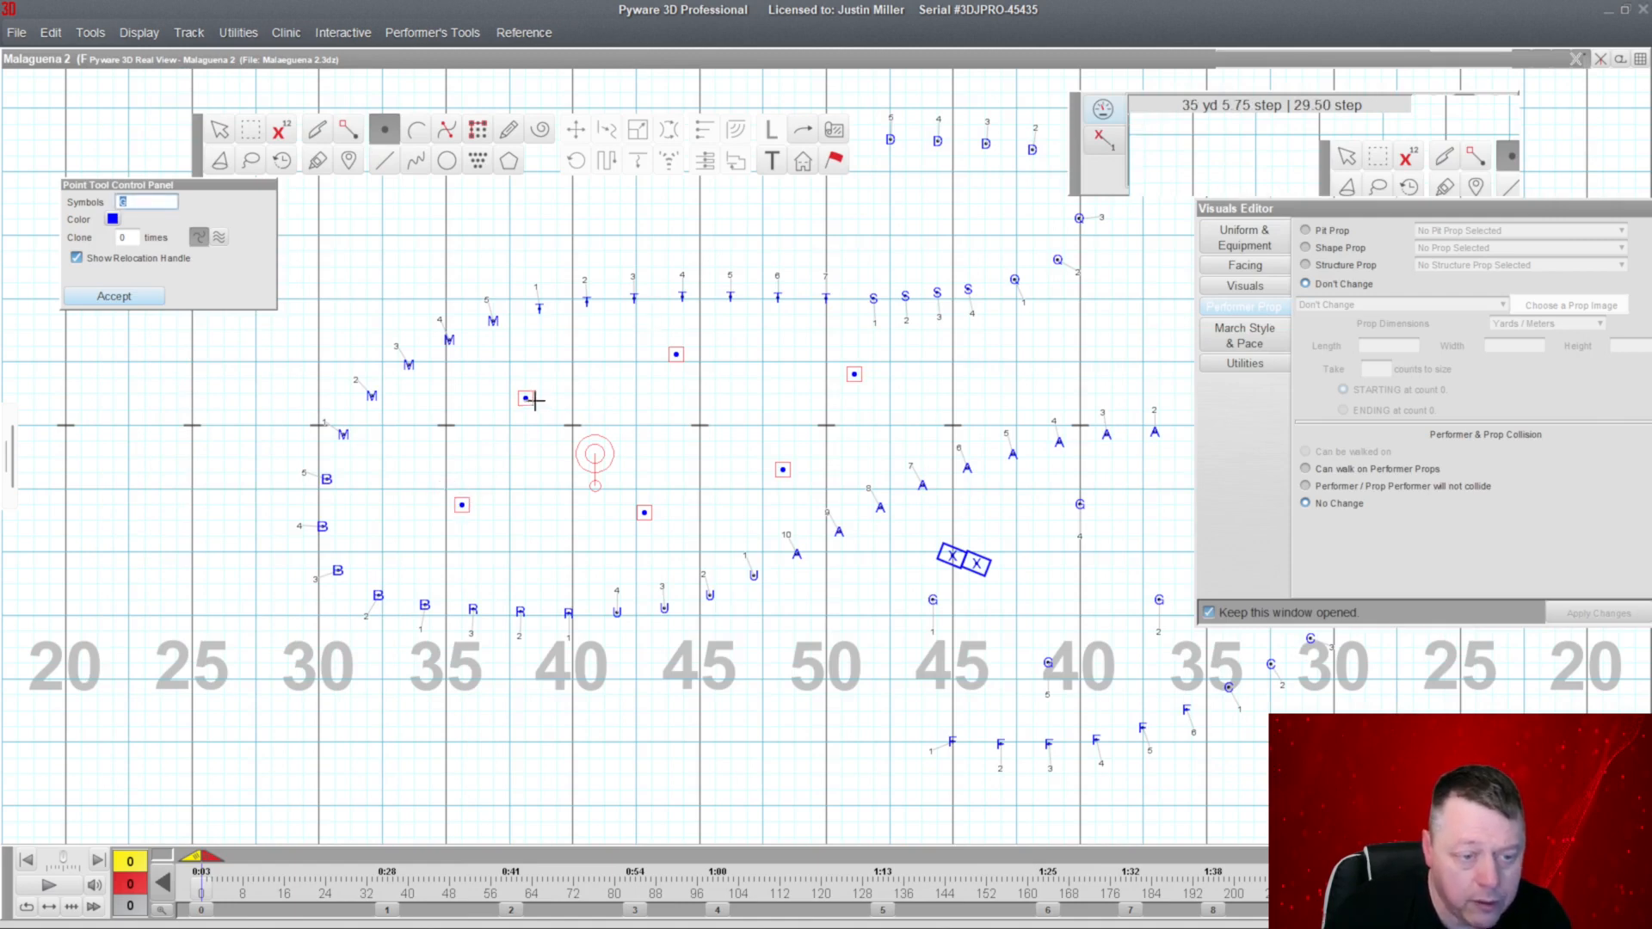
mouse_move(528, 396)
left_mouse_down()
mouse_move(531, 382)
mouse_move(531, 417)
mouse_move(548, 394)
left_mouse_up()
left_click_drag(644, 513, 637, 490)
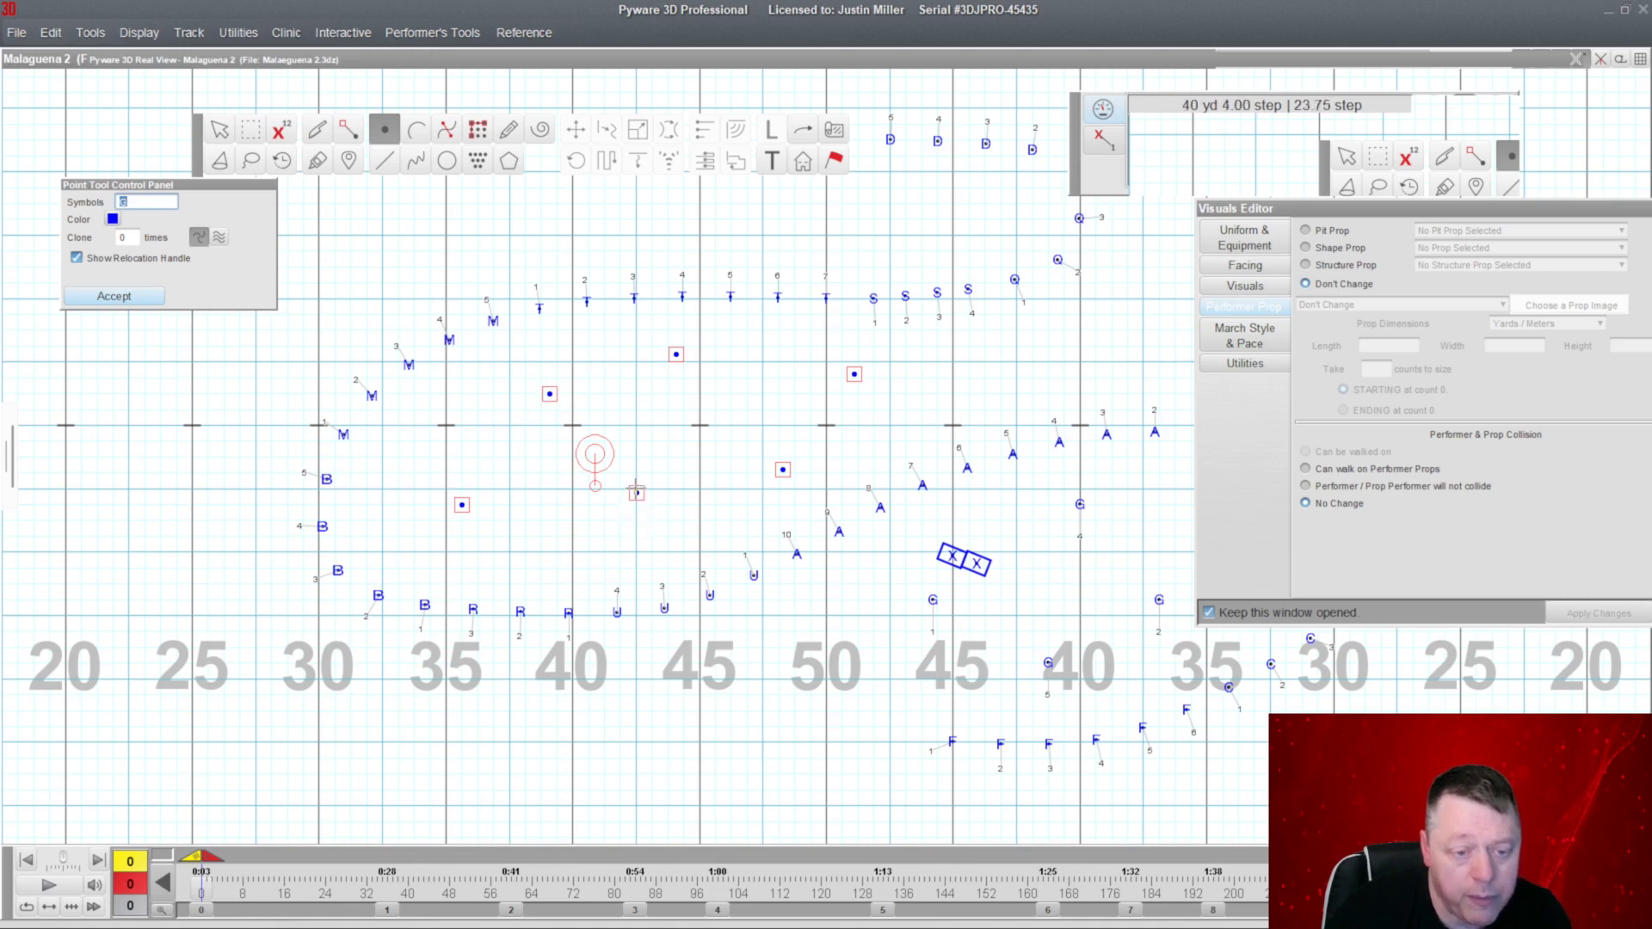
left_click_drag(783, 470, 783, 434)
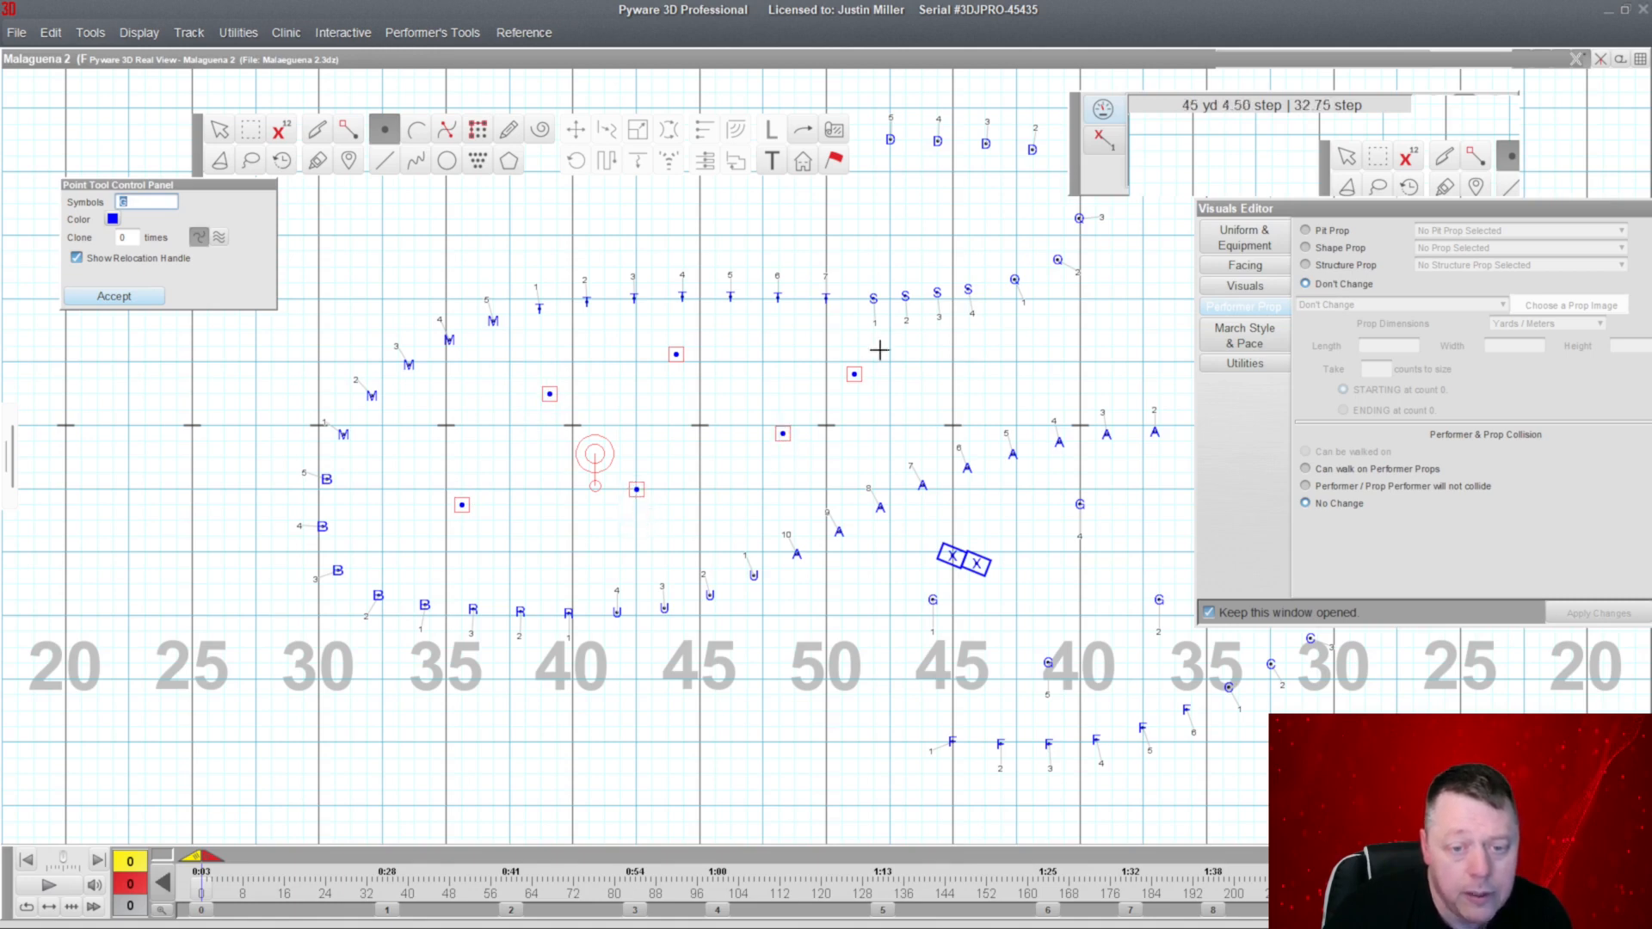
left_click_drag(854, 374, 920, 377)
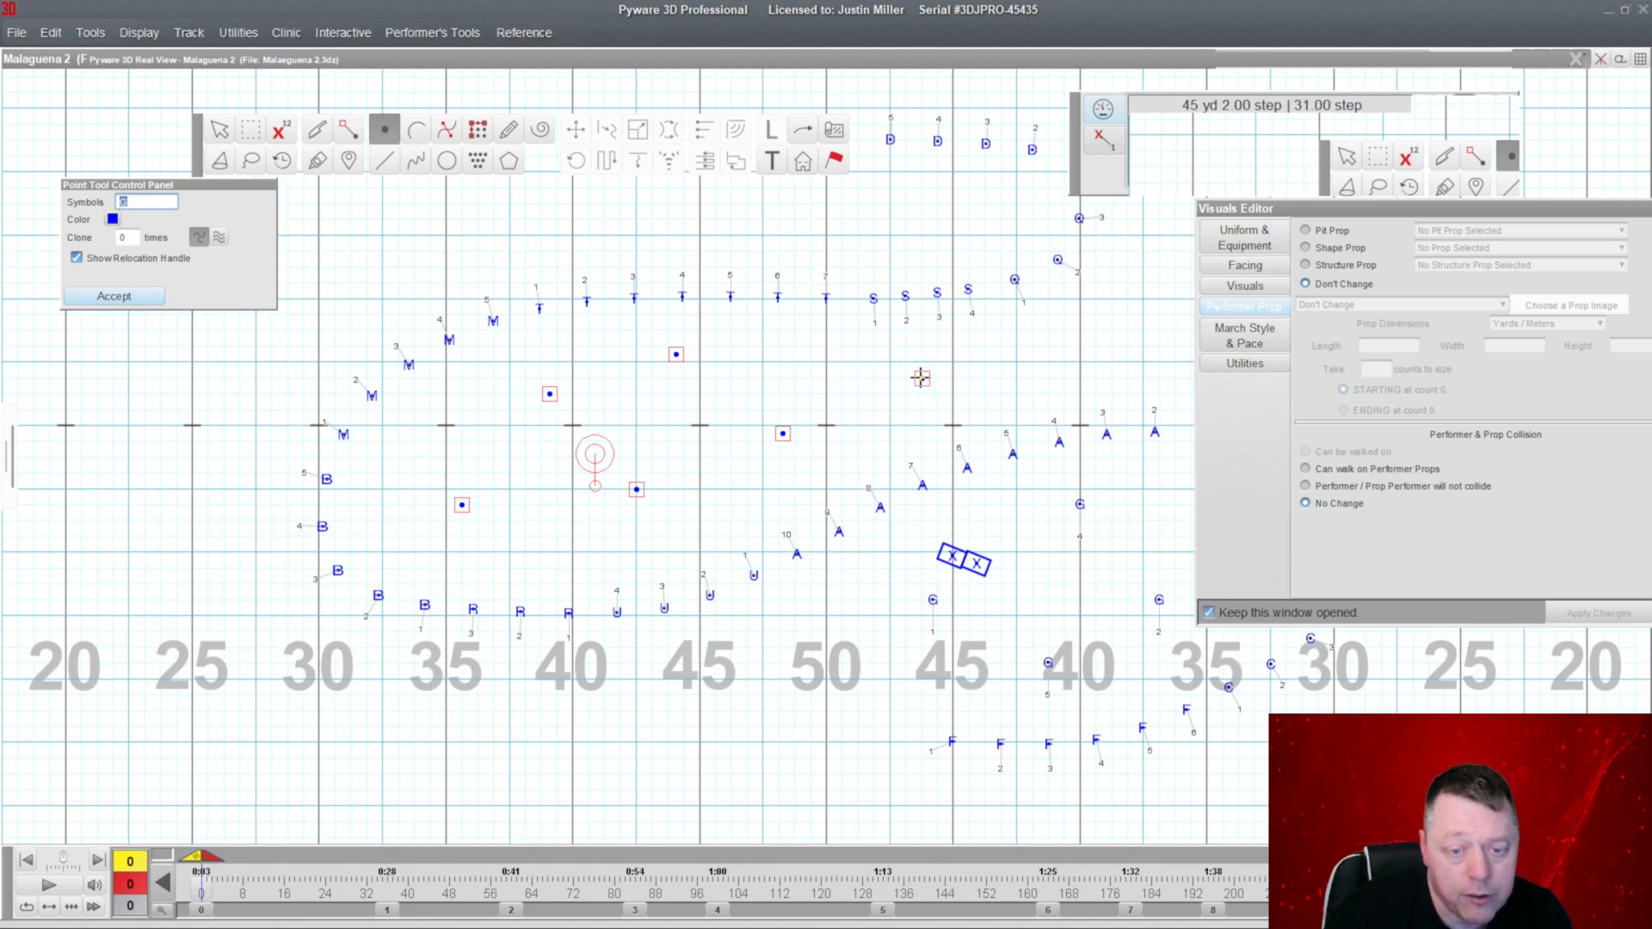
left_click(554, 60)
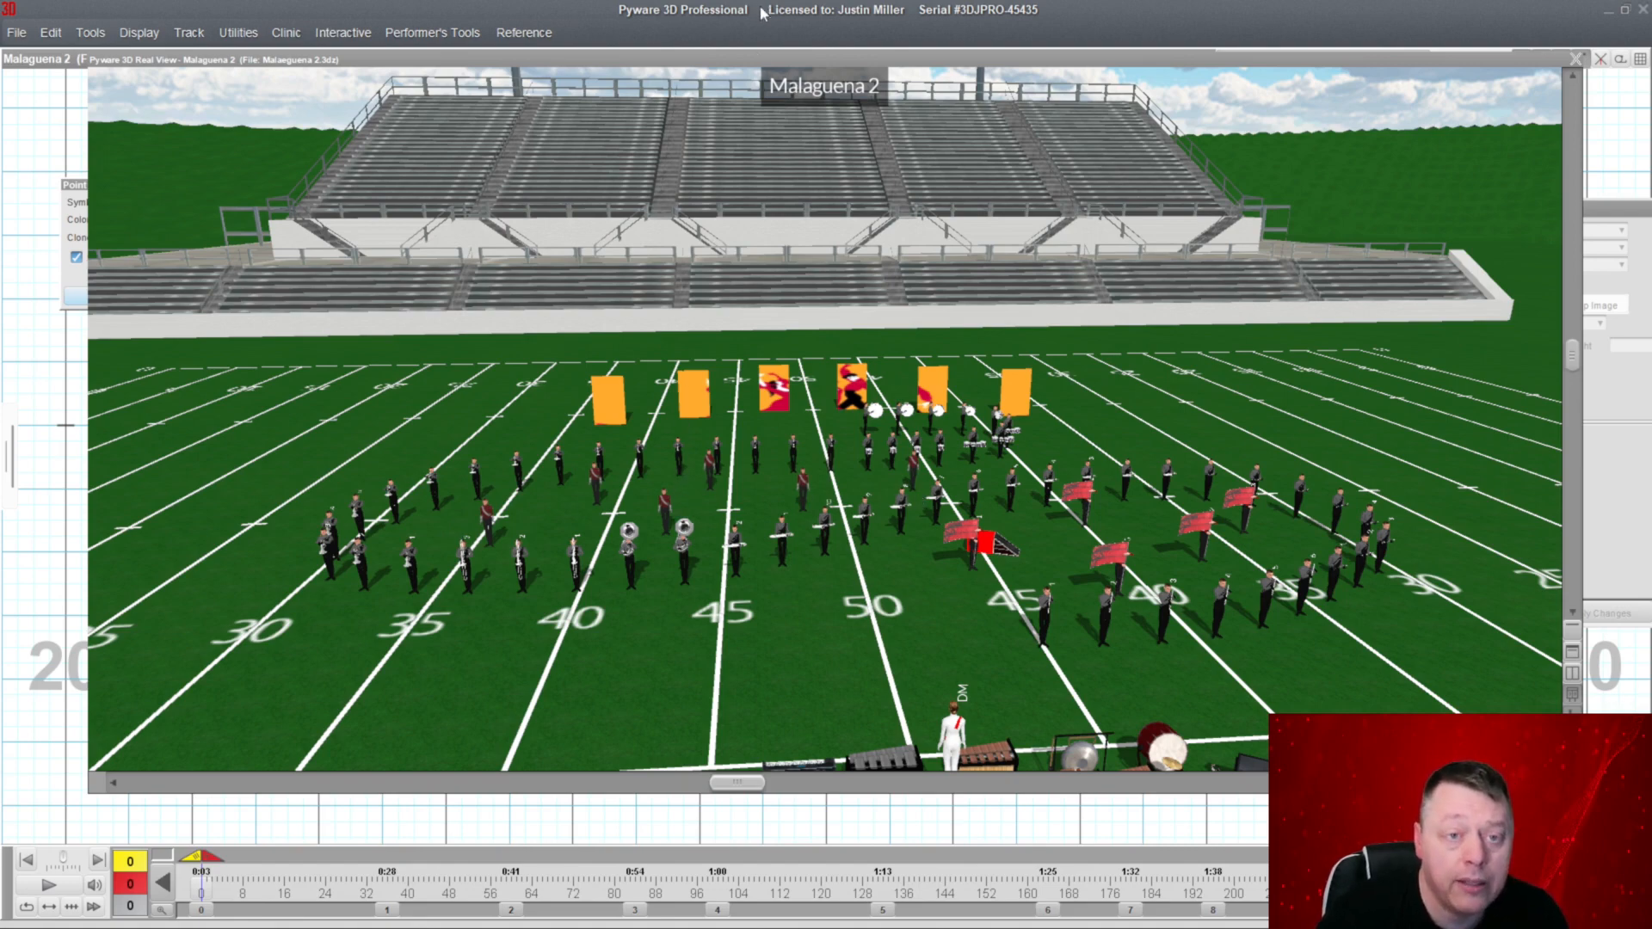
Accept the six new G positions and inspect the flag performers in 3D from a viewpoint centred on the 50-yard line.
left_click(752, 65)
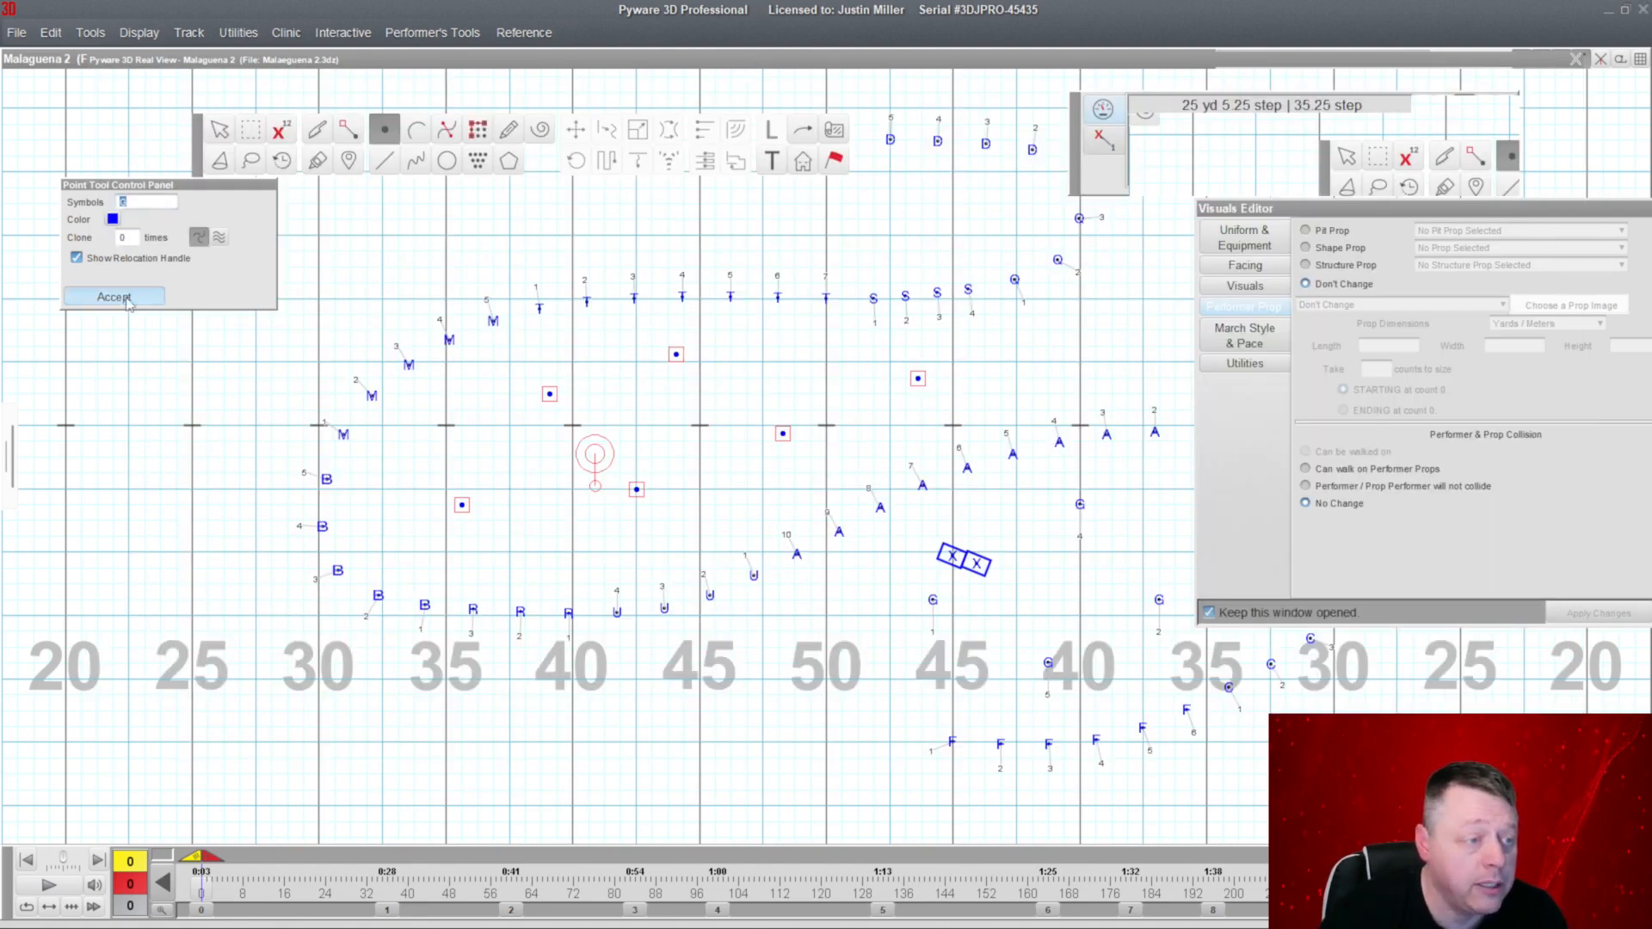
left_click(668, 60)
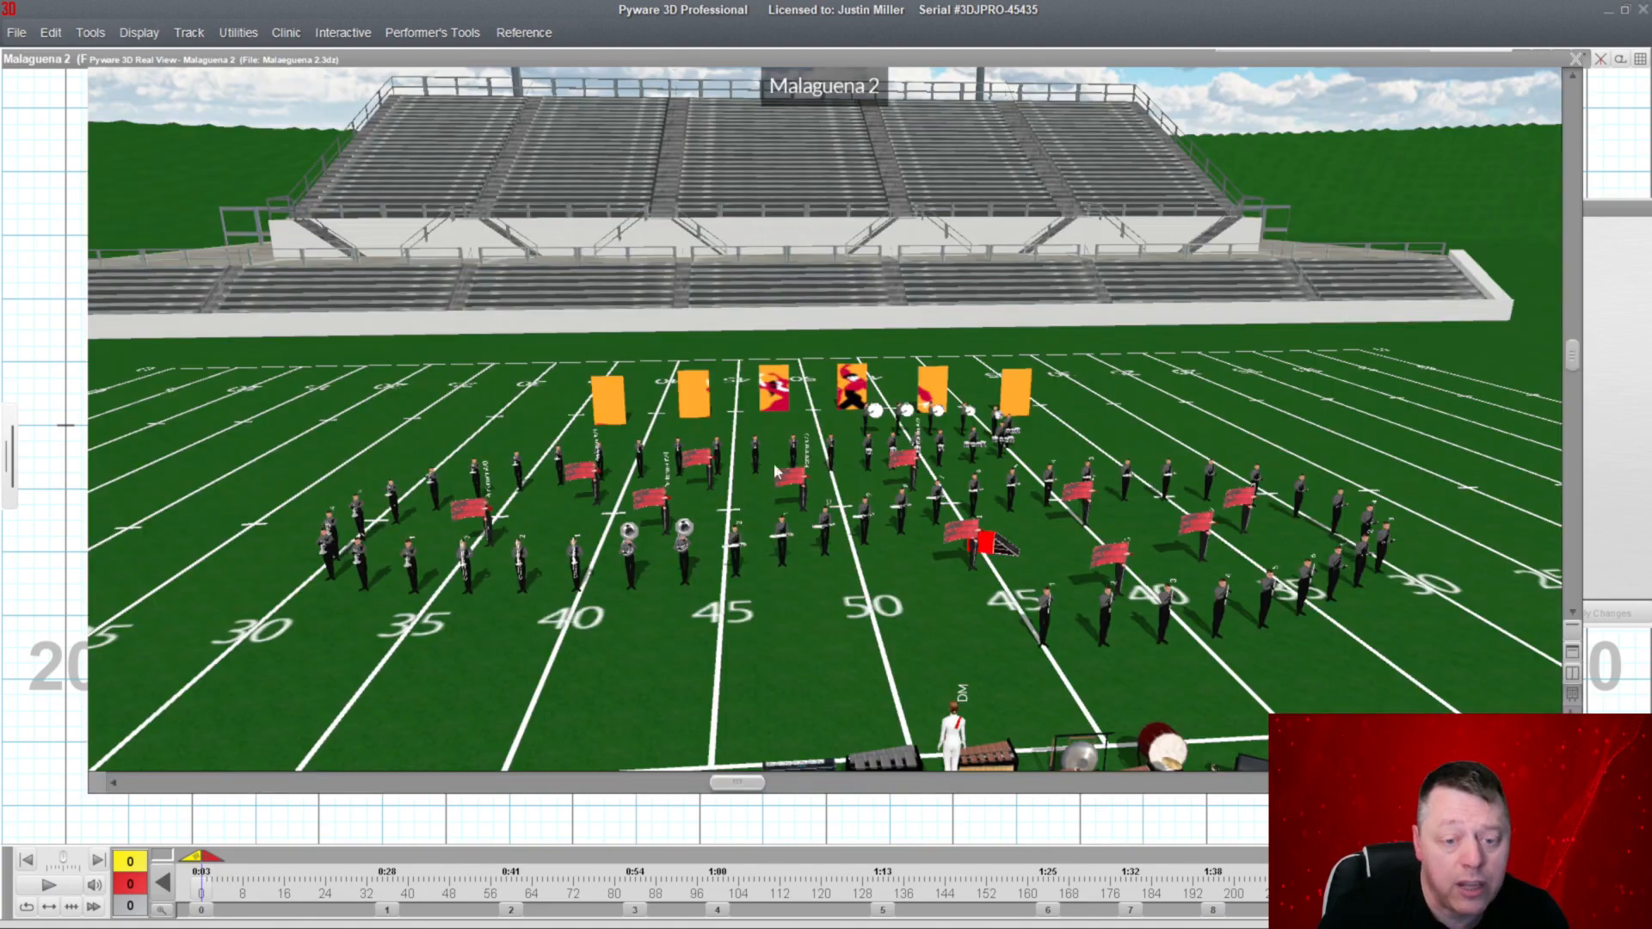
left_click_drag(815, 527, 758, 499)
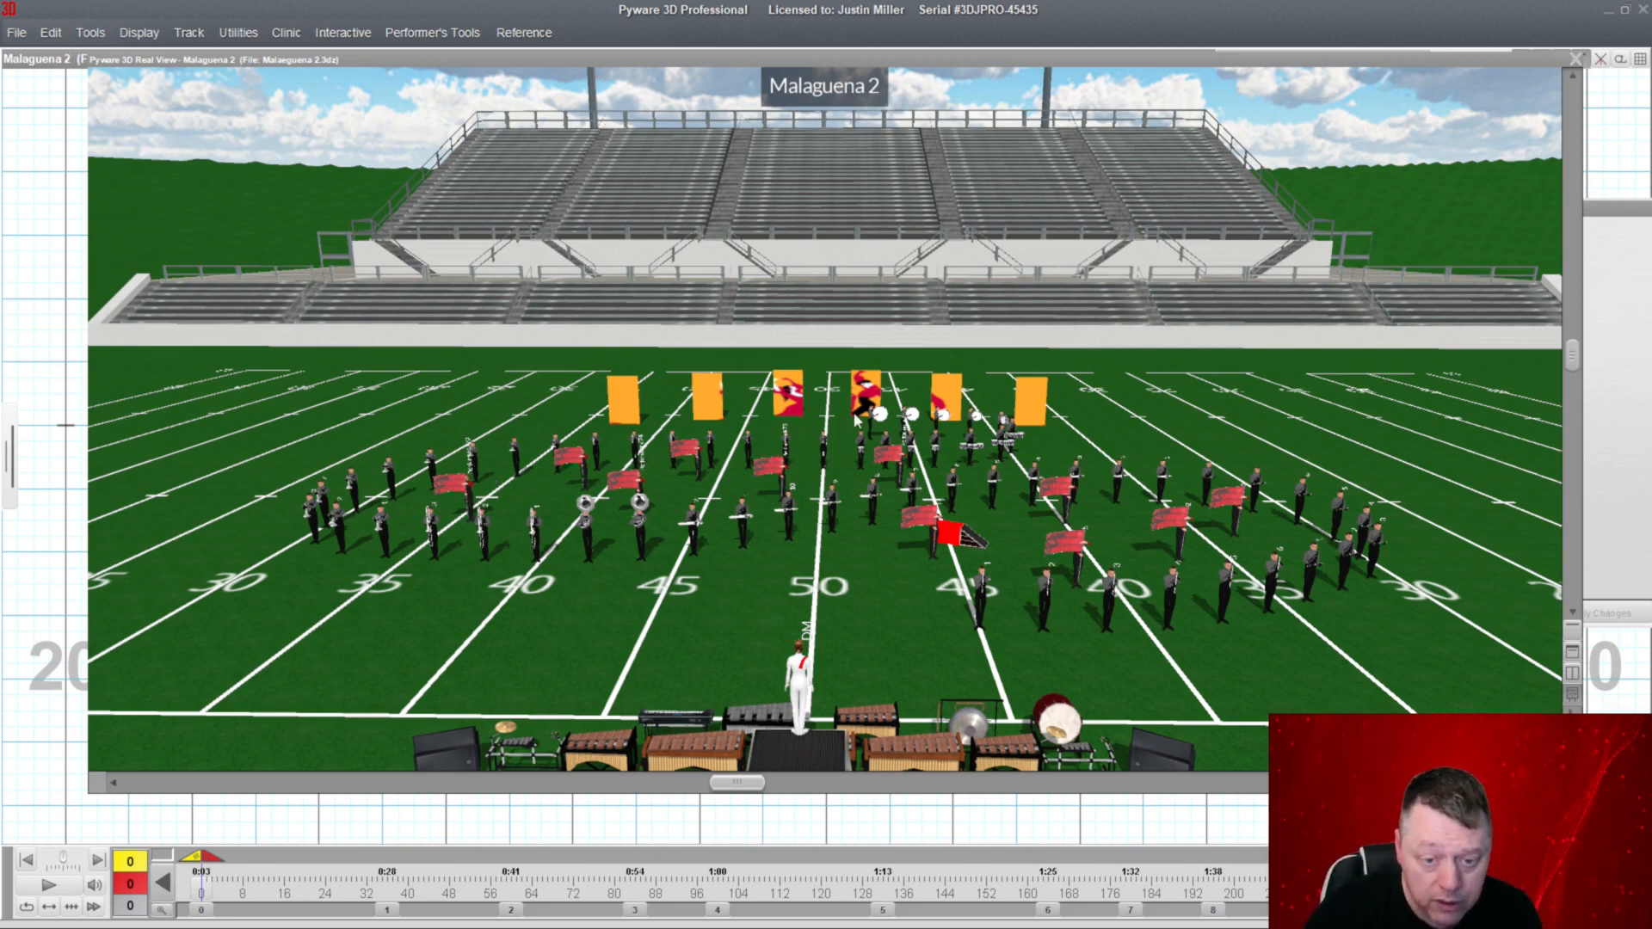
double_click(735, 57)
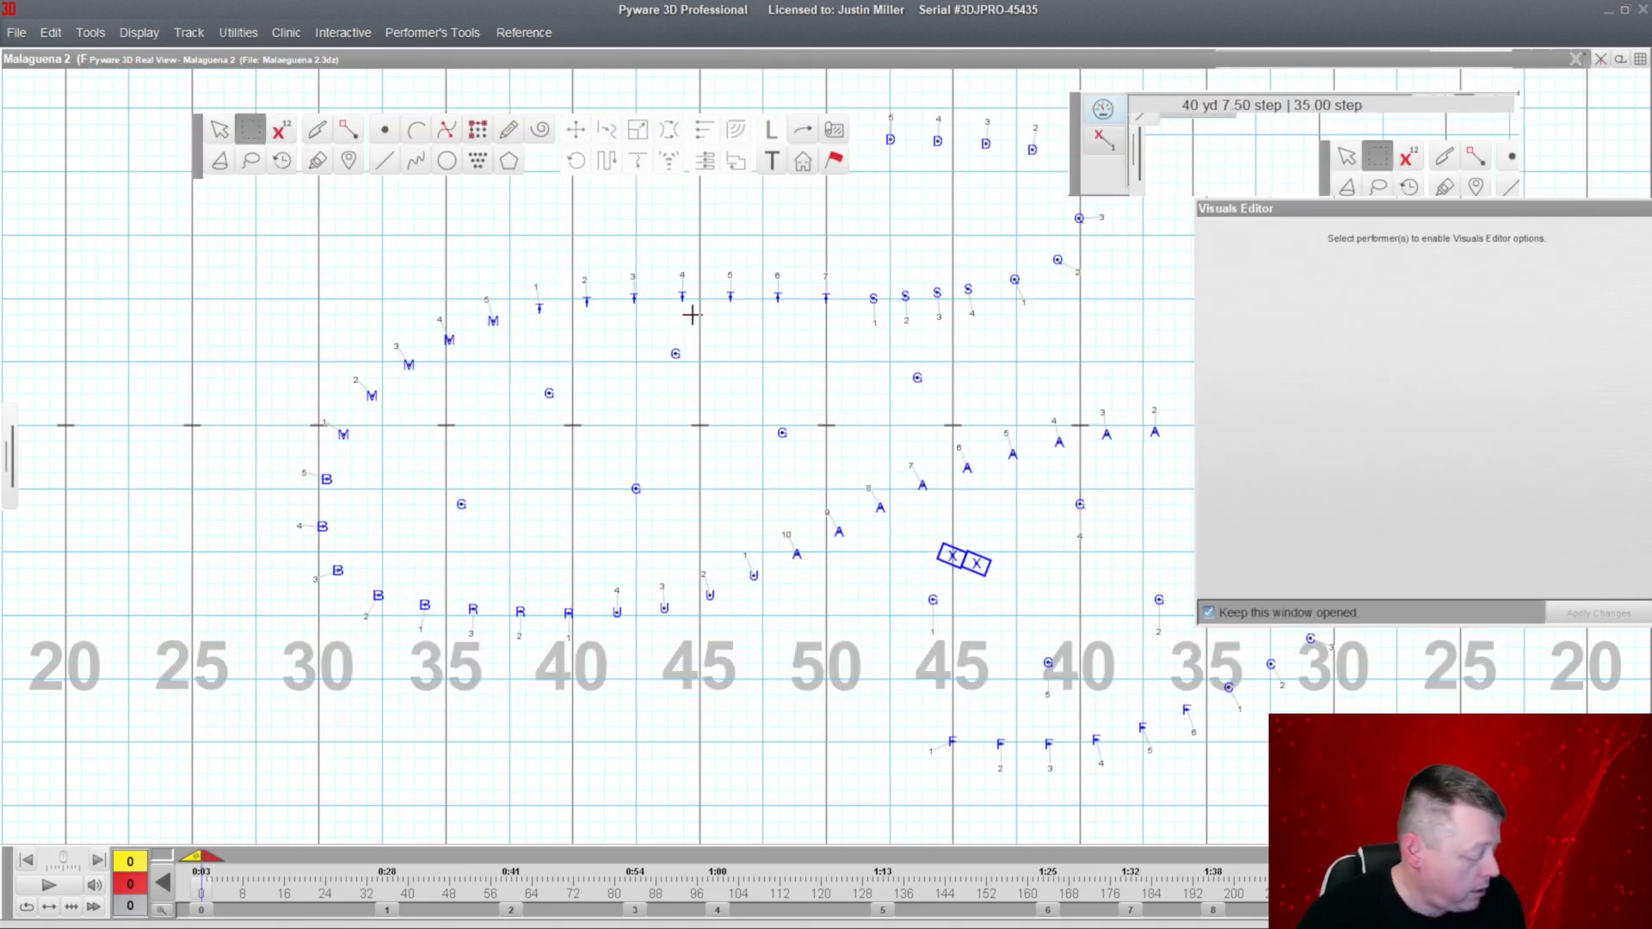
Draw a curve of positions at a 2-step interval behind the T line, from near the 50-yard line to between the 25 and 30.
scroll(696, 319, "down", 3)
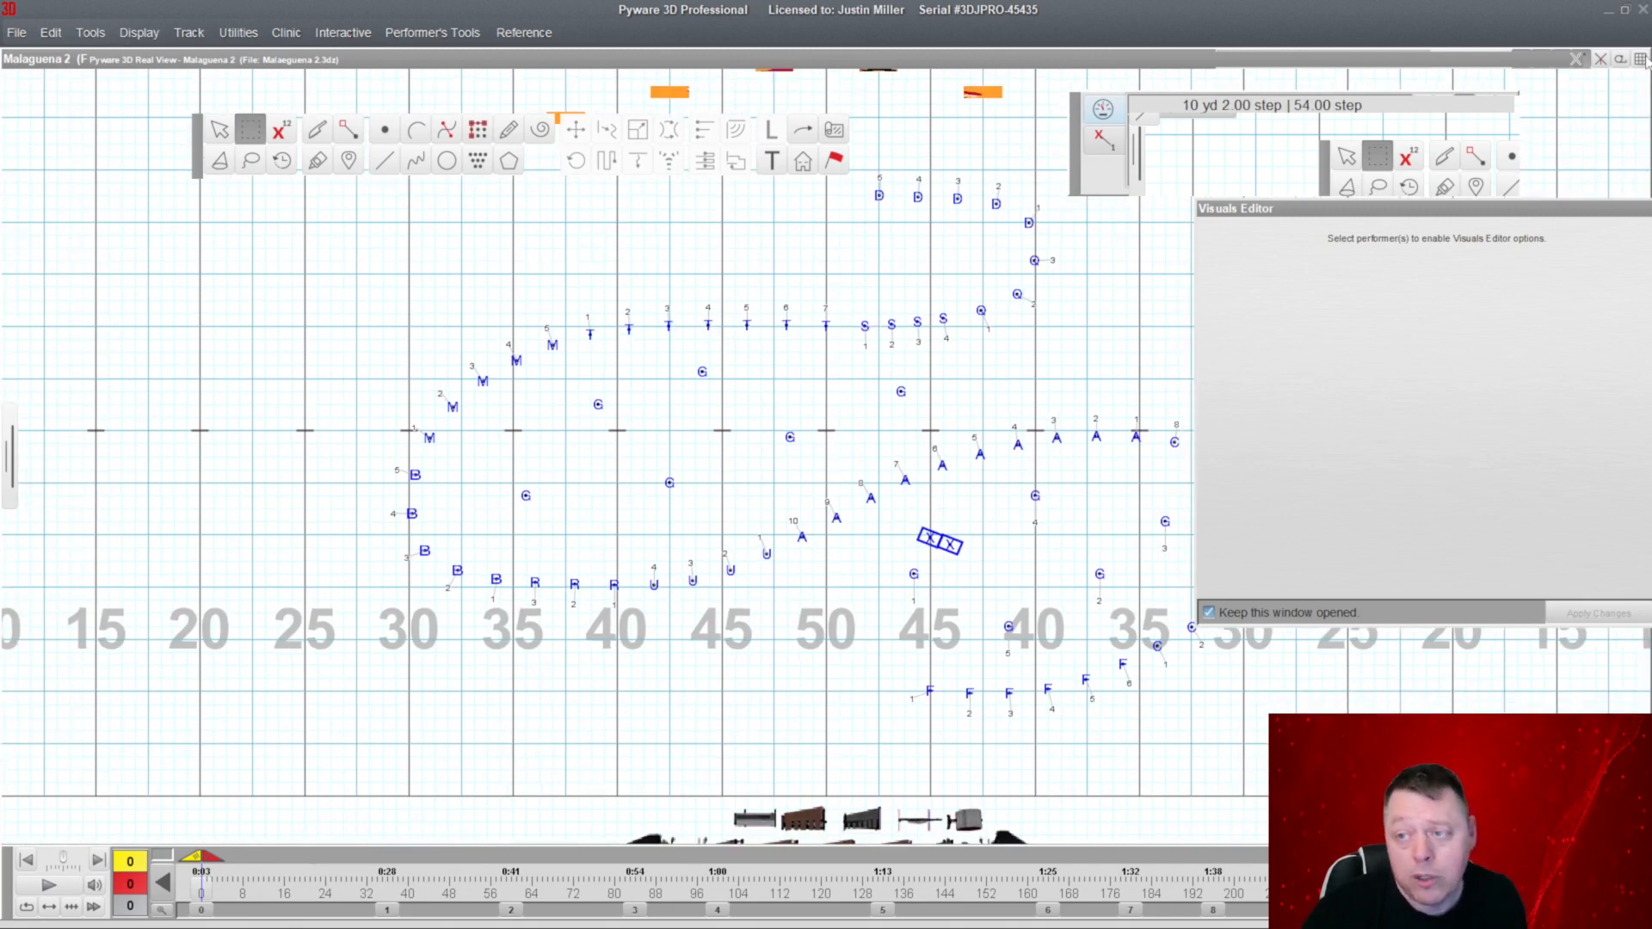
left_click(1646, 60)
left_click_drag(801, 313, 811, 438)
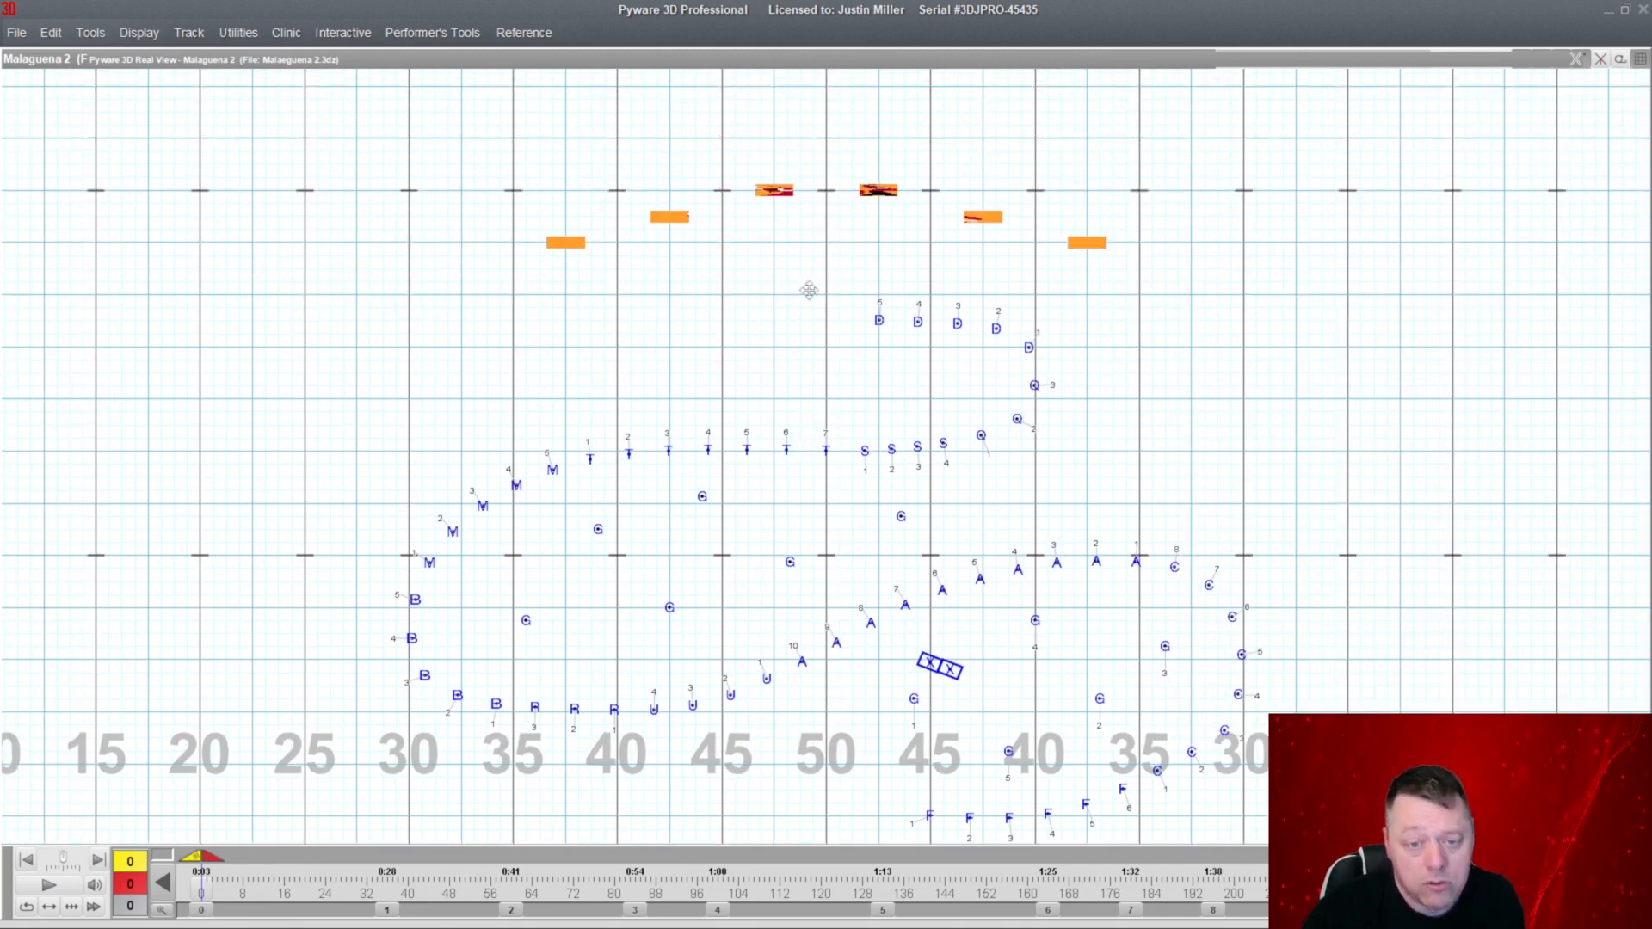
left_click(1642, 61)
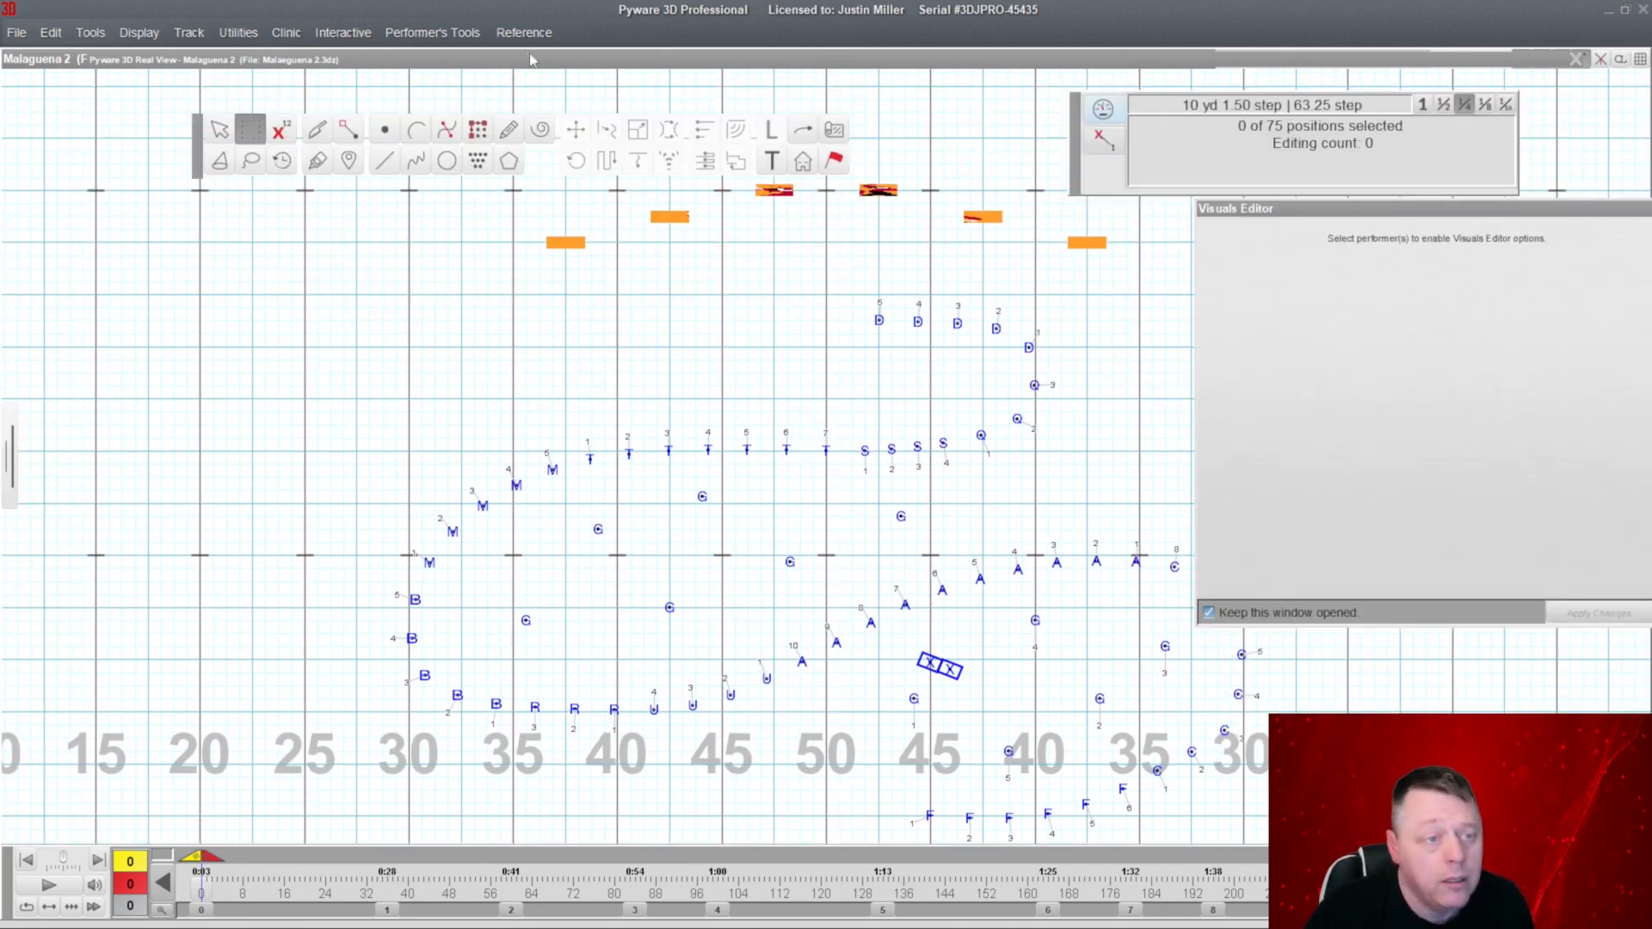
left_click(416, 162)
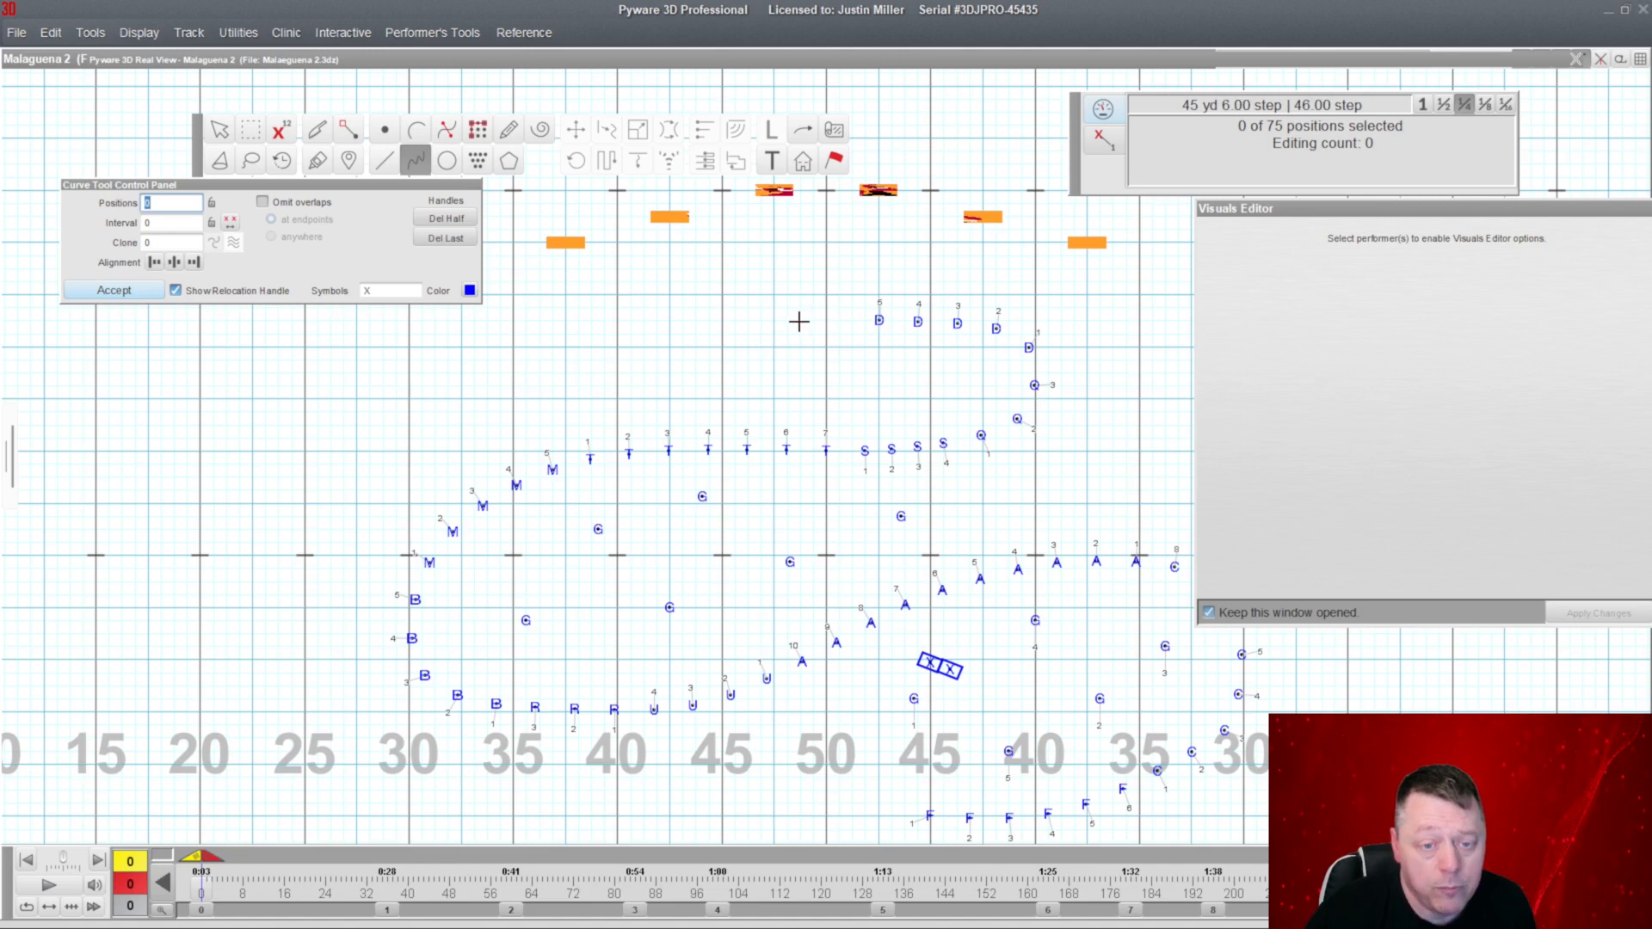
left_click(514, 321)
left_click(357, 373)
left_click_drag(358, 374, 358, 393)
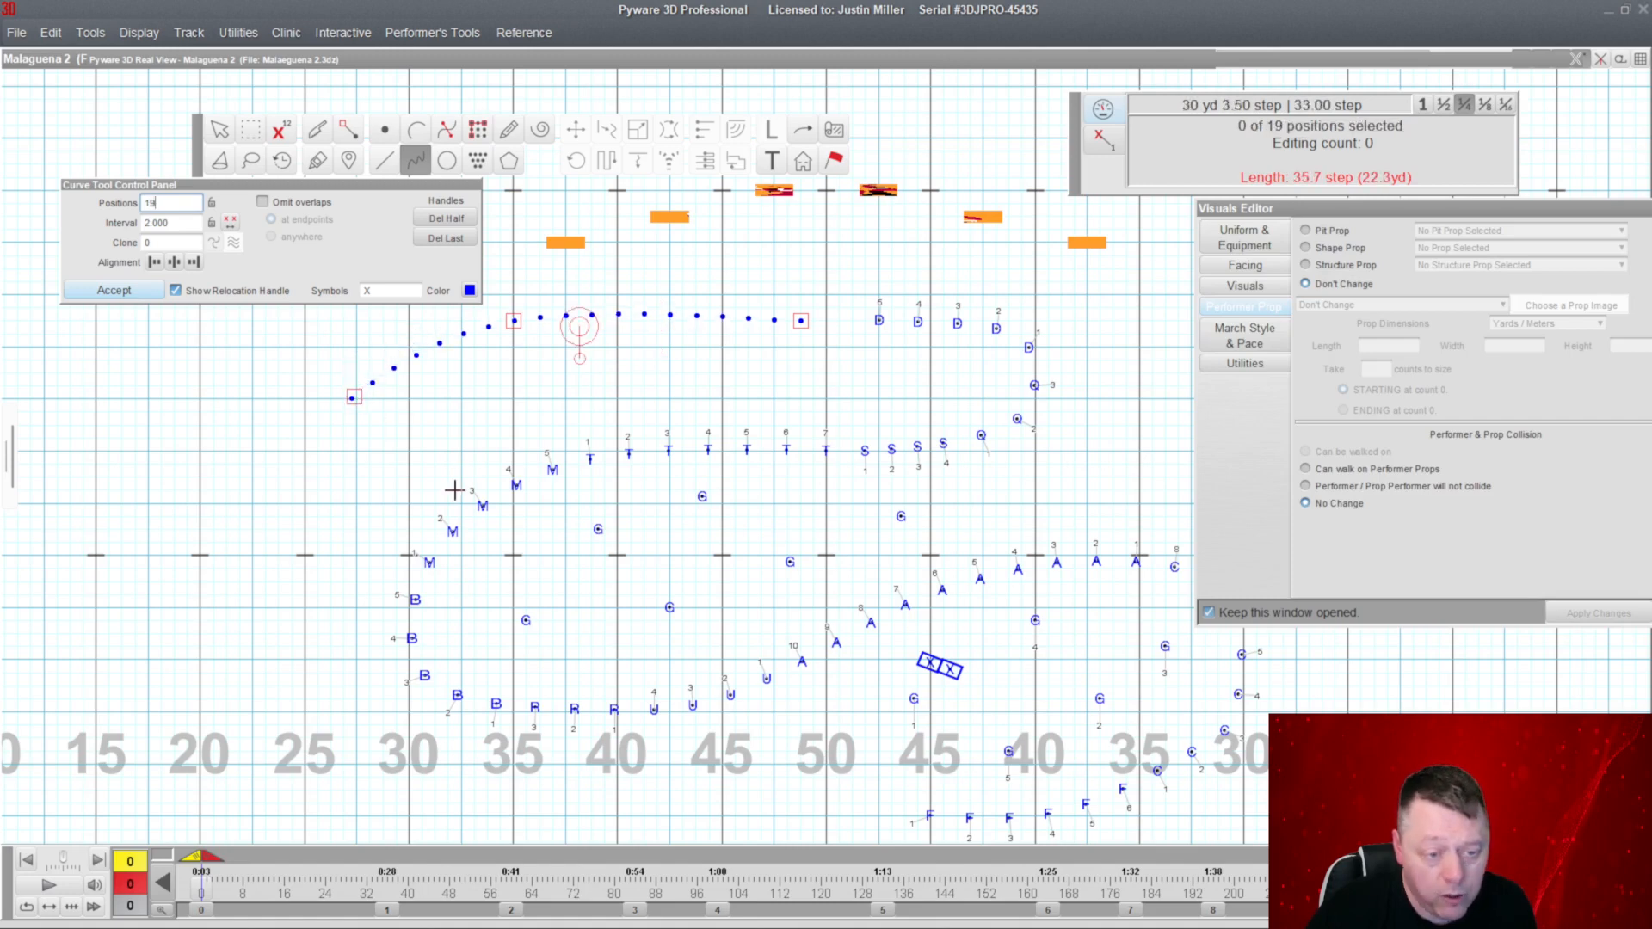
Reshape the rear curve with an added end handle between the 25 and 30 so it bends smoothly downfield, checking in 3D.
left_click_drag(514, 321, 519, 334)
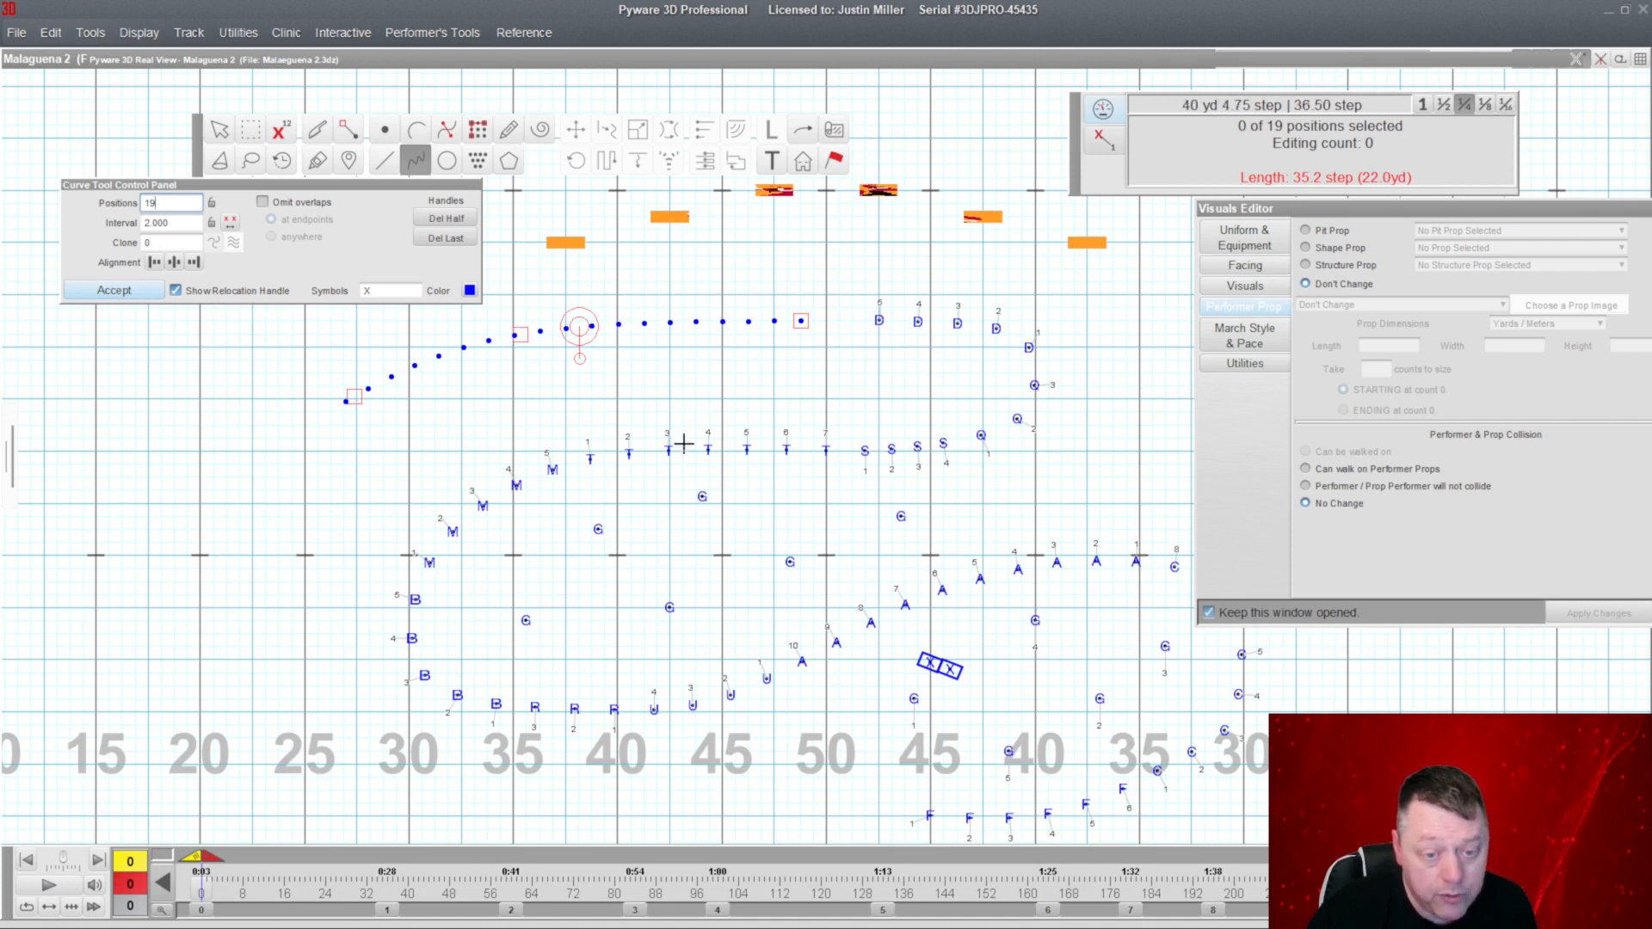
left_click_drag(522, 334, 621, 324)
left_click_drag(362, 388, 514, 346)
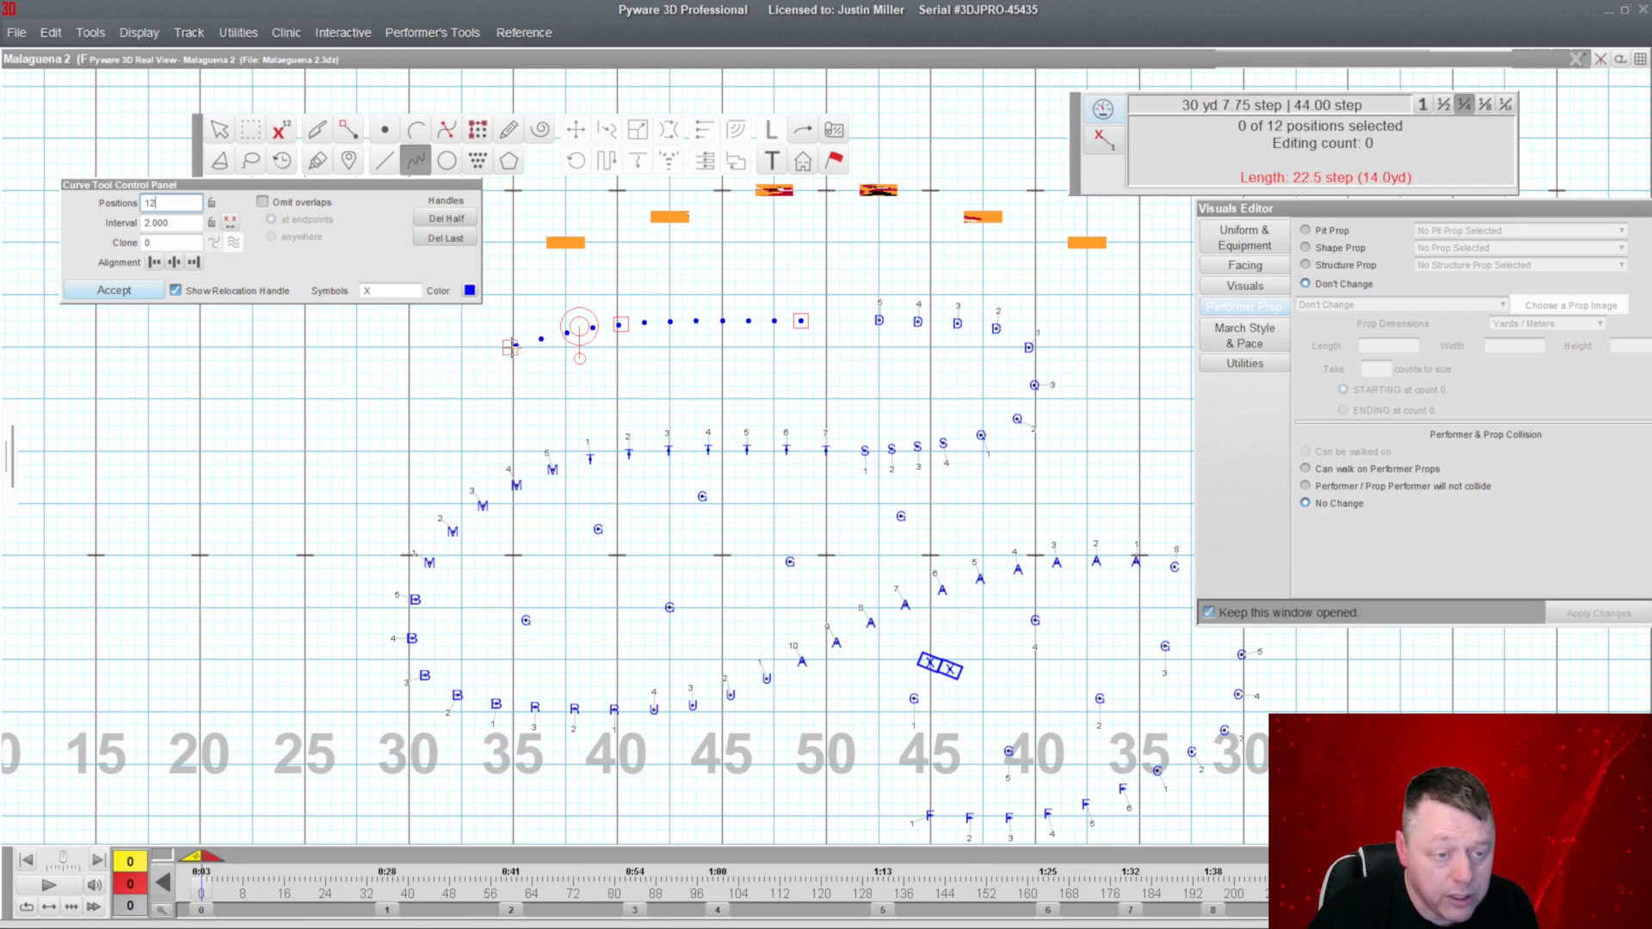
left_click(355, 425)
left_click_drag(514, 347, 447, 365)
left_click_drag(620, 324, 606, 323)
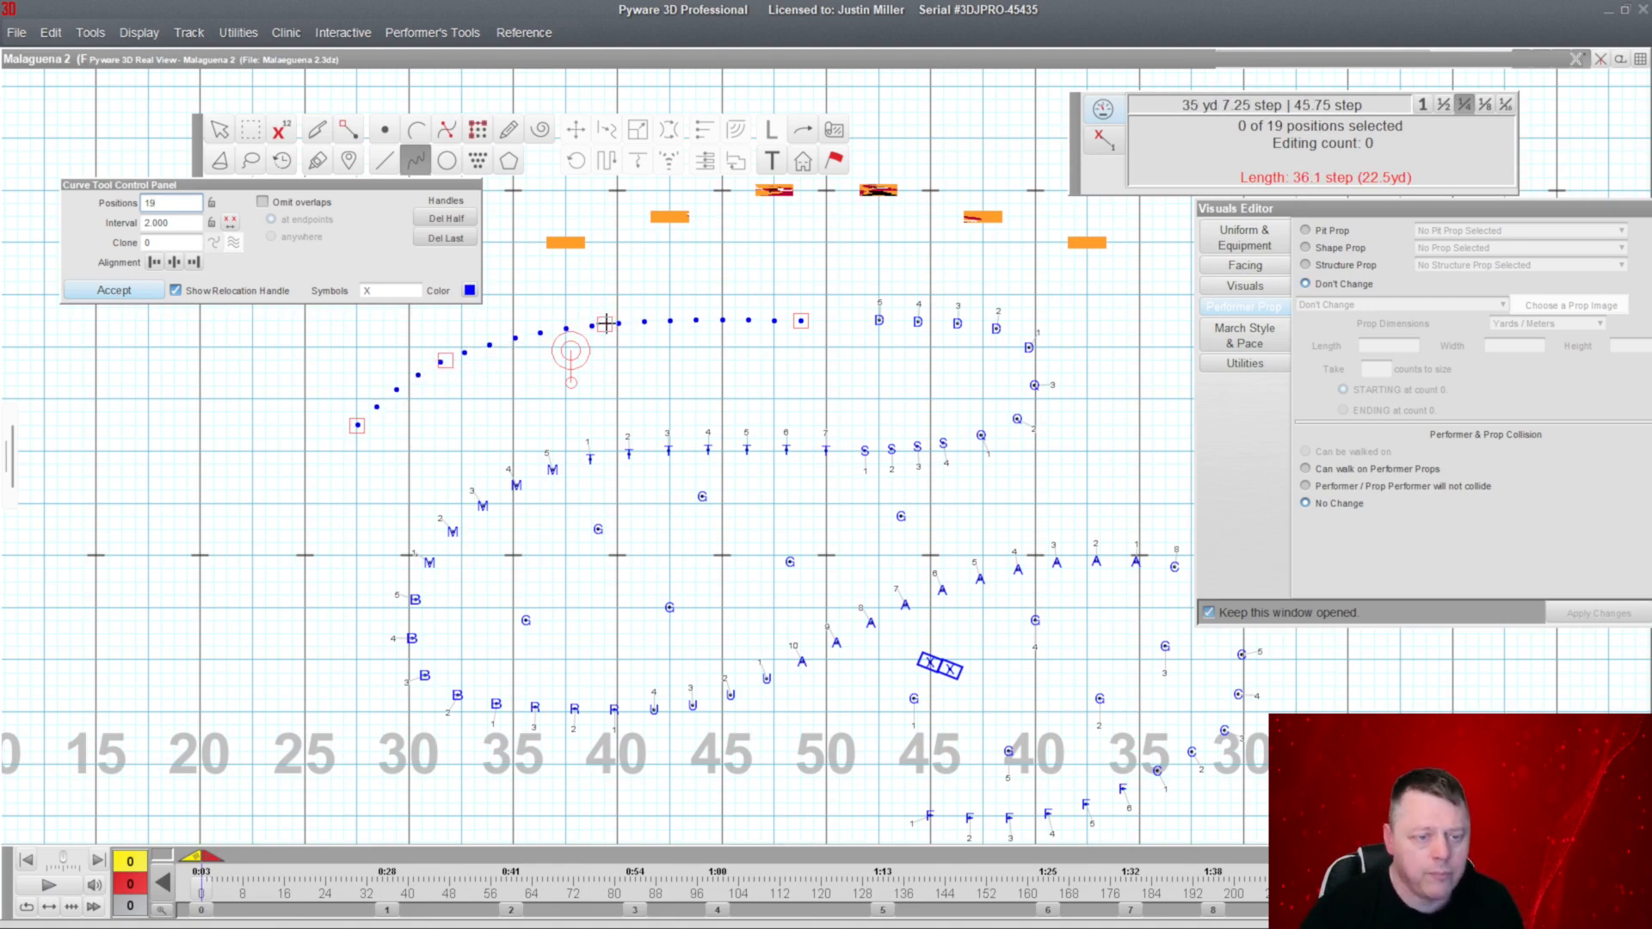
left_click(644, 57)
double_click(644, 57)
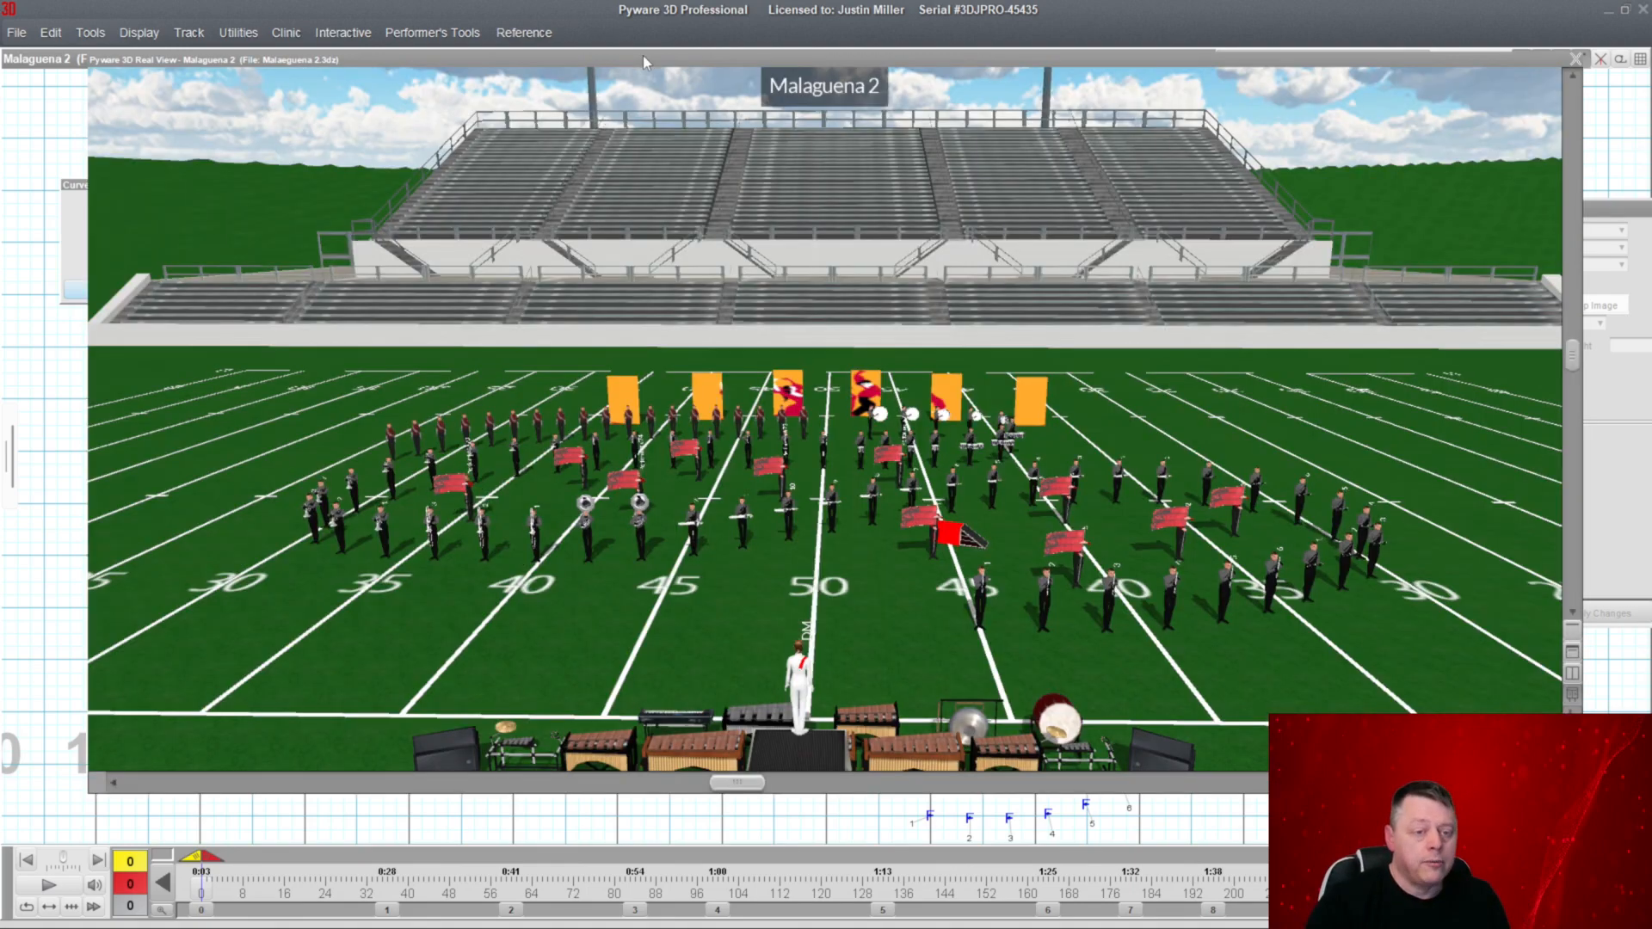
left_click_drag(684, 409, 667, 334)
left_click_drag(785, 484, 832, 184)
double_click(821, 60)
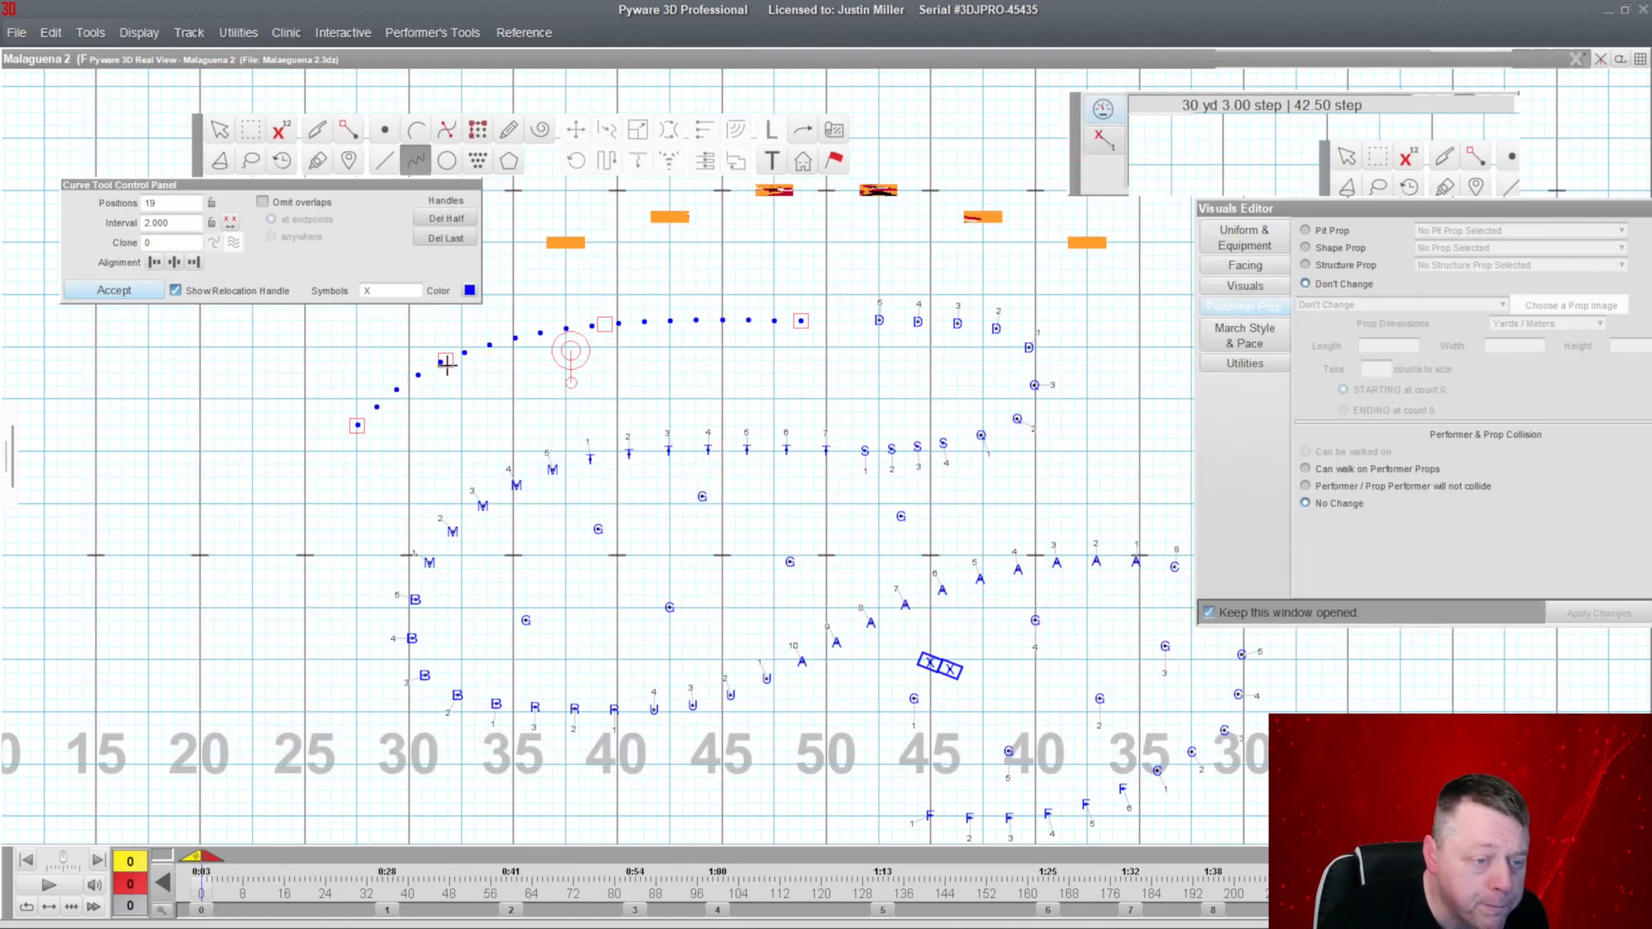
Set the rear curve to 6 positions and adjust its handles so it ends on the 30-yard line with a gentle bend.
double_click(180, 204)
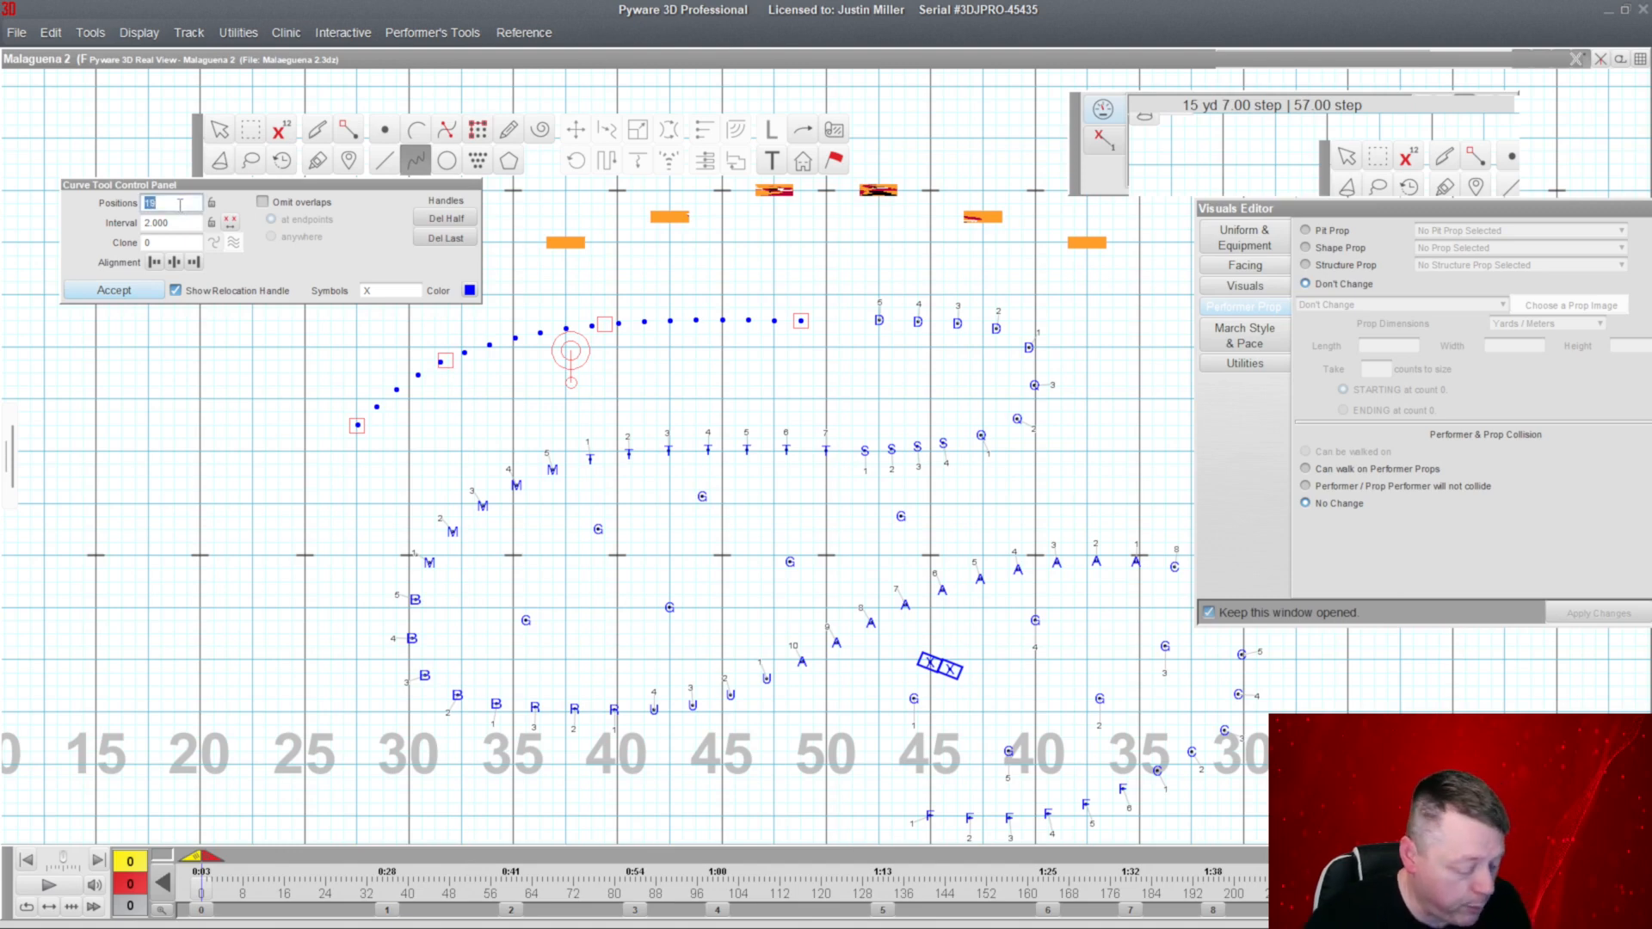
type("6")
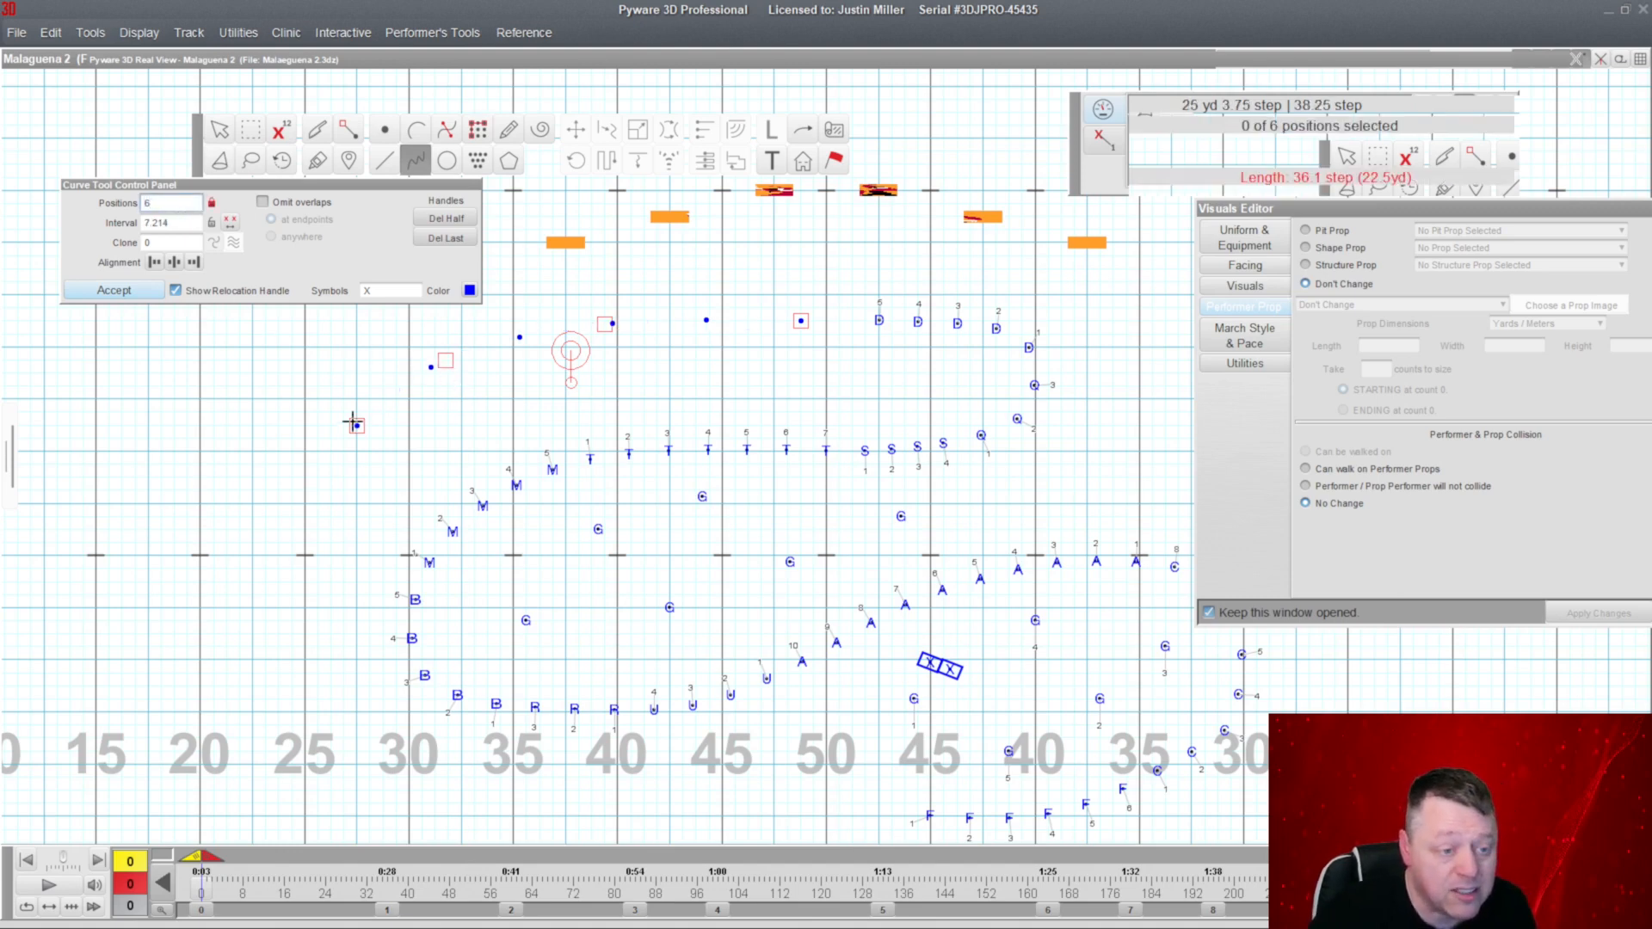
left_click_drag(361, 423, 501, 350)
left_click_drag(610, 327, 632, 323)
mouse_move(408, 398)
left_mouse_down()
mouse_move(438, 390)
mouse_move(410, 374)
left_mouse_up()
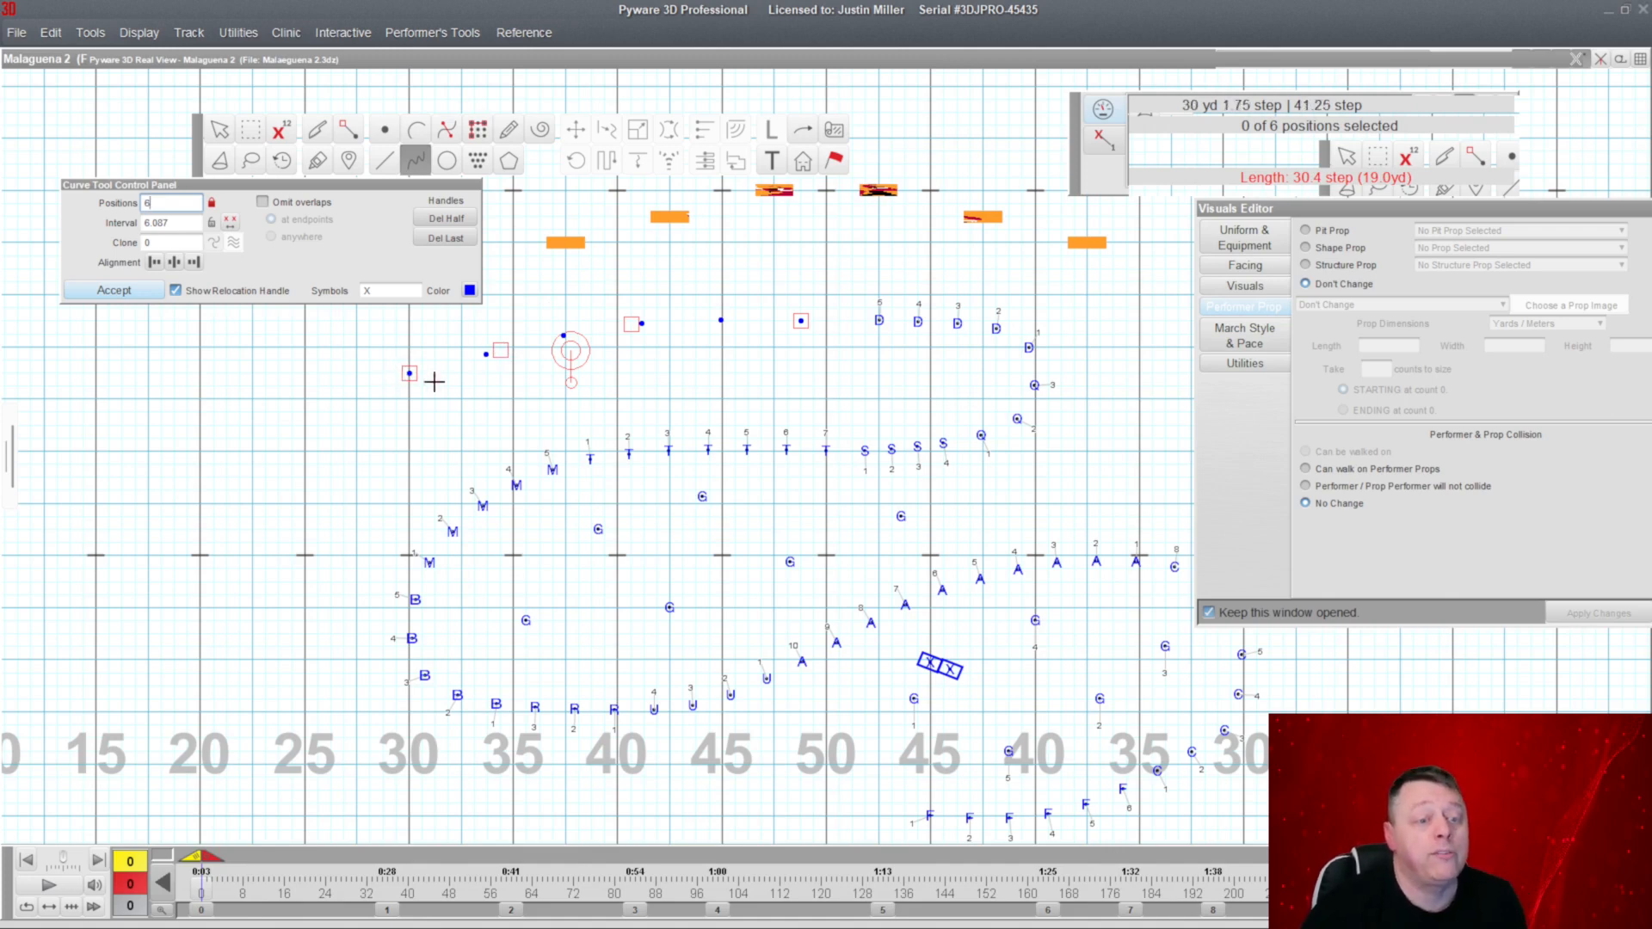
left_click_drag(500, 350, 497, 341)
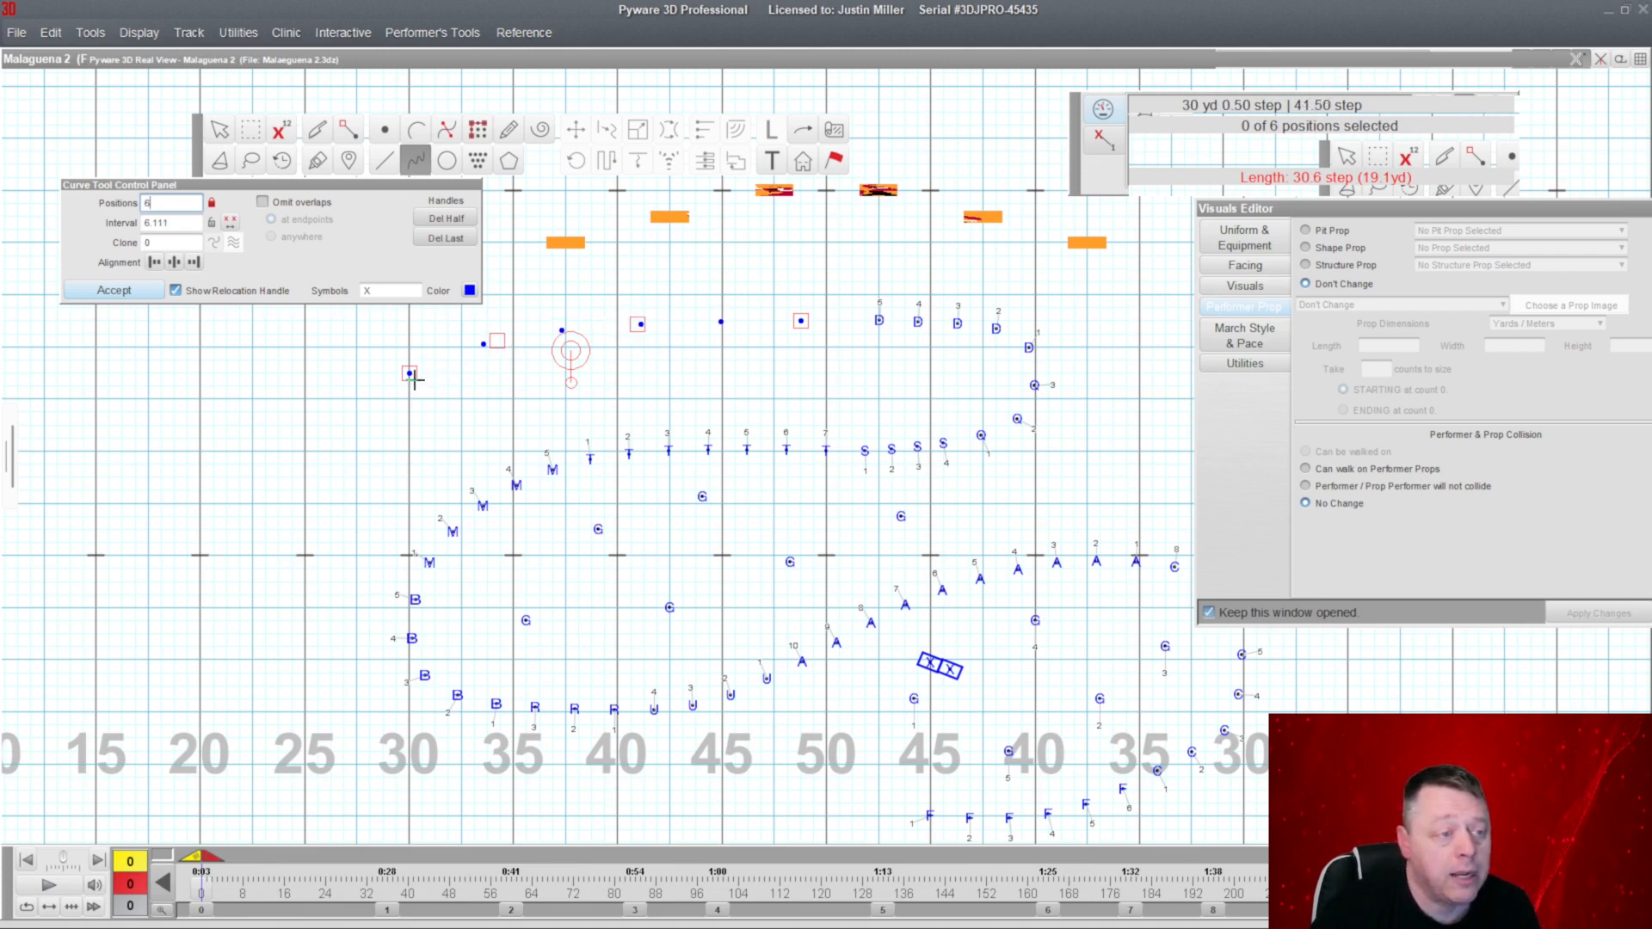
left_click_drag(410, 374, 422, 374)
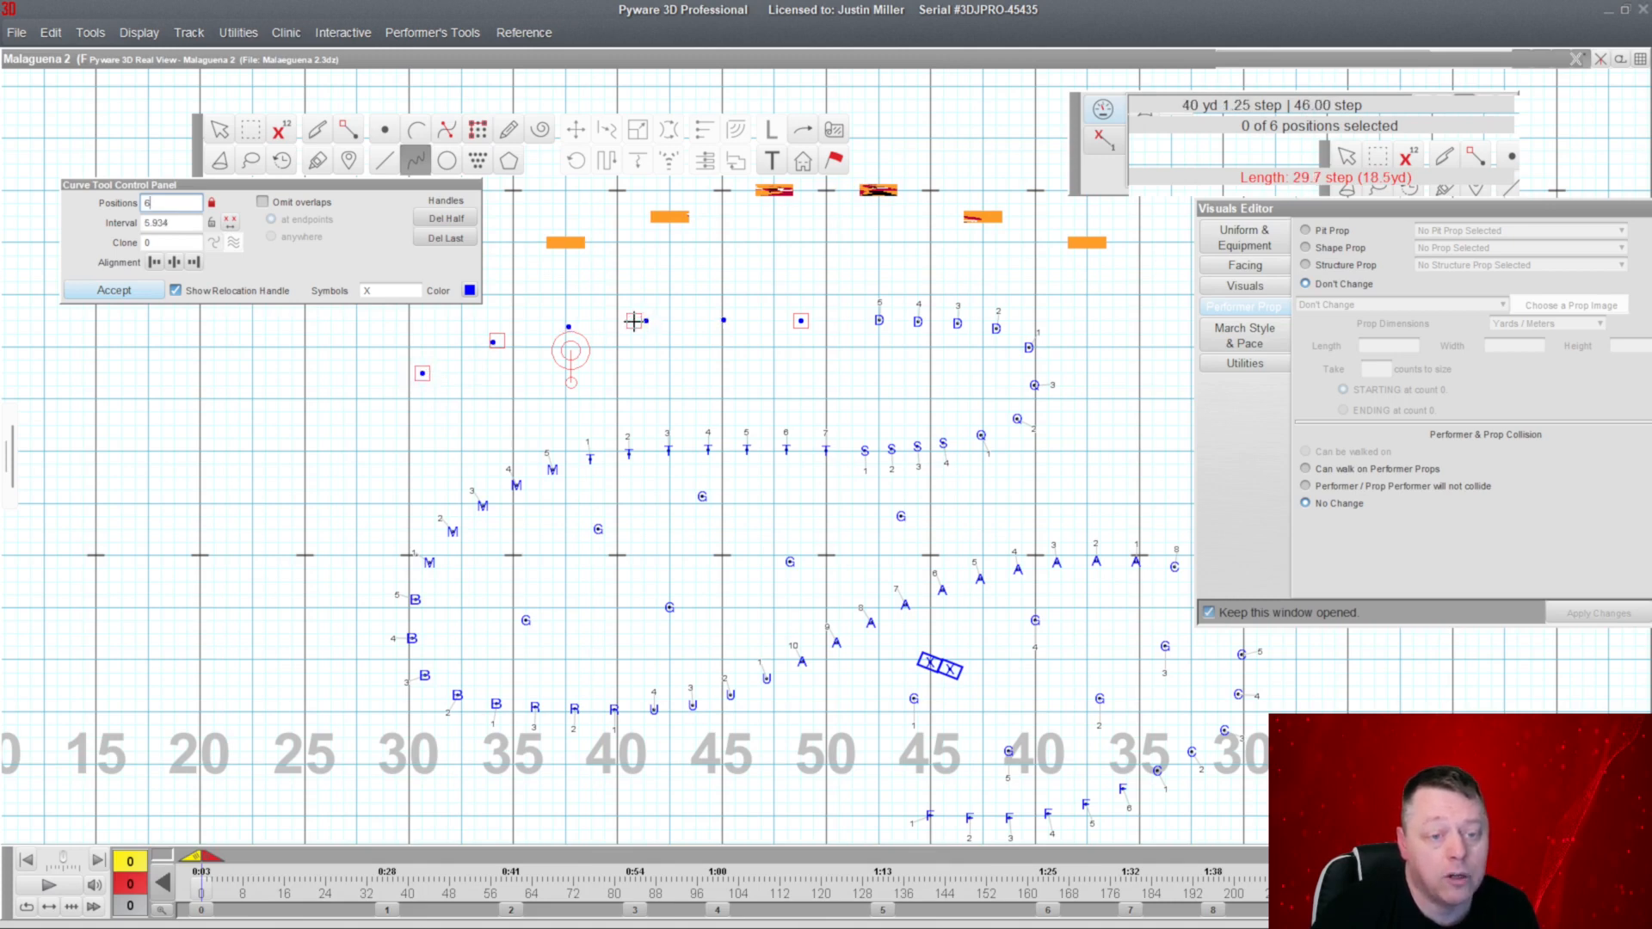
left_click_drag(498, 341, 409, 360)
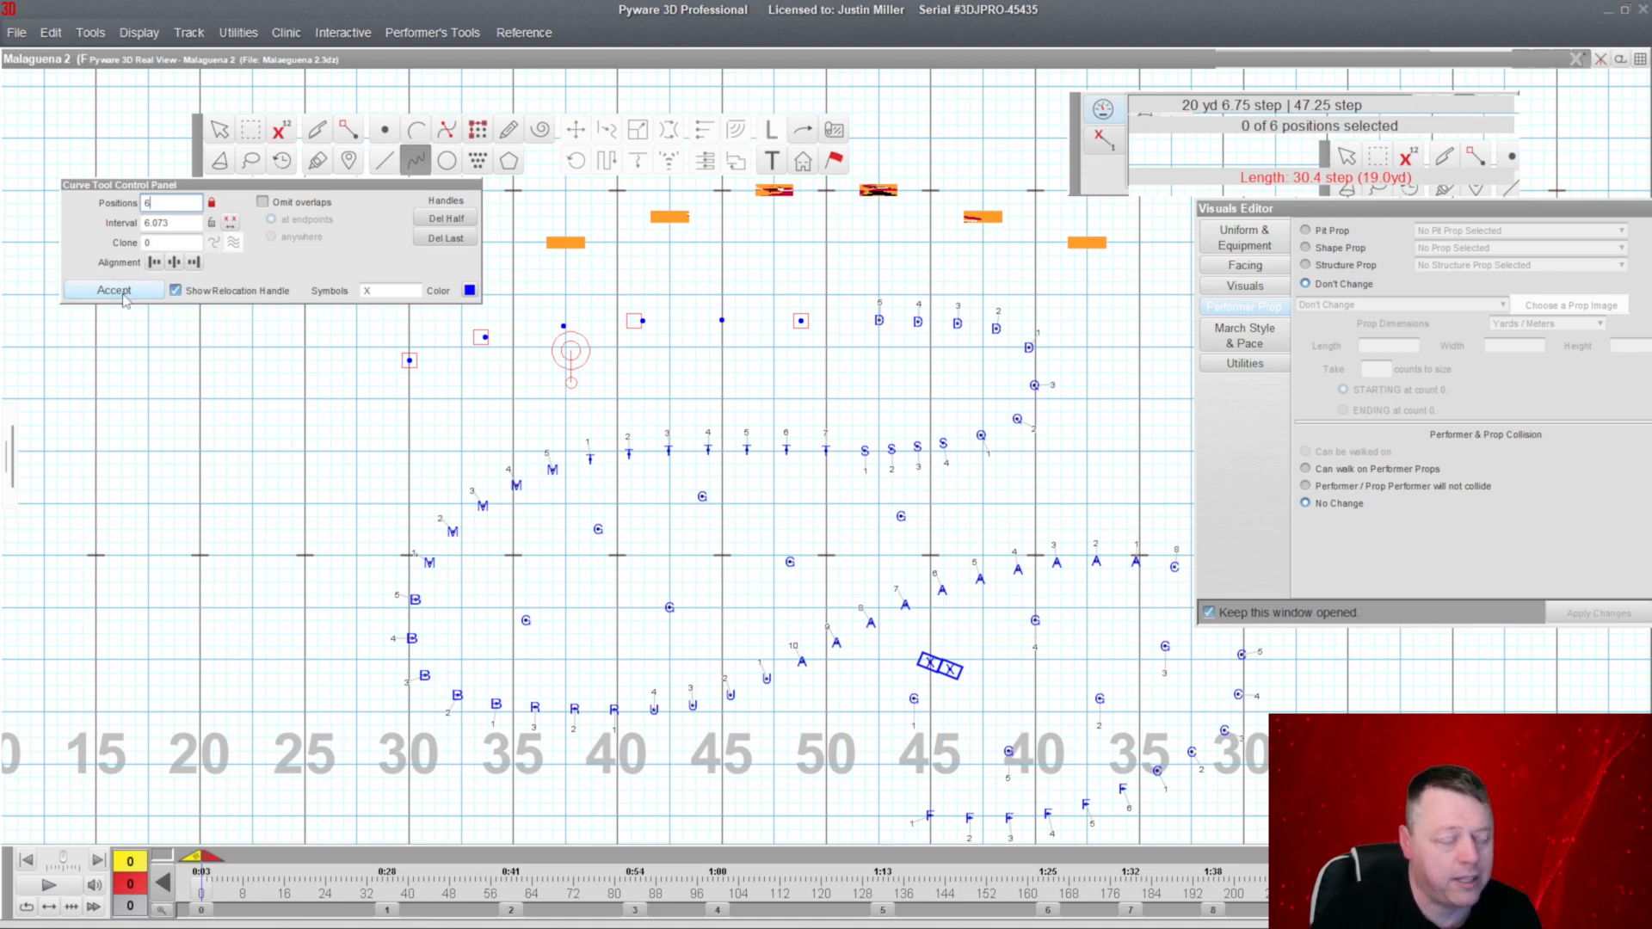
Check the six rear positions in 3D and accept the curve.
left_click(391, 60)
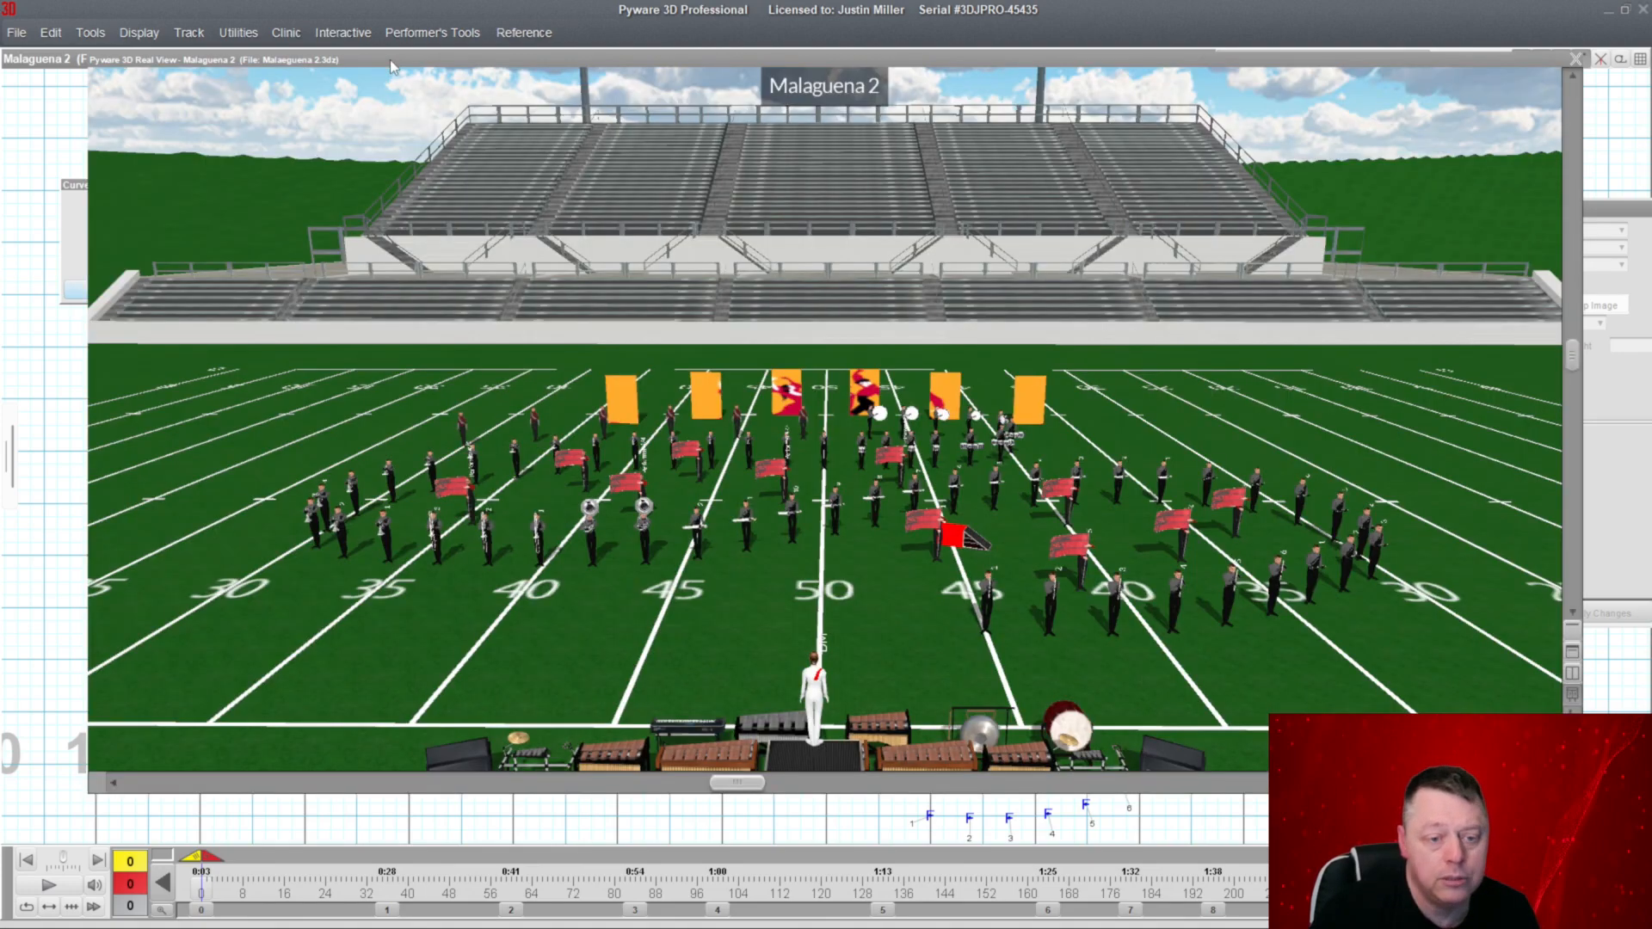
double_click(496, 60)
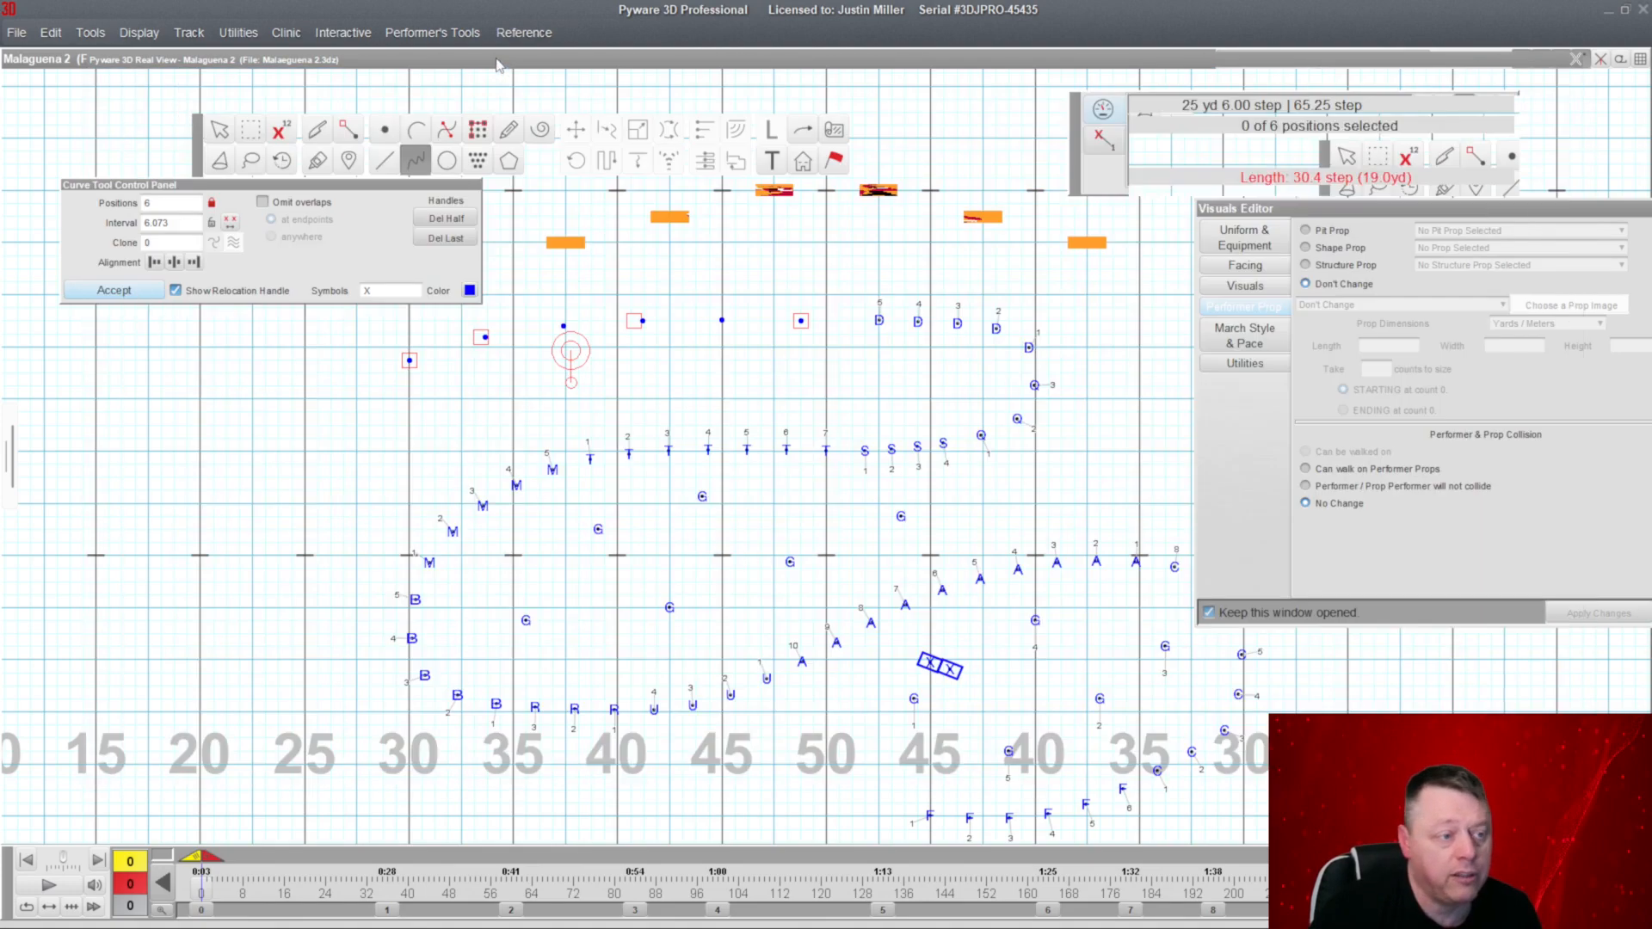
left_click(125, 286)
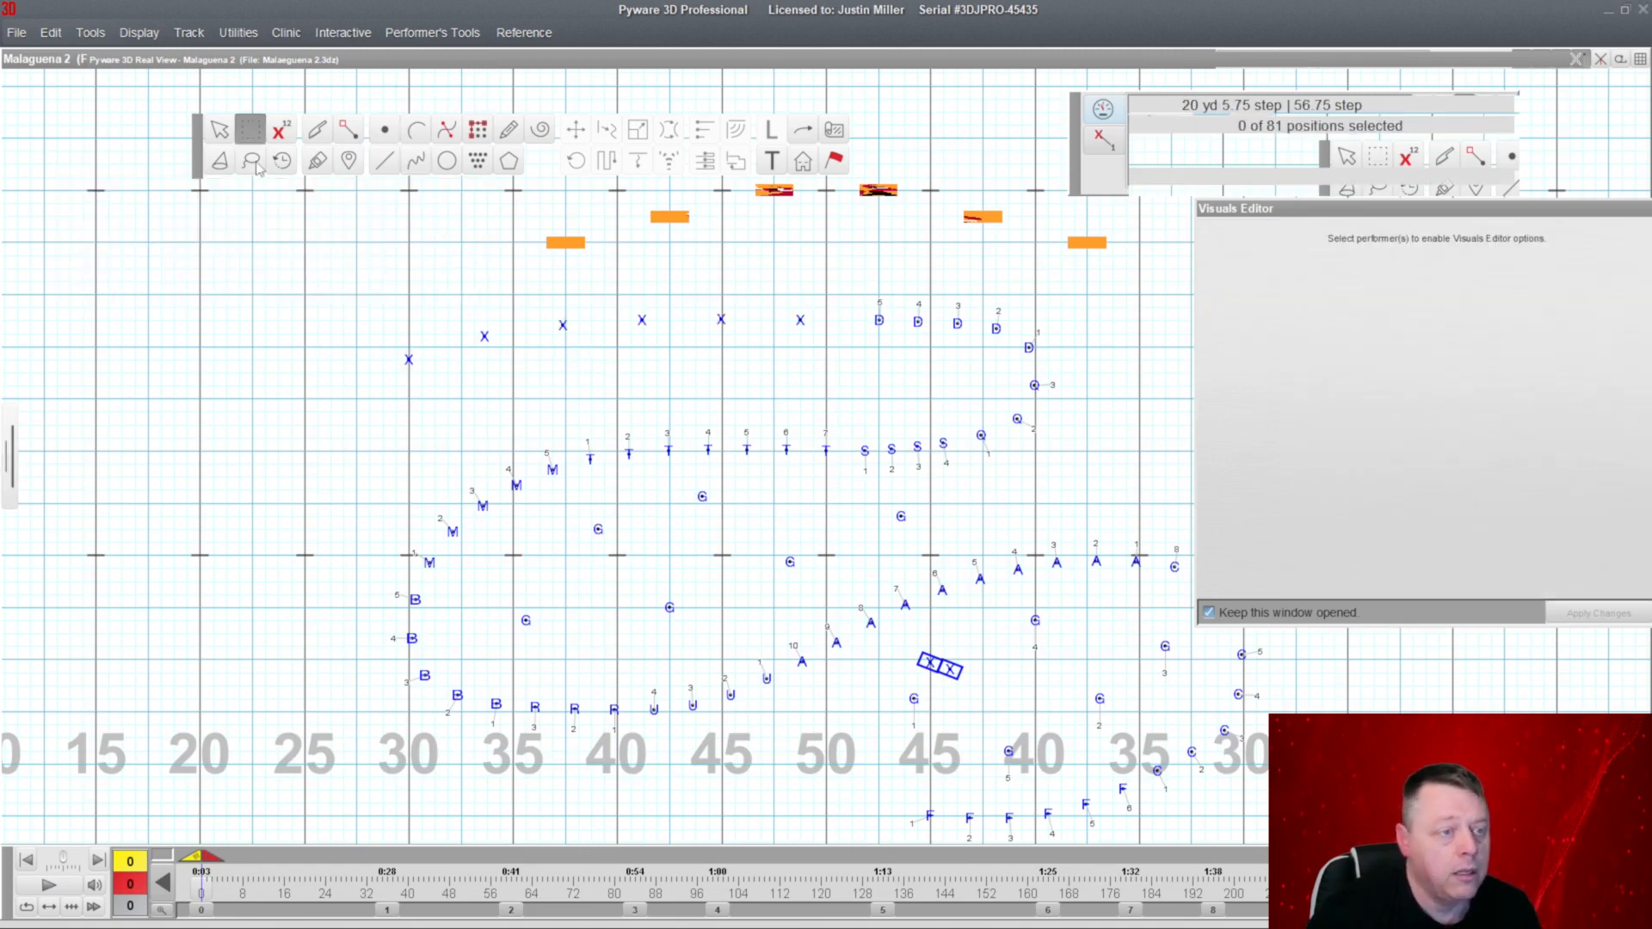
Lasso the six G performers inside the curve and number them in sequence up to 12.
left_click(250, 160)
mouse_move(942, 527)
left_mouse_down()
mouse_move(786, 465)
mouse_move(503, 564)
mouse_move(787, 637)
mouse_move(981, 512)
left_mouse_up()
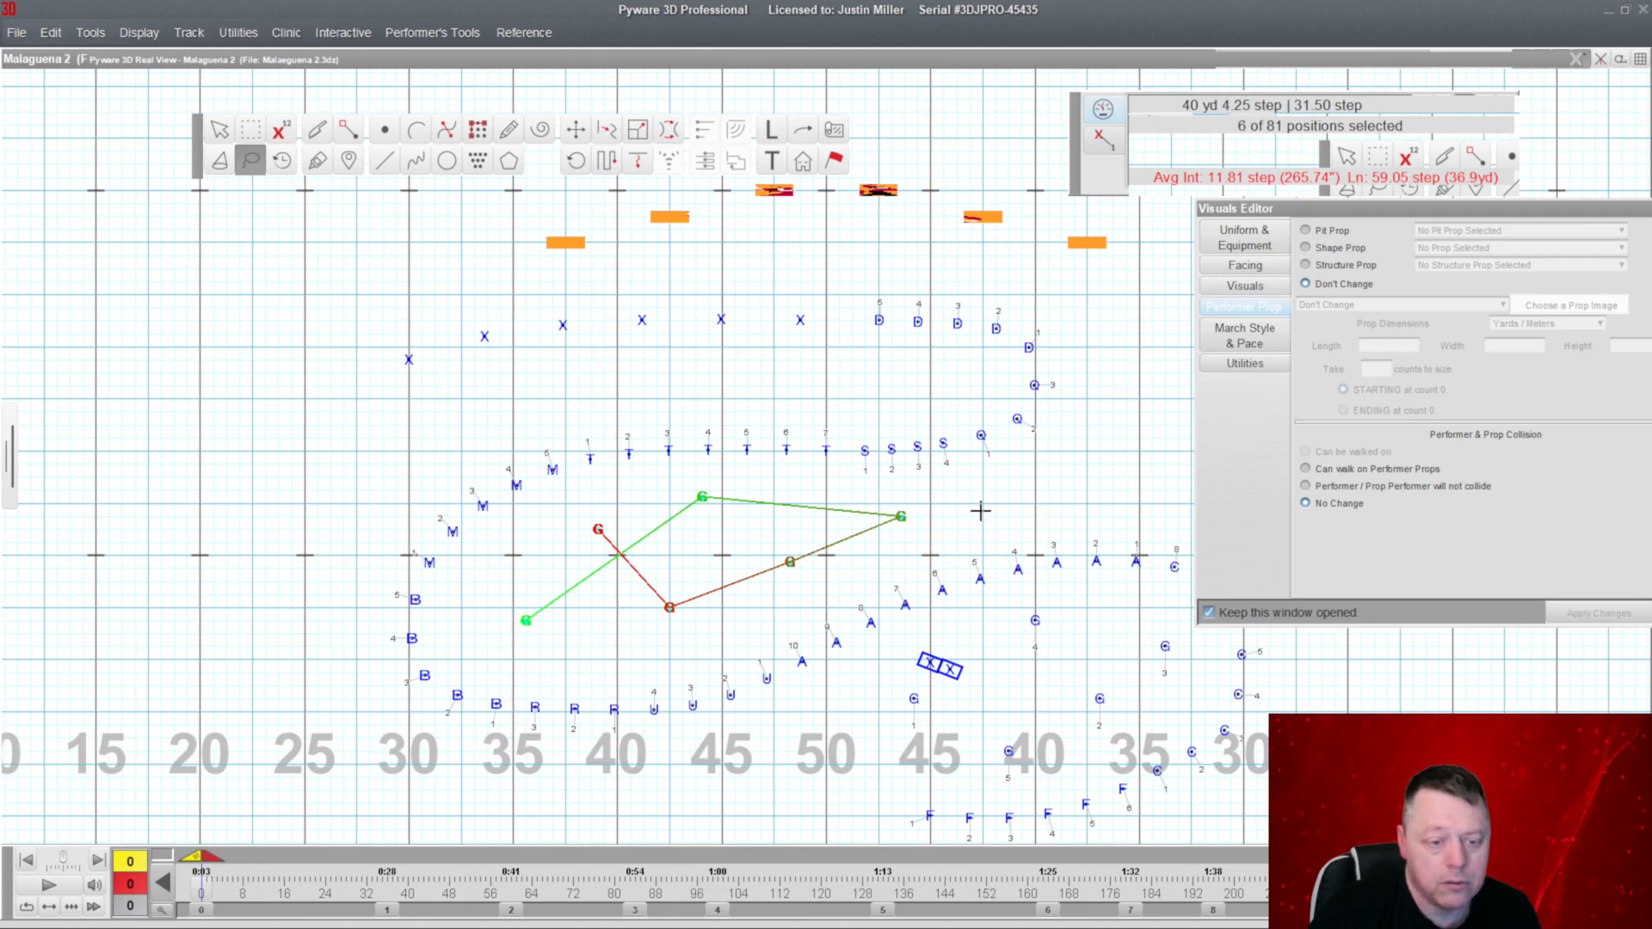
left_click(771, 130)
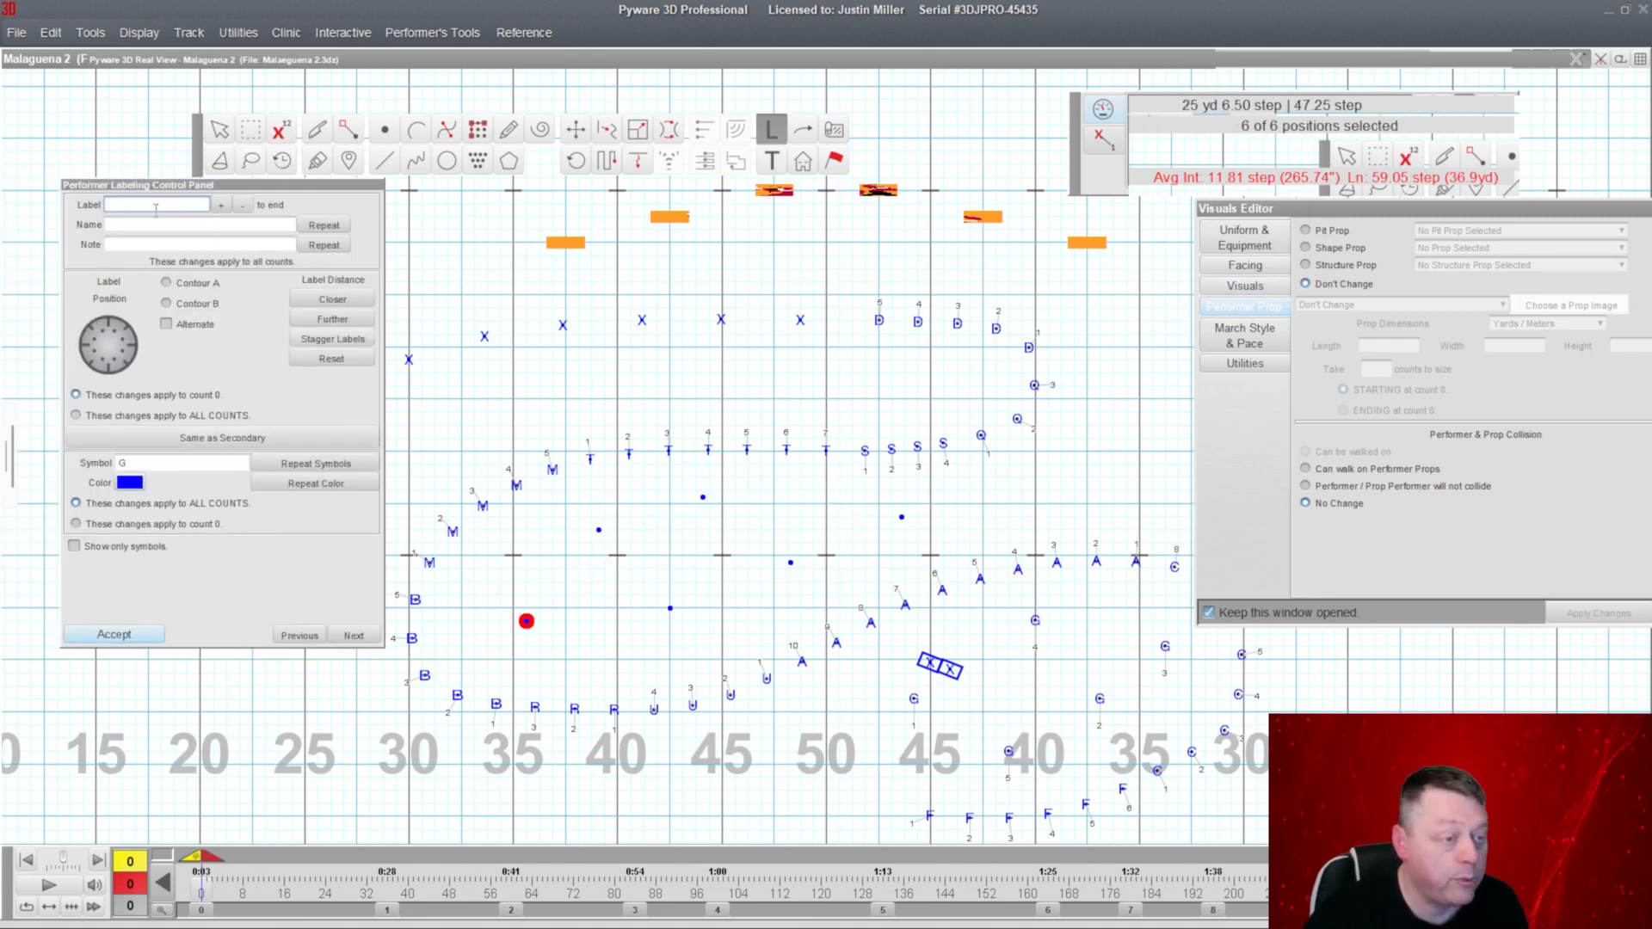
left_click(222, 206)
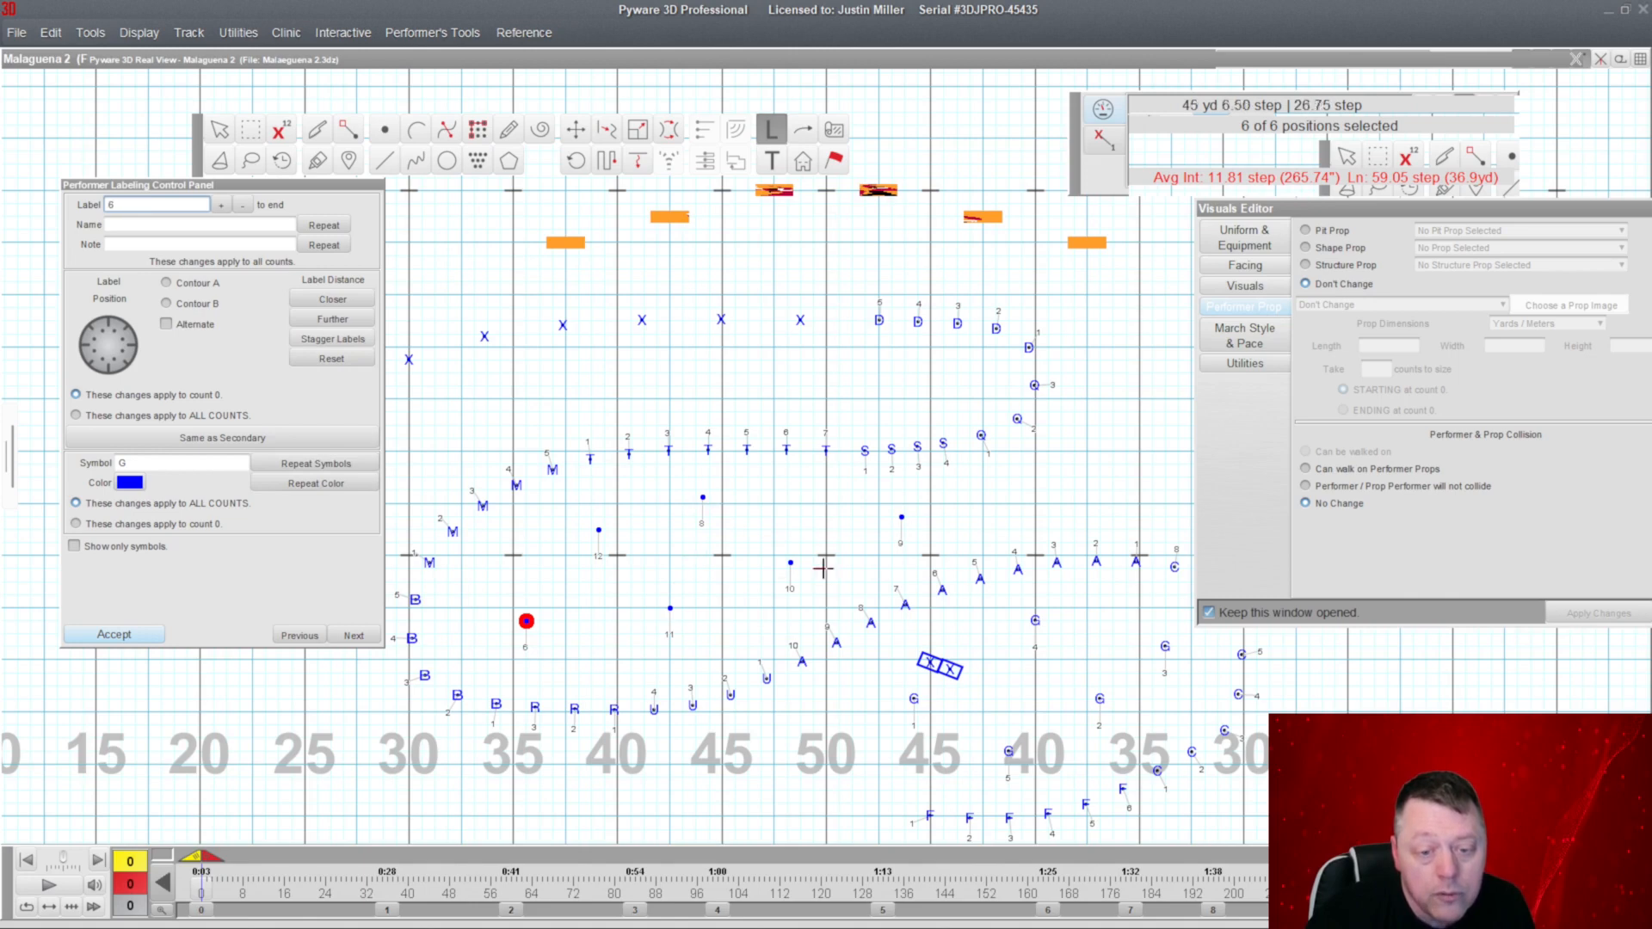
left_click(114, 635)
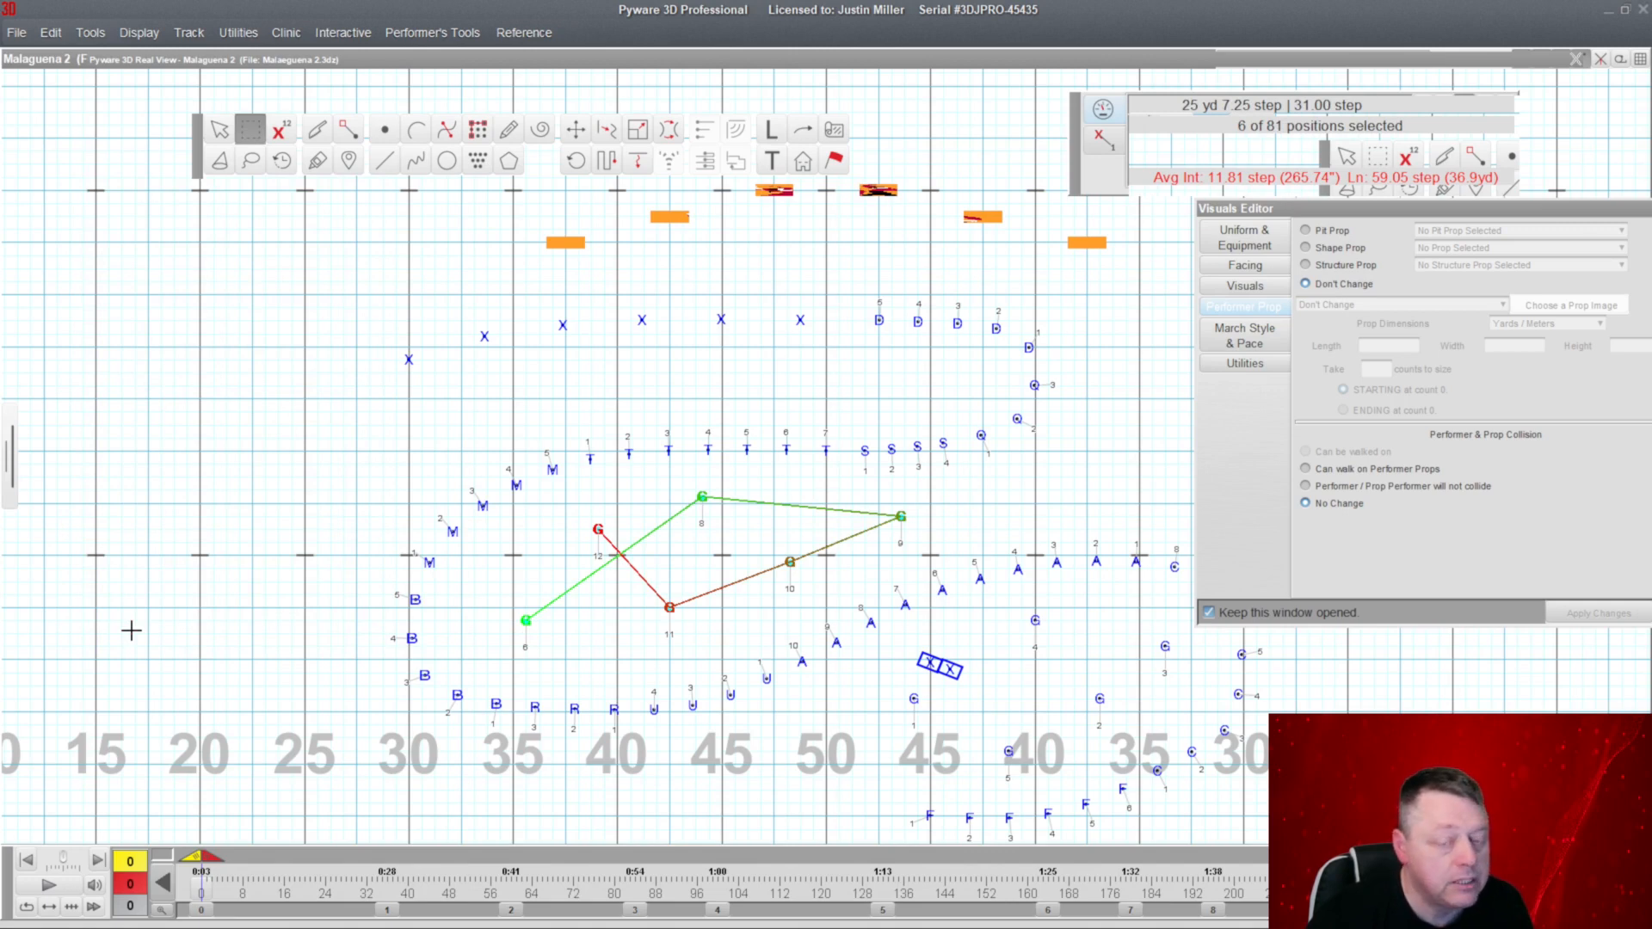
Save the file and use Drill Rewriter to remove G performer 12, leaving a hole throughout the drill.
left_click(740, 540)
left_click(899, 516)
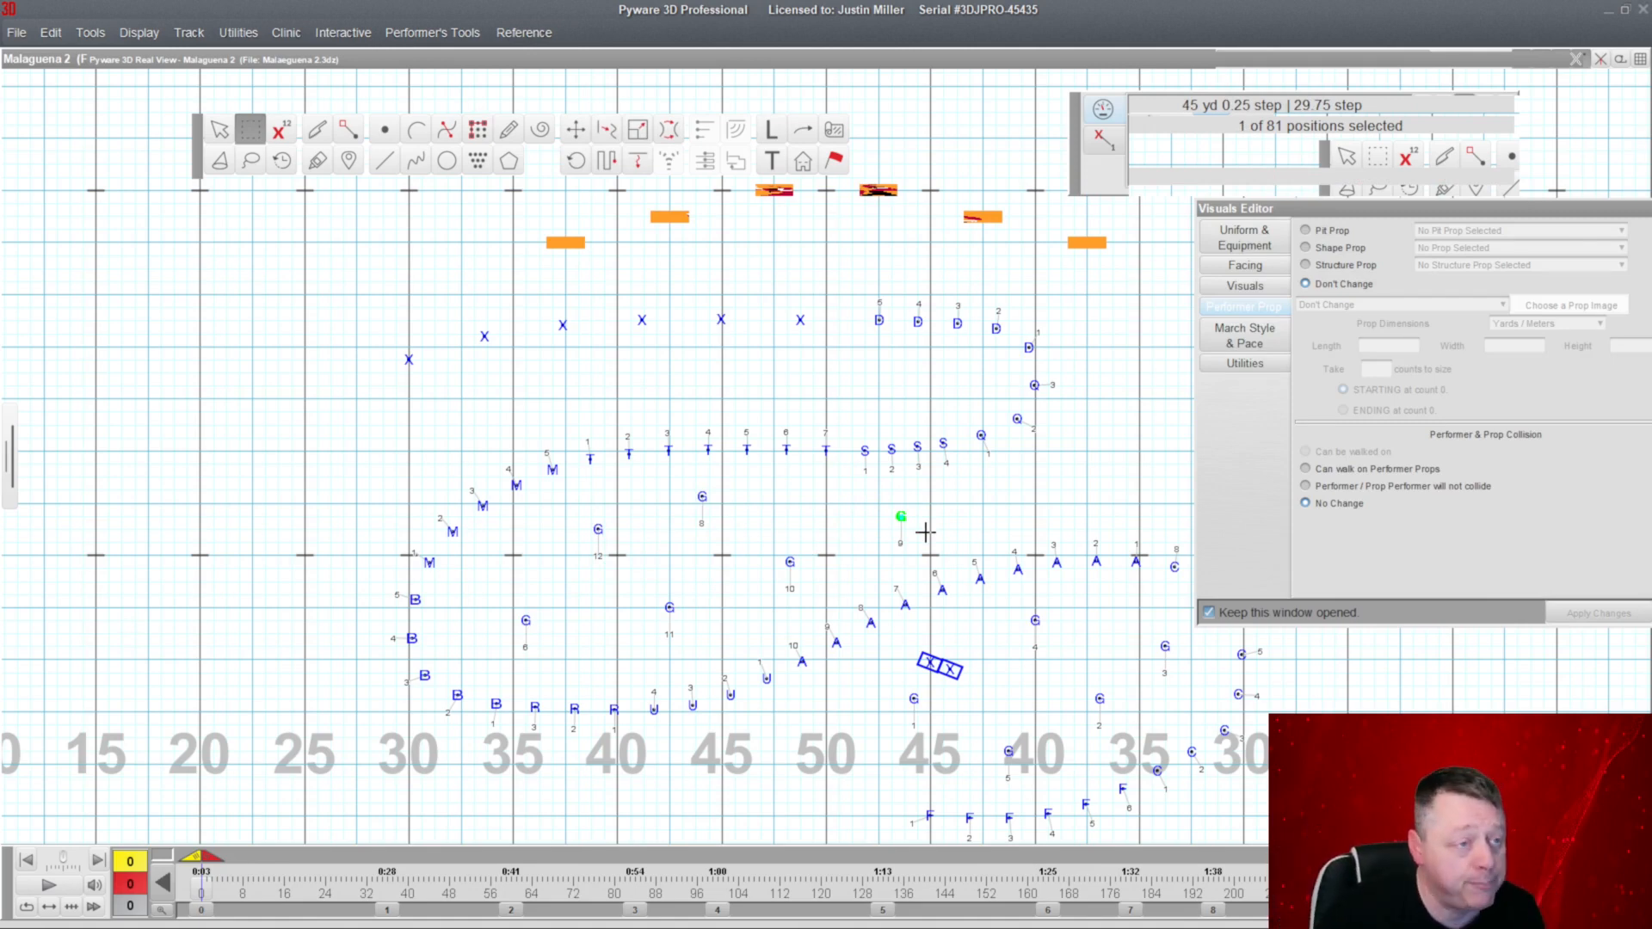
left_click(245, 35)
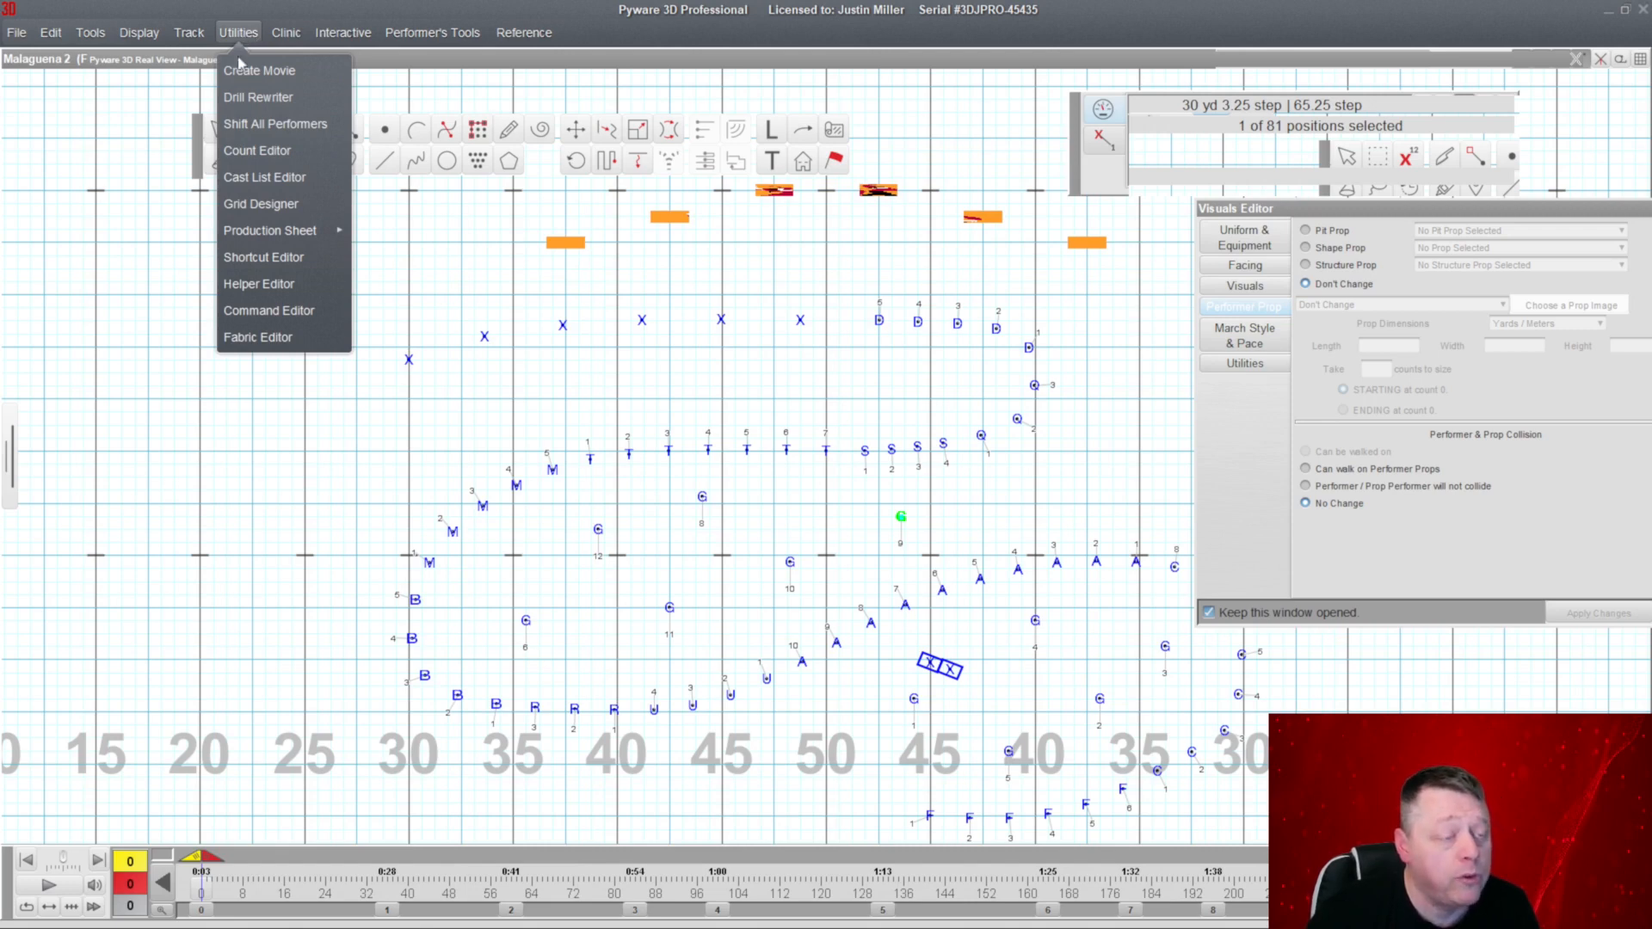
left_click(250, 97)
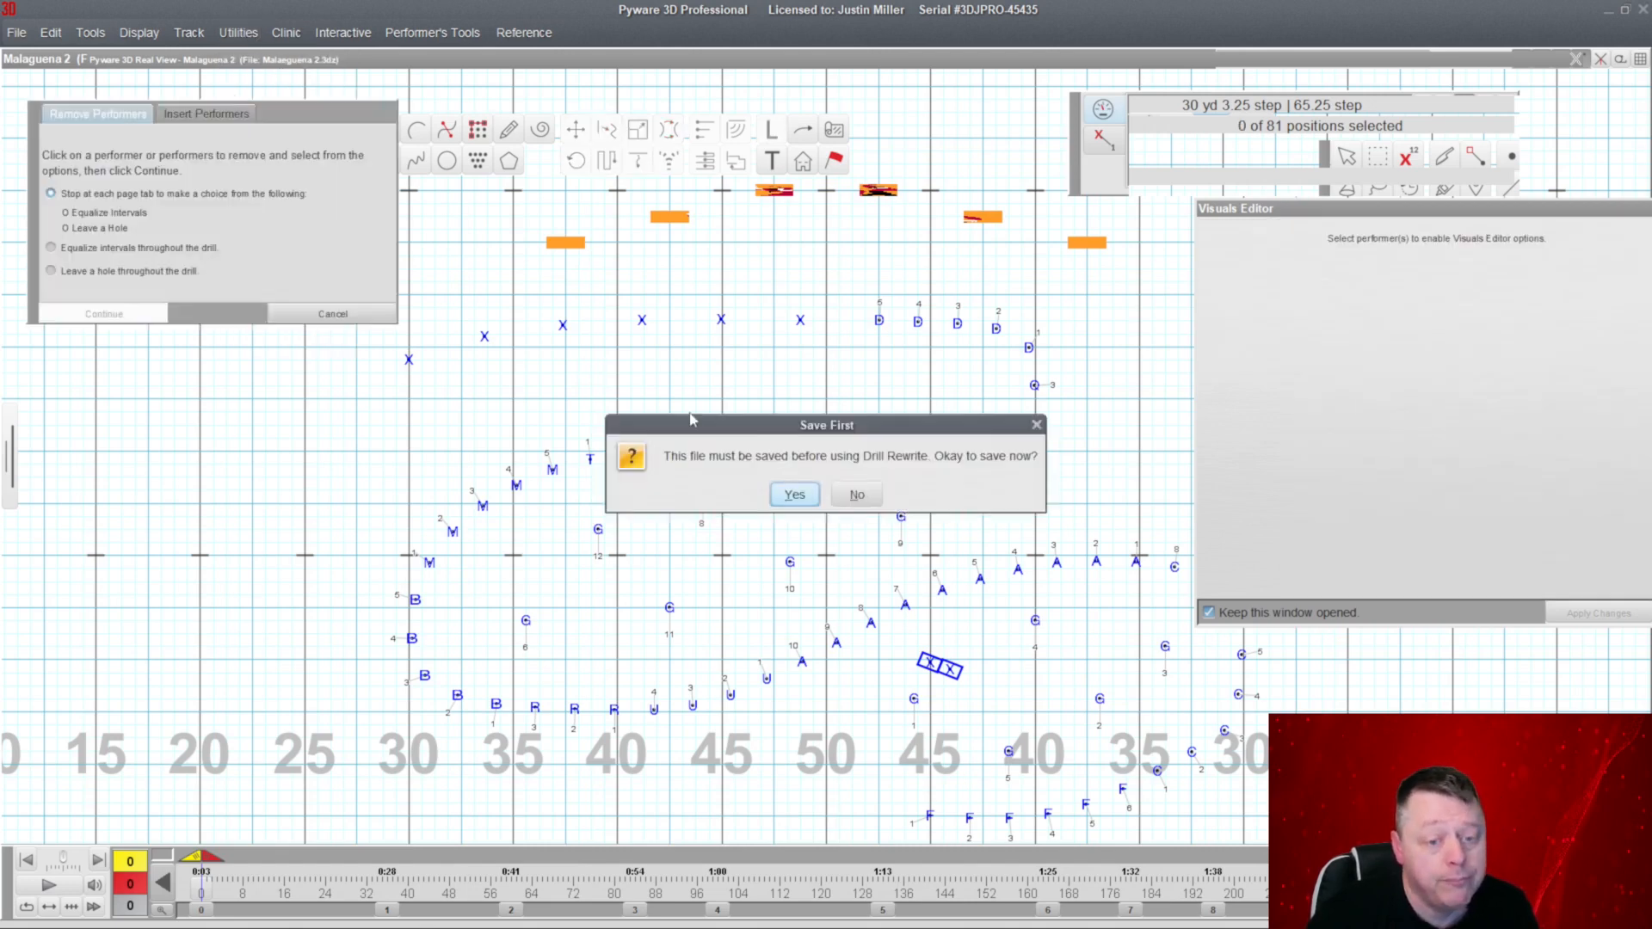
left_click(790, 497)
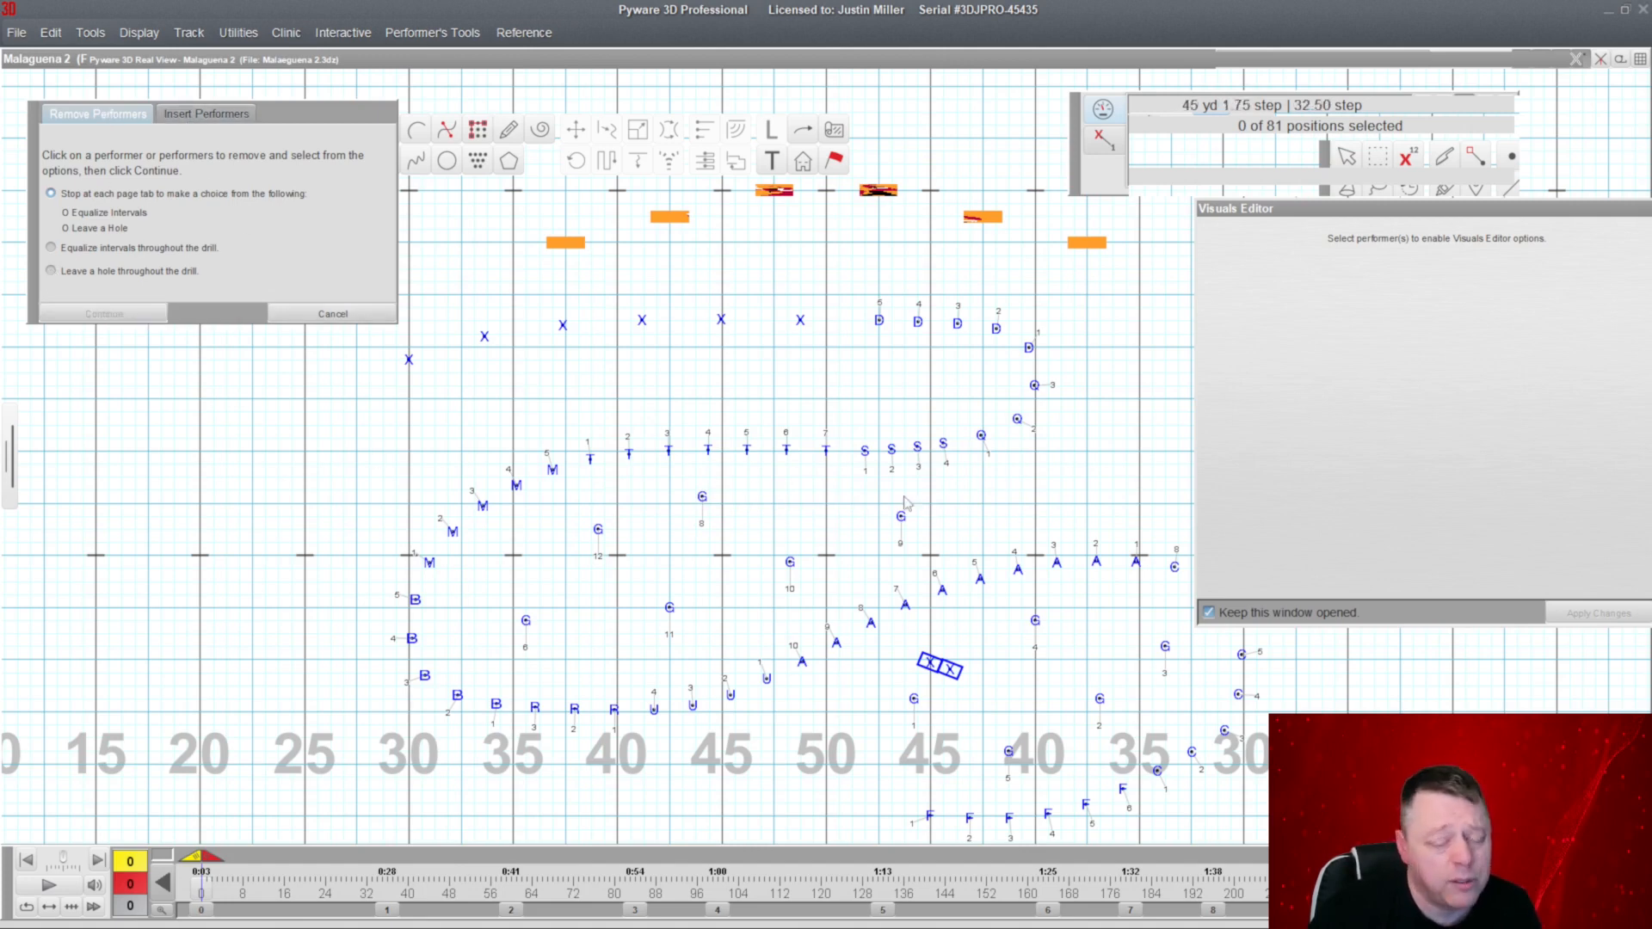
left_click(51, 271)
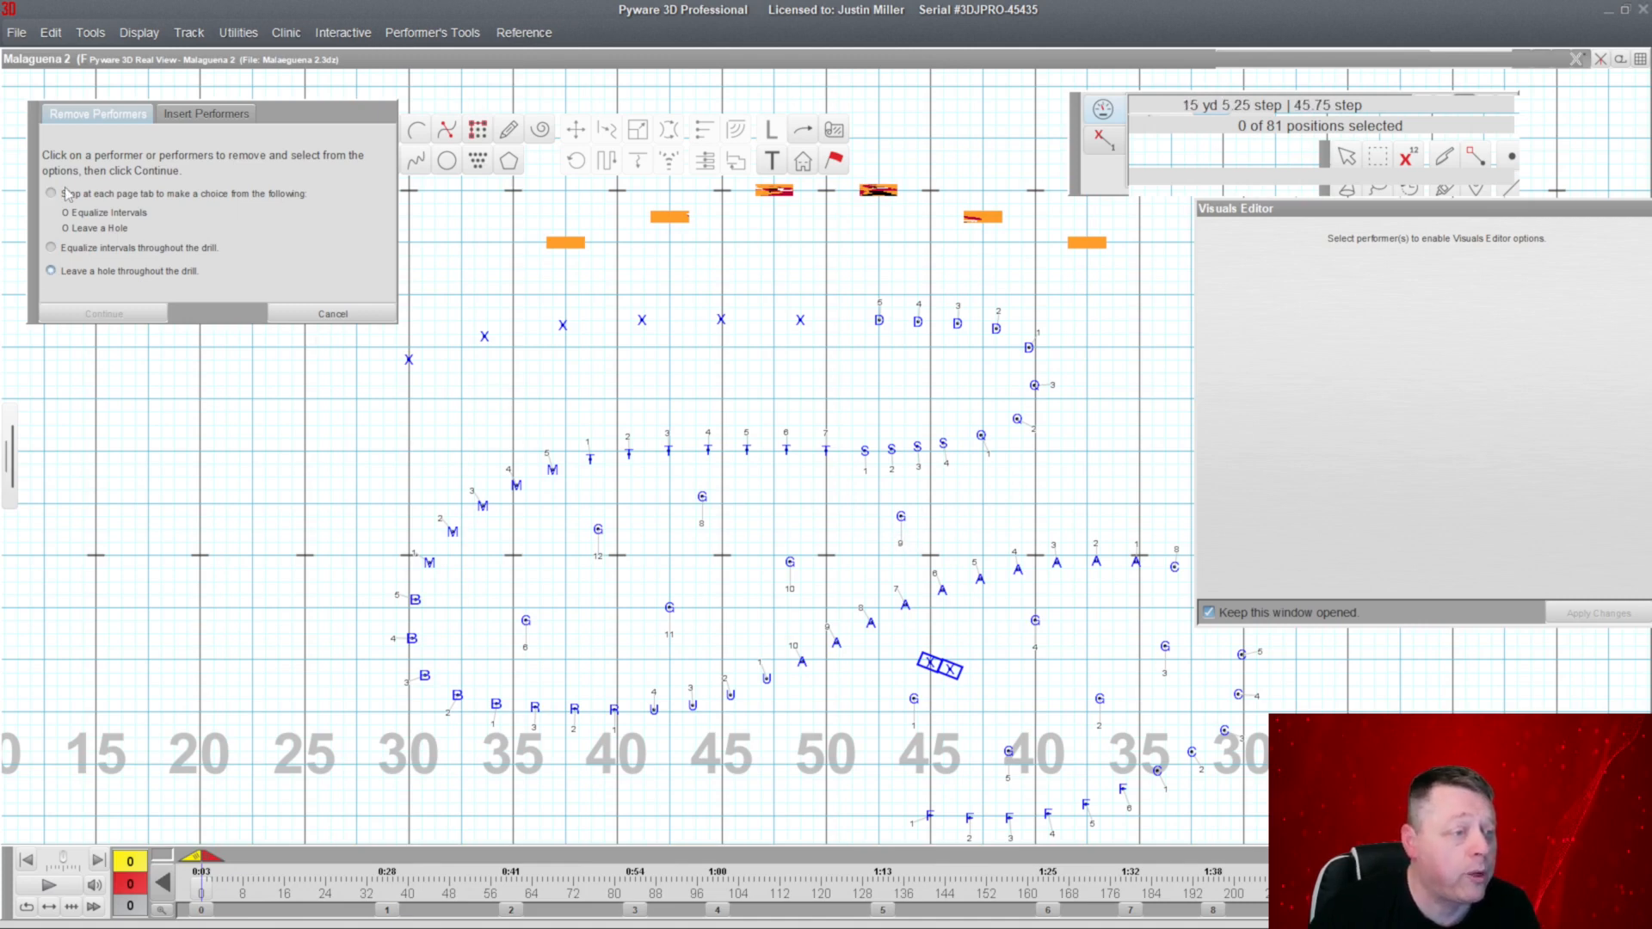
left_click(902, 519)
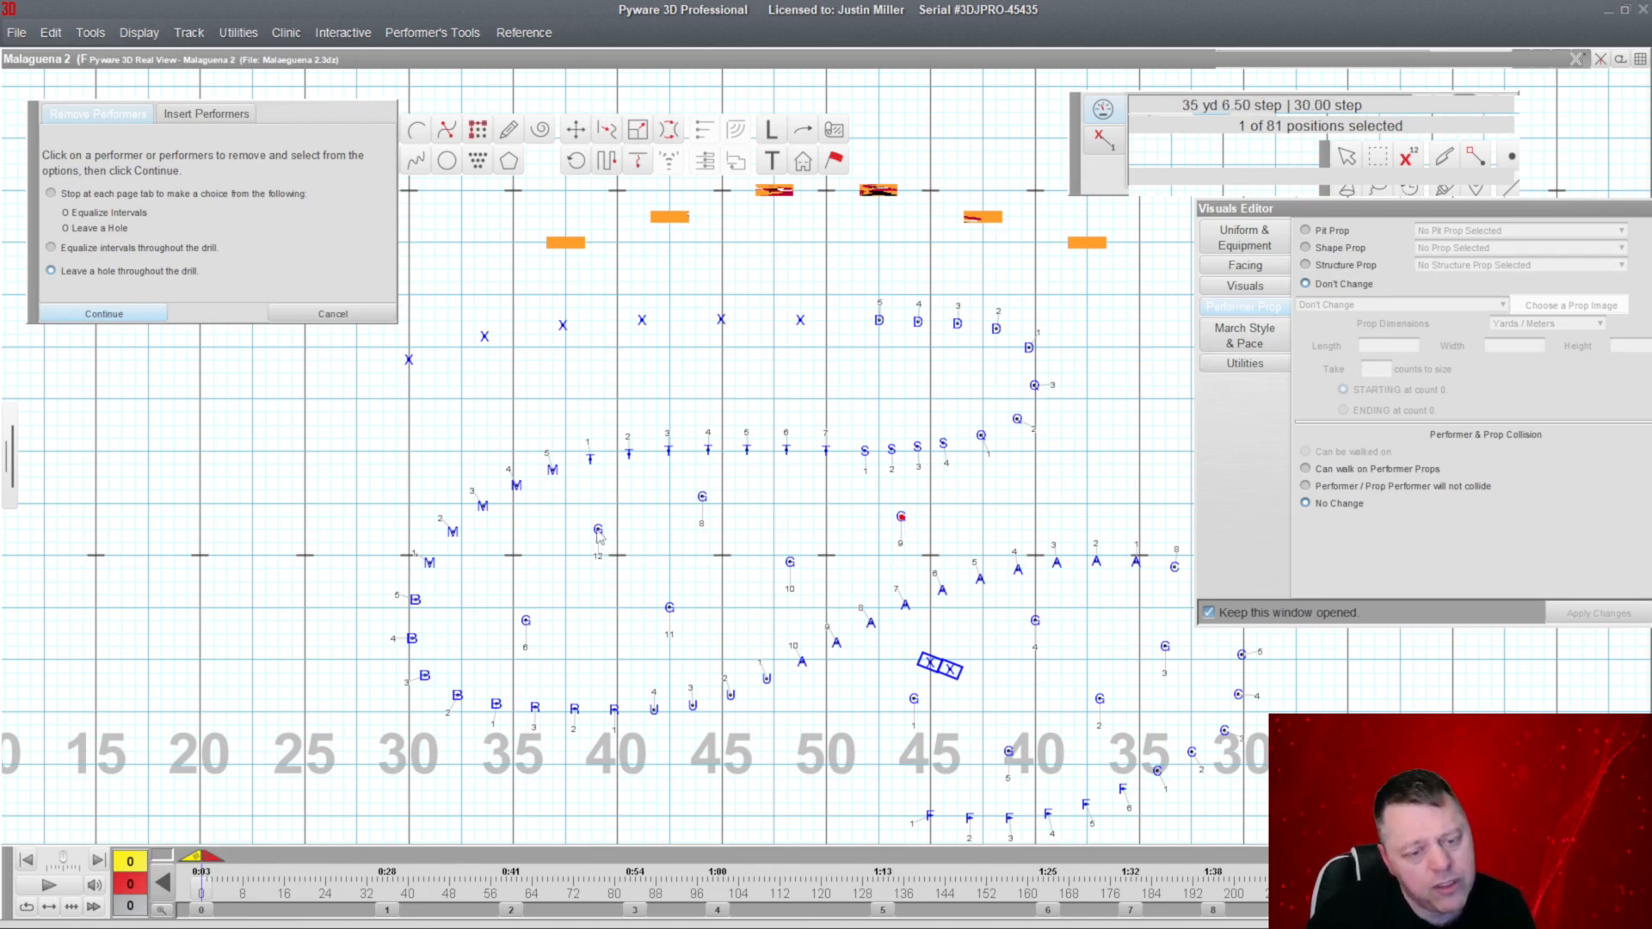
left_click(904, 519)
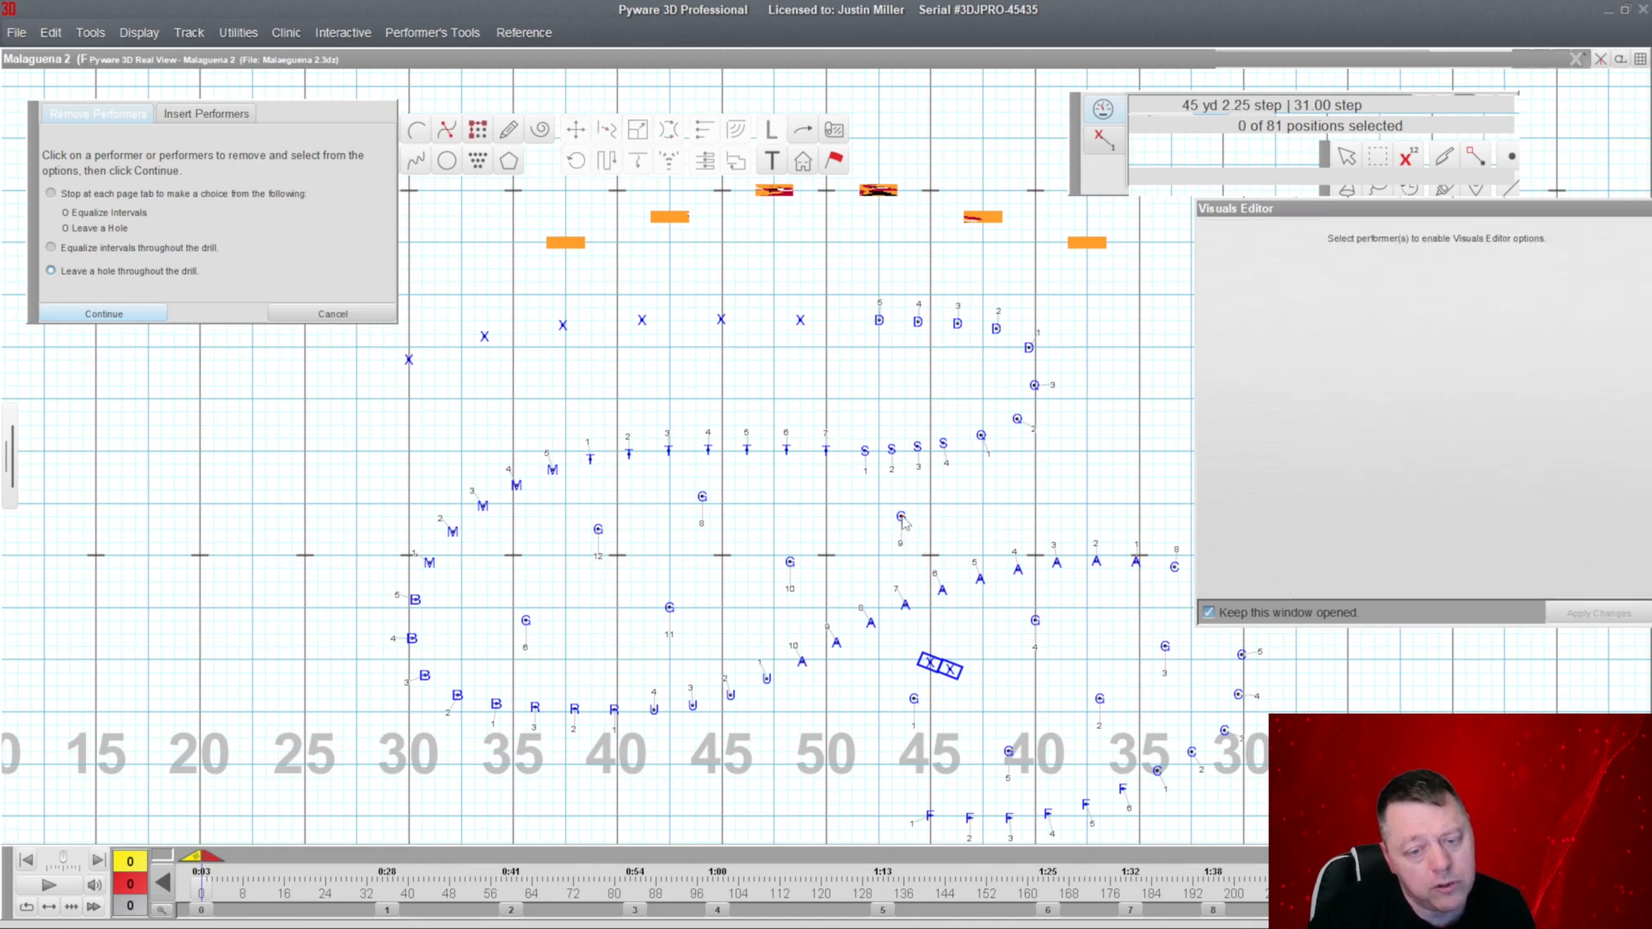
left_click(599, 531)
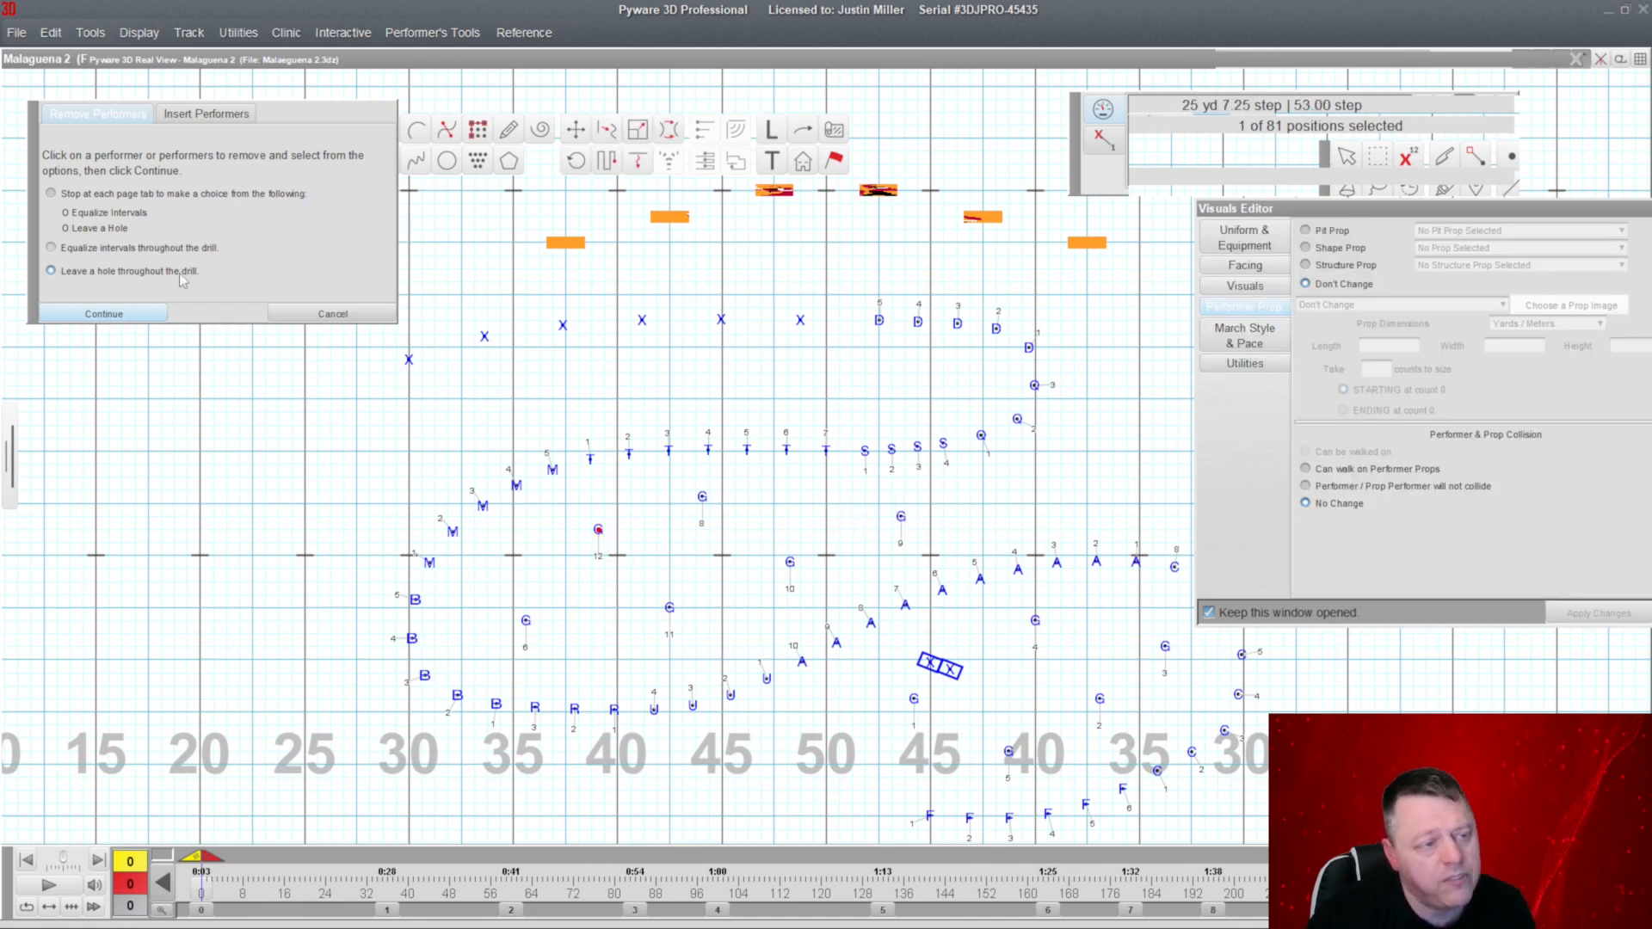
left_click(136, 314)
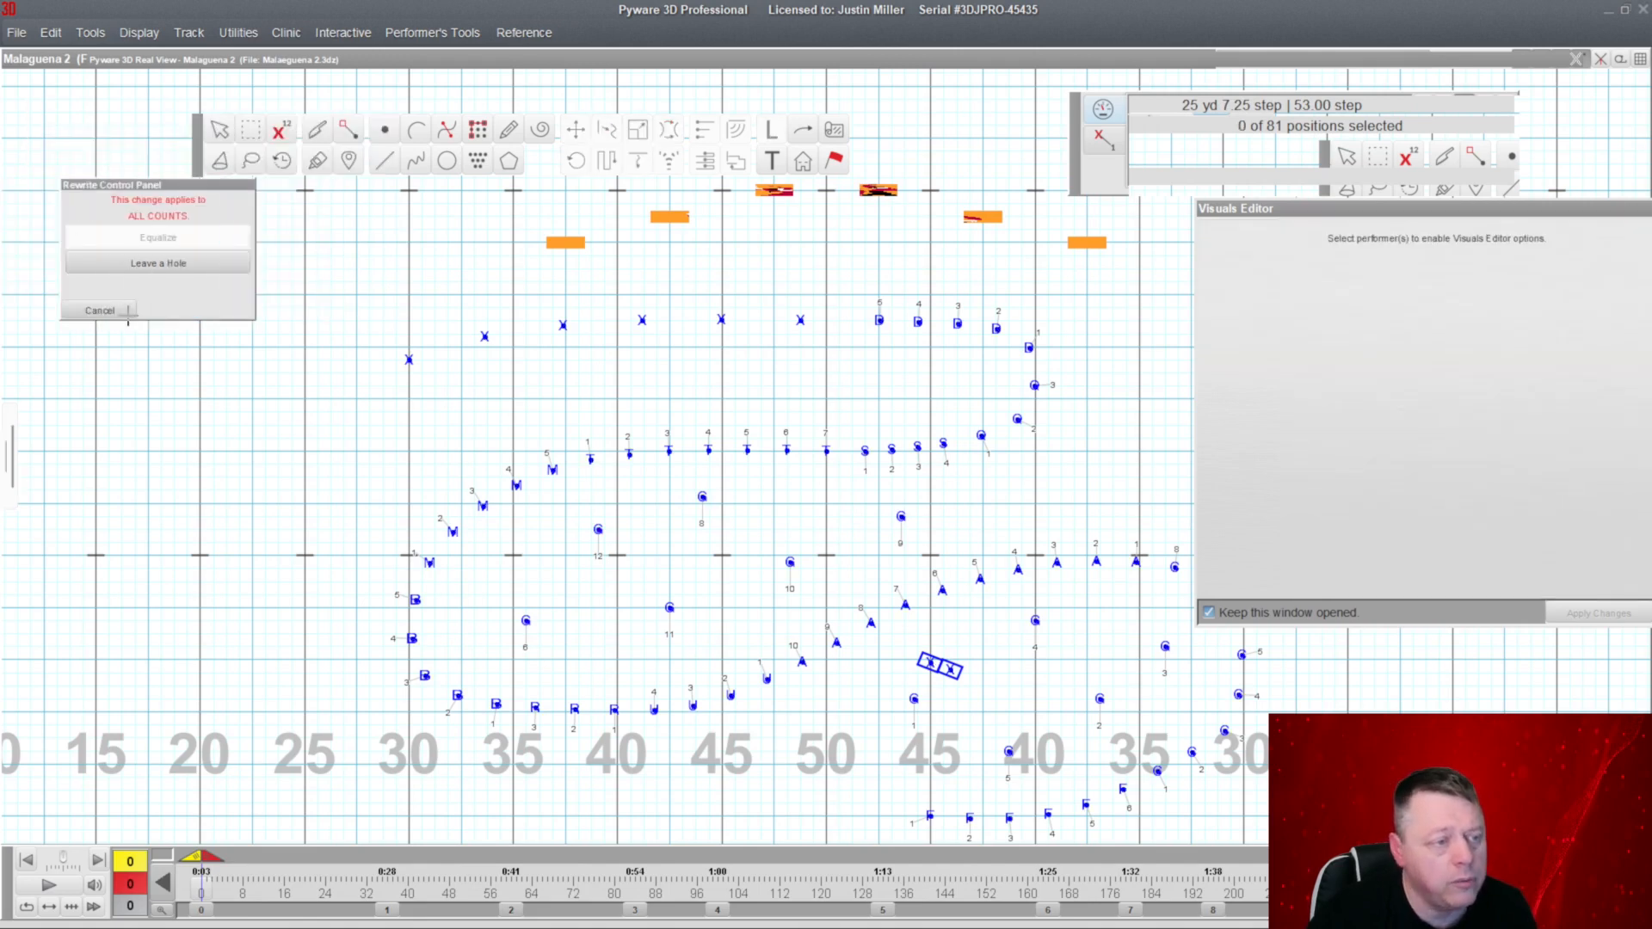
left_click(138, 268)
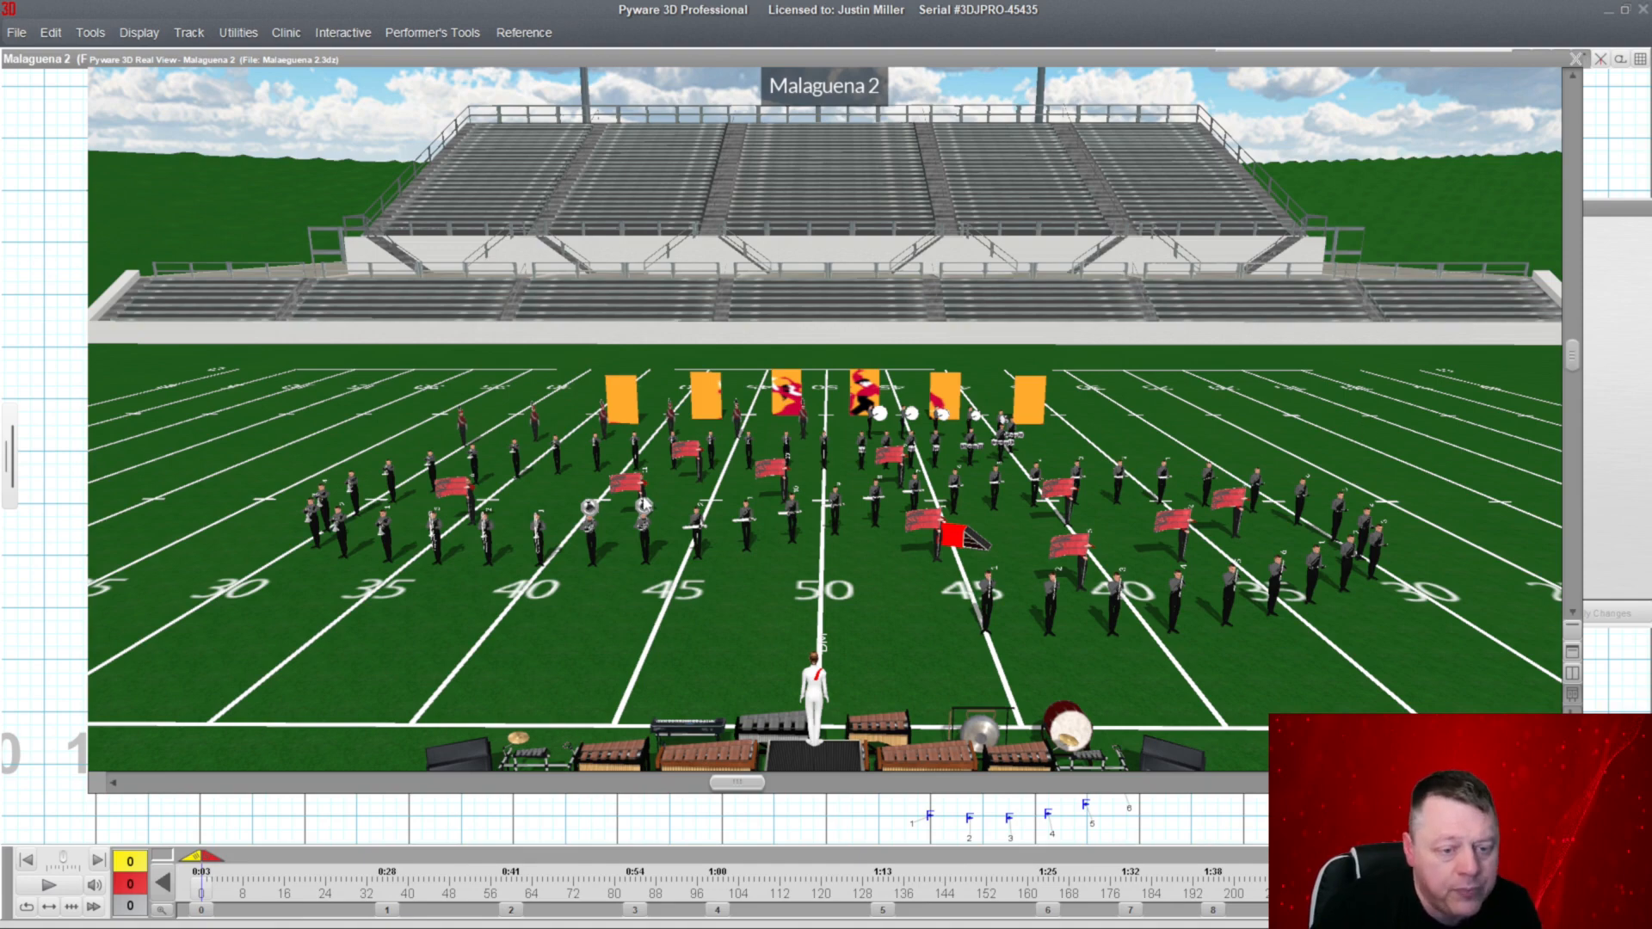
Push G performer 11 to about two steps inside the 40-yard line, checking its spacing in 3D, and accept the move.
double_click(440, 60)
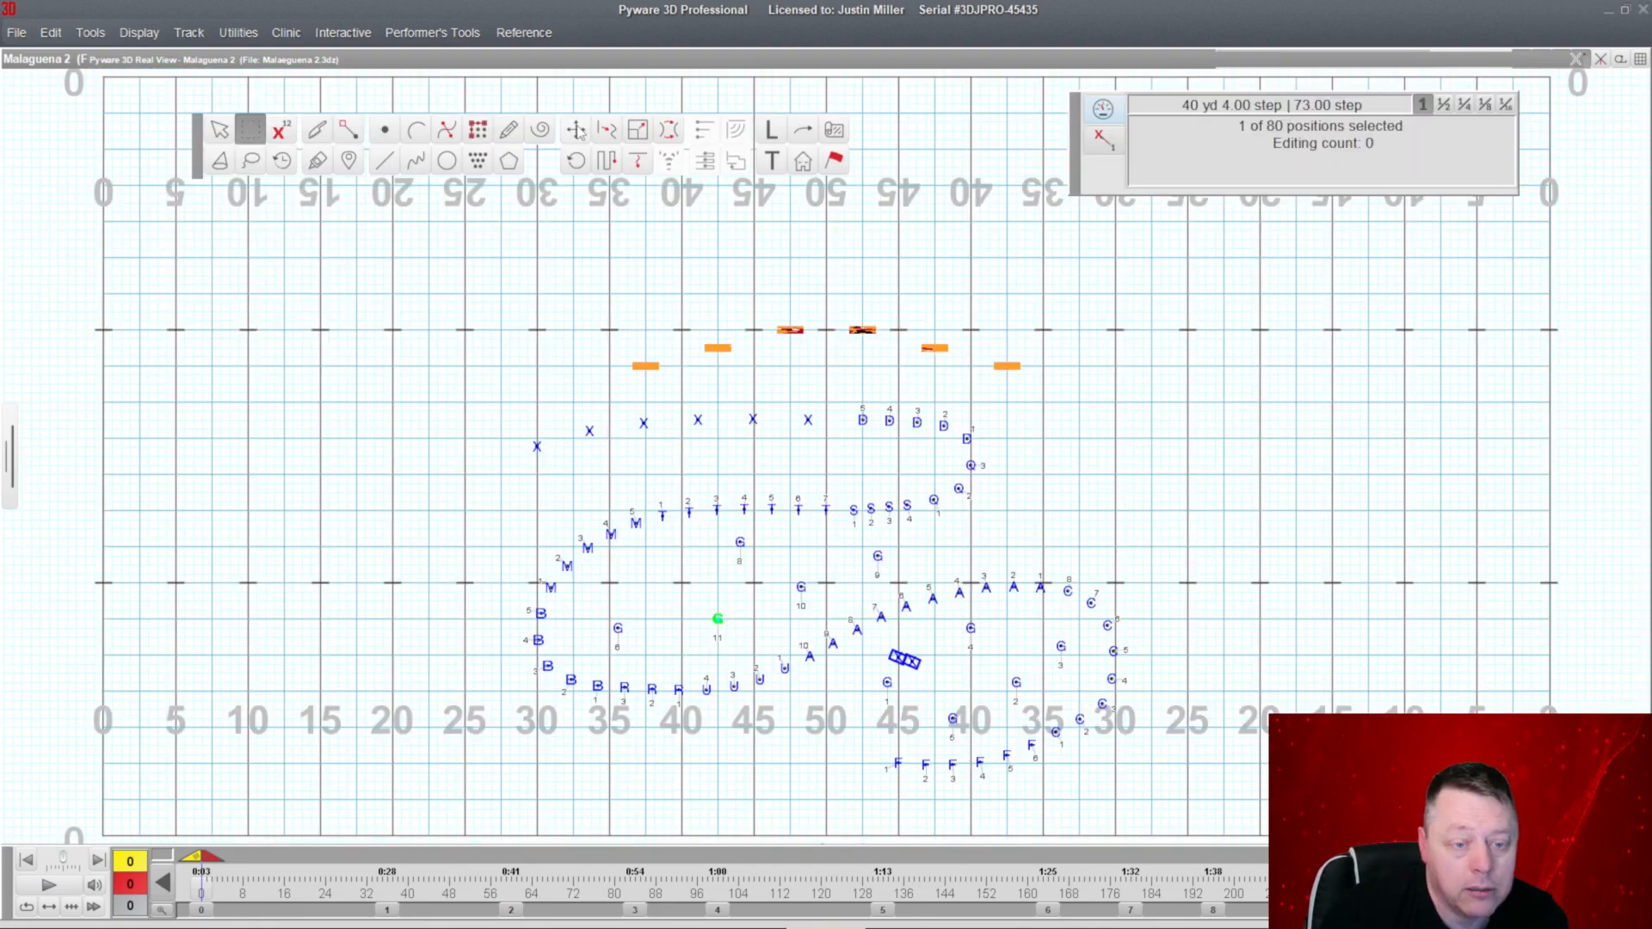
left_click(575, 129)
left_click_drag(718, 620, 681, 583)
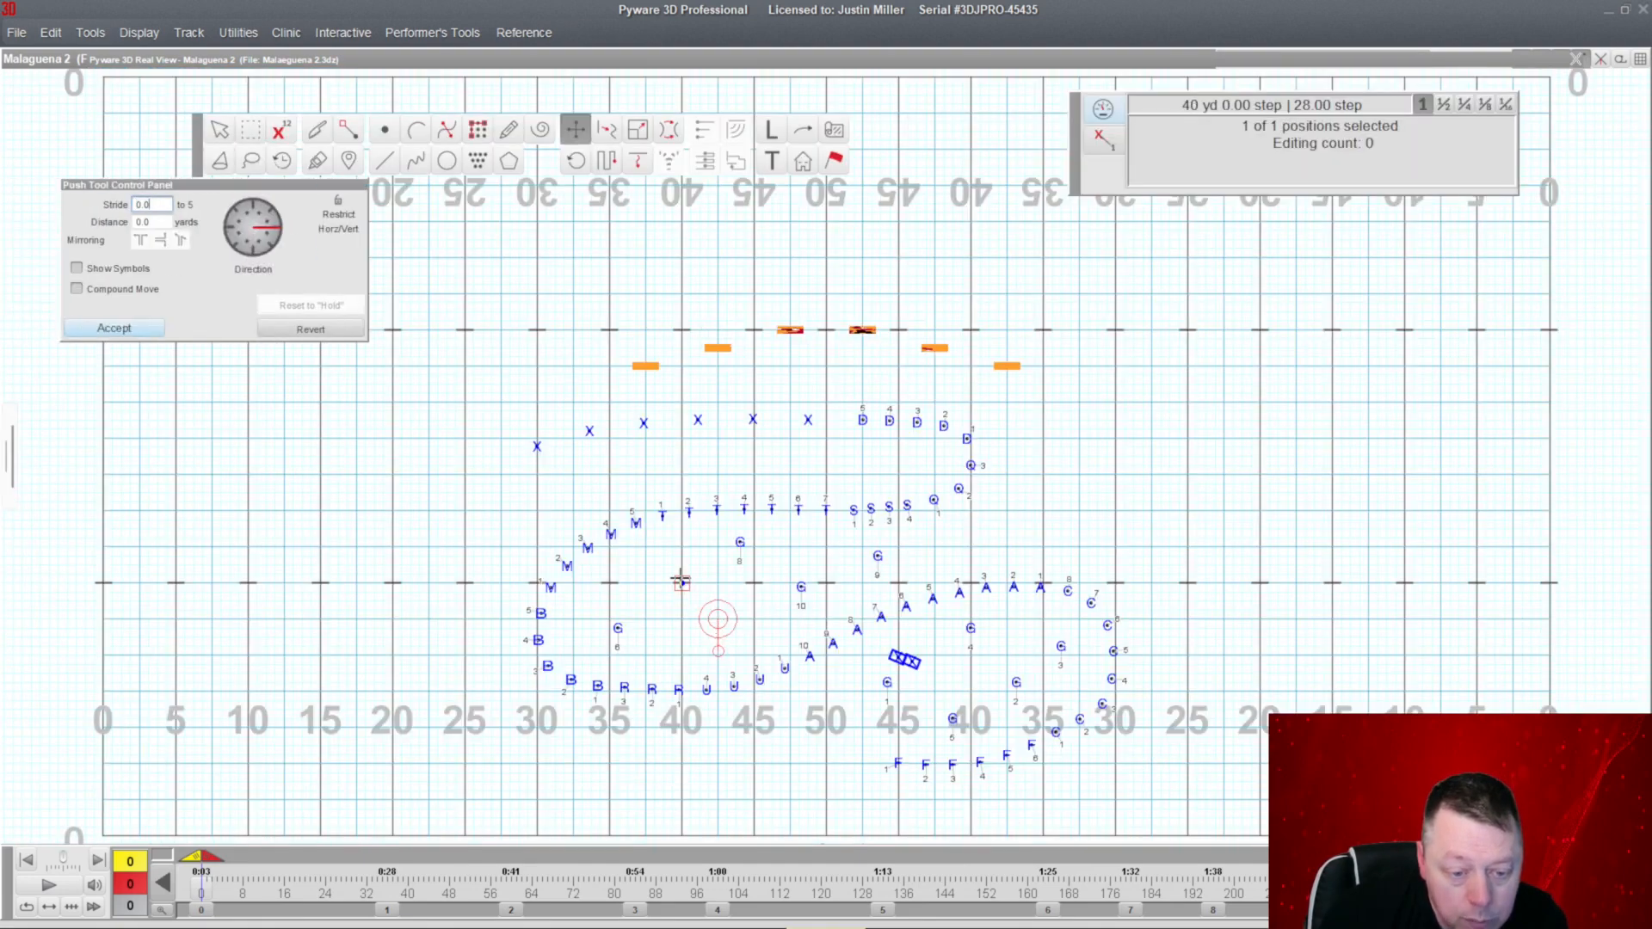
double_click(765, 60)
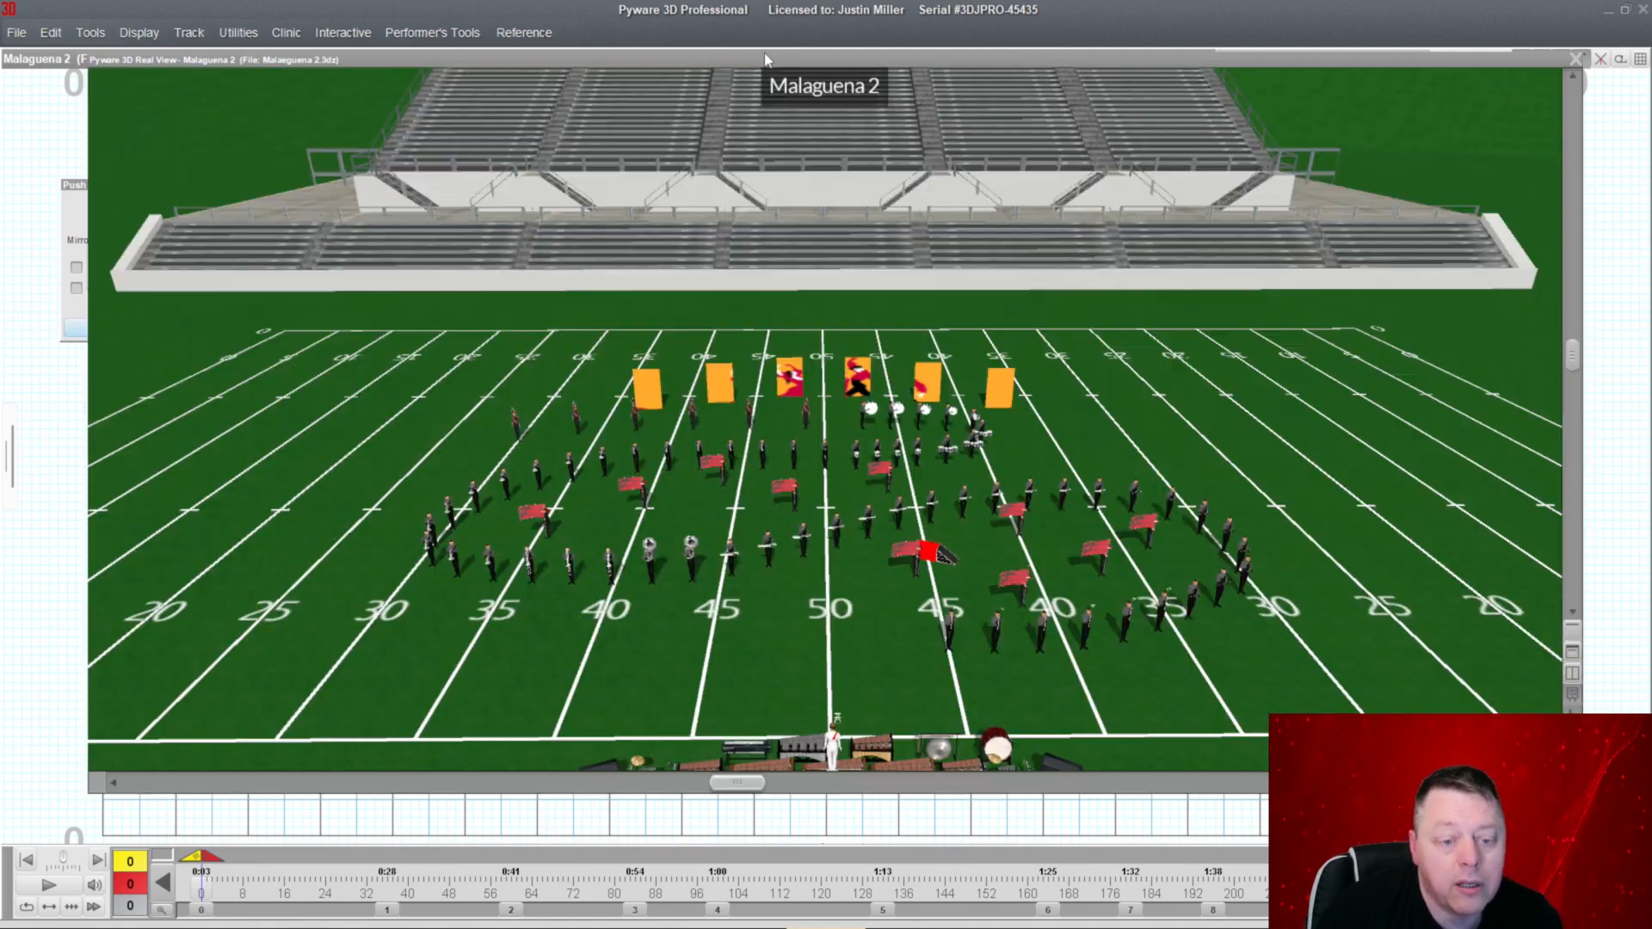
double_click(766, 60)
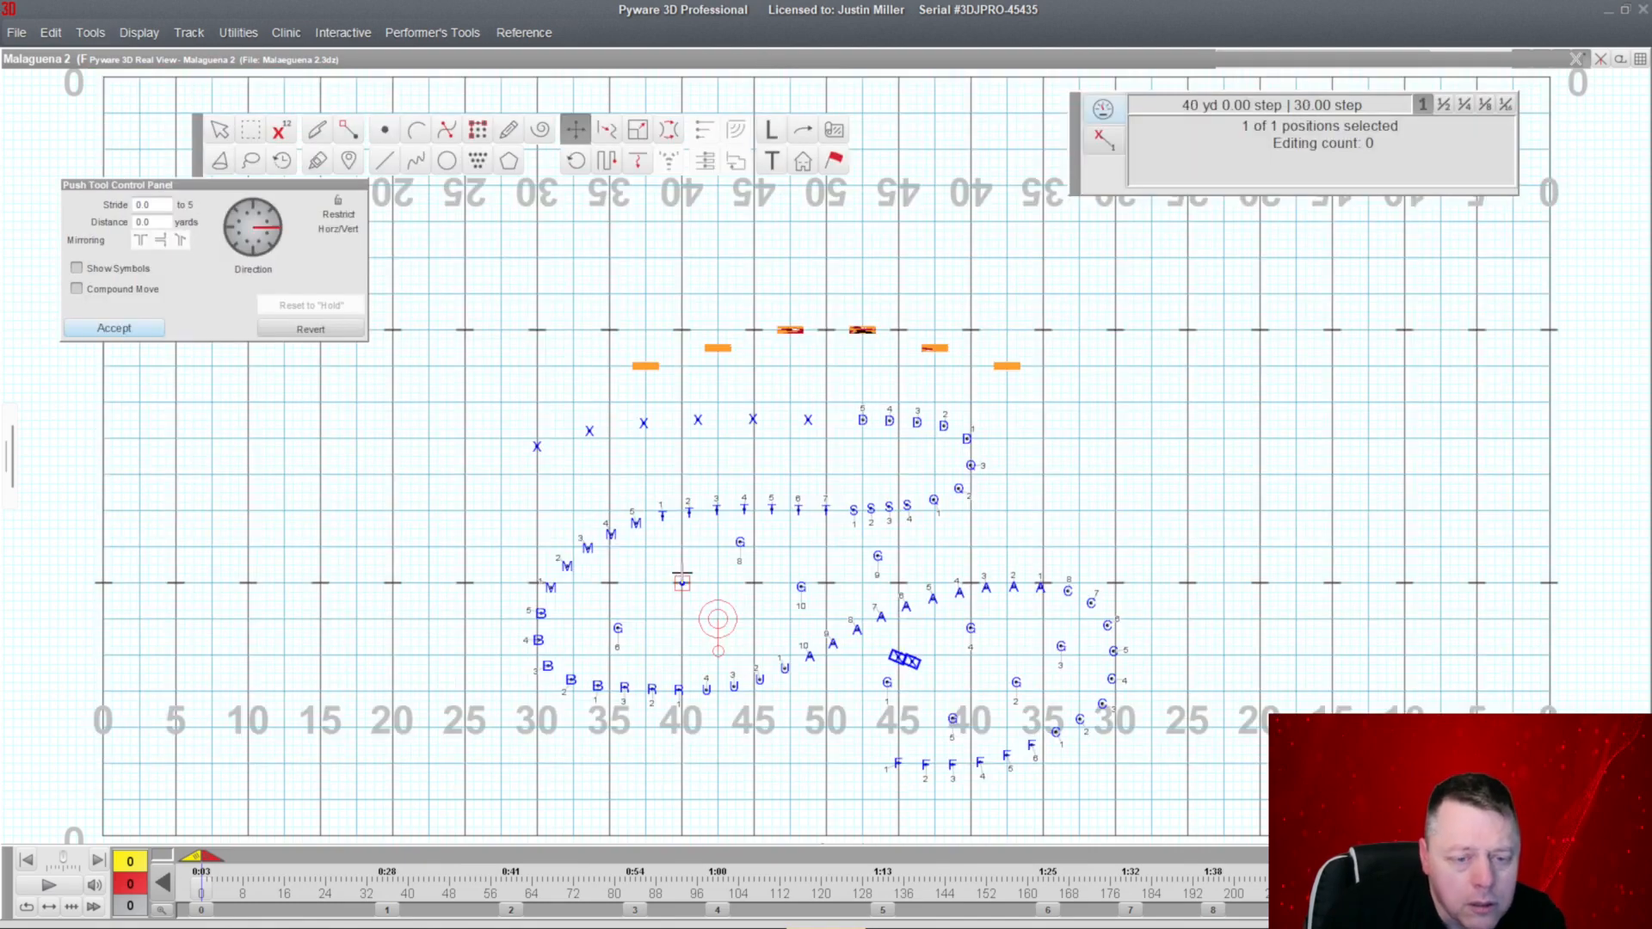
left_click_drag(681, 587, 691, 600)
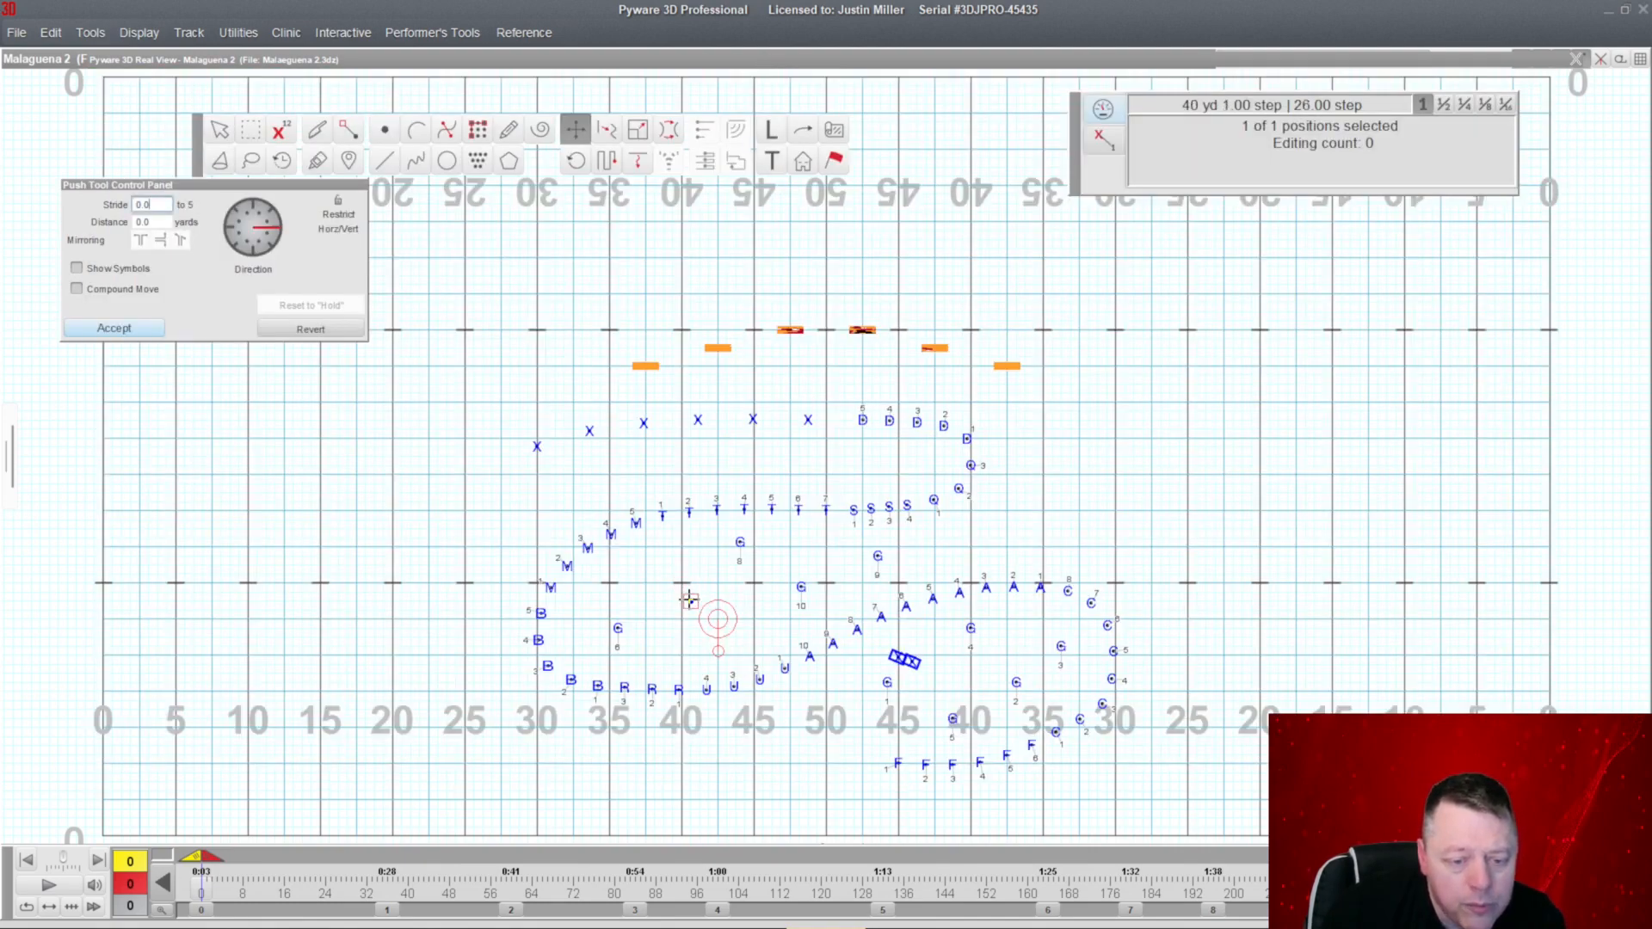
double_click(710, 61)
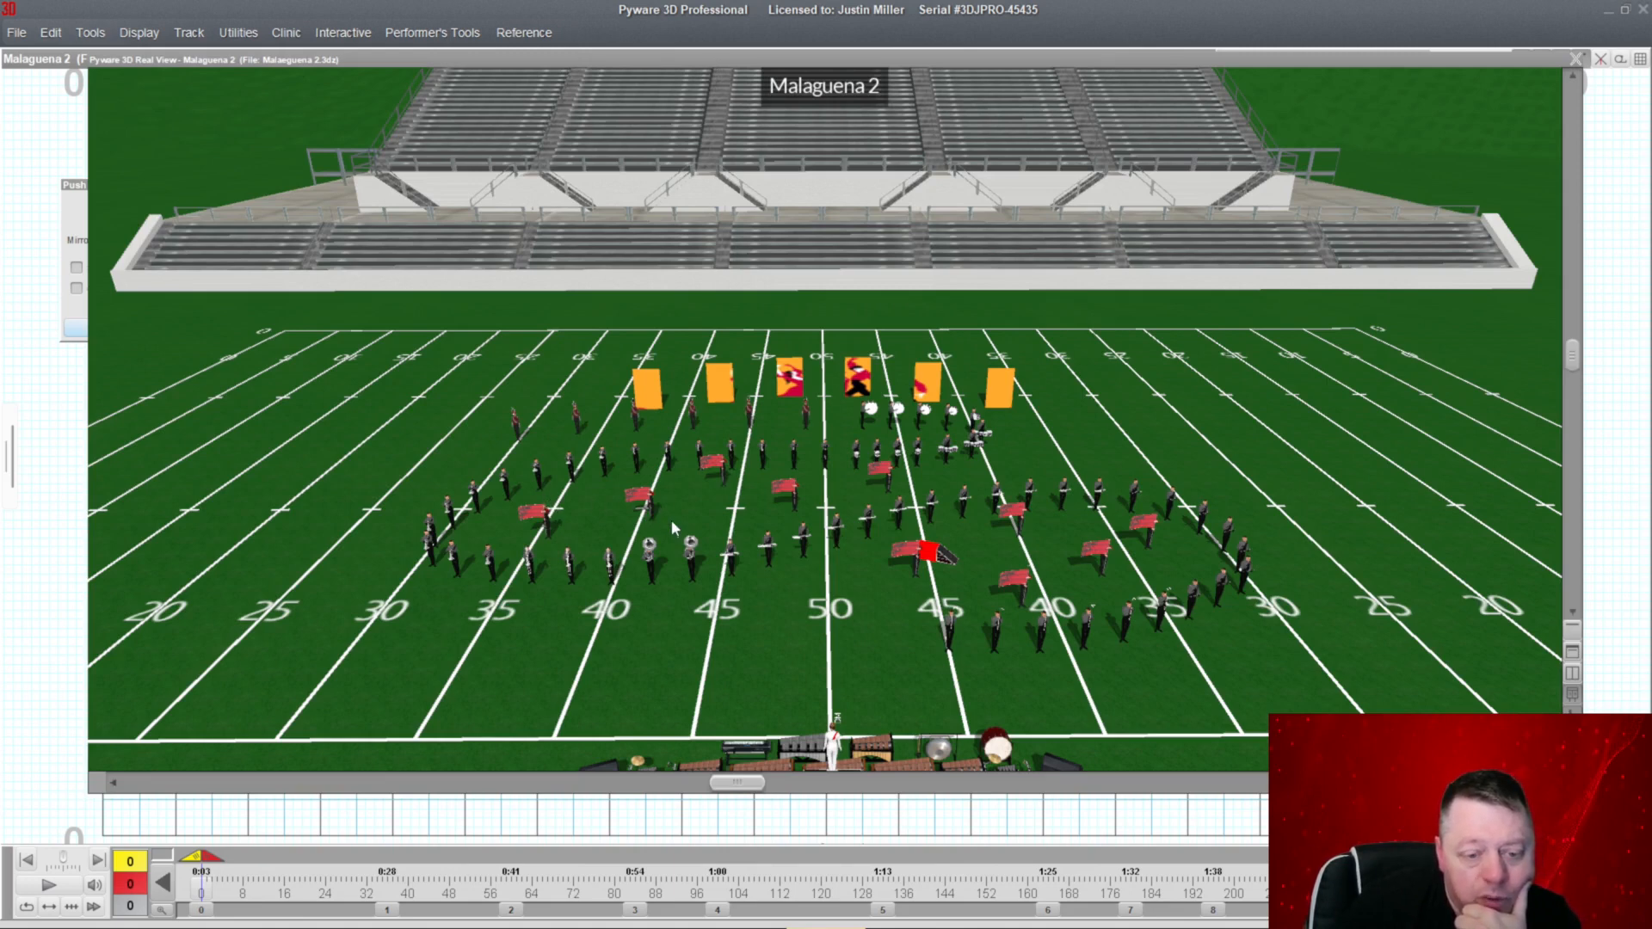
double_click(688, 58)
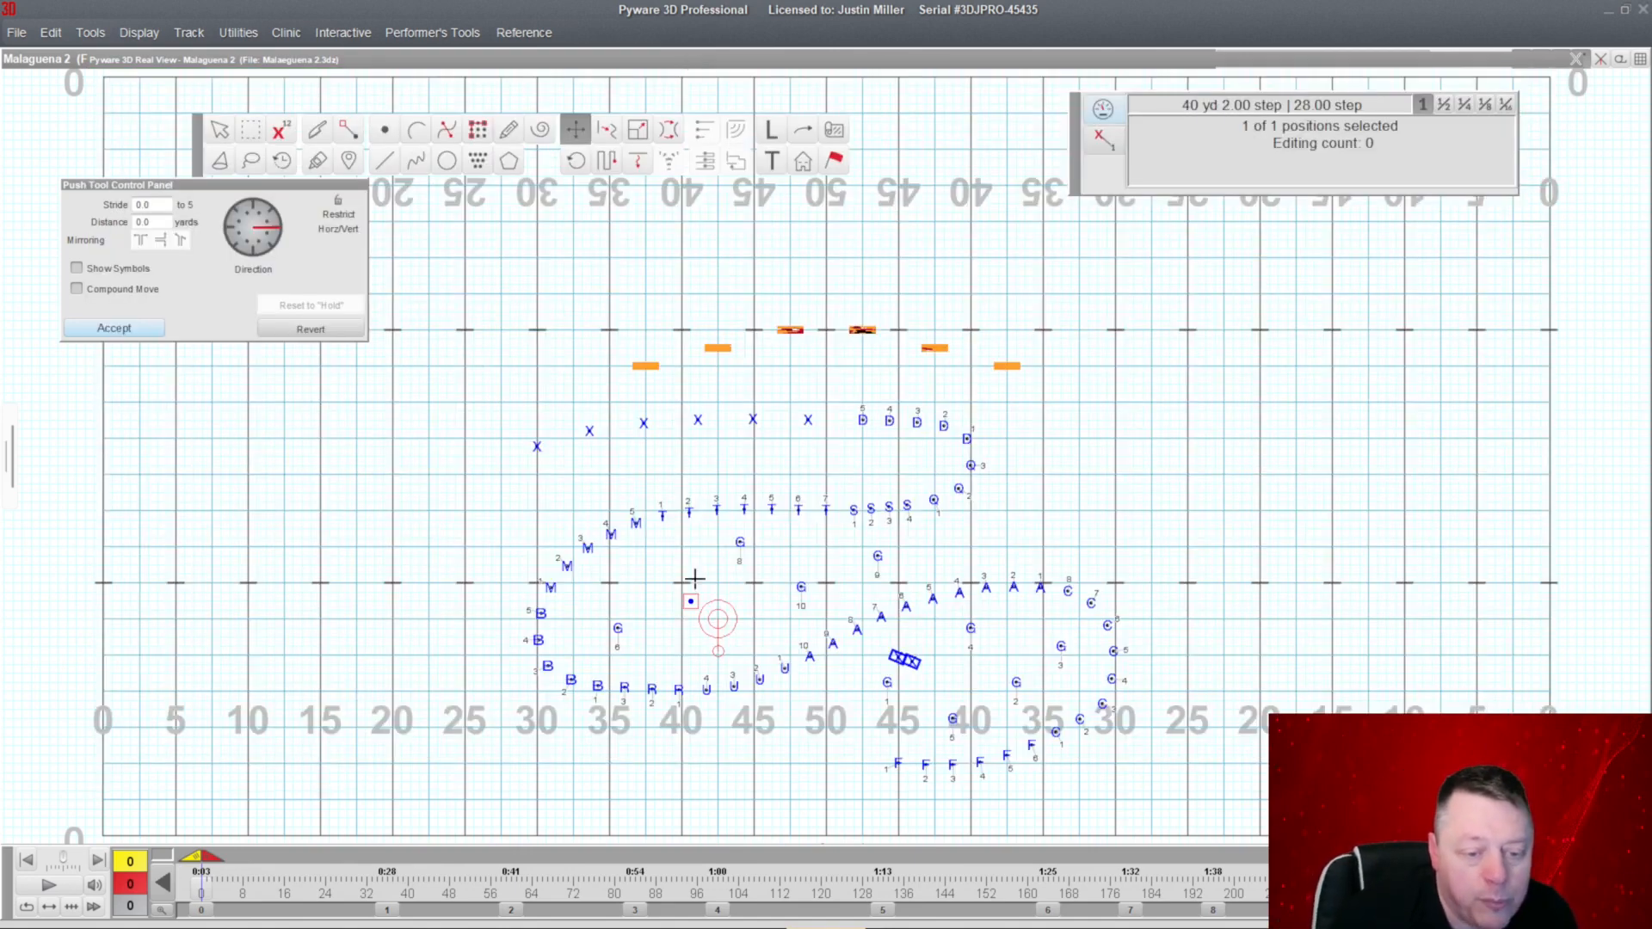
left_click_drag(691, 605, 699, 629)
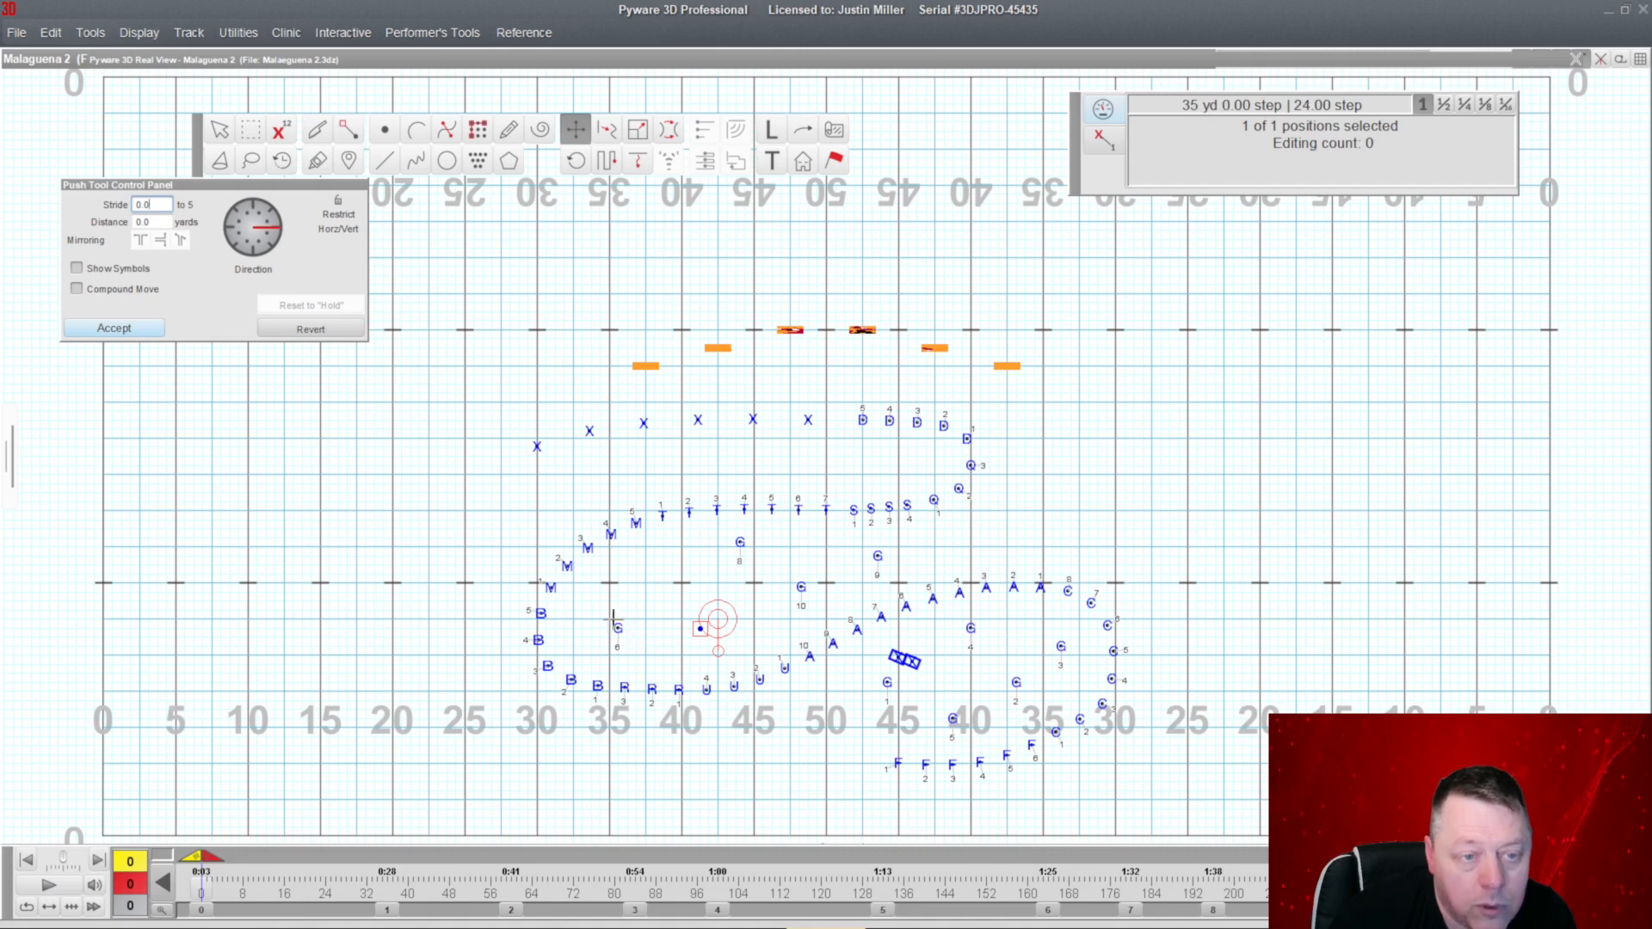
left_click(114, 328)
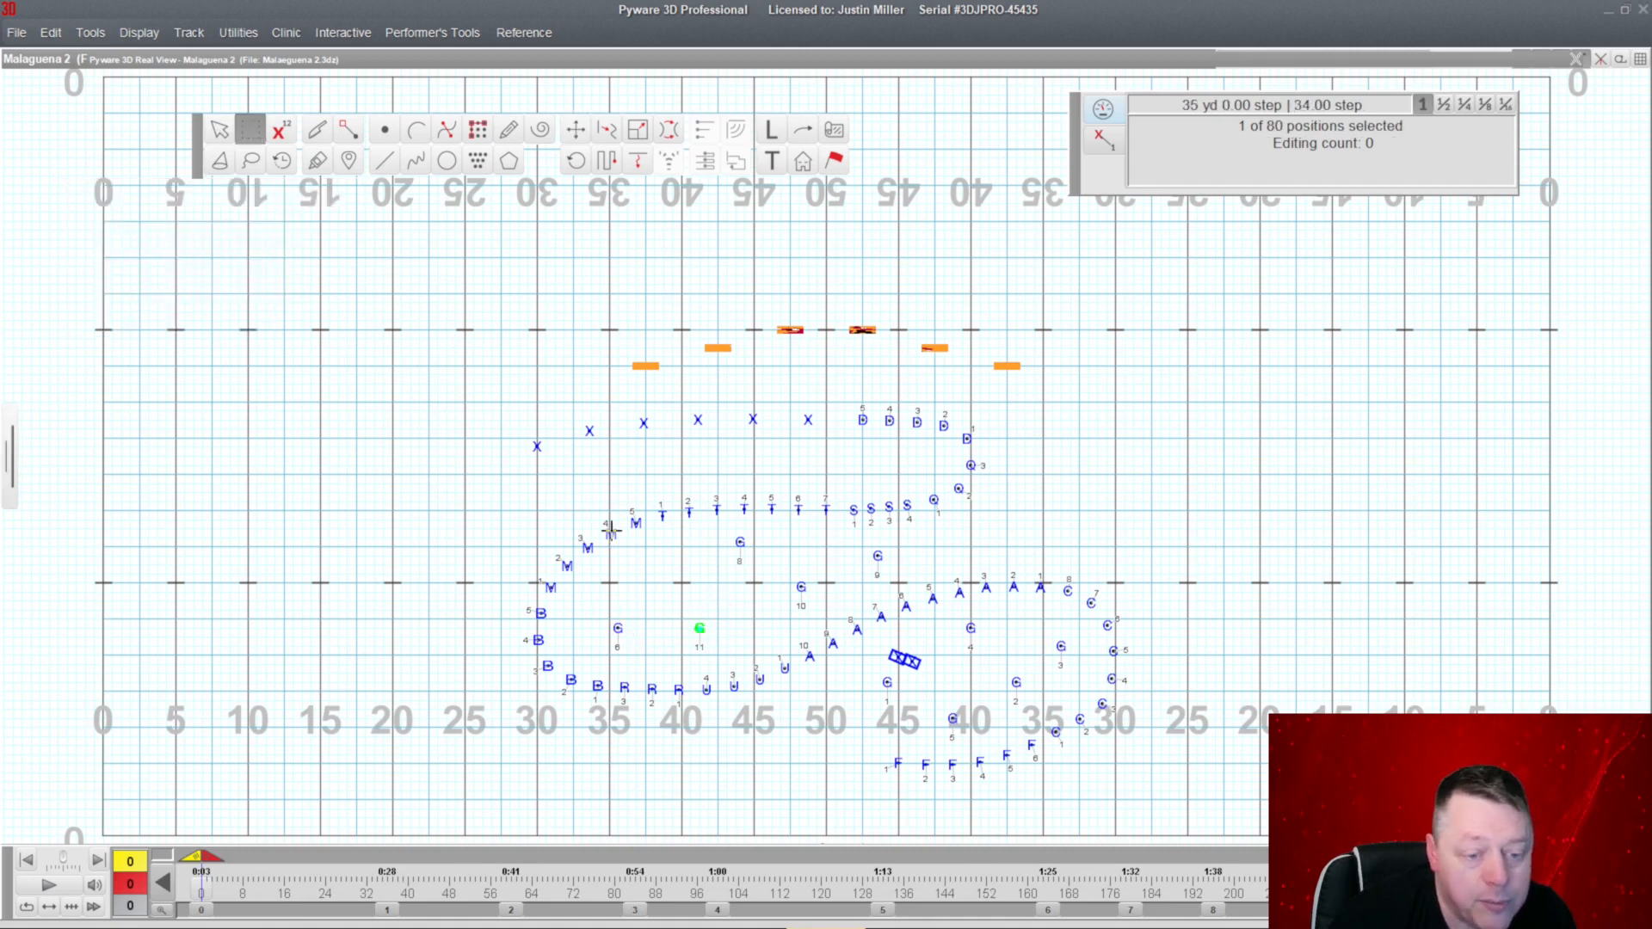
Push the G performer near the 35-yard line inward and upfield, just below the upper arc, compare placements in 3D, and accept.
left_click_drag(604, 586, 633, 660)
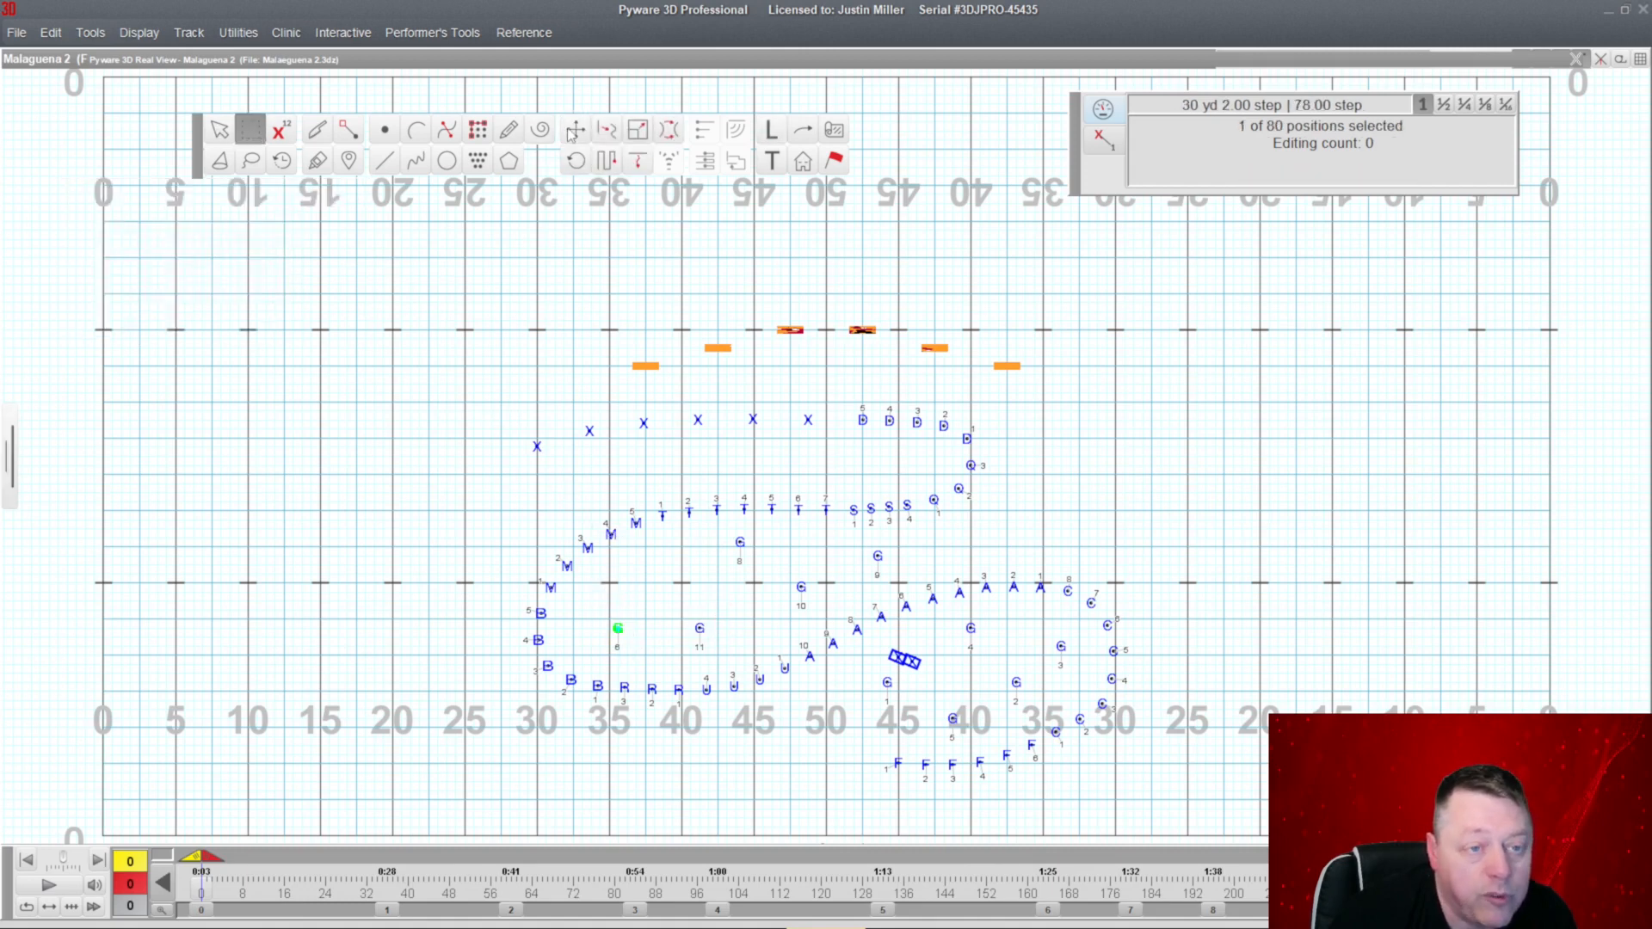
left_click(571, 130)
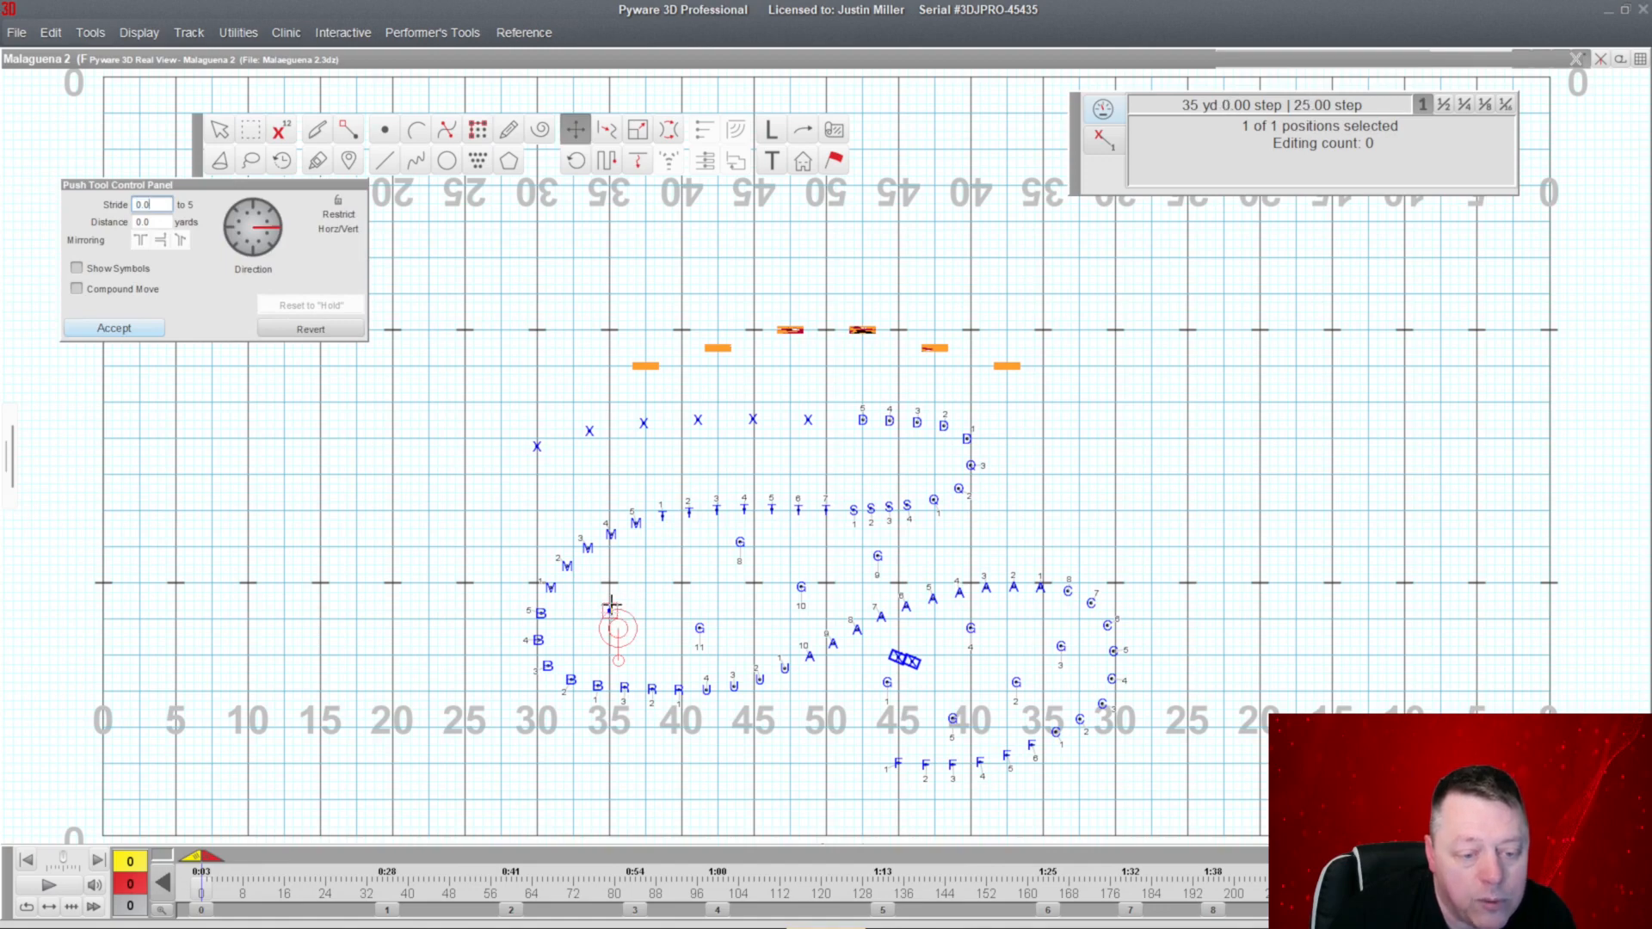
double_click(671, 62)
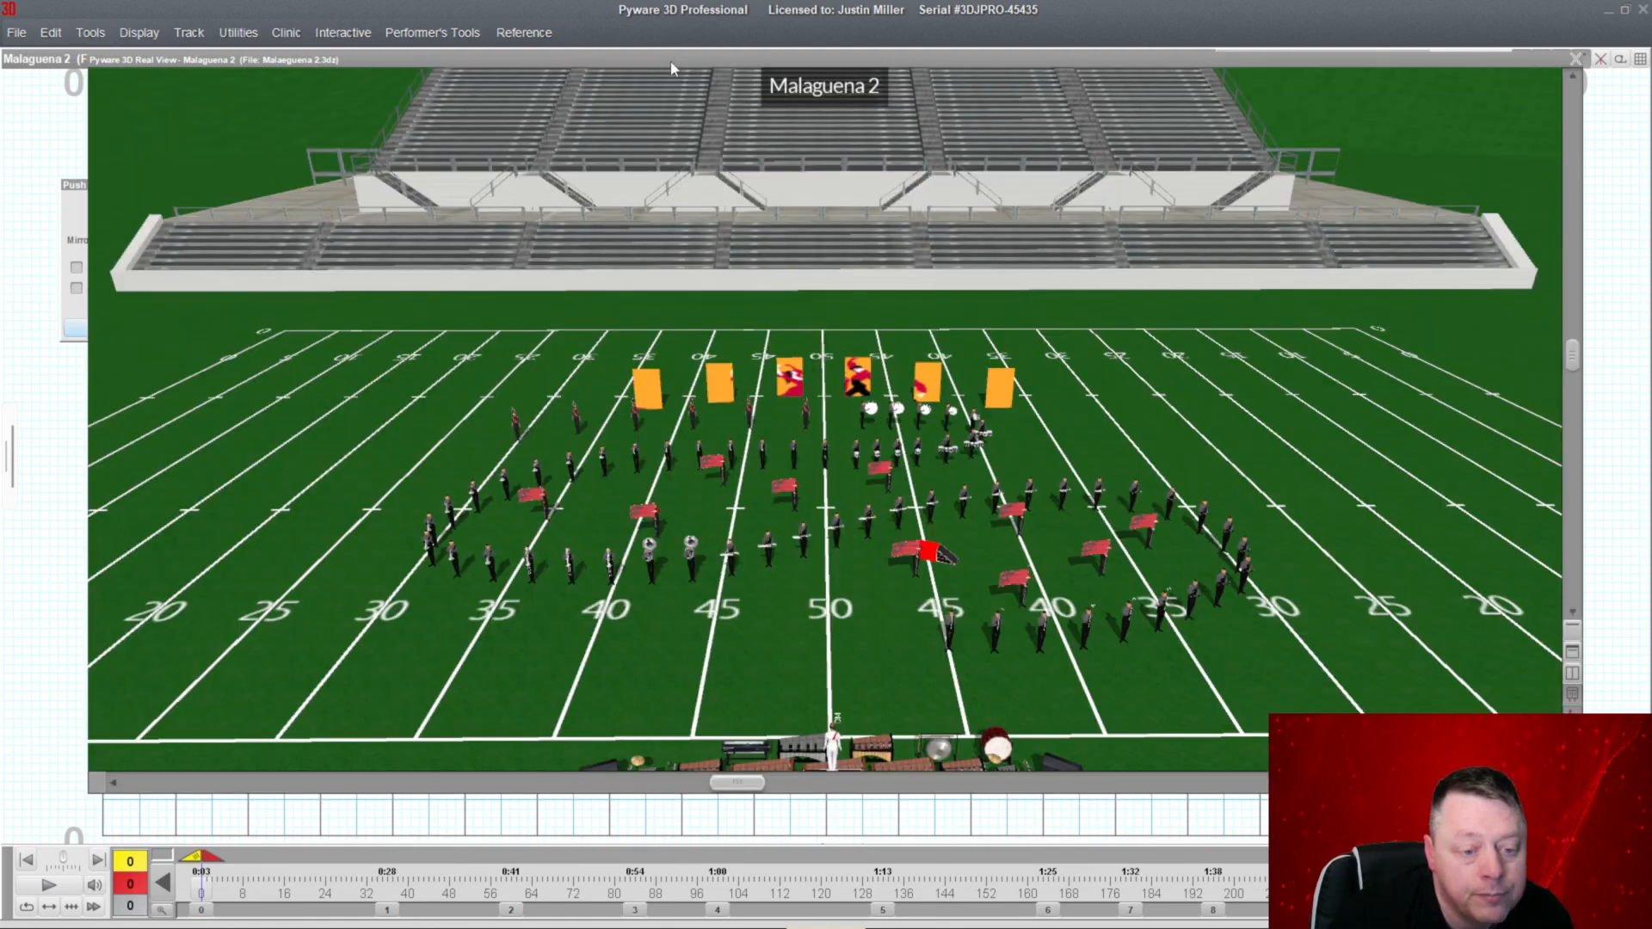
double_click(671, 62)
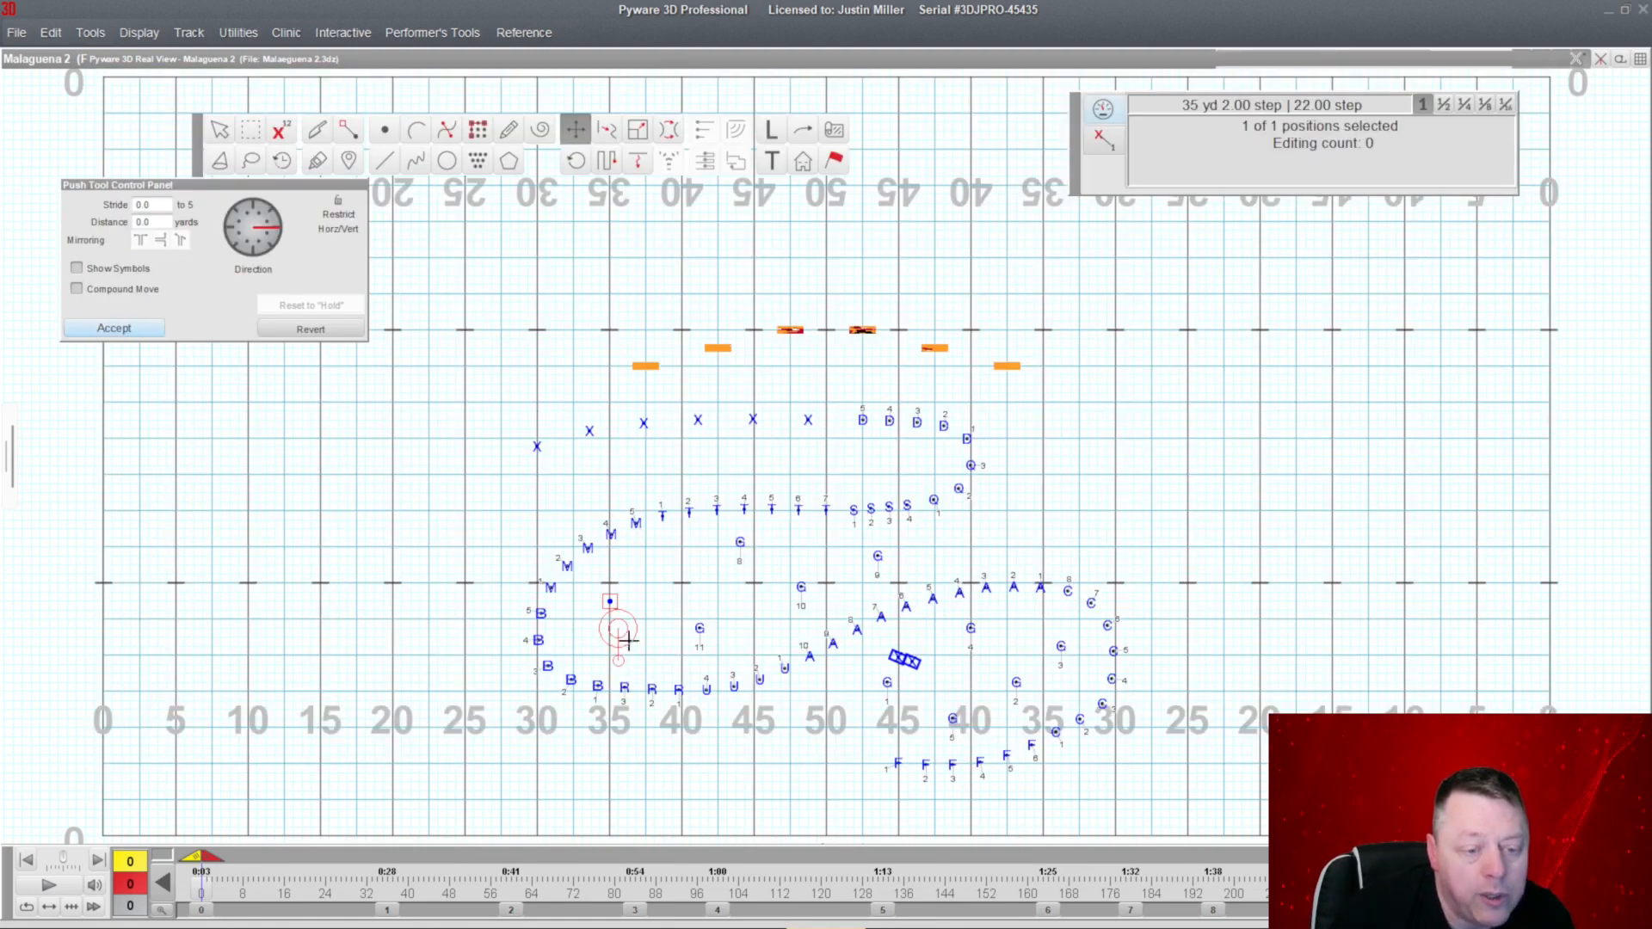
left_click(634, 567)
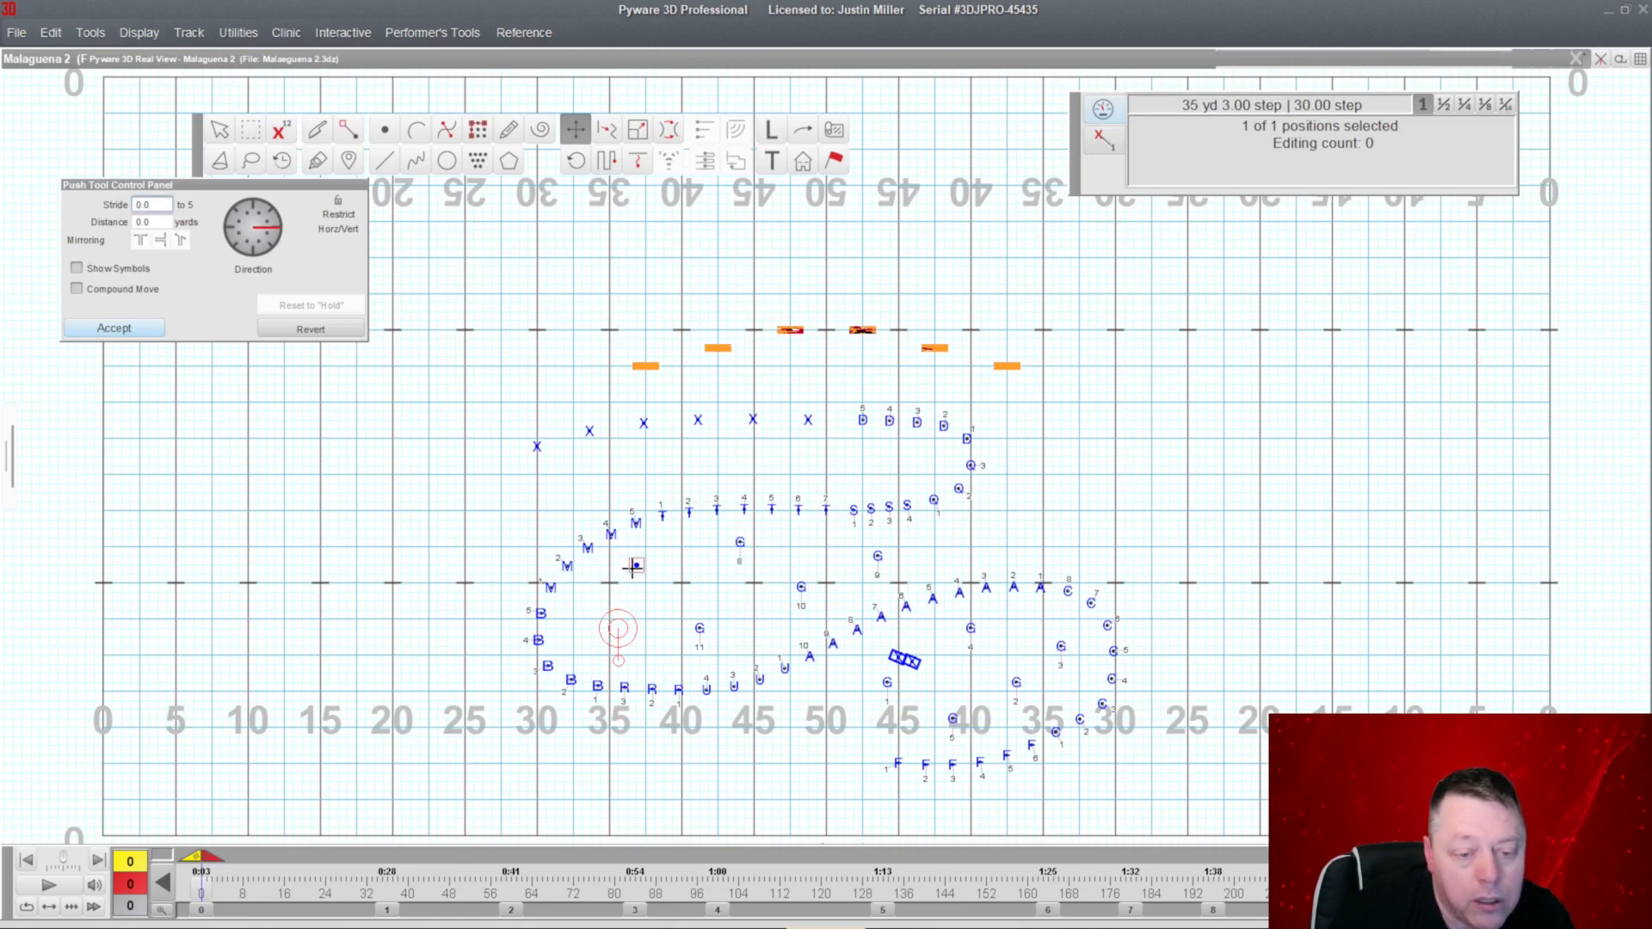
left_click(636, 574)
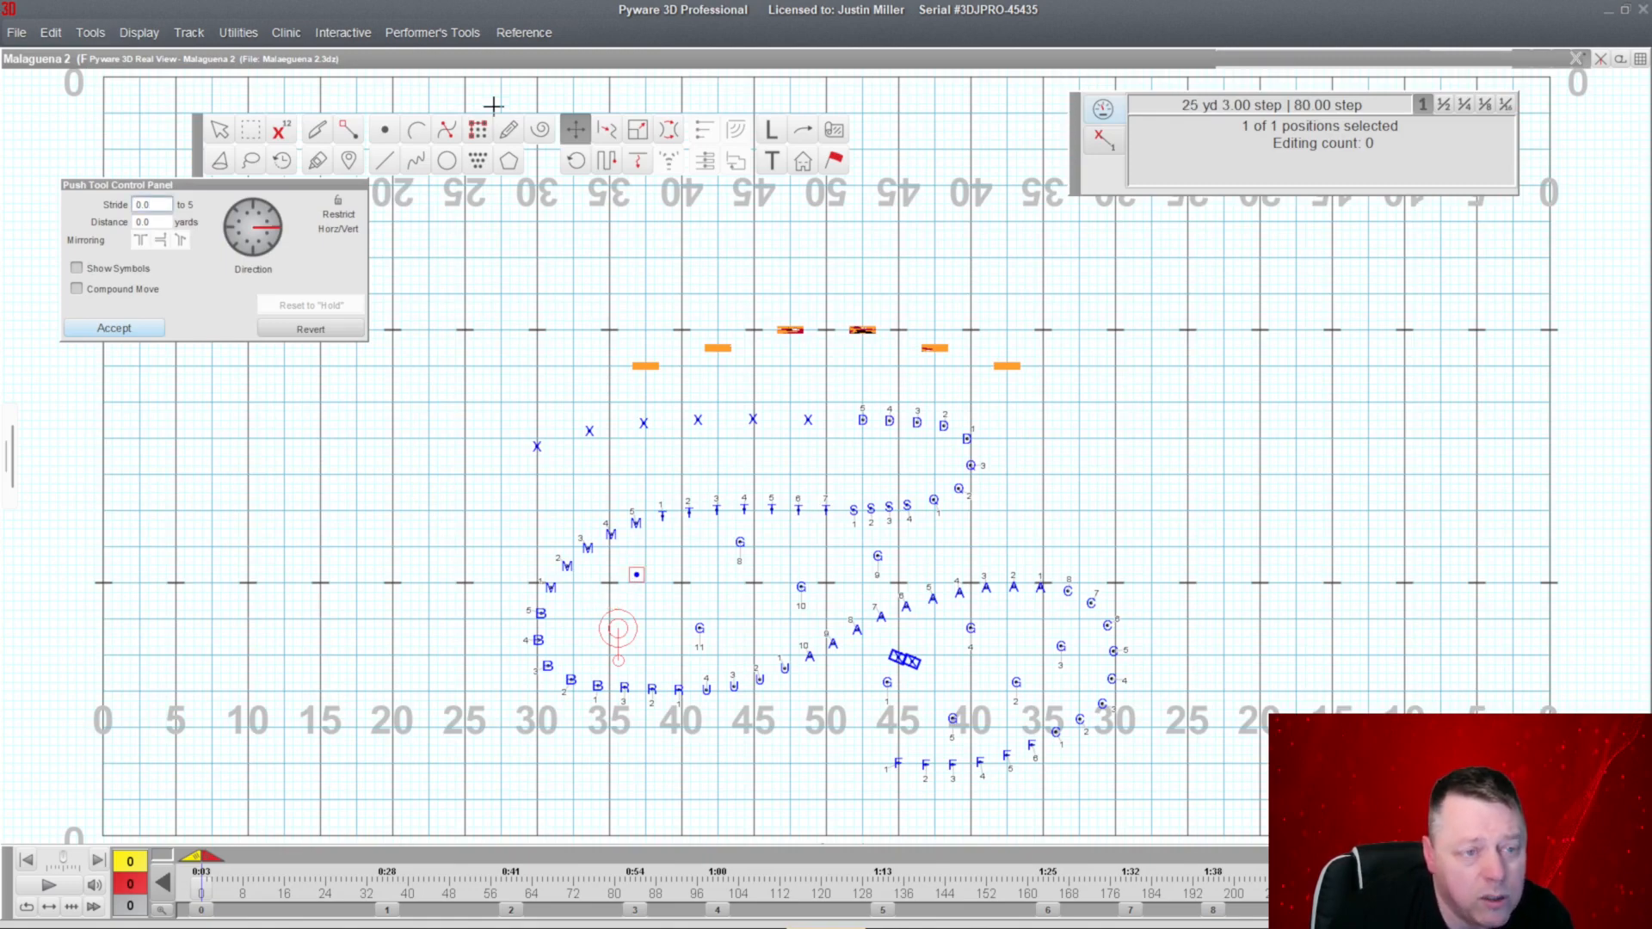
double_click(500, 62)
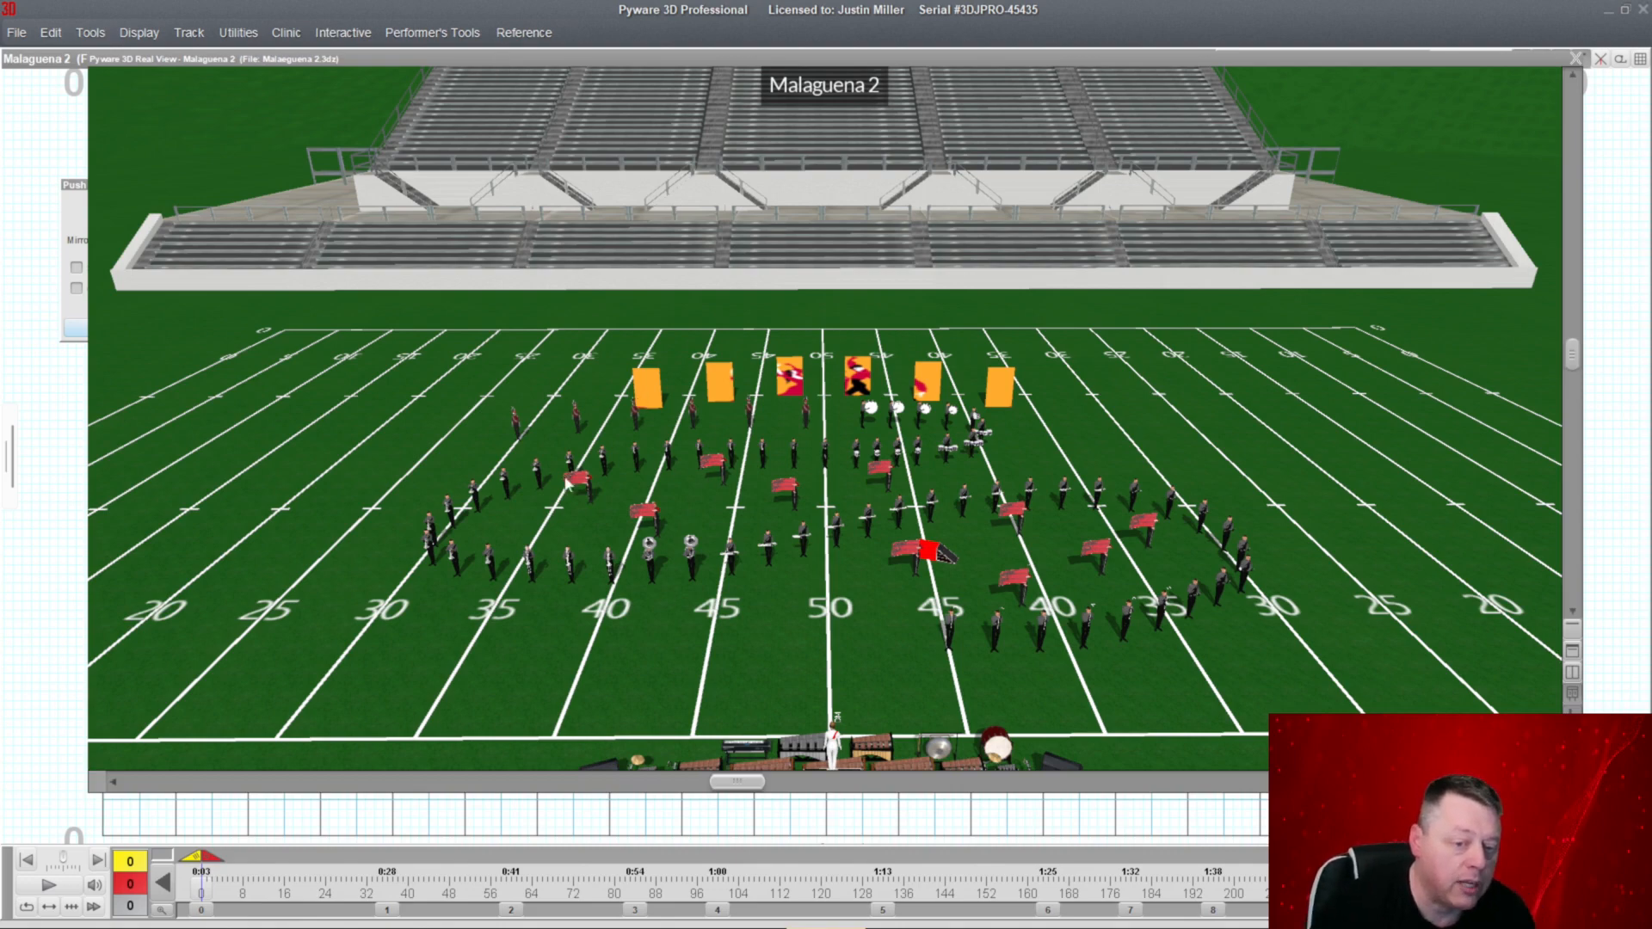
double_click(627, 62)
left_click(115, 328)
Nudge G performer 8 slightly away from the arc above it and check the spacing in 3D.
left_click(740, 543)
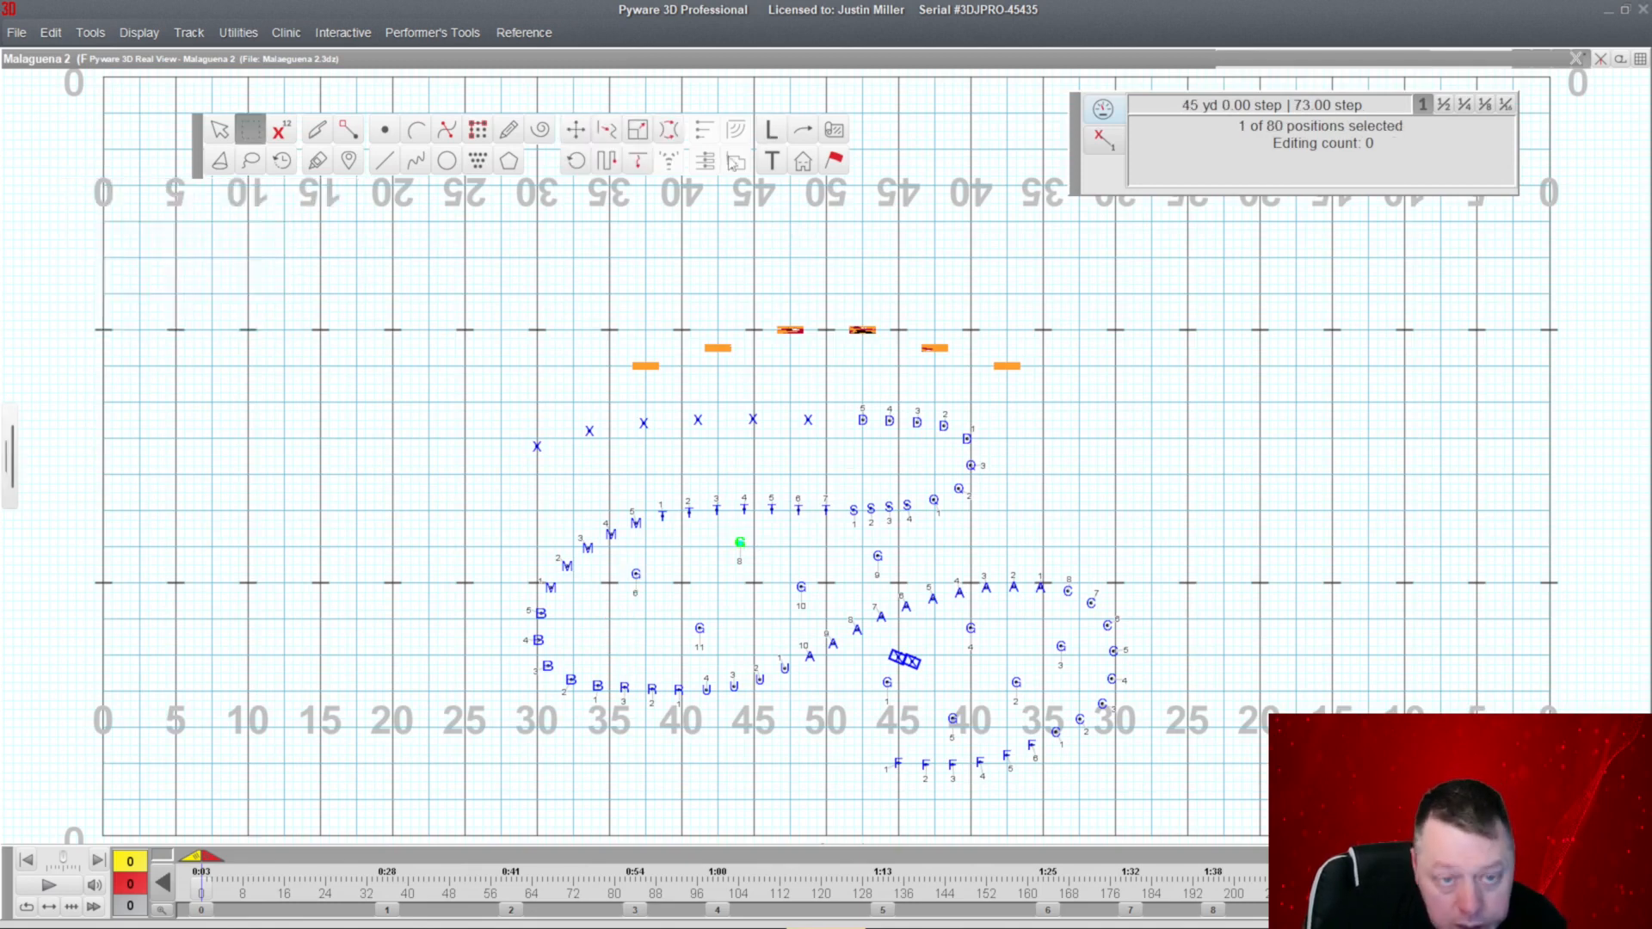
left_click(576, 130)
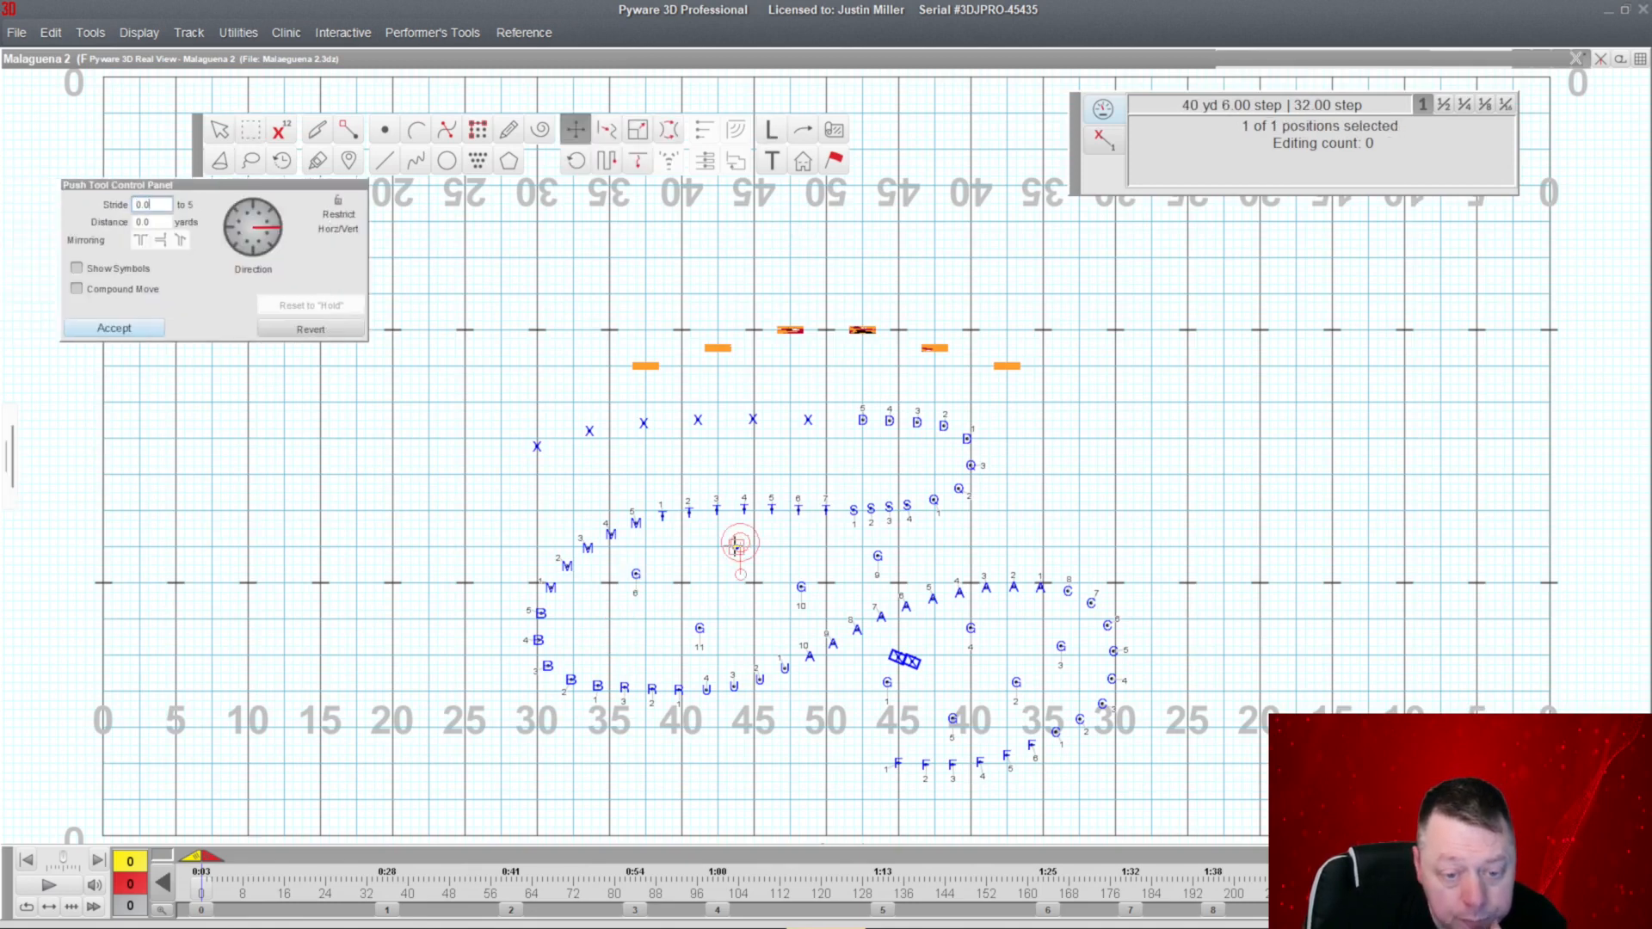
left_click(129, 328)
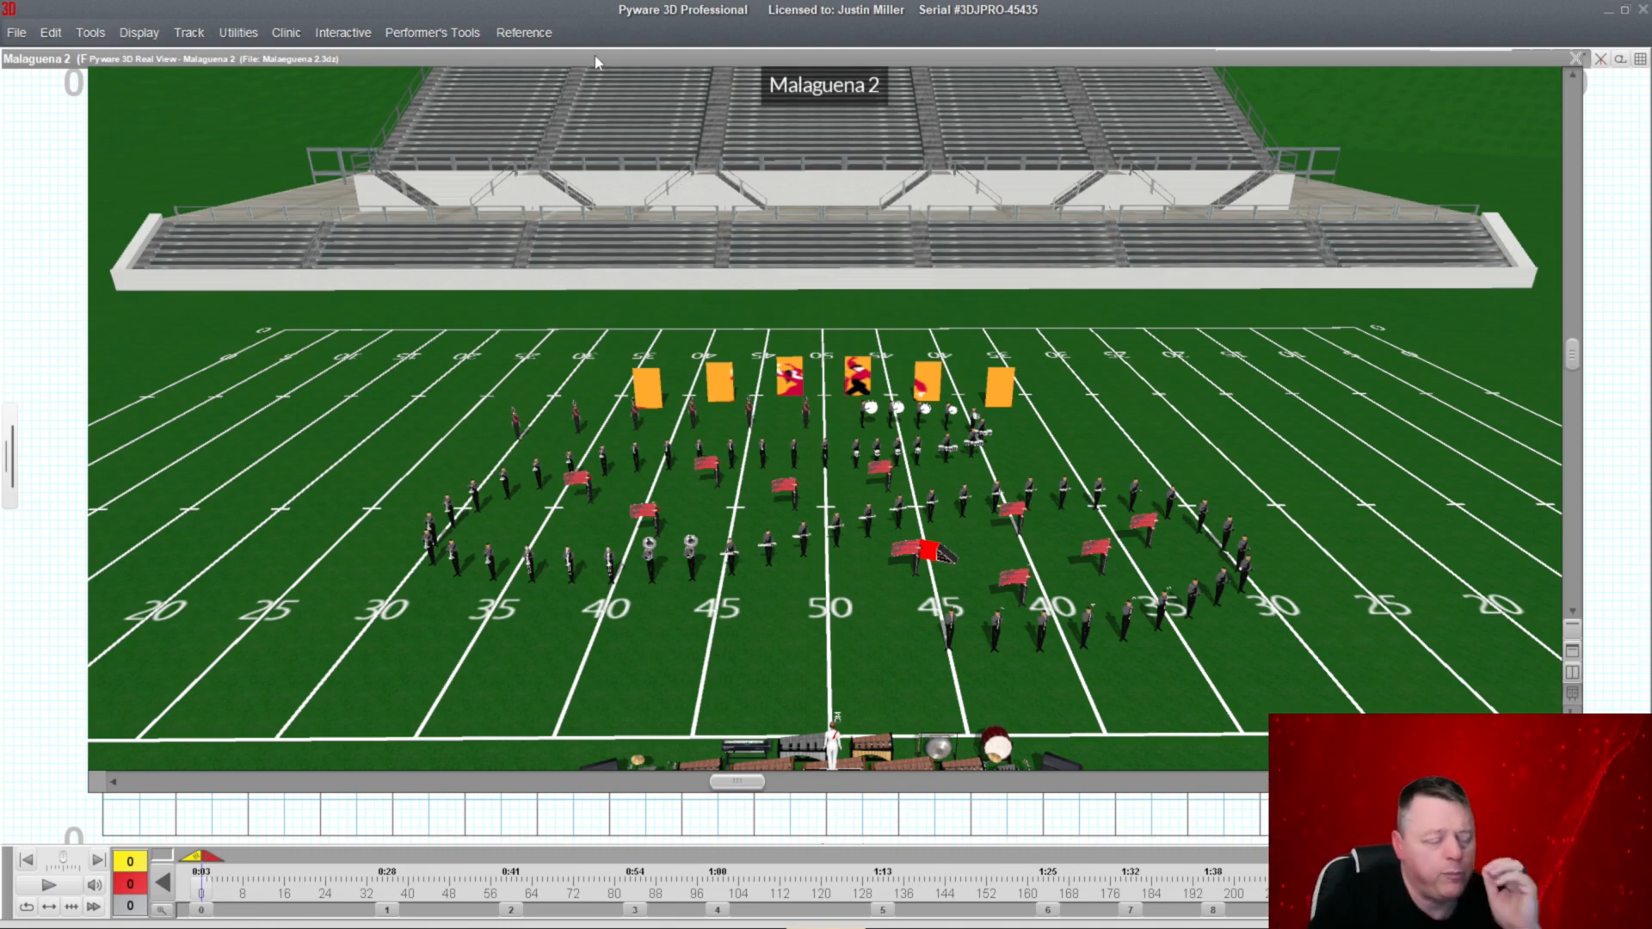
double_click(595, 58)
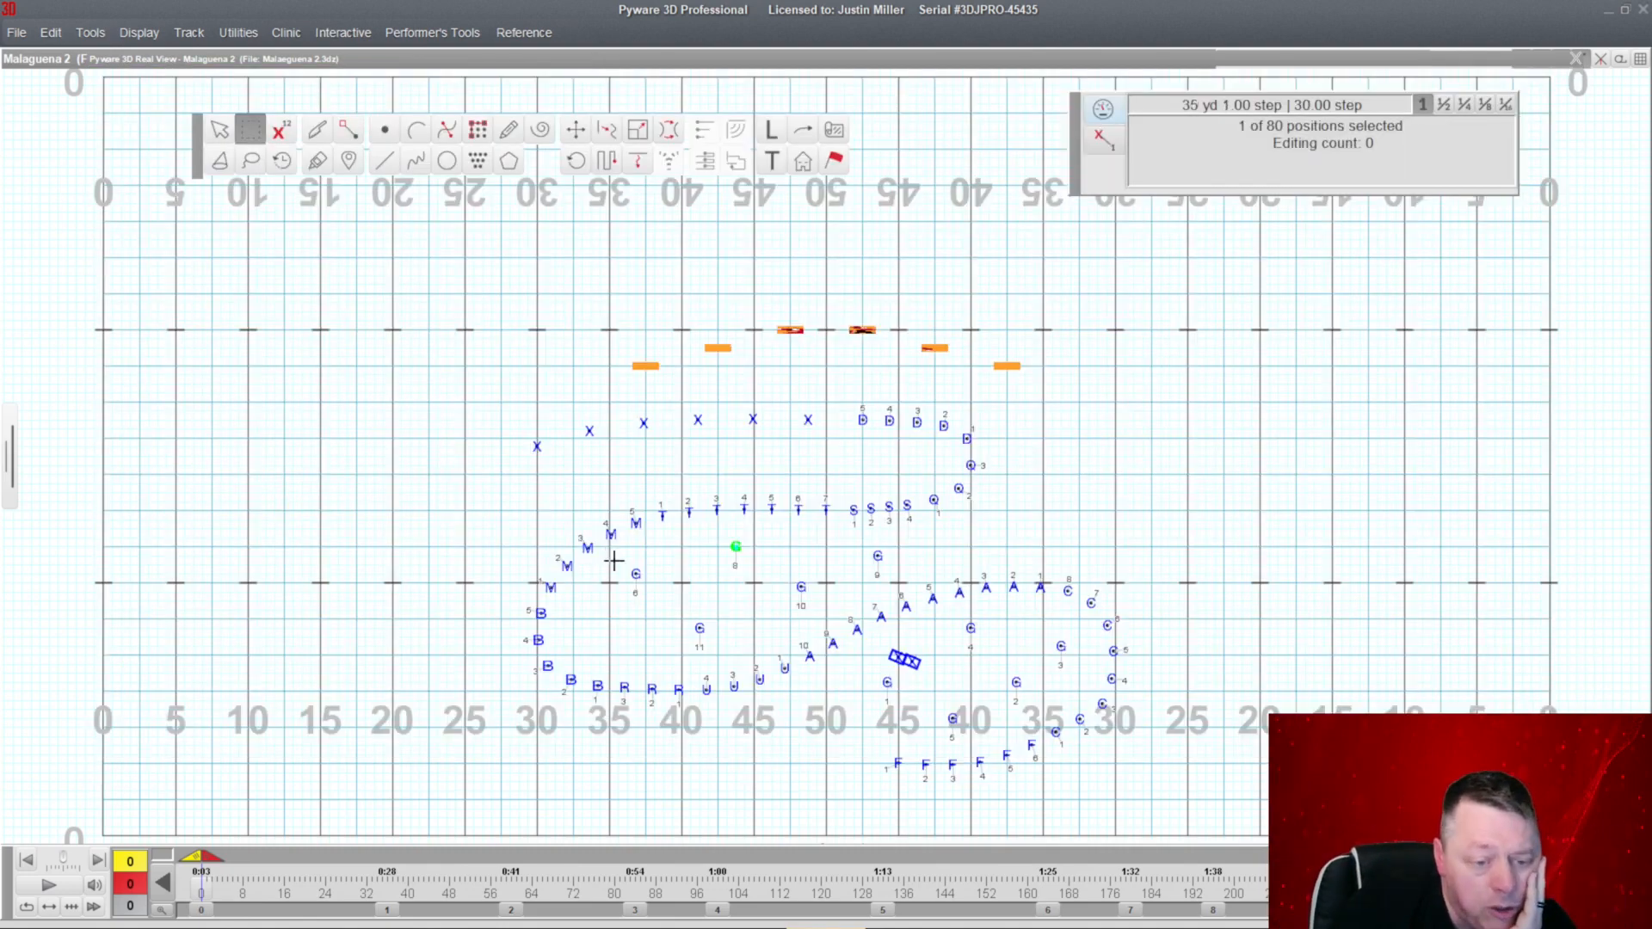
Push the leftmost inner G performer back onto the 35-yard line, slightly below the hash, and accept the move.
left_click(636, 574)
left_click(571, 129)
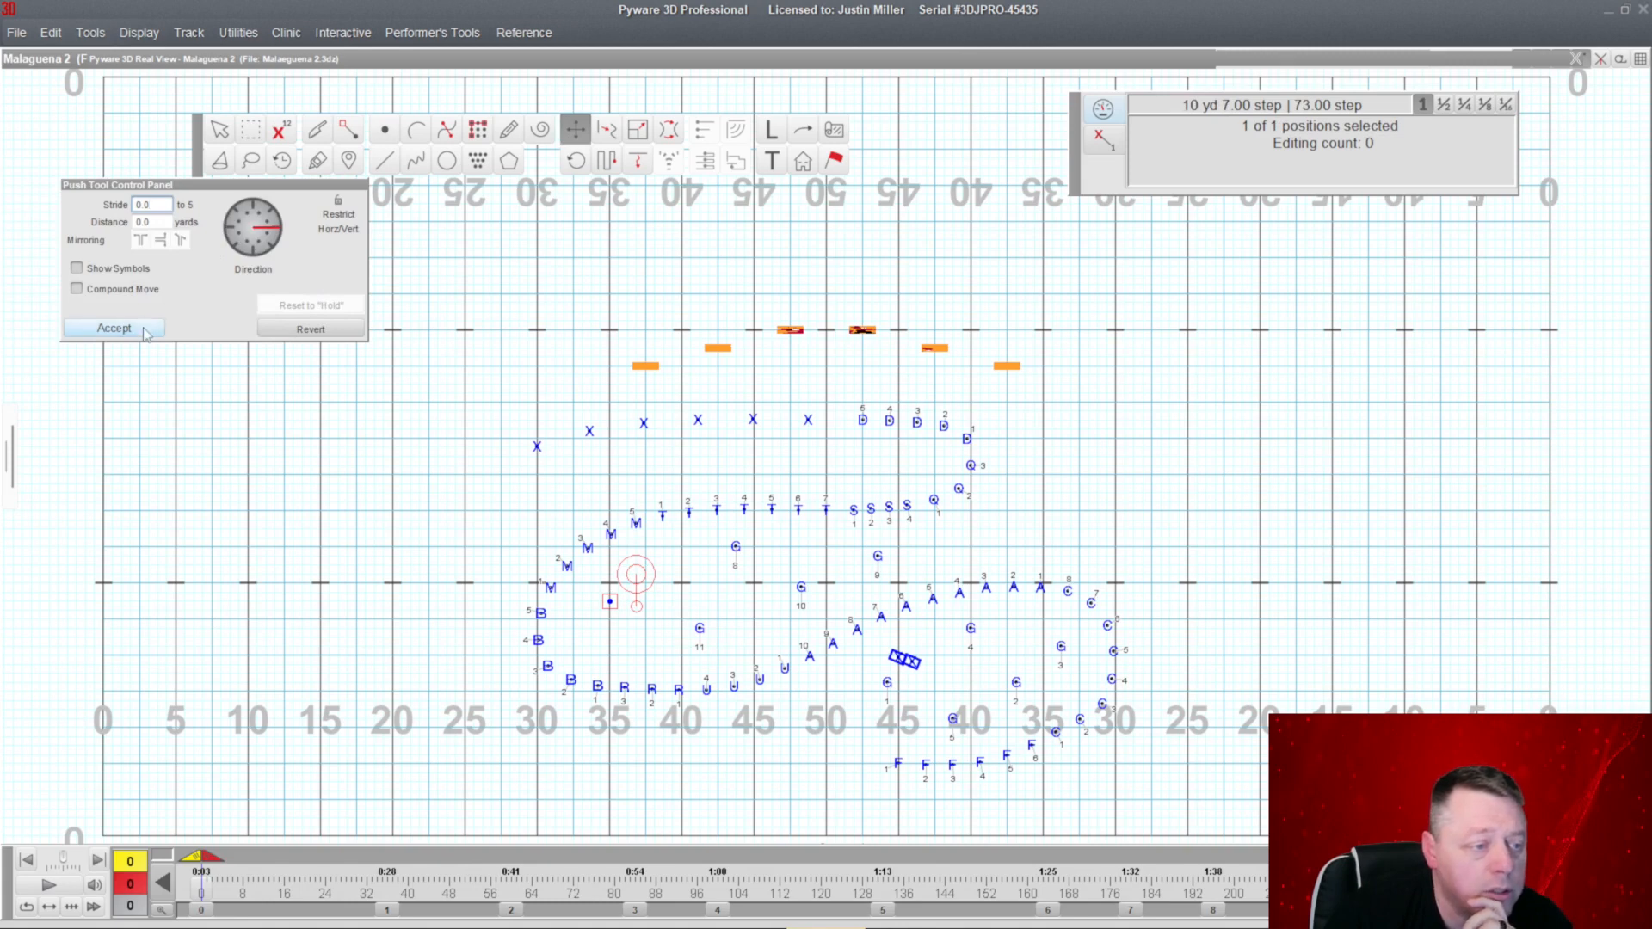
left_click(114, 328)
Push G performer 8 to 4 steps inside the 40-yard line and check the form in 3D.
left_click_drag(724, 523, 755, 573)
left_click(582, 134)
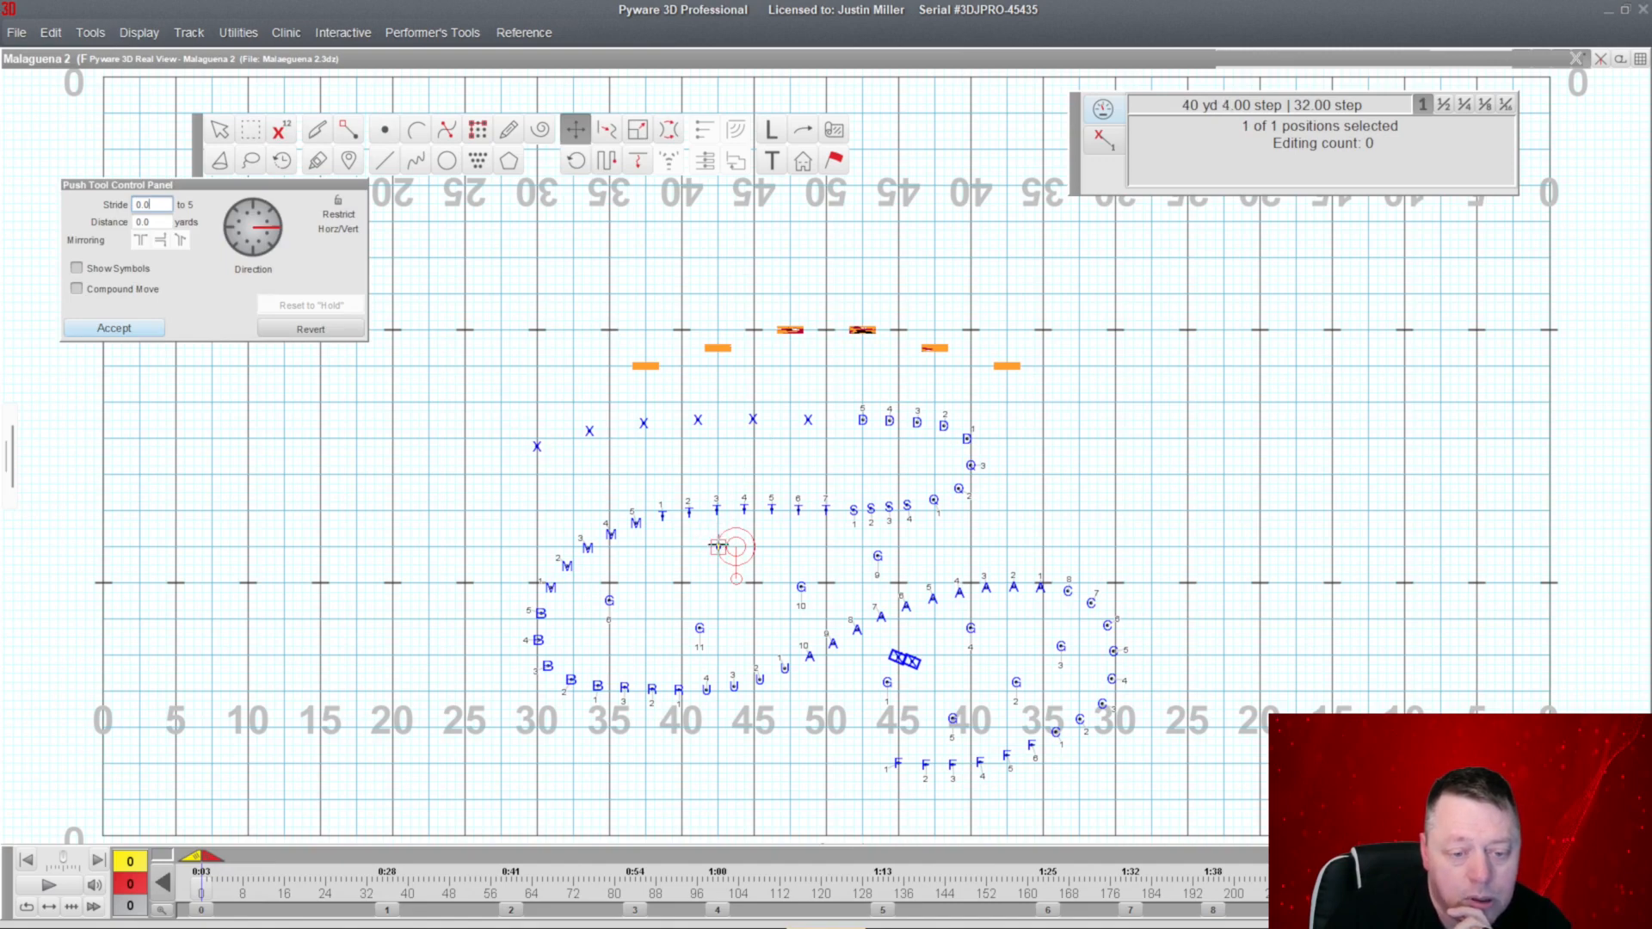
left_click(115, 328)
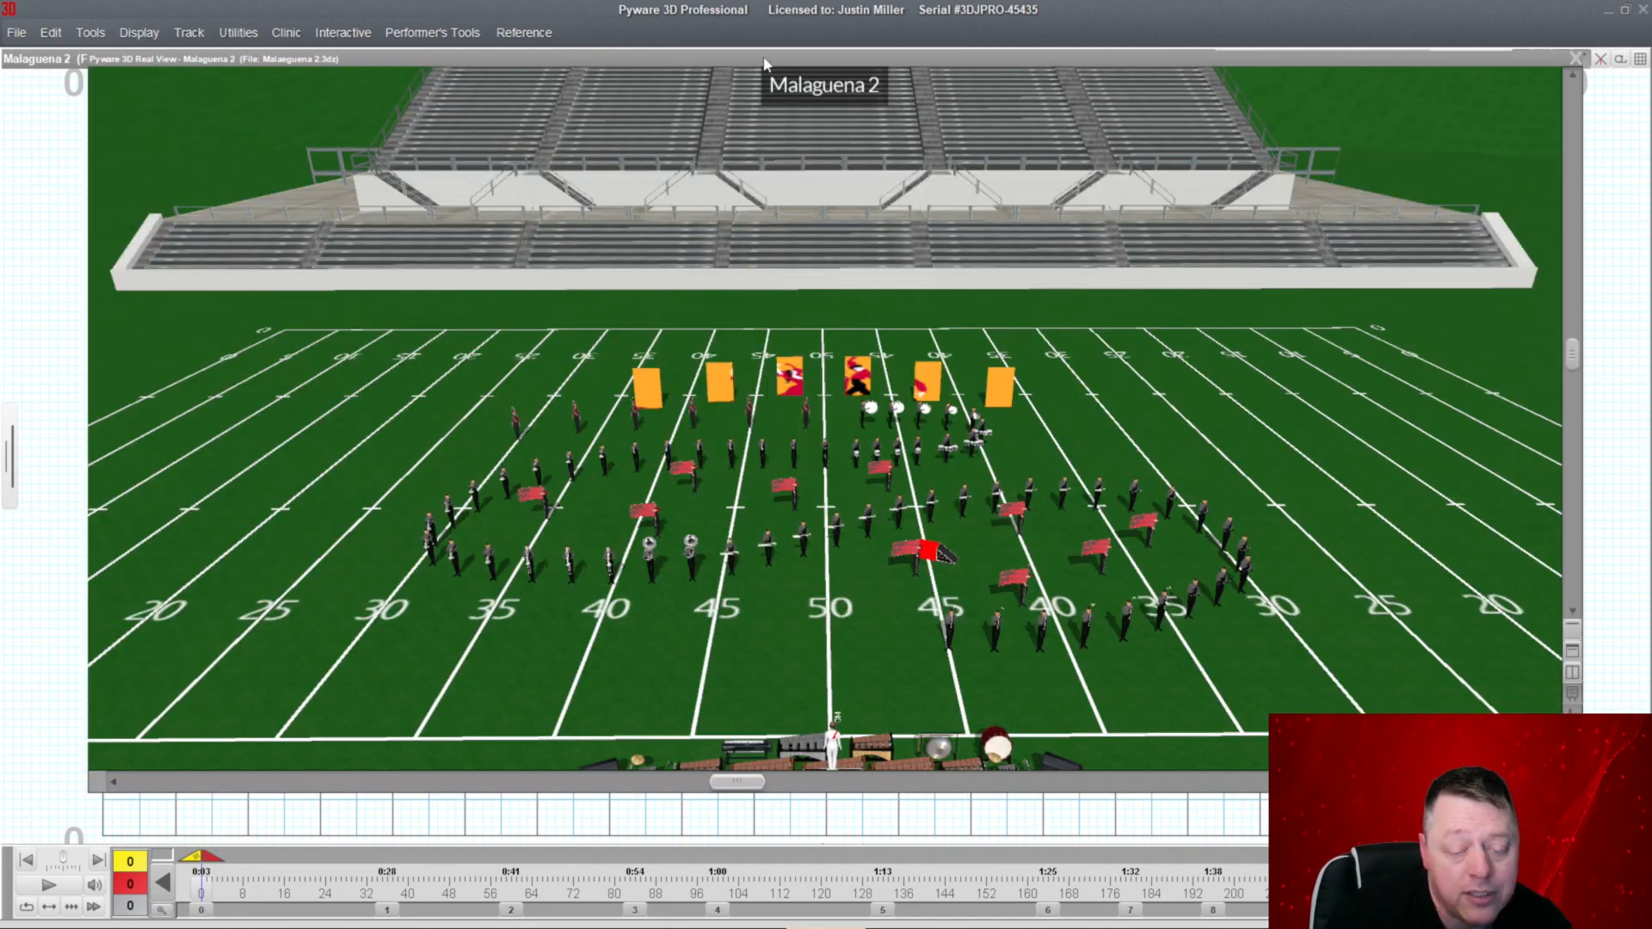
double_click(763, 58)
Push G performer 11 onto the 40-yard line at 23 steps, accept, and review the inner group in 3D.
mouse_move(676, 606)
left_mouse_down()
mouse_move(725, 644)
mouse_move(678, 628)
left_mouse_up()
left_click(576, 129)
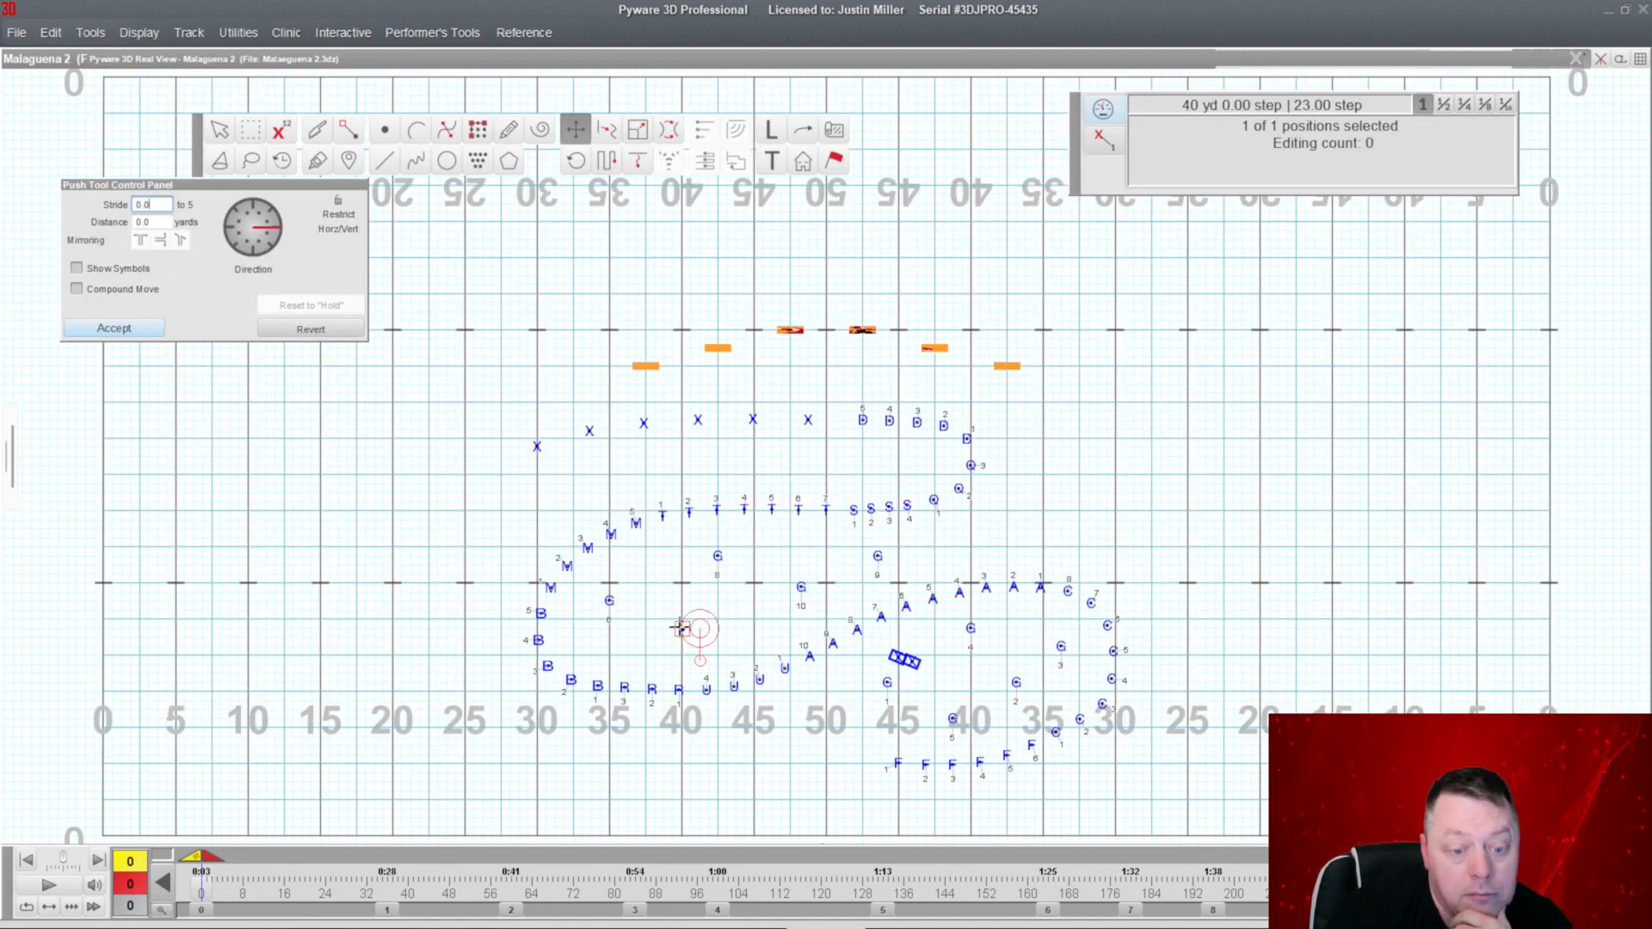
left_click(114, 330)
double_click(401, 62)
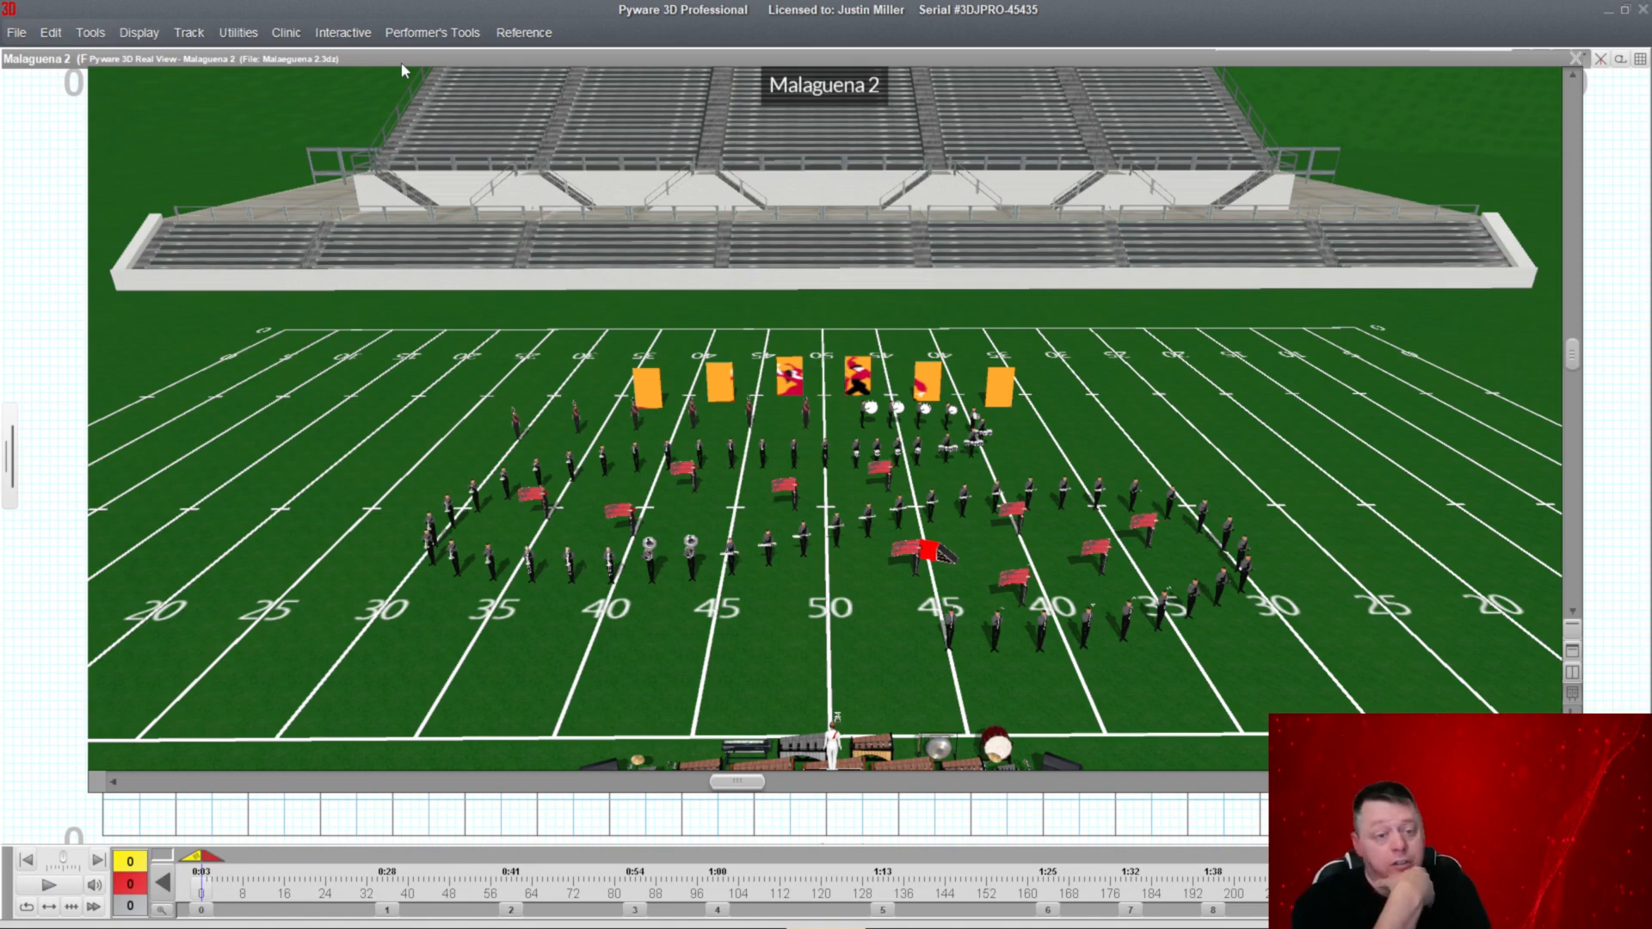
double_click(630, 61)
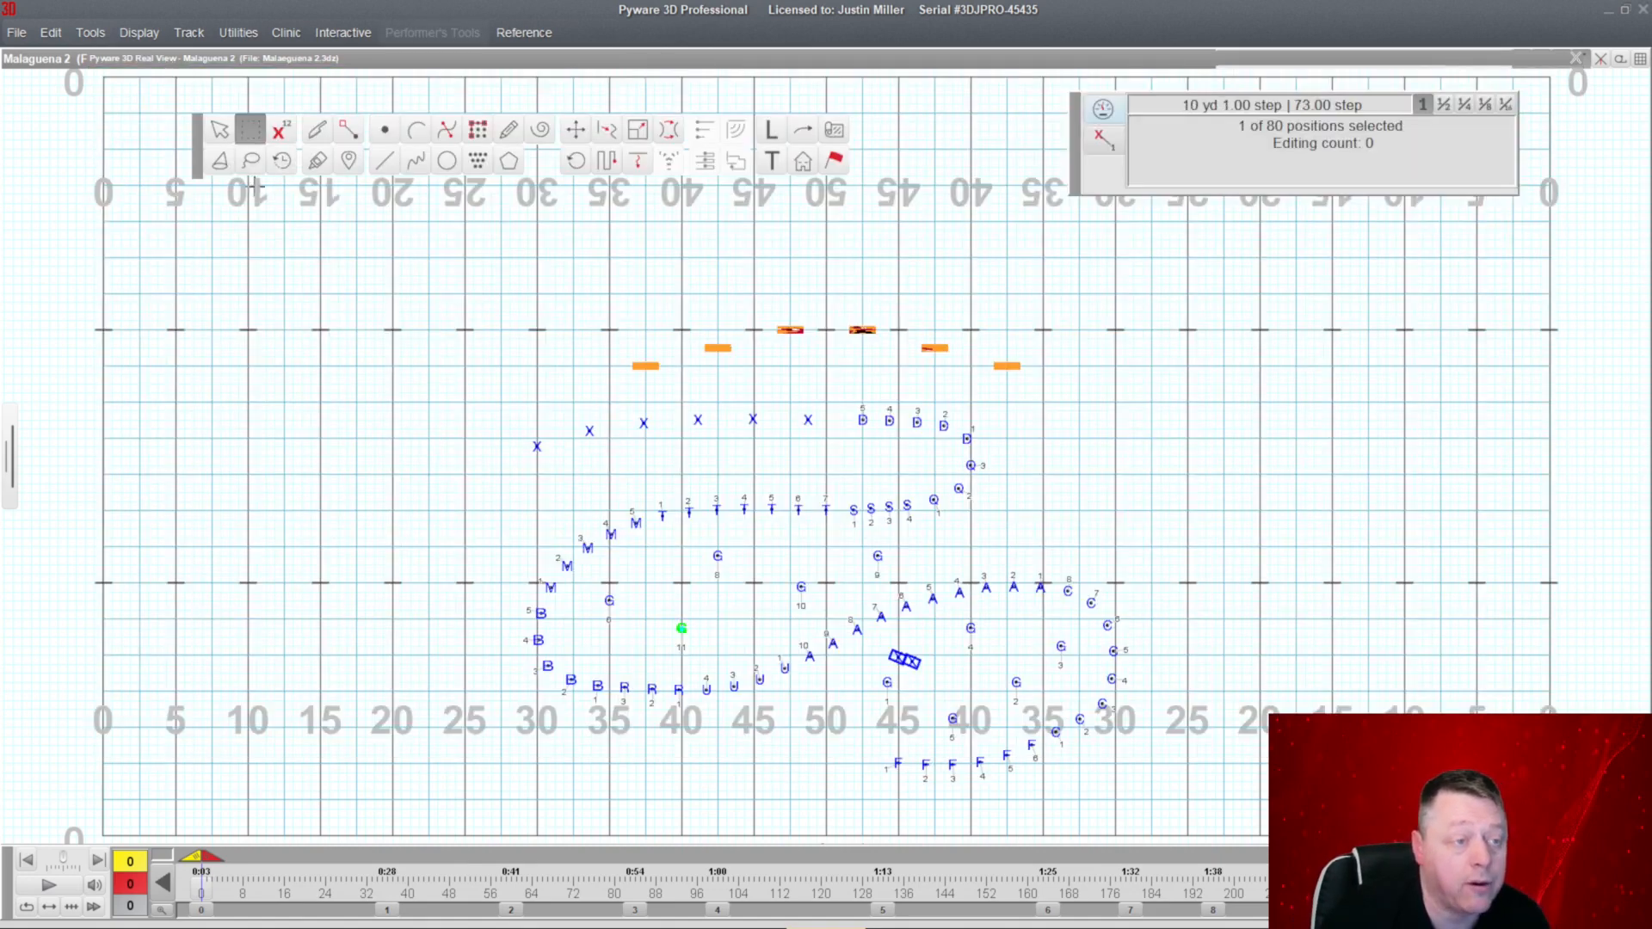
Select the six X performers on the rear curve and change their symbol to G for all counts, leaving their labels blank.
left_click_drag(457, 372, 841, 462)
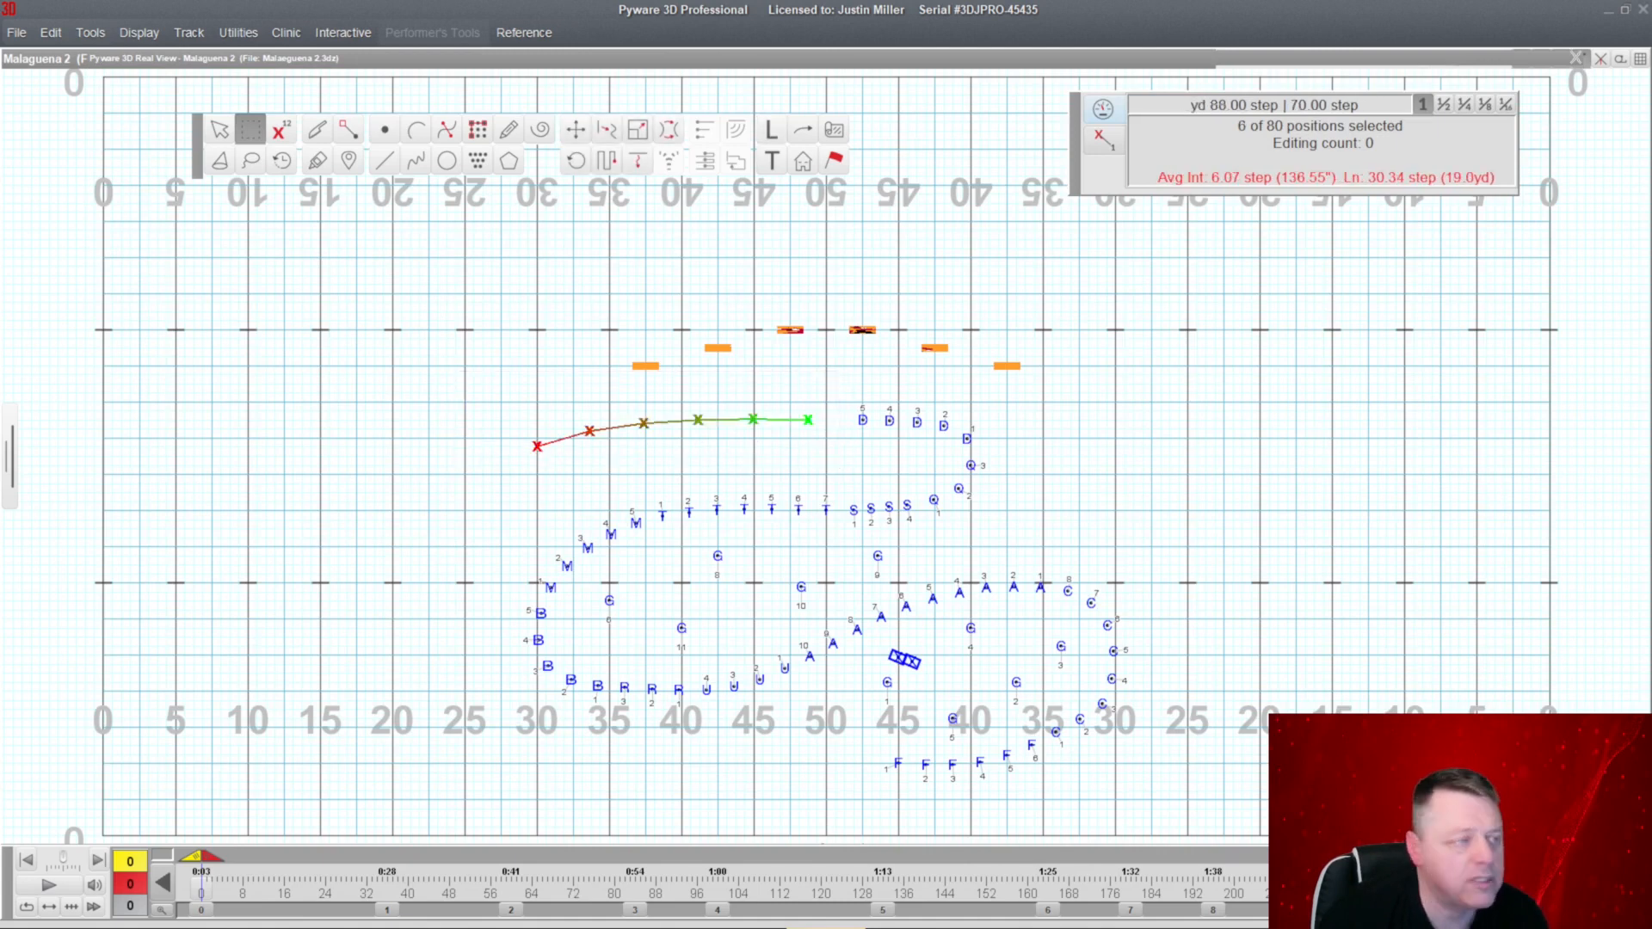
left_click(771, 130)
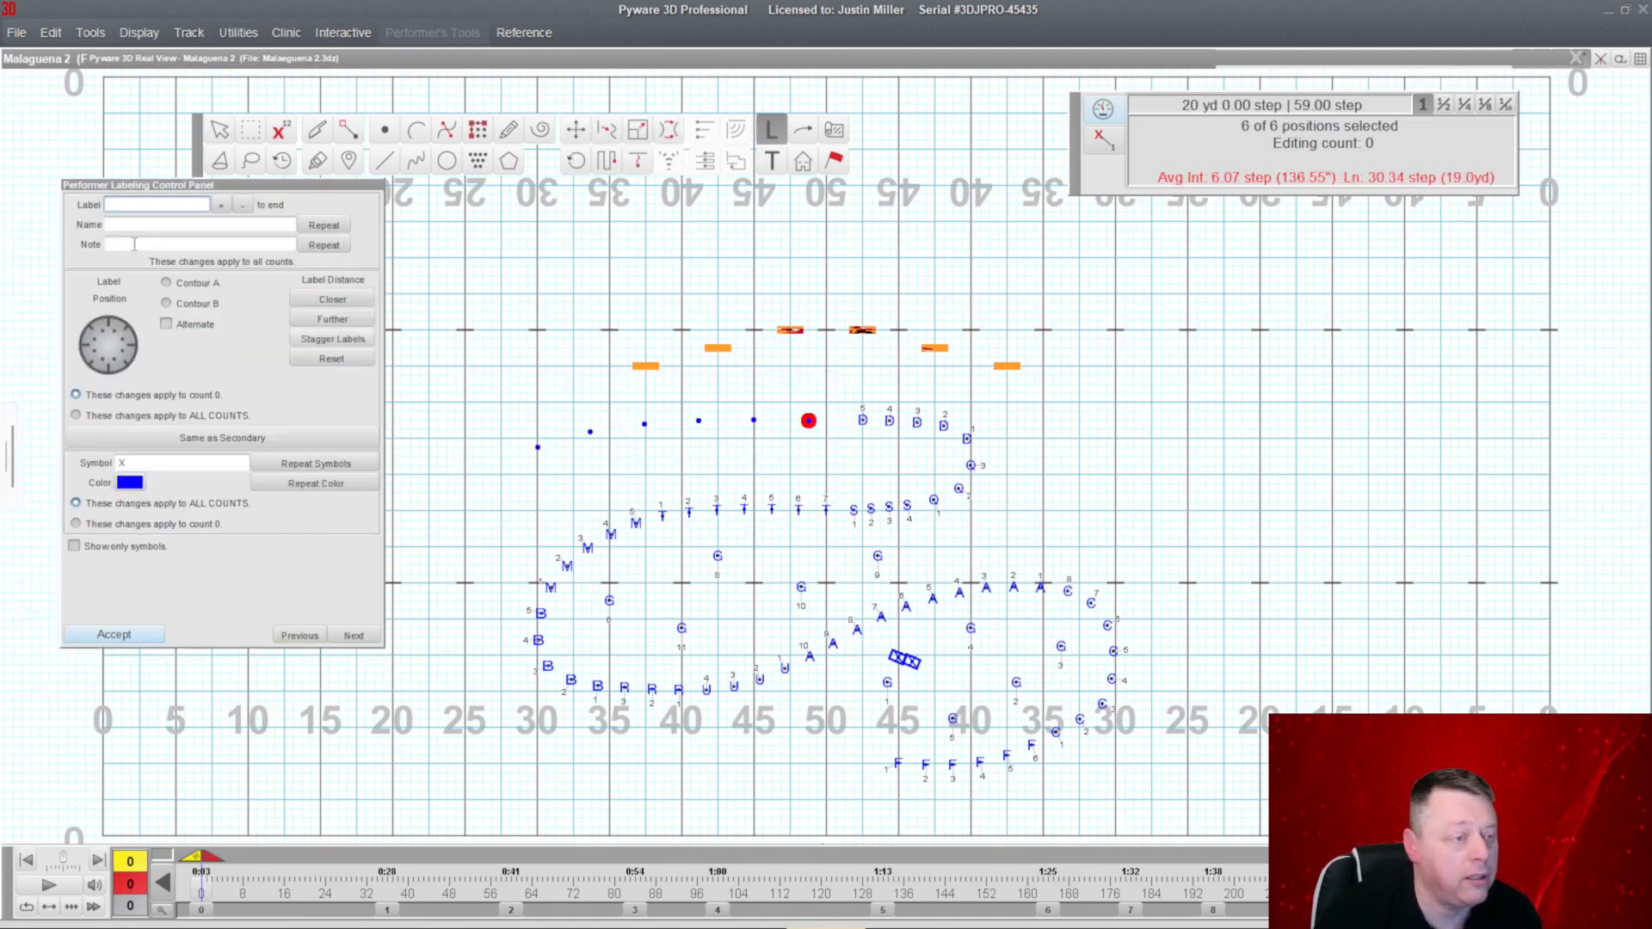
left_click(151, 465)
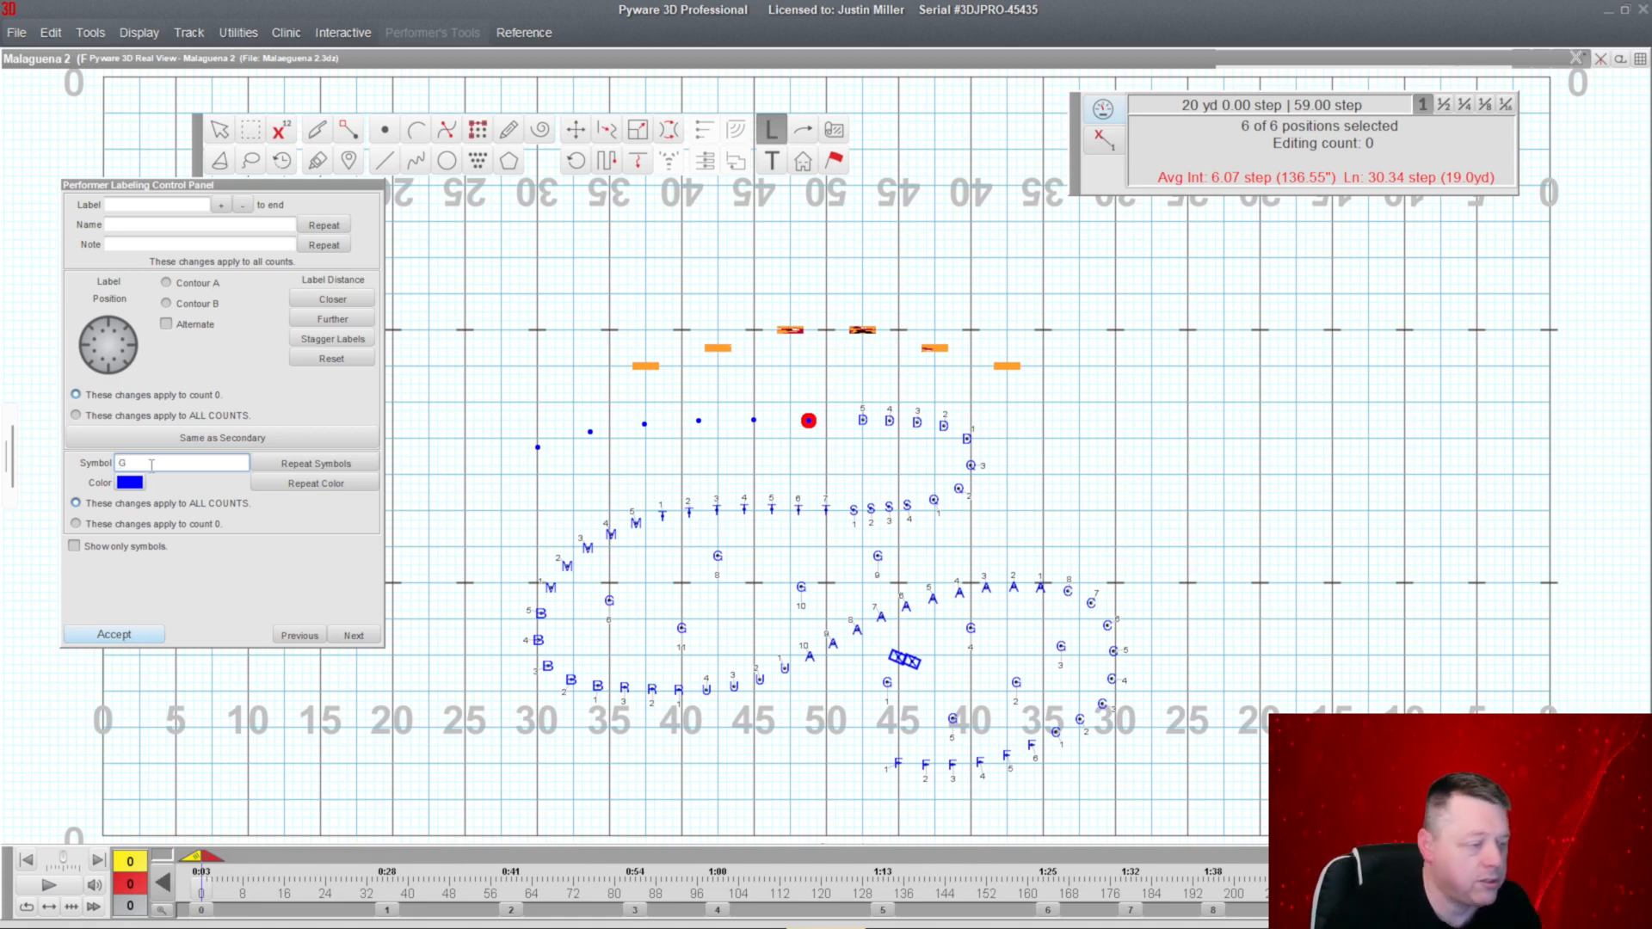
type("G")
left_click(137, 205)
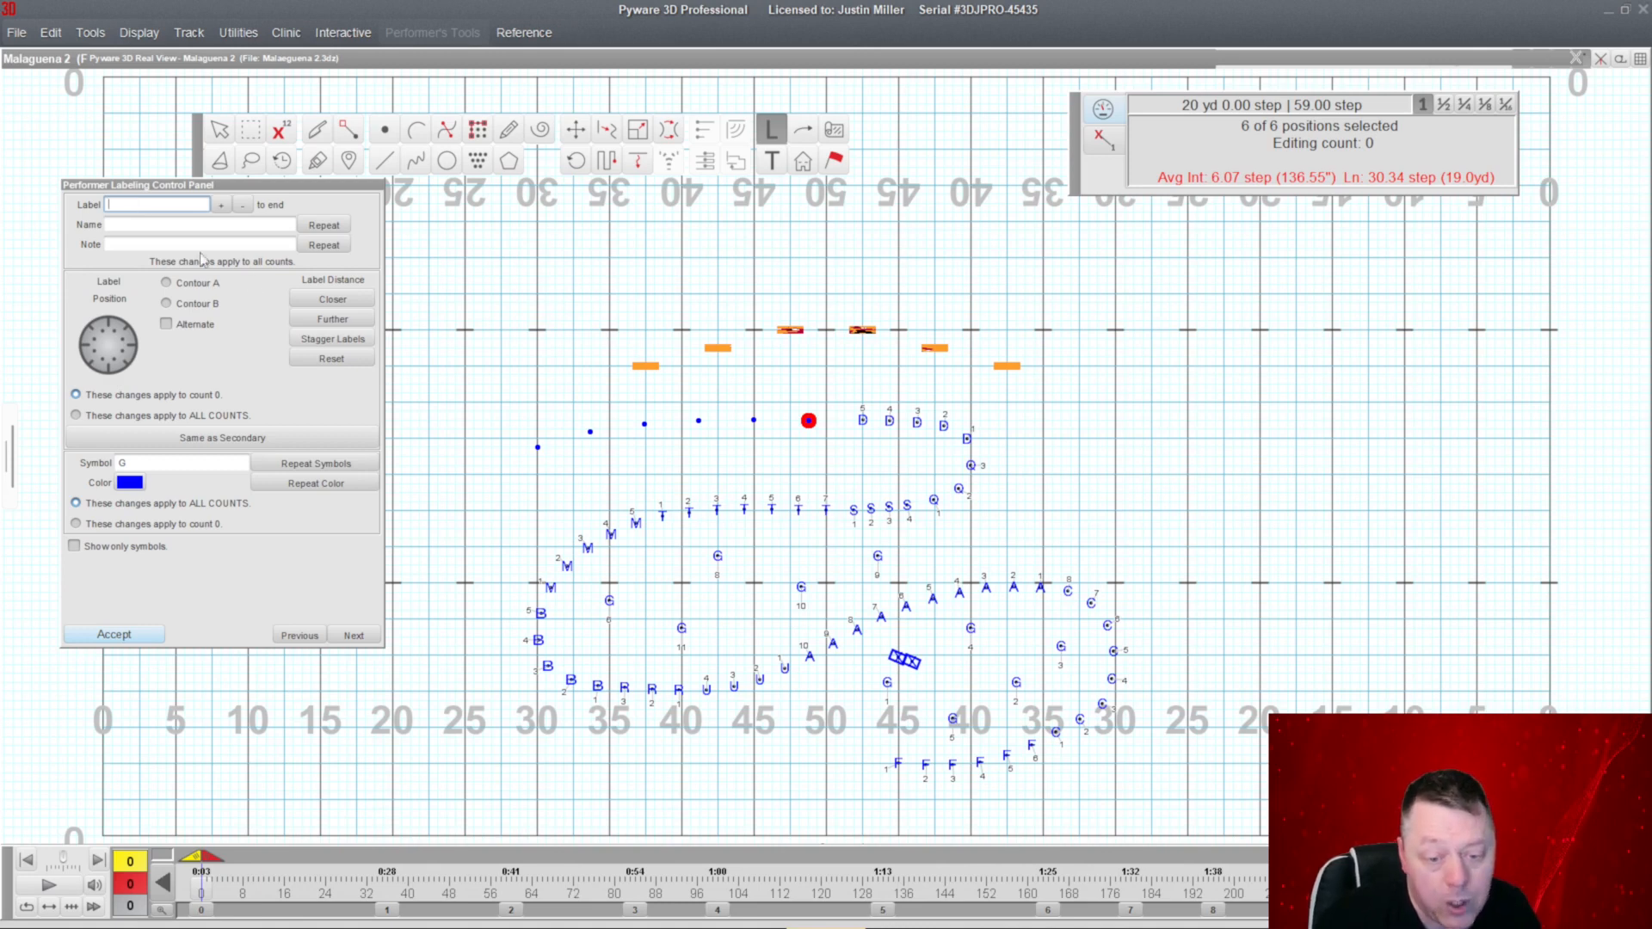
left_click(111, 635)
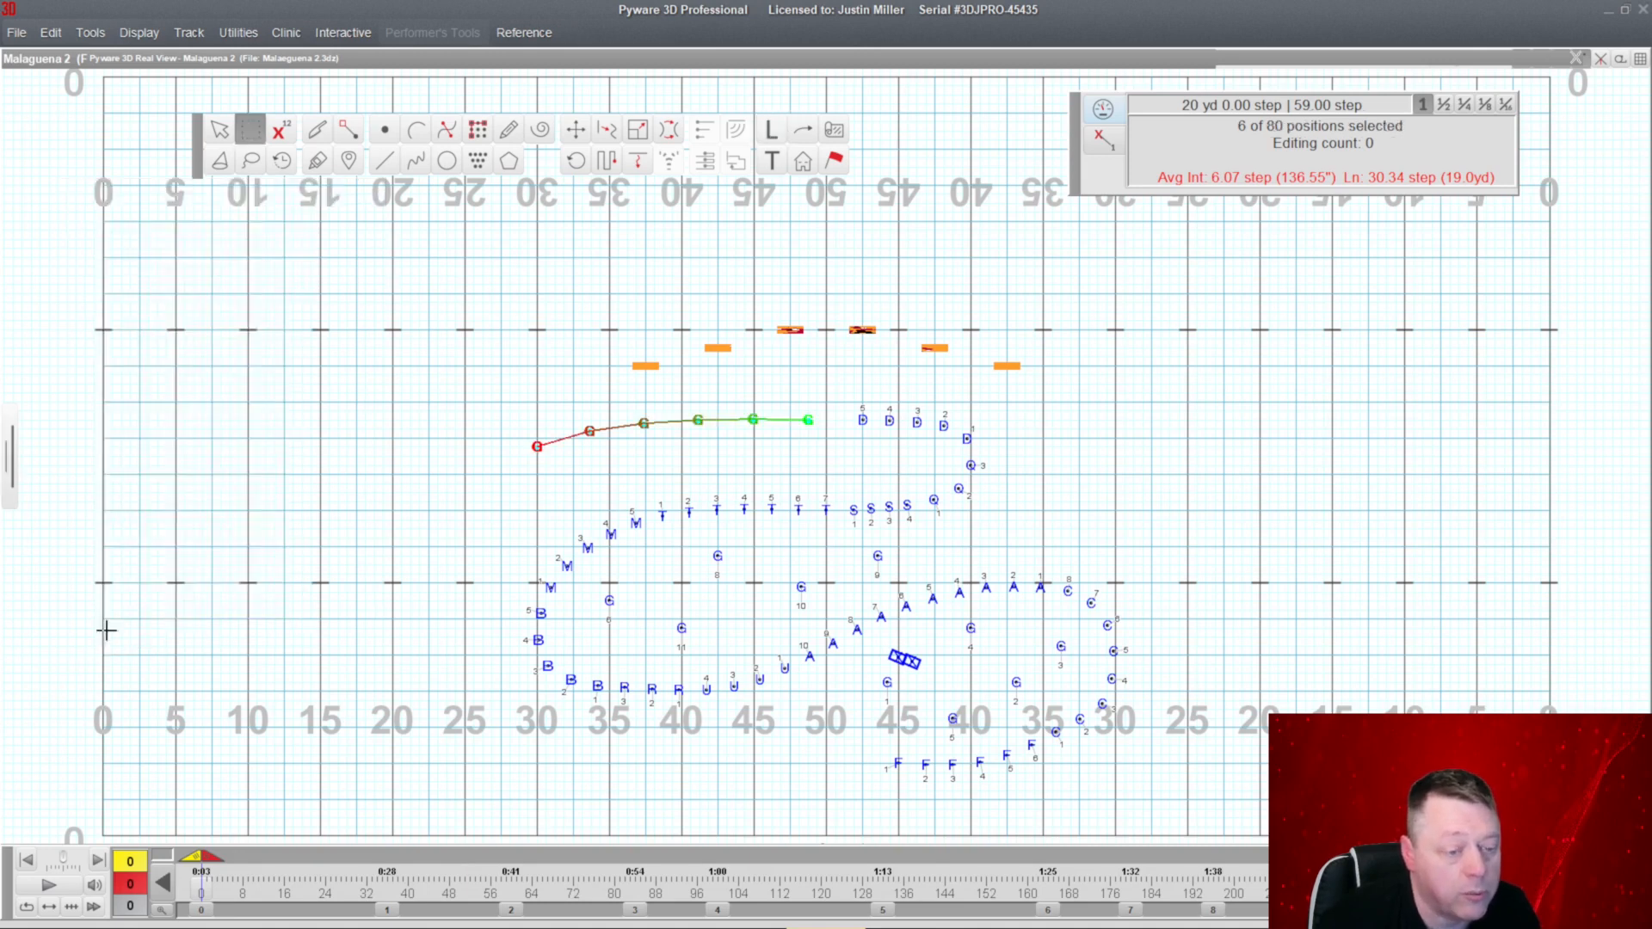
Lasso the five inner G performers and shift their labels down by one so they run from 6 to 10.
left_click(252, 166)
mouse_move(915, 555)
left_mouse_down()
mouse_move(746, 535)
mouse_move(589, 648)
mouse_move(843, 602)
mouse_move(914, 554)
left_mouse_up()
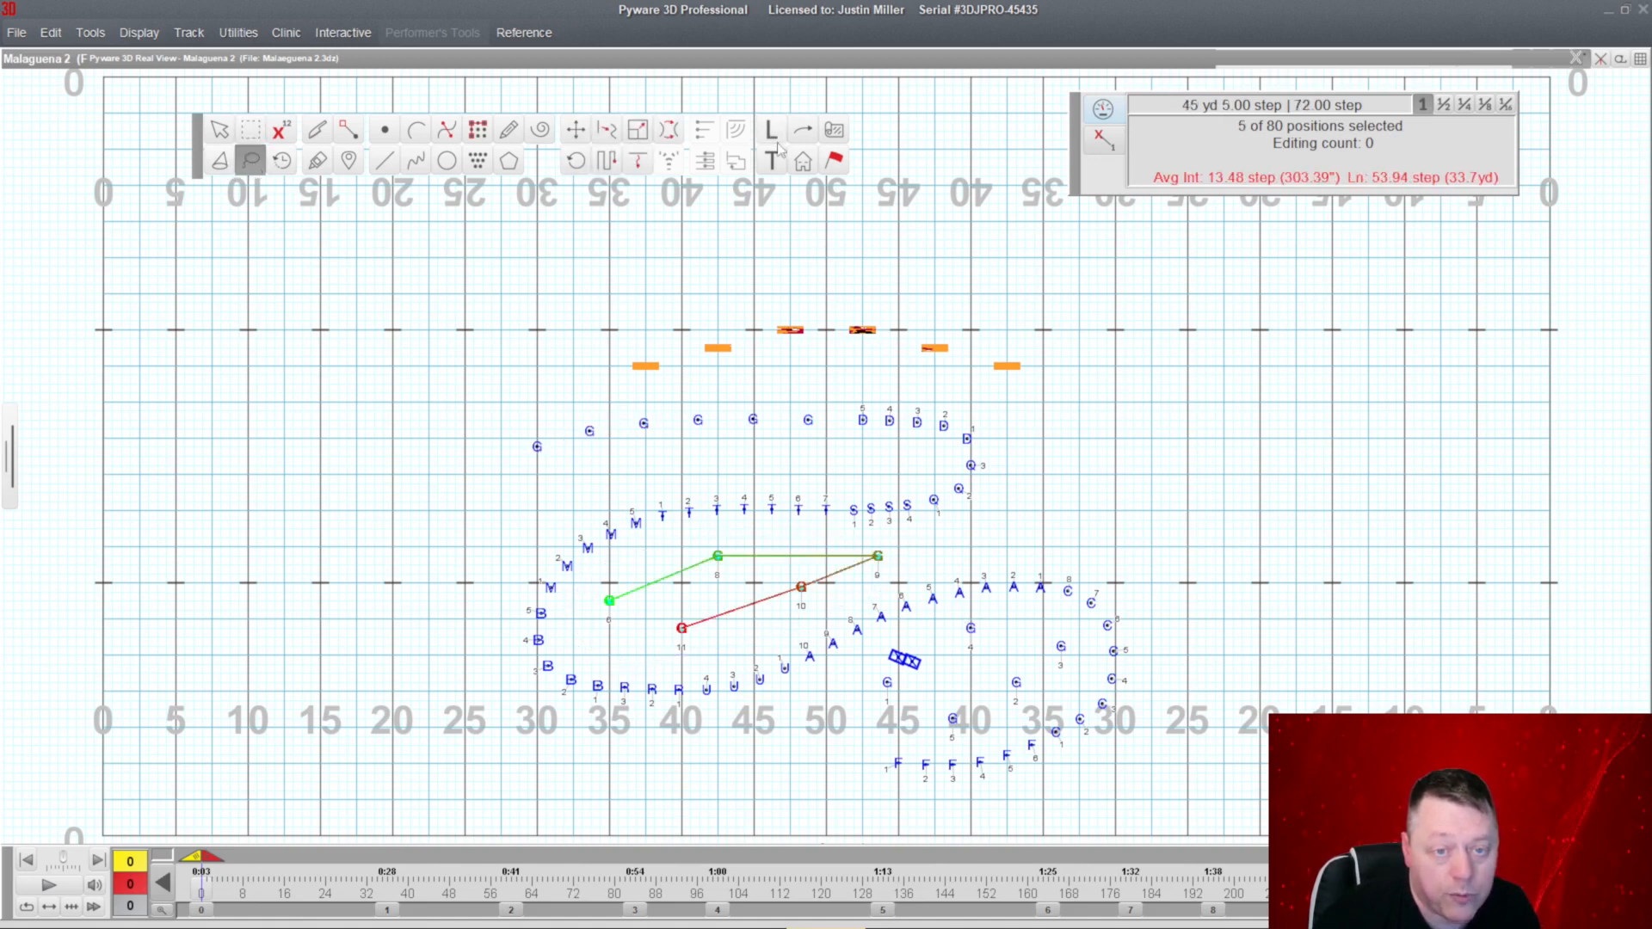
left_click(773, 131)
left_click(218, 205)
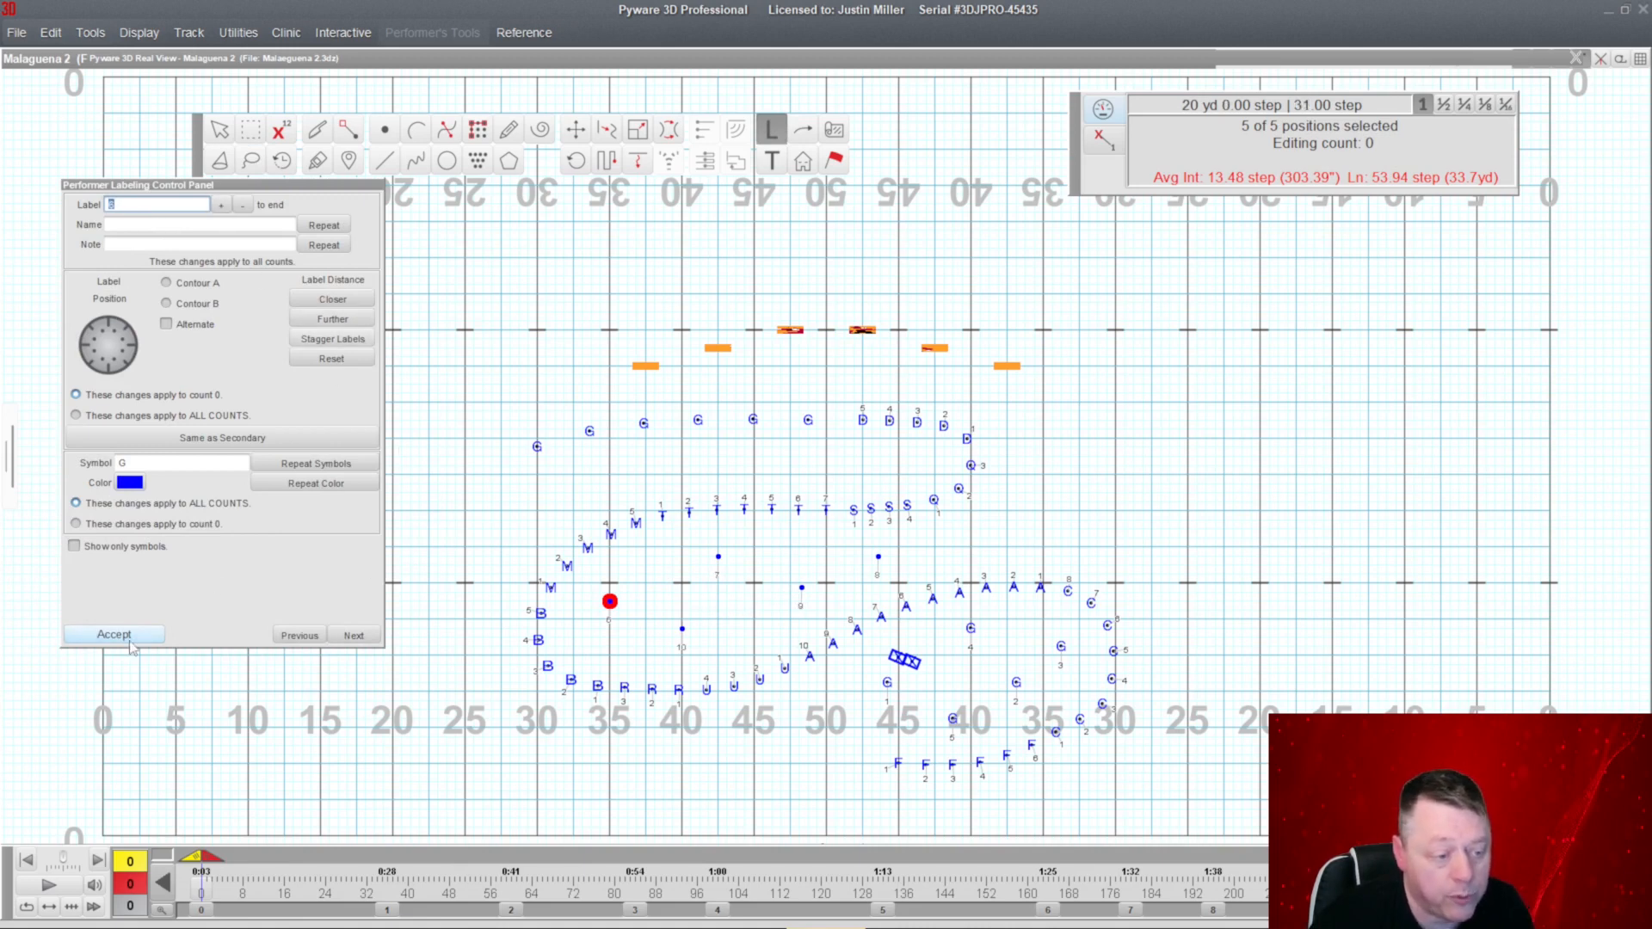
left_click(130, 640)
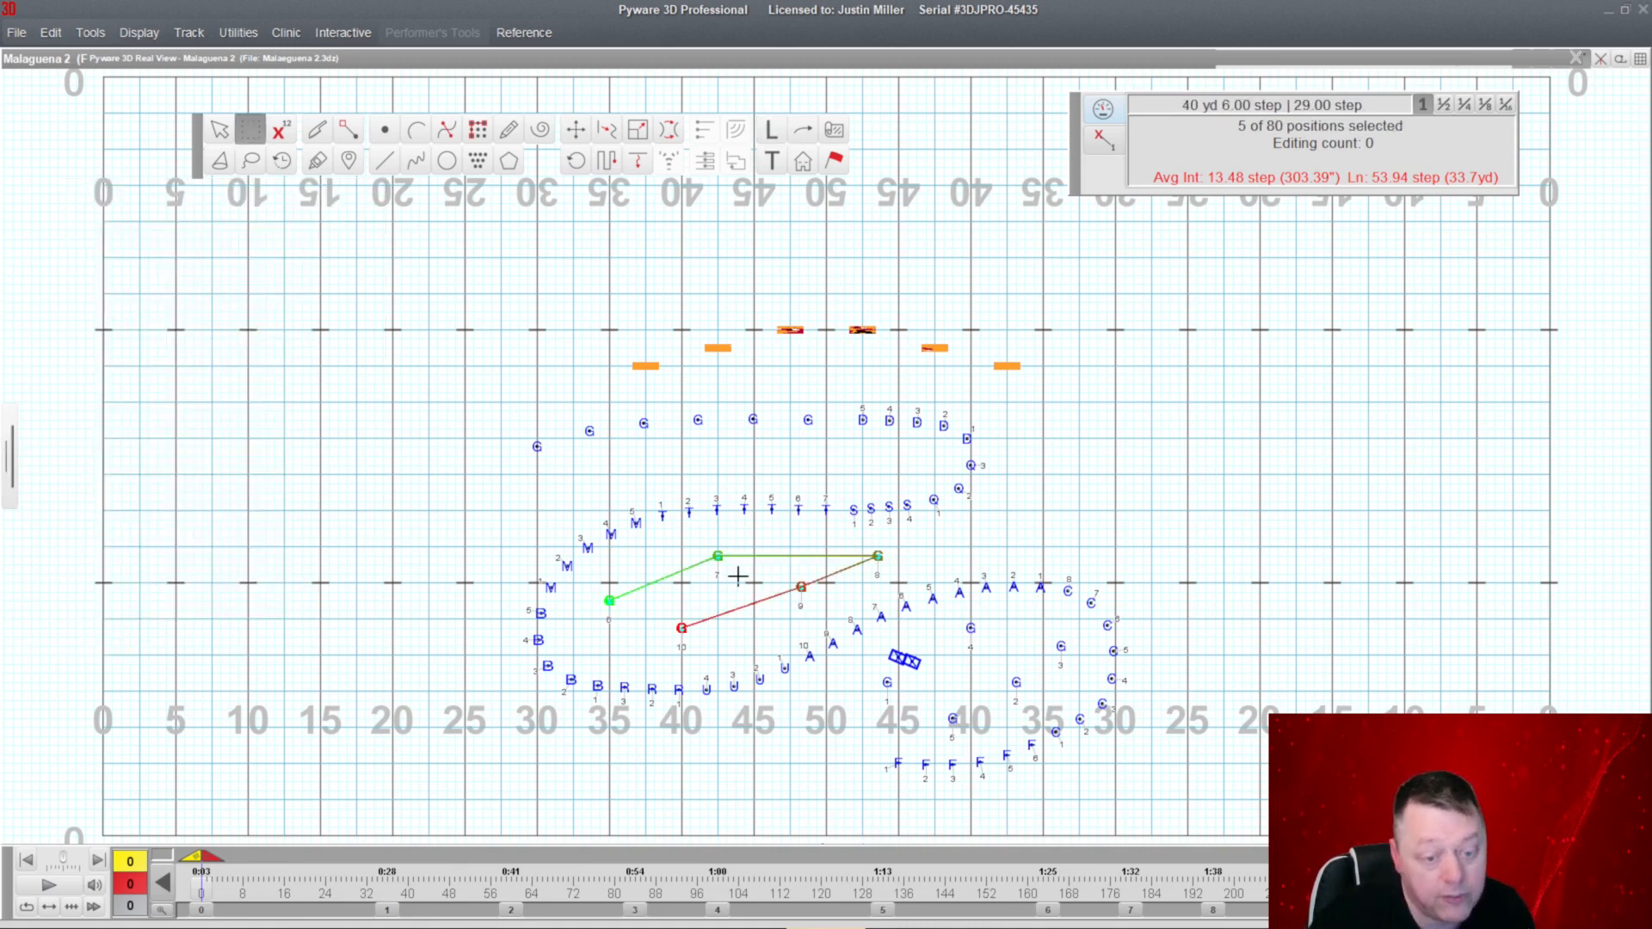
Number the six G performers on the rear curve 11 to 16, starting nearest the 50-yard line, with labels on Contour A.
left_click_drag(495, 391, 836, 469)
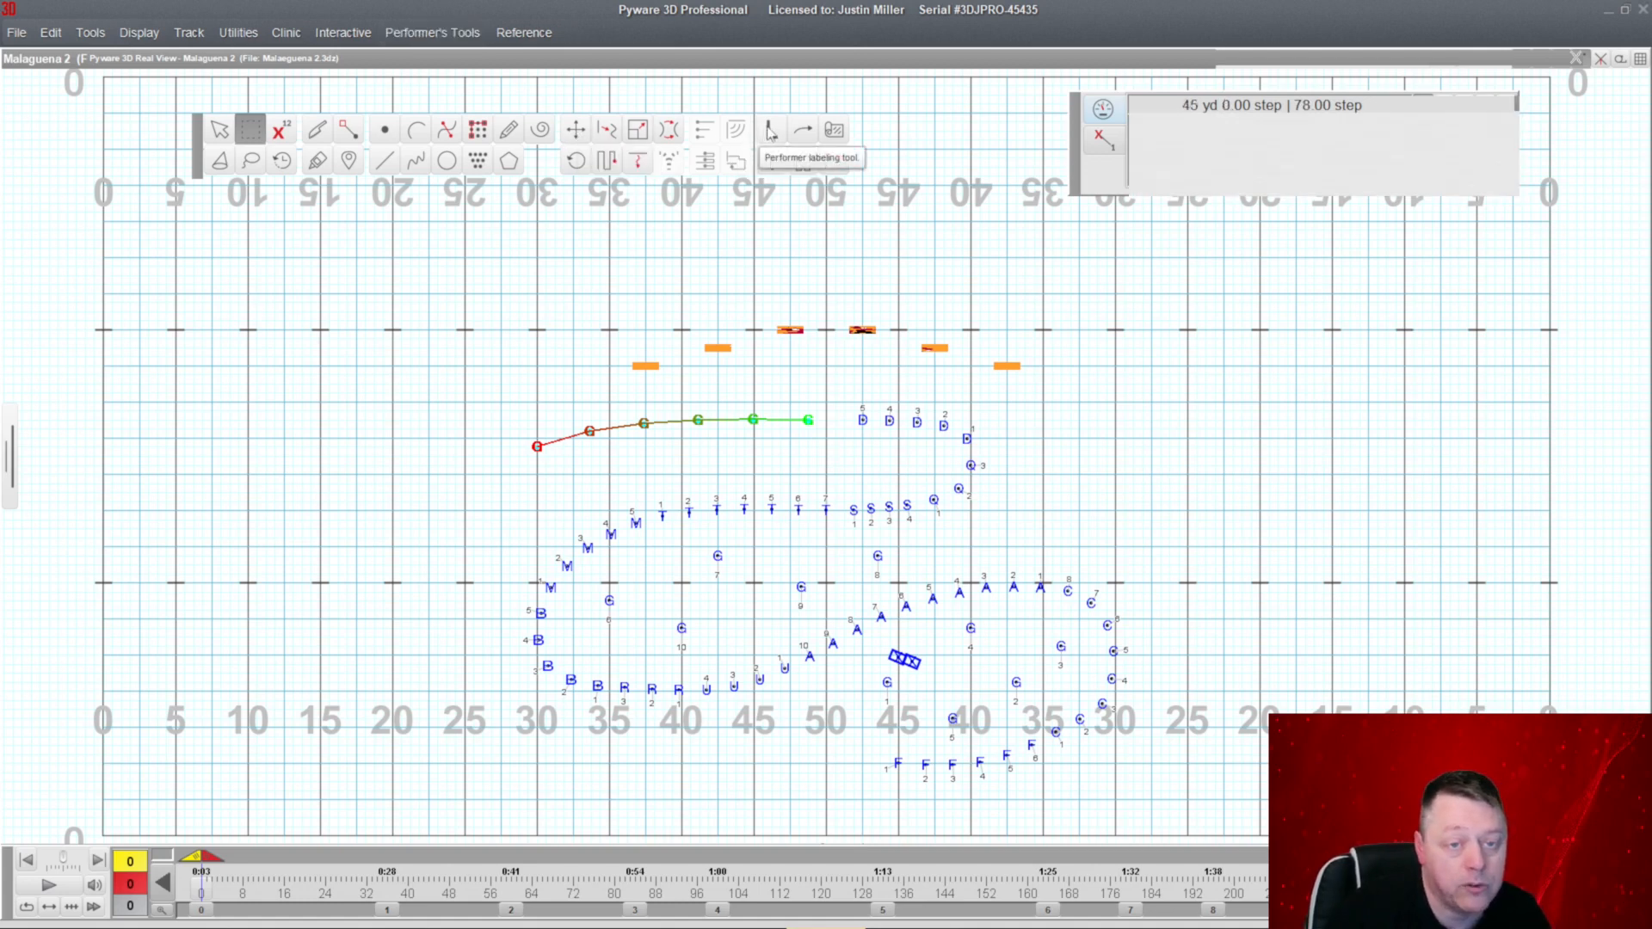
left_click(771, 132)
type("11")
left_click(221, 206)
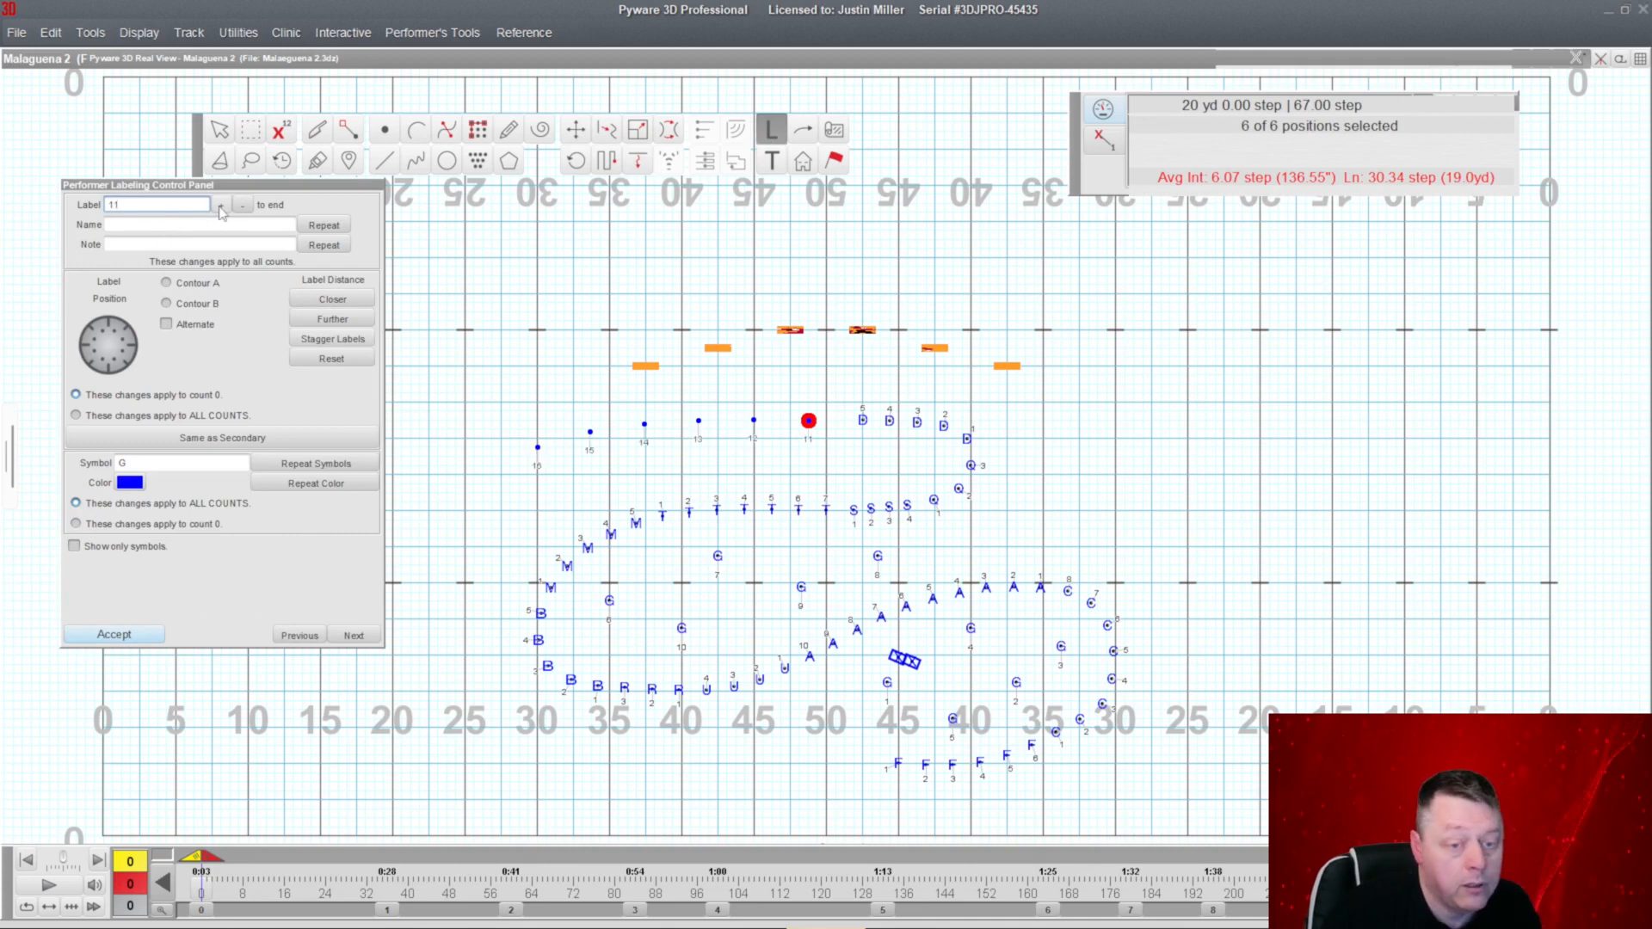
left_click(192, 280)
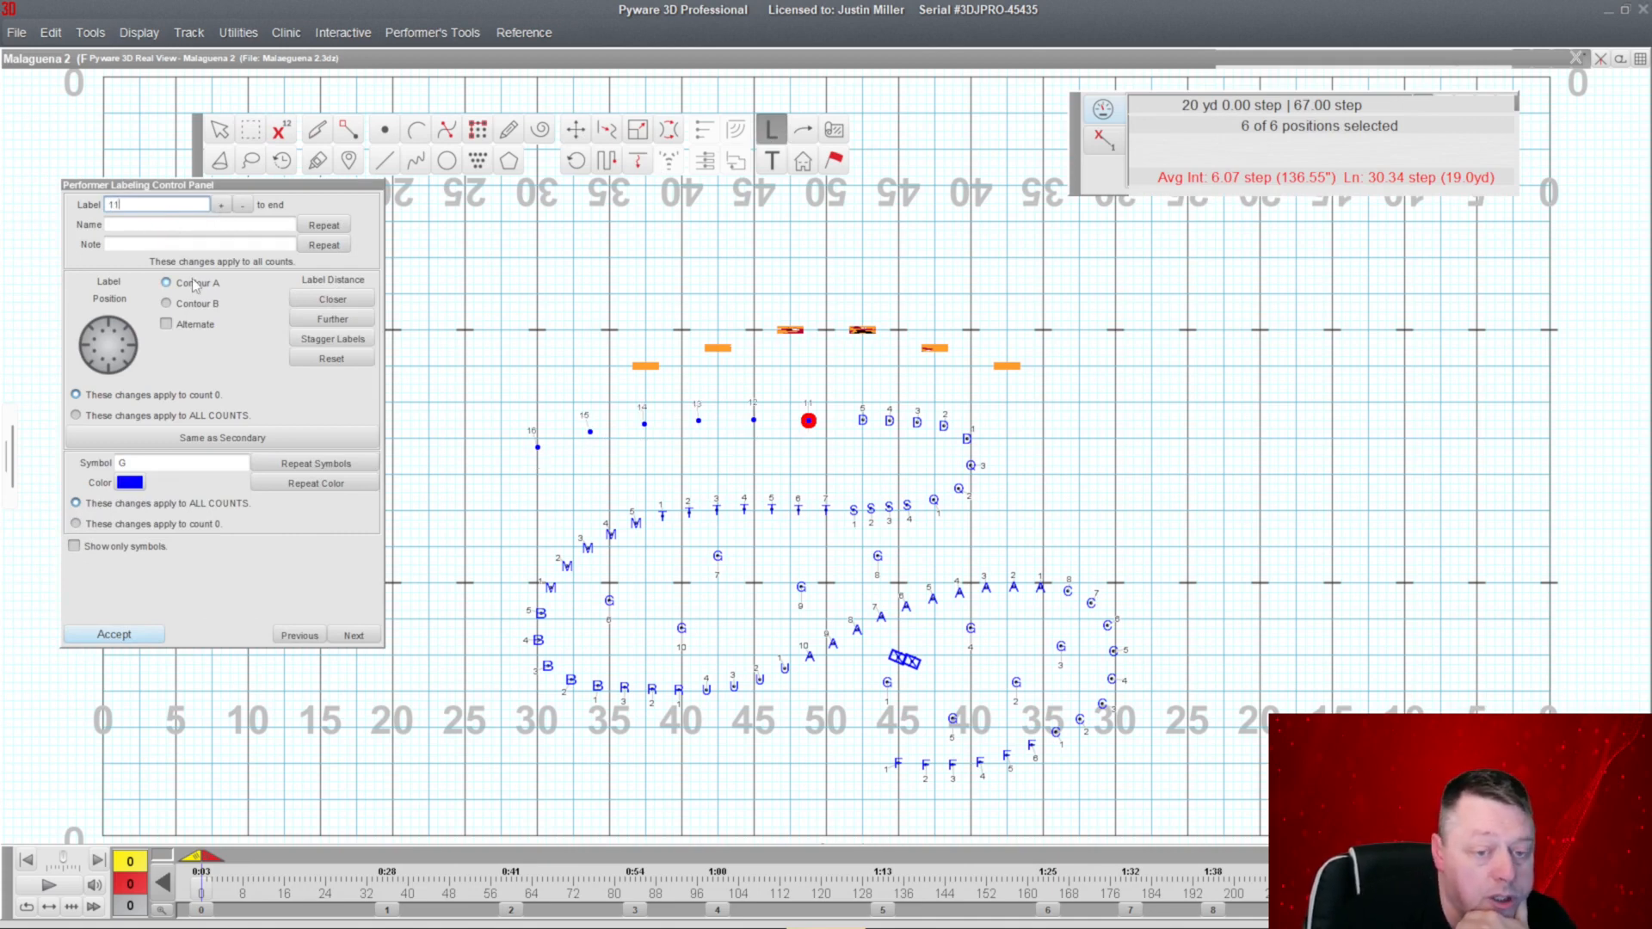
left_click(104, 636)
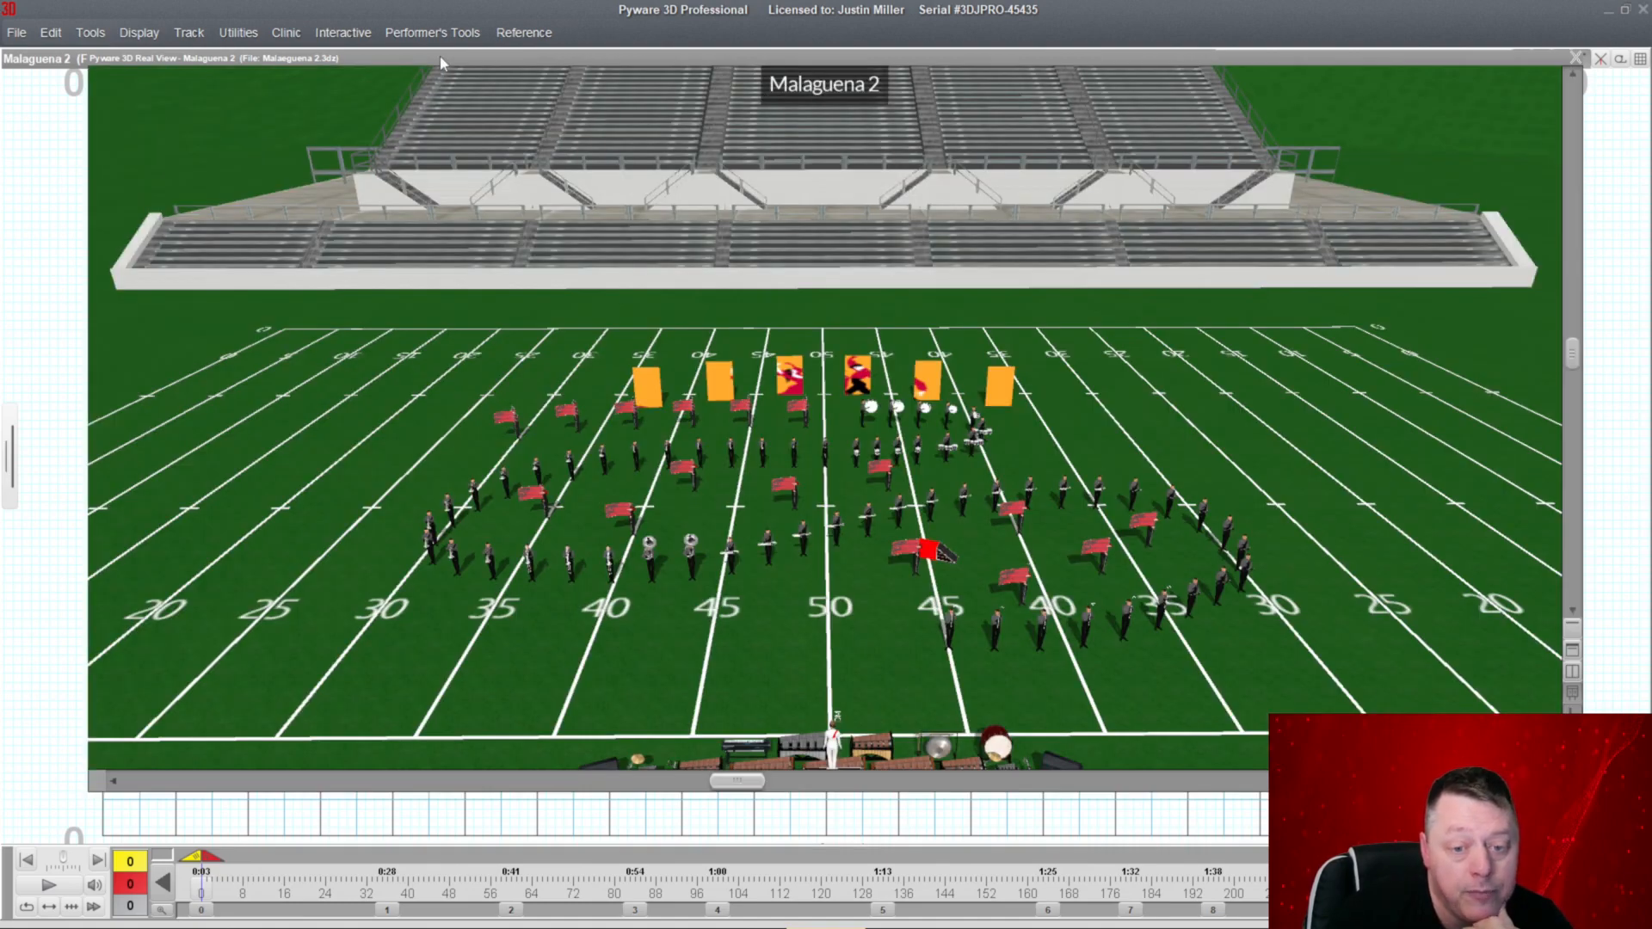
Check the whole form in 3D from lower and higher viewing angles, return to the drill chart and save the file.
left_click_drag(854, 676, 864, 585)
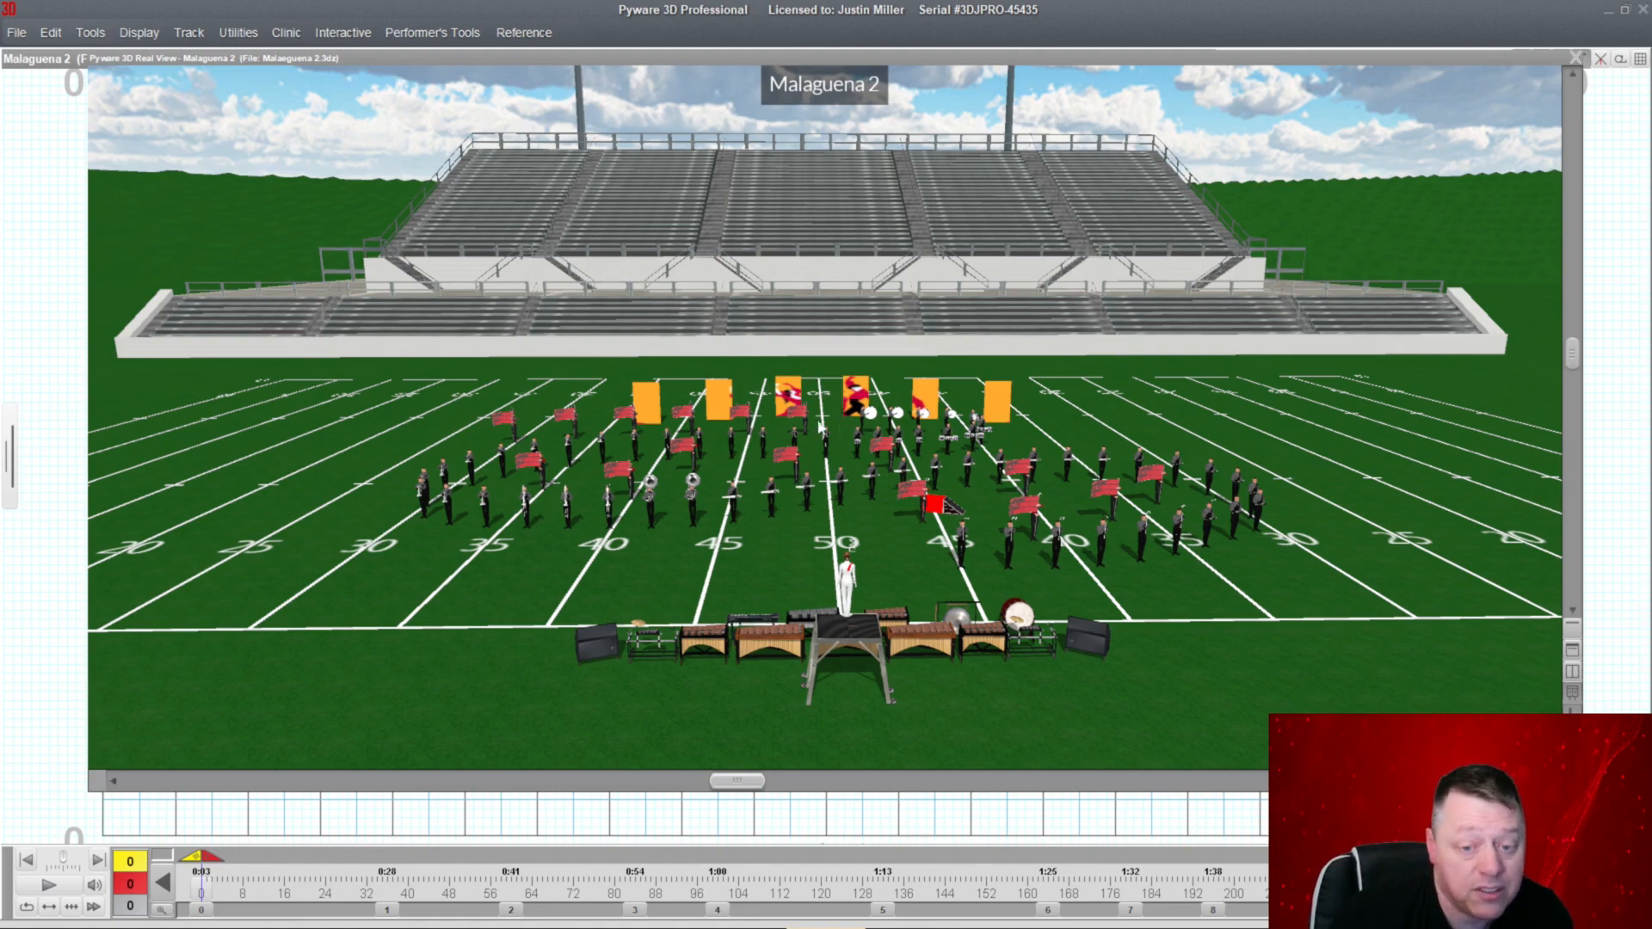
left_click_drag(772, 487, 778, 537)
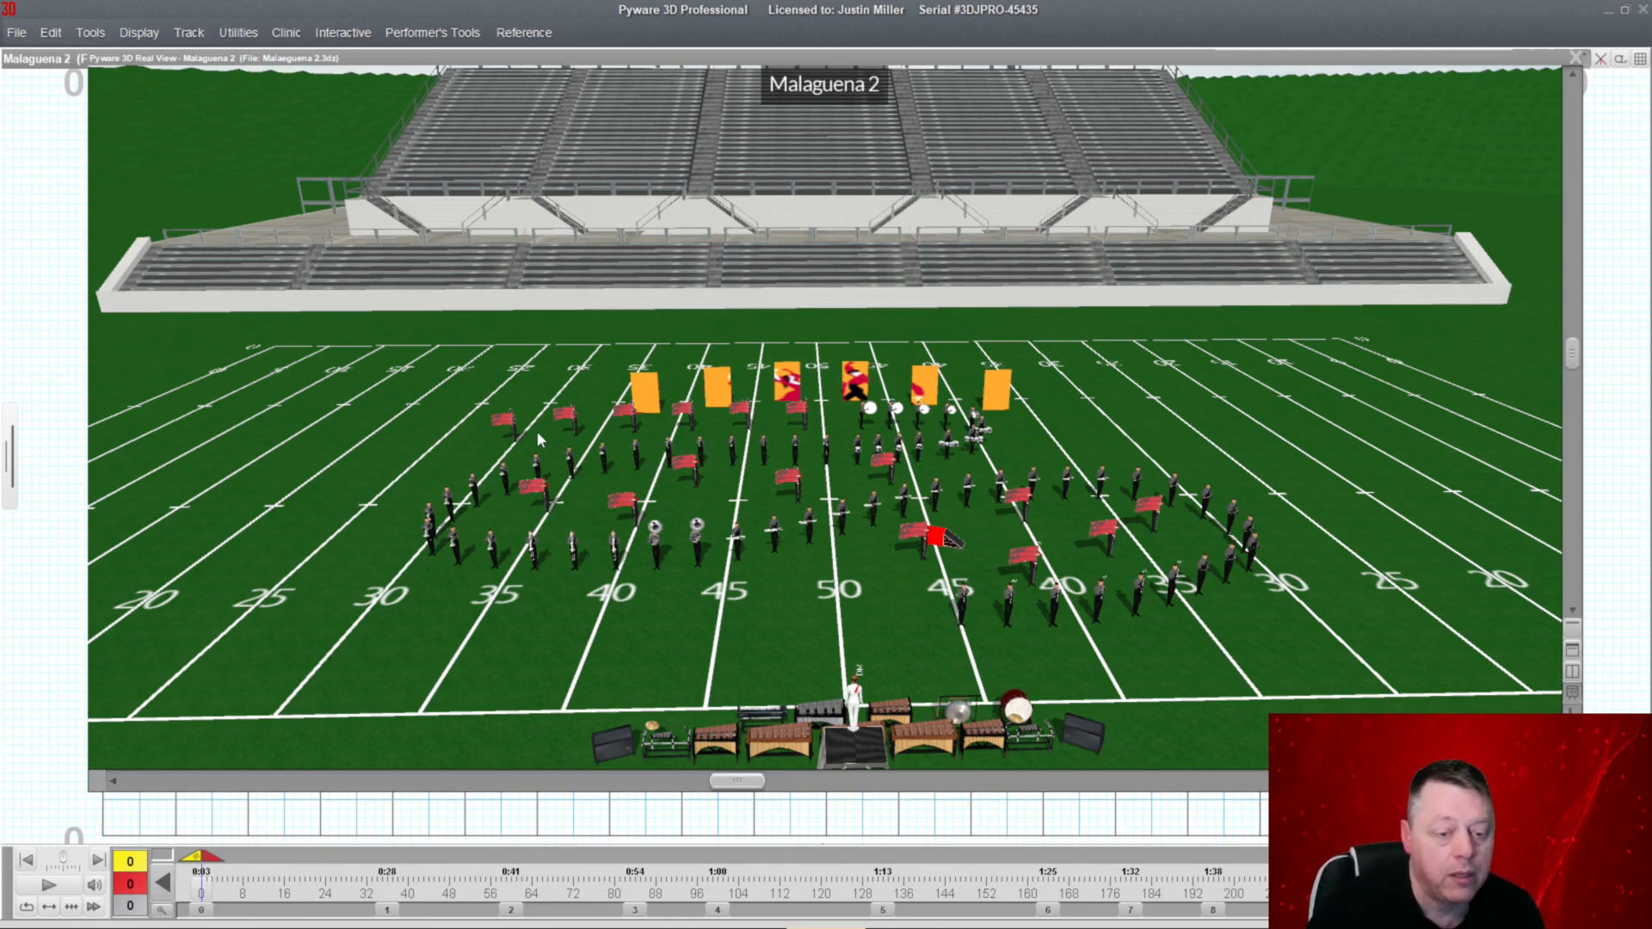
double_click(646, 58)
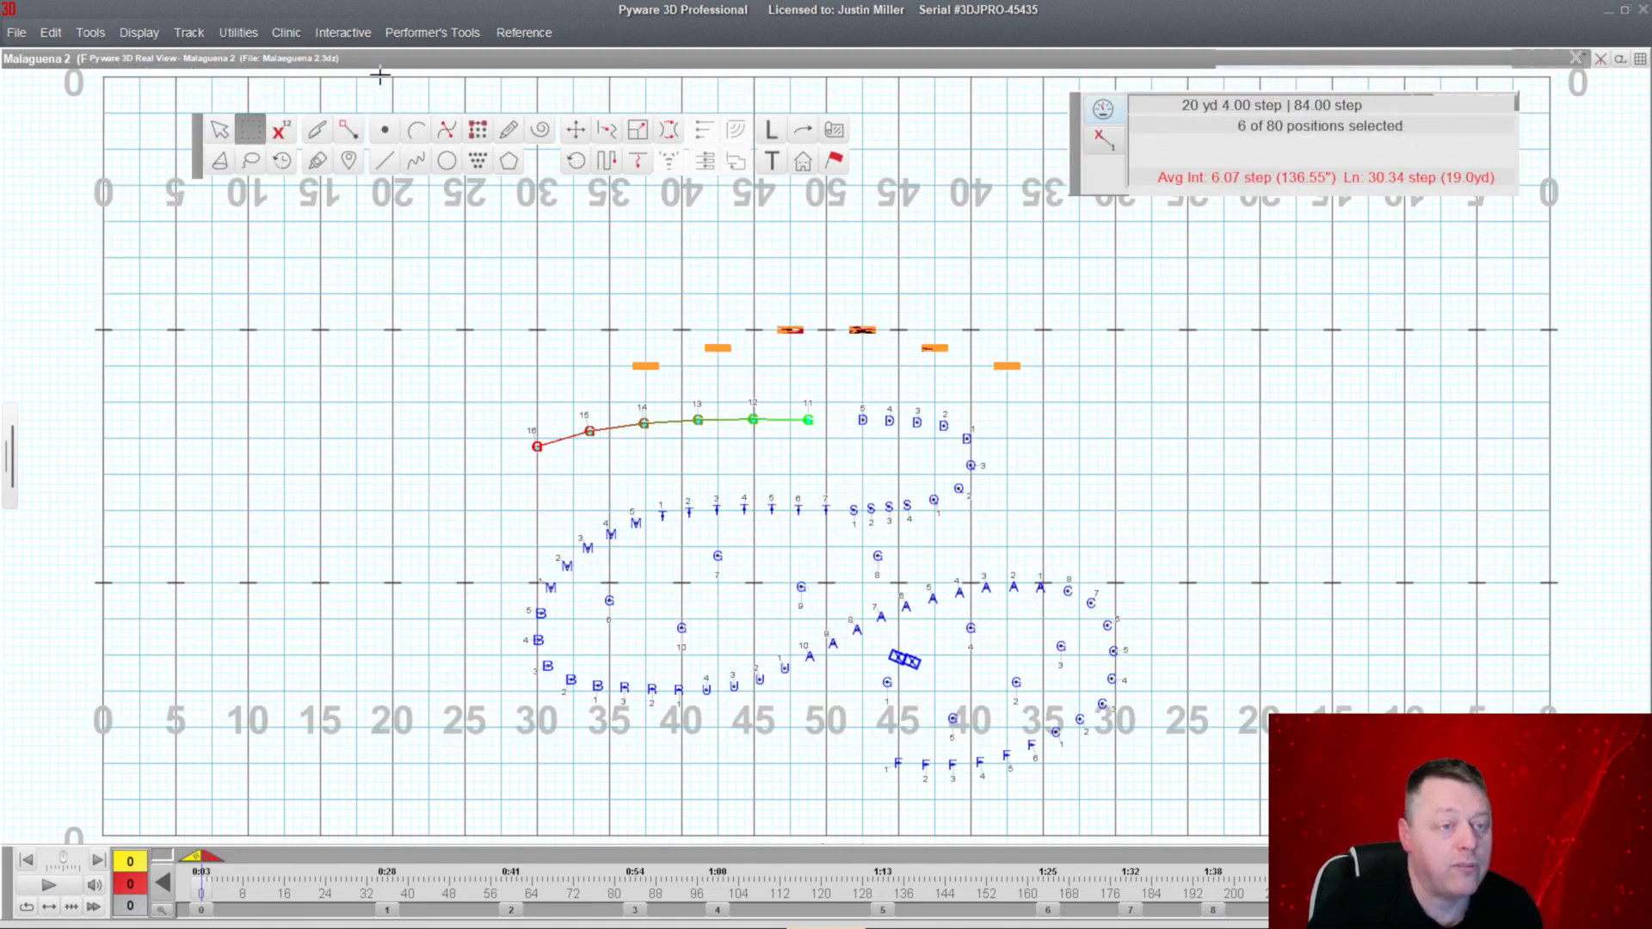
left_click(16, 32)
left_click(33, 285)
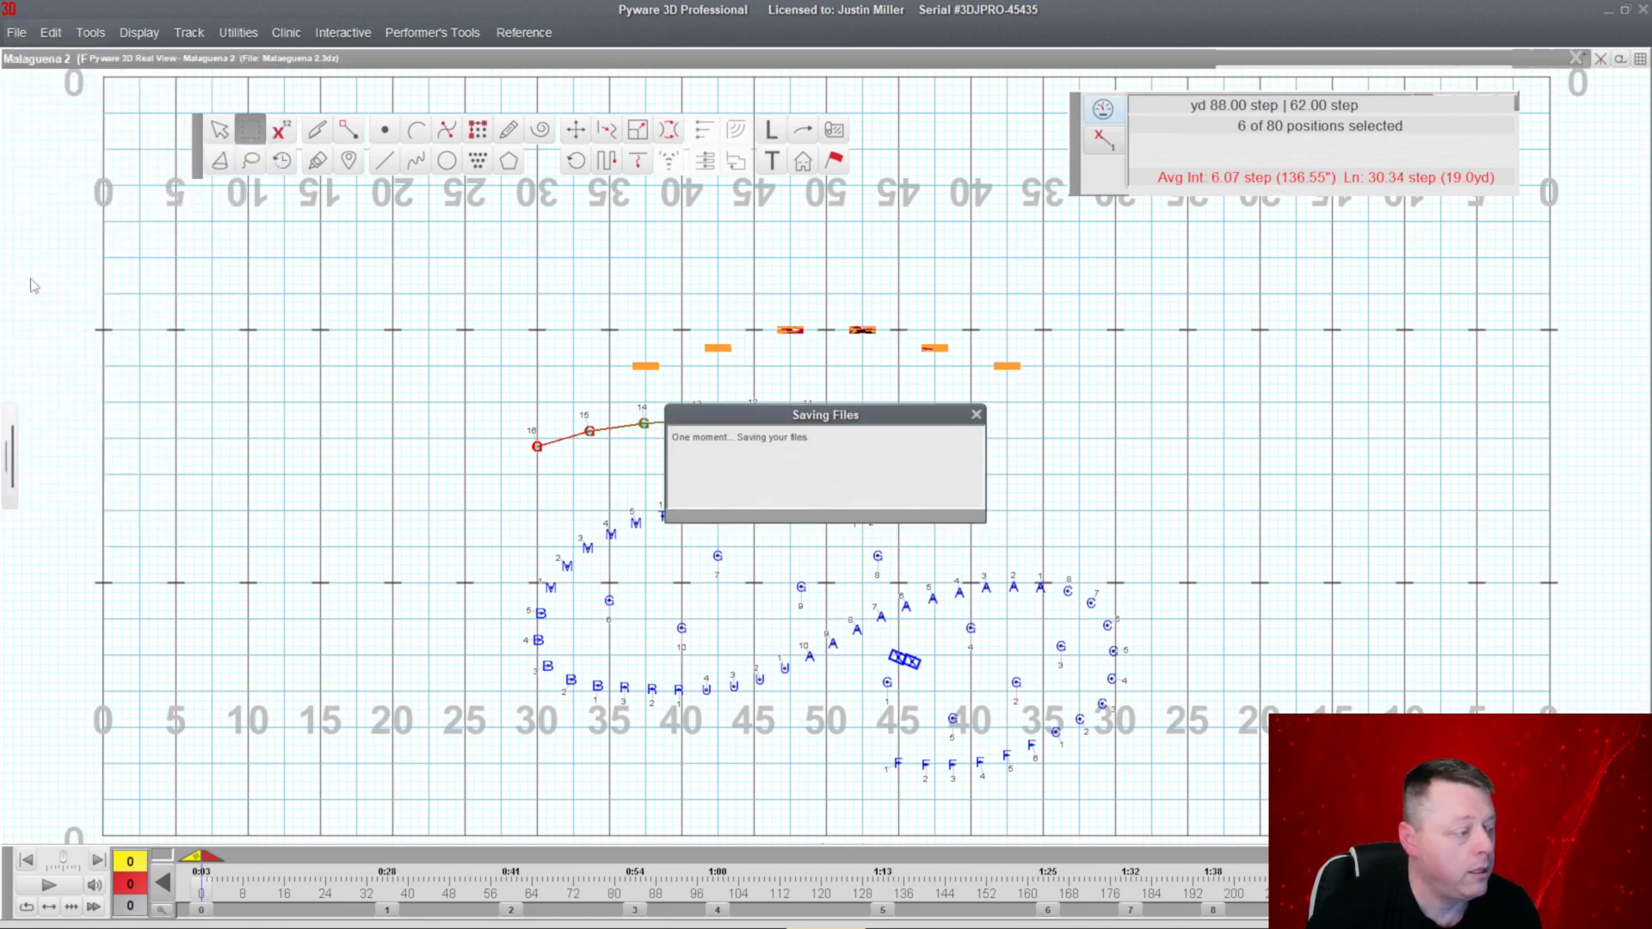